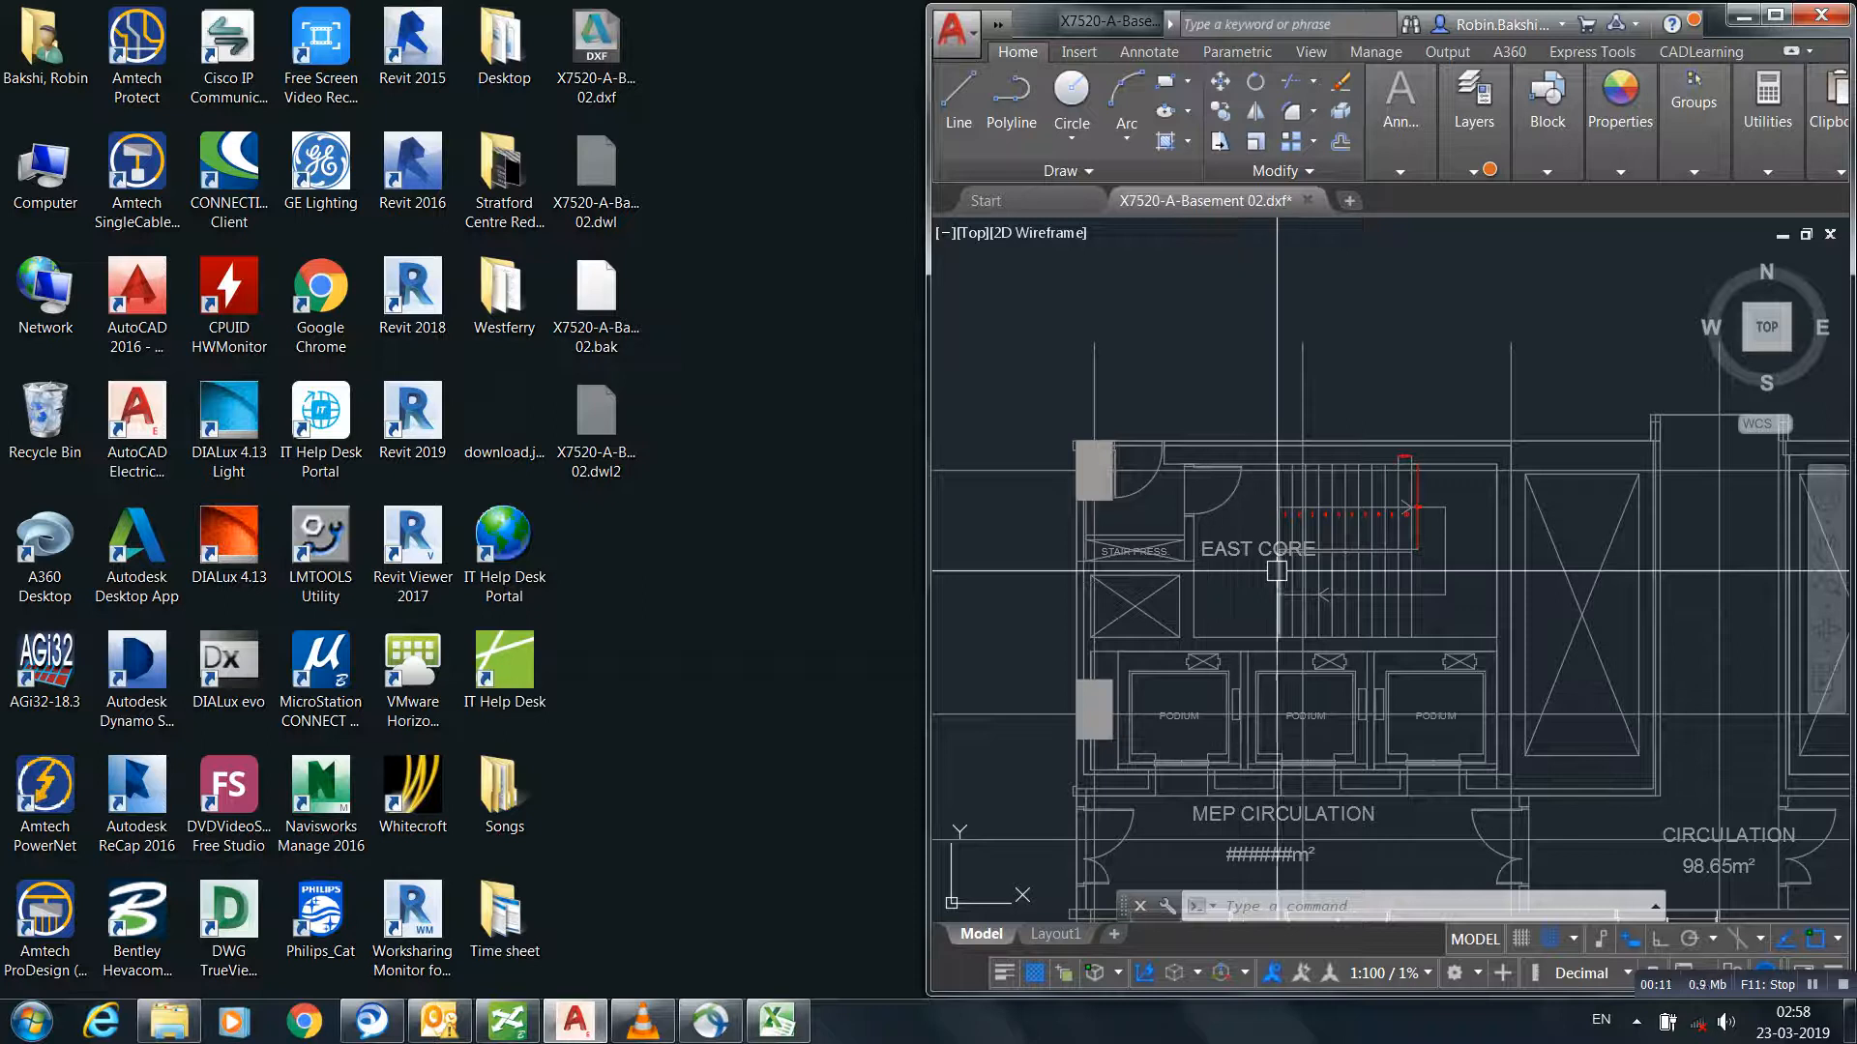
- Examine the East Core staircase plan in the basement drawing, including the numbered steps and the tread width and length dimensions
scroll(1236, 534, up, 2)
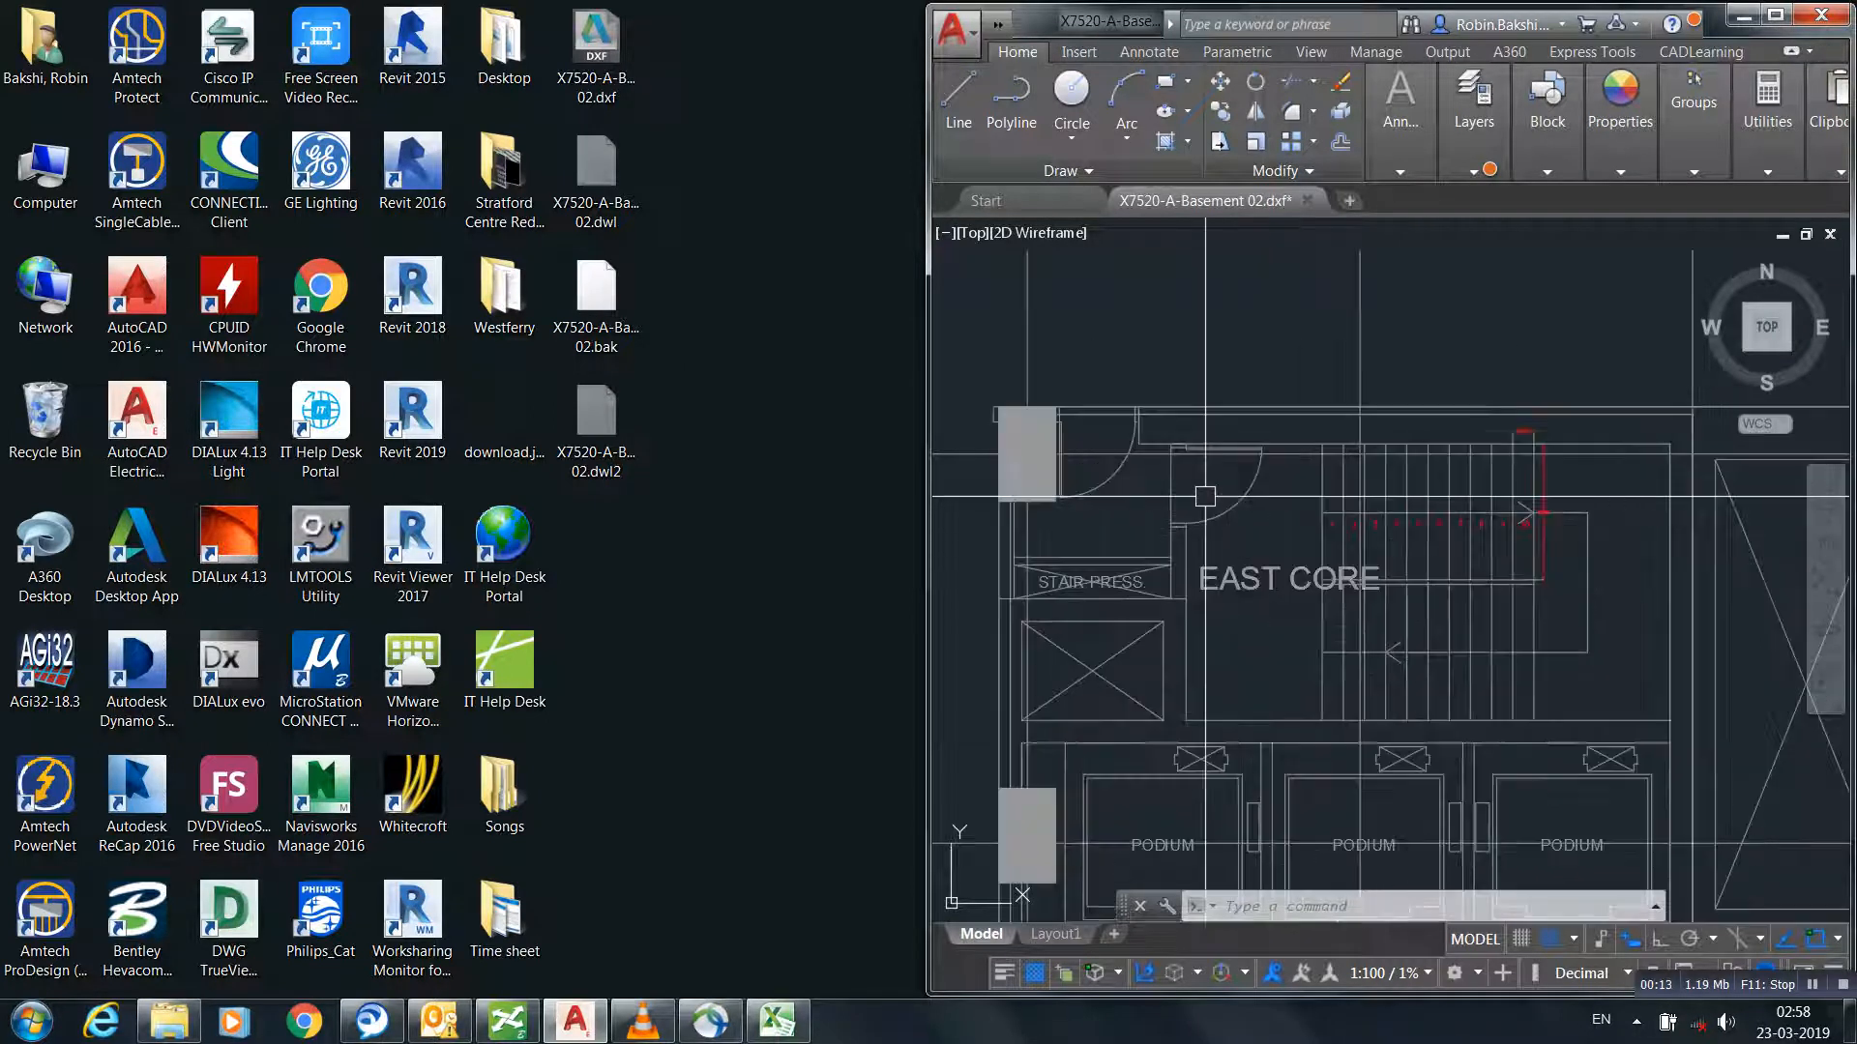
mouse_move(1231, 506)
middle_down()
mouse_move(1224, 570)
mouse_move(1200, 582)
middle_up()
scroll(1265, 582, up, 2)
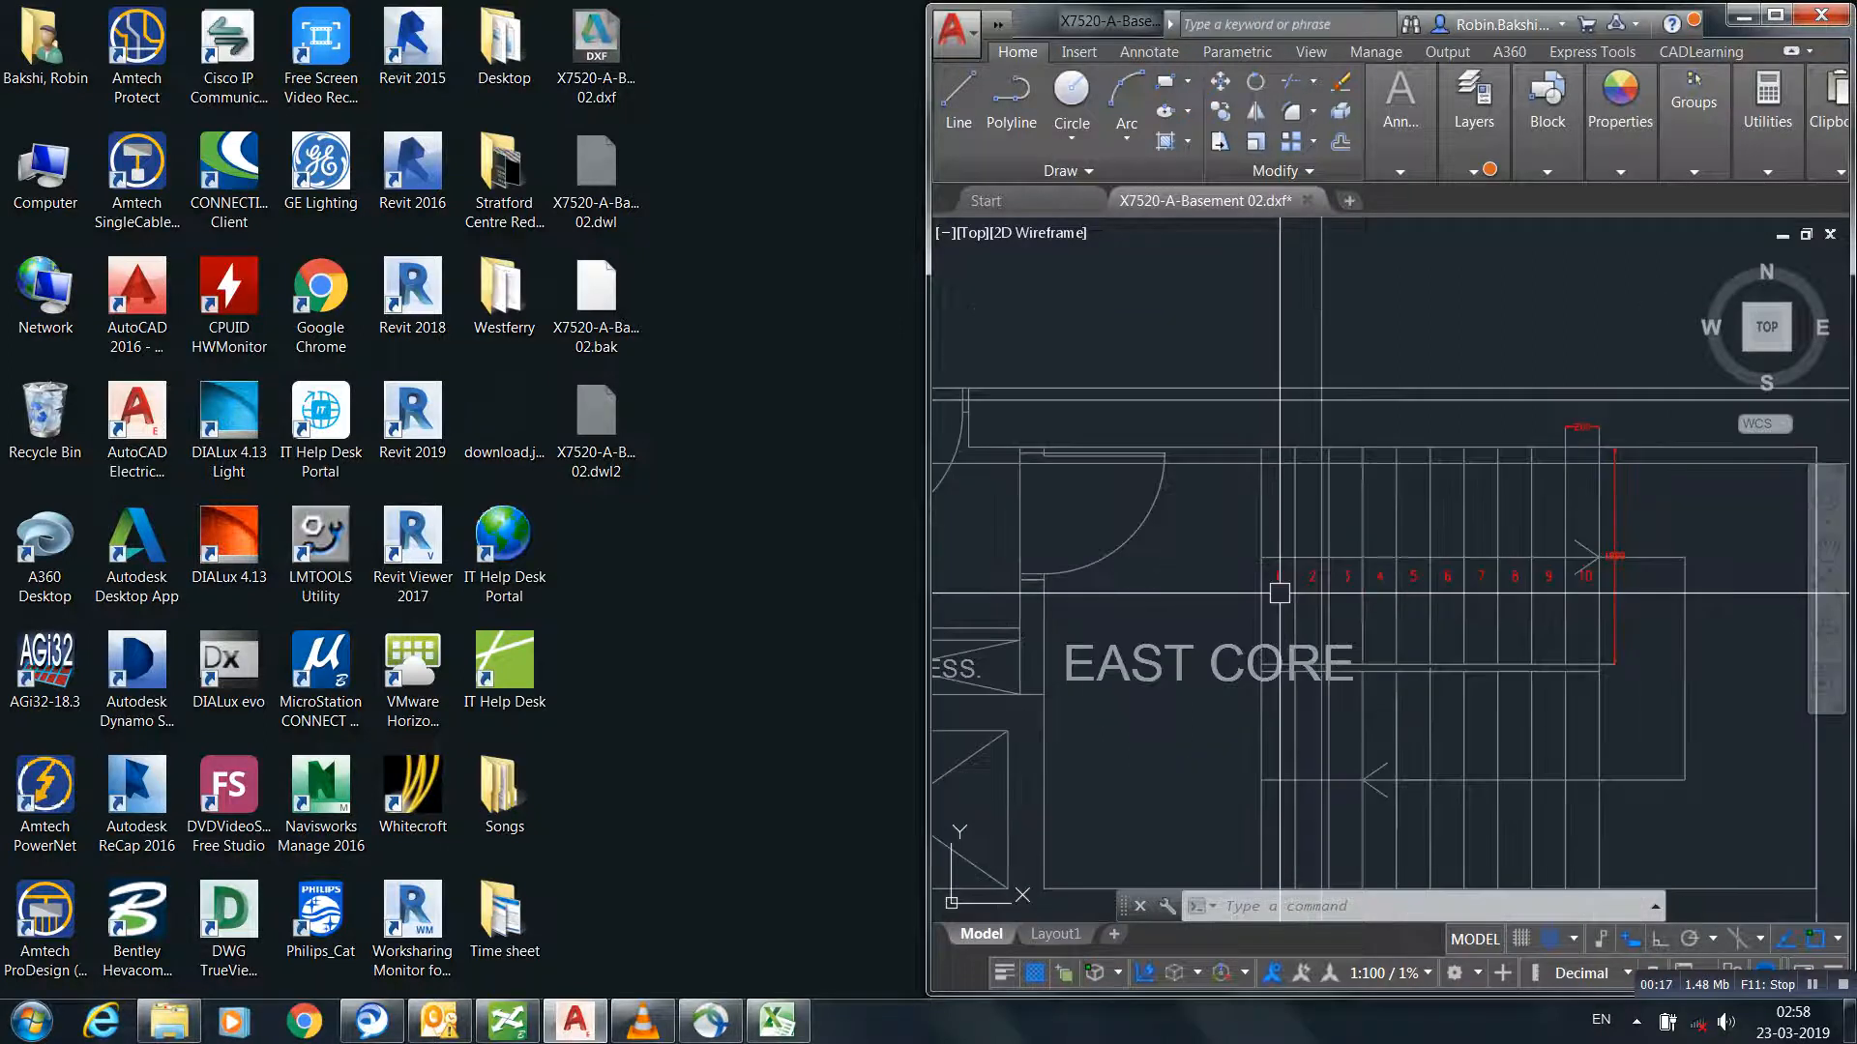
scroll(1566, 602, up, 2)
scroll(1580, 601, down, 3)
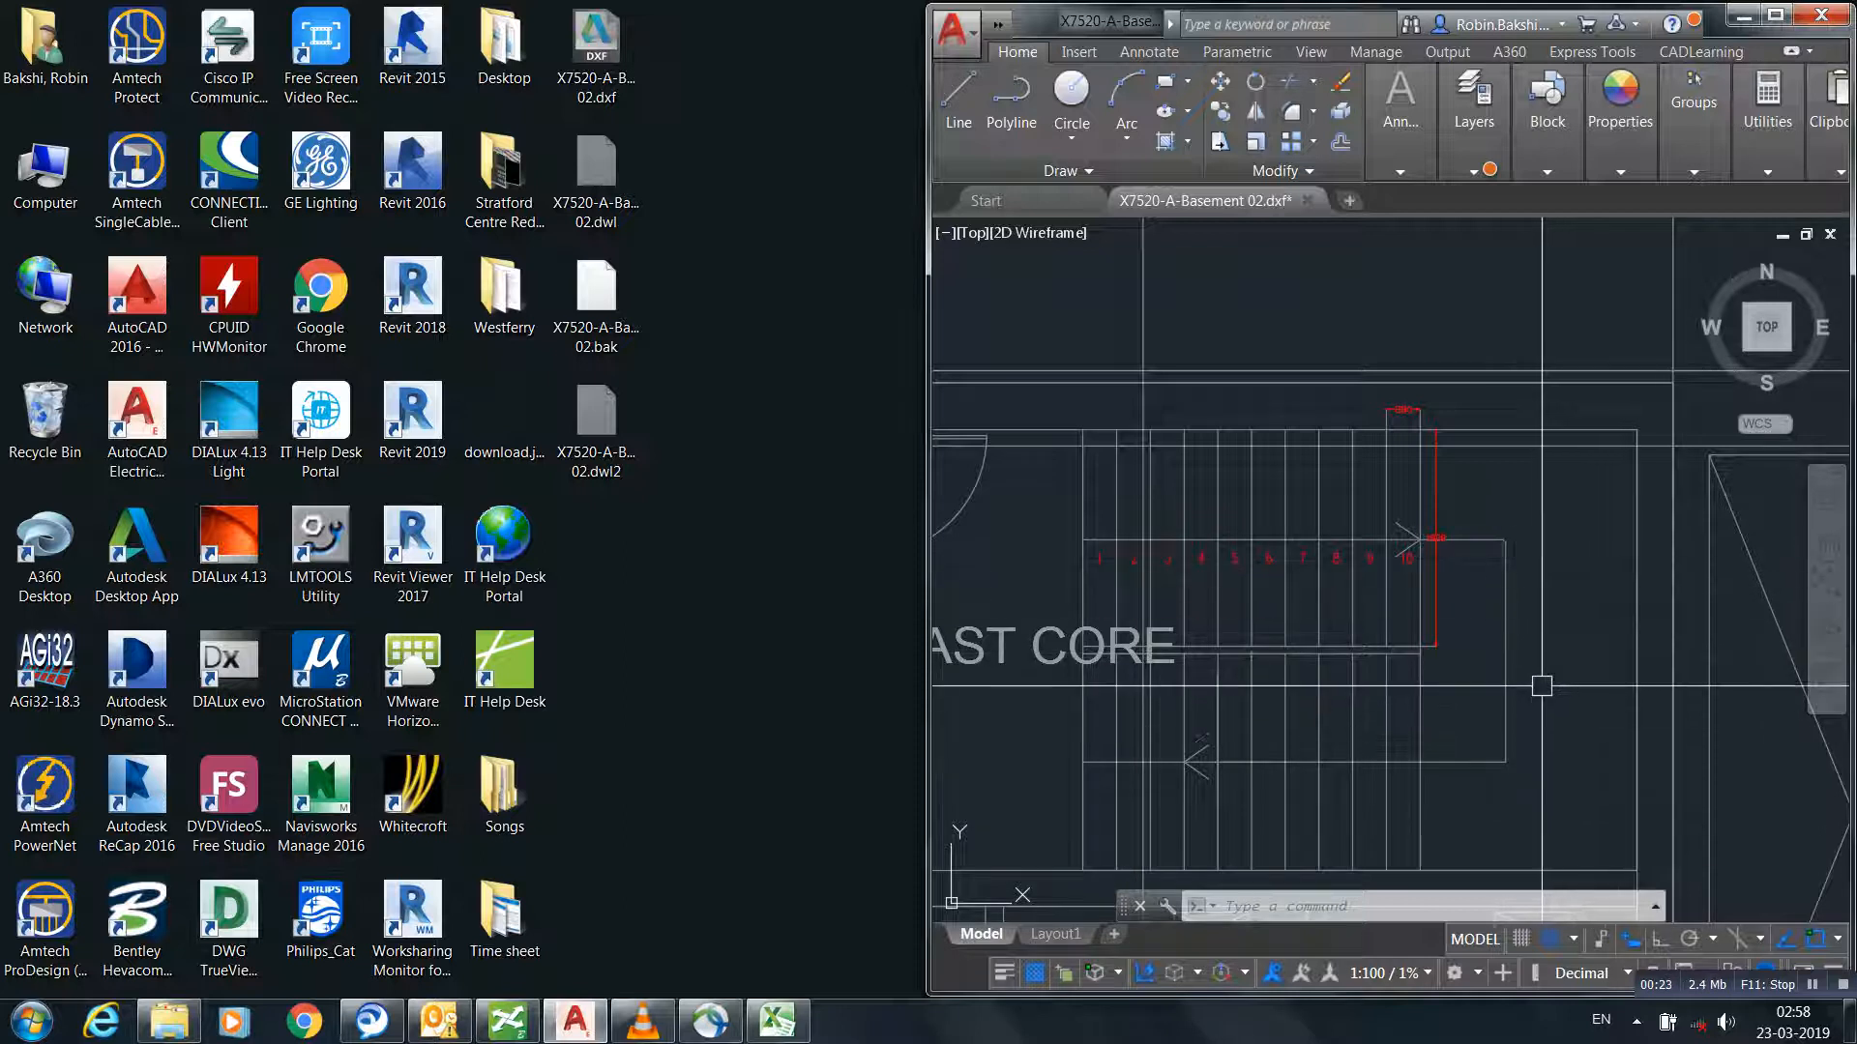
middle_drag(1195, 788, 1386, 779)
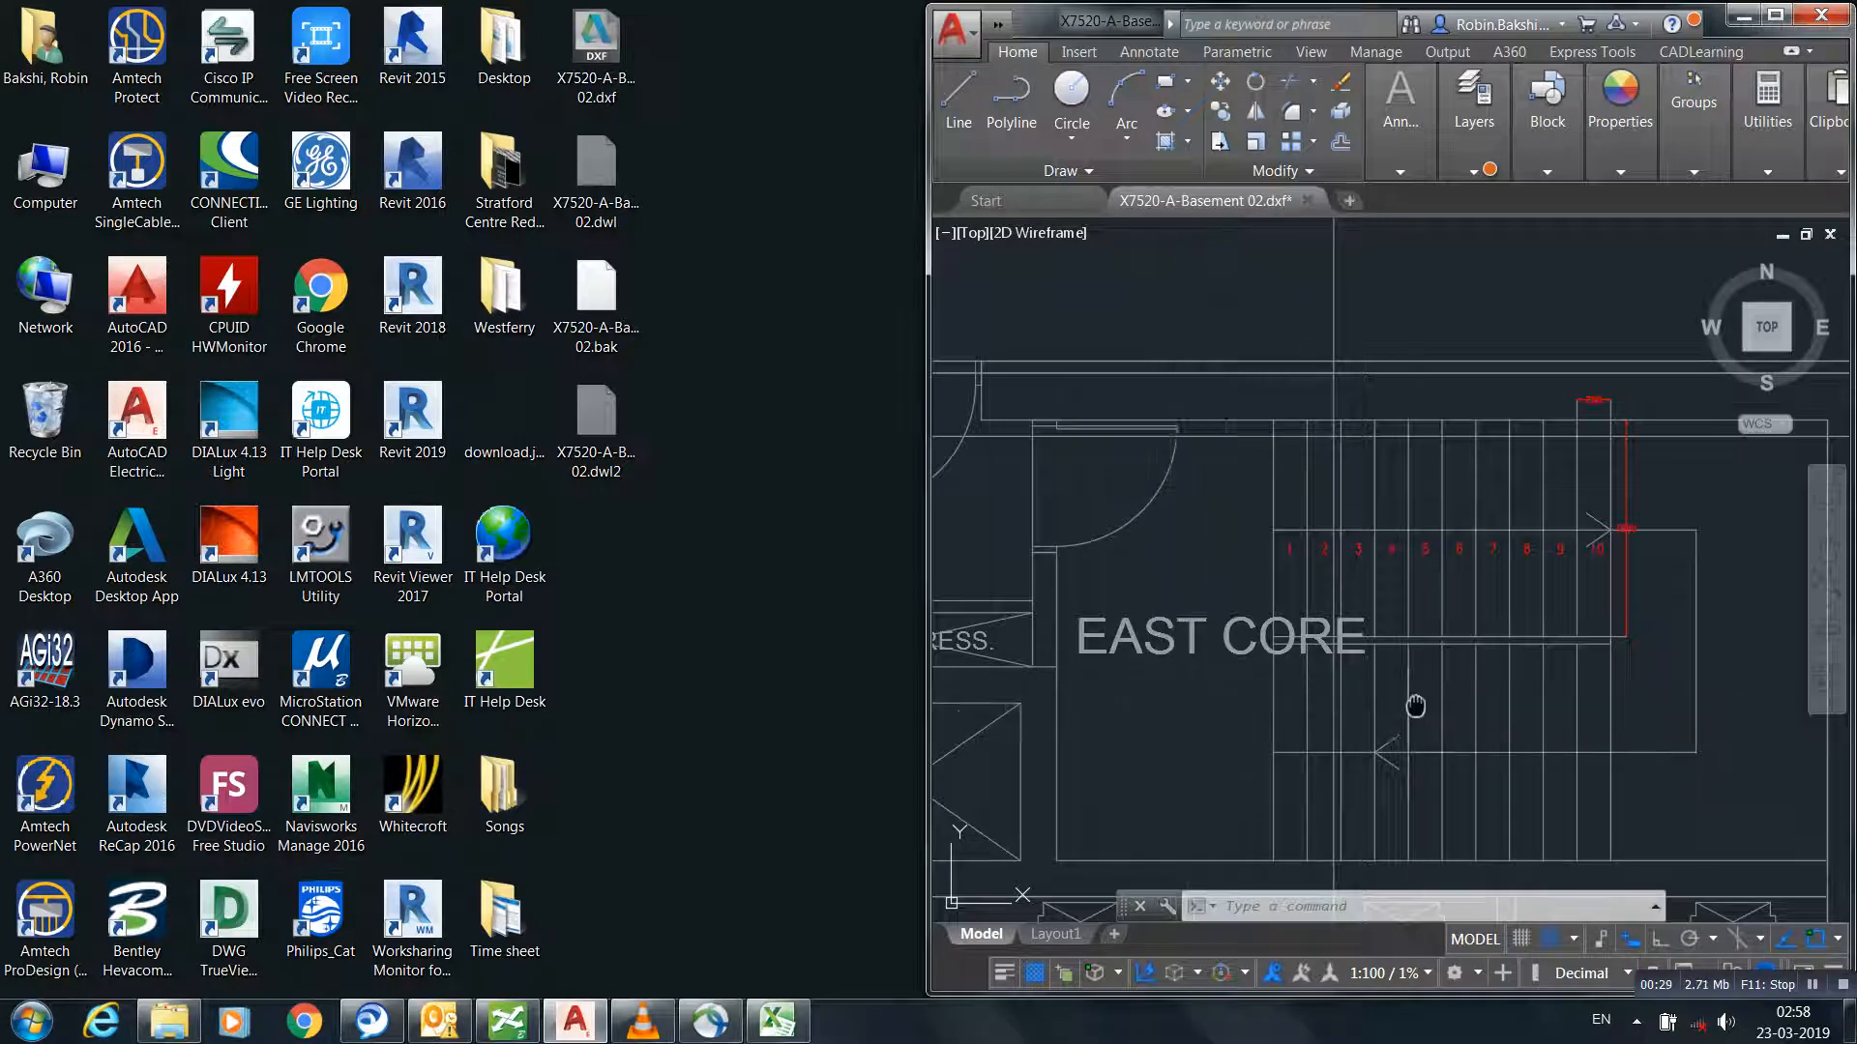
scroll(1403, 667, up, 2)
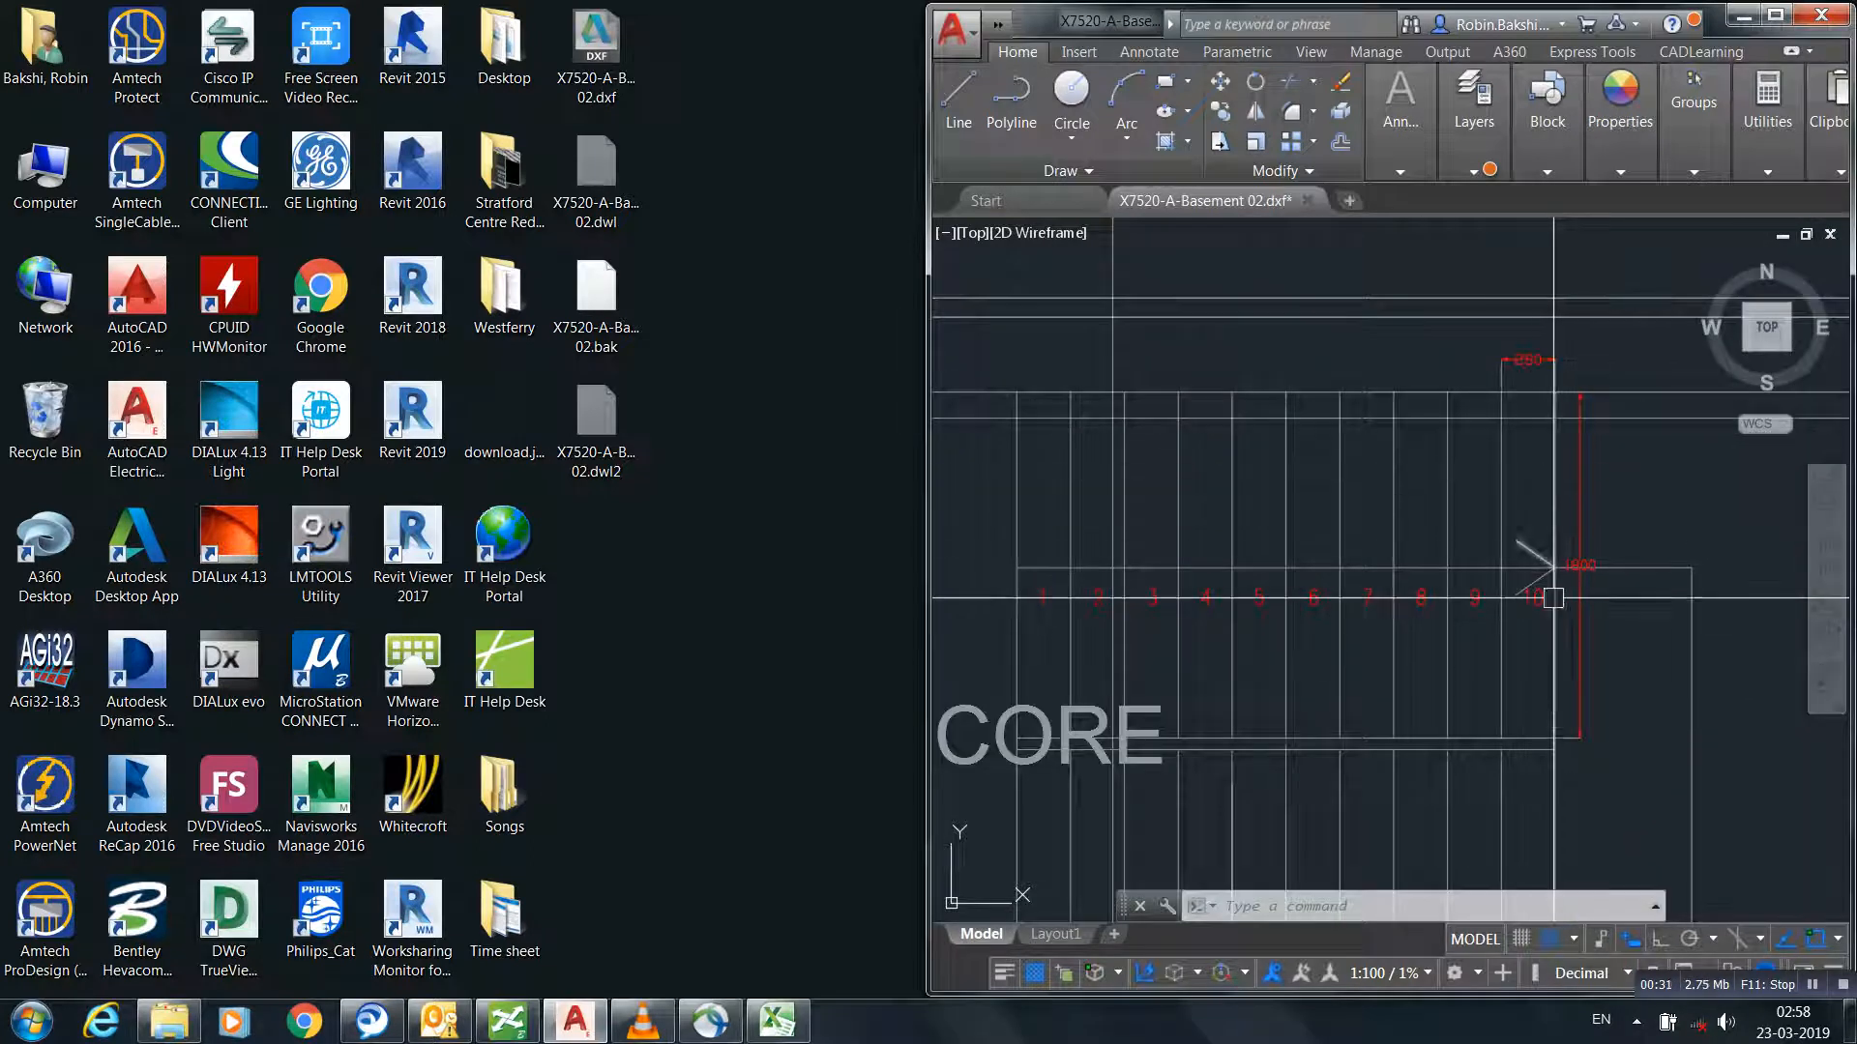
scroll(1555, 416, up, 2)
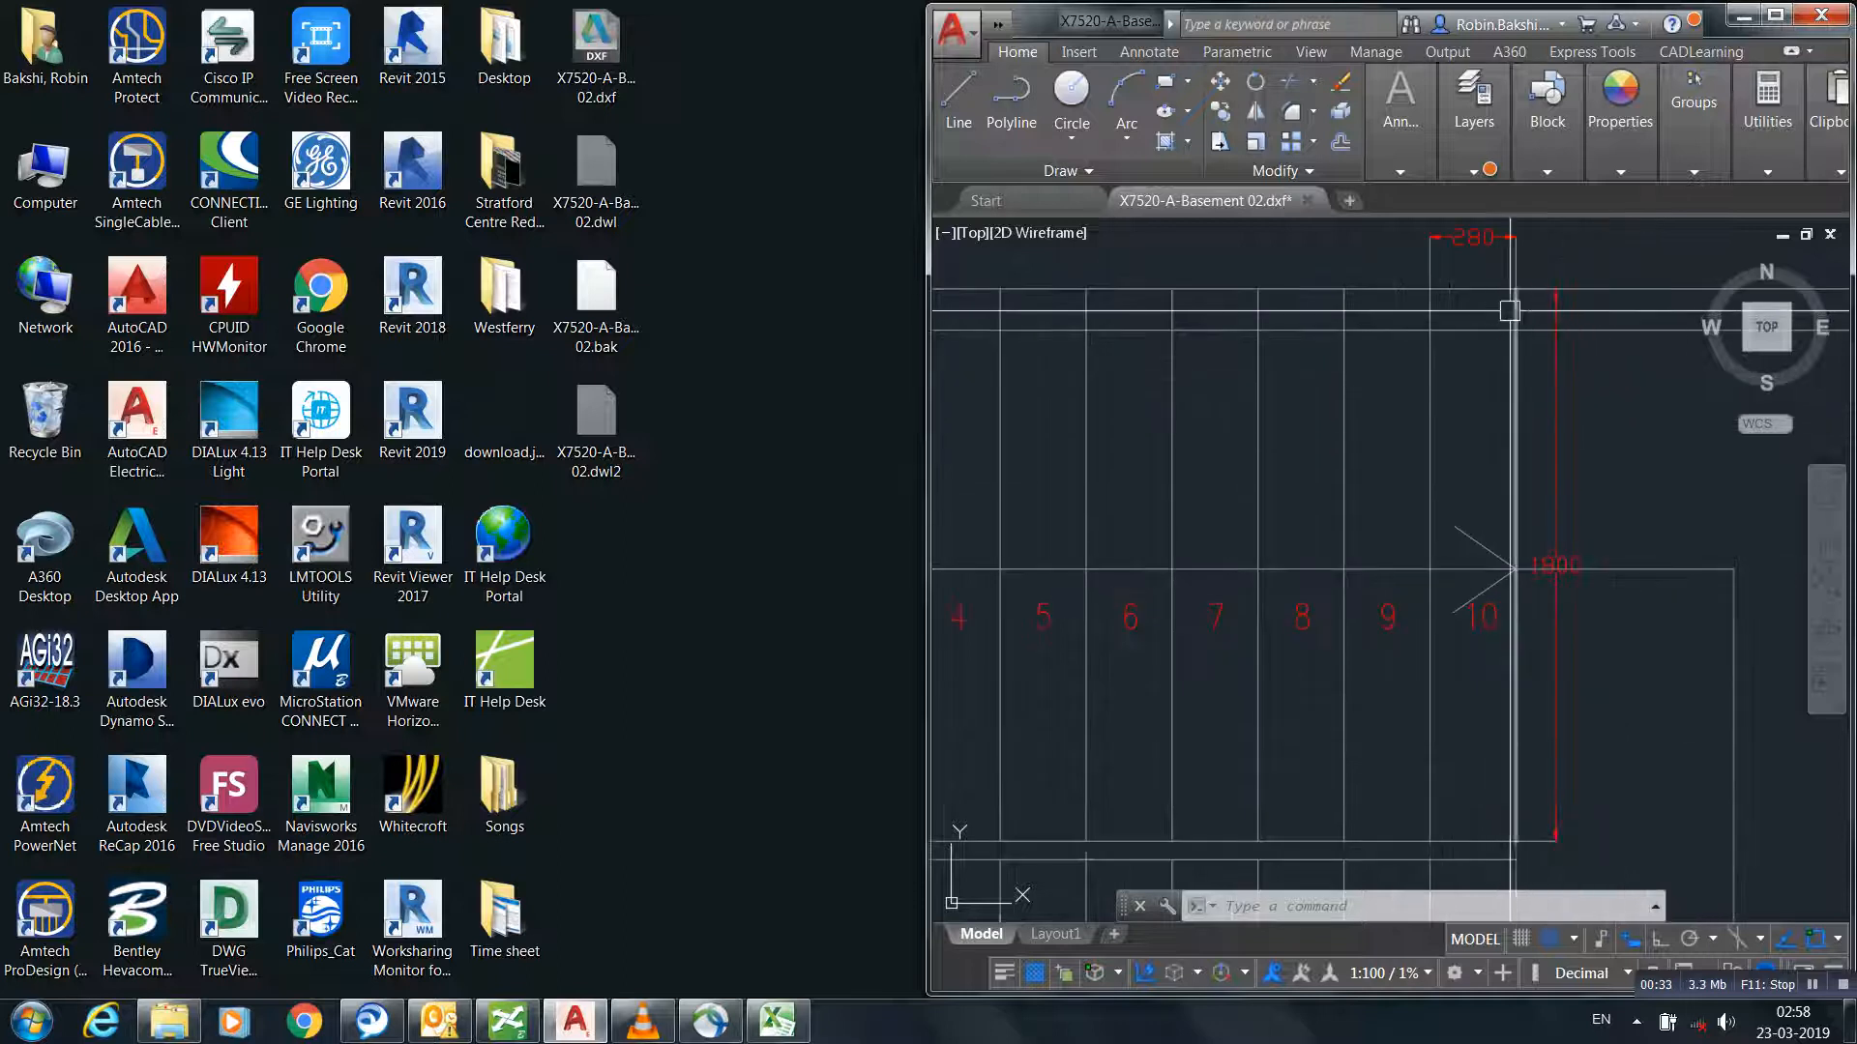
scroll(1591, 603, up, 2)
scroll(1591, 604, down, 4)
scroll(1577, 586, up, 2)
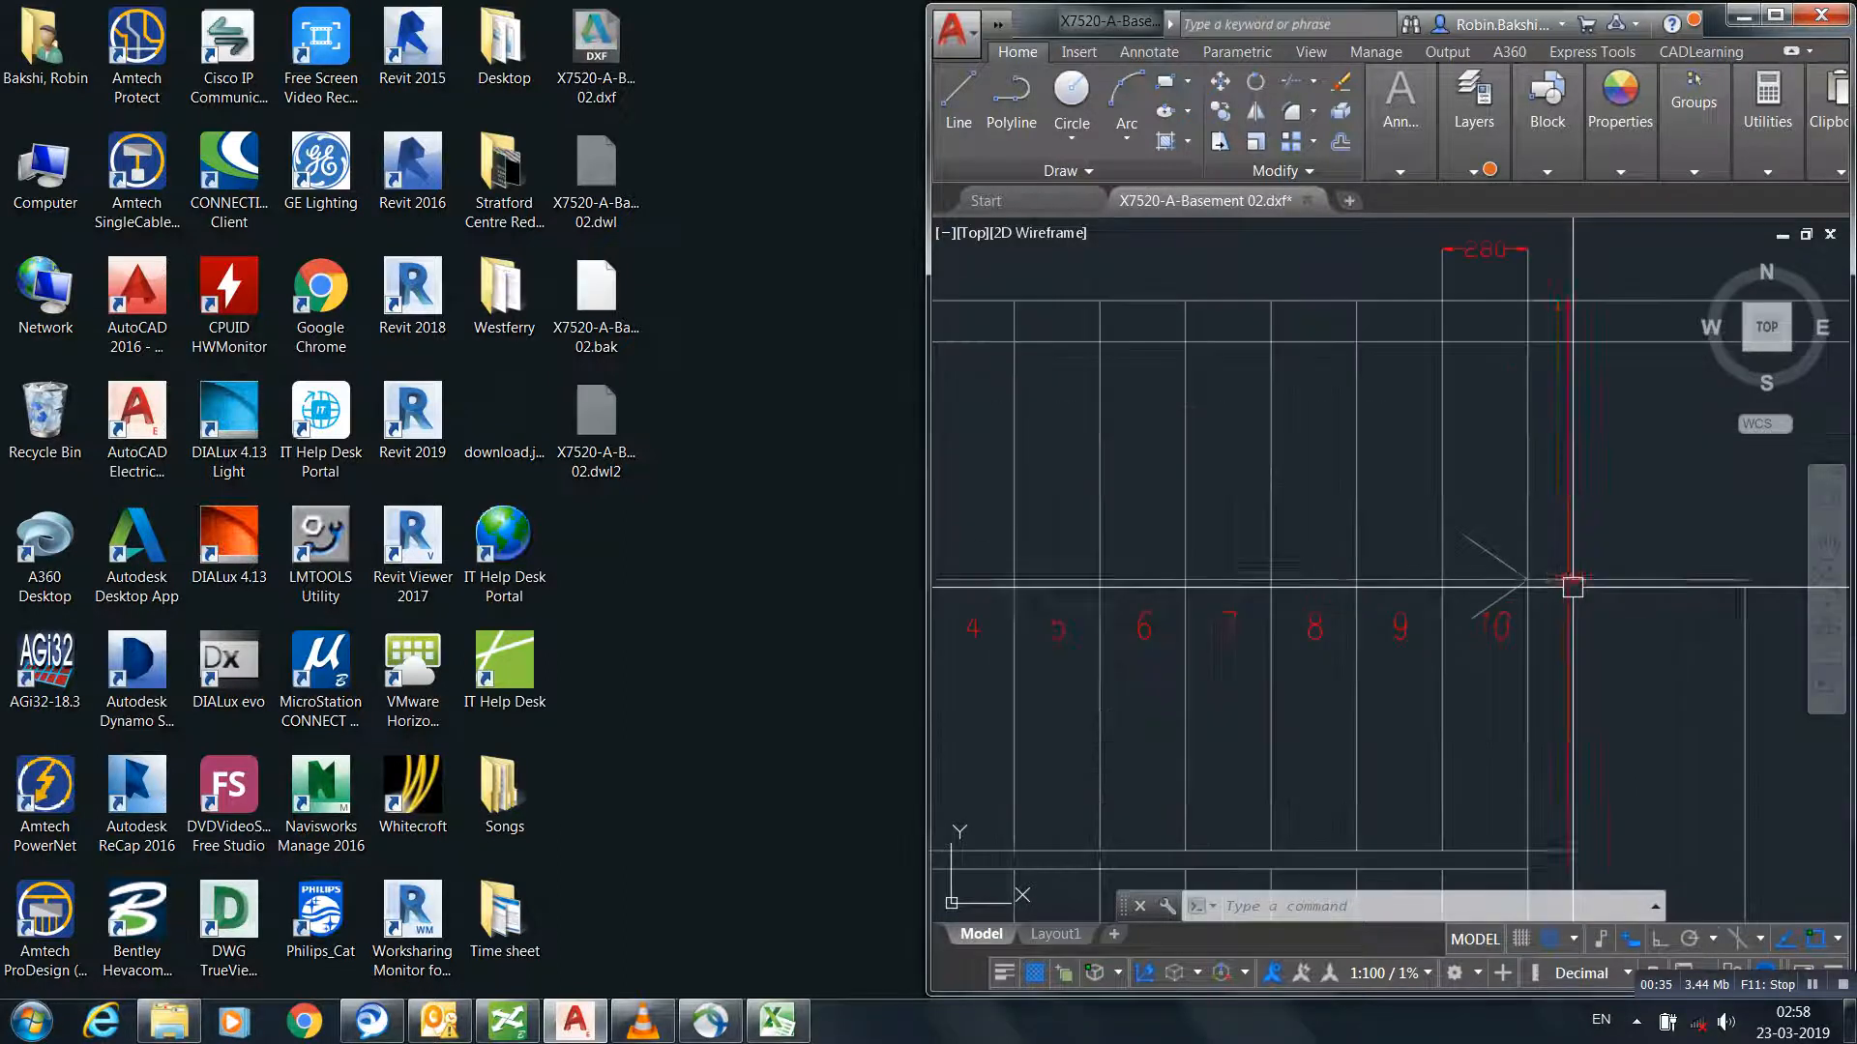
middle_drag(1577, 473, 1570, 539)
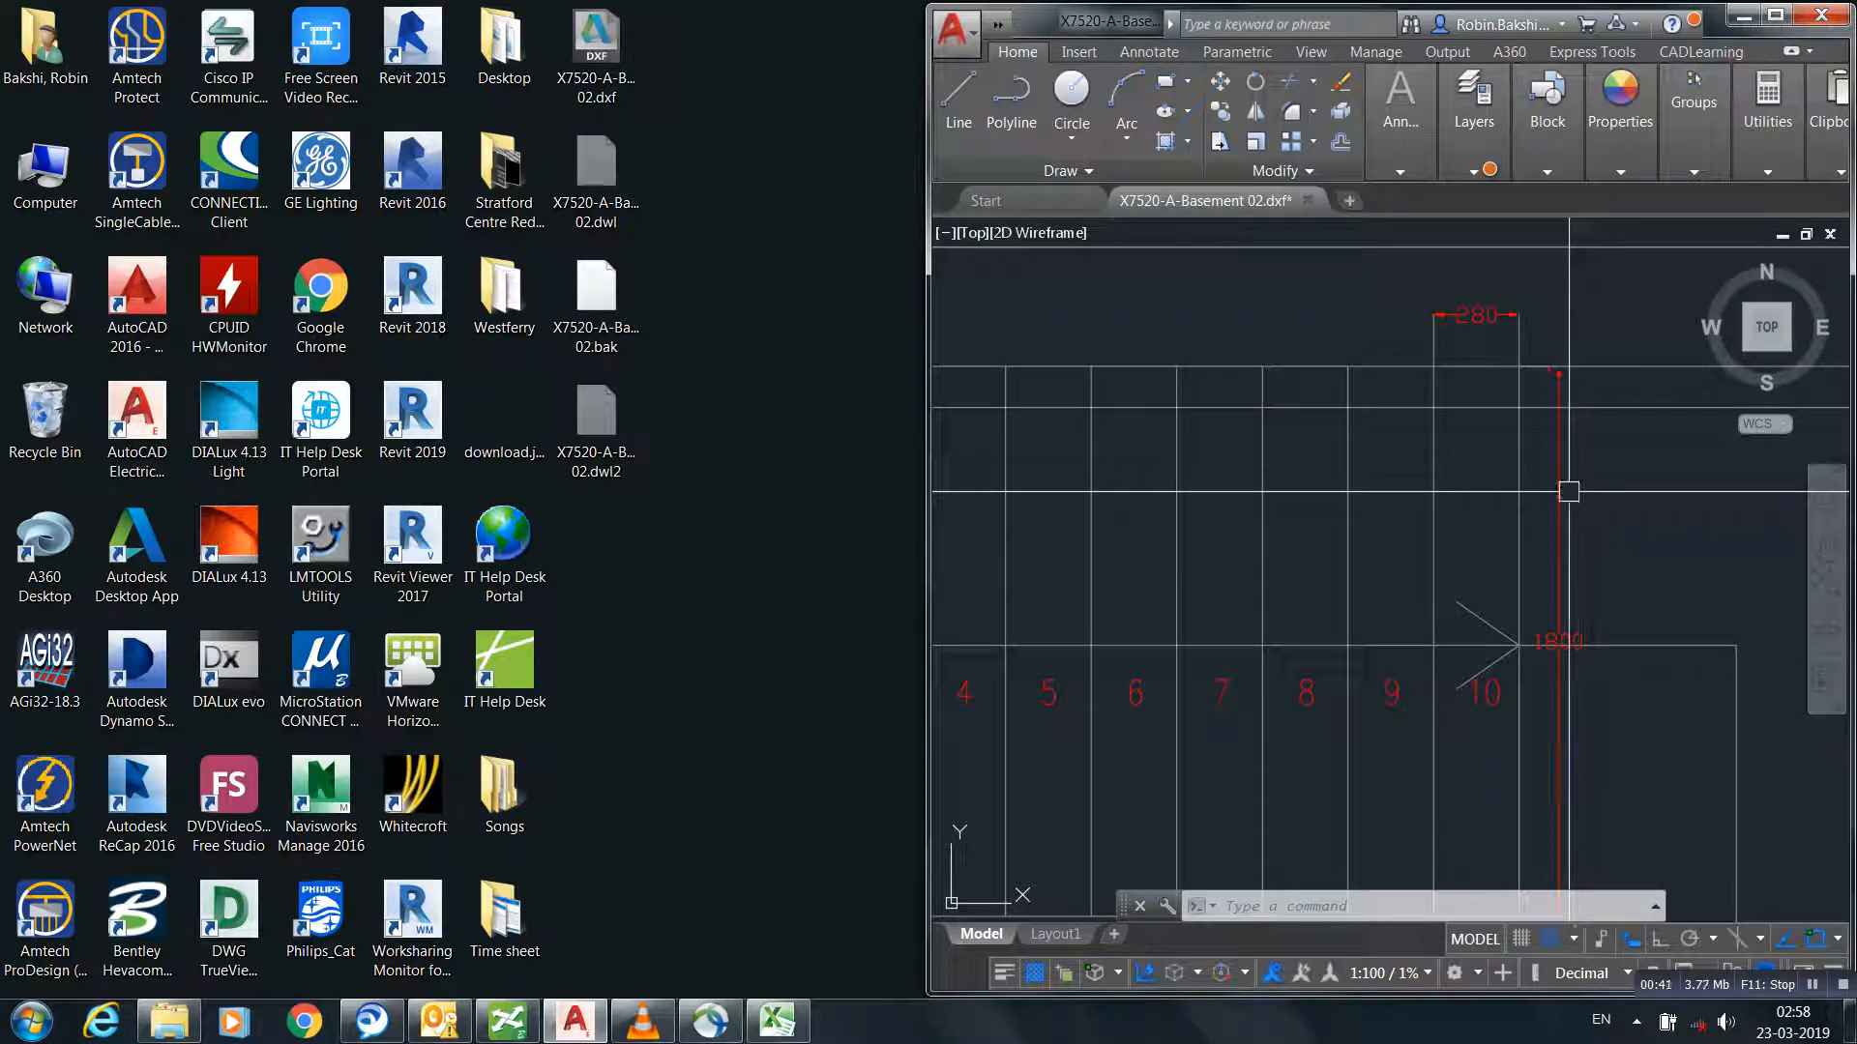
scroll(1229, 710, down, 3)
middle_drag(1229, 710, 1356, 631)
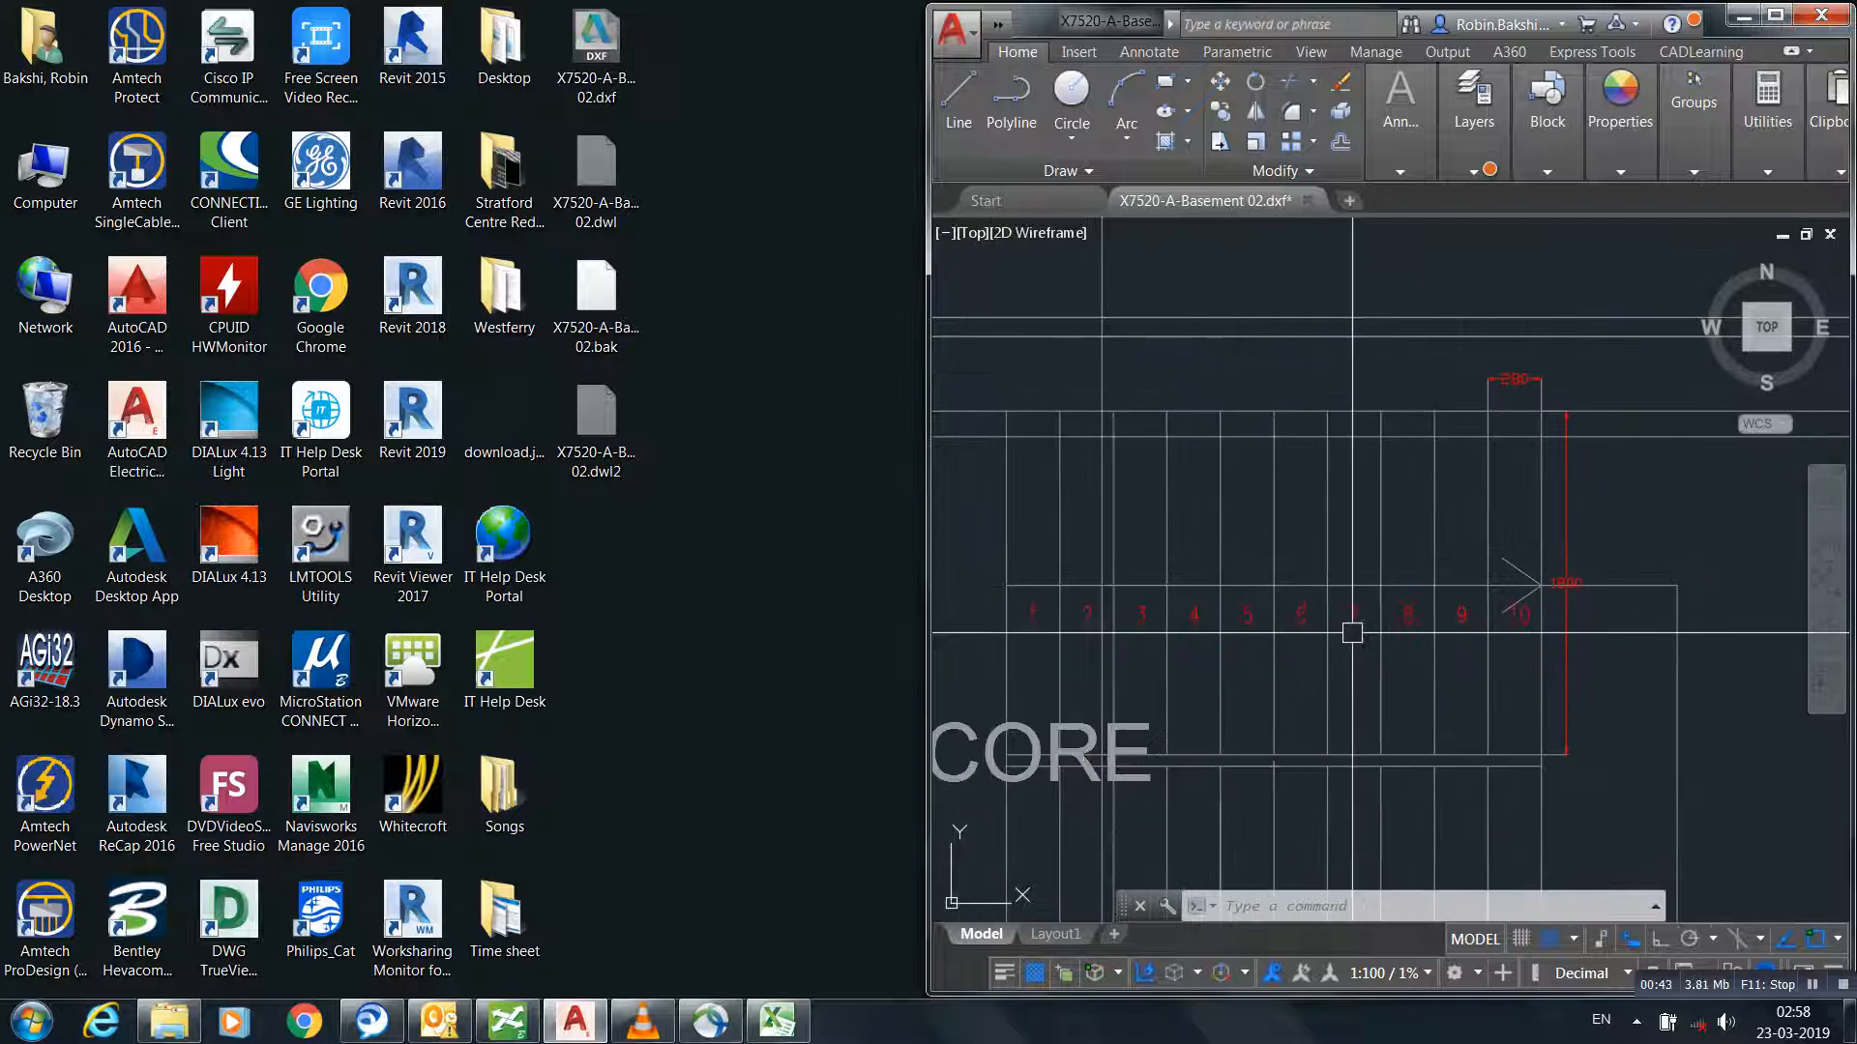
- Switch to the Excel workbook and enter "No. of steps" in A1 with the value 10 in B1
click(778, 1022)
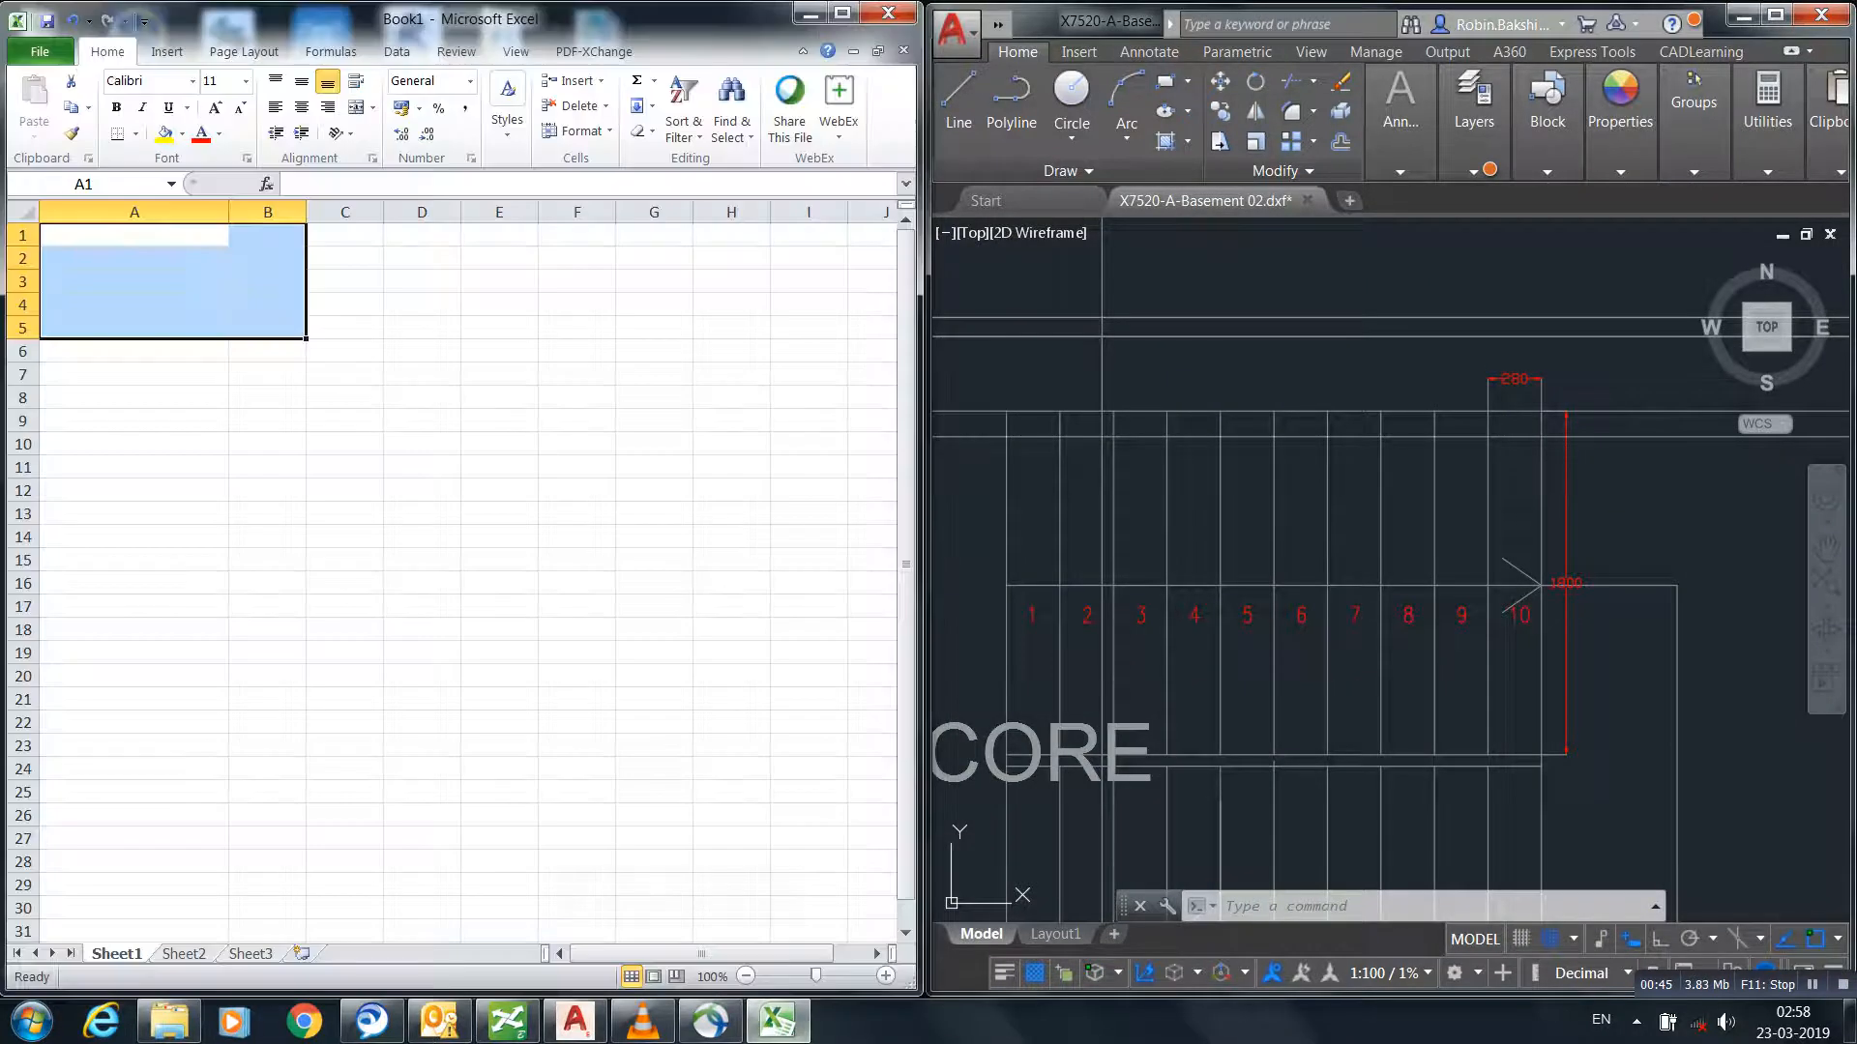
click(134, 235)
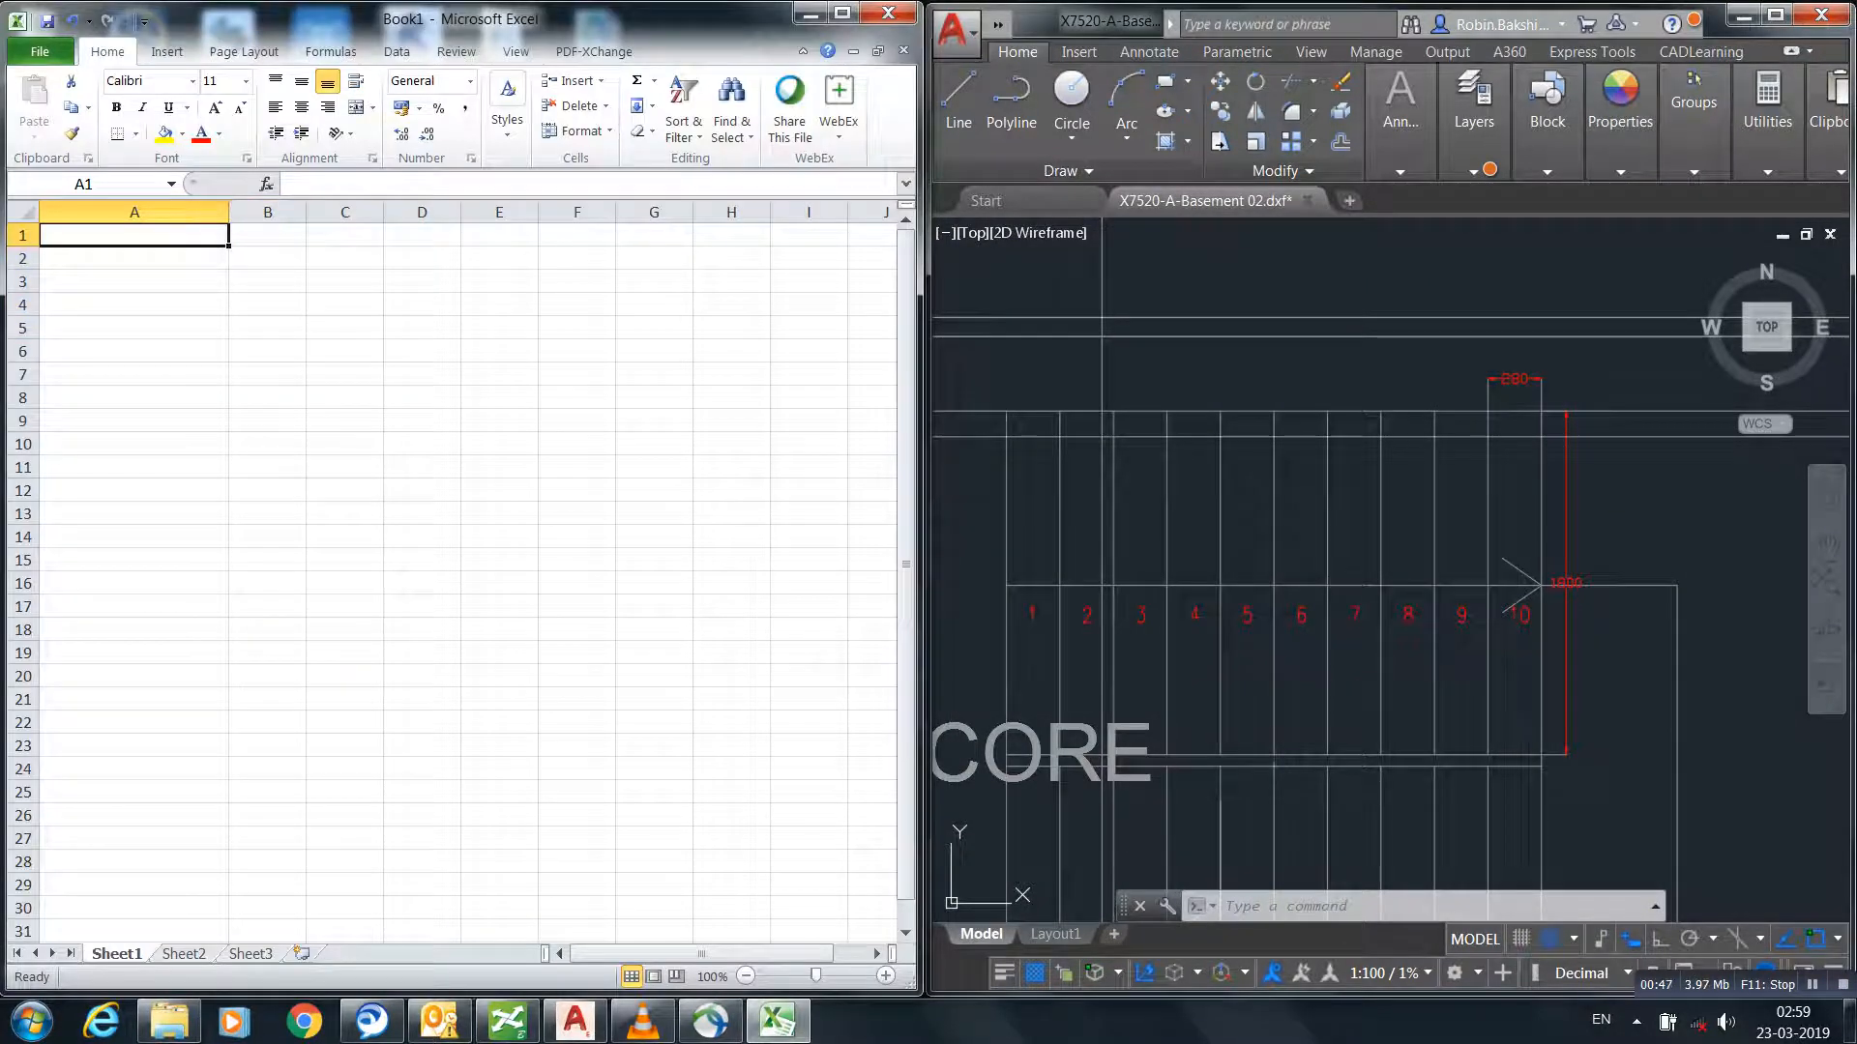
text(No. of steps)
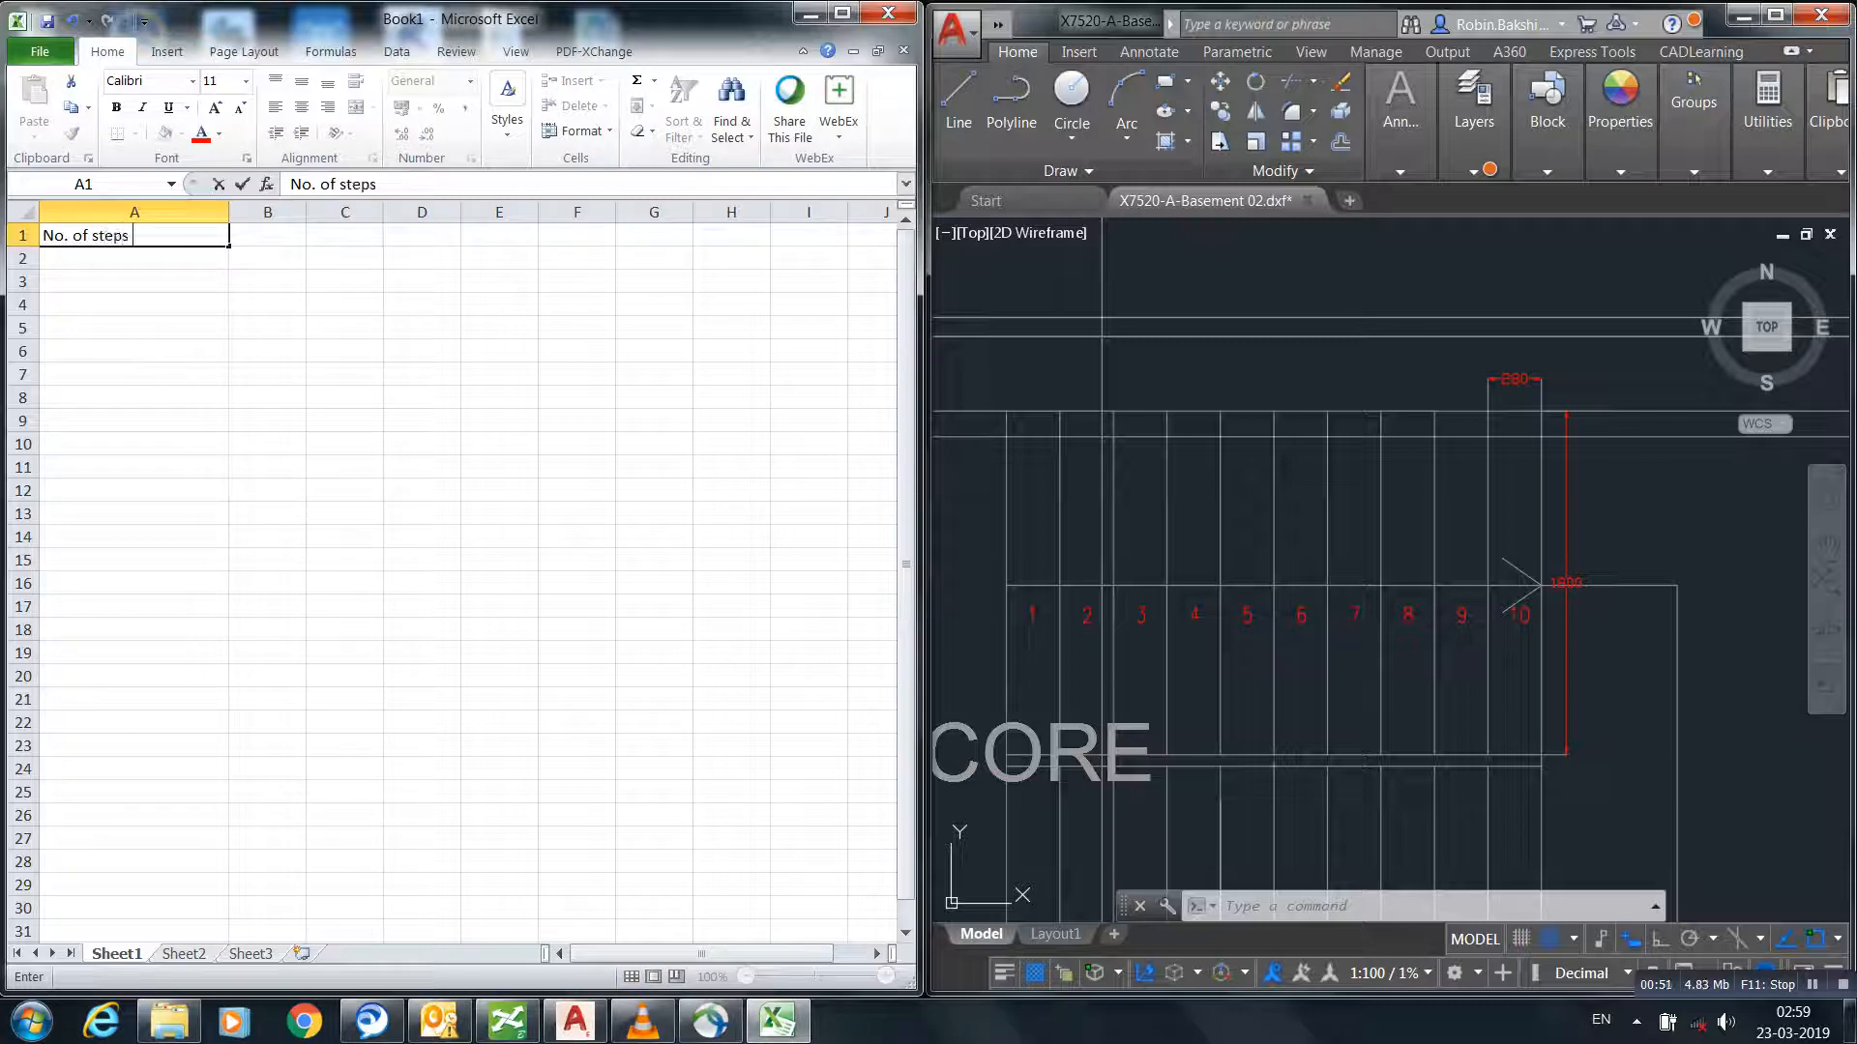
key(Tab)
text(10)
key(Return)
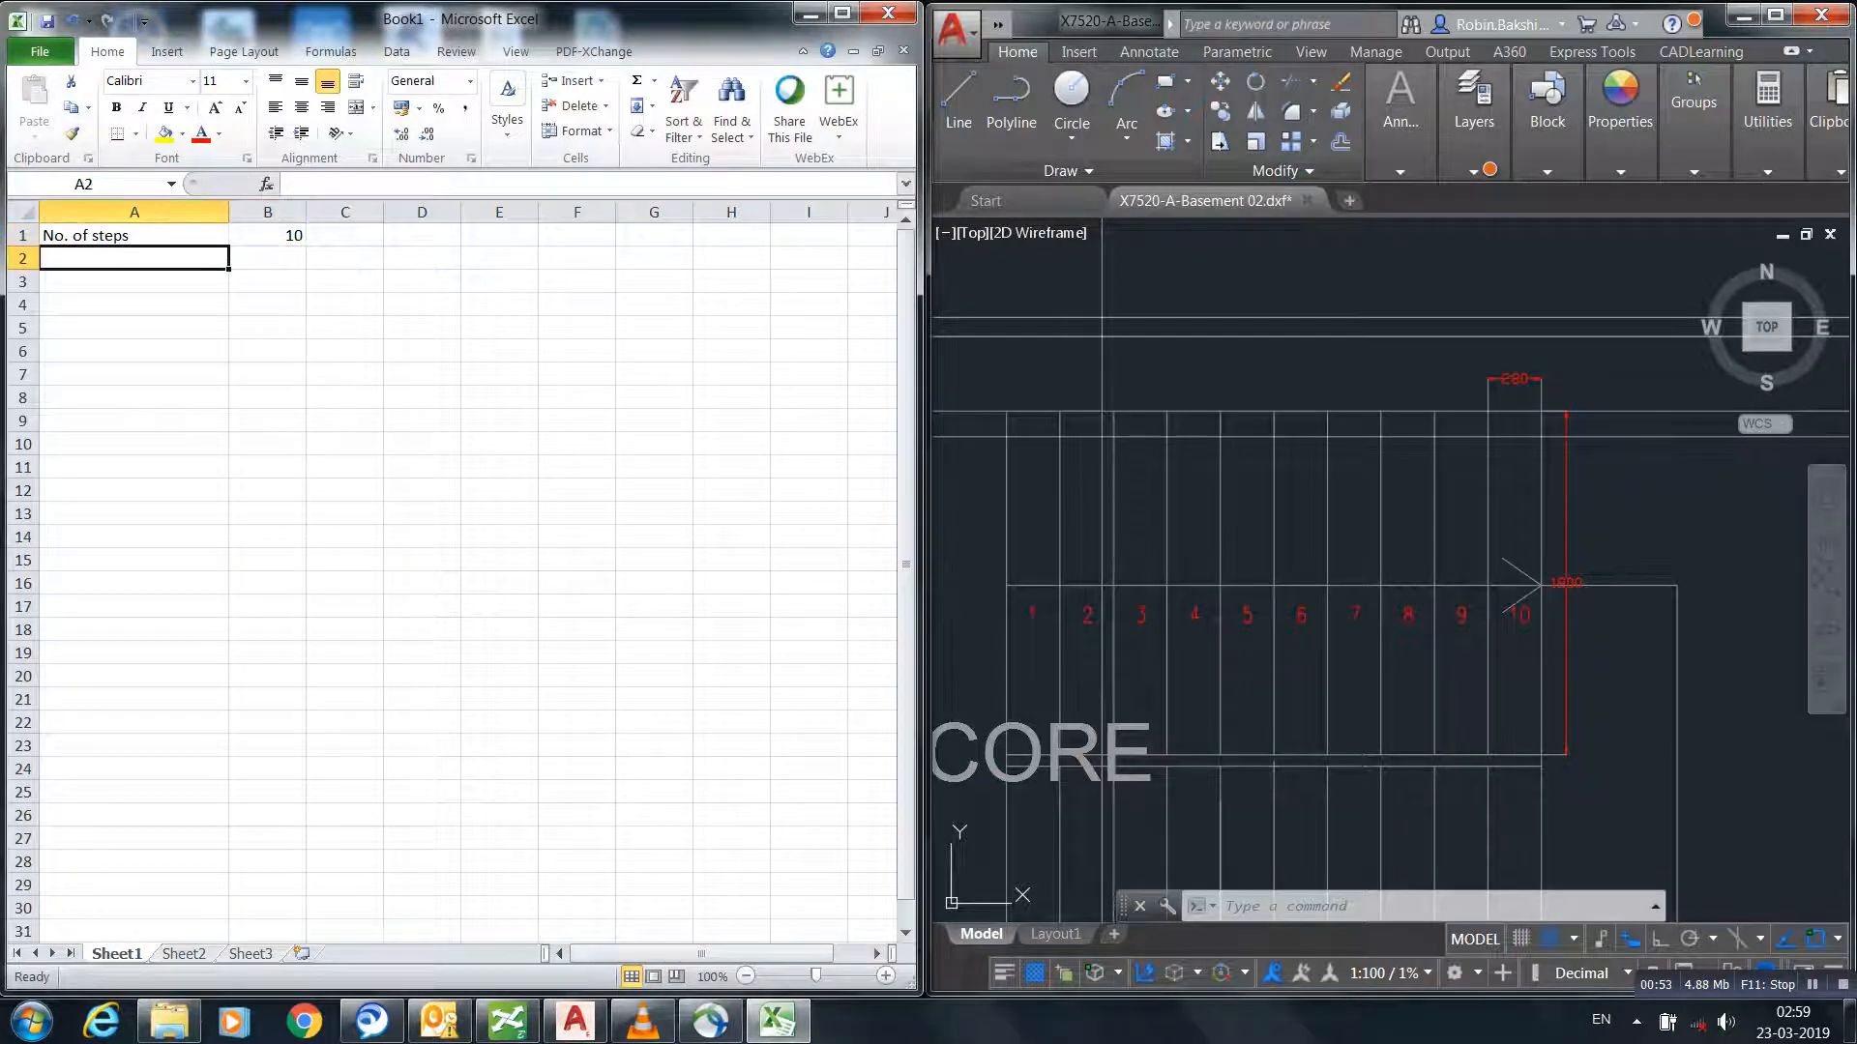
- Enter "Width of each step" in A2 with the value 280mm in B2
text(Widt)
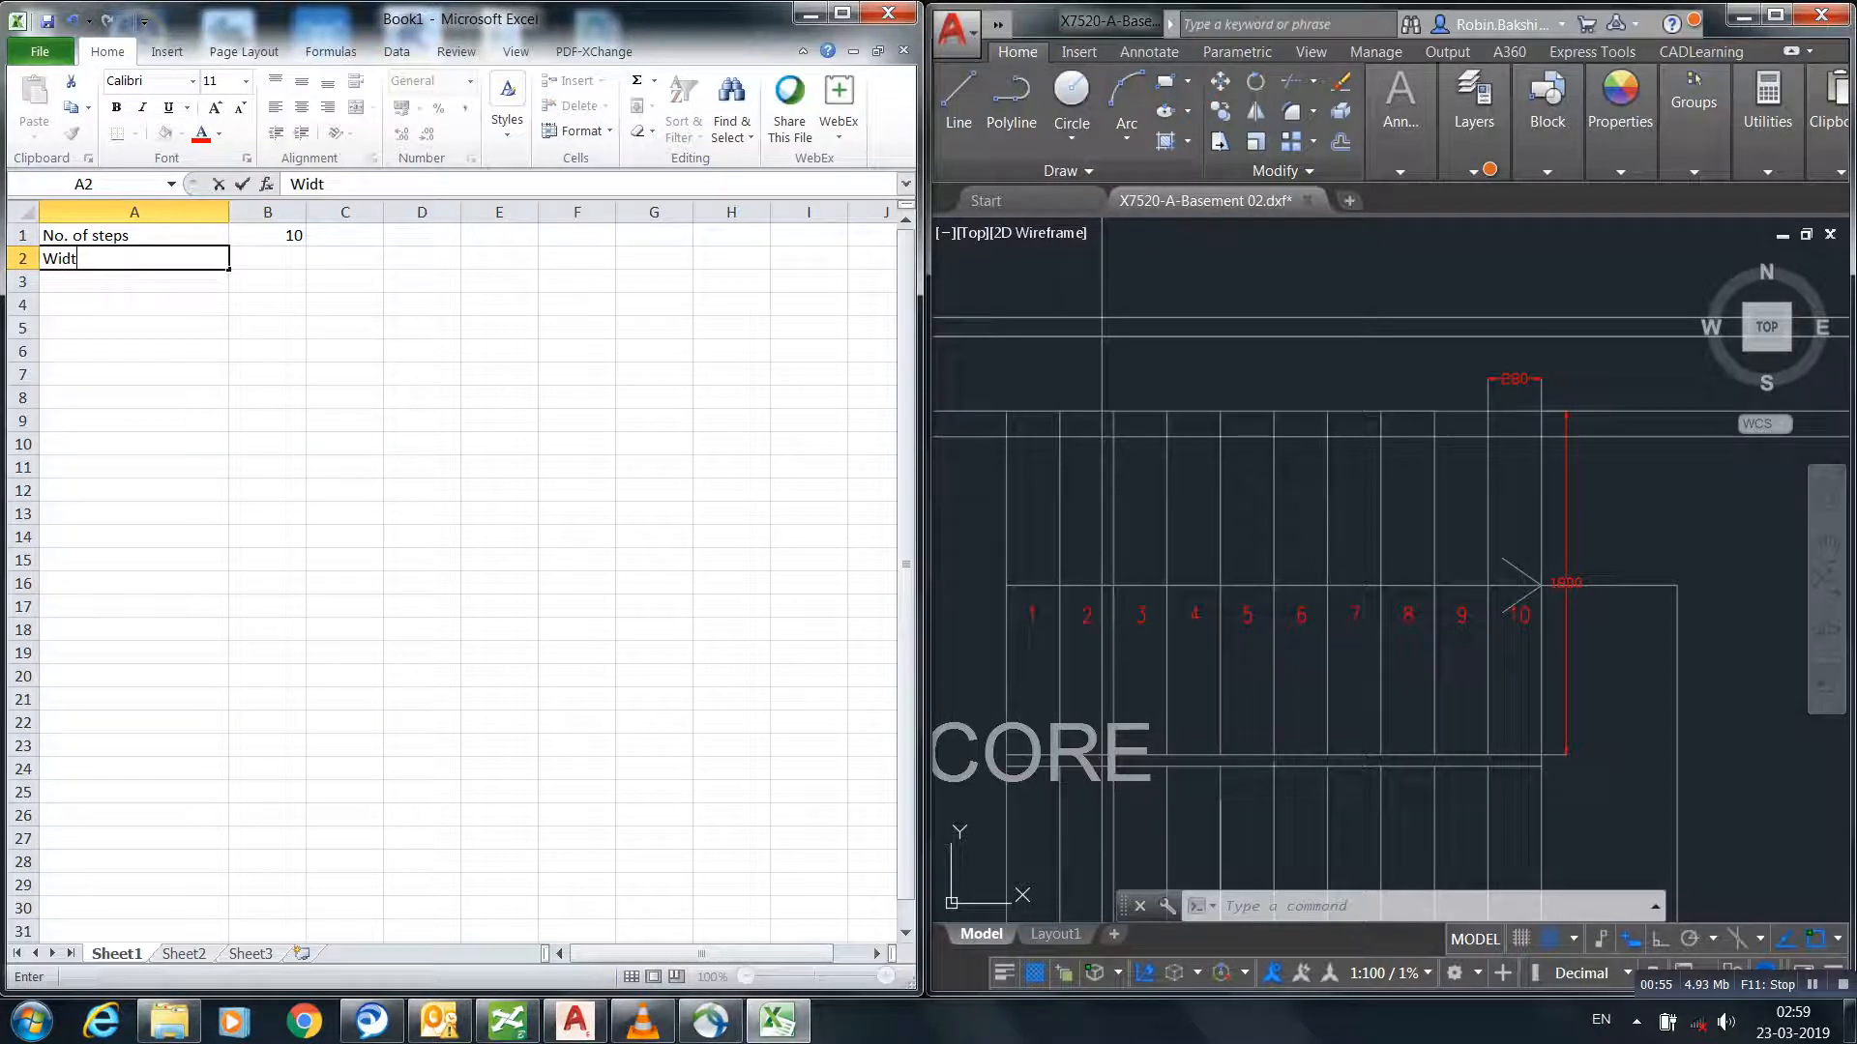
text(h of each step)
key(Tab)
text(280mm)
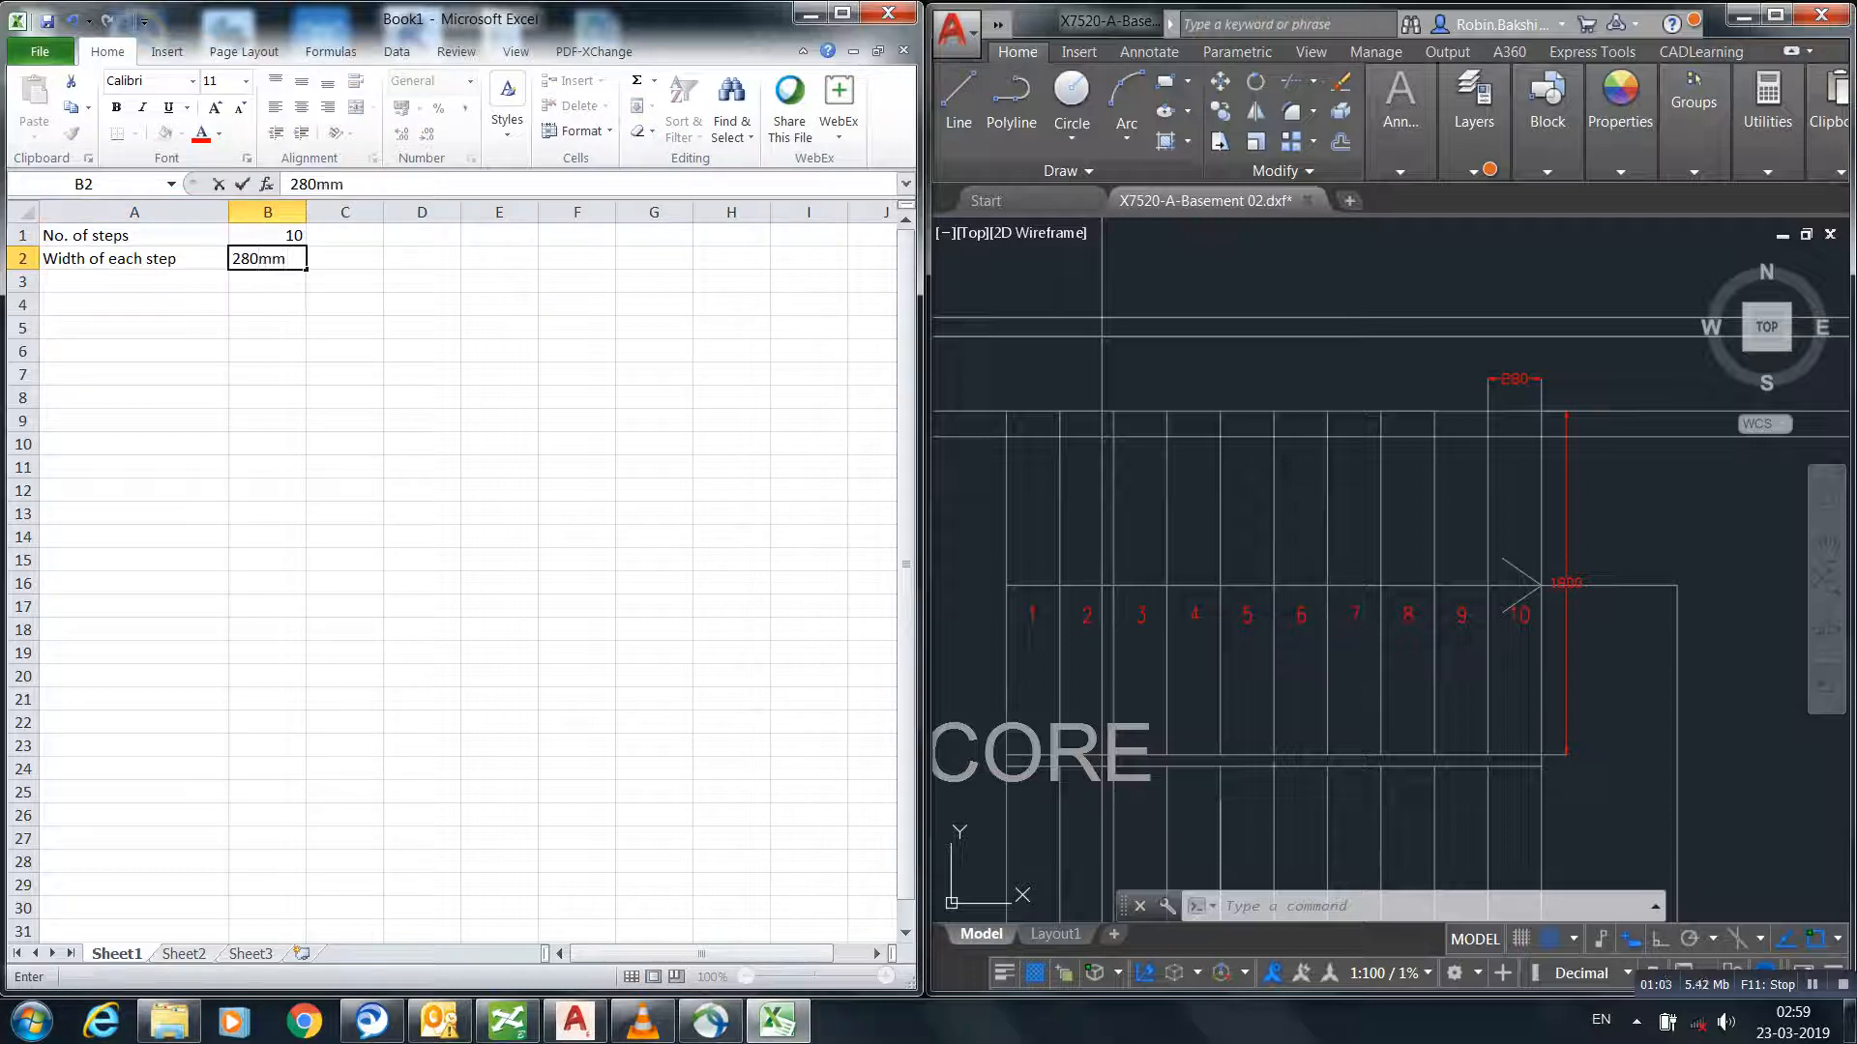
key(Return)
- Enter "Height of each step" in A3 with the value 250mm in B3
text(Hei)
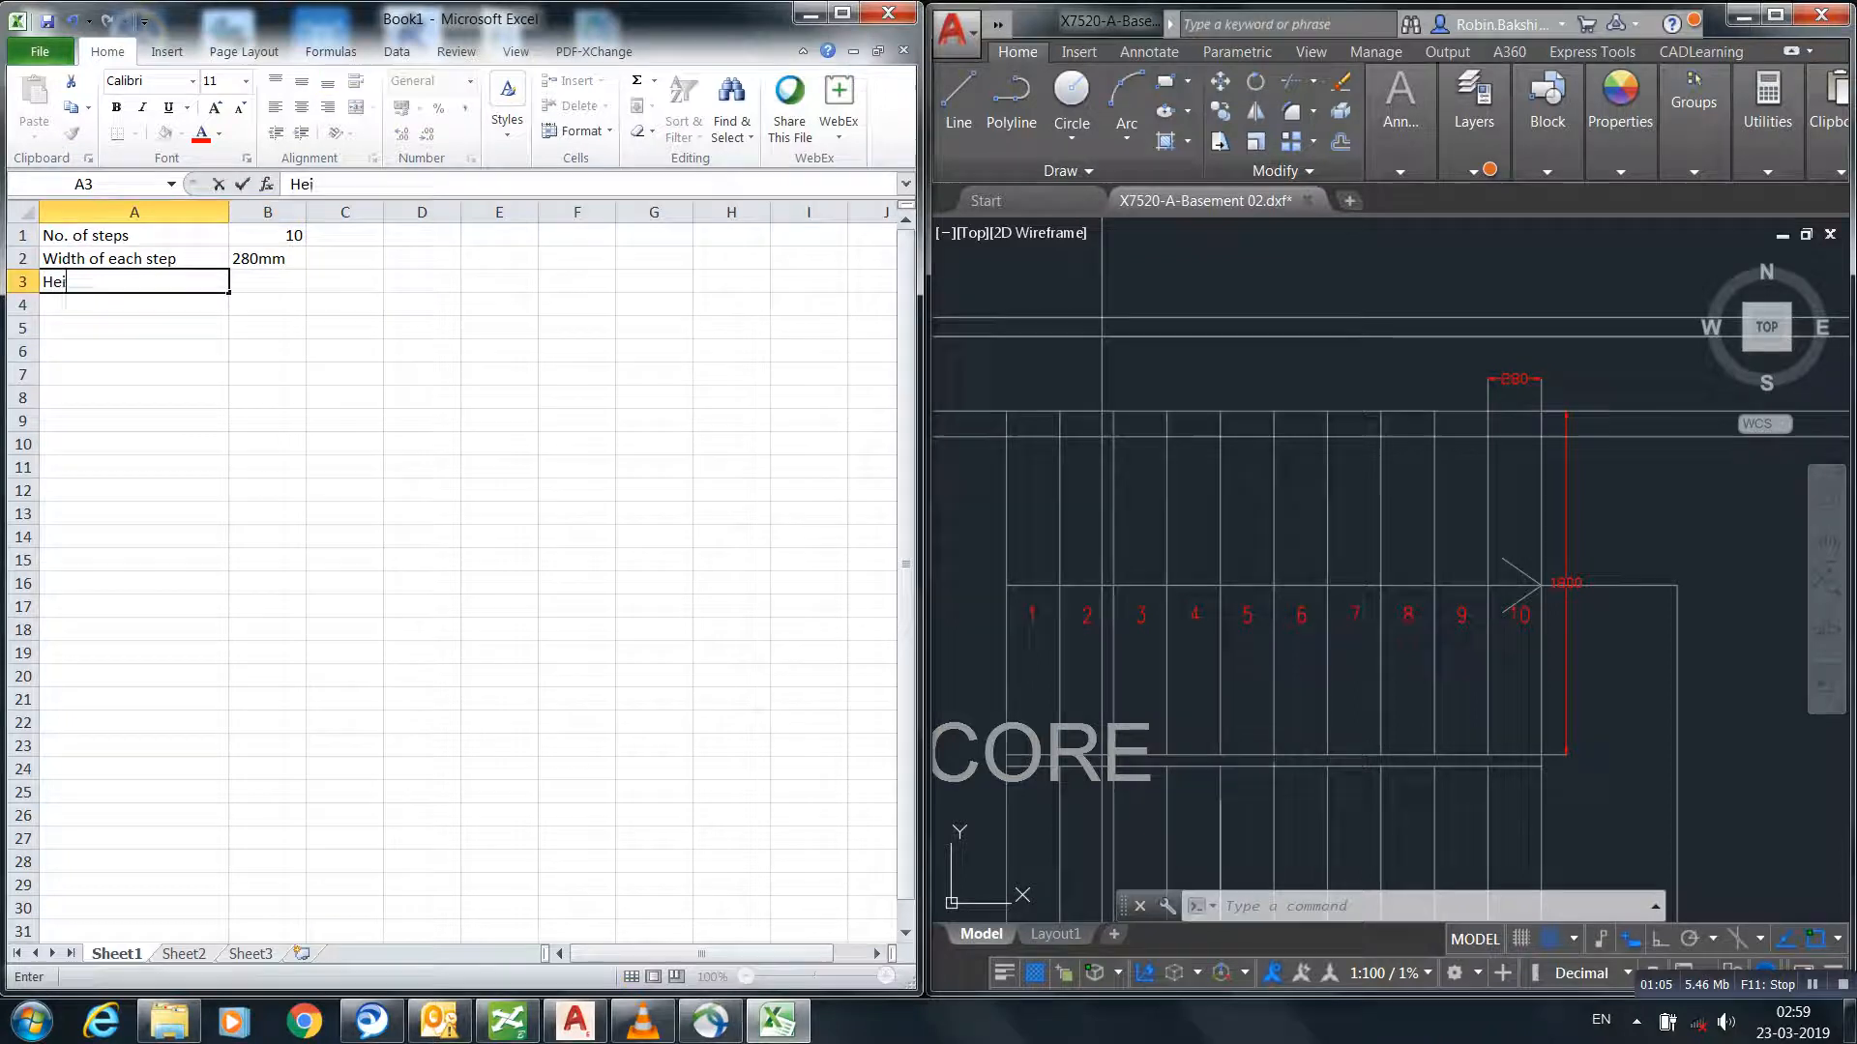
text(ght of each step)
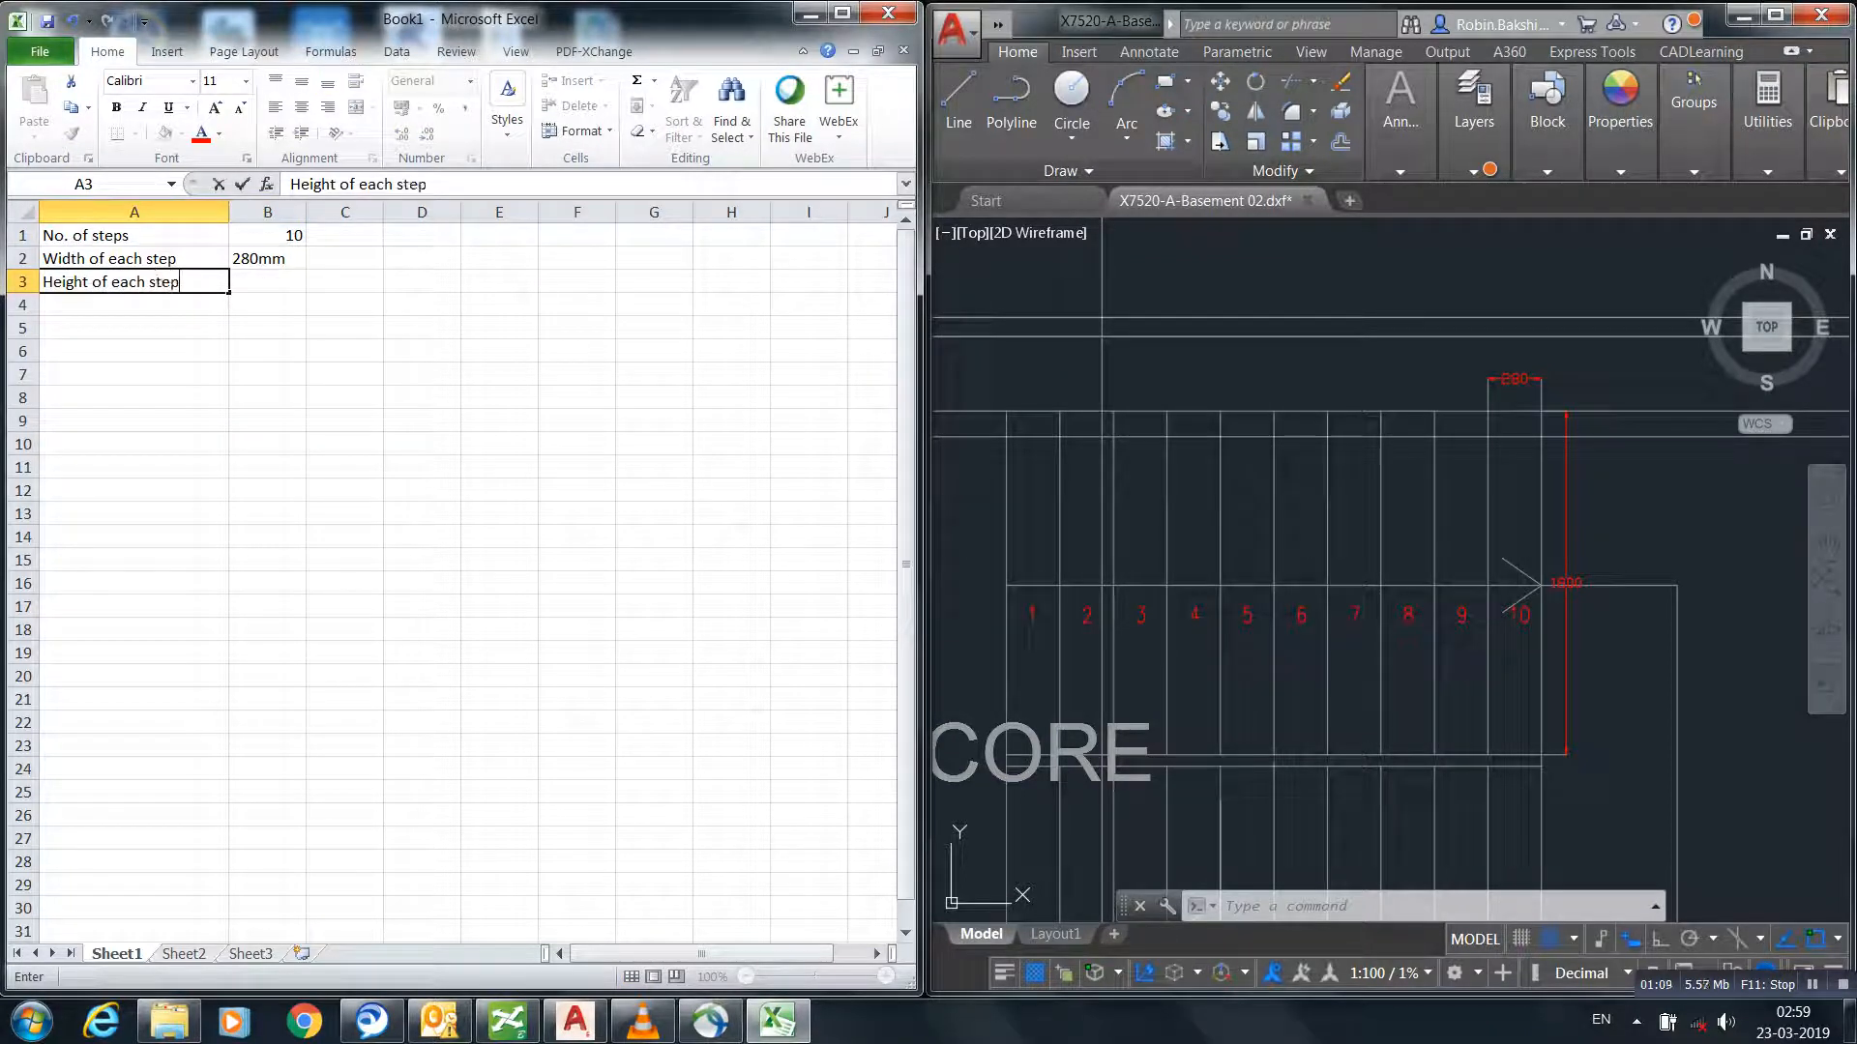
key(Tab)
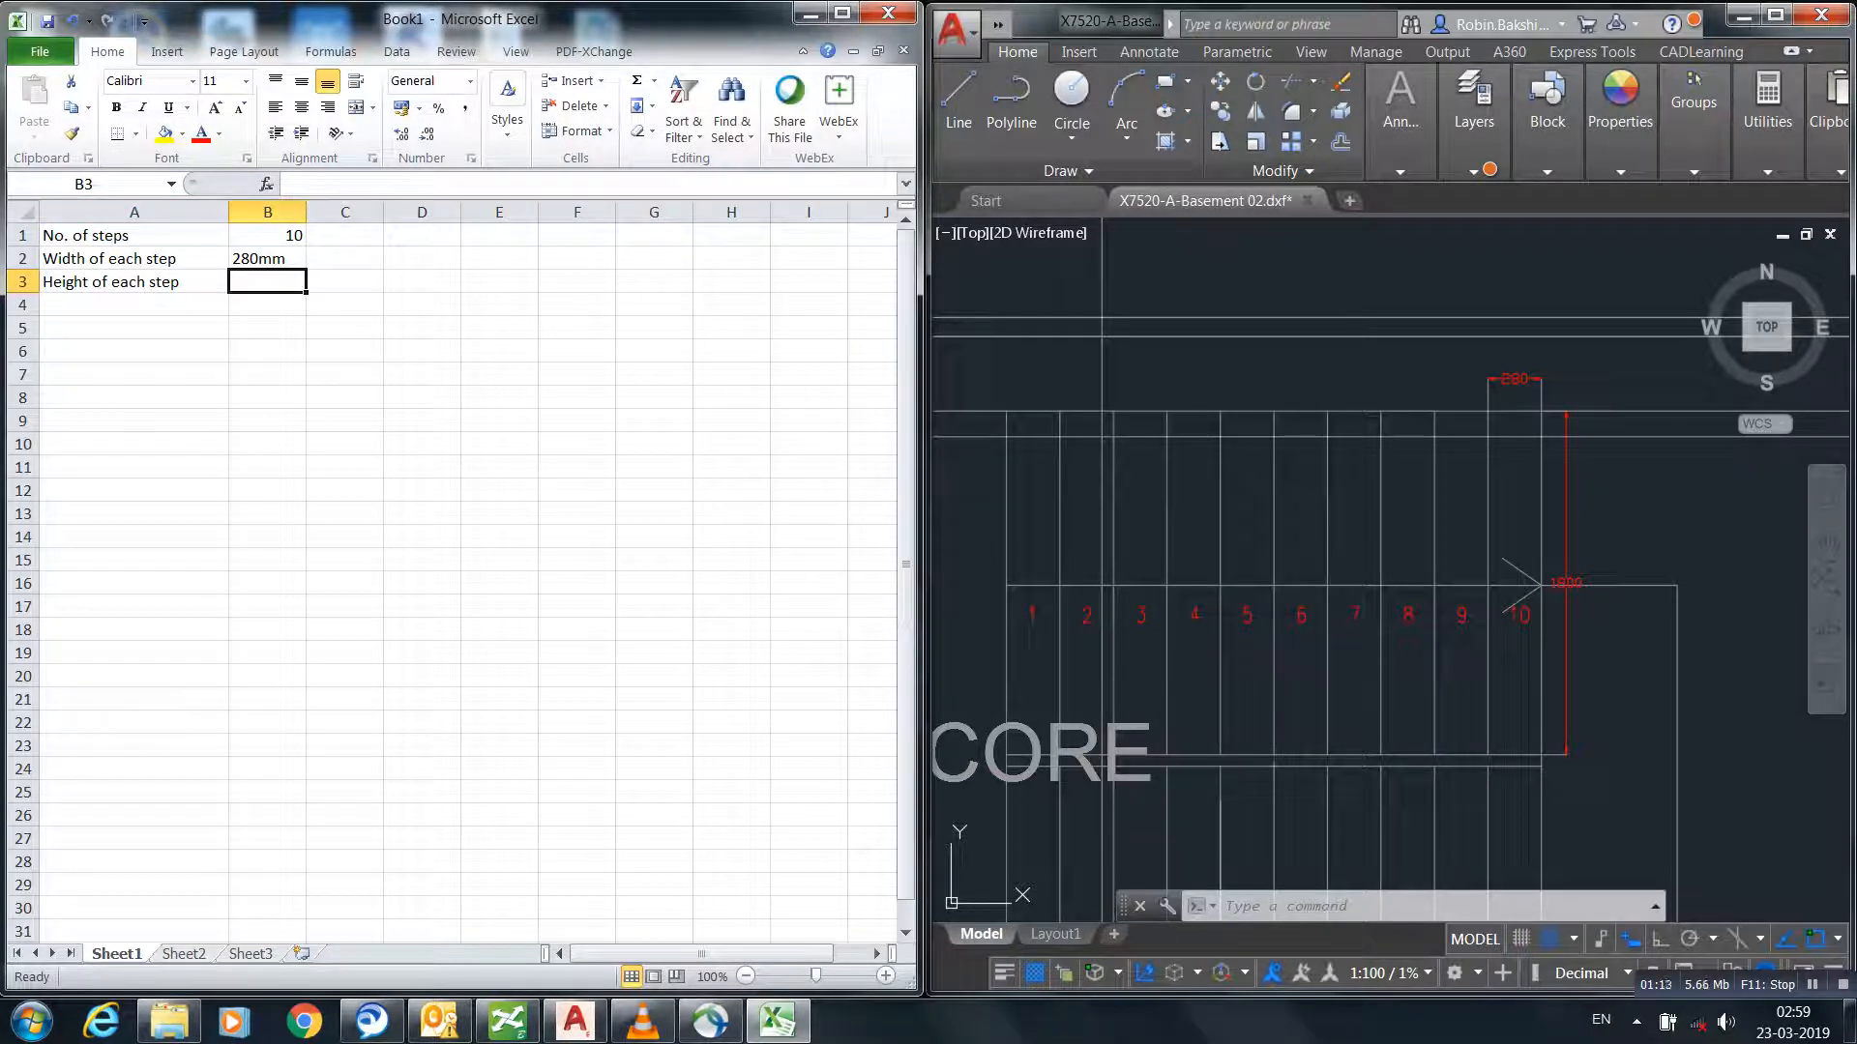
text(250)
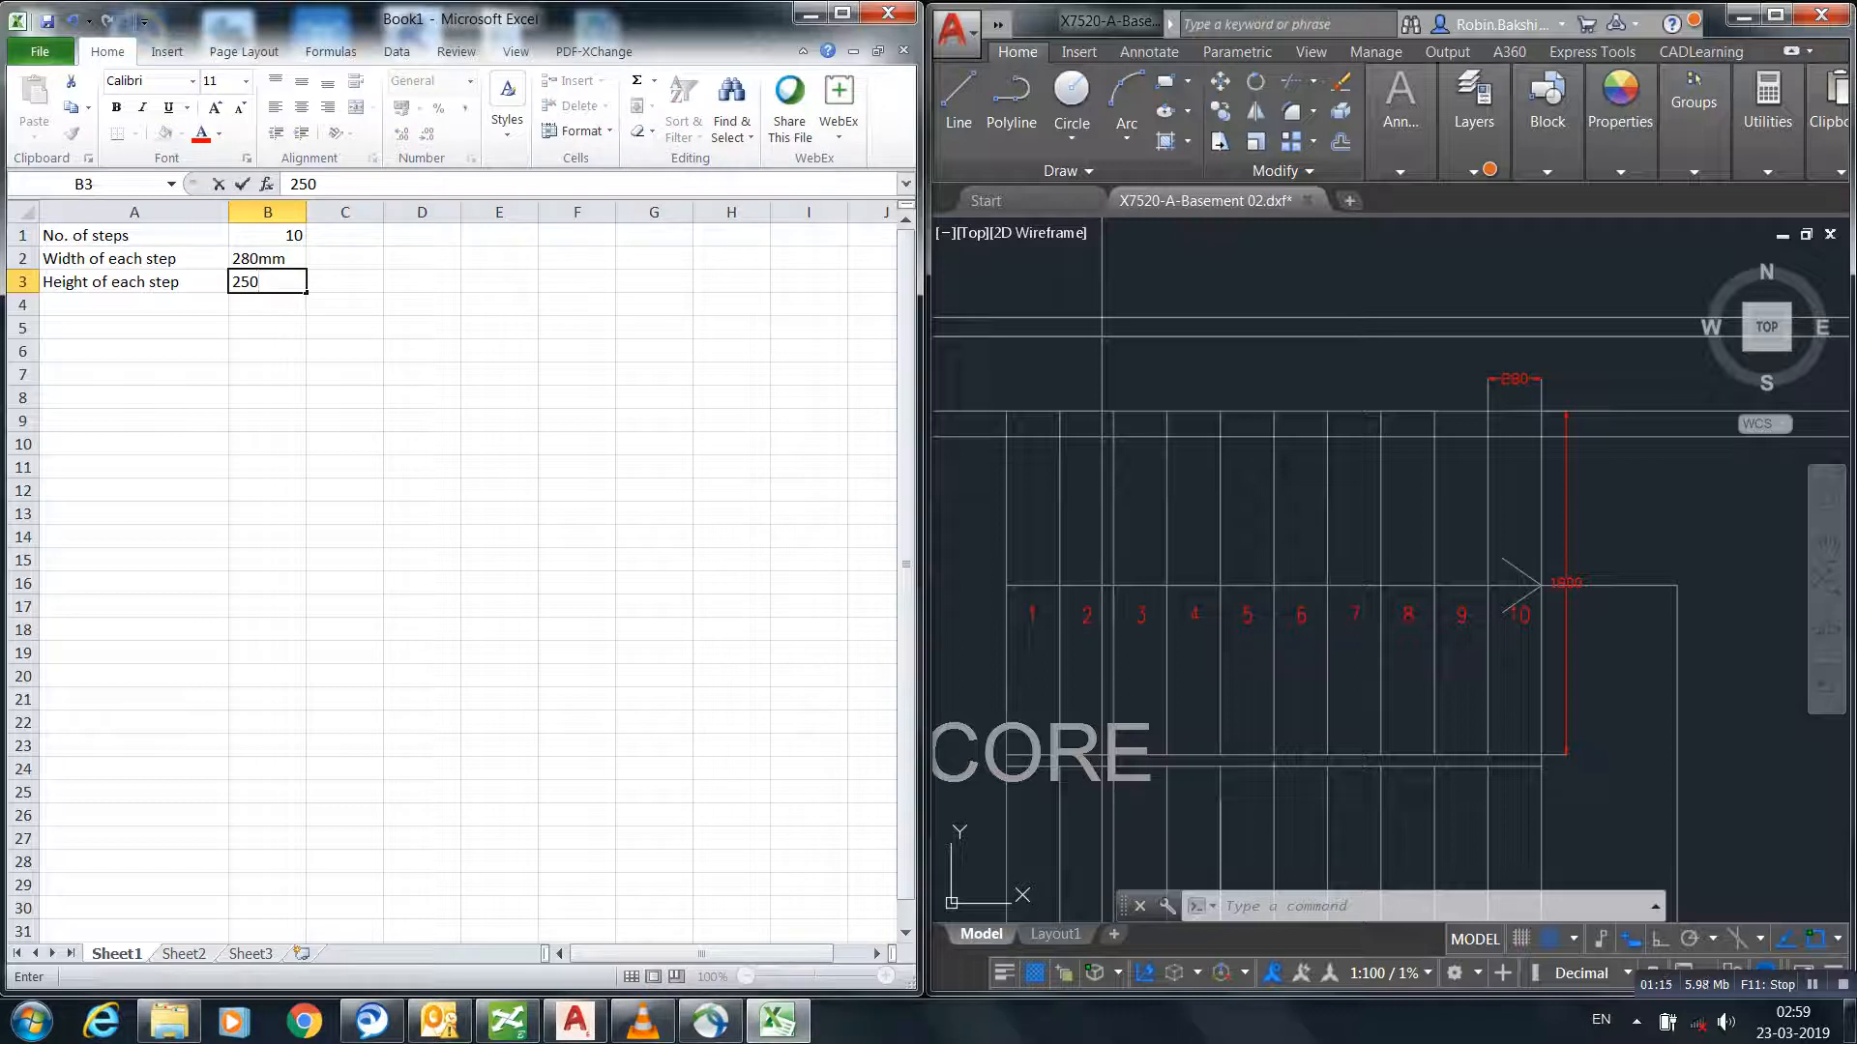
text(mm)
key(Return)
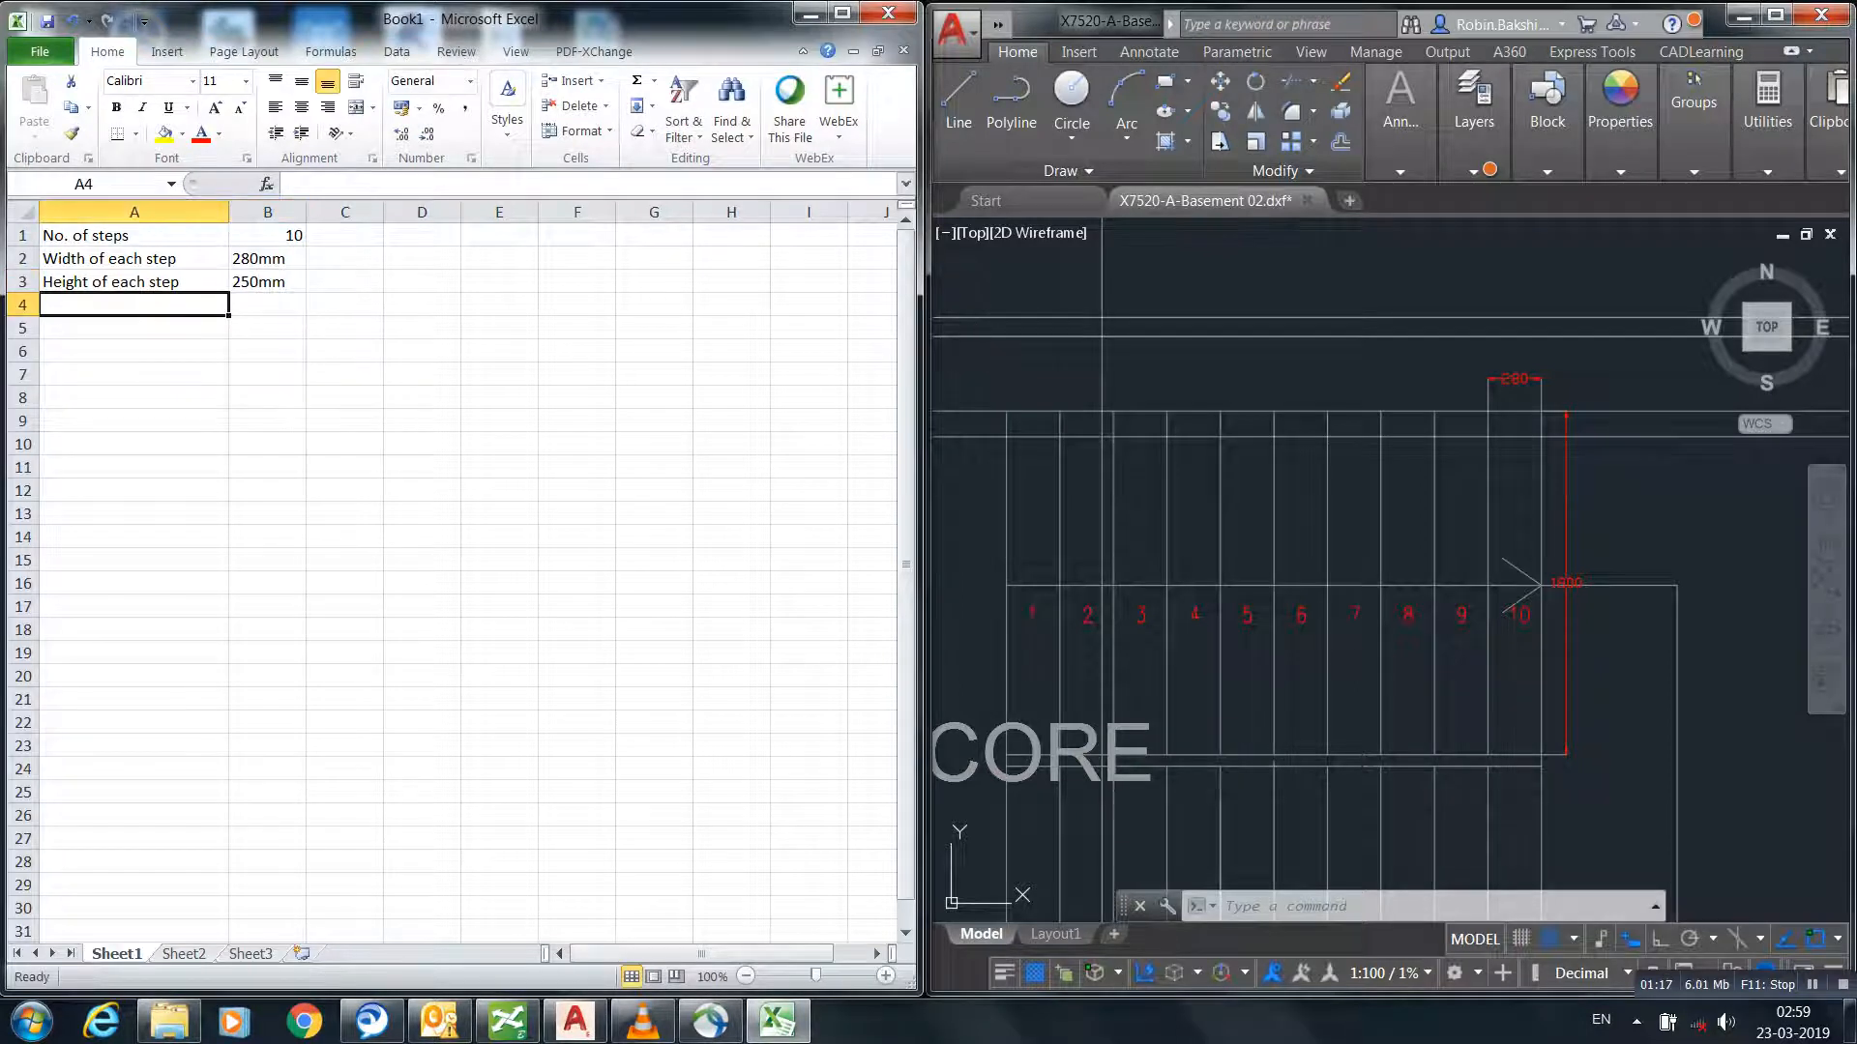
- Enter "Length of each step" in A4 with 1800mm in B4, and select the completed stair data table
text(Len)
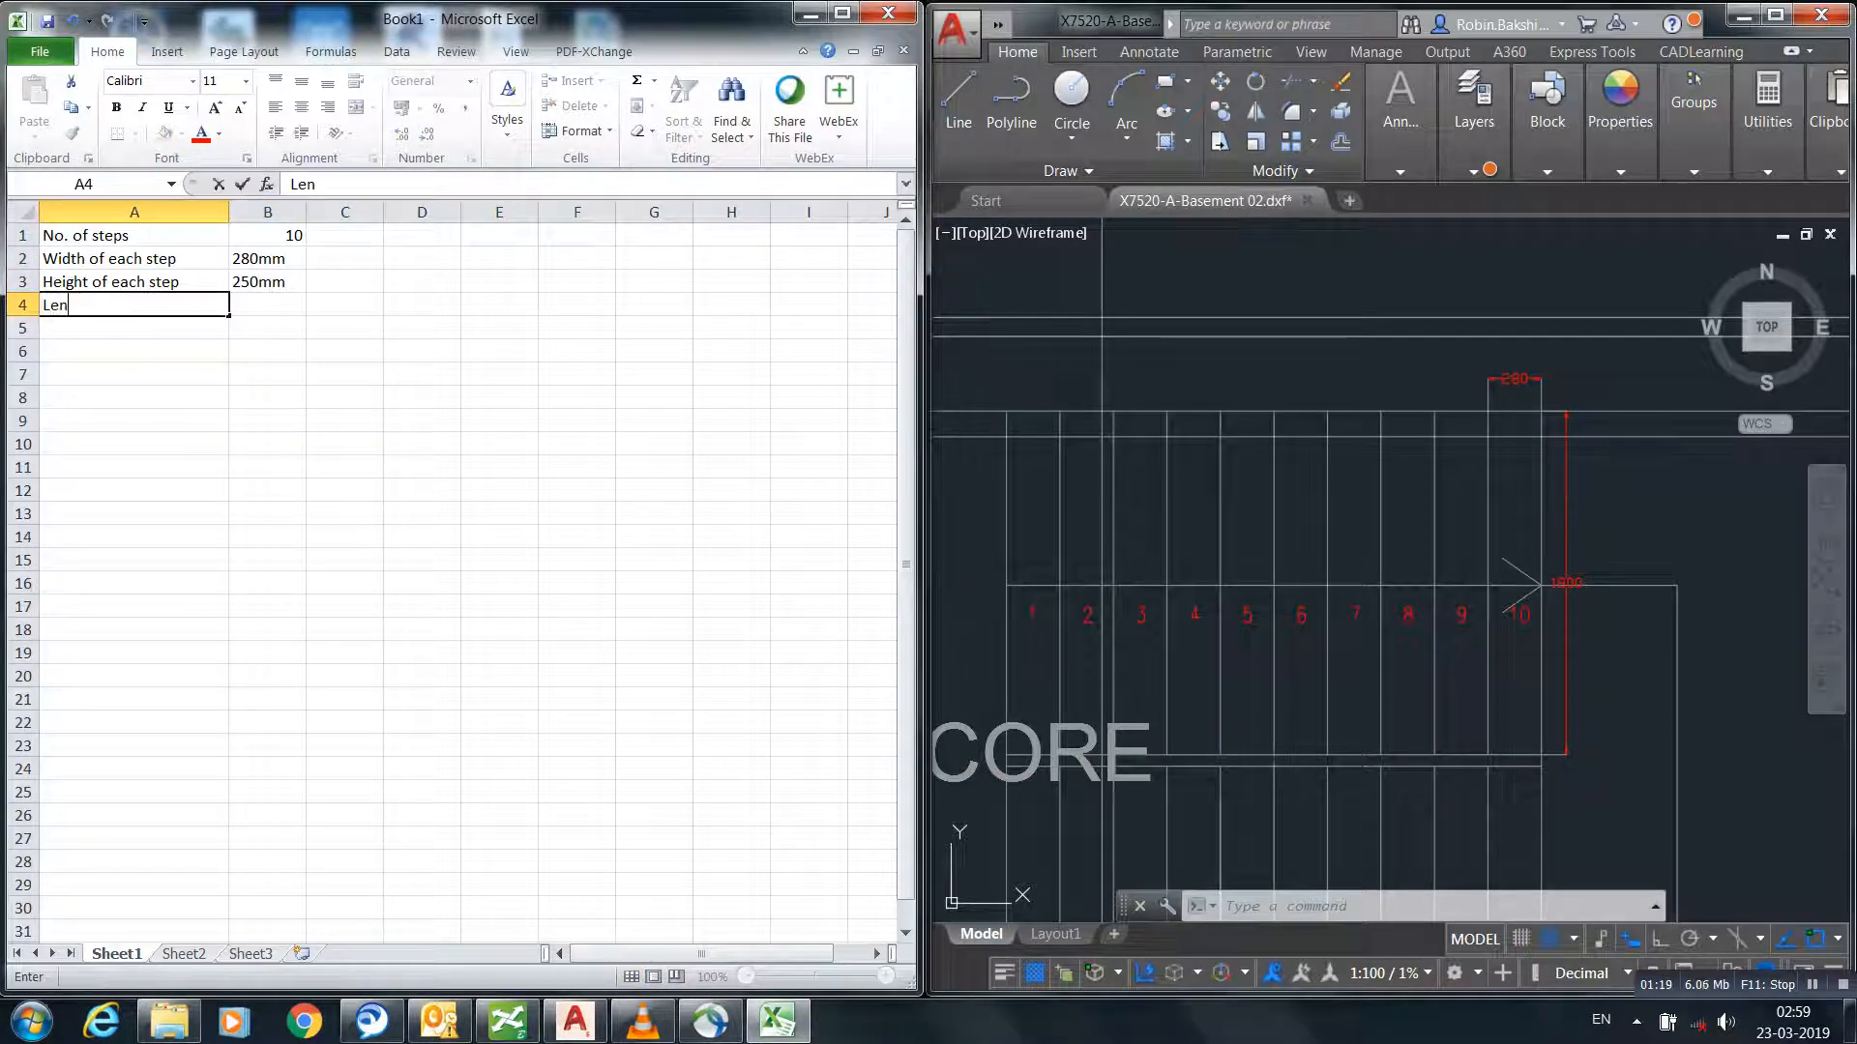
text(gt)
key(BackSpace)
text(gth of each step)
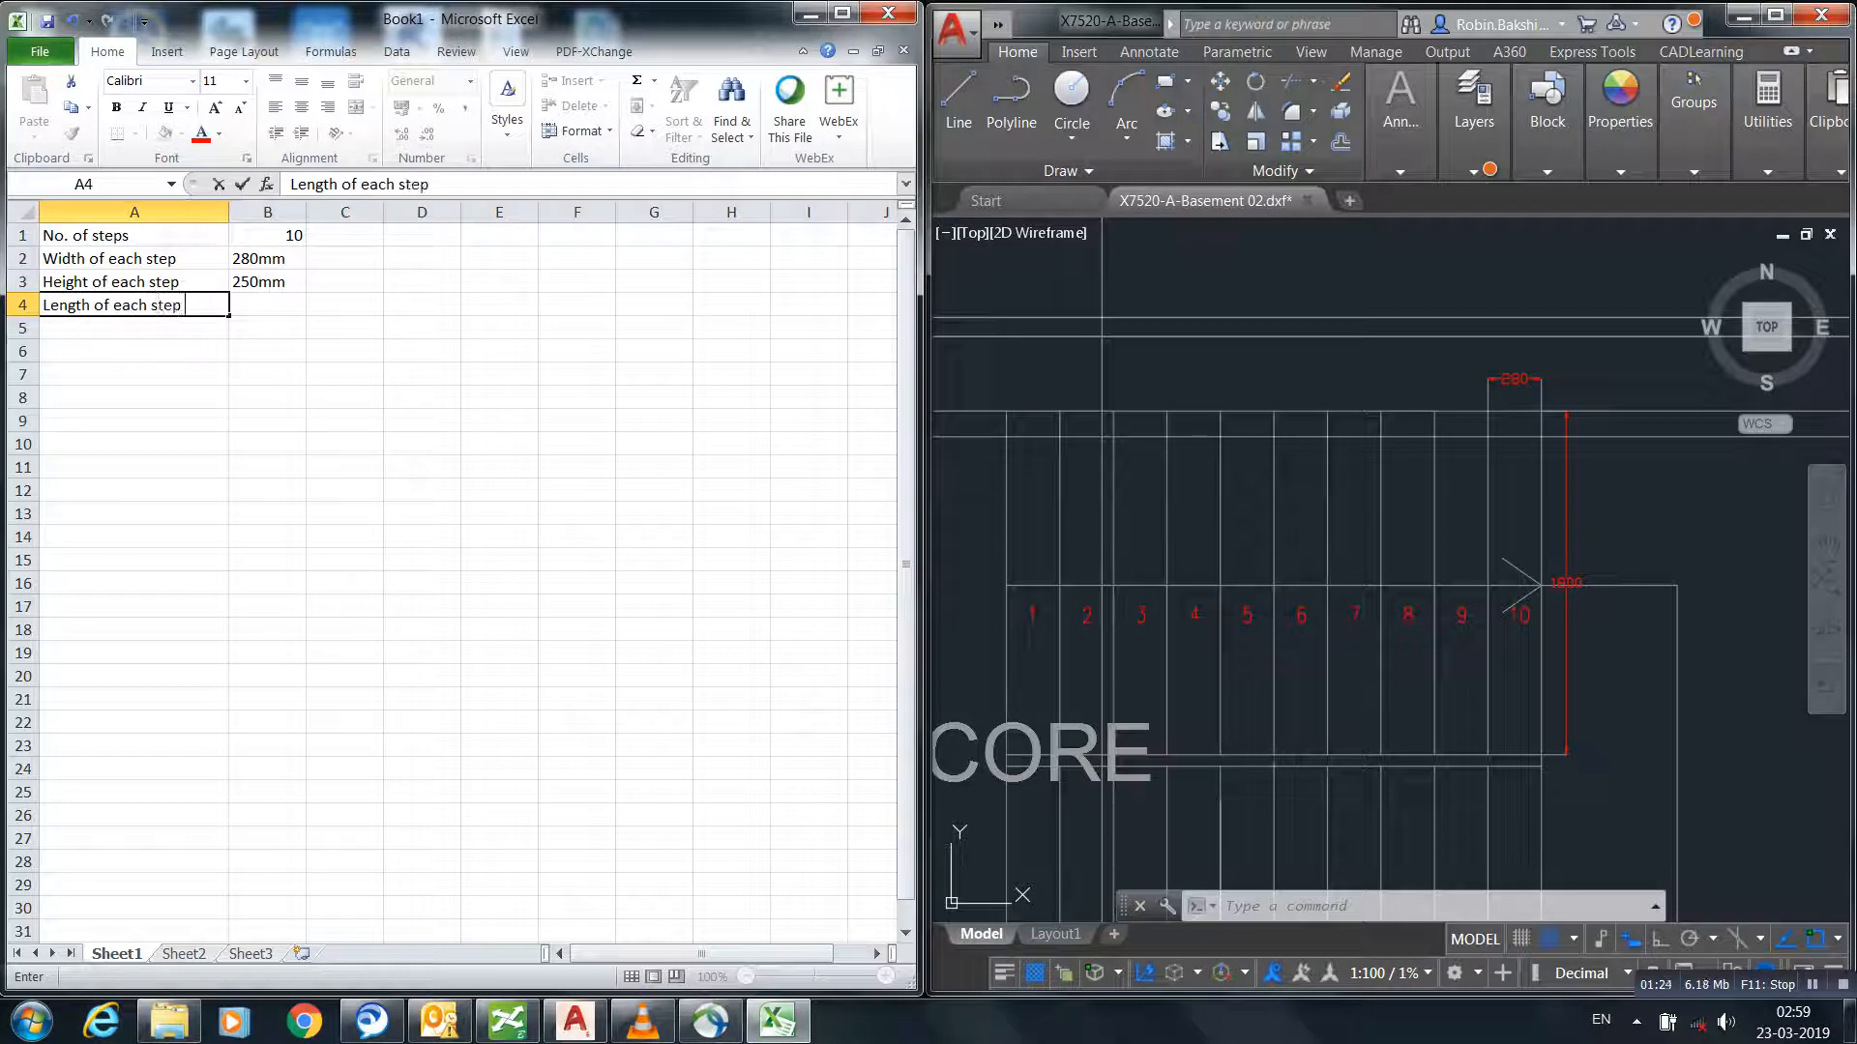
key(Tab)
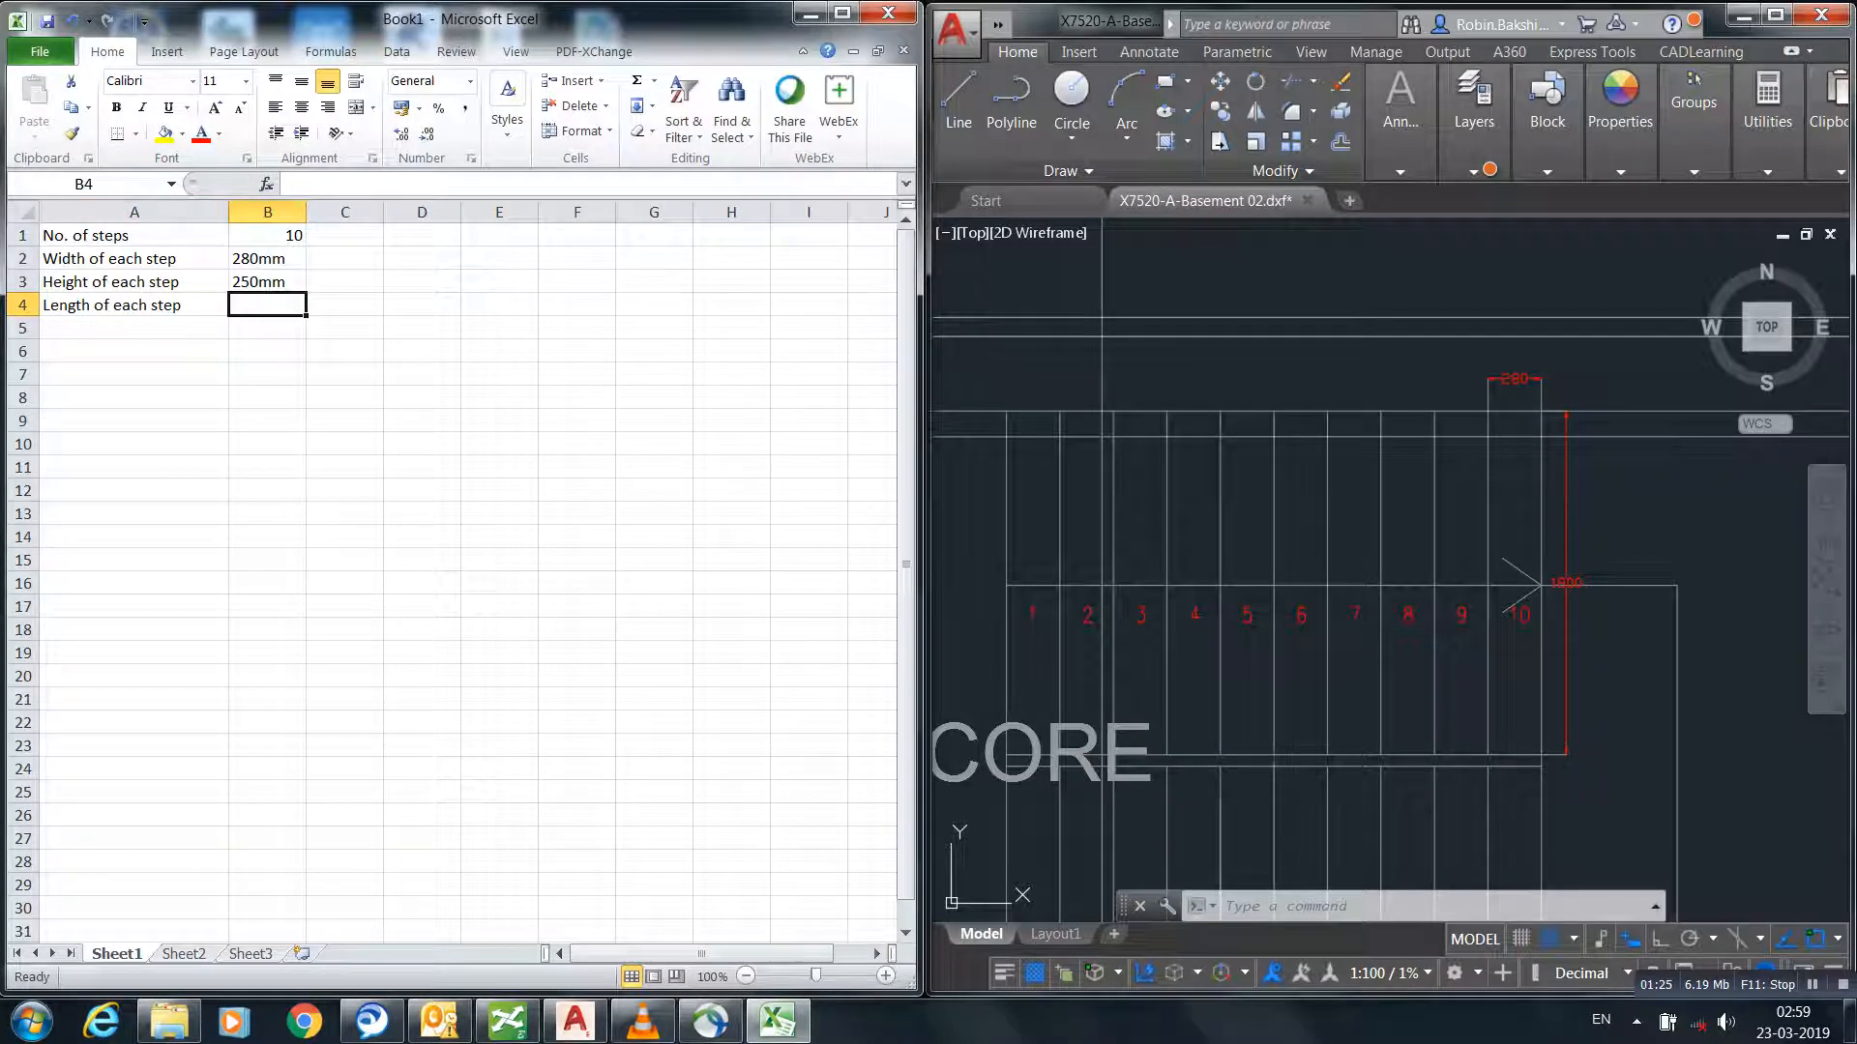
text(1800mm)
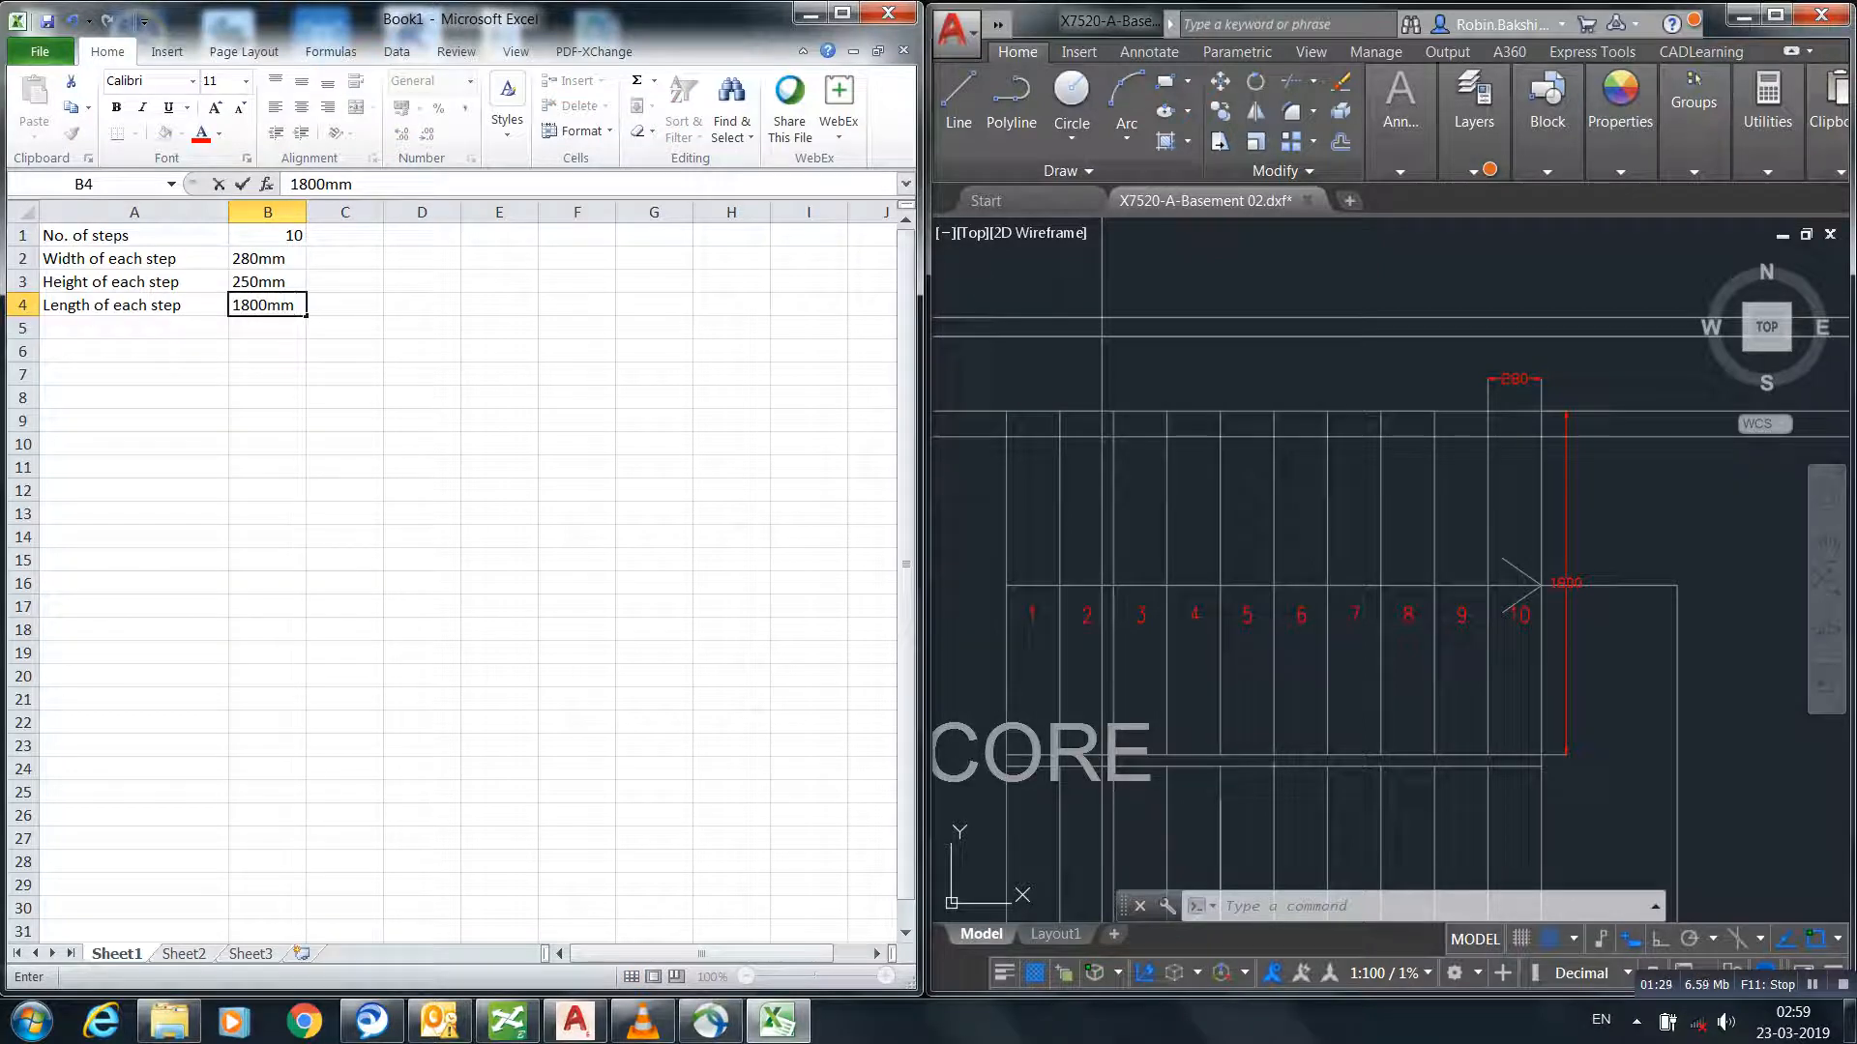
click(268, 351)
click(134, 235)
drag(135, 235, 268, 305)
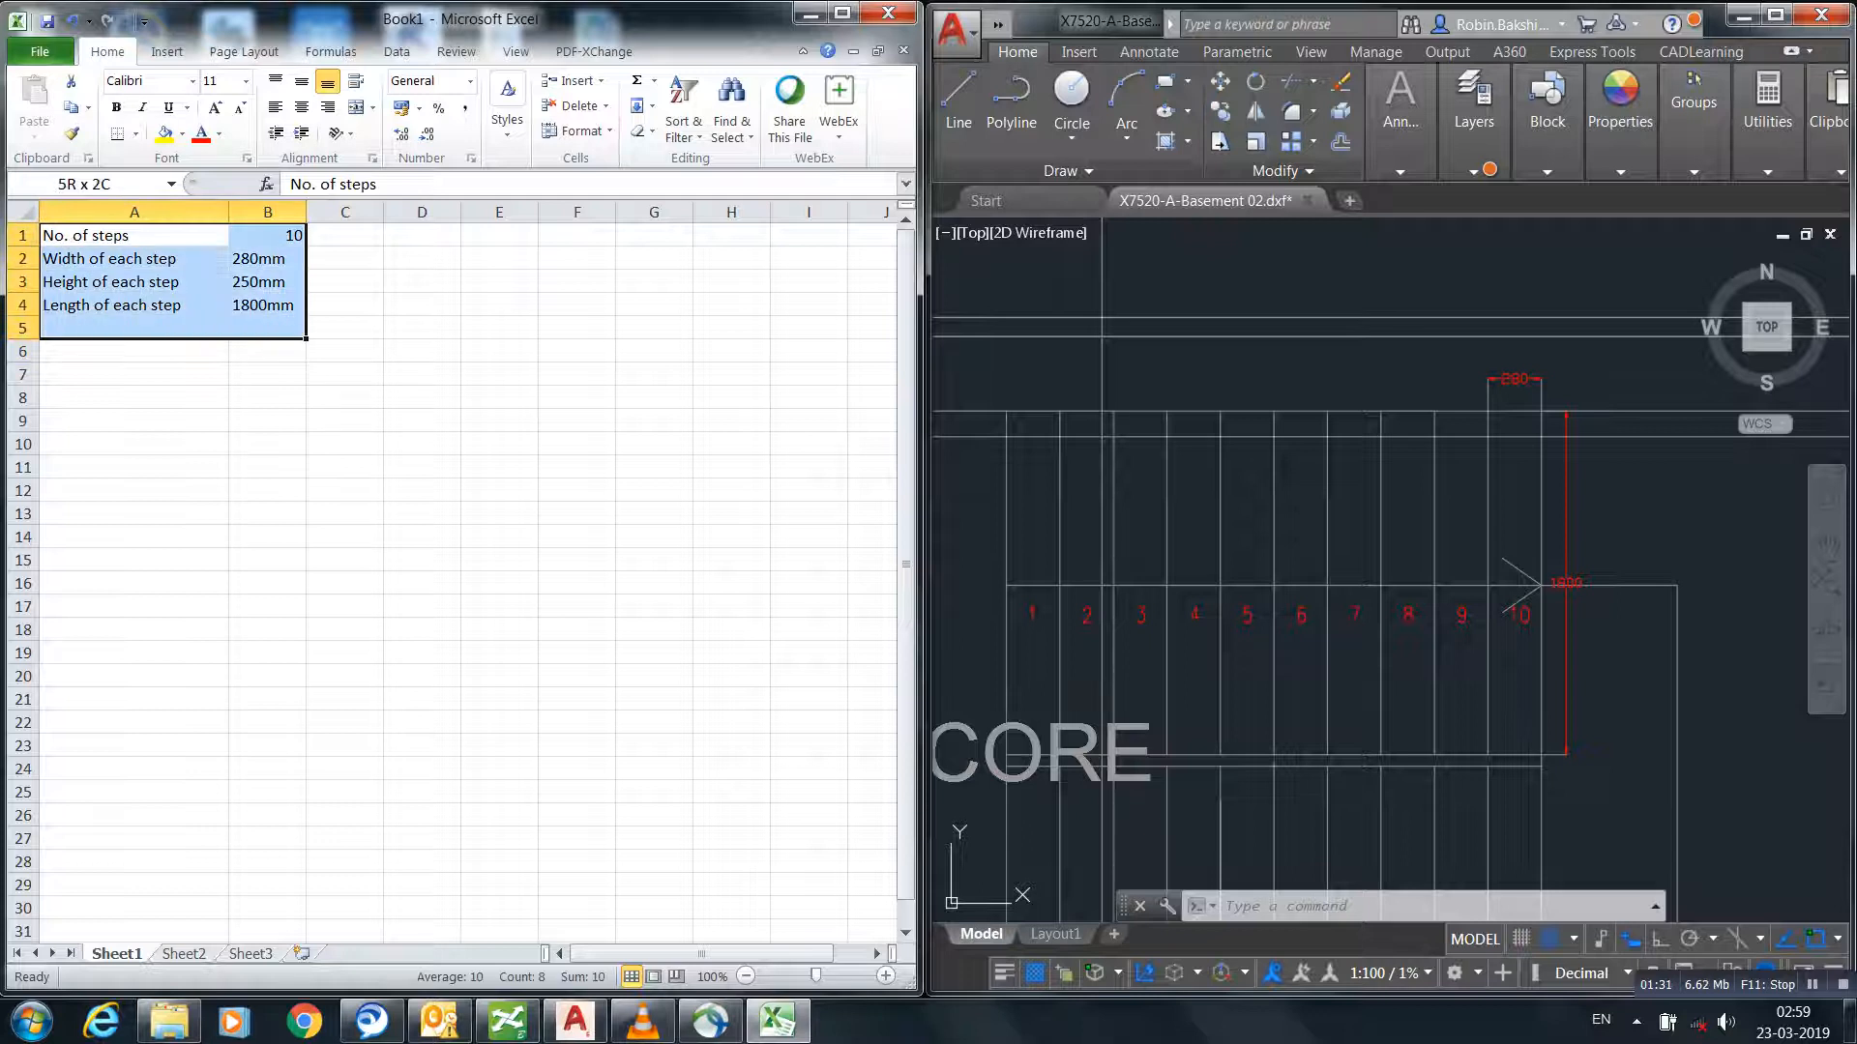
- Launch DIALux 4.13 and start a new interior project
click(32, 1021)
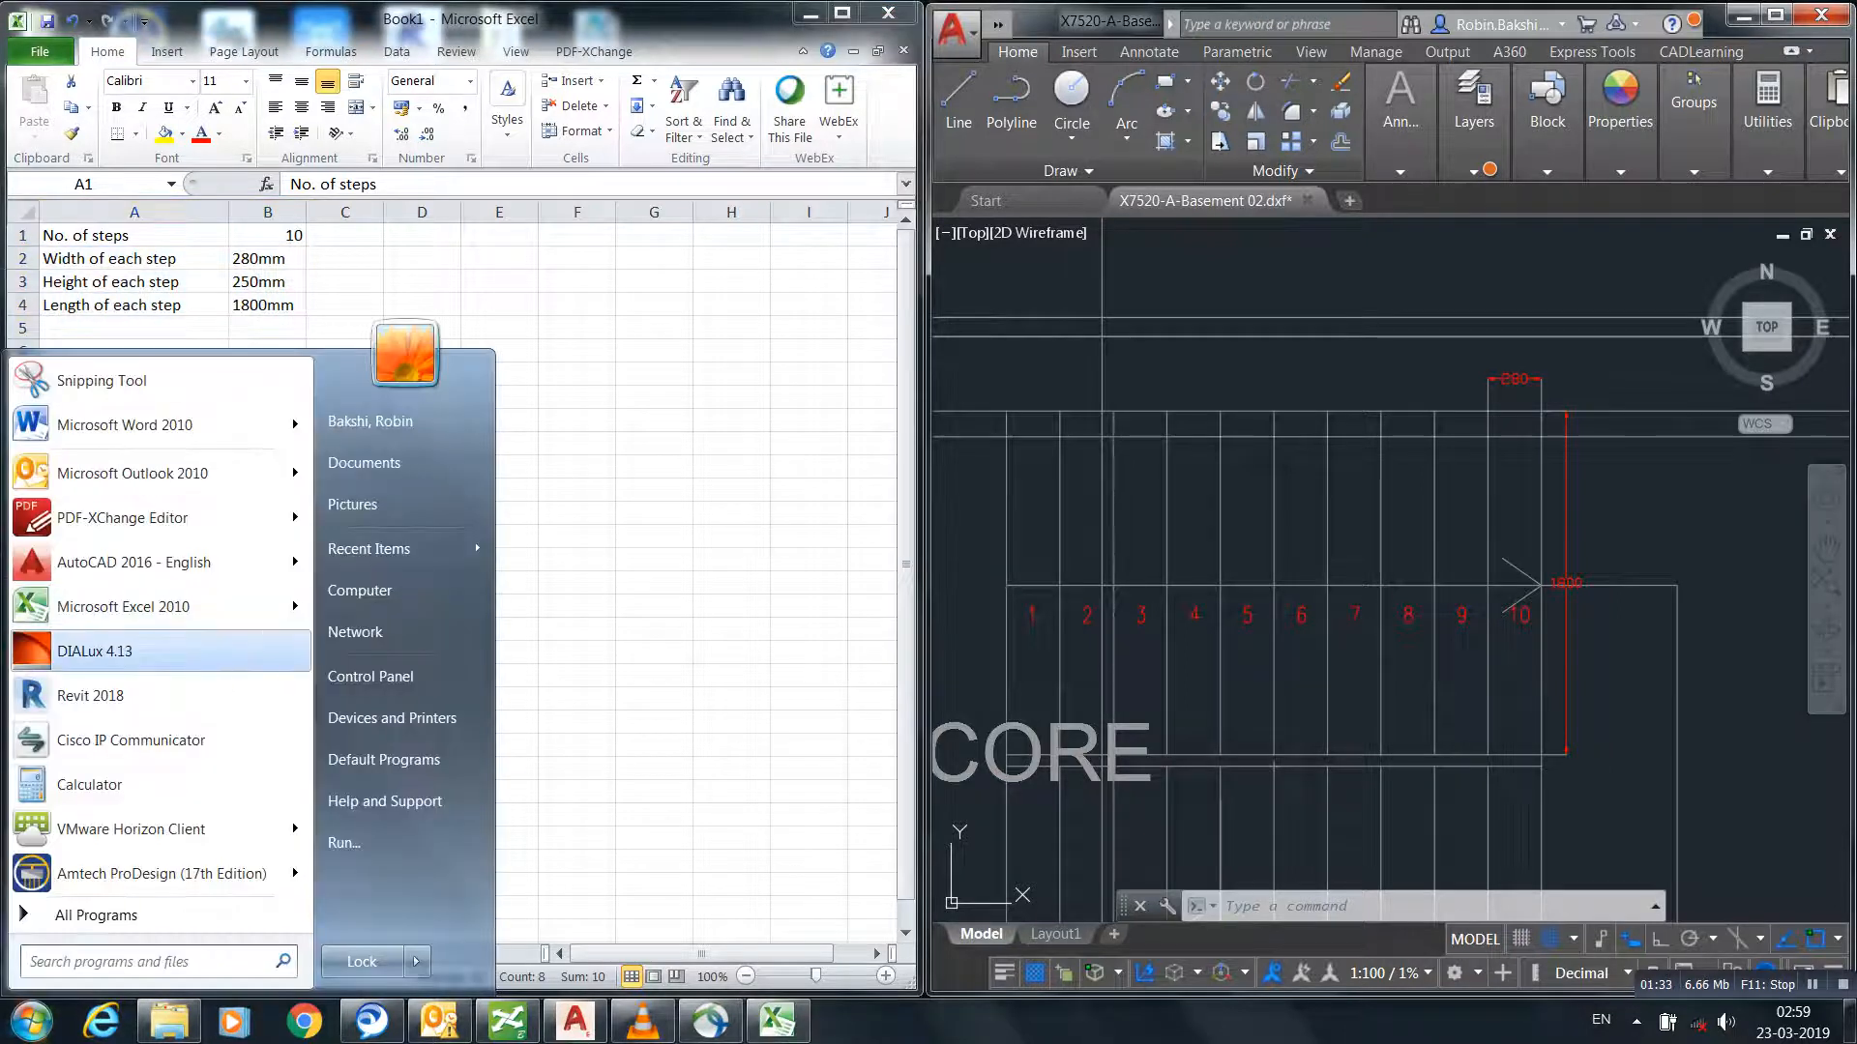
click(95, 651)
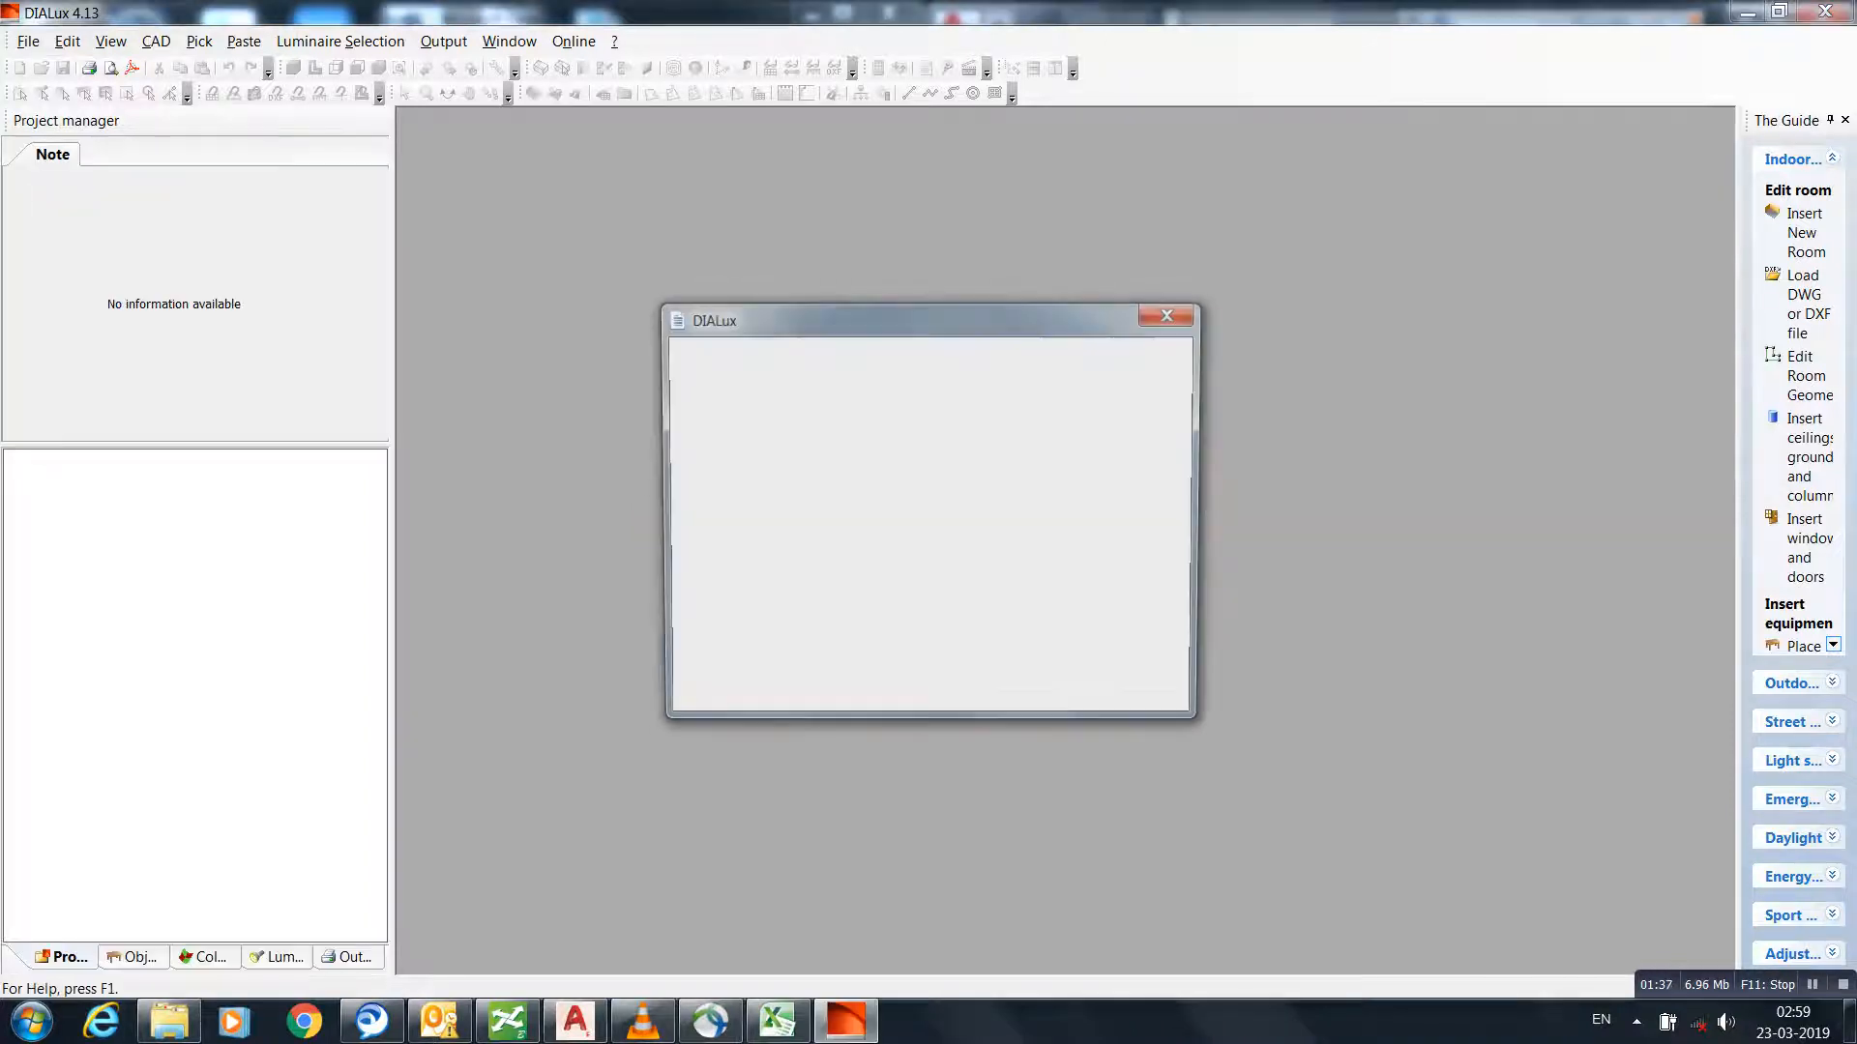
click(834, 473)
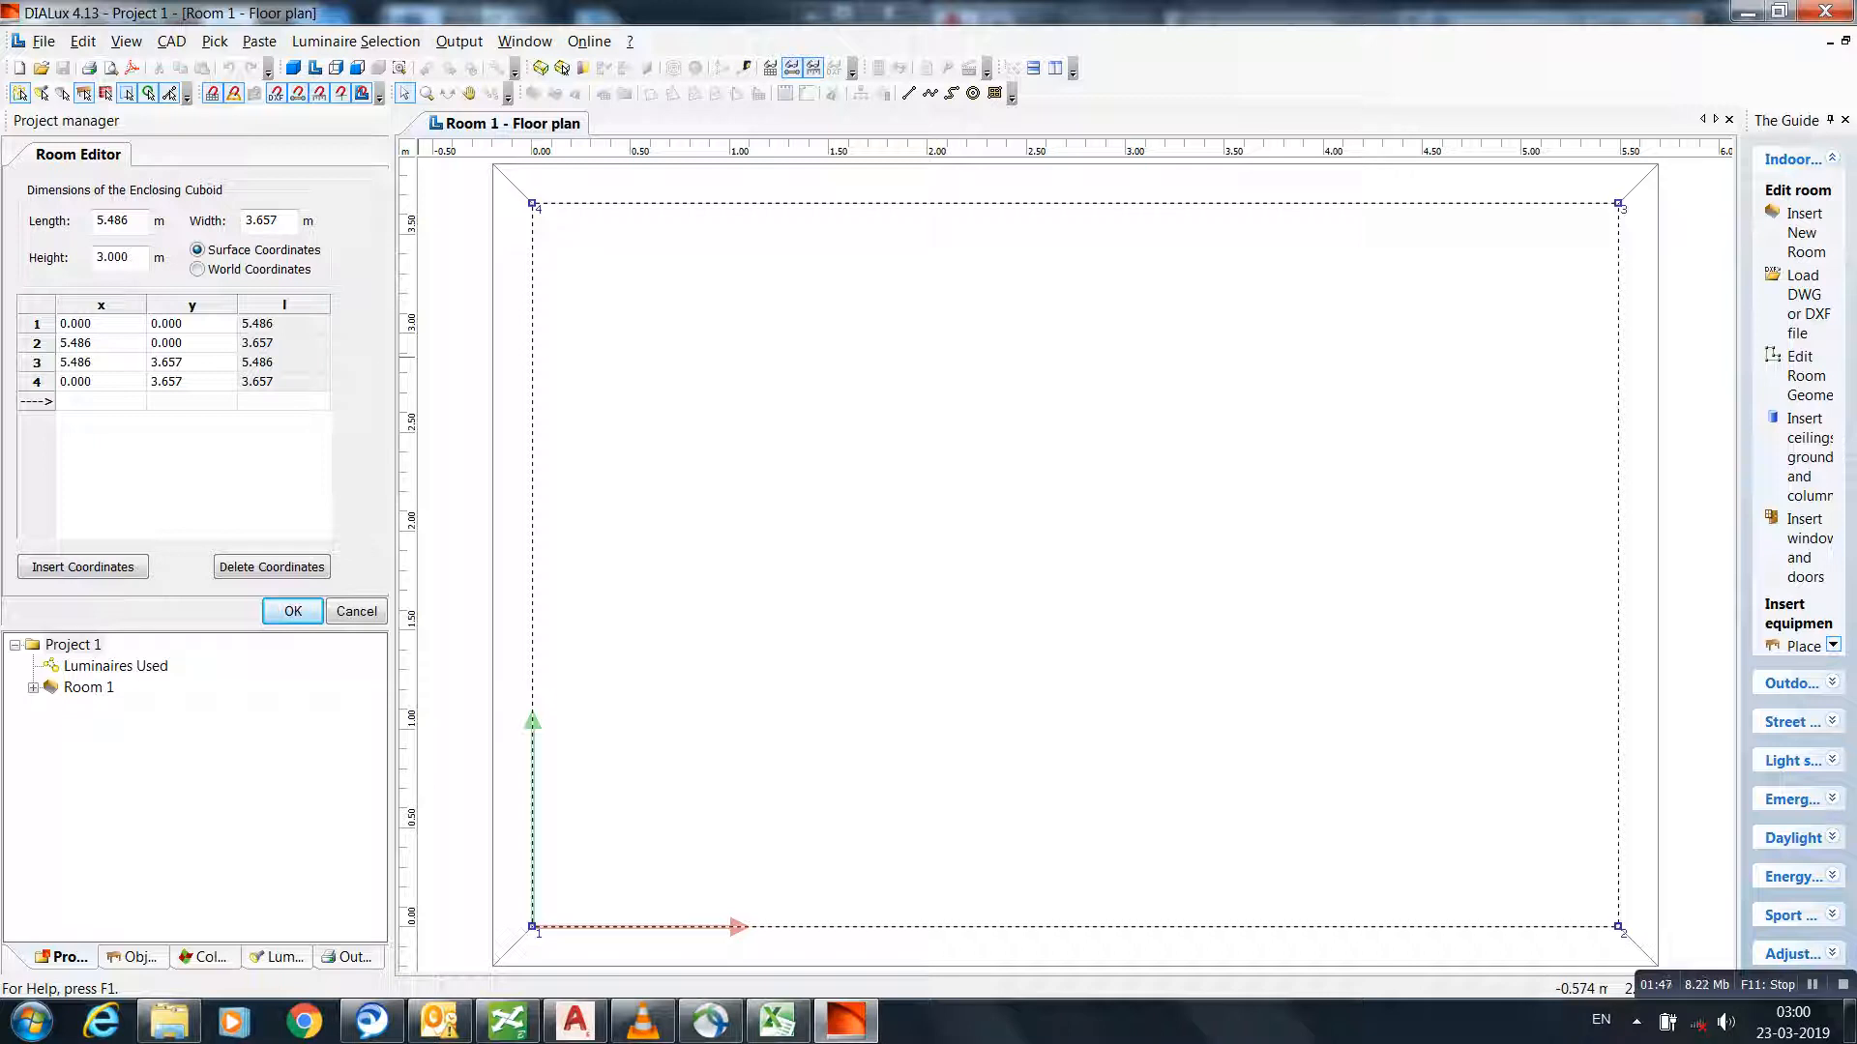
- Set the new room's height to 9 m and accept the room geometry
double_click(115, 258)
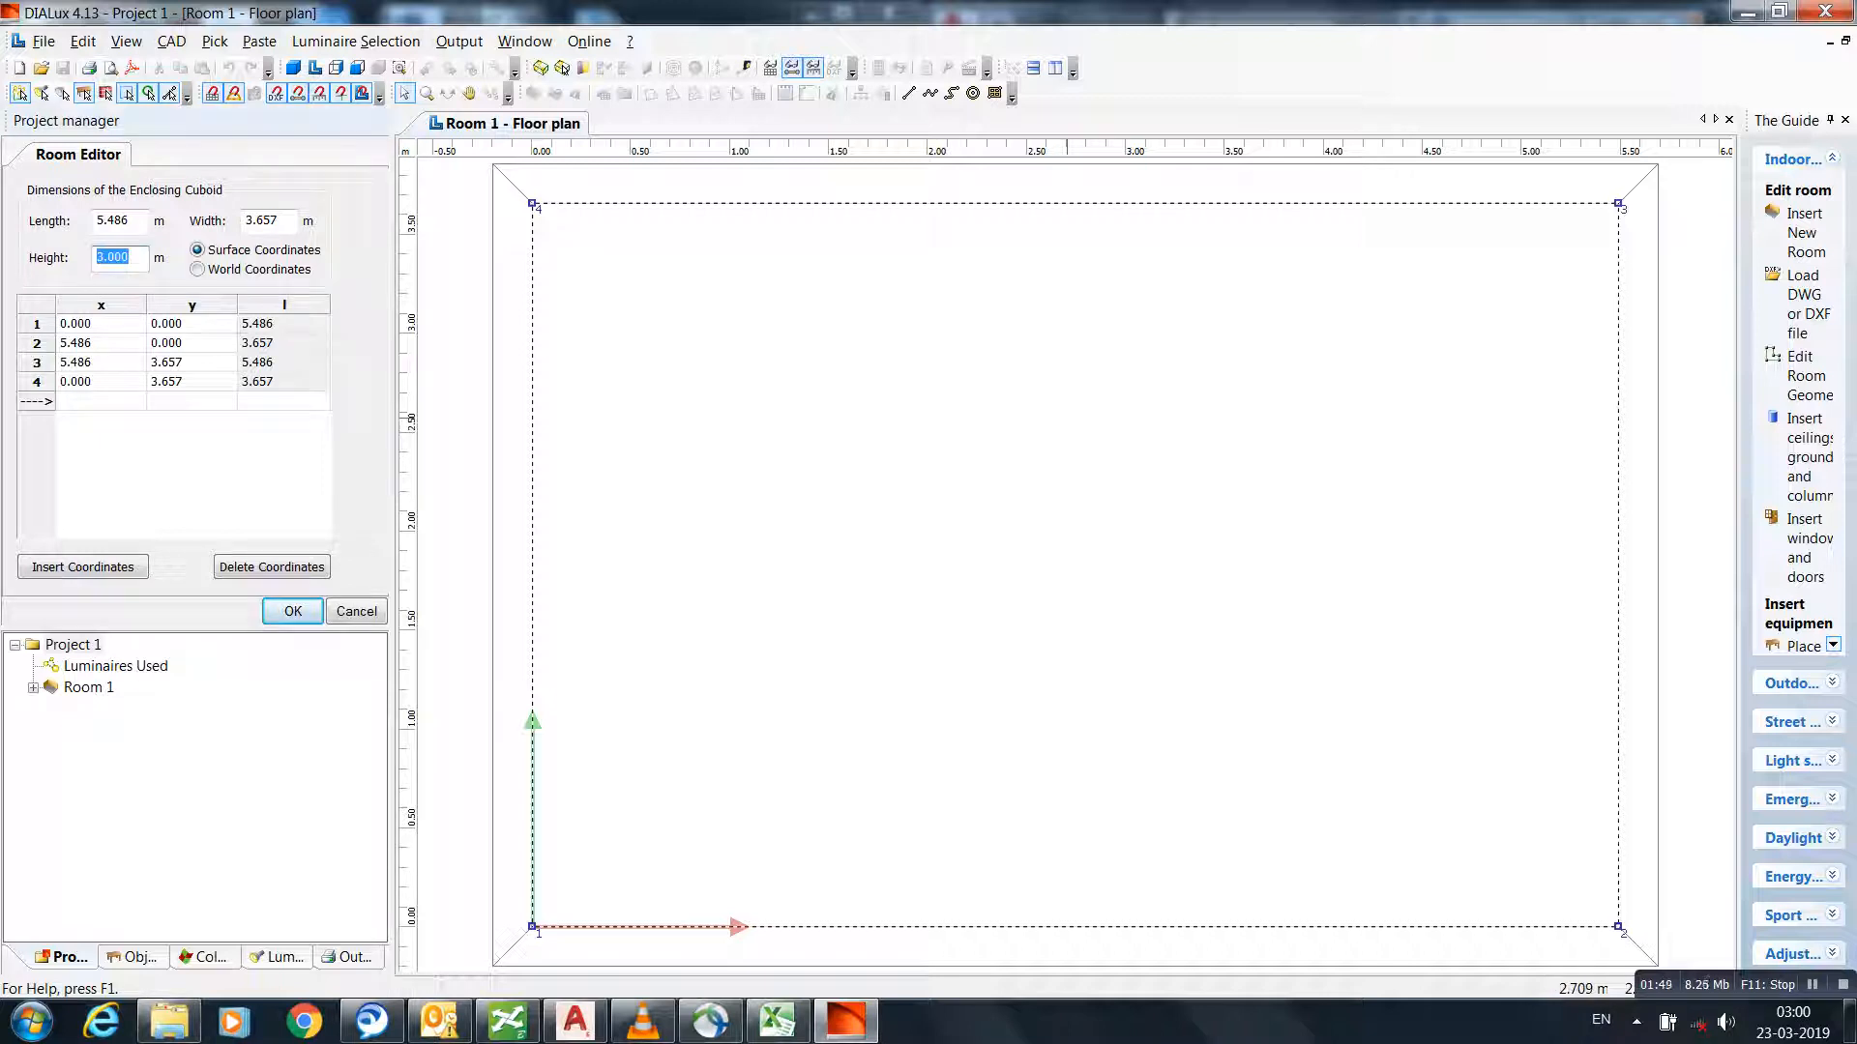
text(9)
click(293, 611)
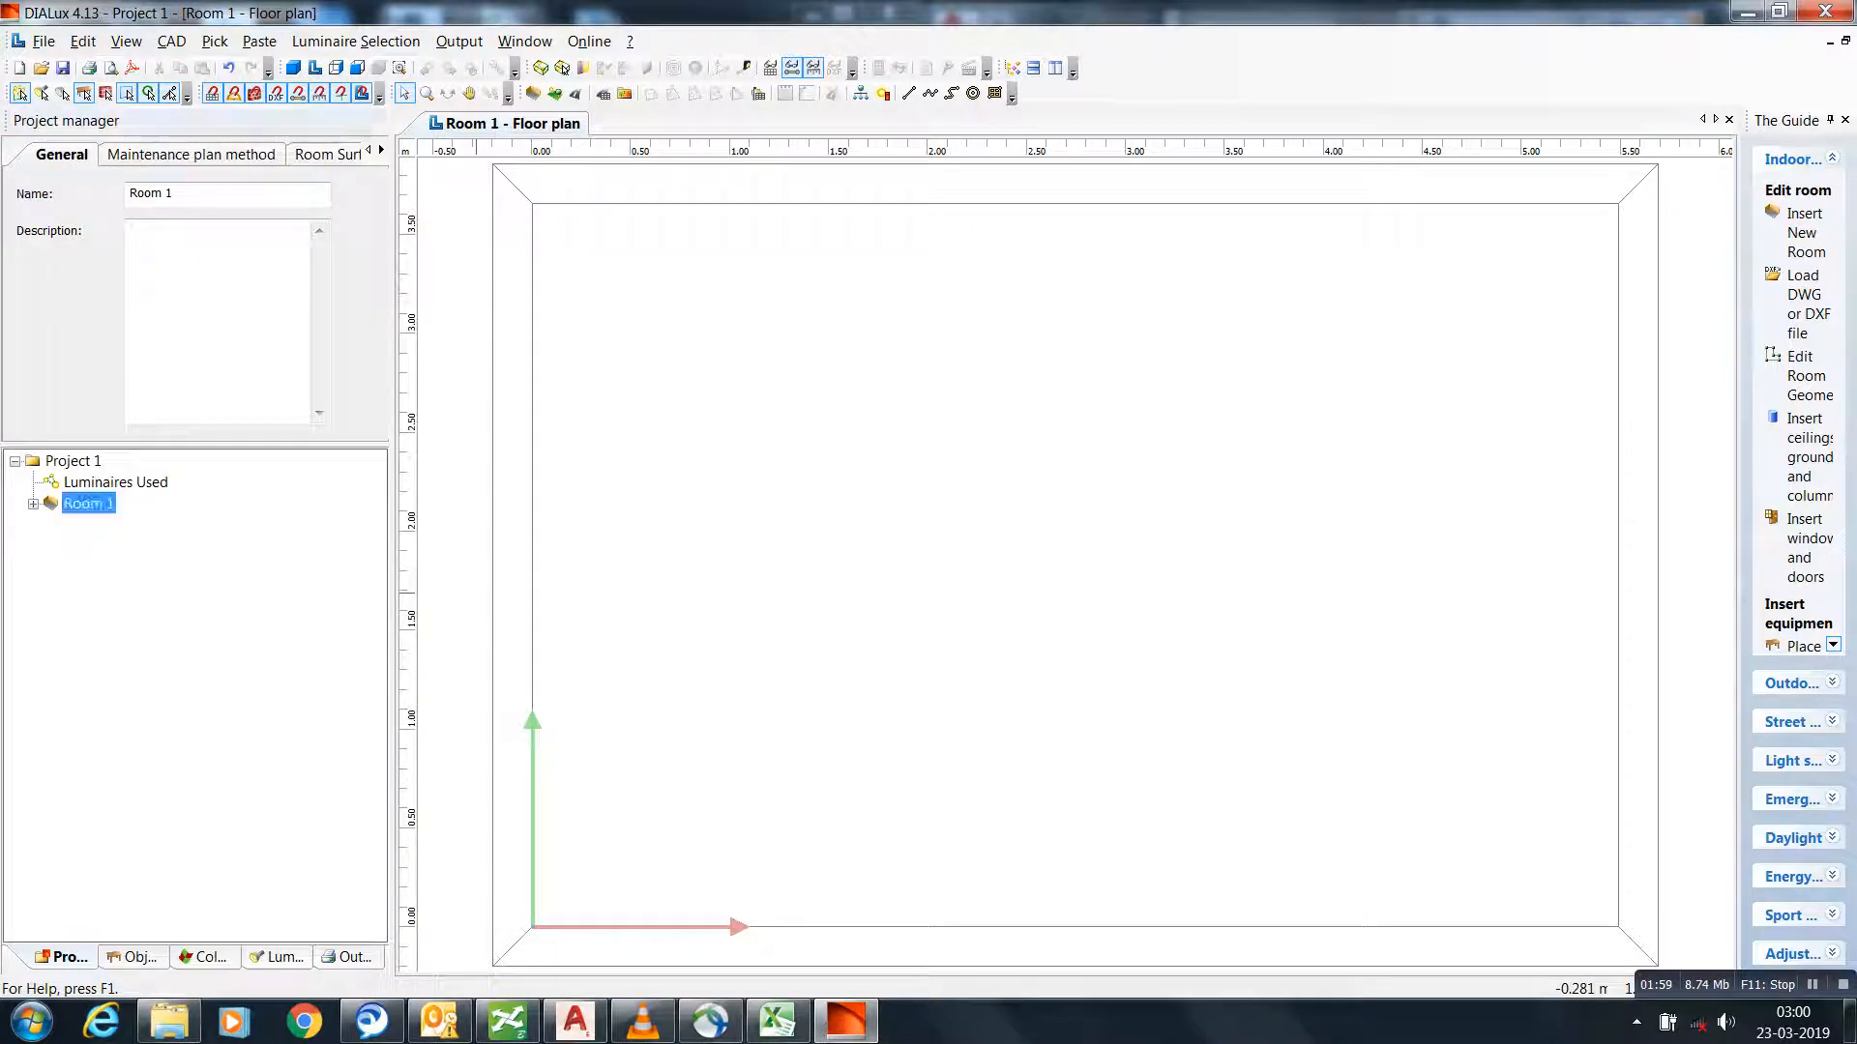
- Rename the room as Staircase in the project tree
text(Sta)
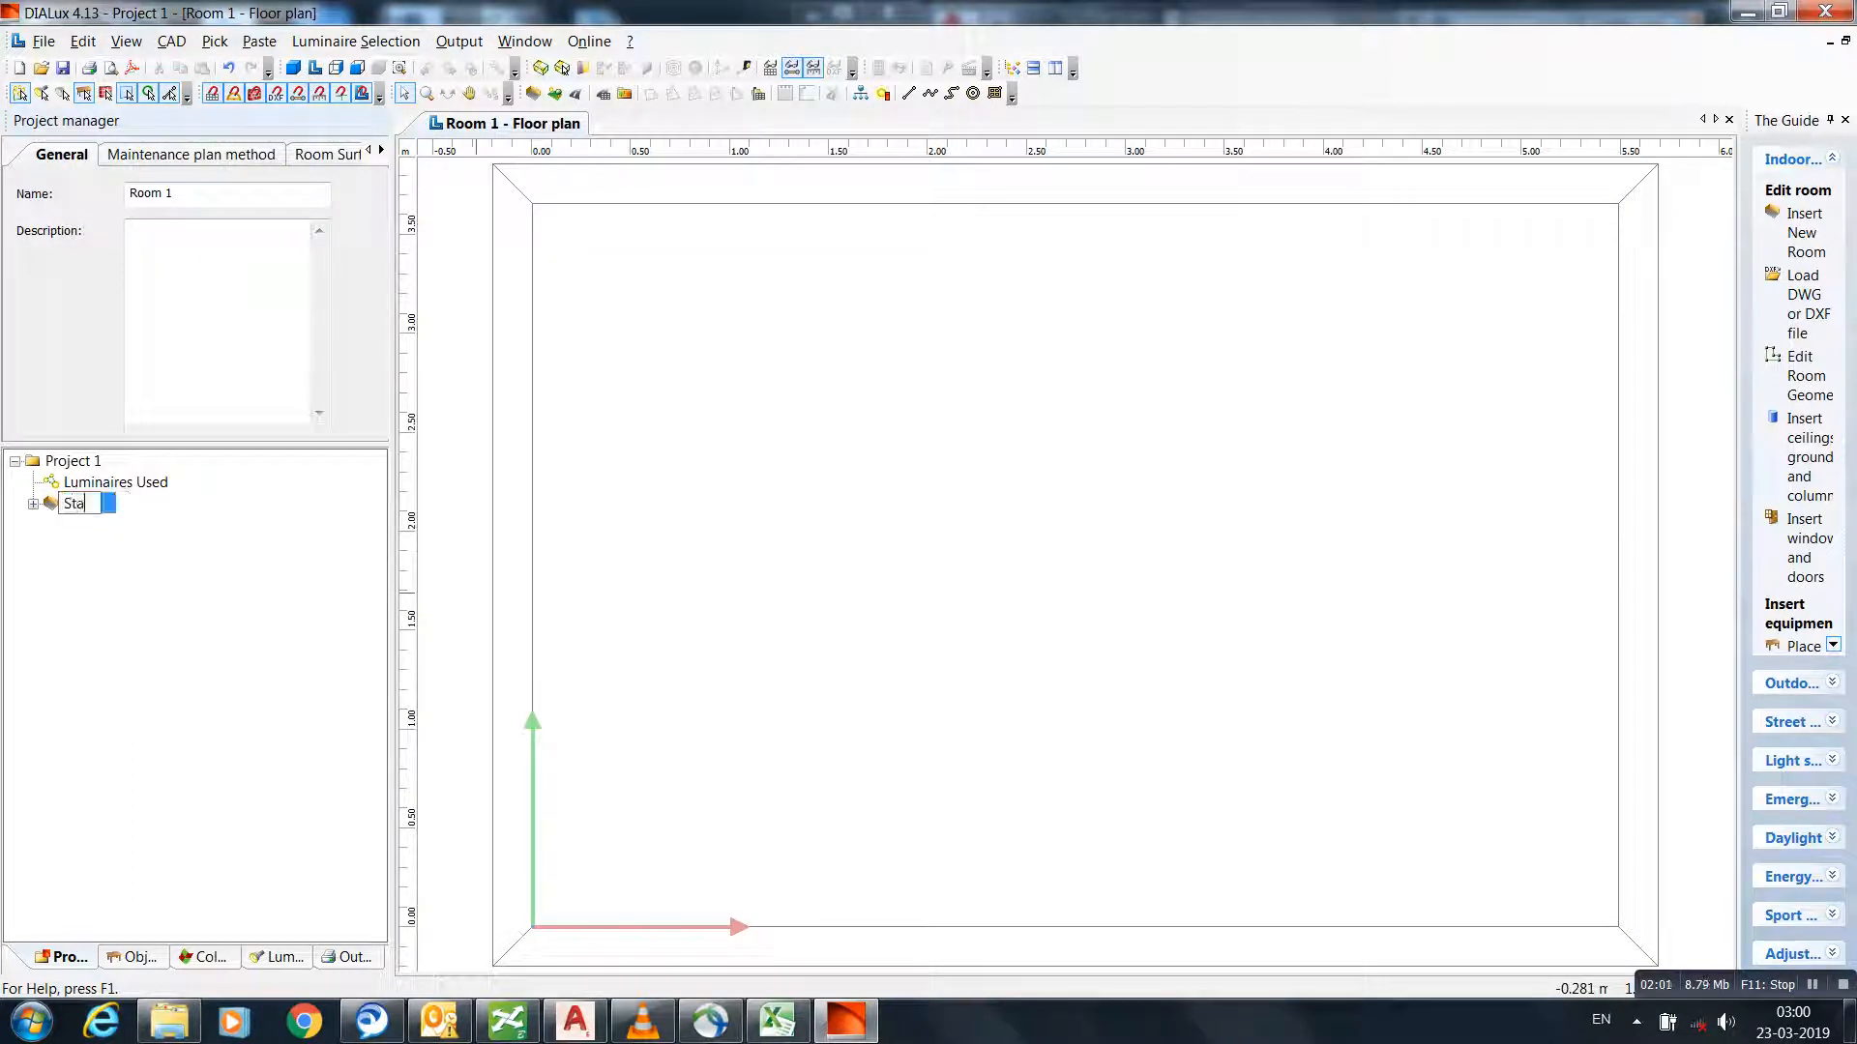
text(ircase)
key(Return)
right_click(85, 503)
click(145, 543)
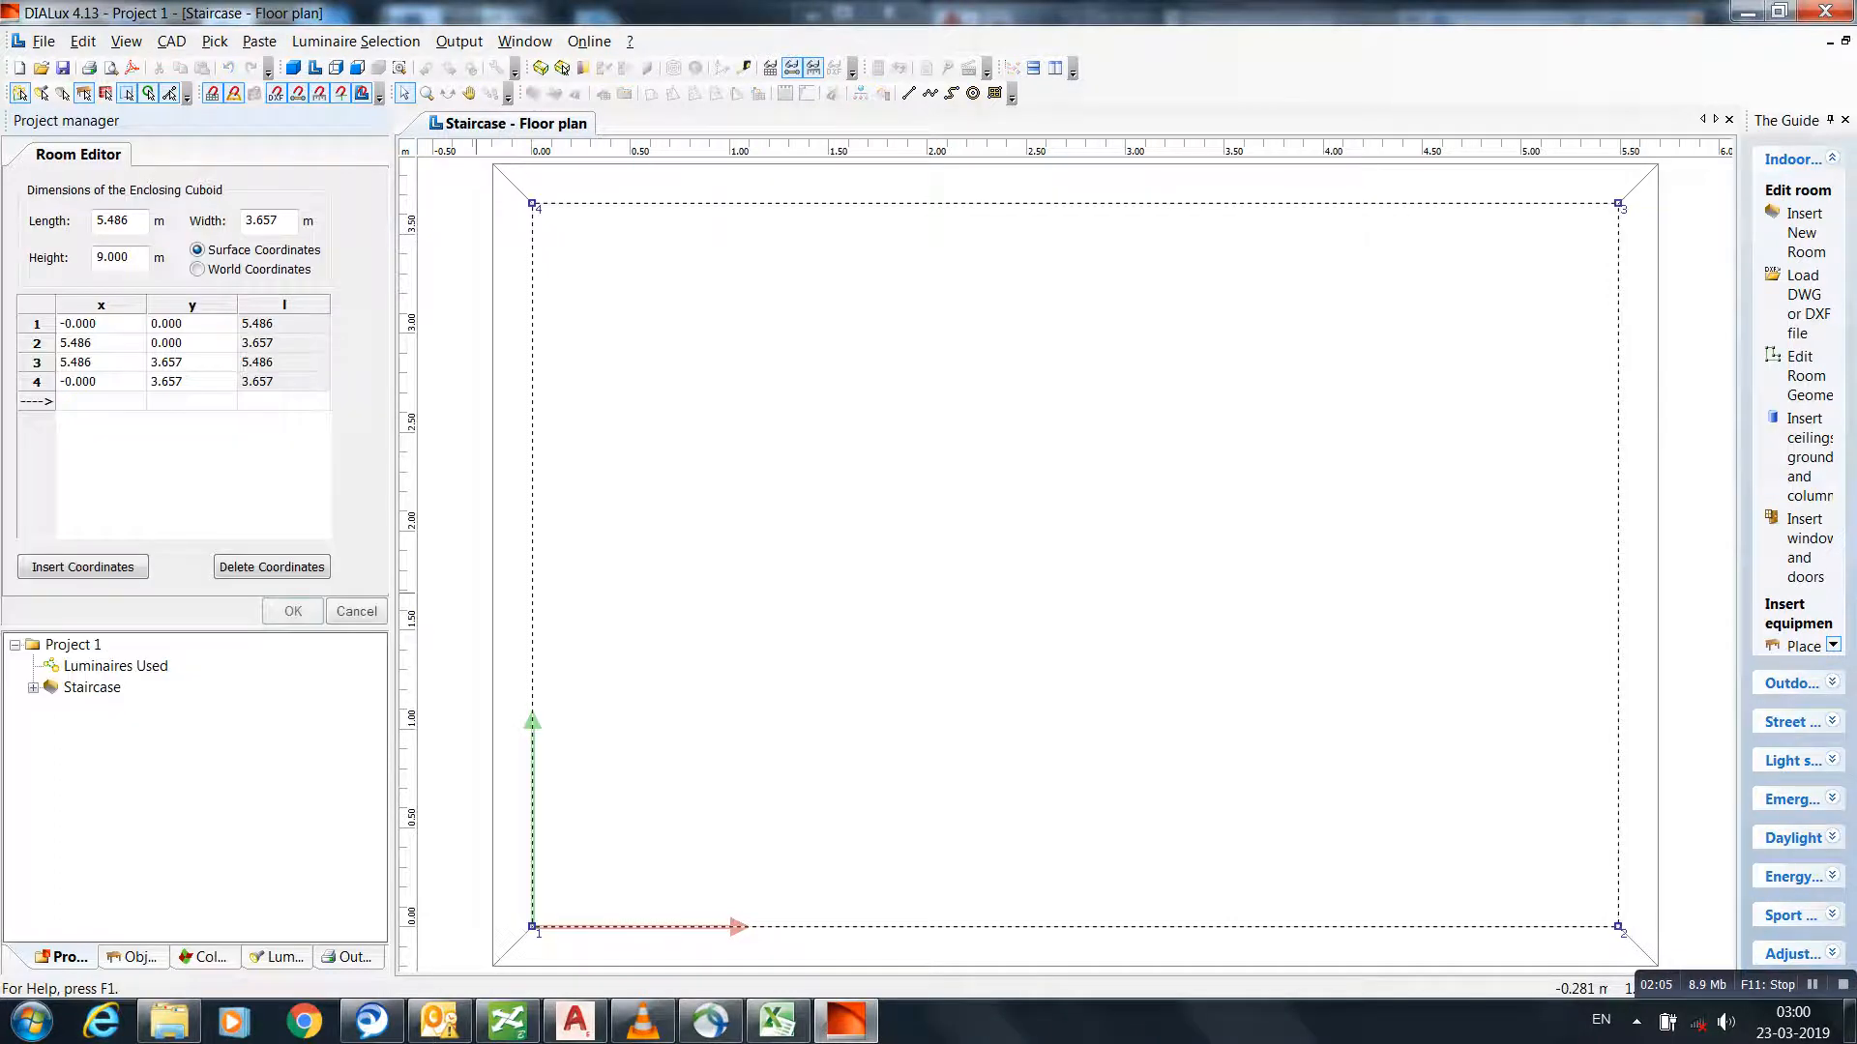
key(Return)
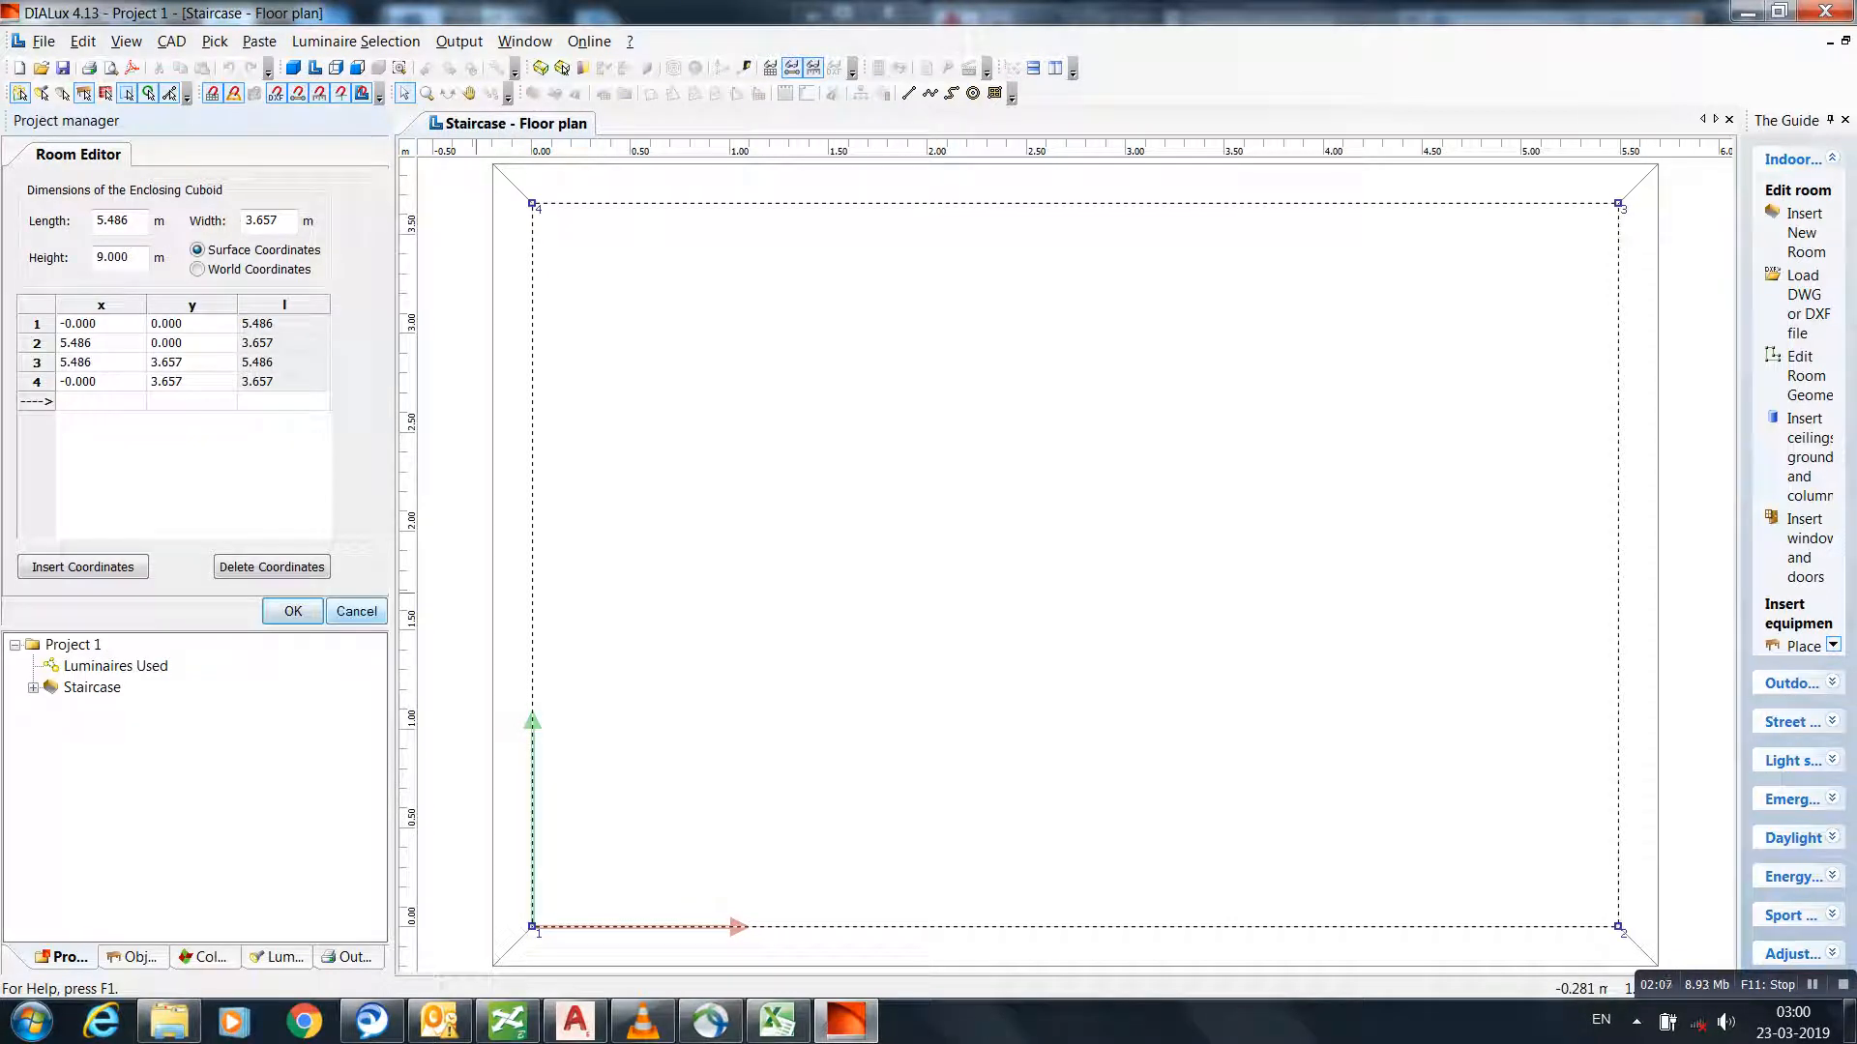
- Start a CAD drawing import and choose the DXF file X7520-A-Basement 02.dxf from the Desktop
click(44, 41)
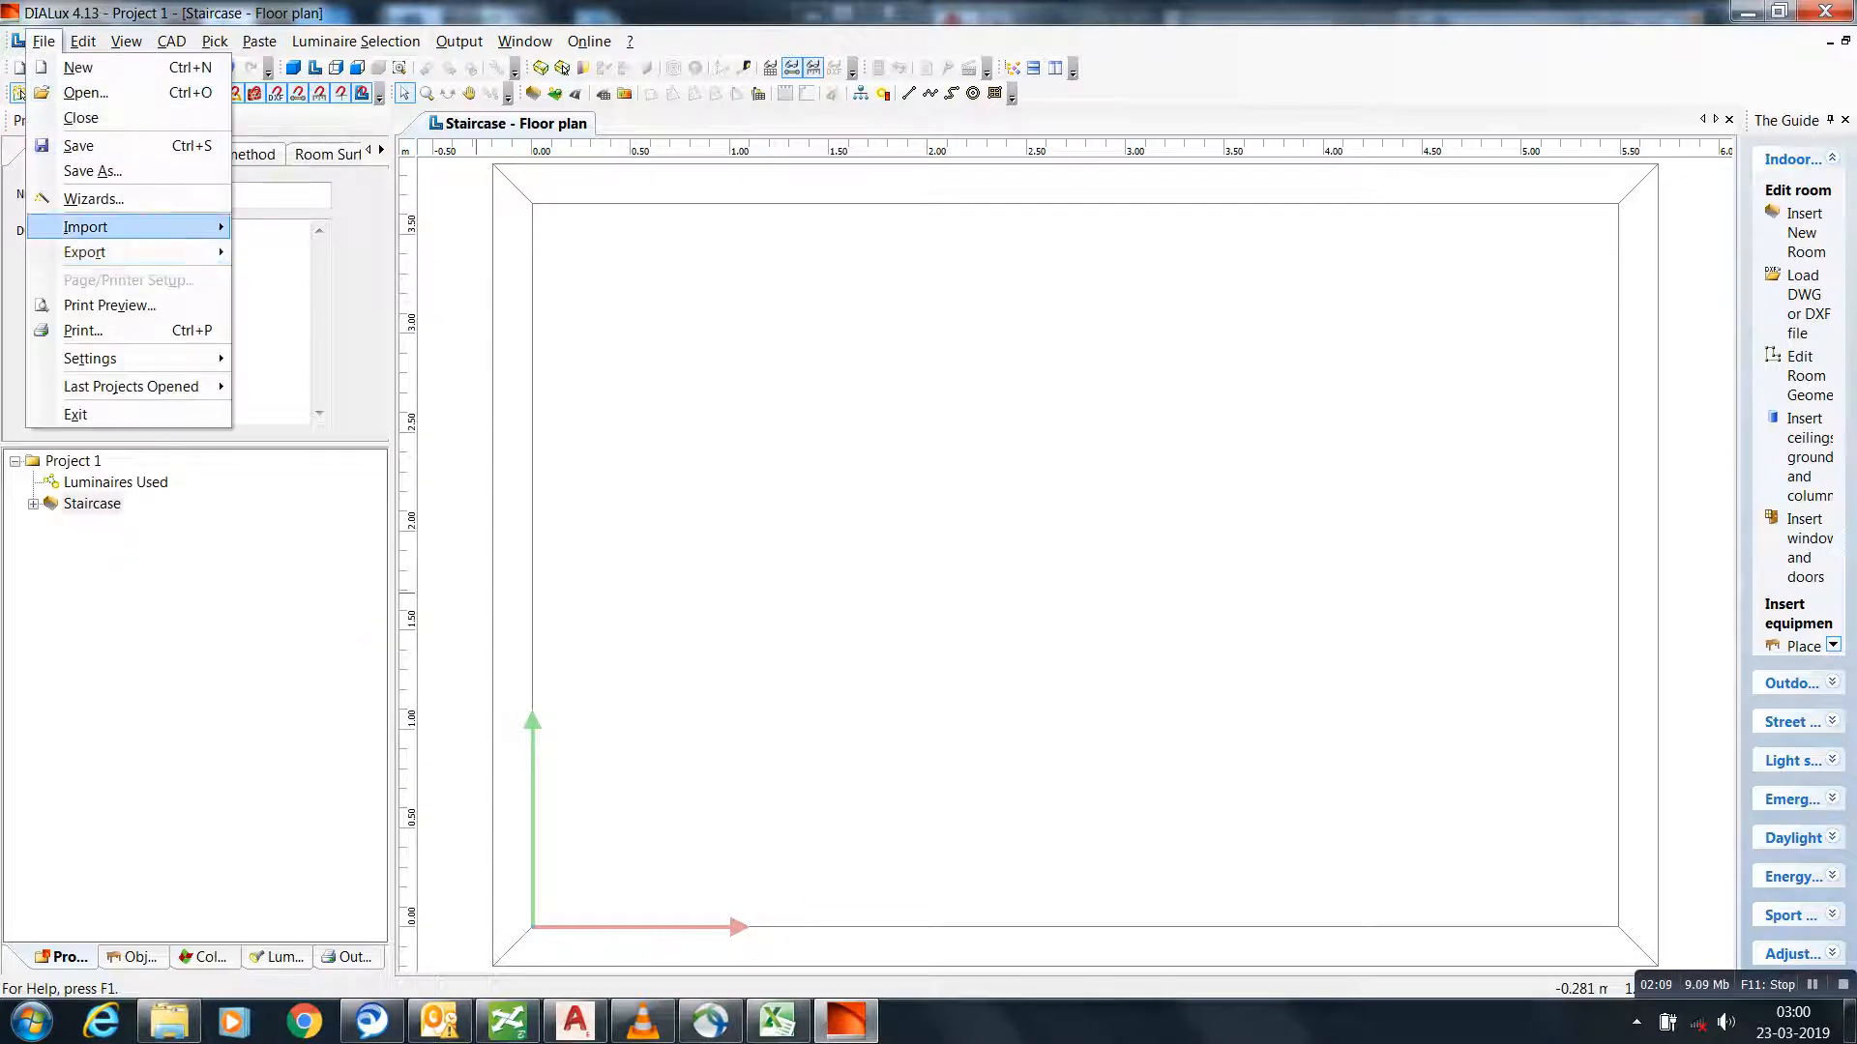
mouse_move(88, 227)
click(325, 229)
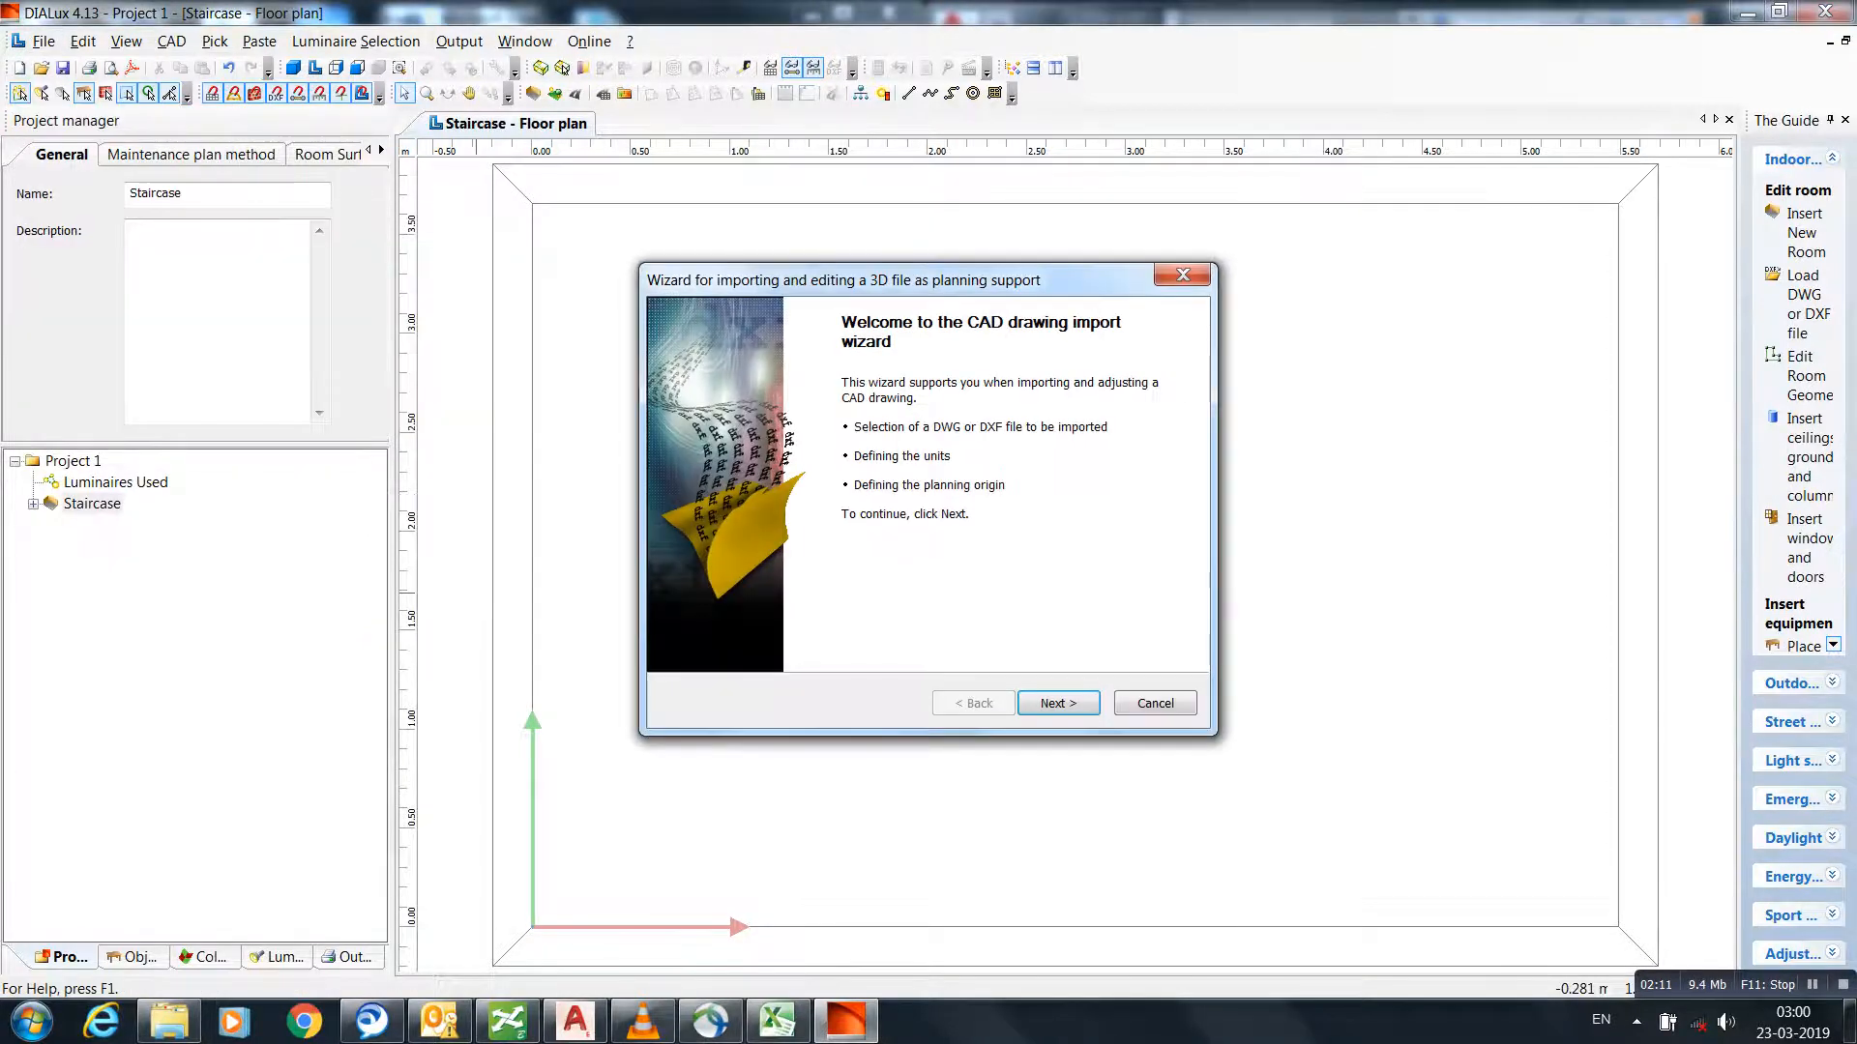
click(1058, 703)
click(1129, 442)
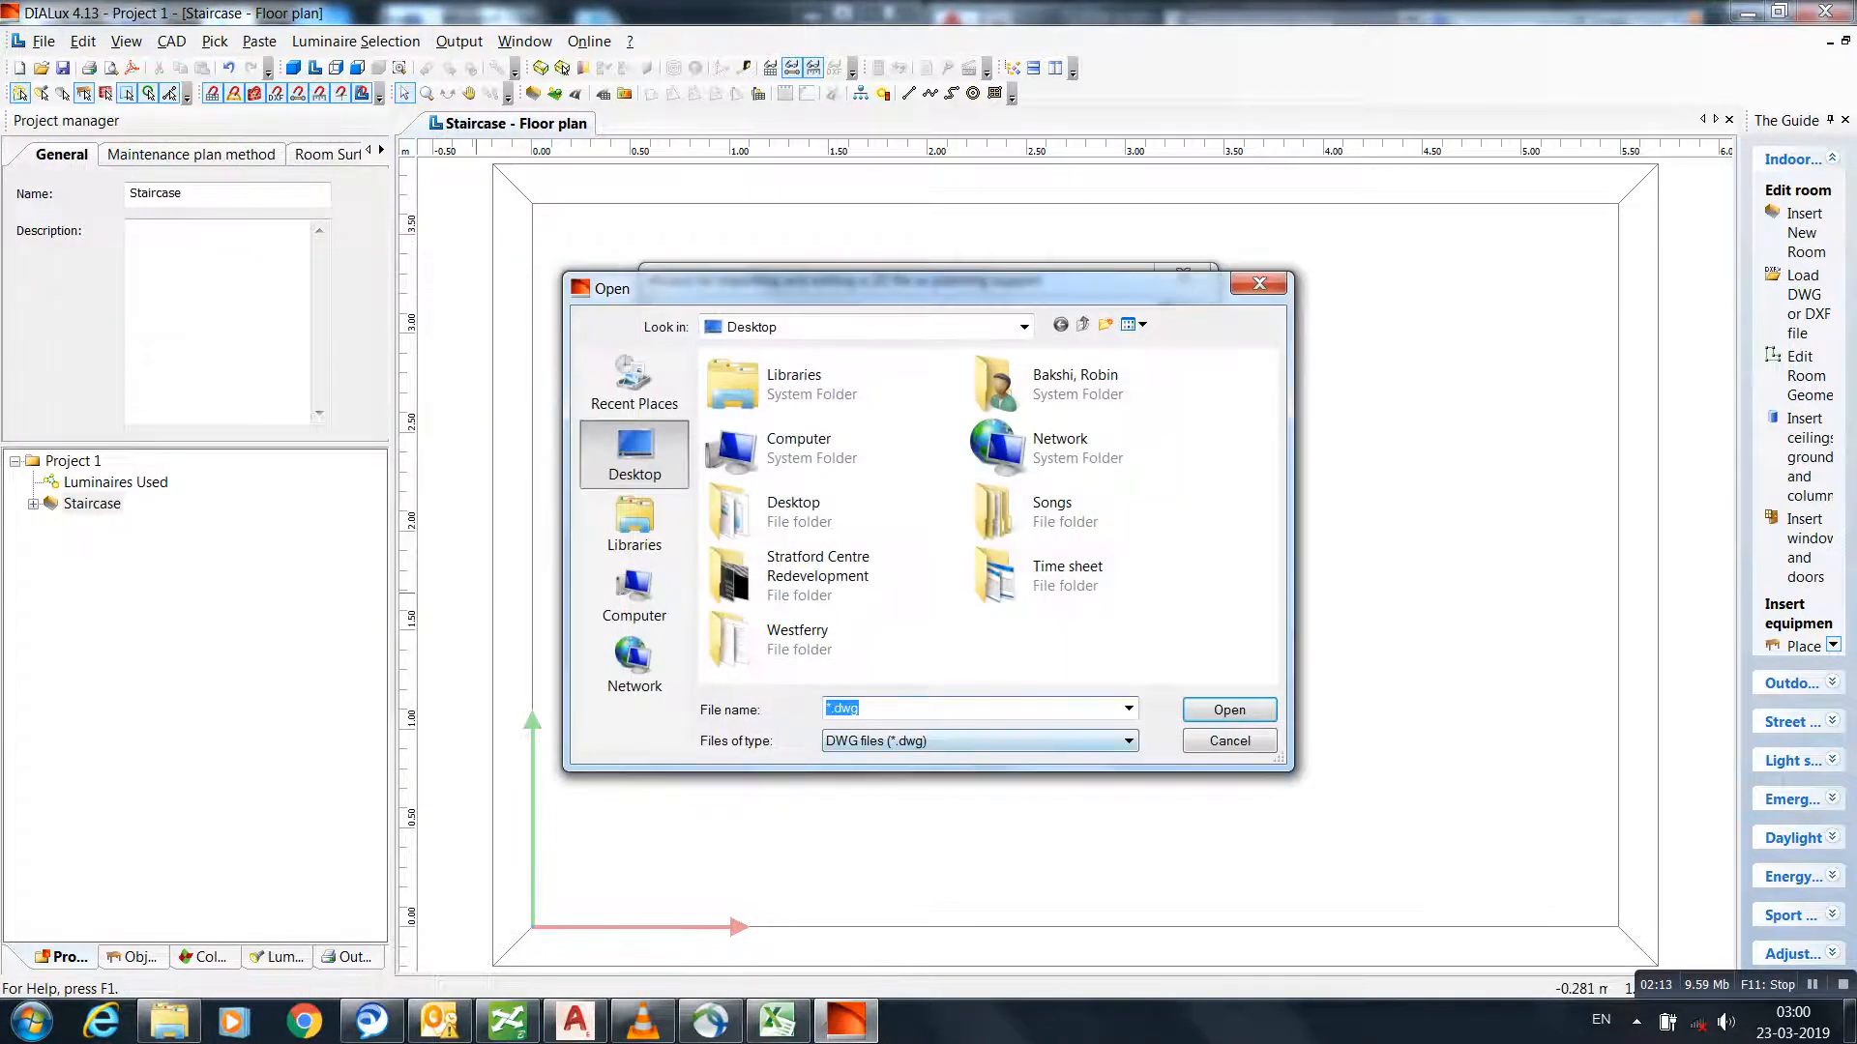
click(1016, 742)
click(1005, 777)
double_click(1098, 638)
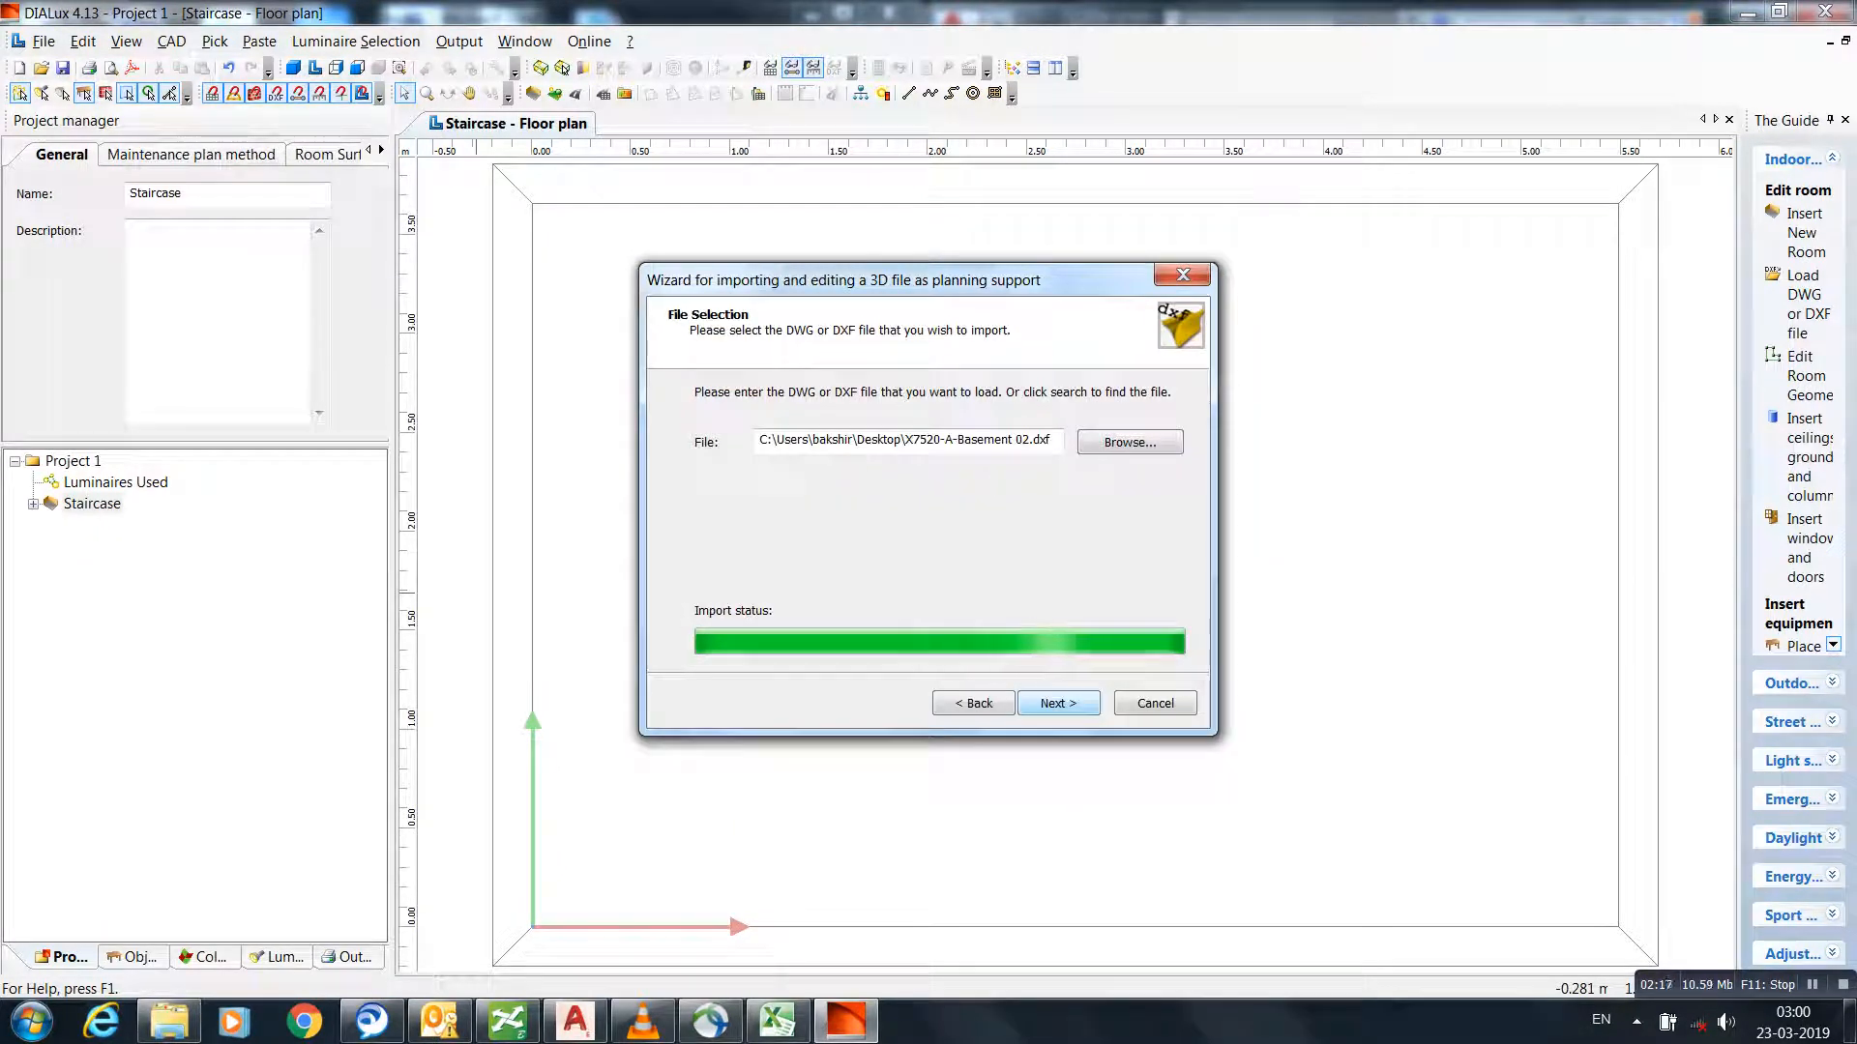
- Set the imported drawing's units to millimetres, keep the suggested planning origin, and finish the import
click(930, 463)
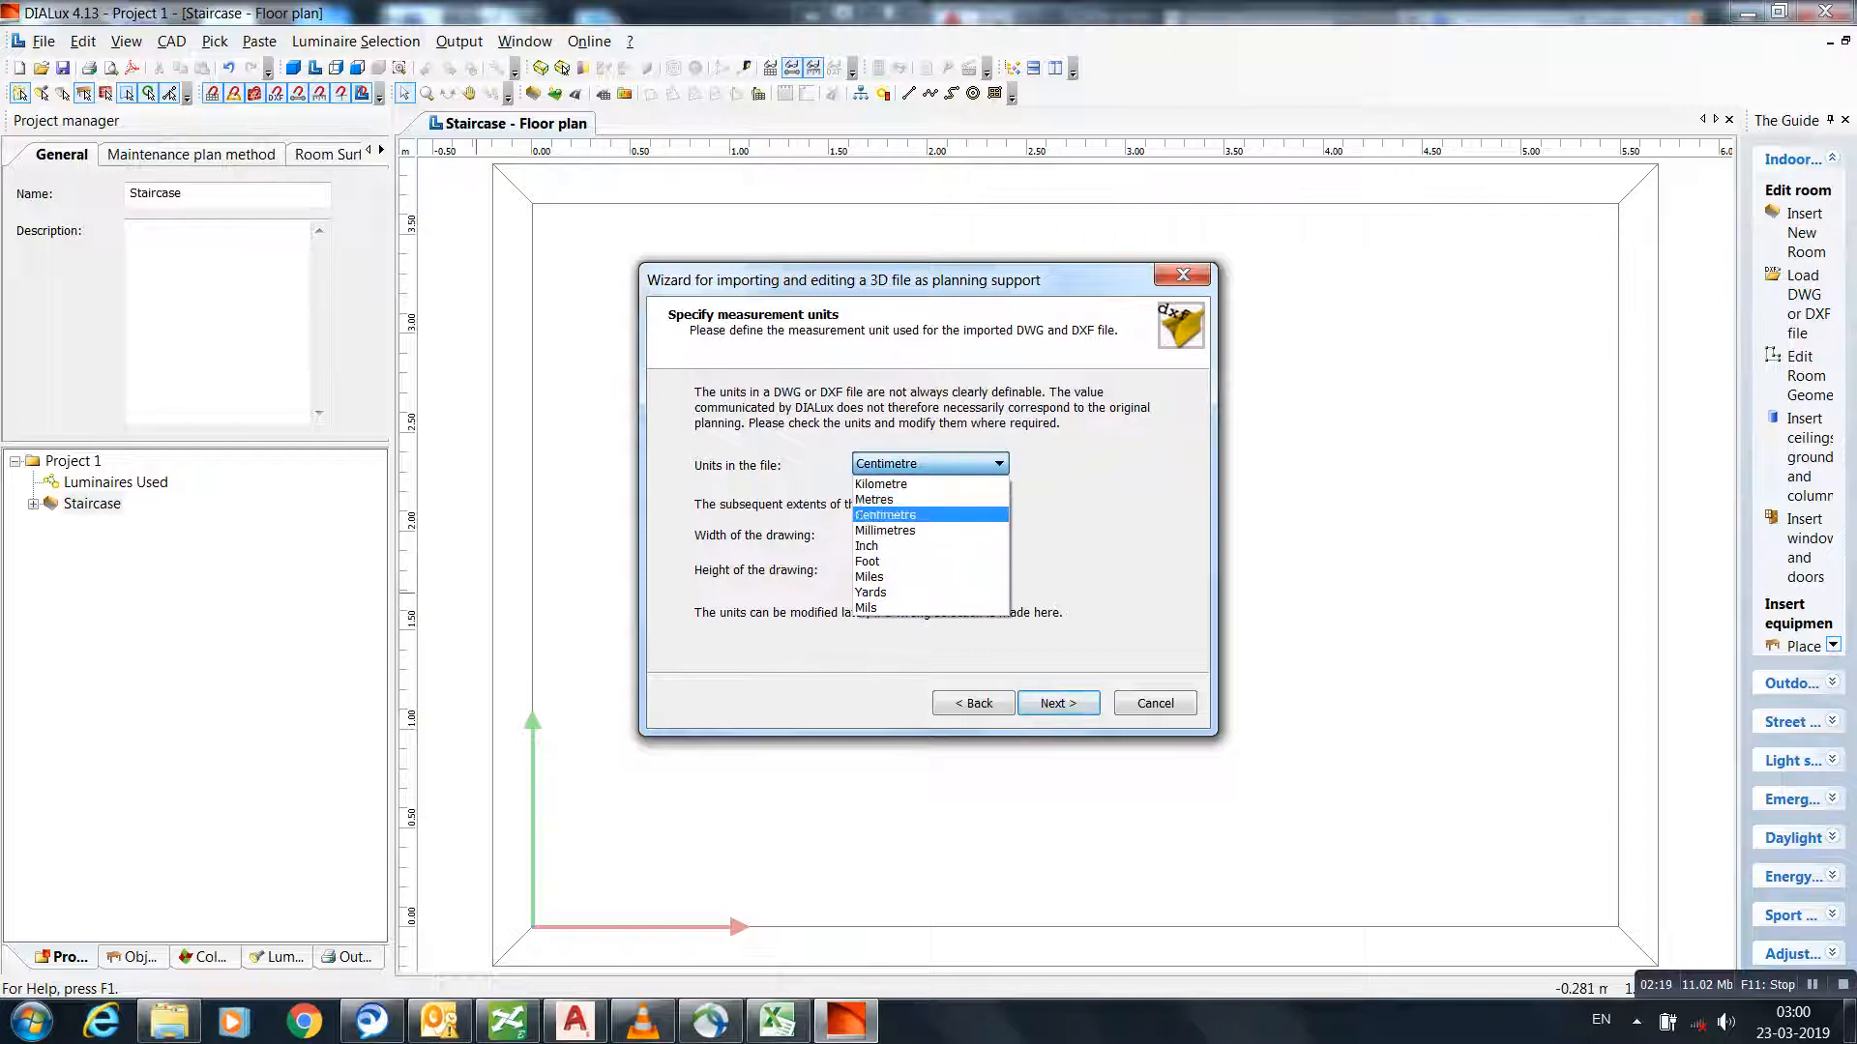
click(900, 522)
click(1058, 703)
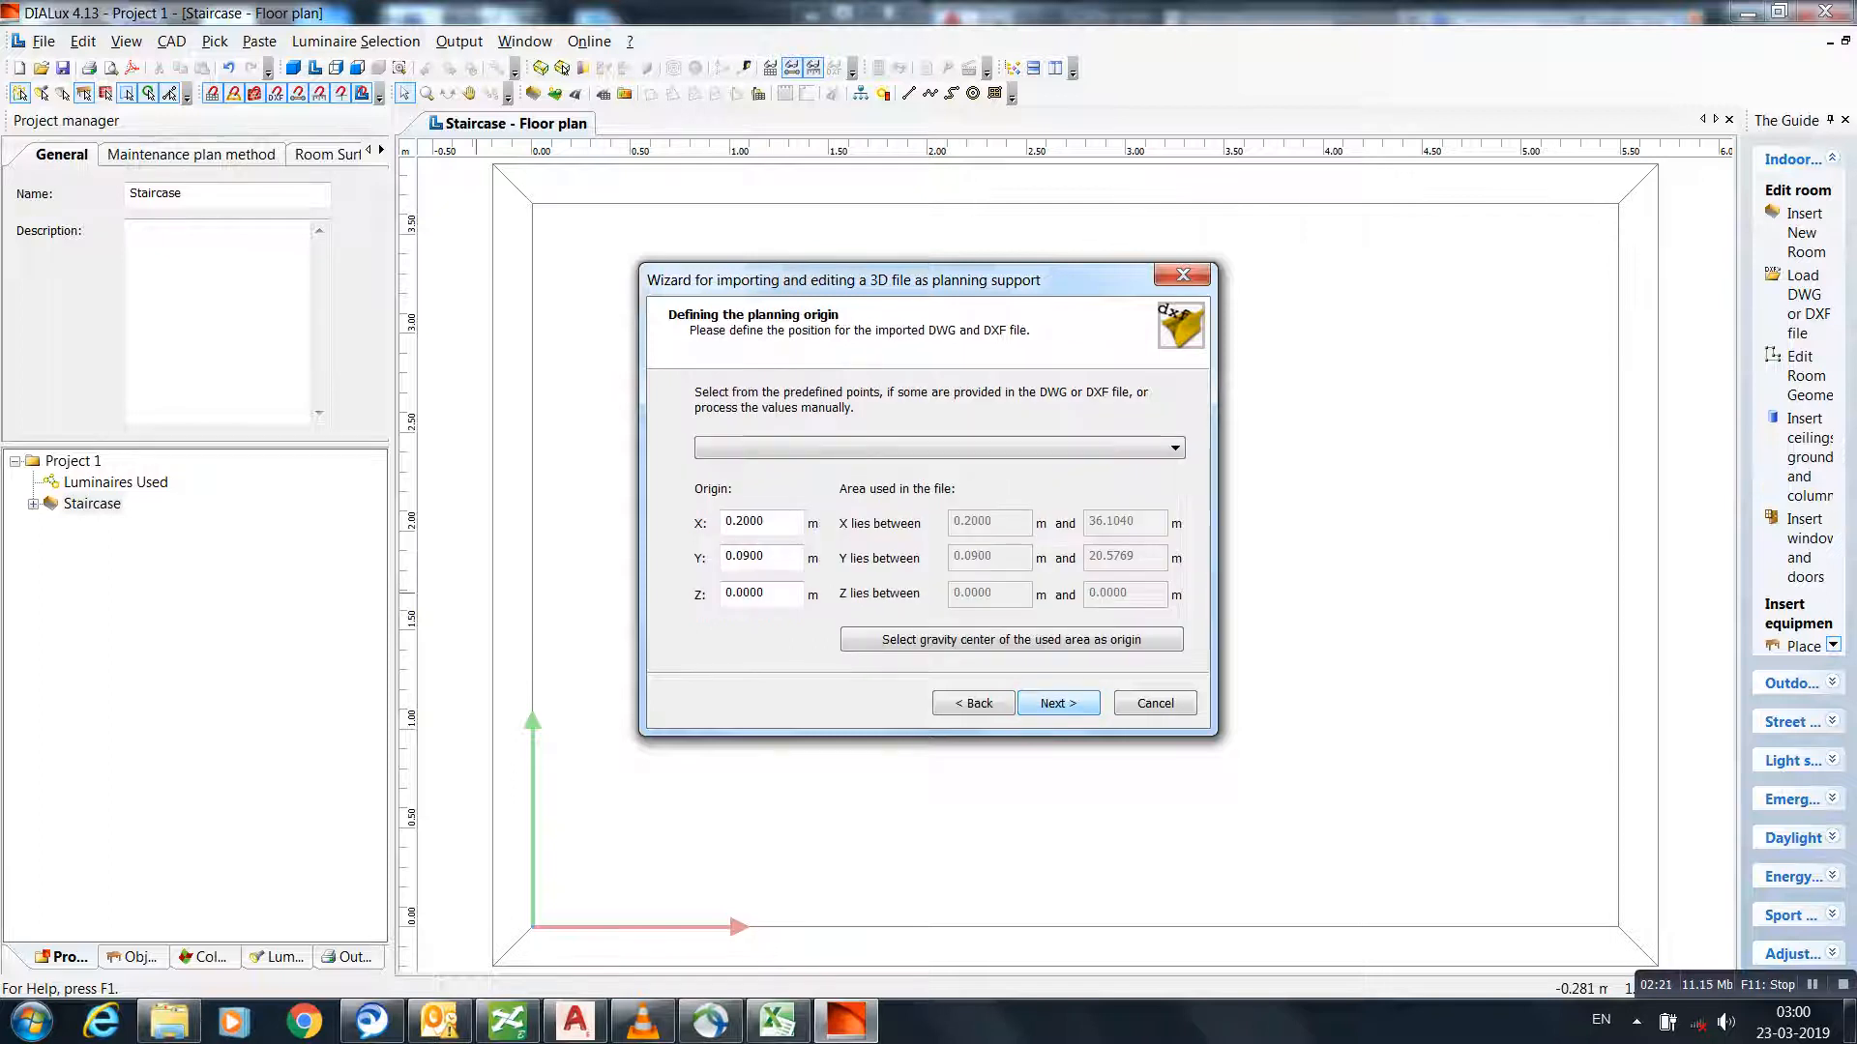
click(1058, 703)
click(1058, 701)
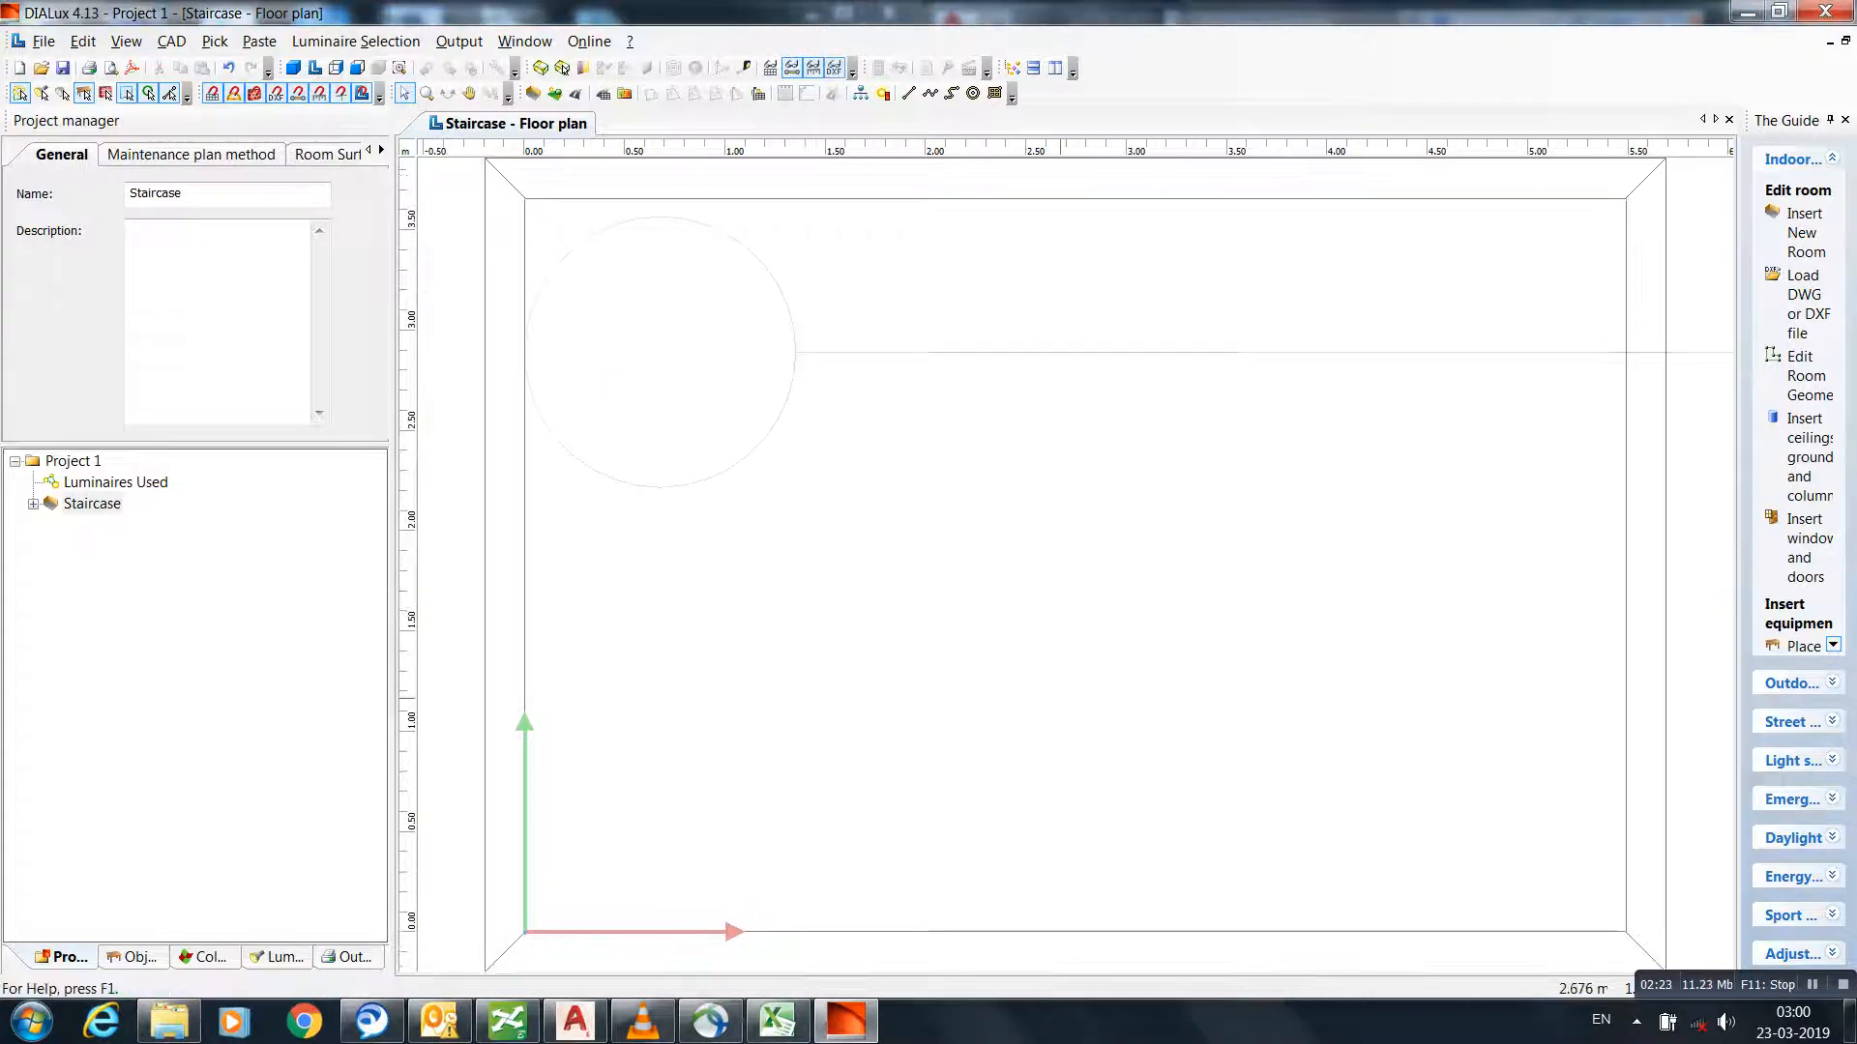
- Open the Staircase room's geometry for editing and start a new polygon outline at the stairwell's lower-left inner corner
scroll(1035, 661, down, 4)
middle_drag(1216, 358, 987, 642)
scroll(987, 642, up, 5)
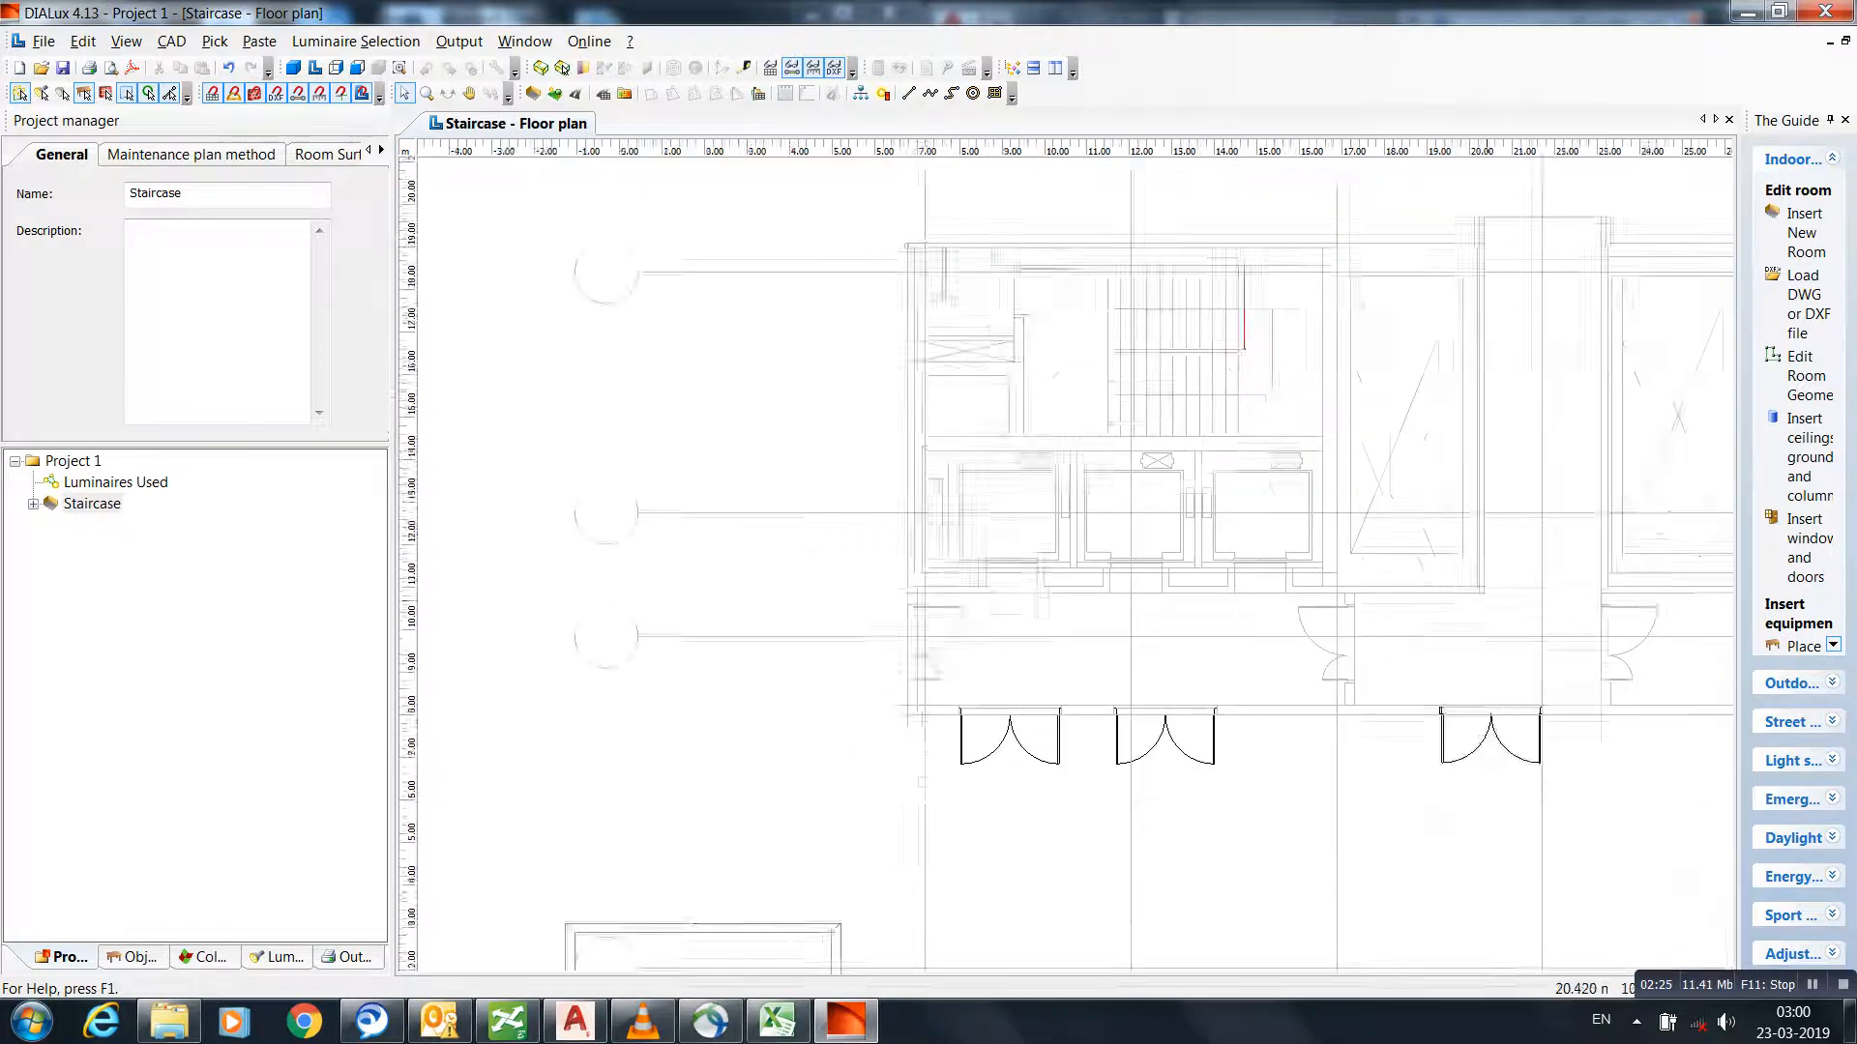
middle_drag(1083, 387, 1015, 659)
scroll(1009, 580, up, 3)
scroll(1015, 659, up, 1)
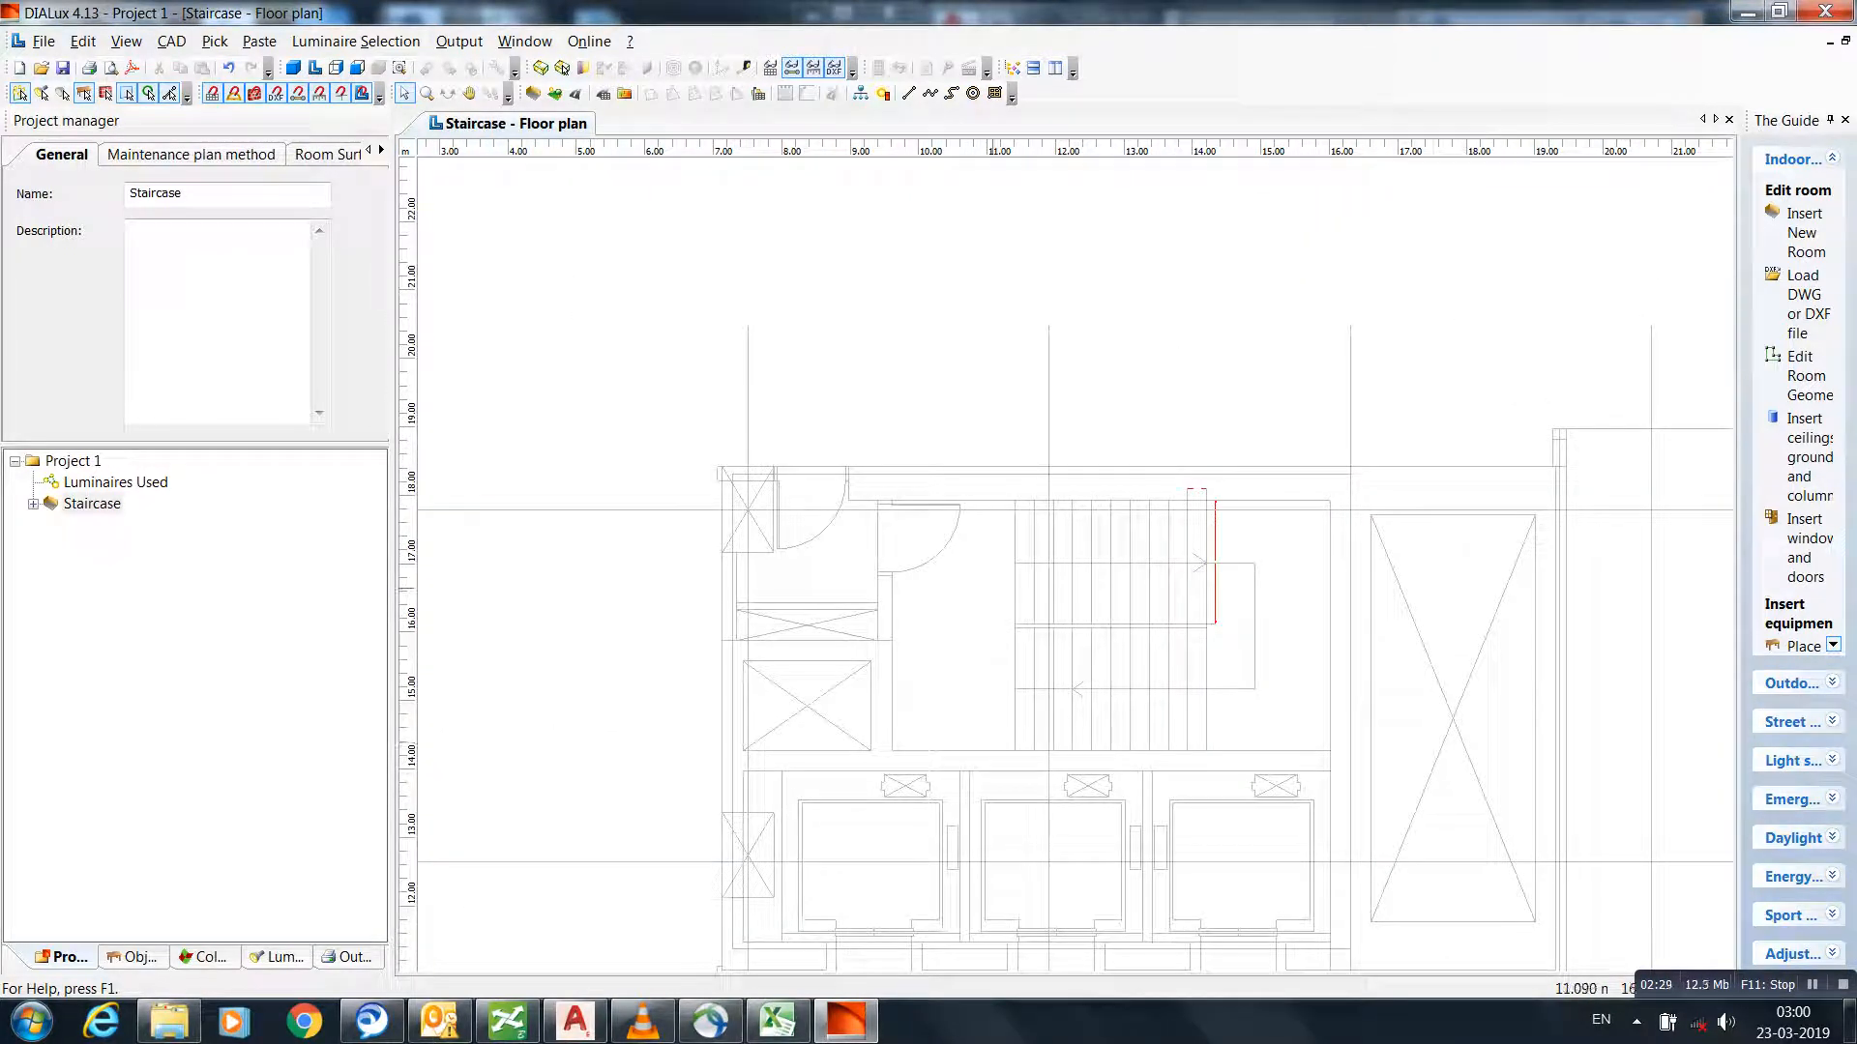
right_click(89, 504)
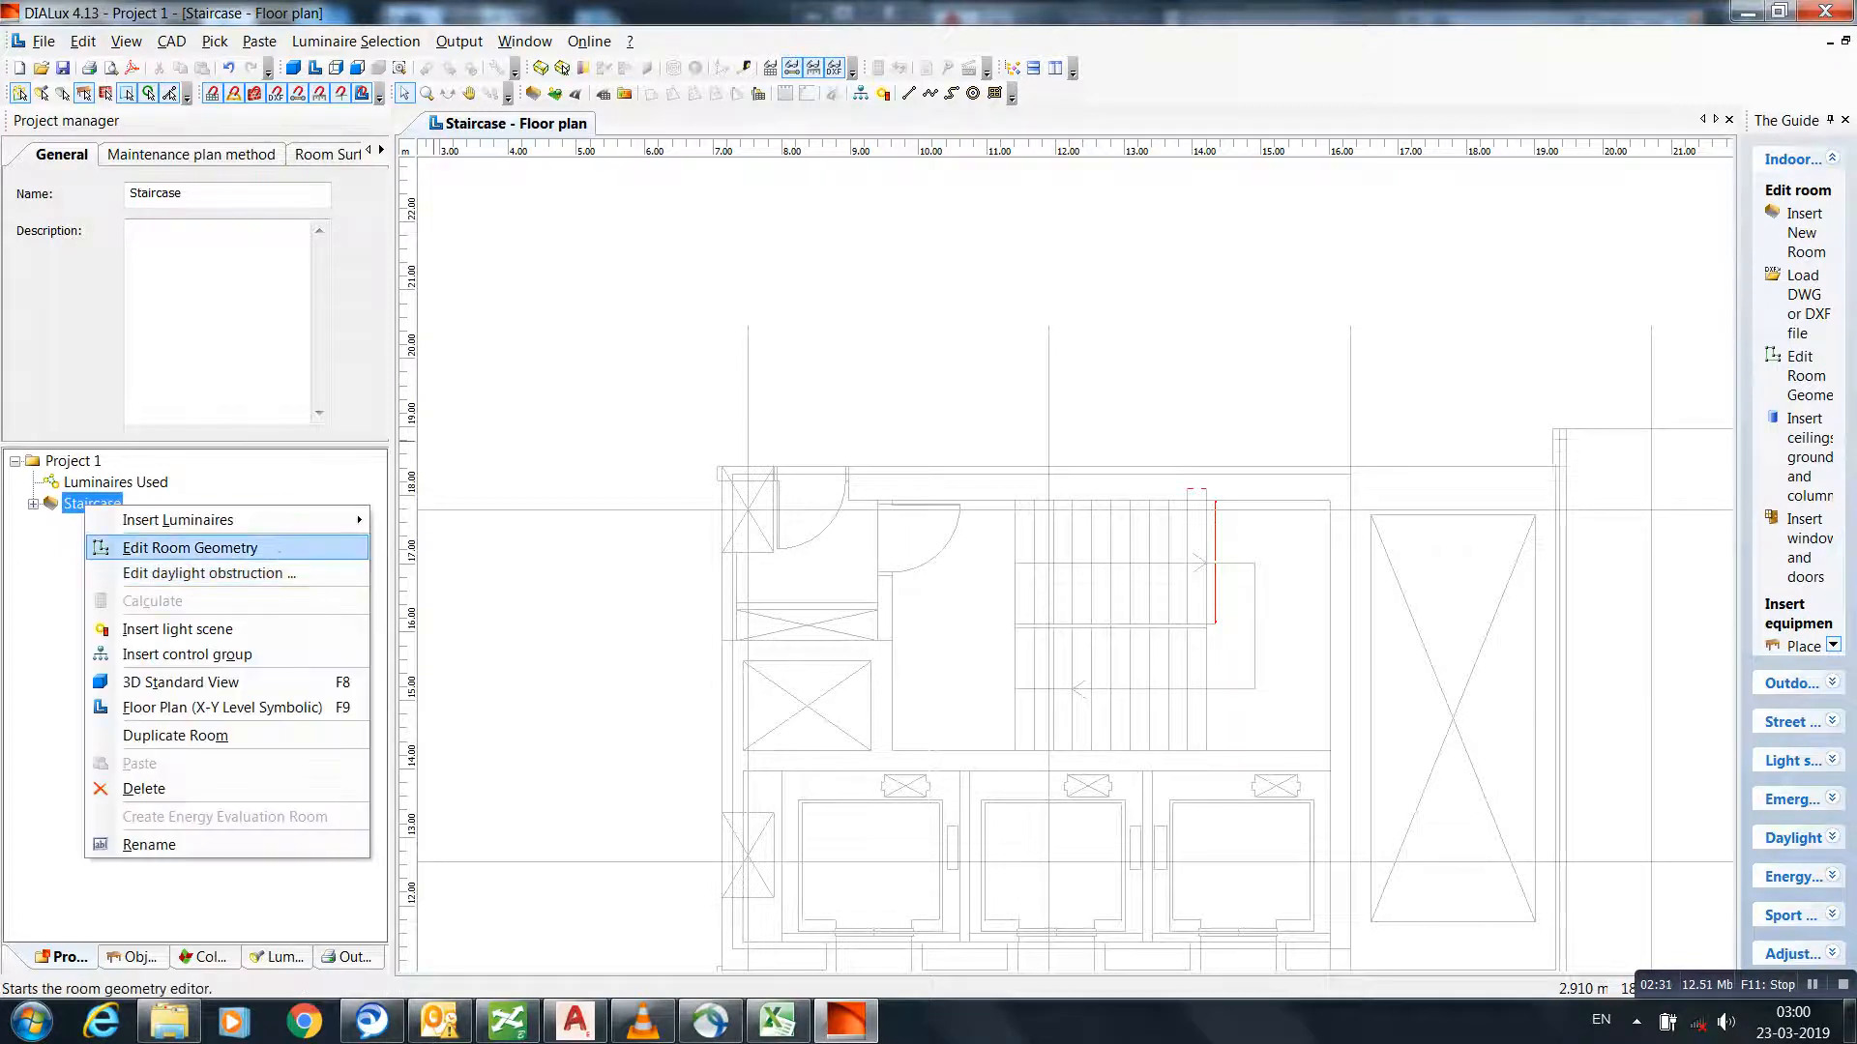
click(279, 549)
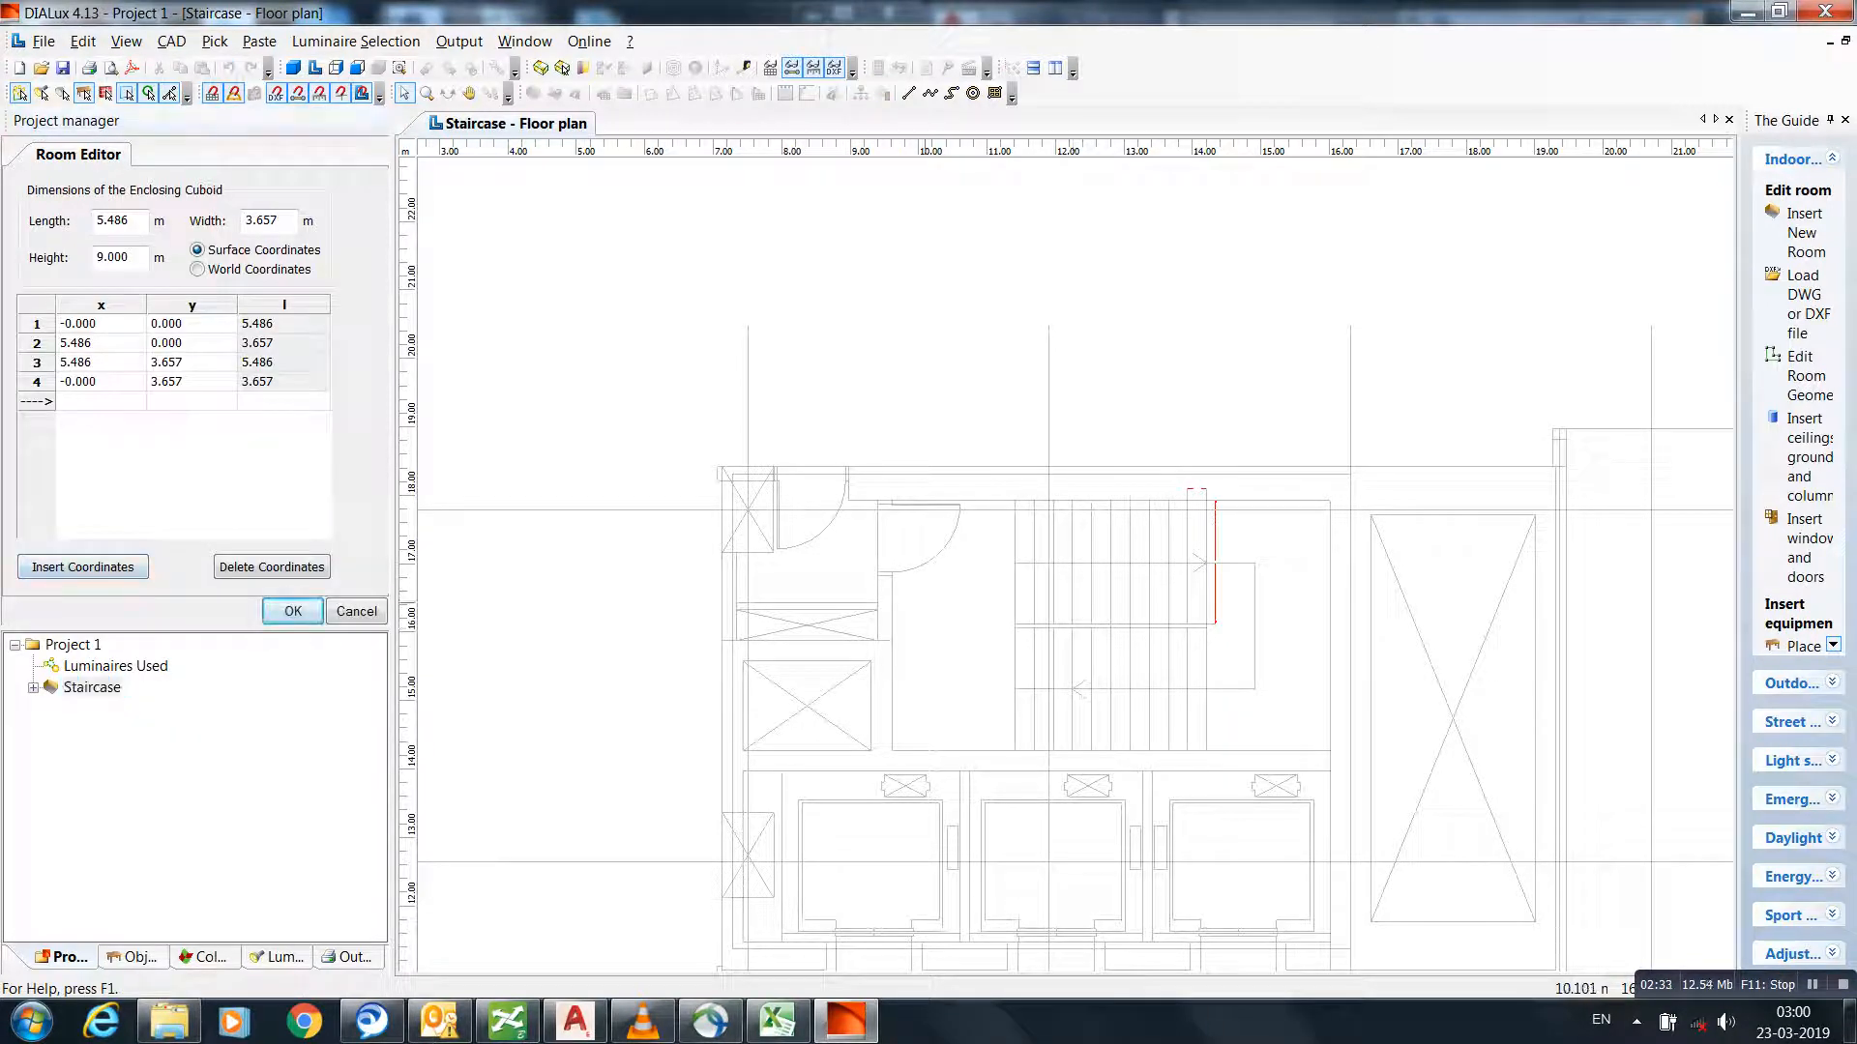
right_click(925, 601)
click(994, 696)
scroll(995, 695, up, 4)
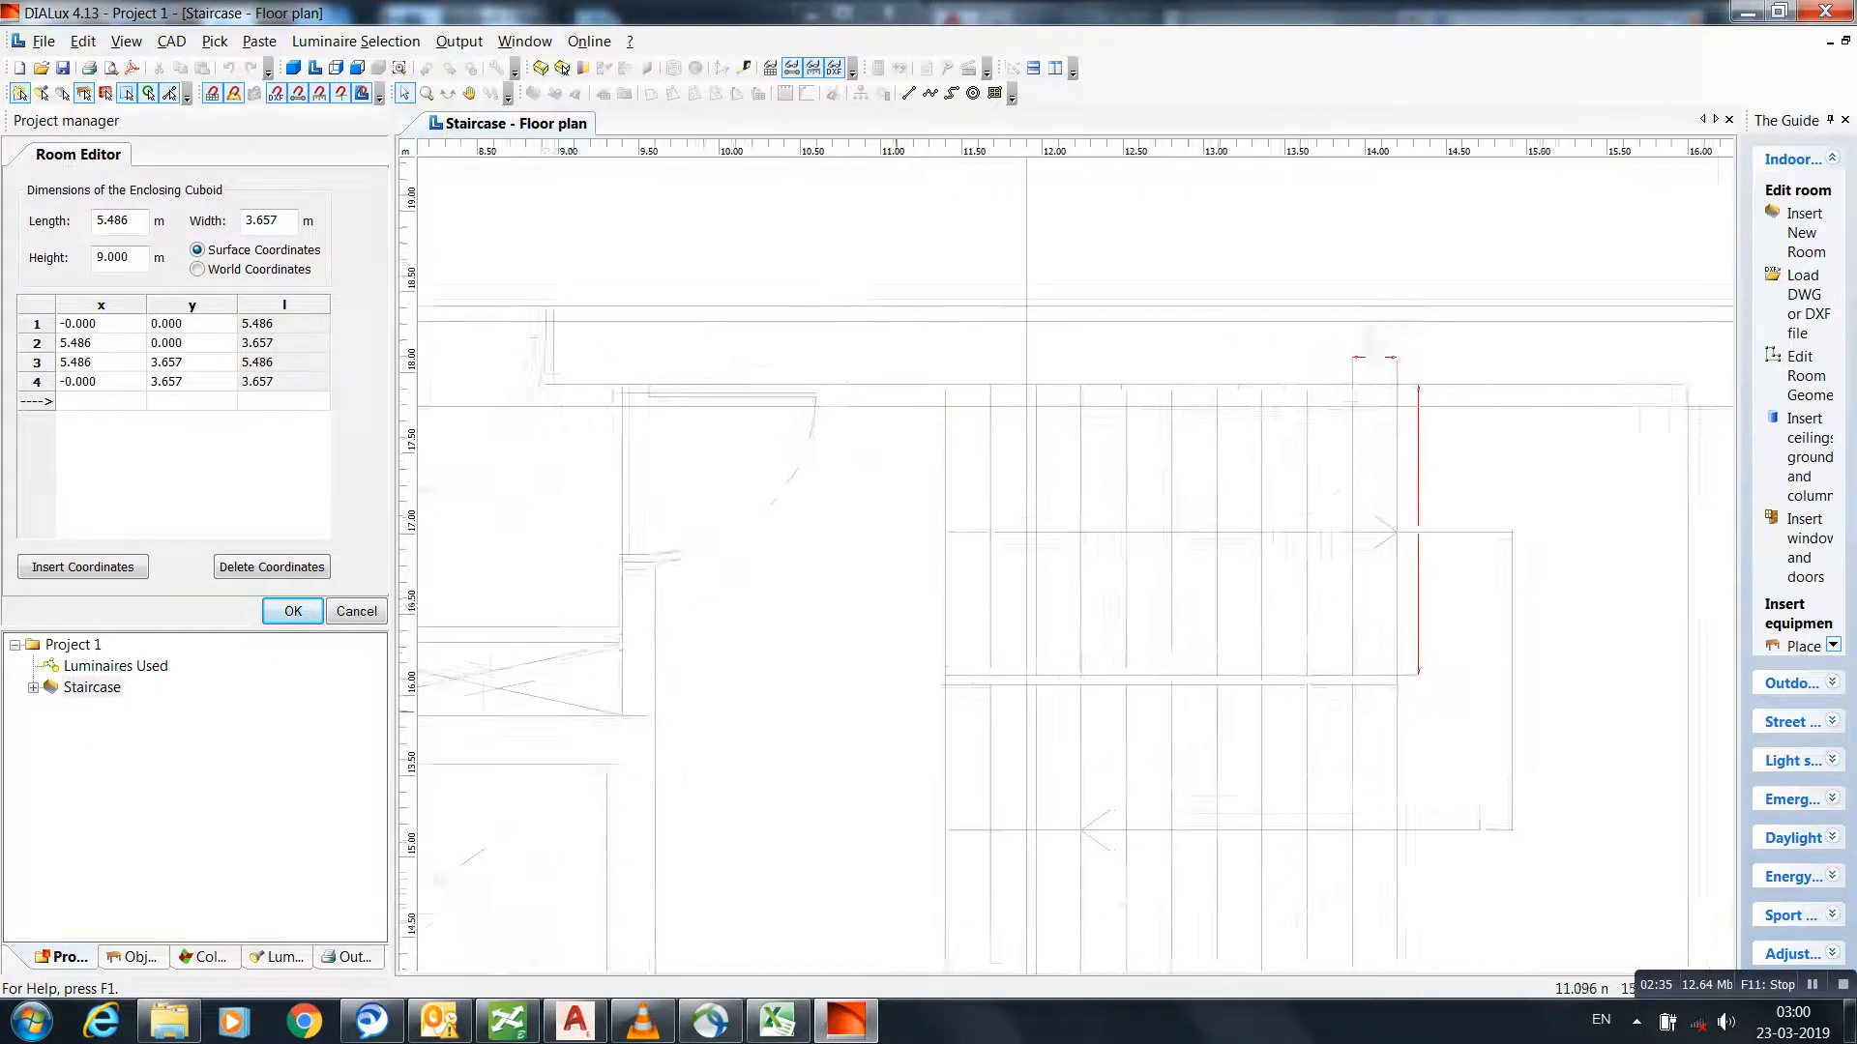
scroll(933, 740, up, 2)
click(788, 695)
- Complete the room polygon along the stairwell's inner walls, about 6.4 by 3.66 m, close it, and accept the room geometry
scroll(1032, 729, down, 3)
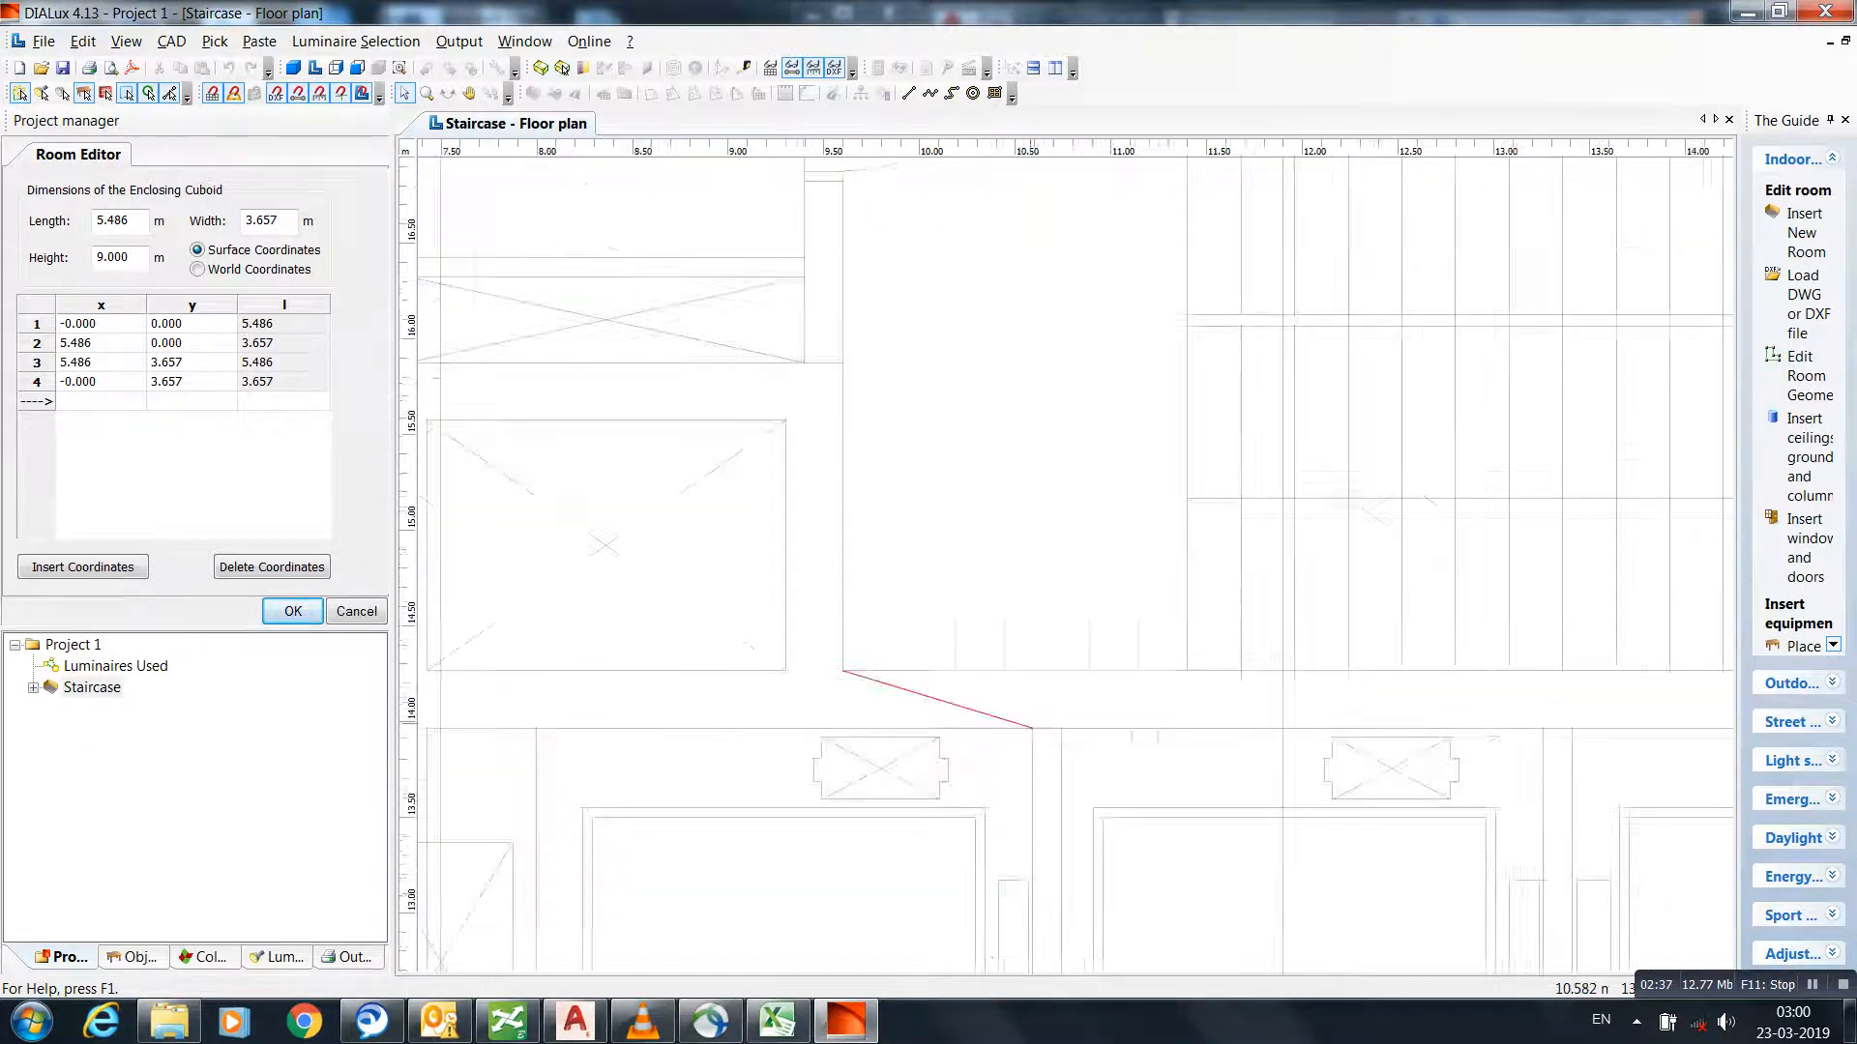
middle_drag(1173, 735, 721, 738)
scroll(721, 738, down, 1)
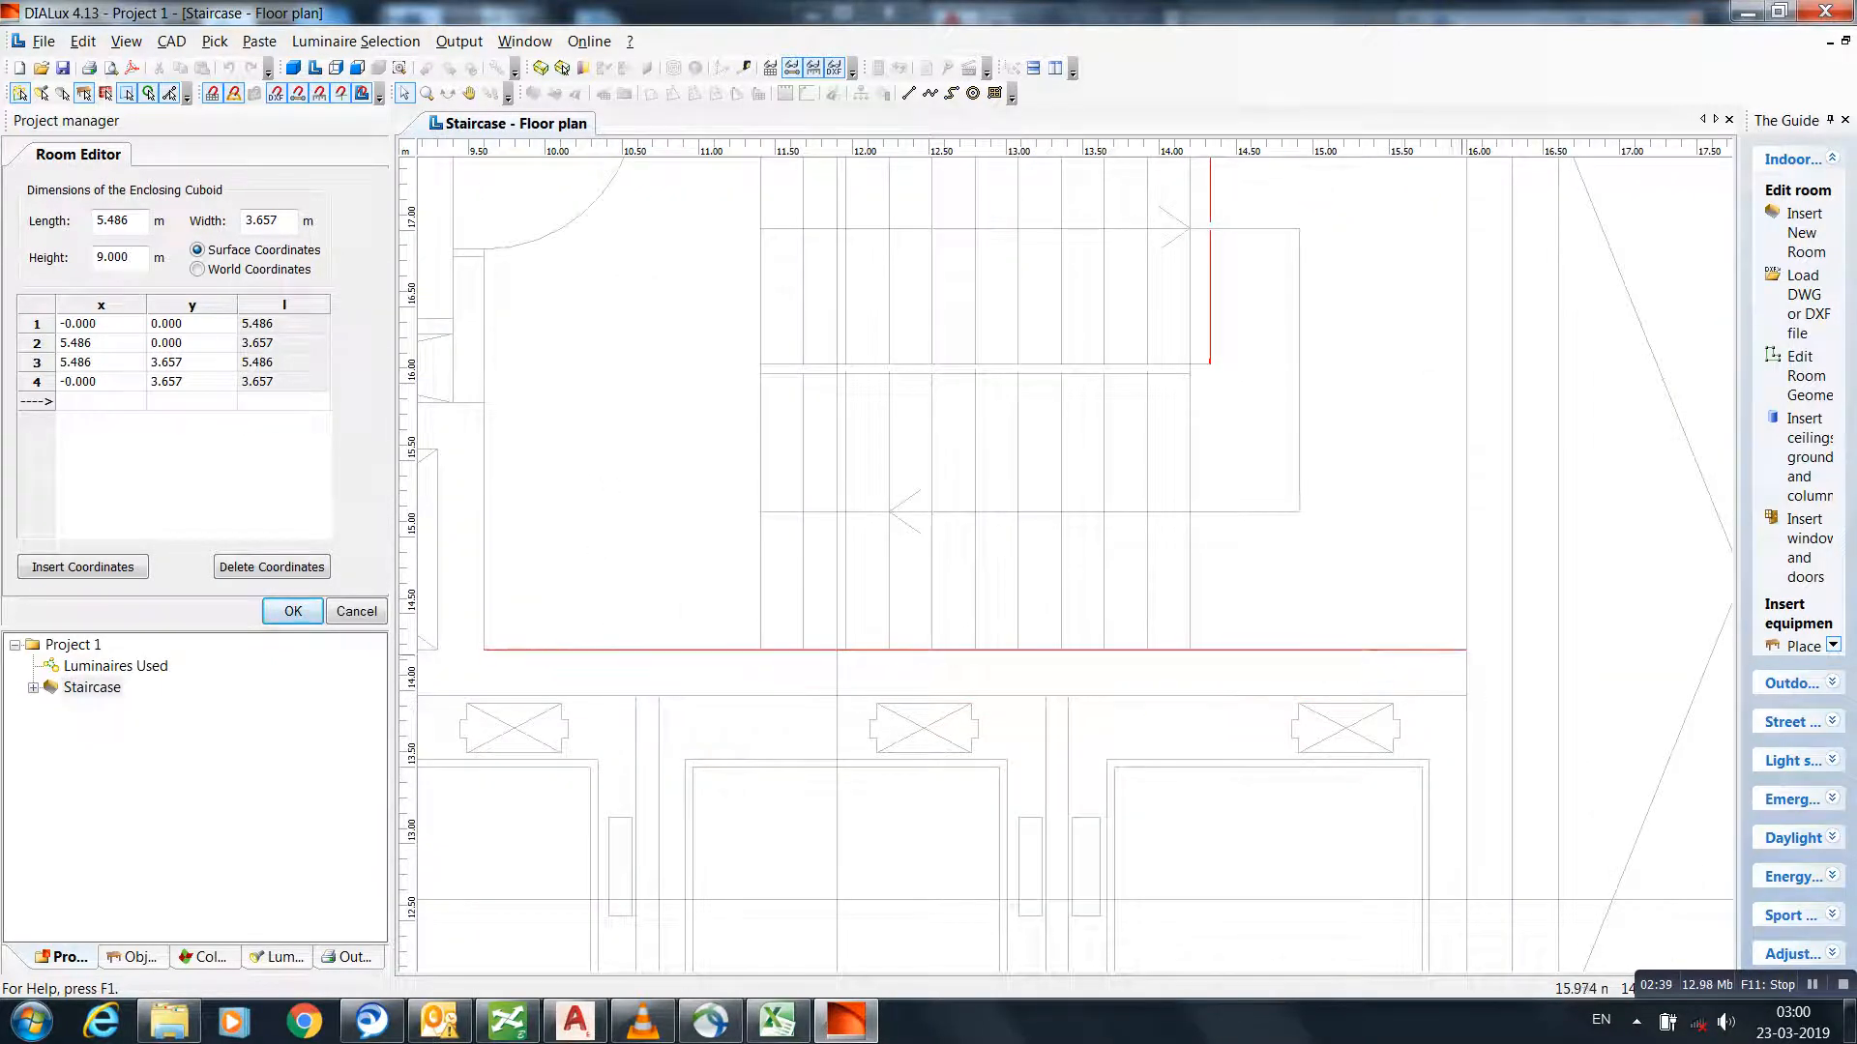
click(1463, 650)
scroll(1430, 344, down, 1)
middle_drag(1430, 344, 1431, 564)
click(1393, 395)
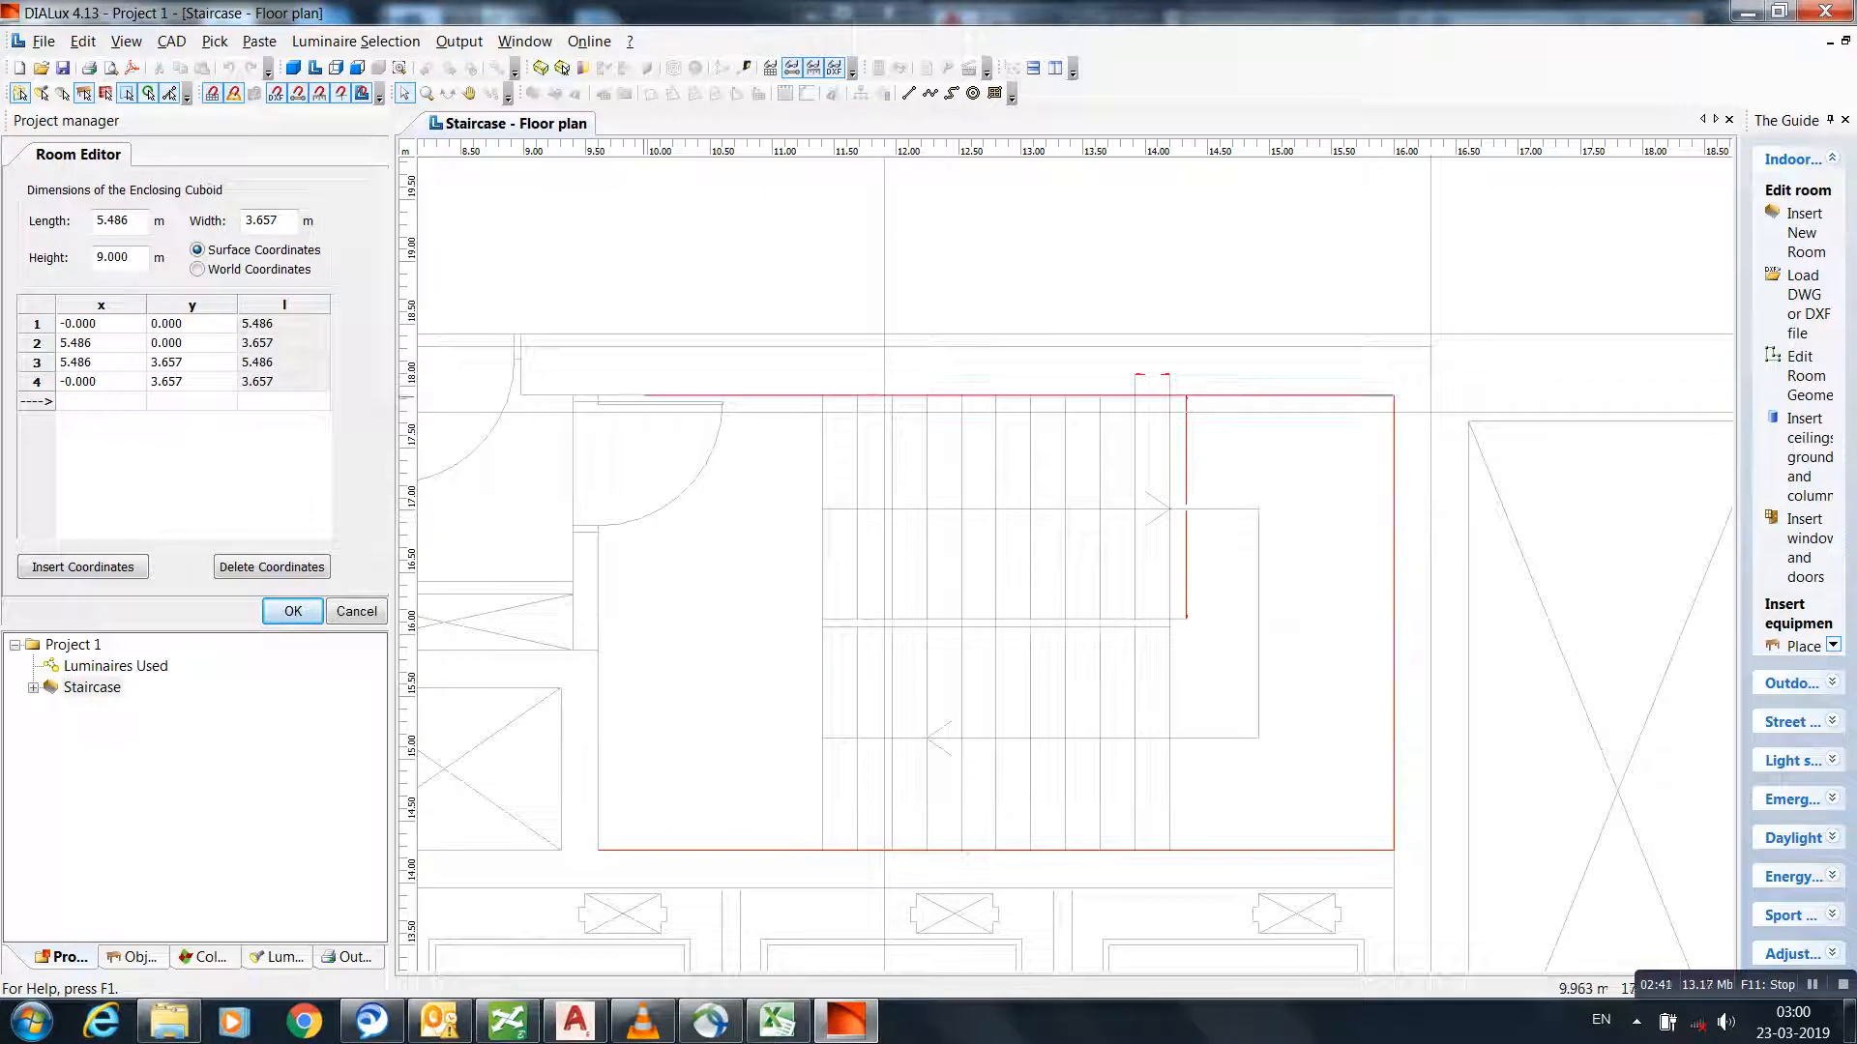
click(599, 396)
right_click(597, 758)
click(652, 771)
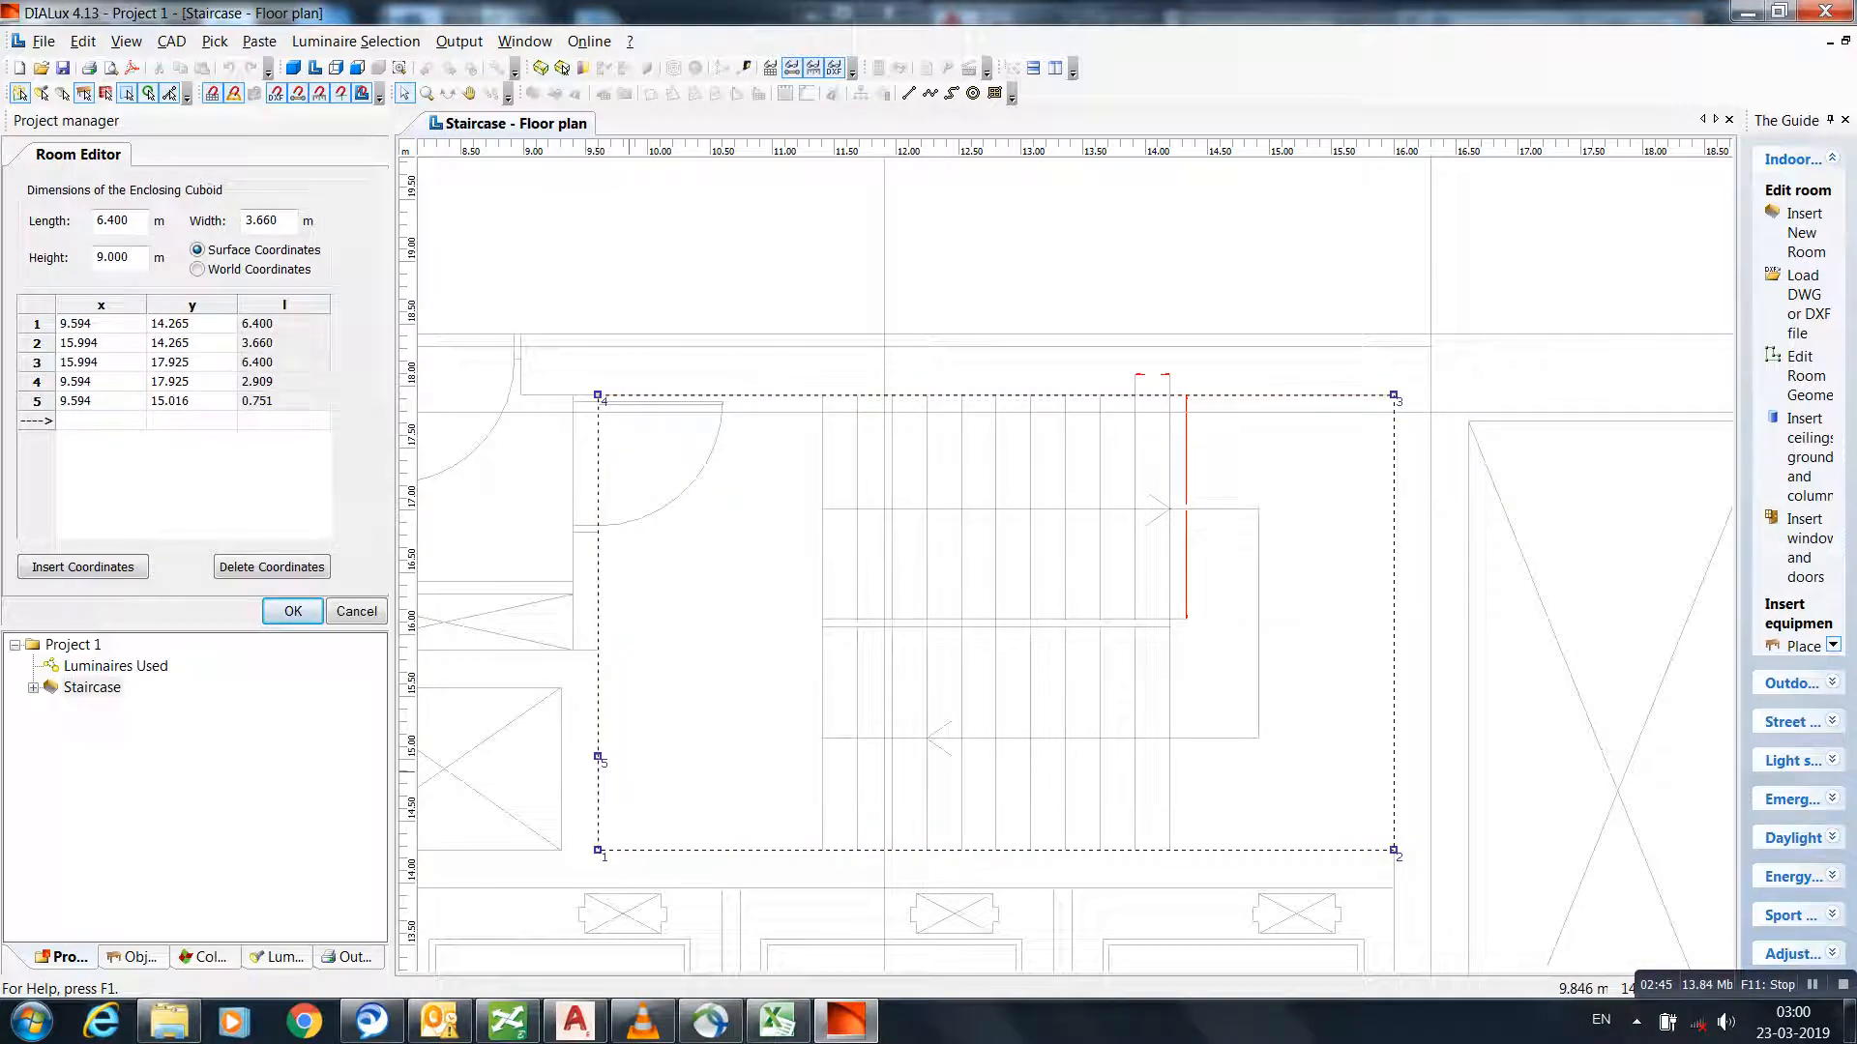
key(Return)
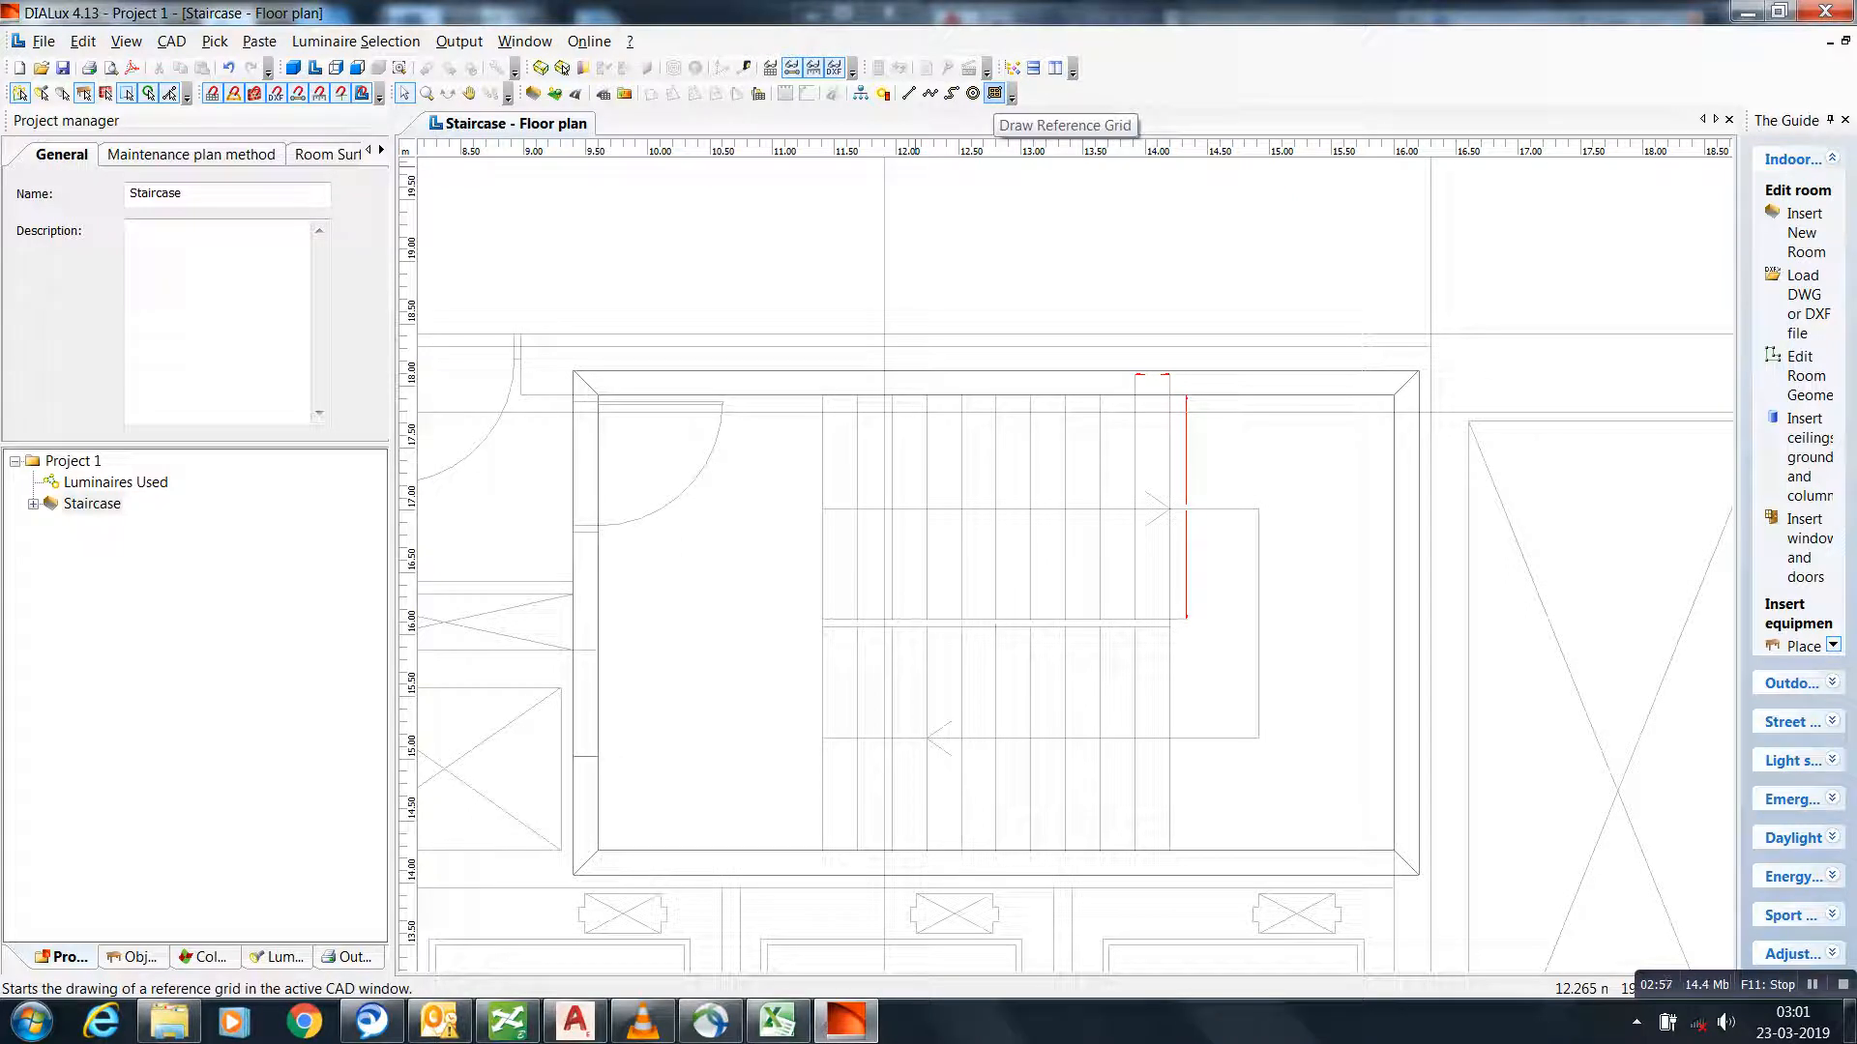
- Draw a 90° reference grid, about 5.16 by 7.29 m, from the room's lower-right corner and set its X size to Excel's step height, 0.250 m
click(995, 93)
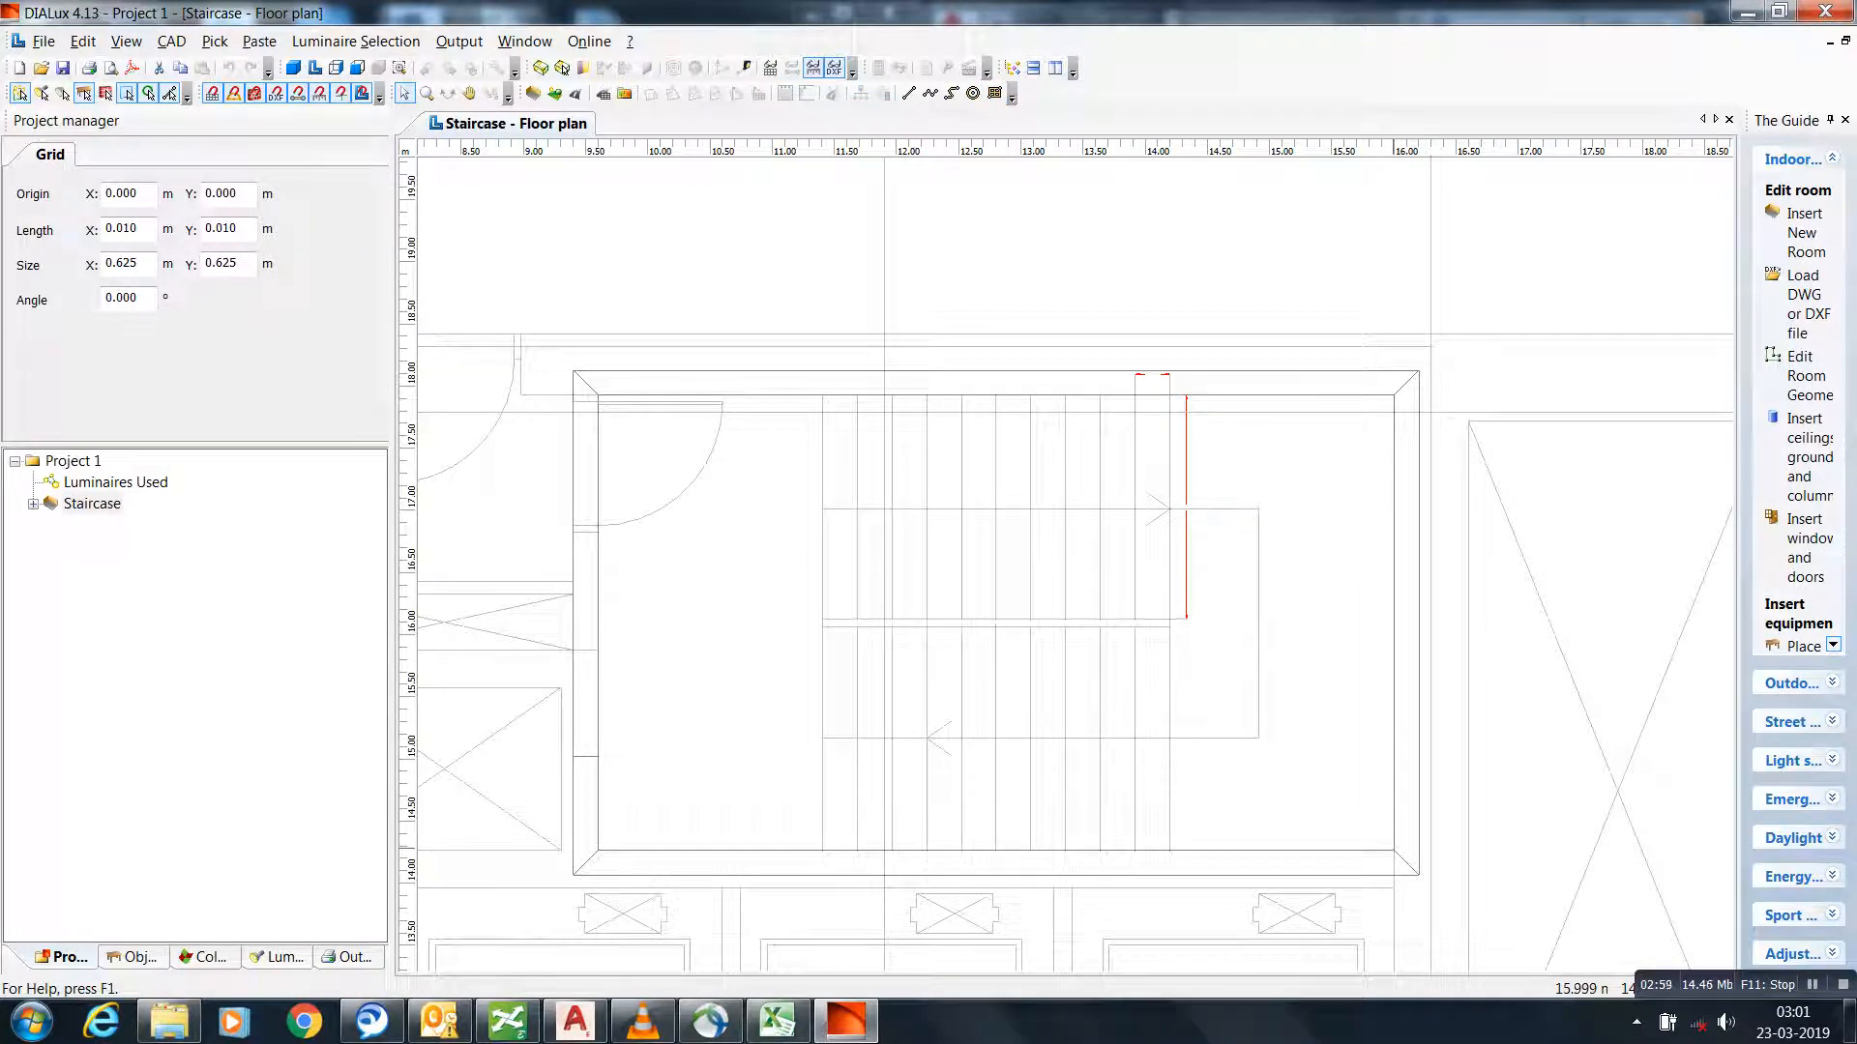
click(1393, 851)
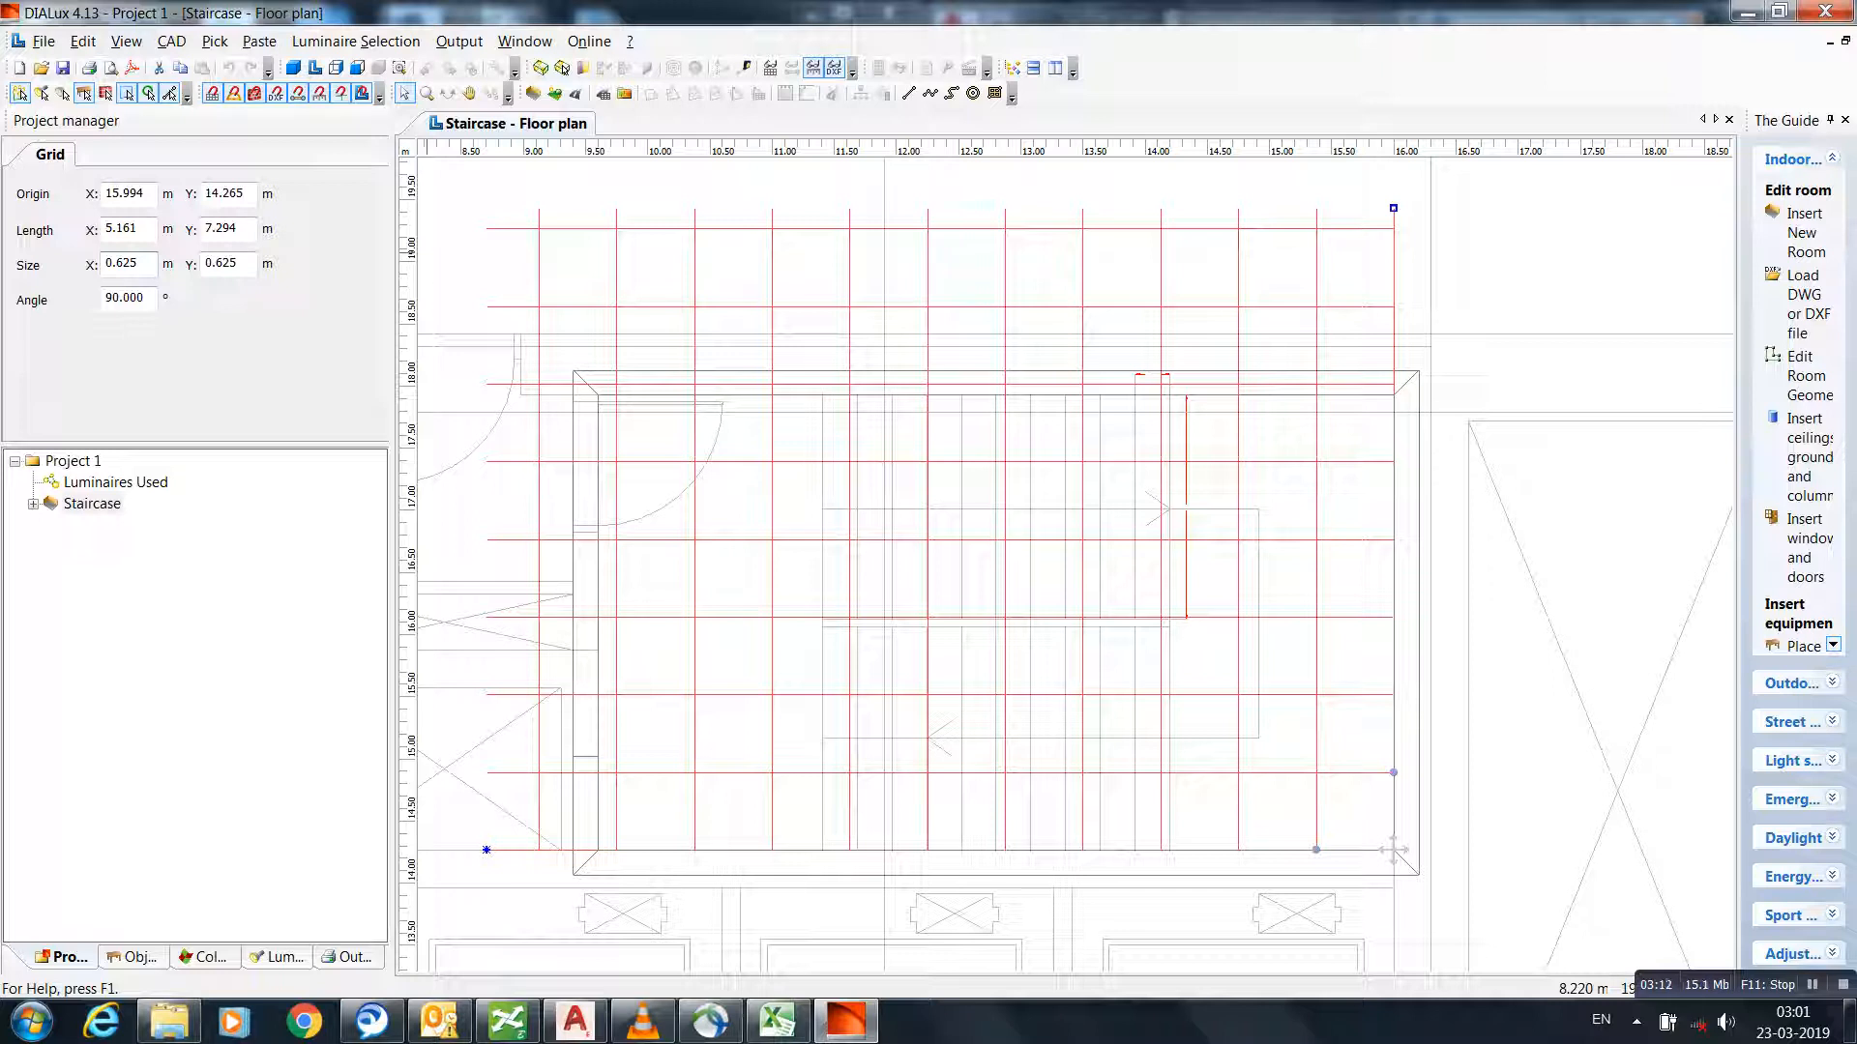
double_click(118, 264)
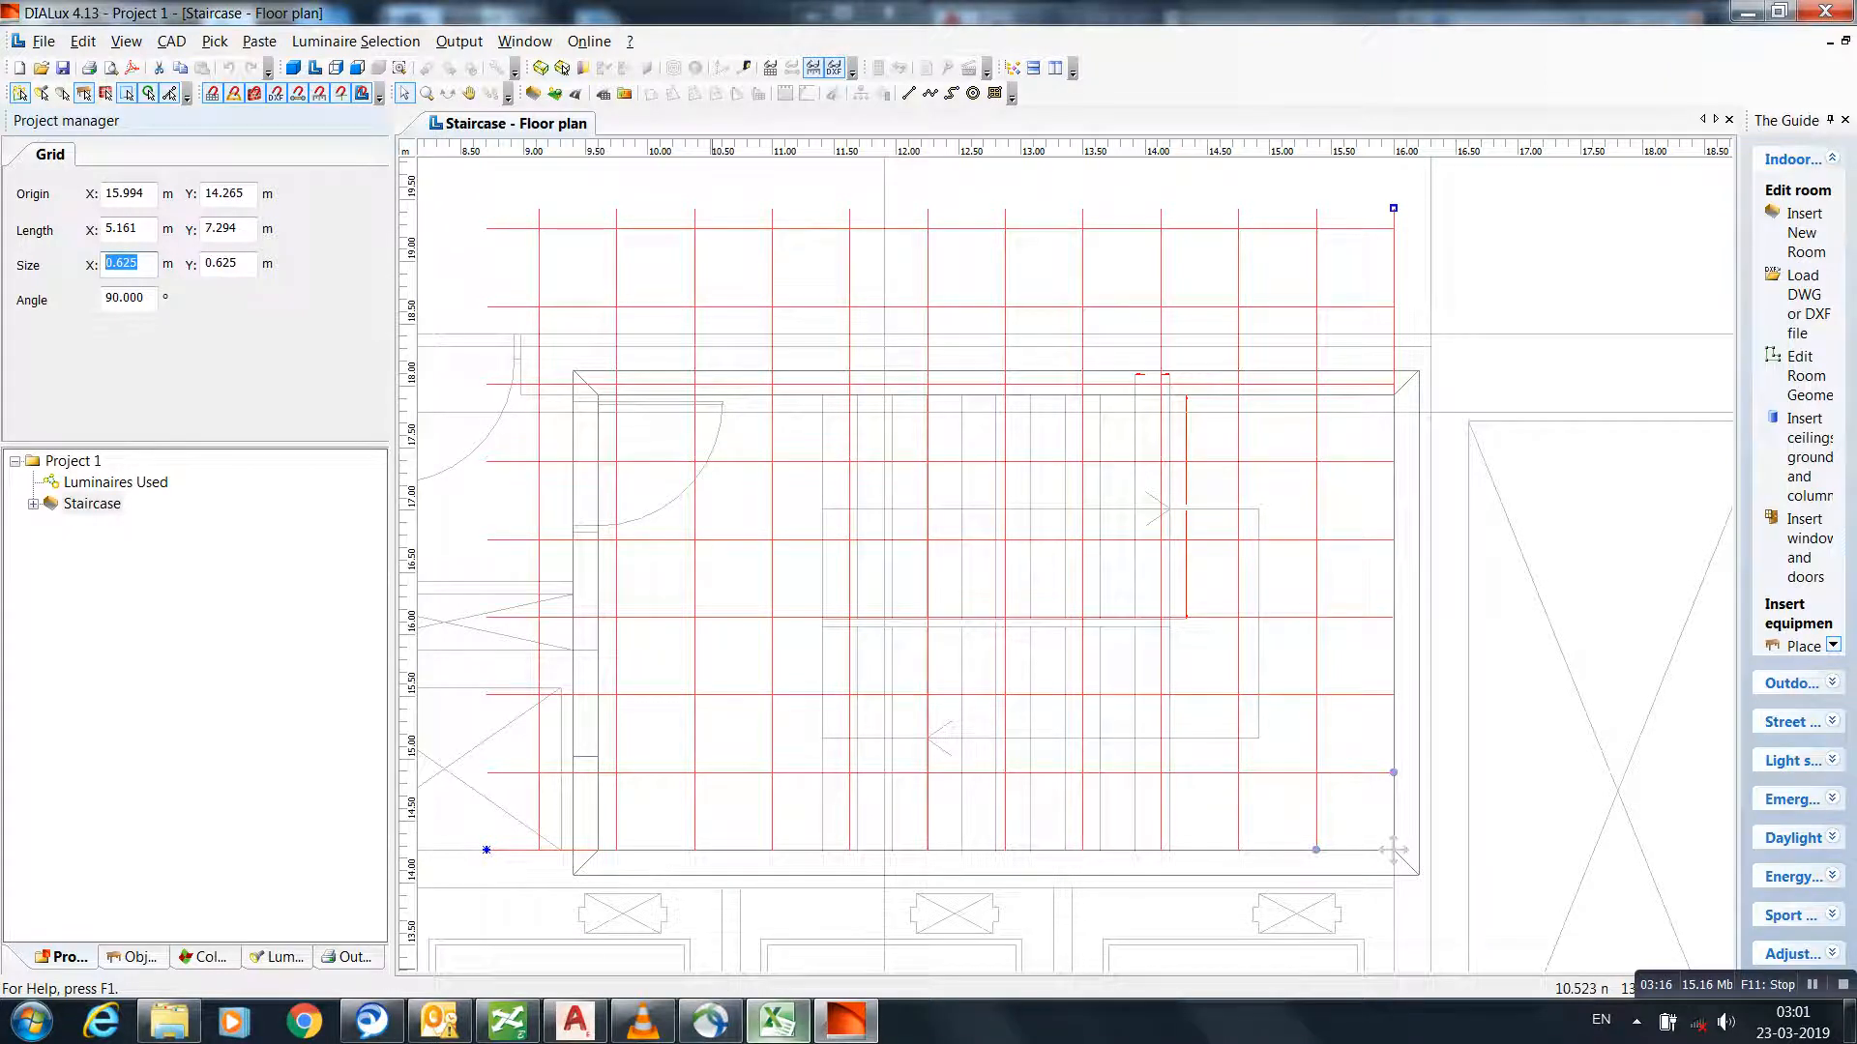
click(778, 1020)
click(135, 398)
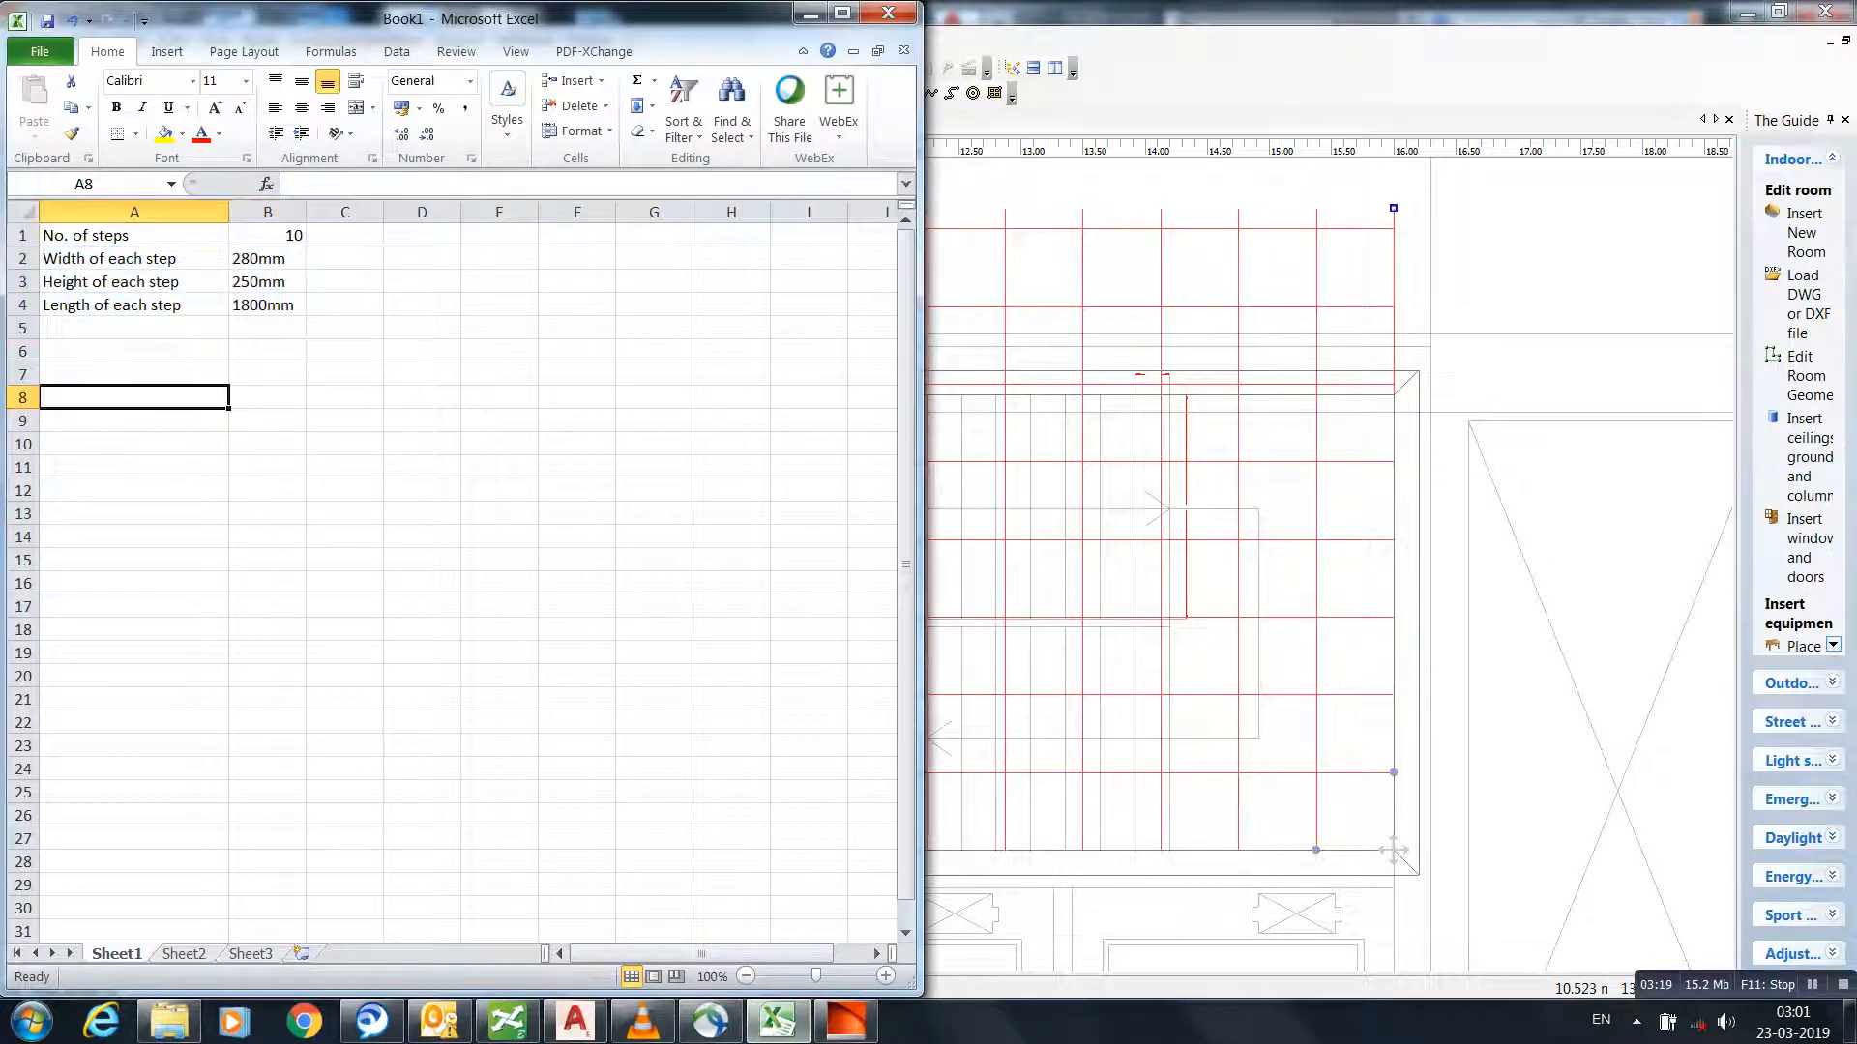
click(268, 281)
click(1393, 851)
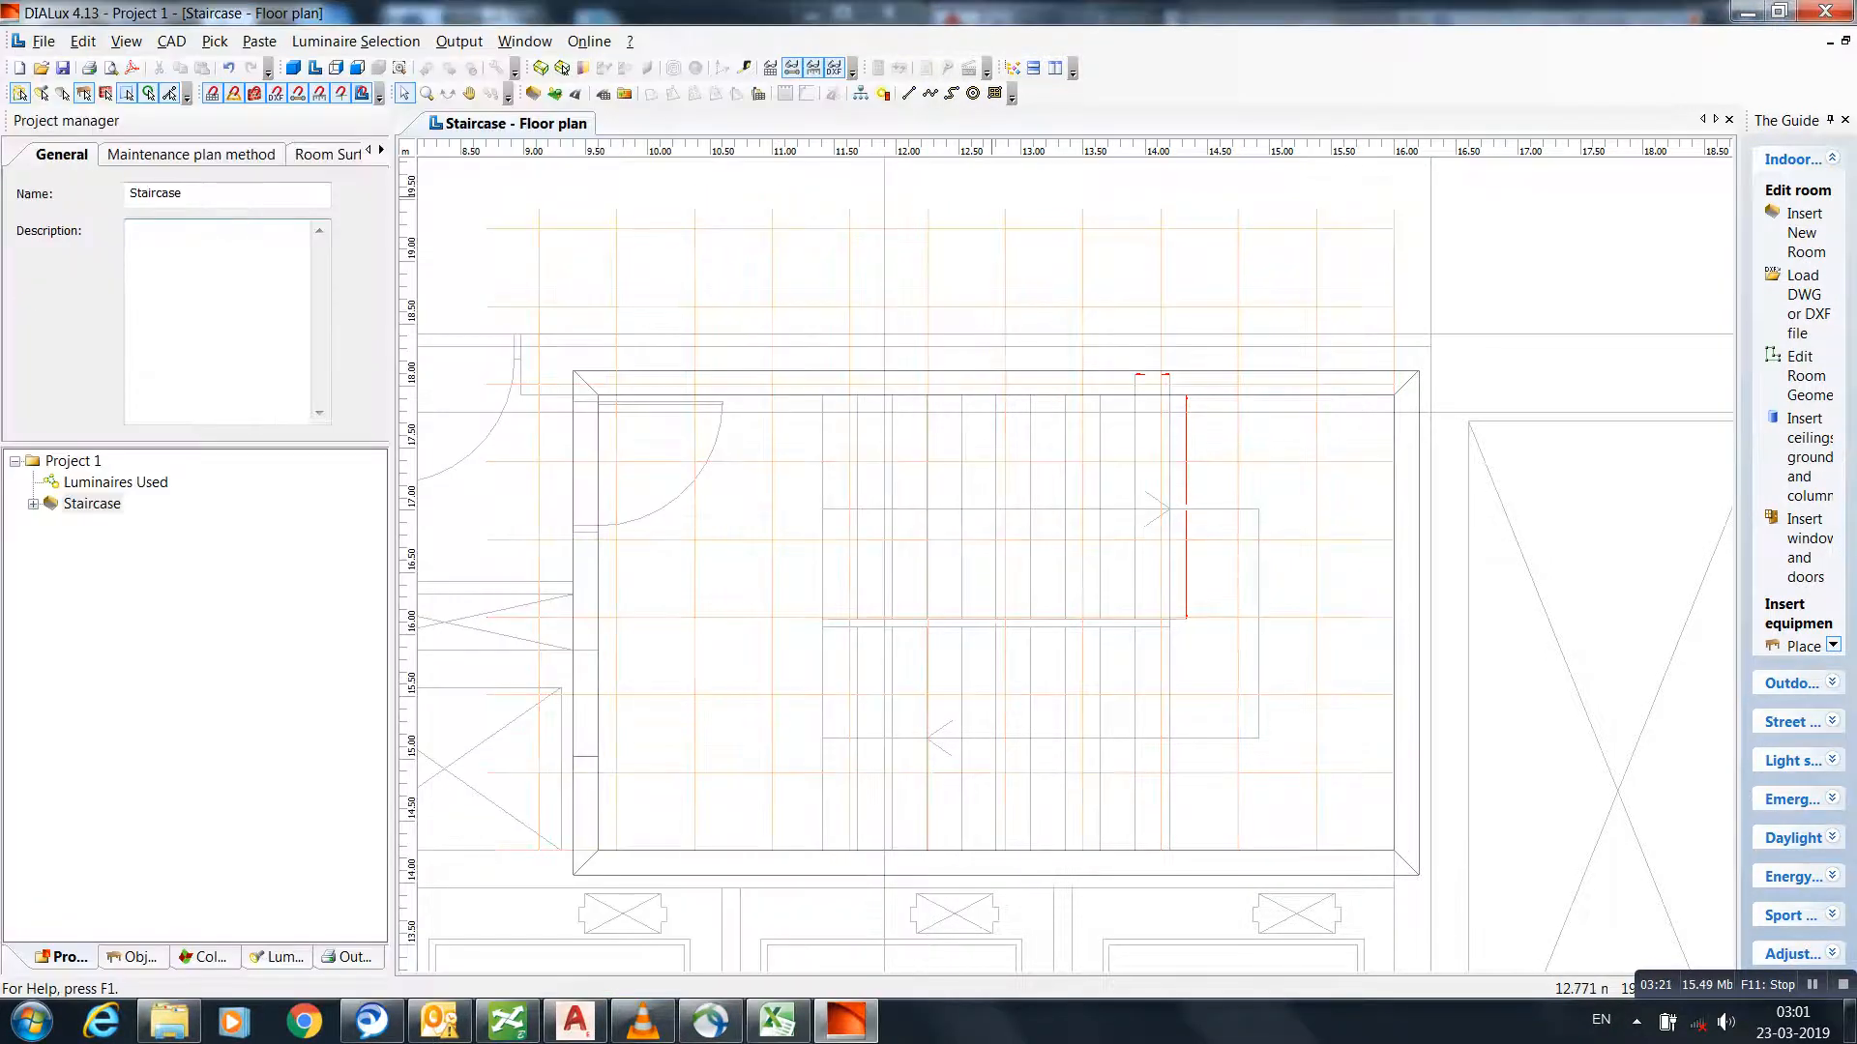
click(1393, 851)
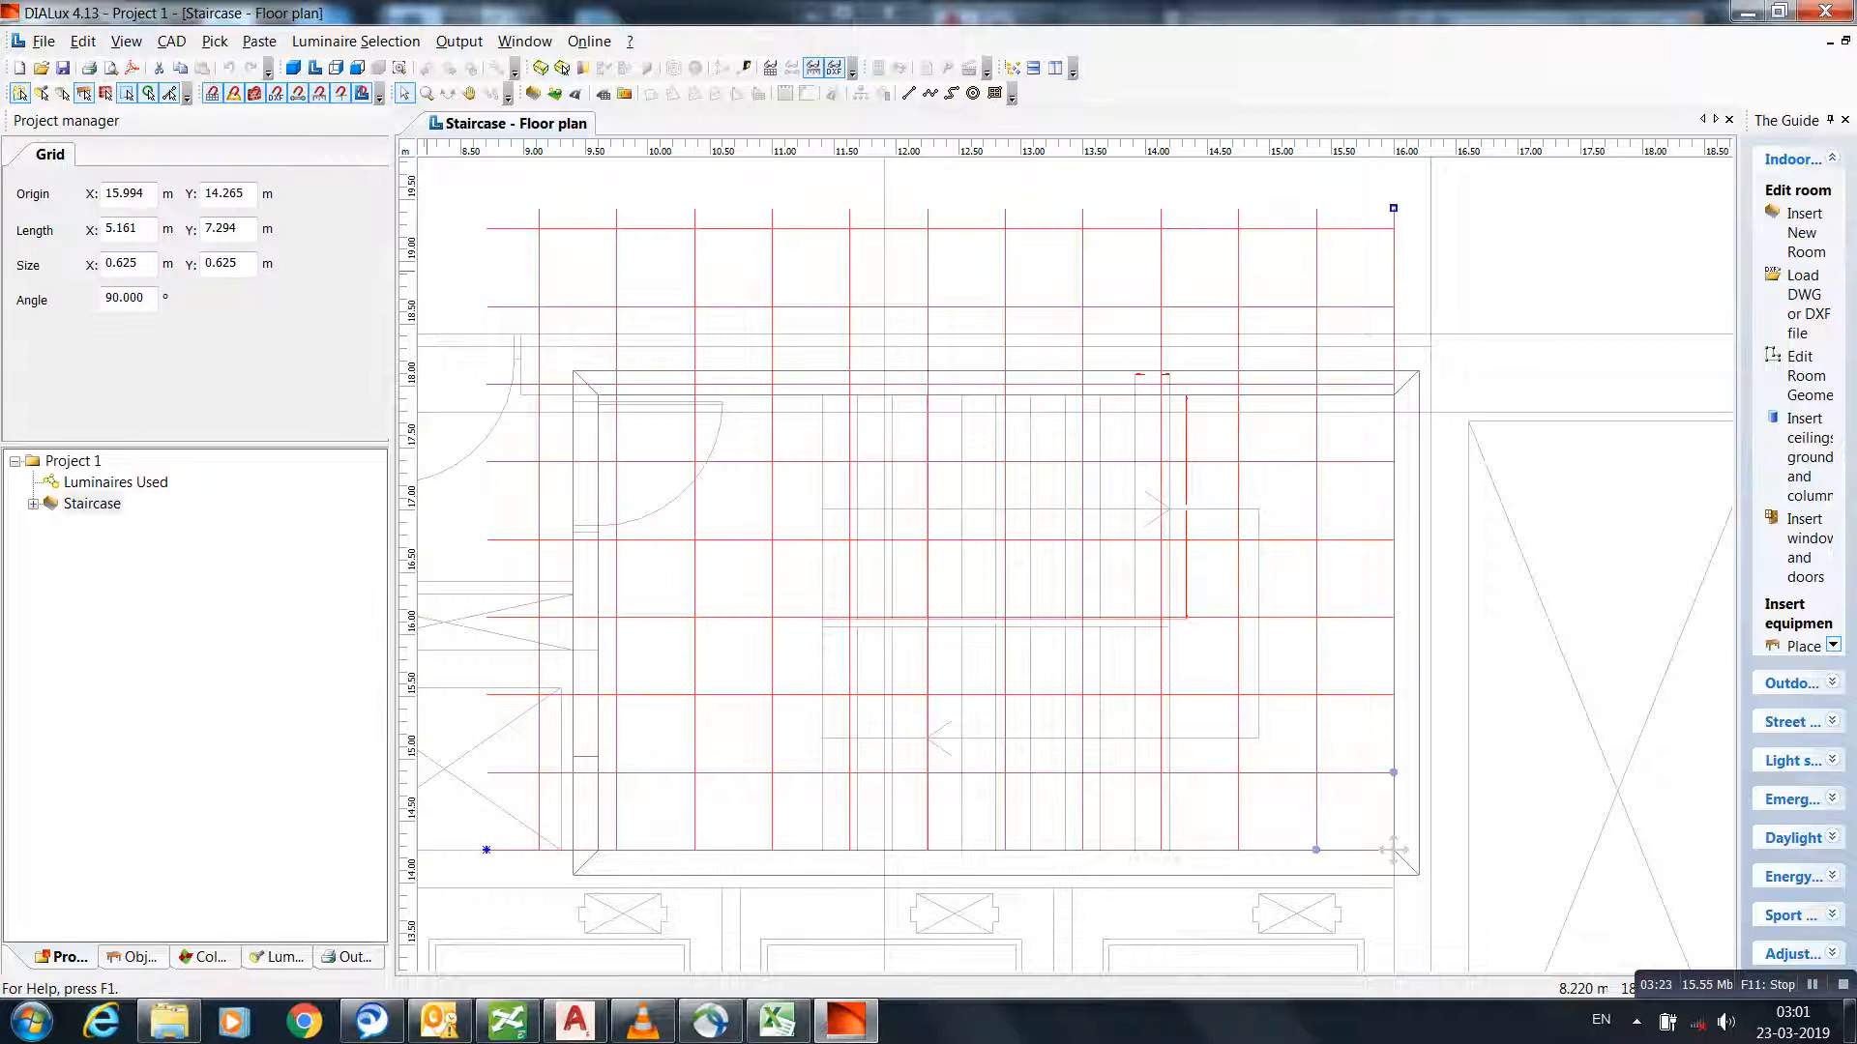
double_click(122, 263)
text(0.)
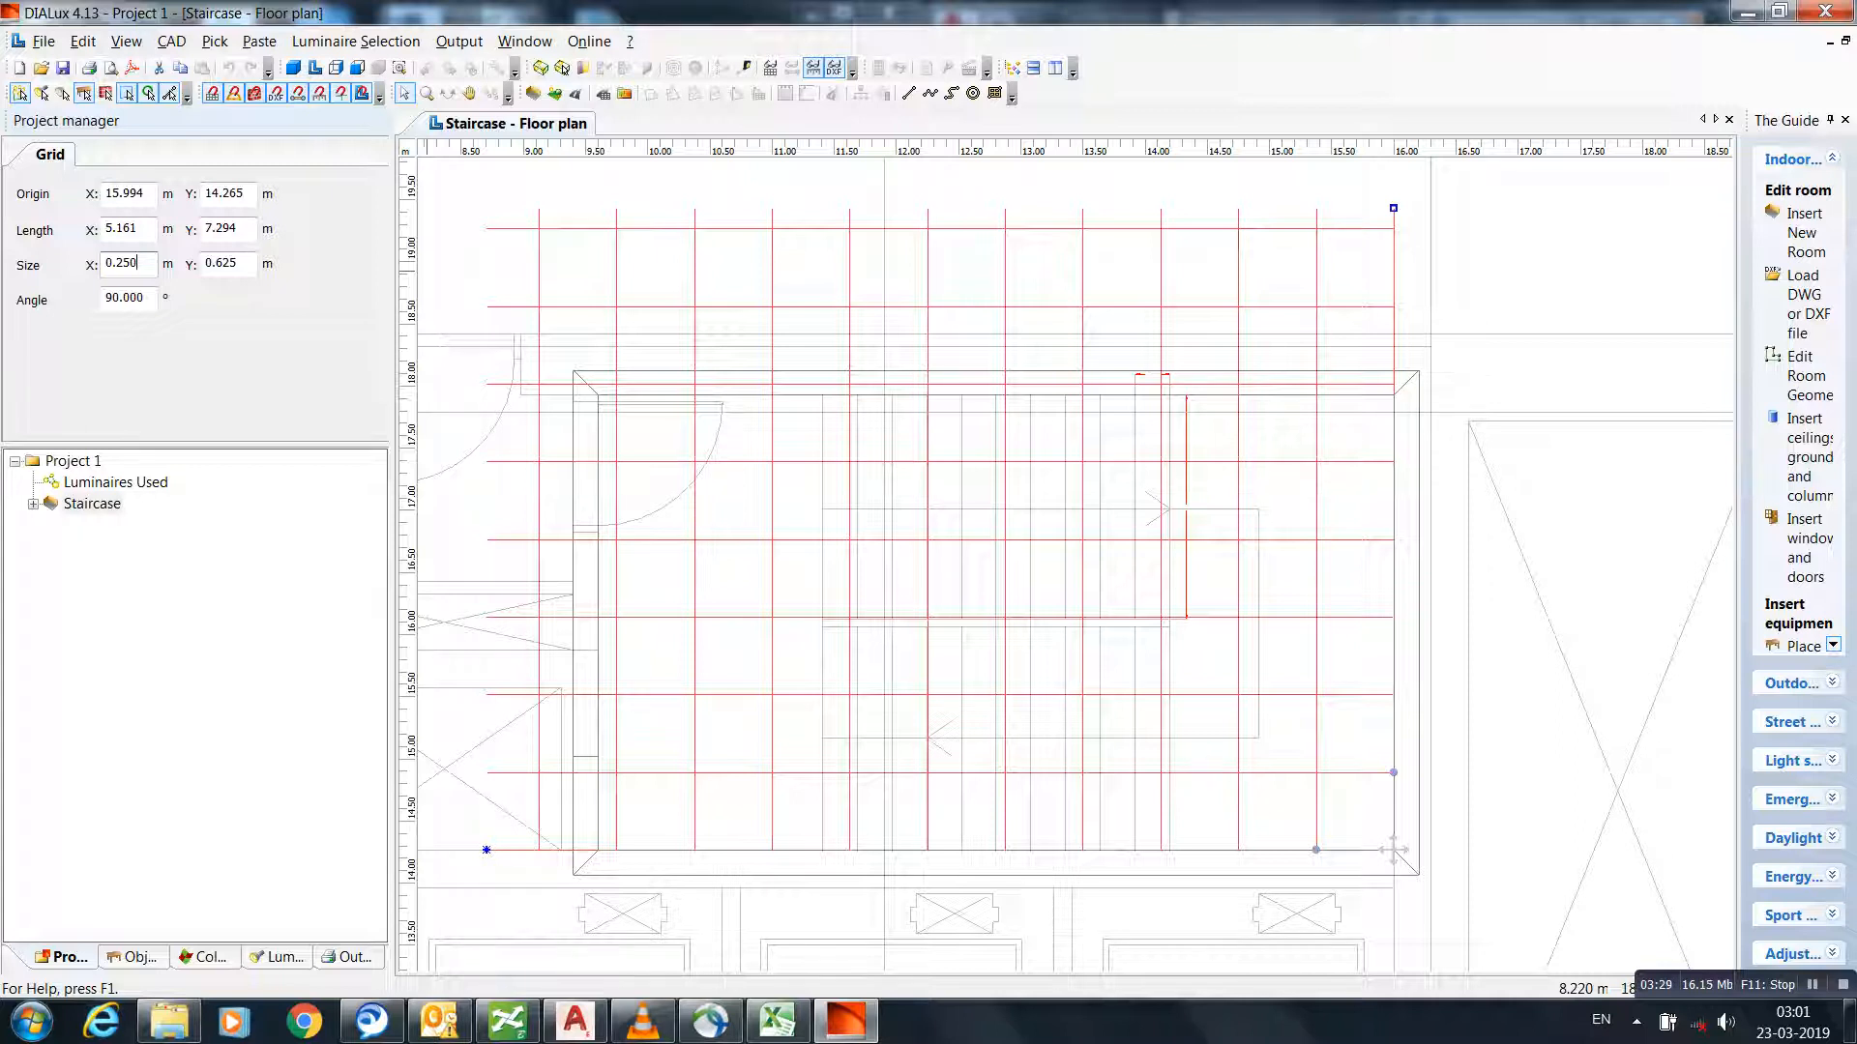
- Look up the step width in Excel and set the DIALux reference grid's Y size to 0.280 m
click(777, 1020)
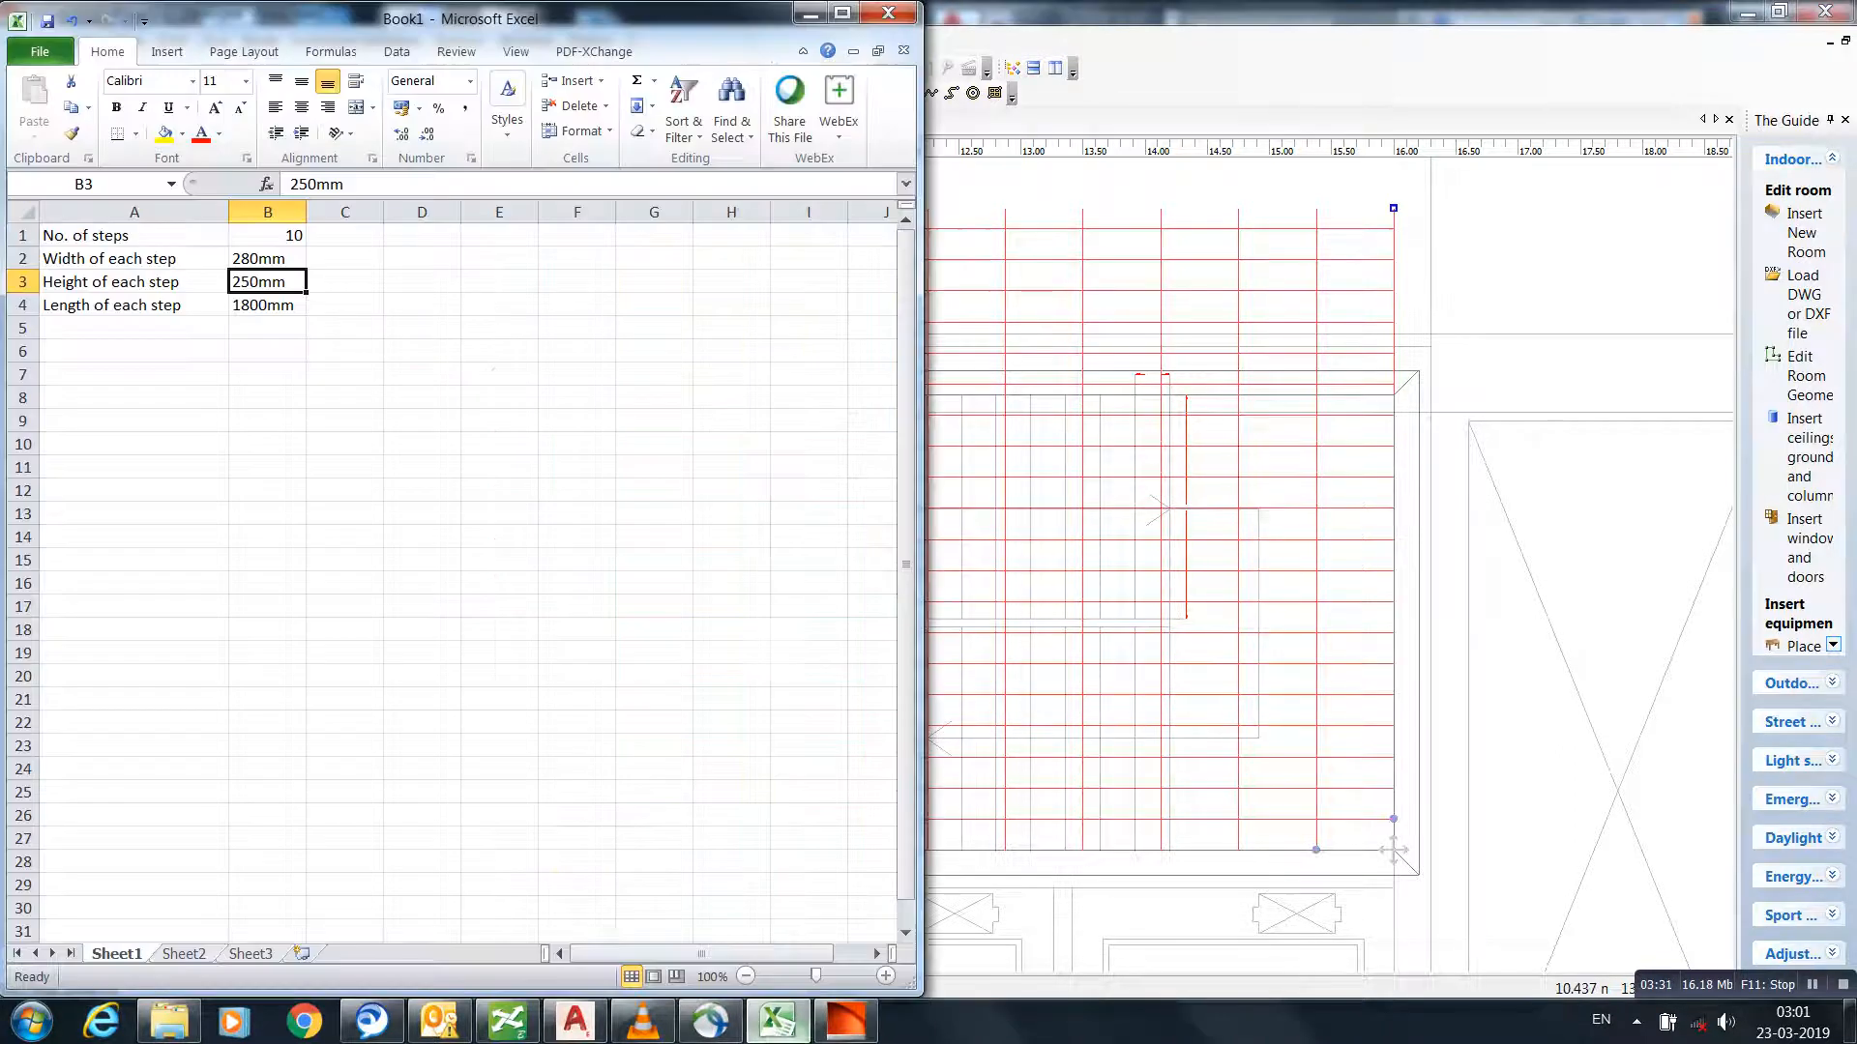
click(267, 258)
click(1172, 275)
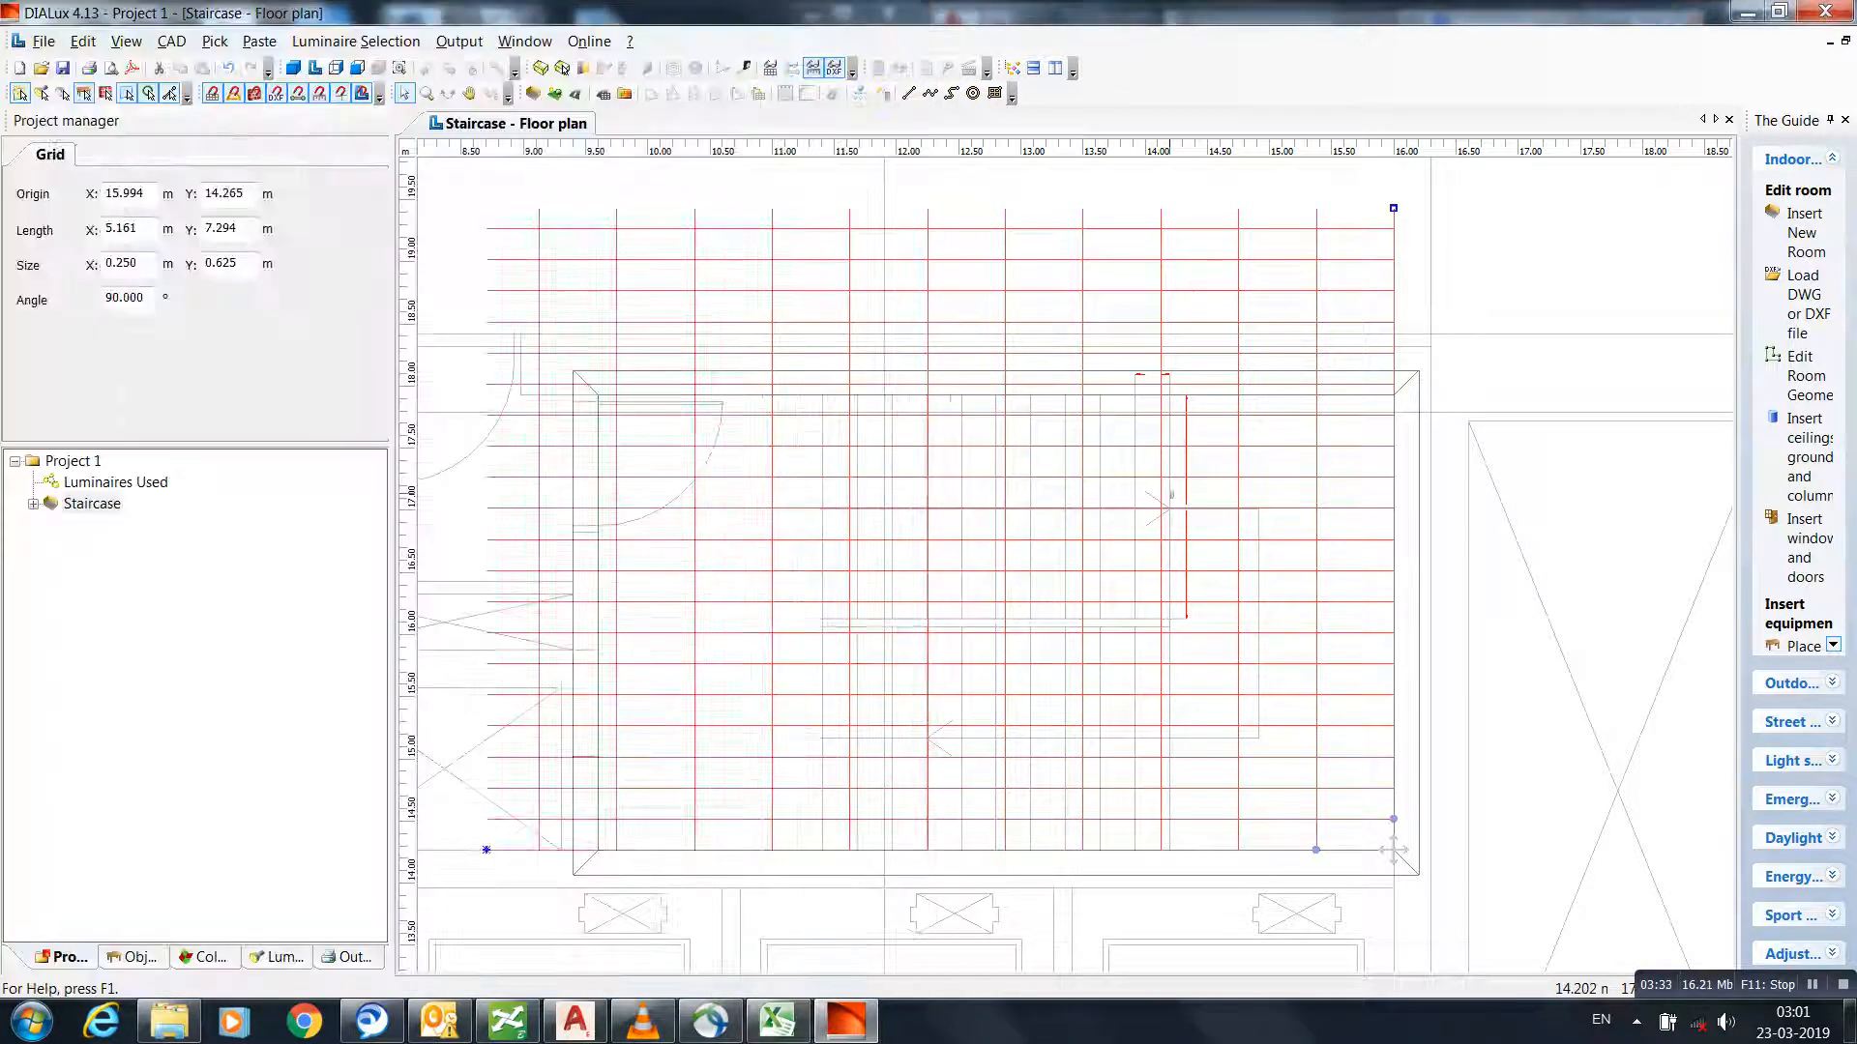
click(693, 273)
double_click(225, 263)
text(0.28)
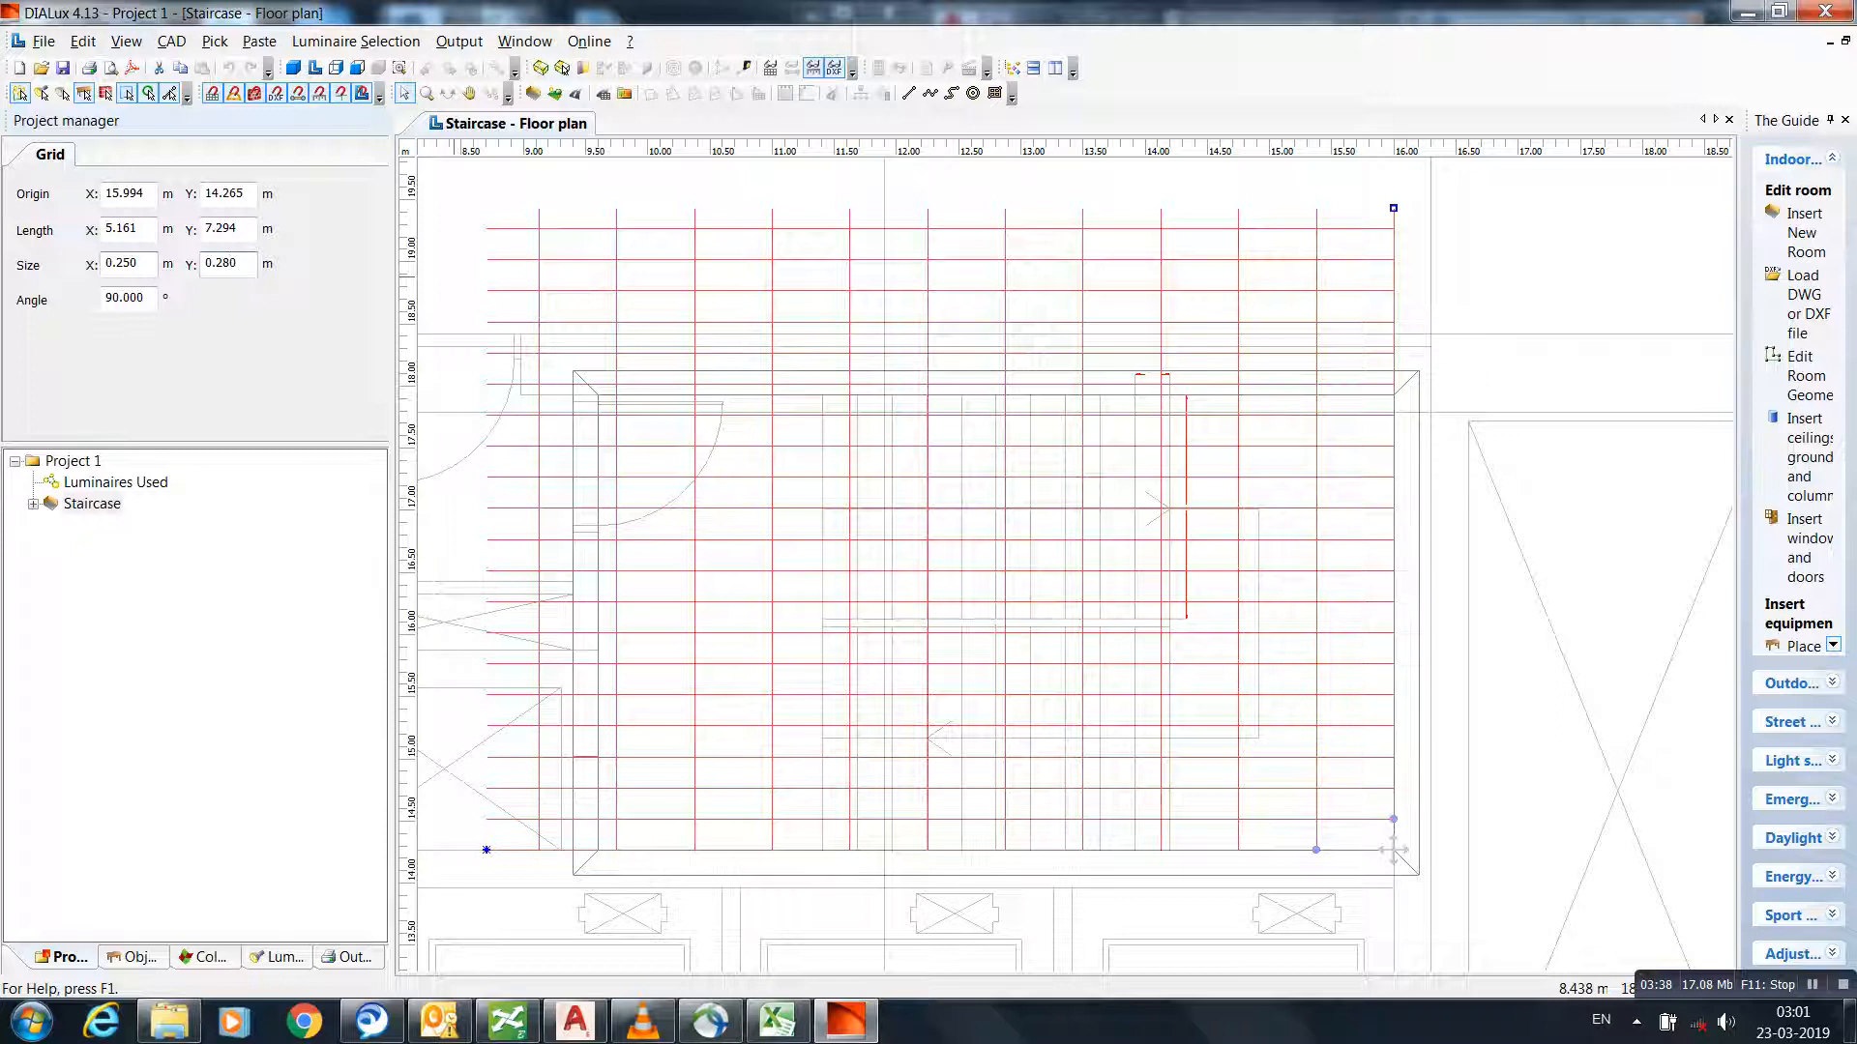
click(1112, 469)
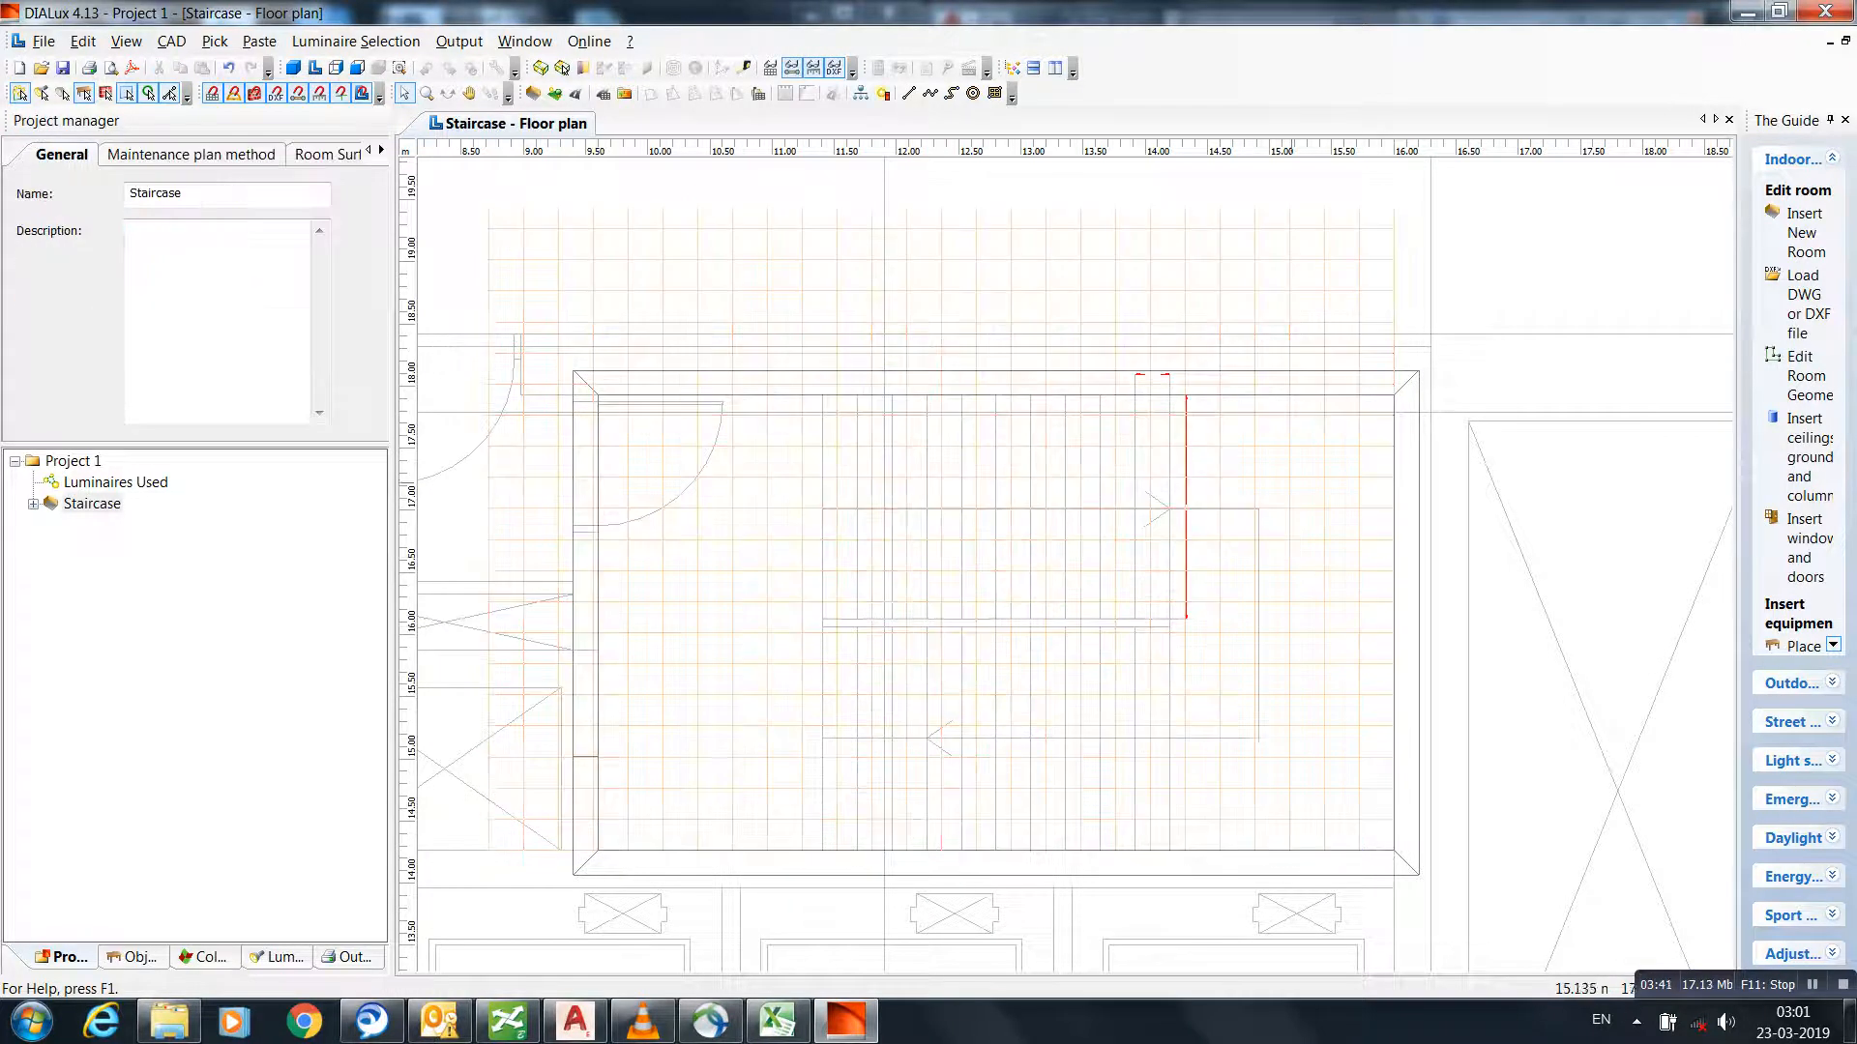
click(1393, 850)
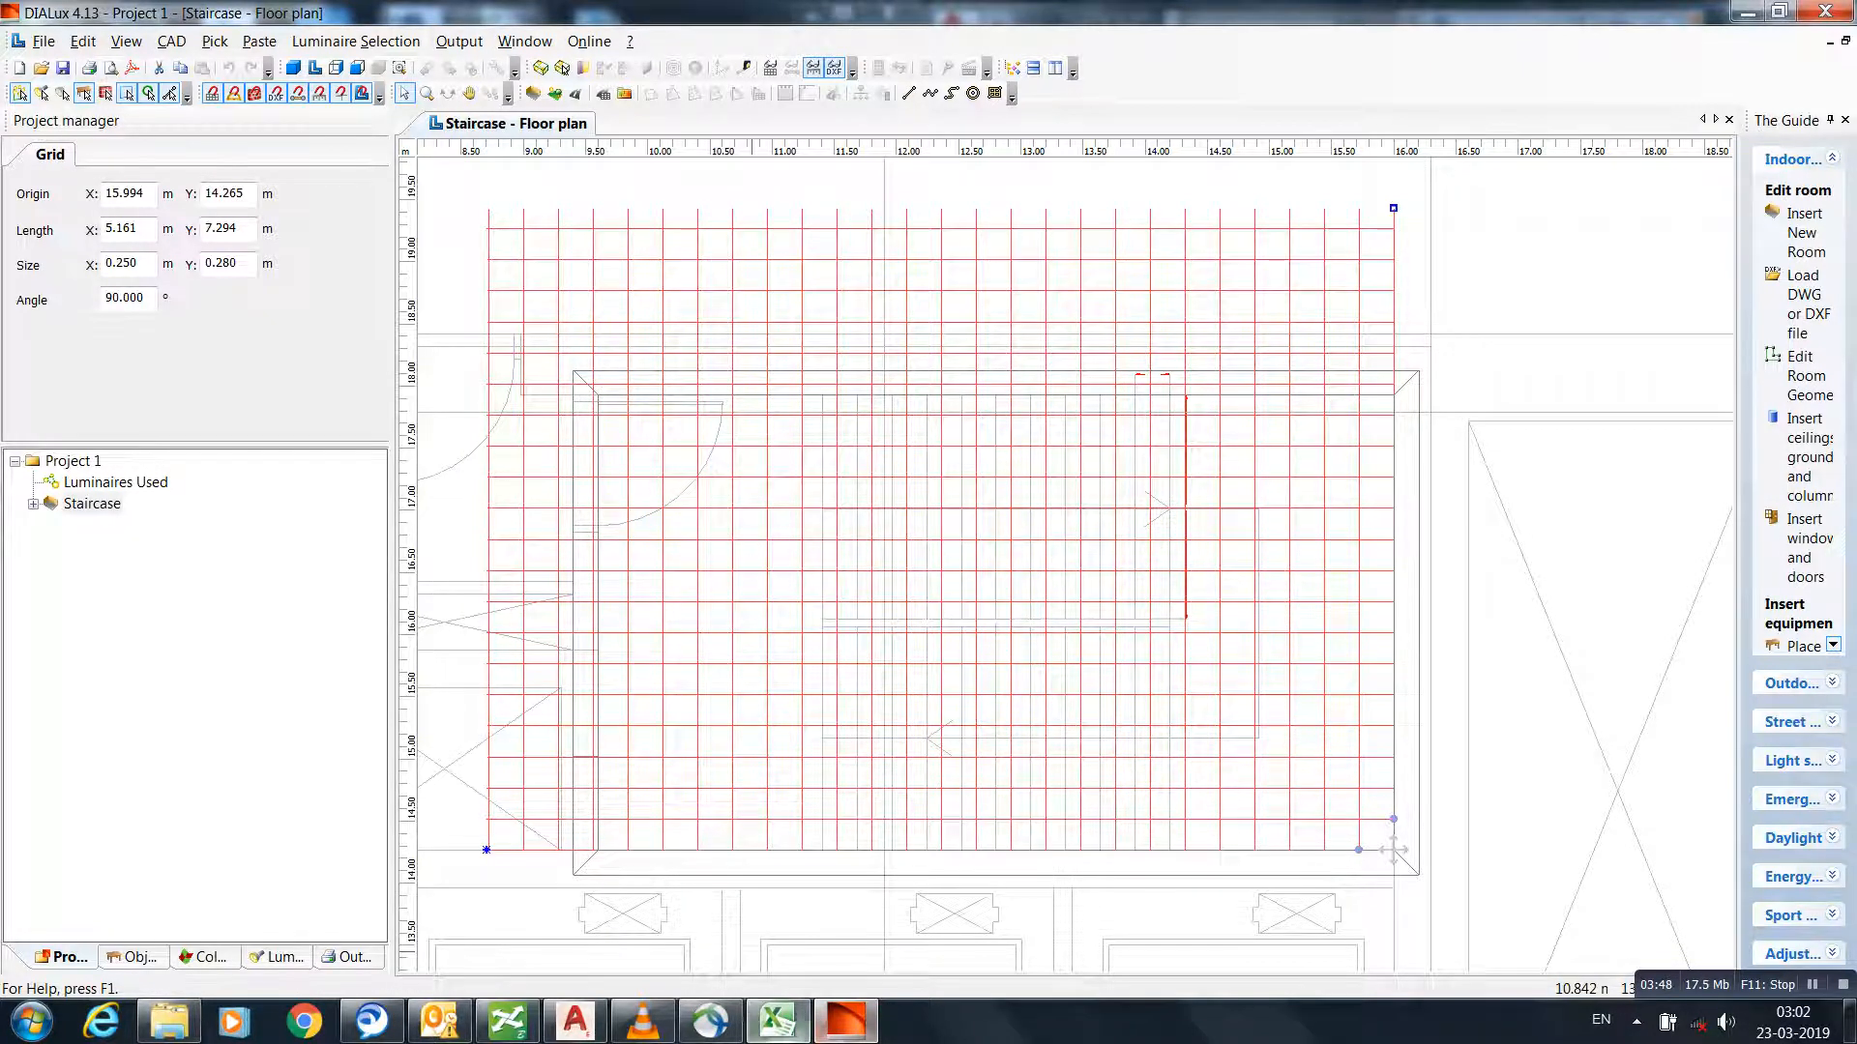
- Check the number of steps in the Excel table and return to the DIALux floor plan
click(778, 1020)
click(268, 236)
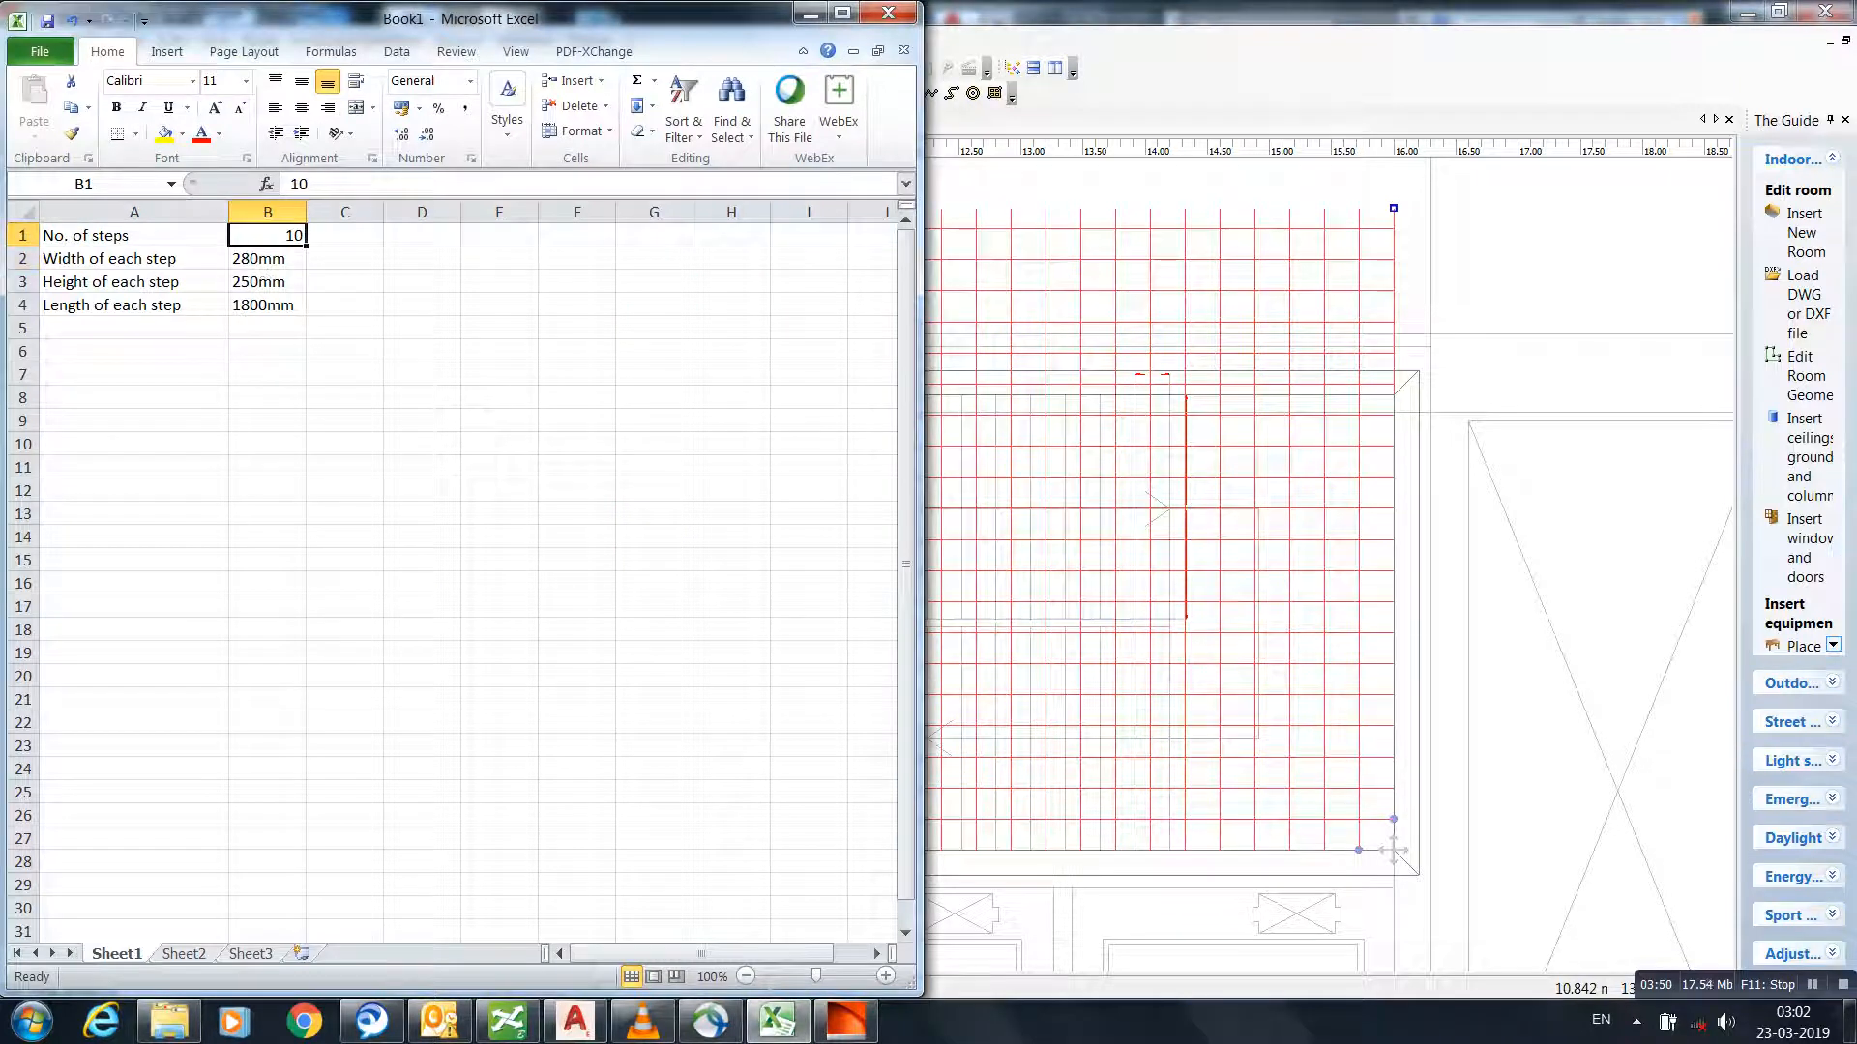
click(1257, 600)
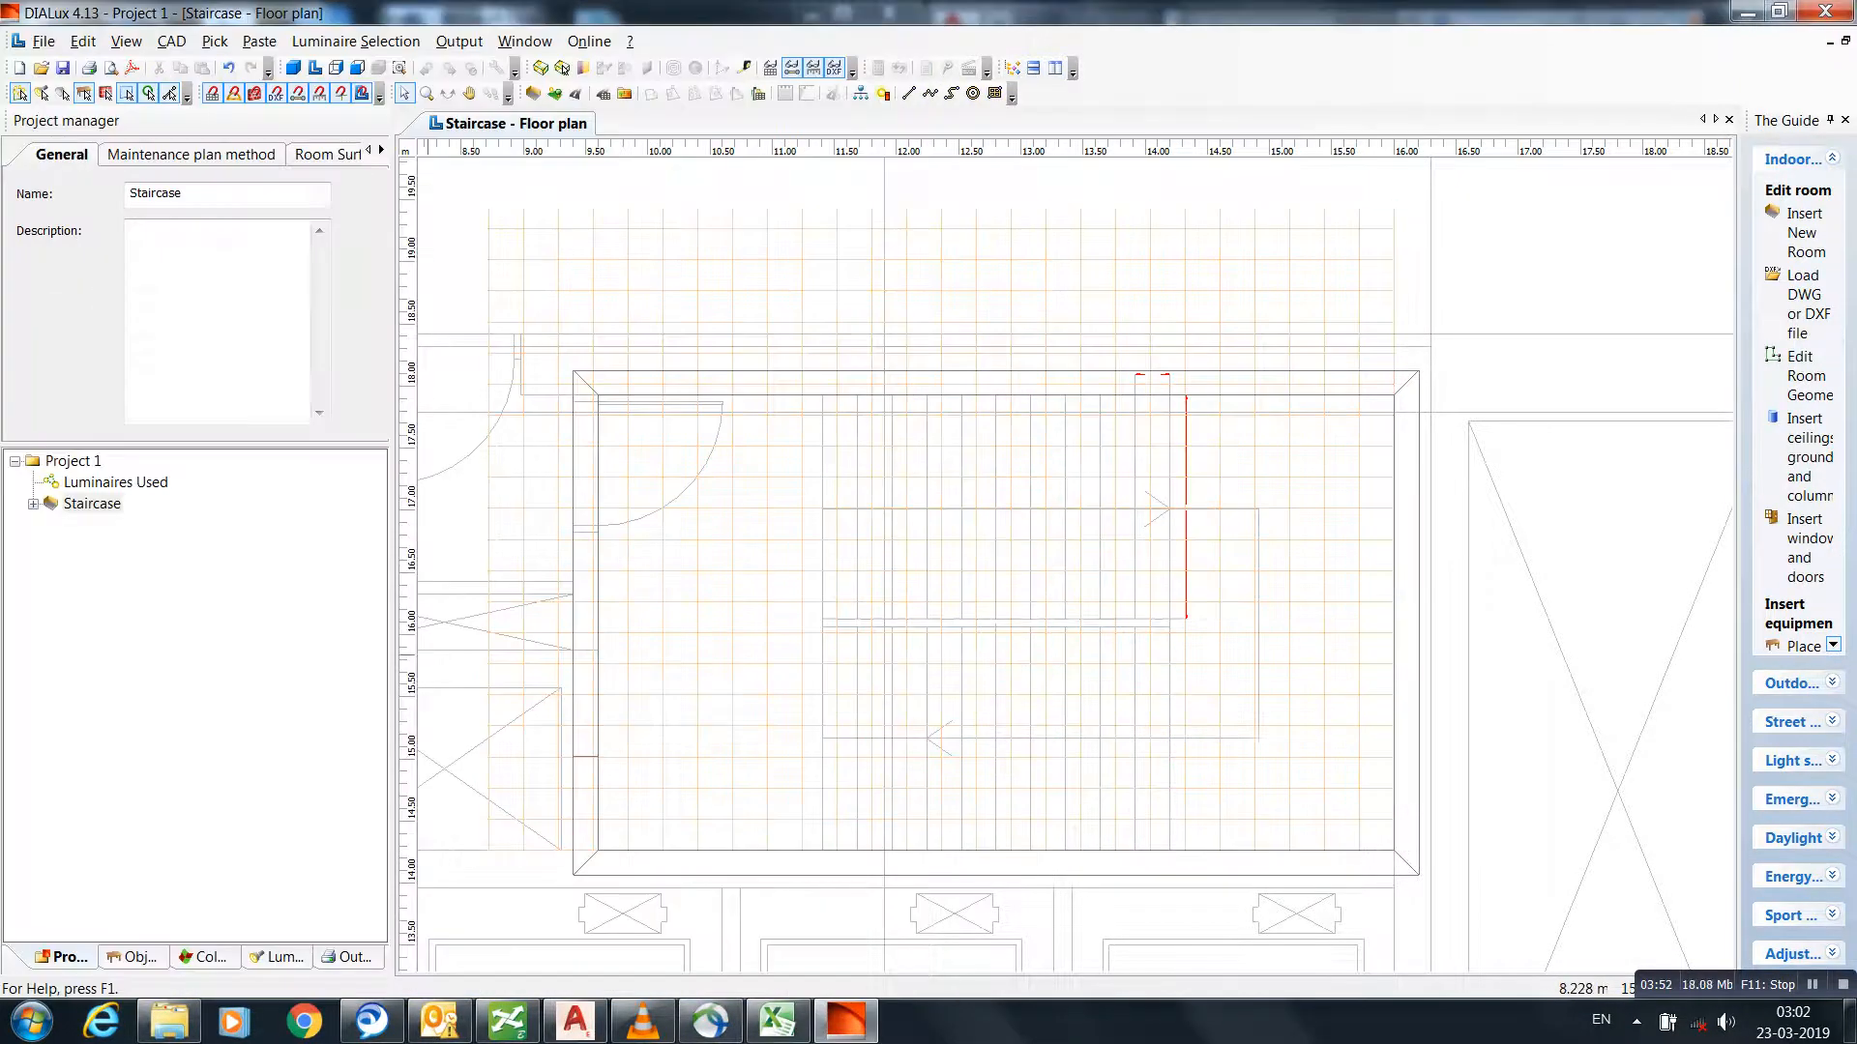
- Start a new extrusion volume from the standard elements
click(134, 957)
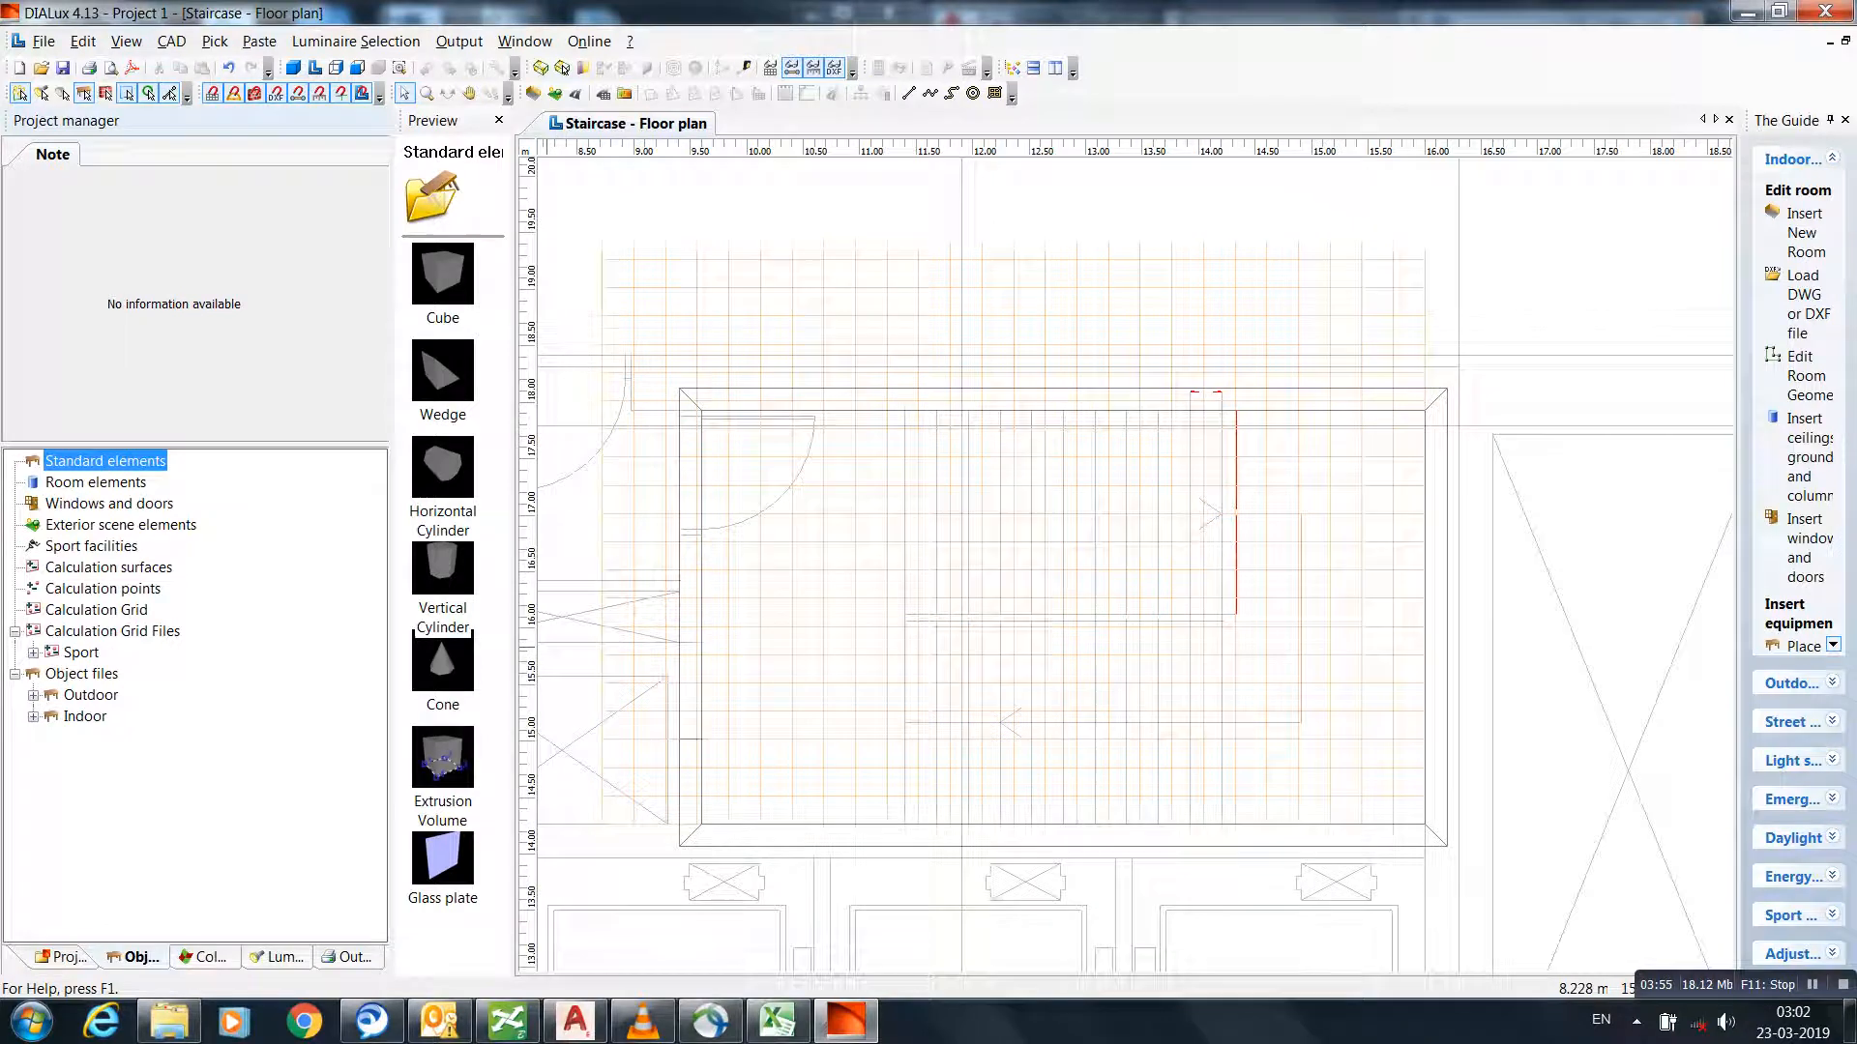
double_click(442, 758)
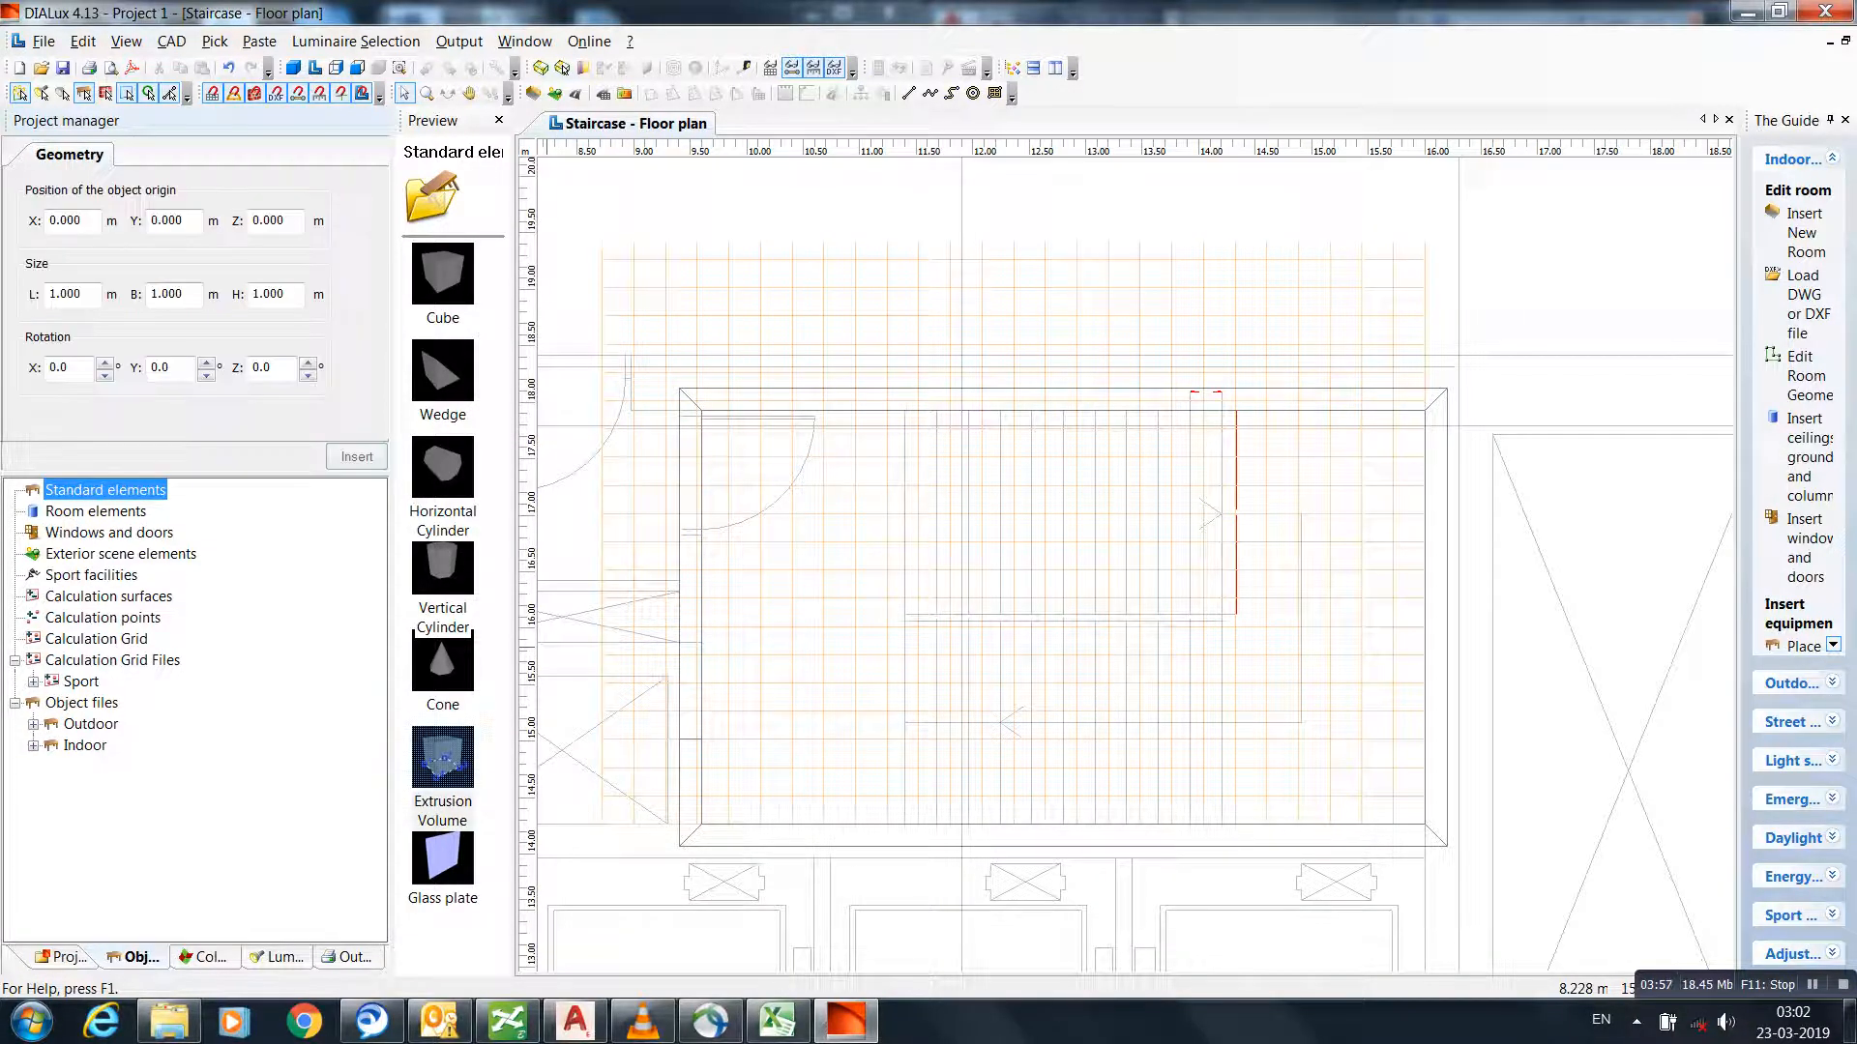
right_click(755, 718)
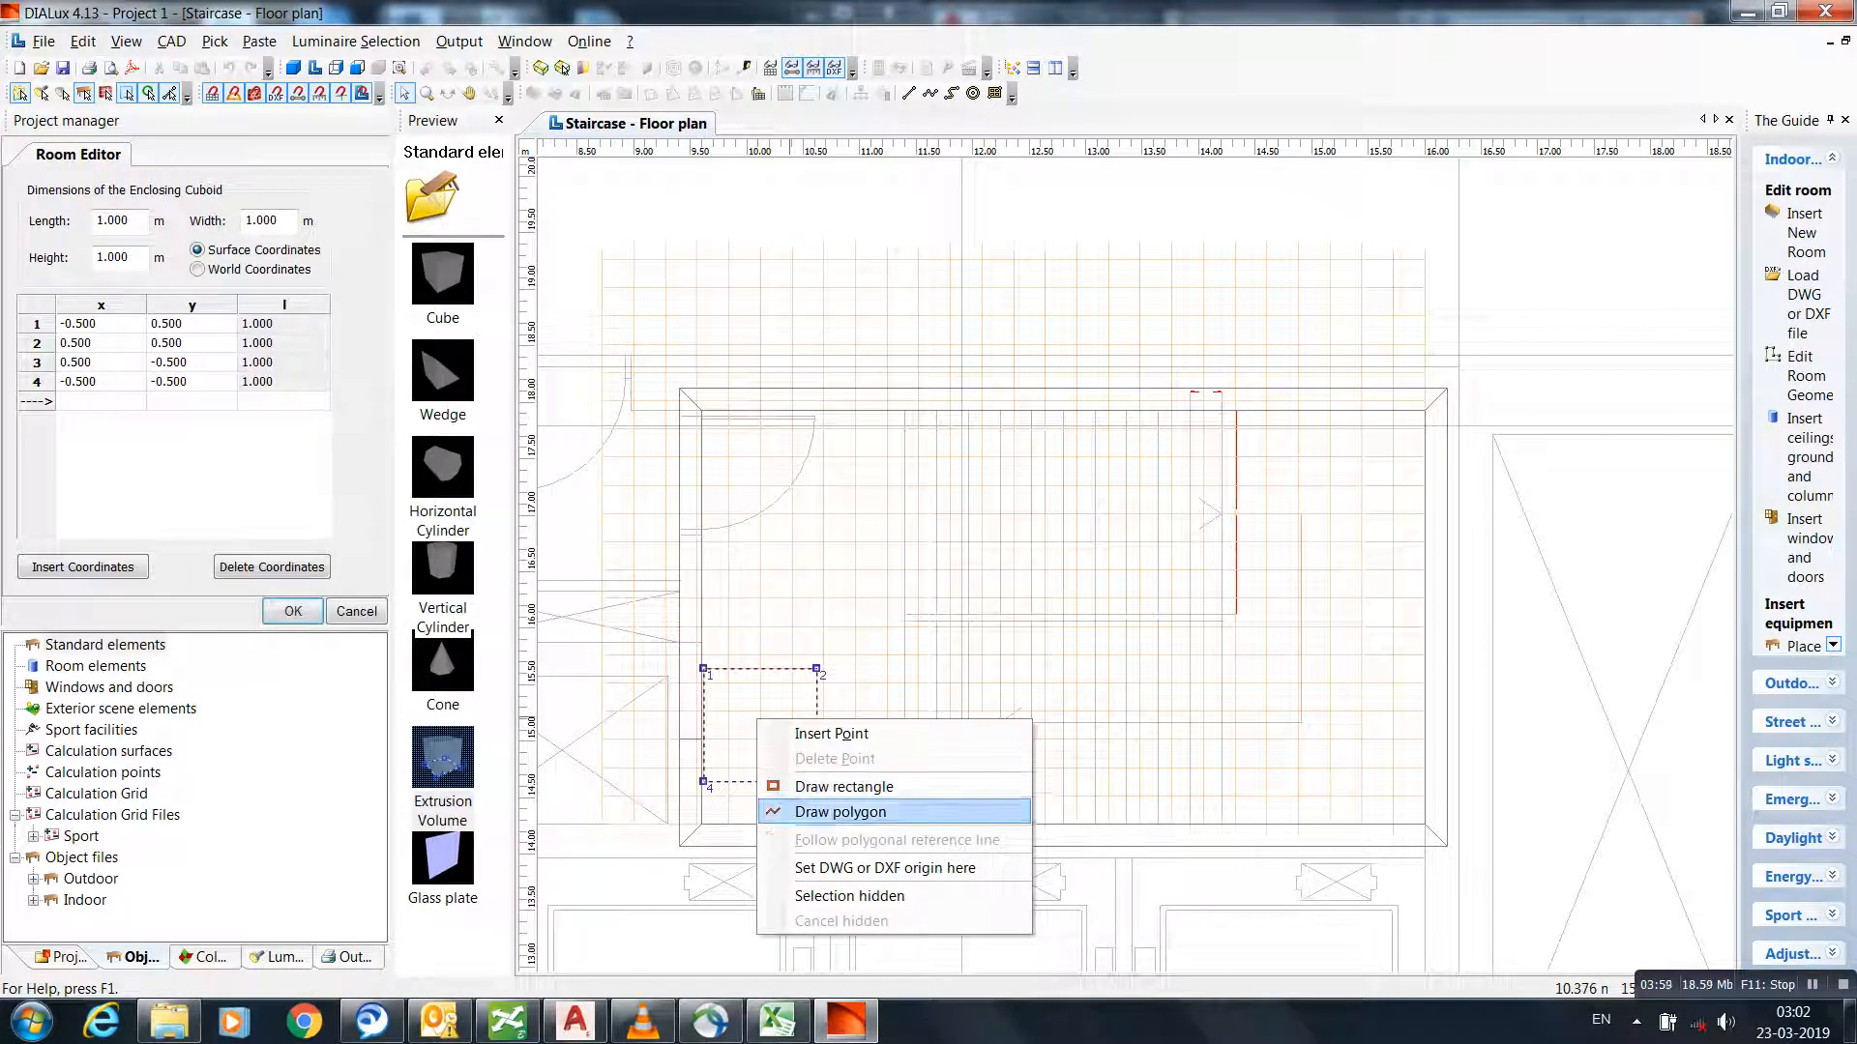
click(841, 813)
scroll(1334, 965, up, 2)
scroll(1112, 580, up, 6)
middle_drag(901, 764, 1548, 542)
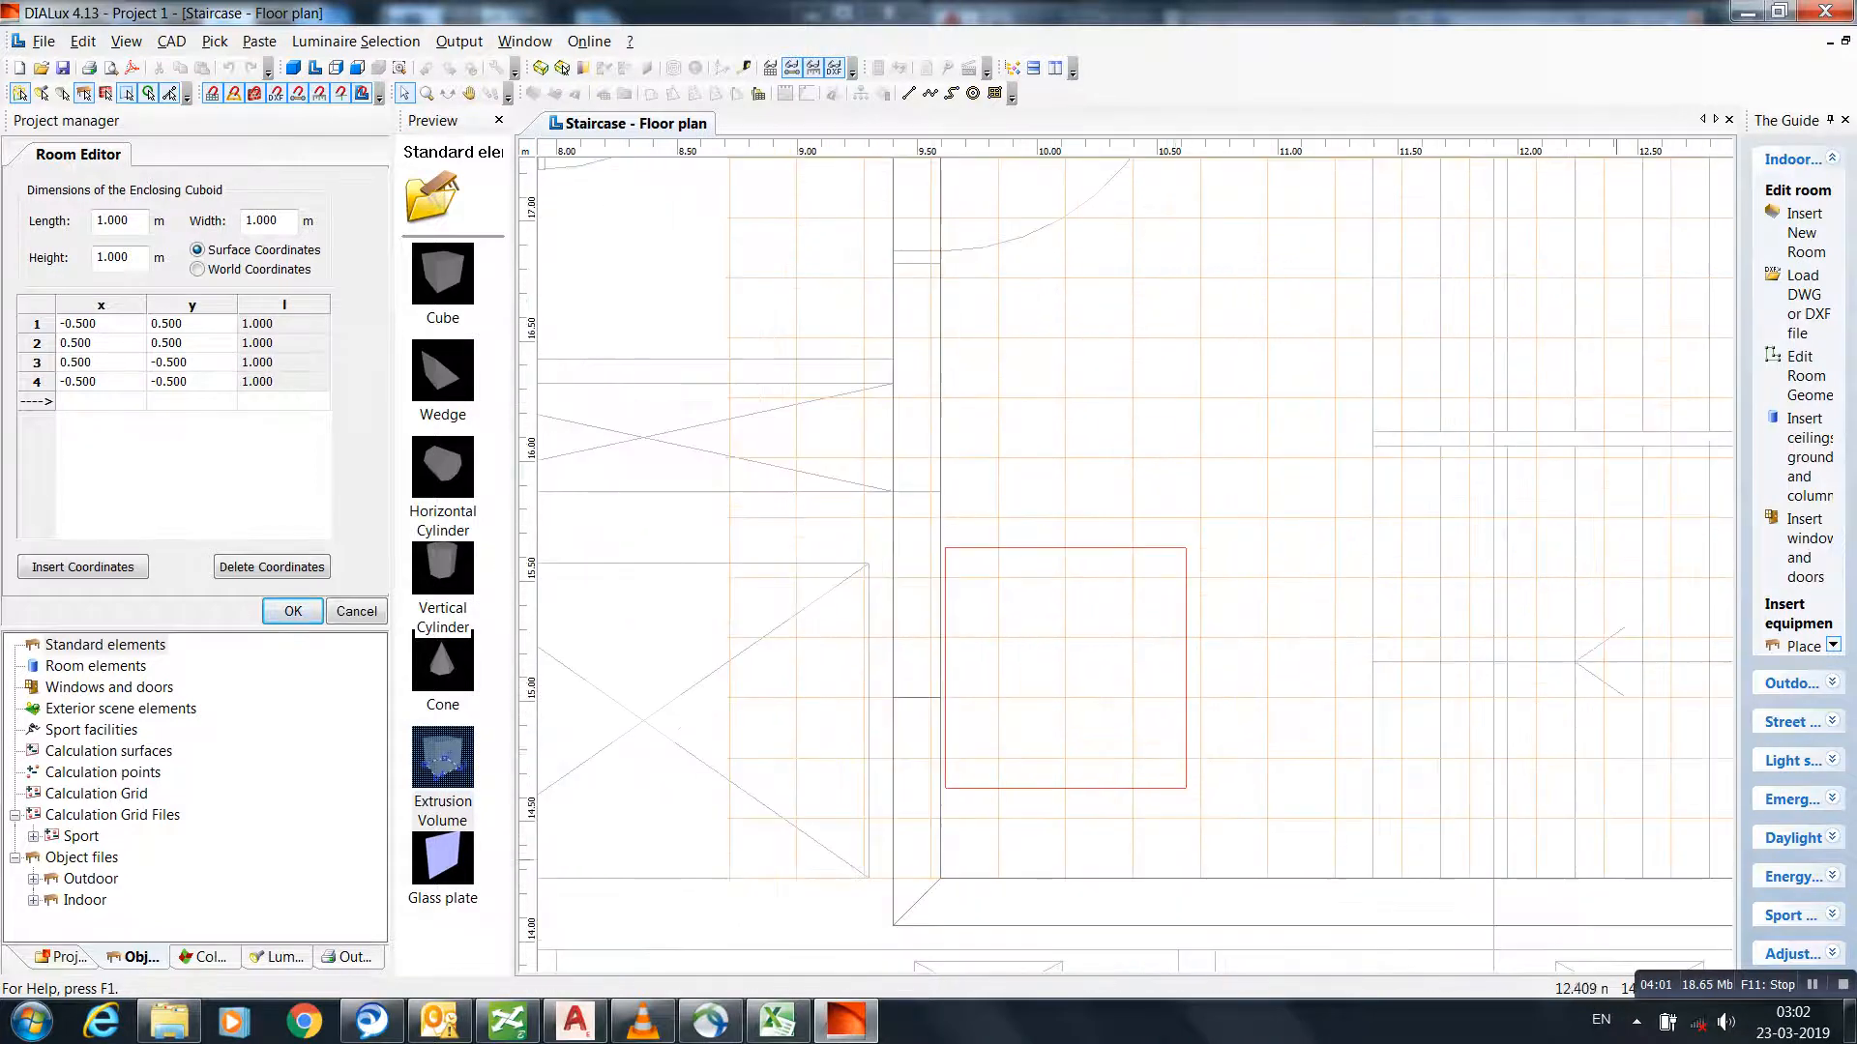
scroll(1079, 764, up, 1)
middle_drag(1080, 764, 1042, 713)
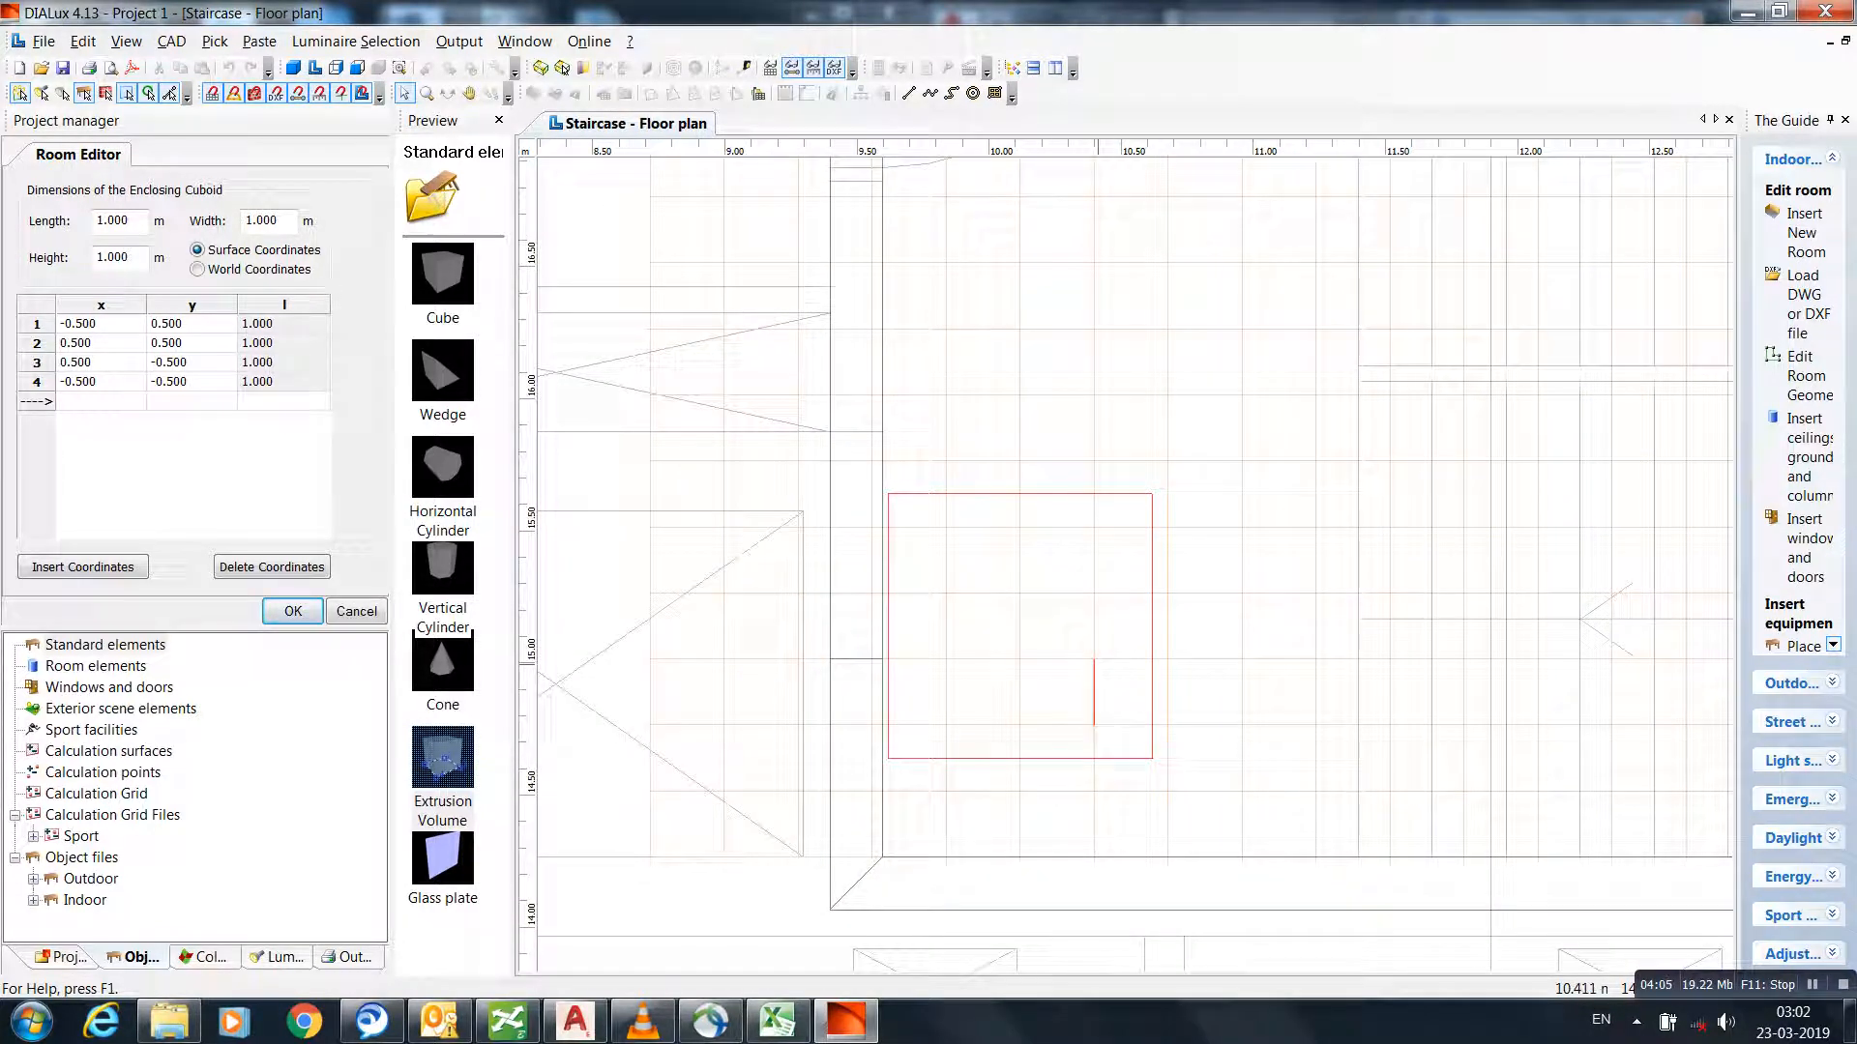
key(Escape)
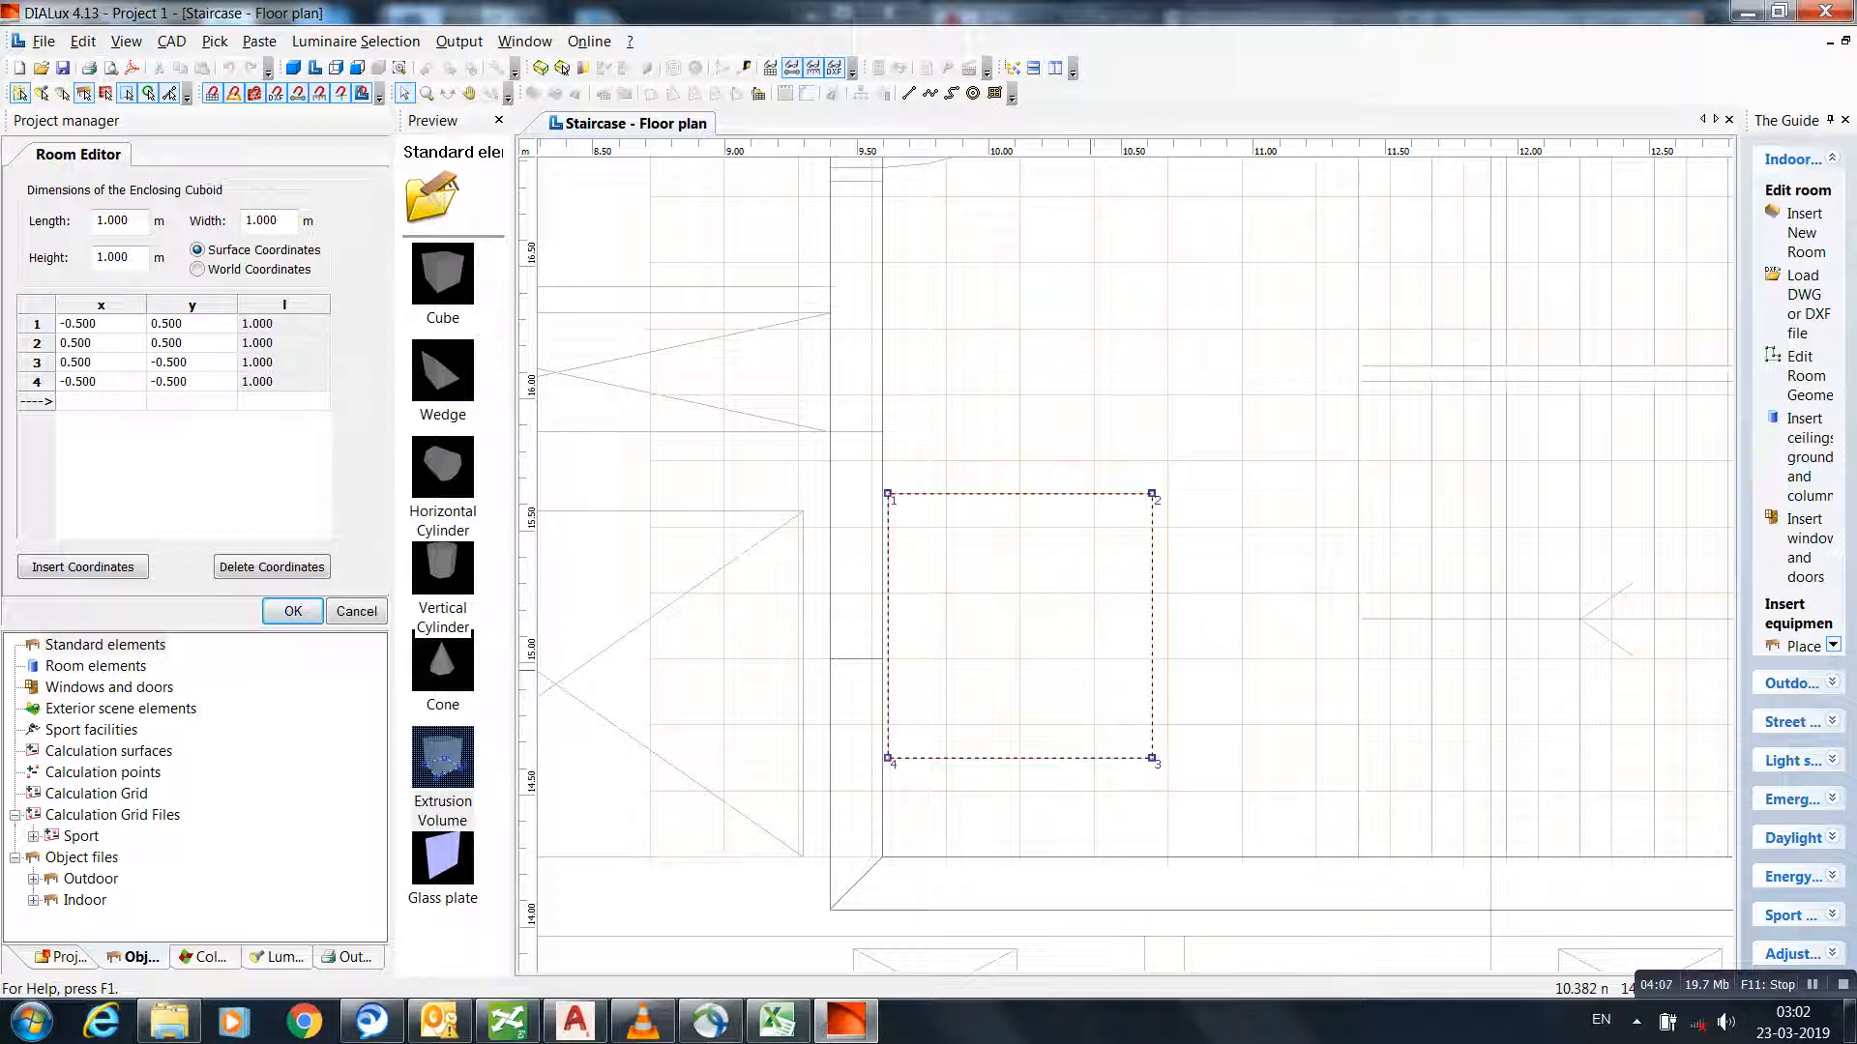
- Begin the extrusion polygon near the stairwell's left wall, tracing the first five steps along the grid, each 0.250 m high and 0.280 m wide
right_click(1091, 670)
click(1109, 761)
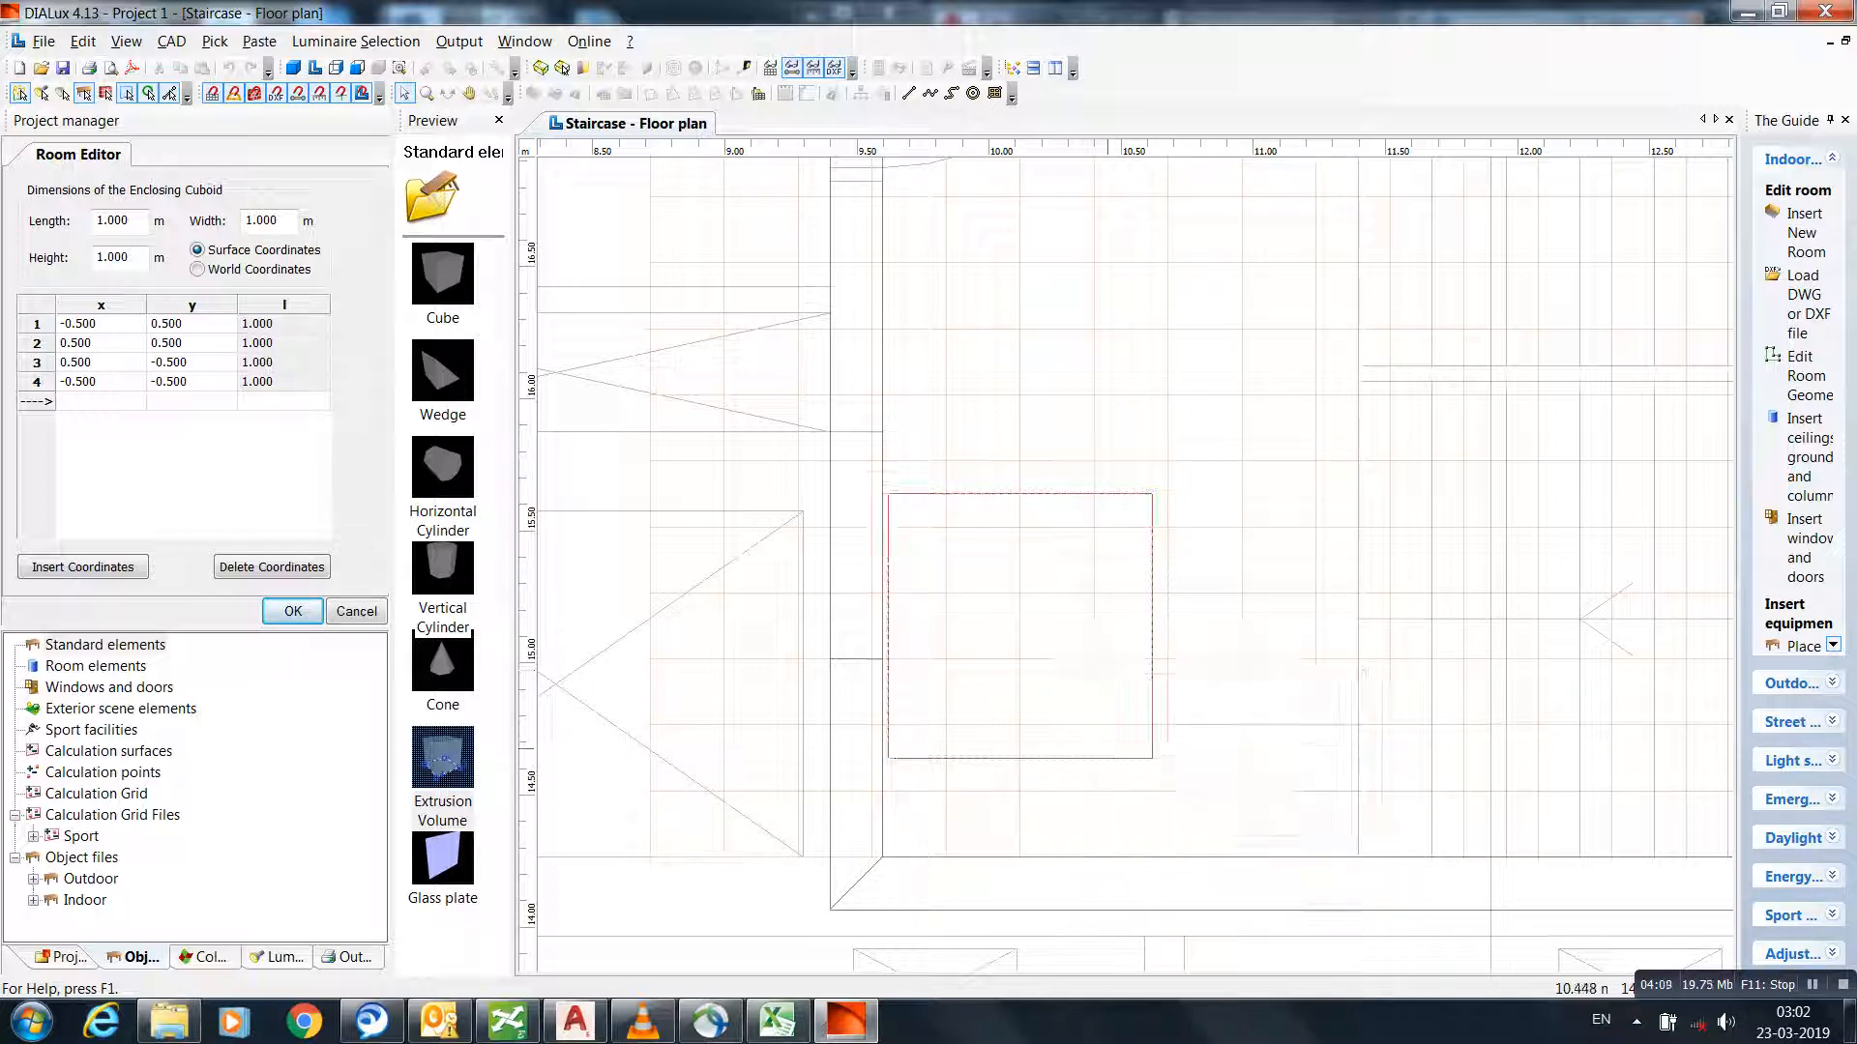
click(1093, 723)
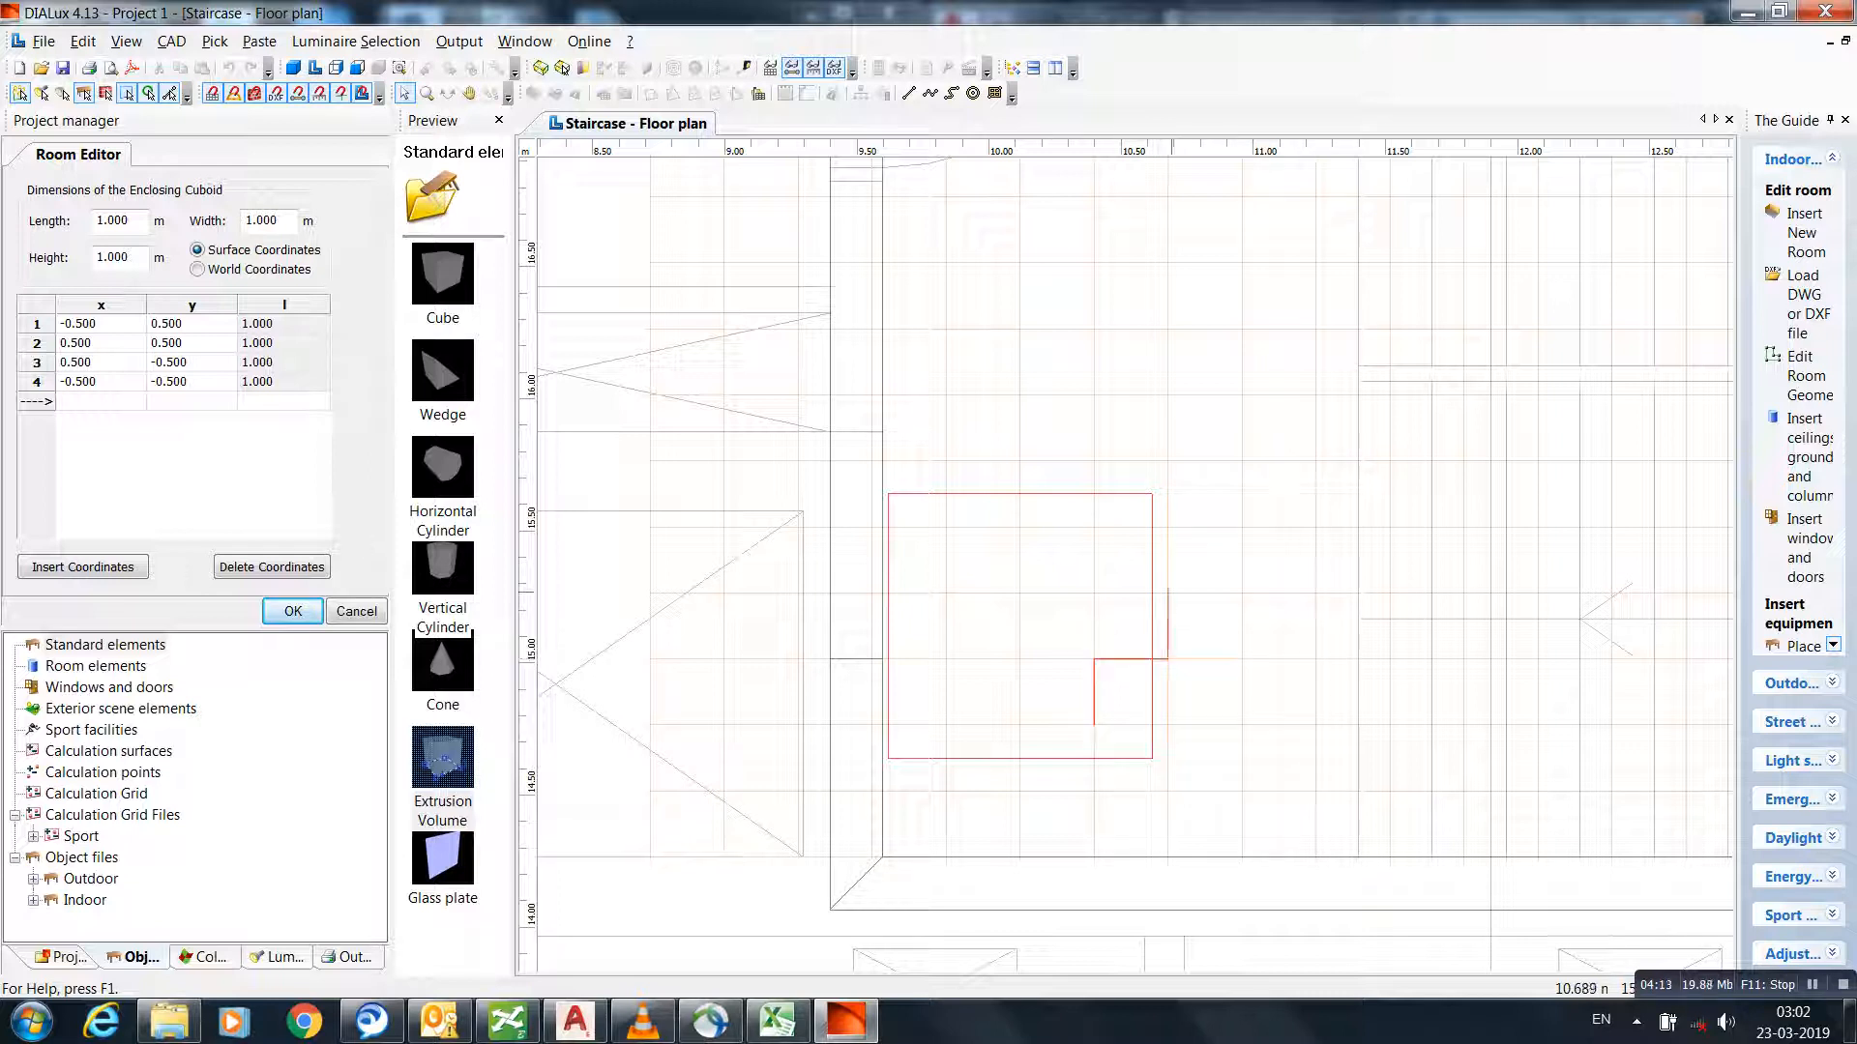
click(1167, 593)
click(1242, 593)
click(1242, 527)
scroll(1315, 527, up, 4)
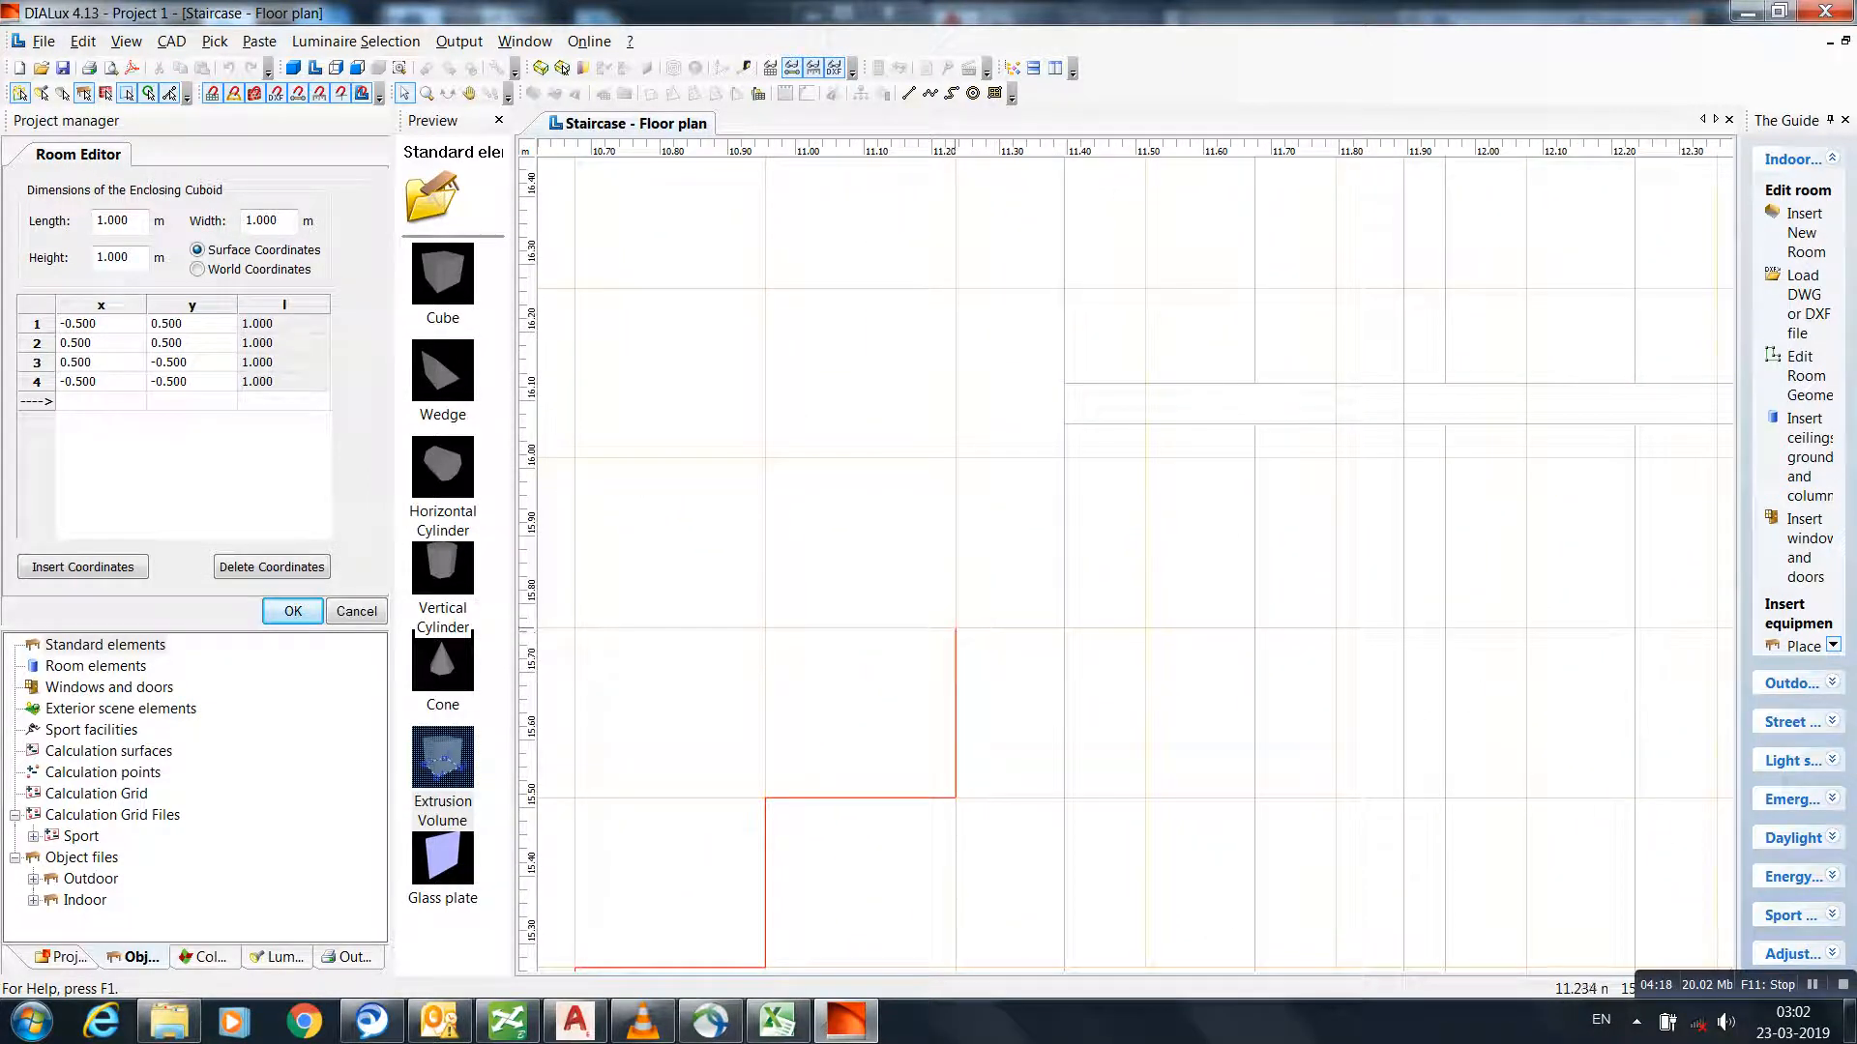
click(955, 629)
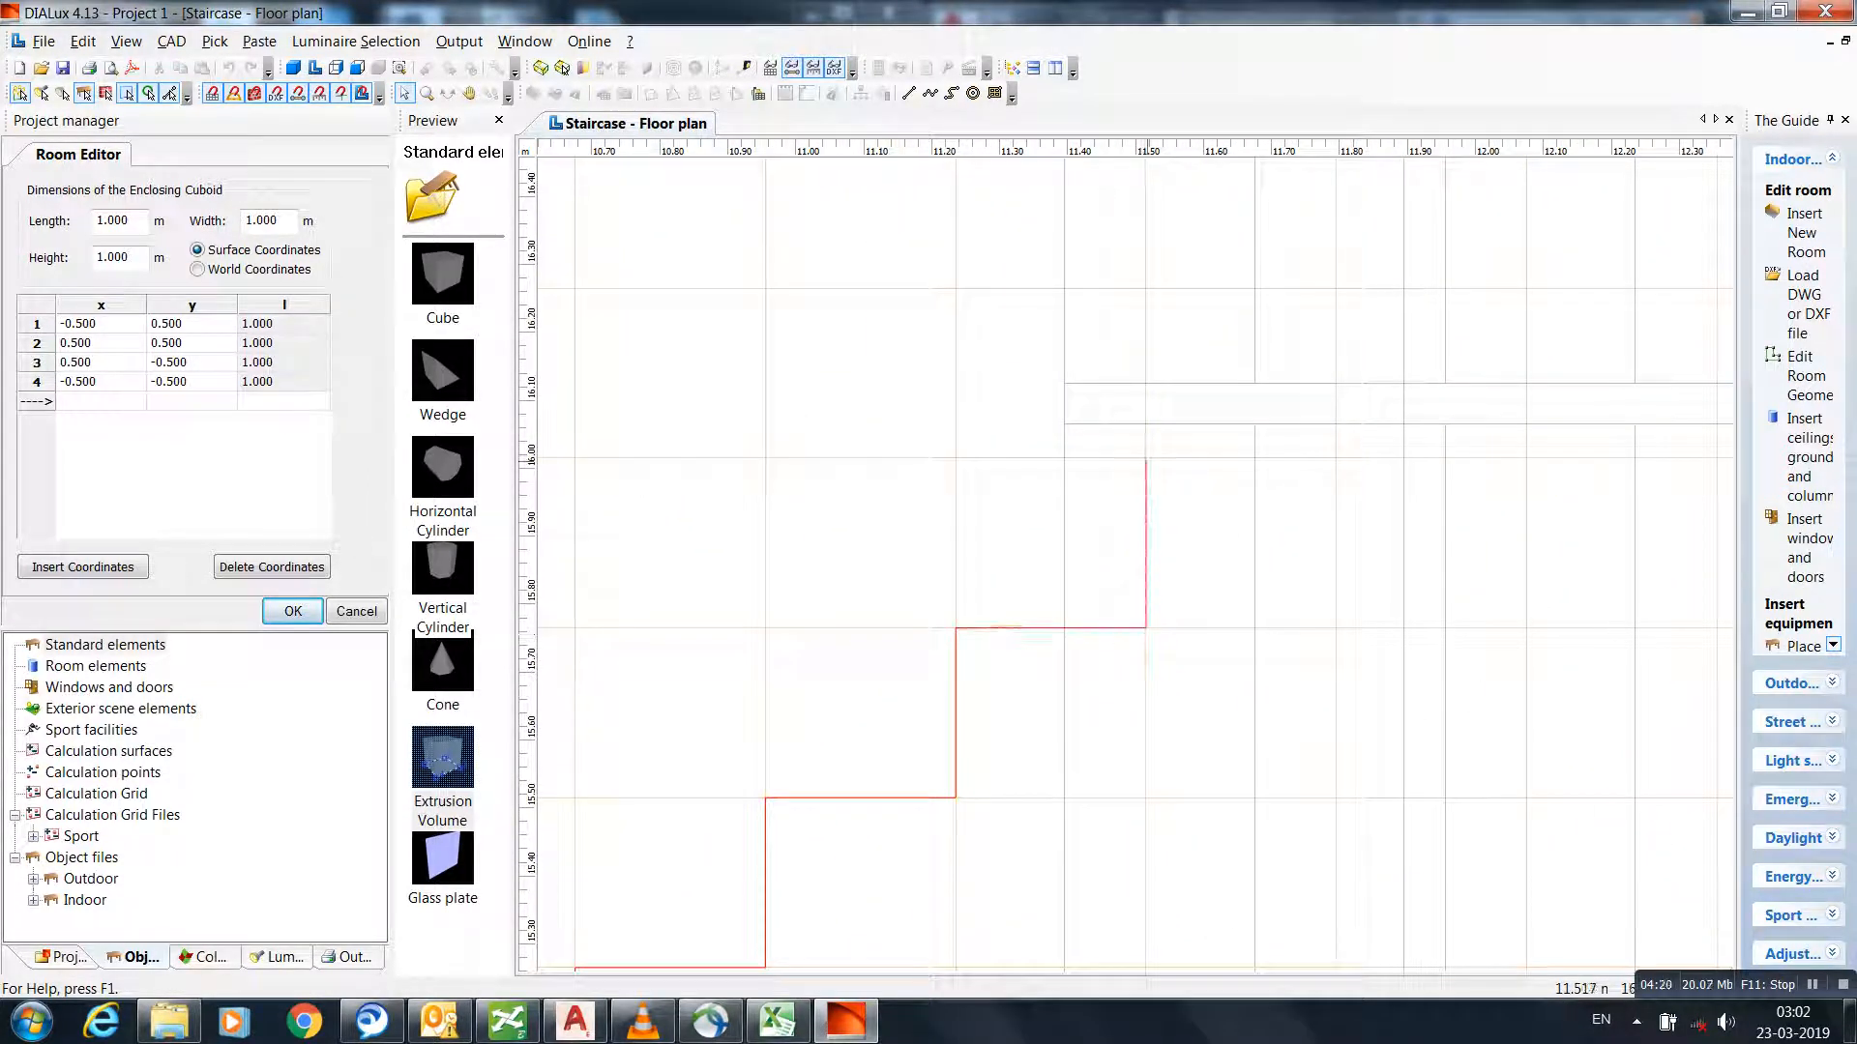
click(1146, 458)
click(1338, 458)
- Continue the stair profile up the grid with five more steps of 0.250 by 0.280 m, ending with the tenth tread
click(1169, 525)
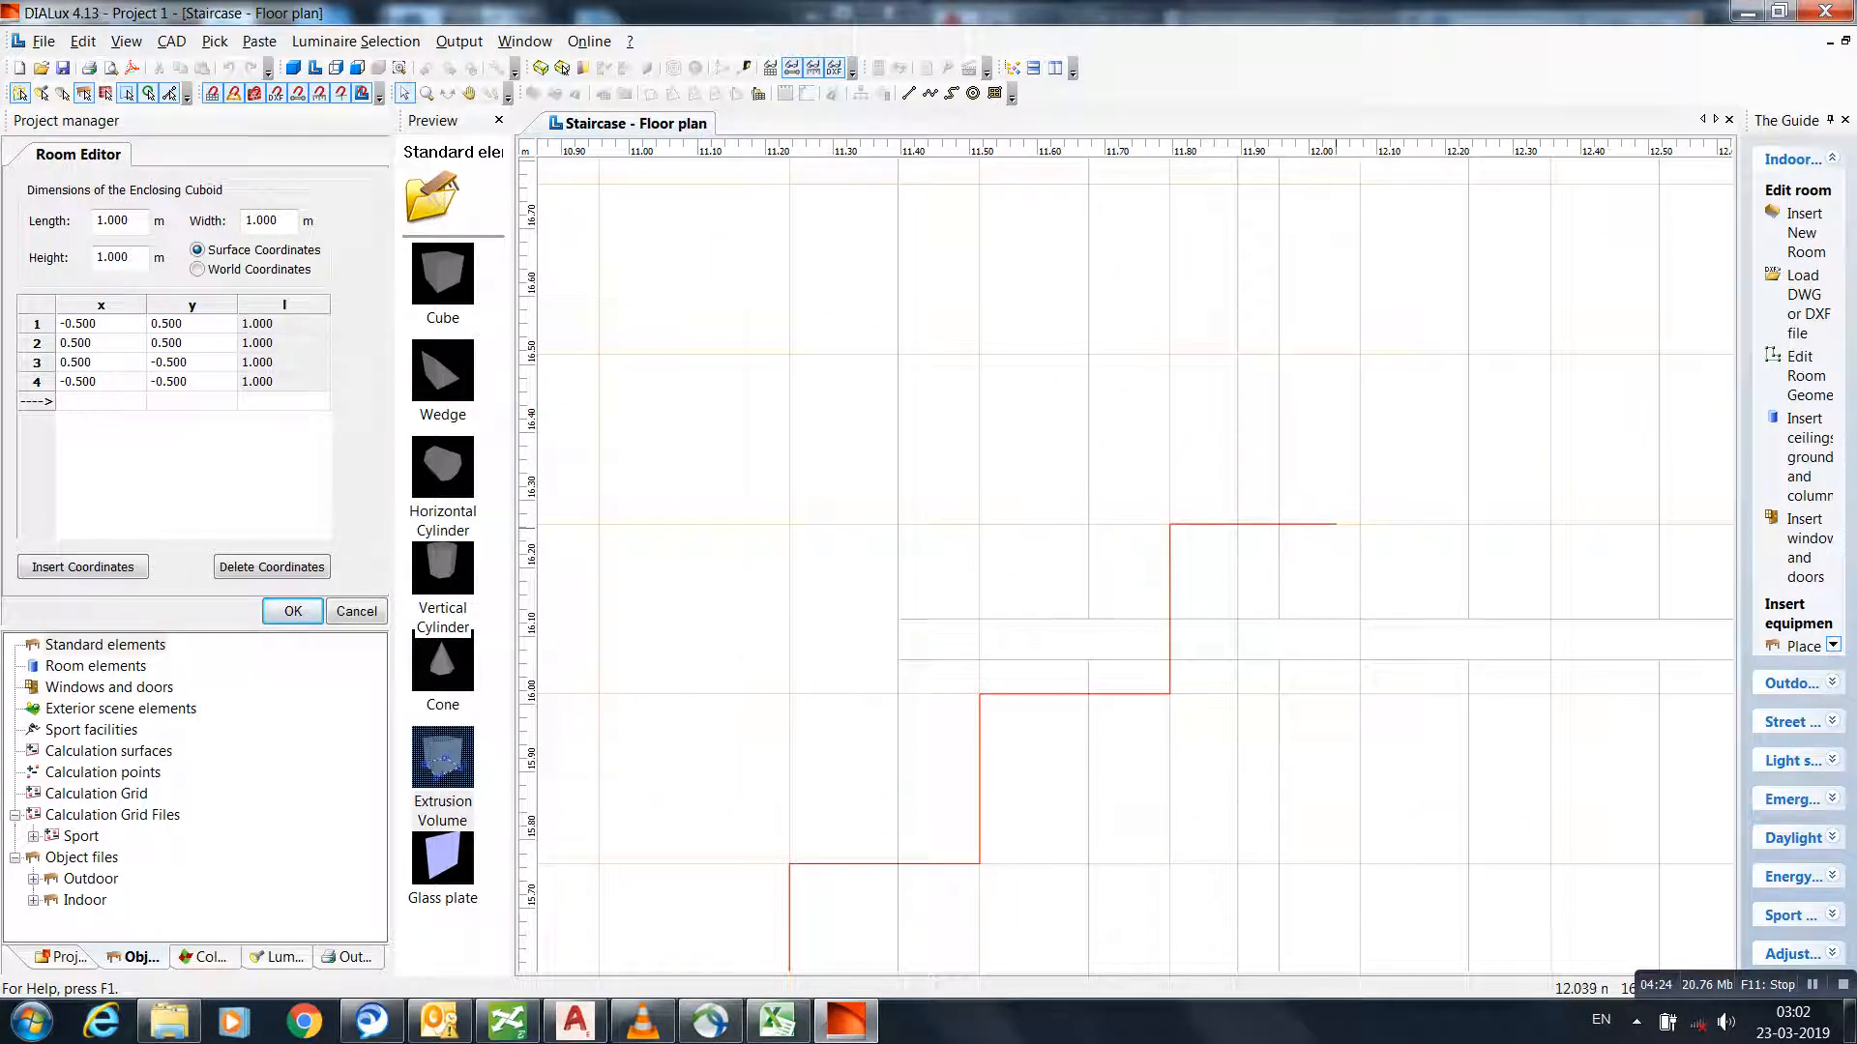
click(1361, 525)
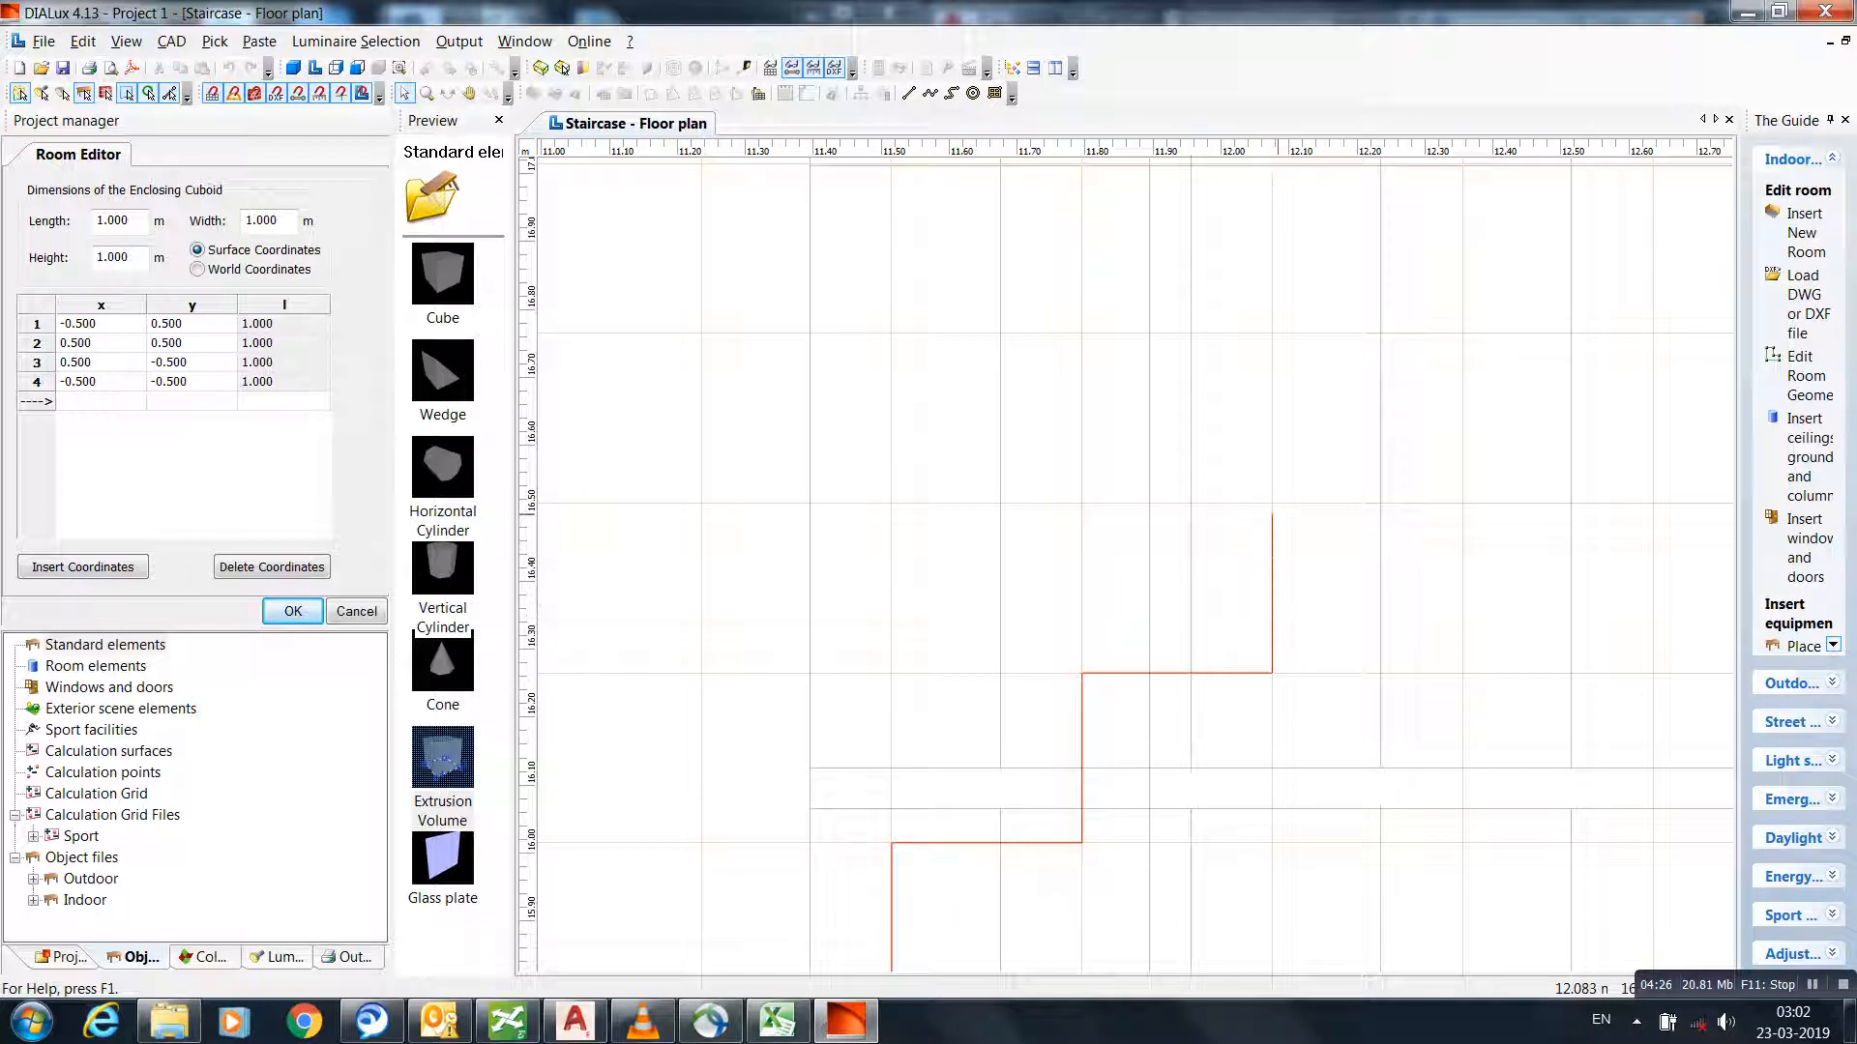
click(1272, 502)
click(1462, 503)
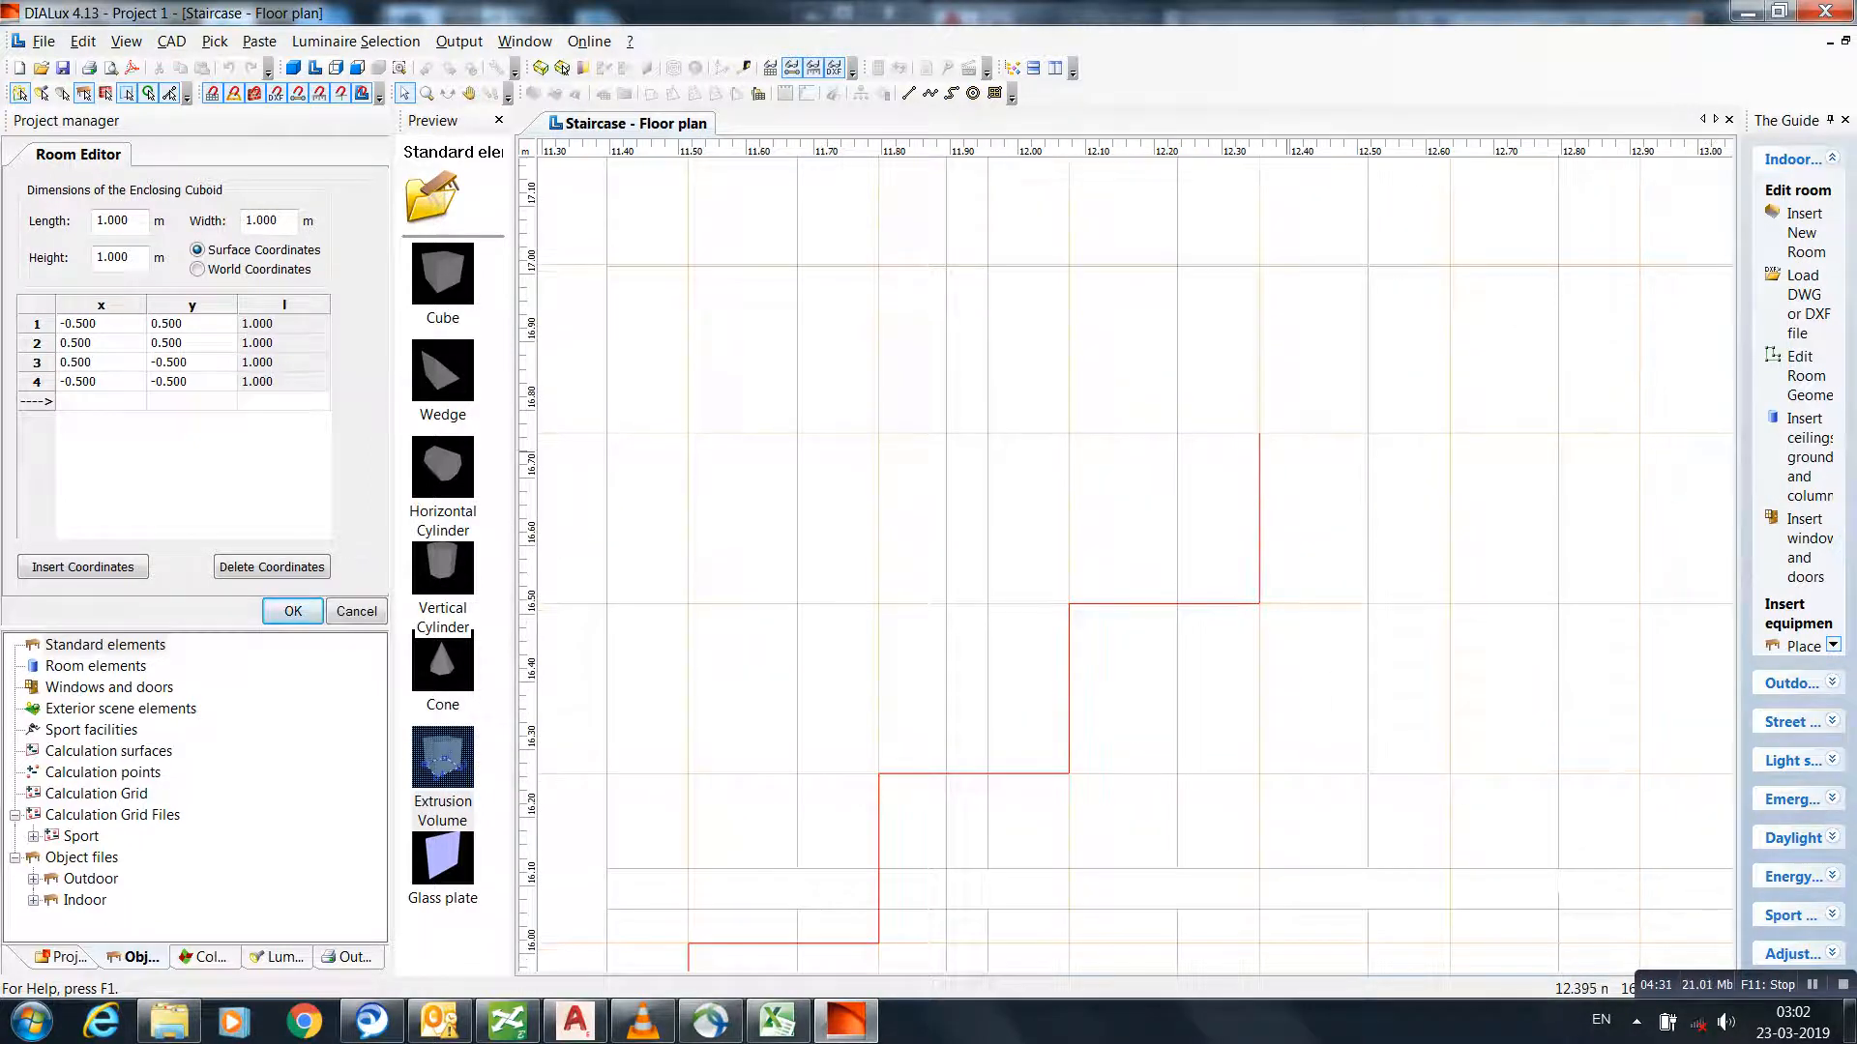
click(1259, 433)
click(1448, 433)
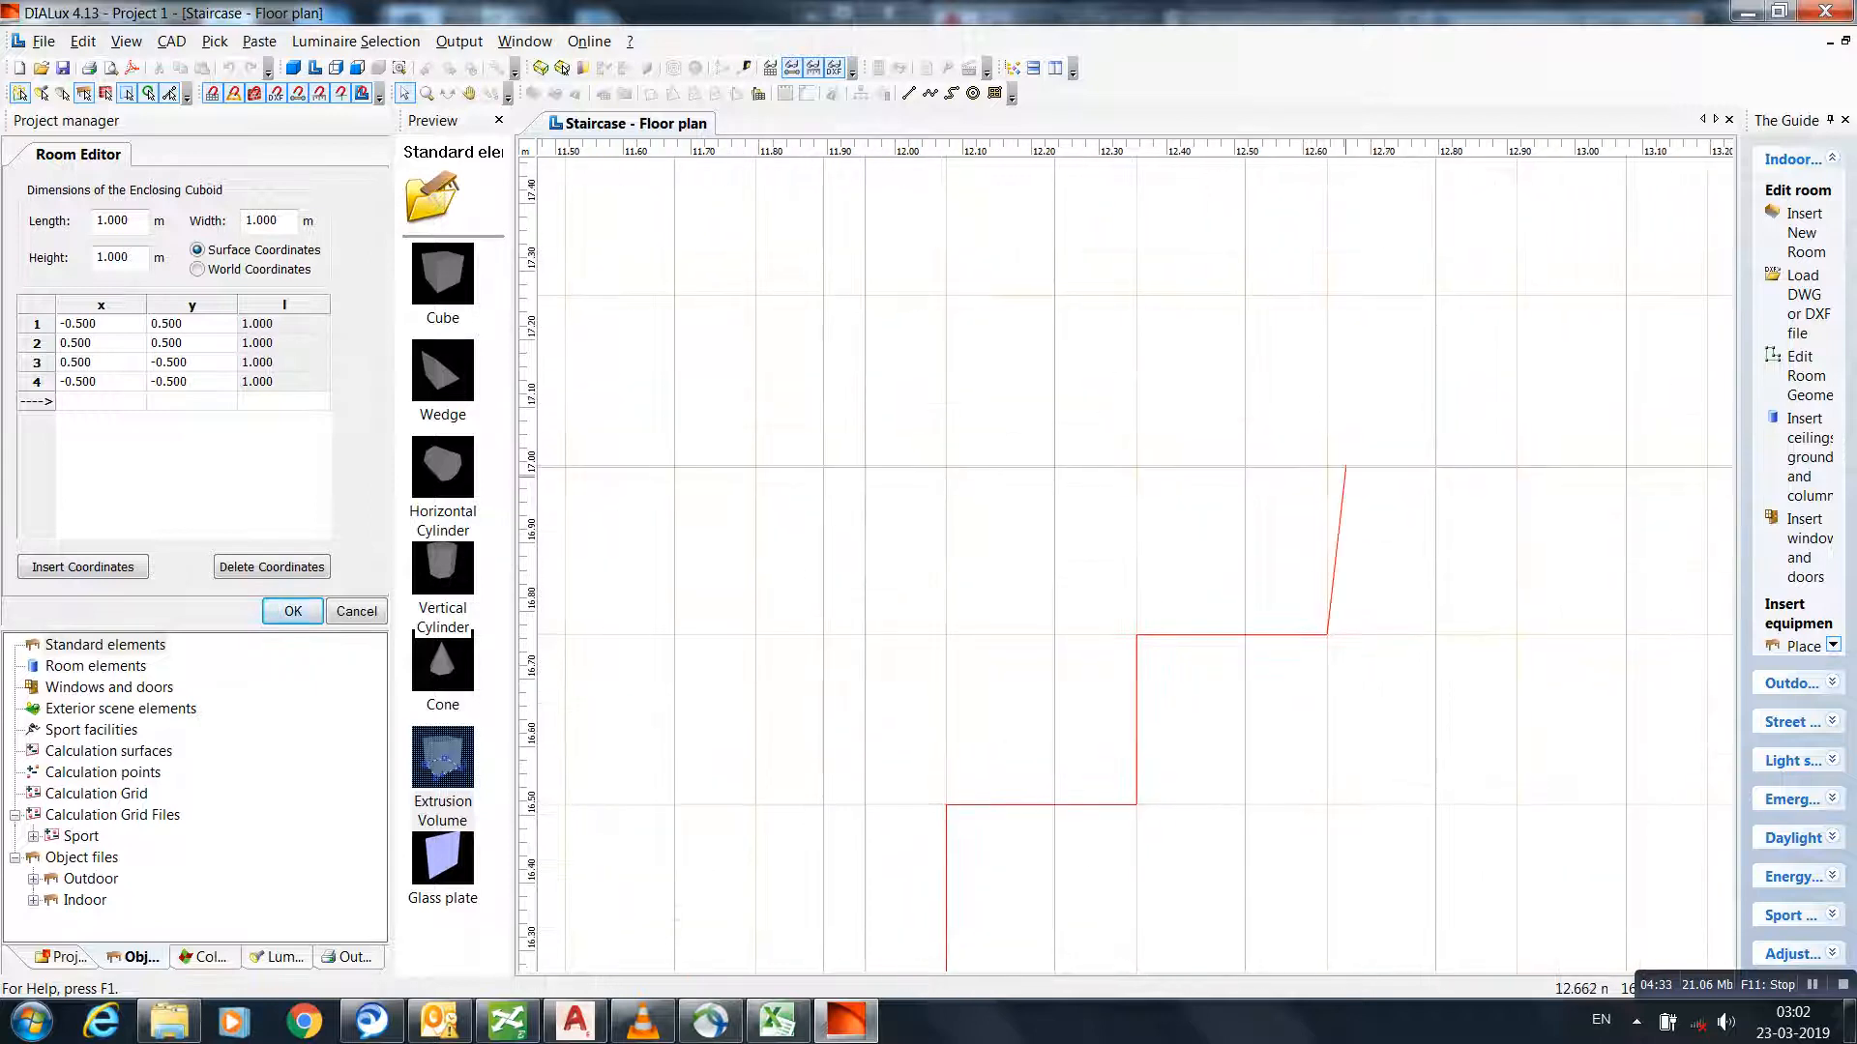
click(1327, 467)
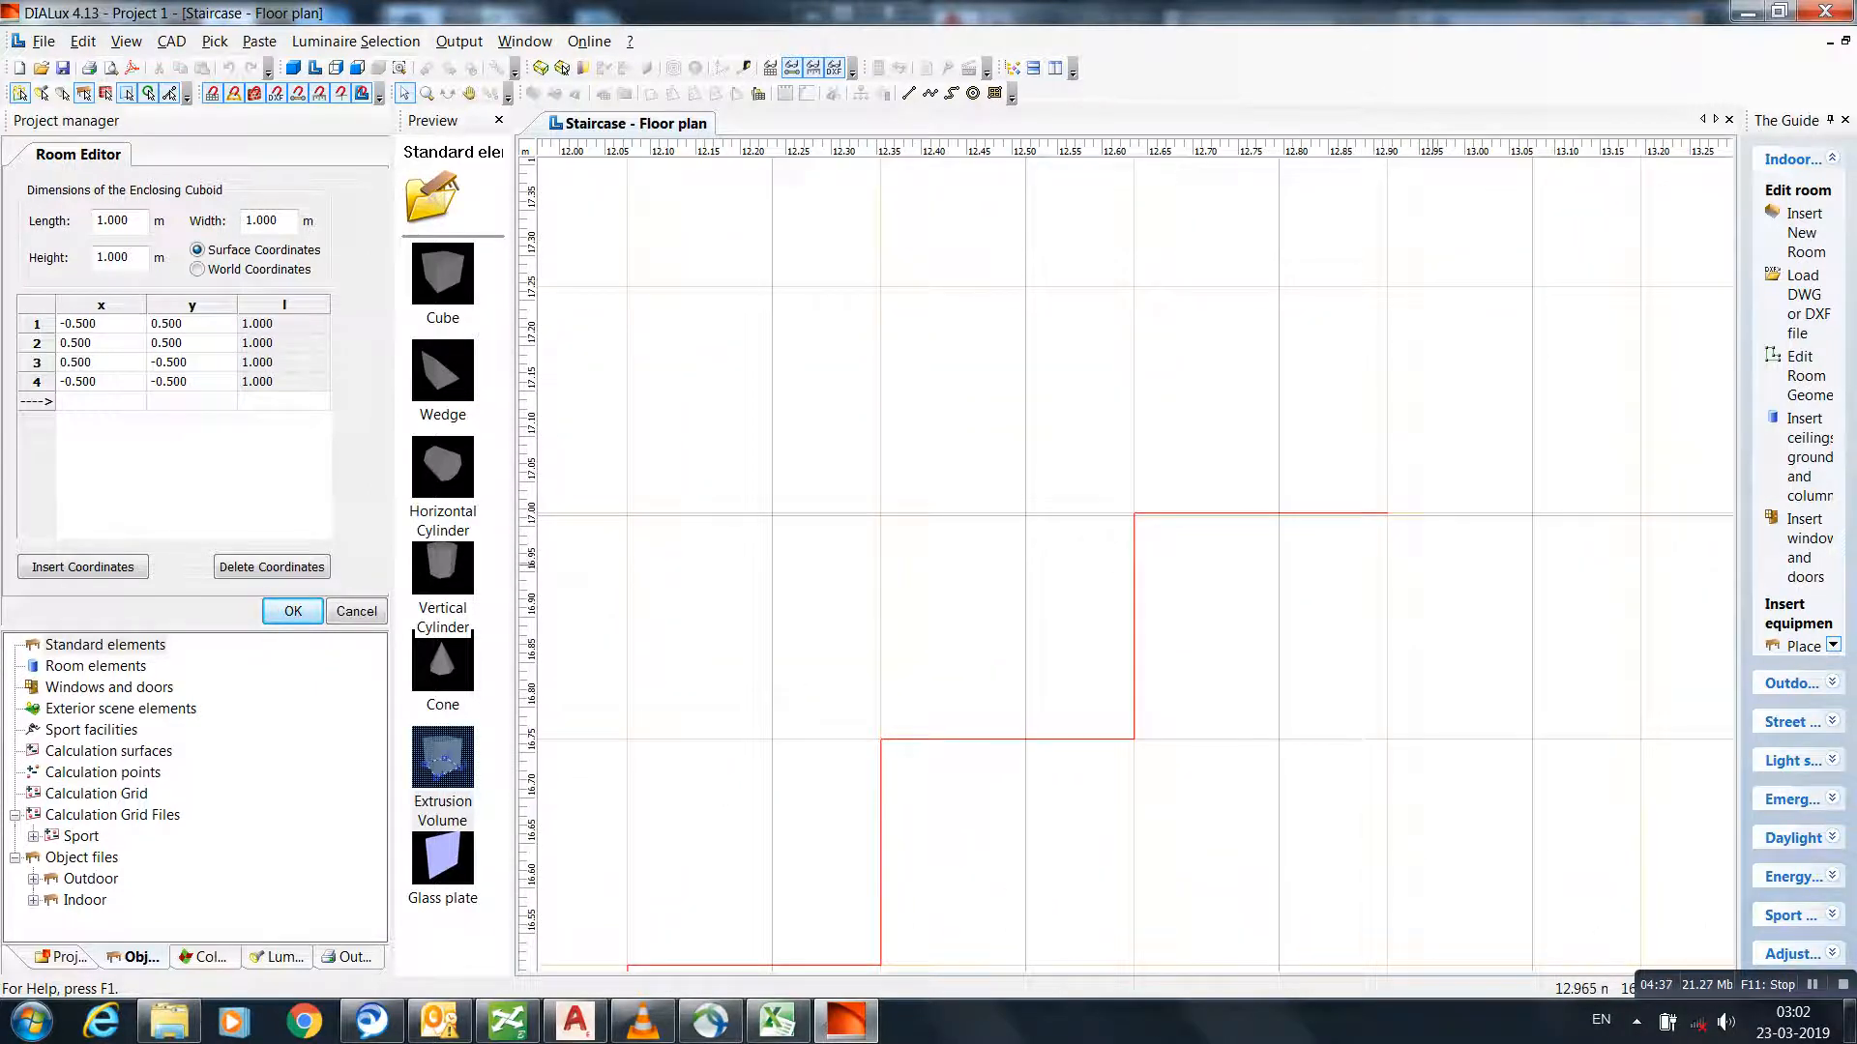
click(1387, 514)
click(1257, 423)
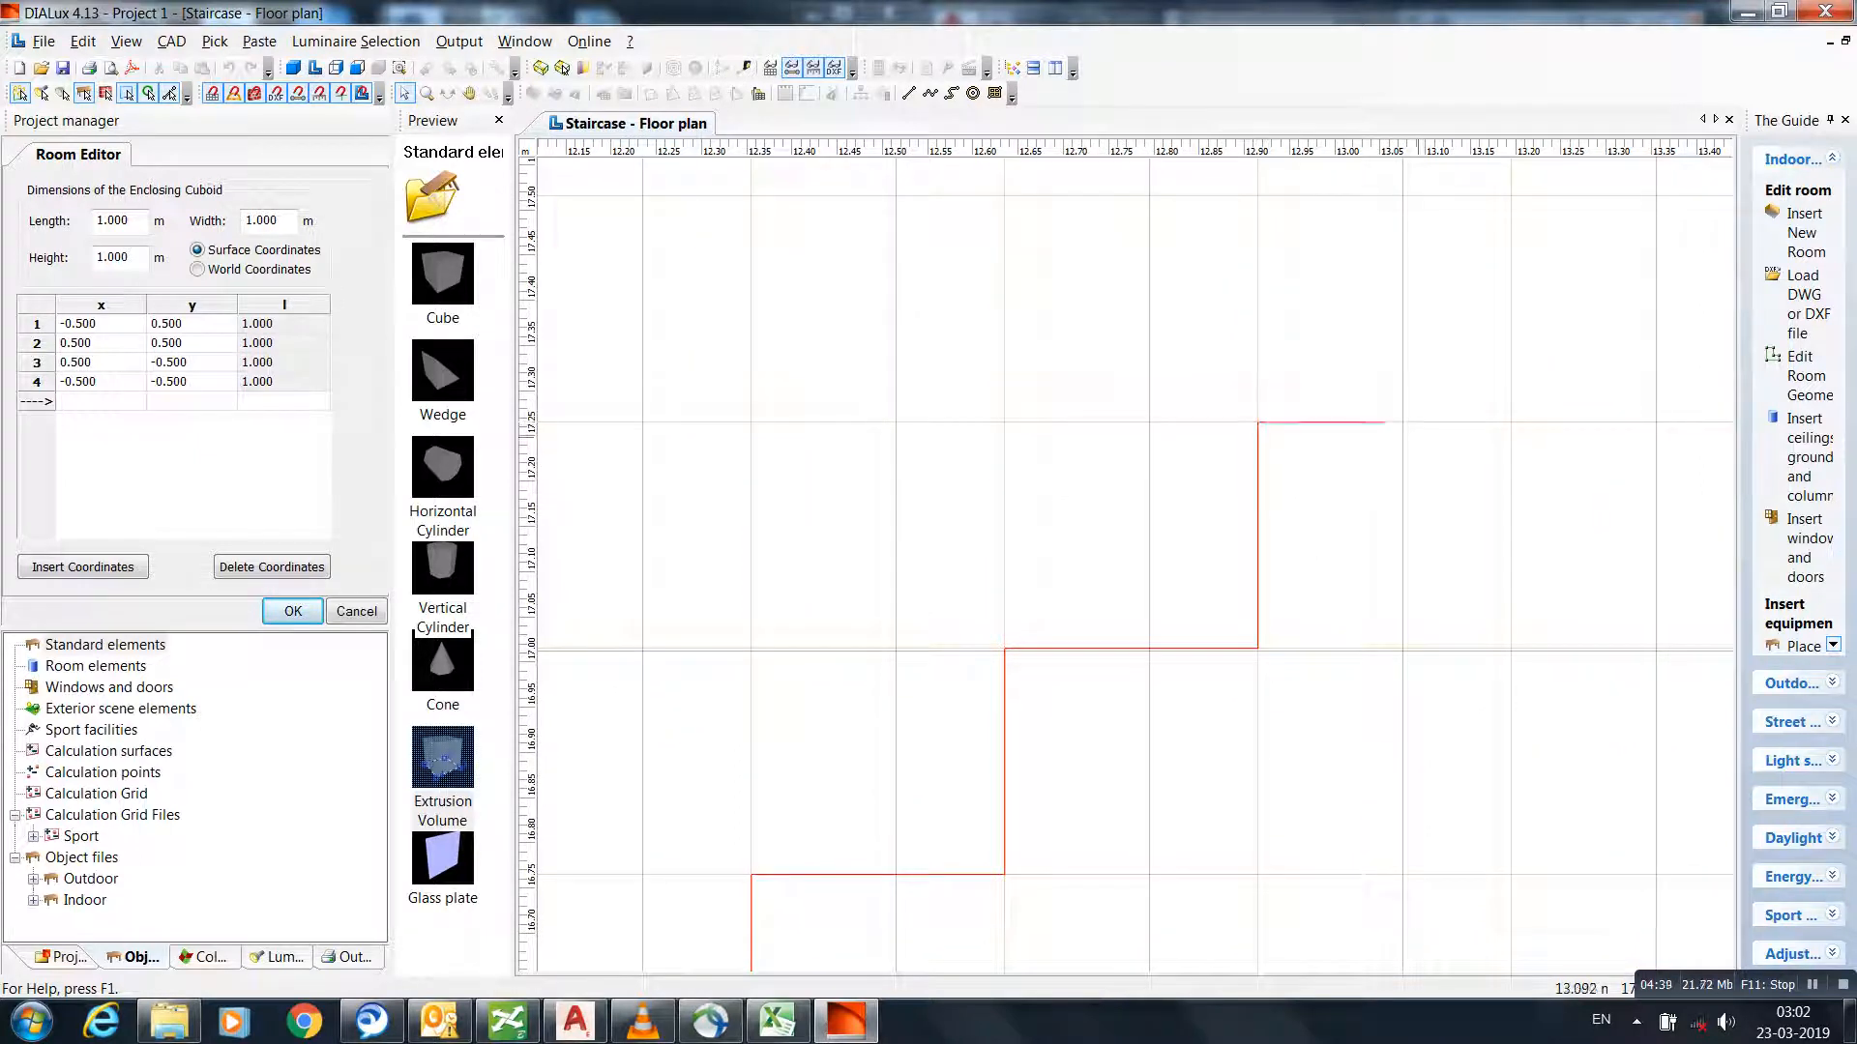
click(1511, 422)
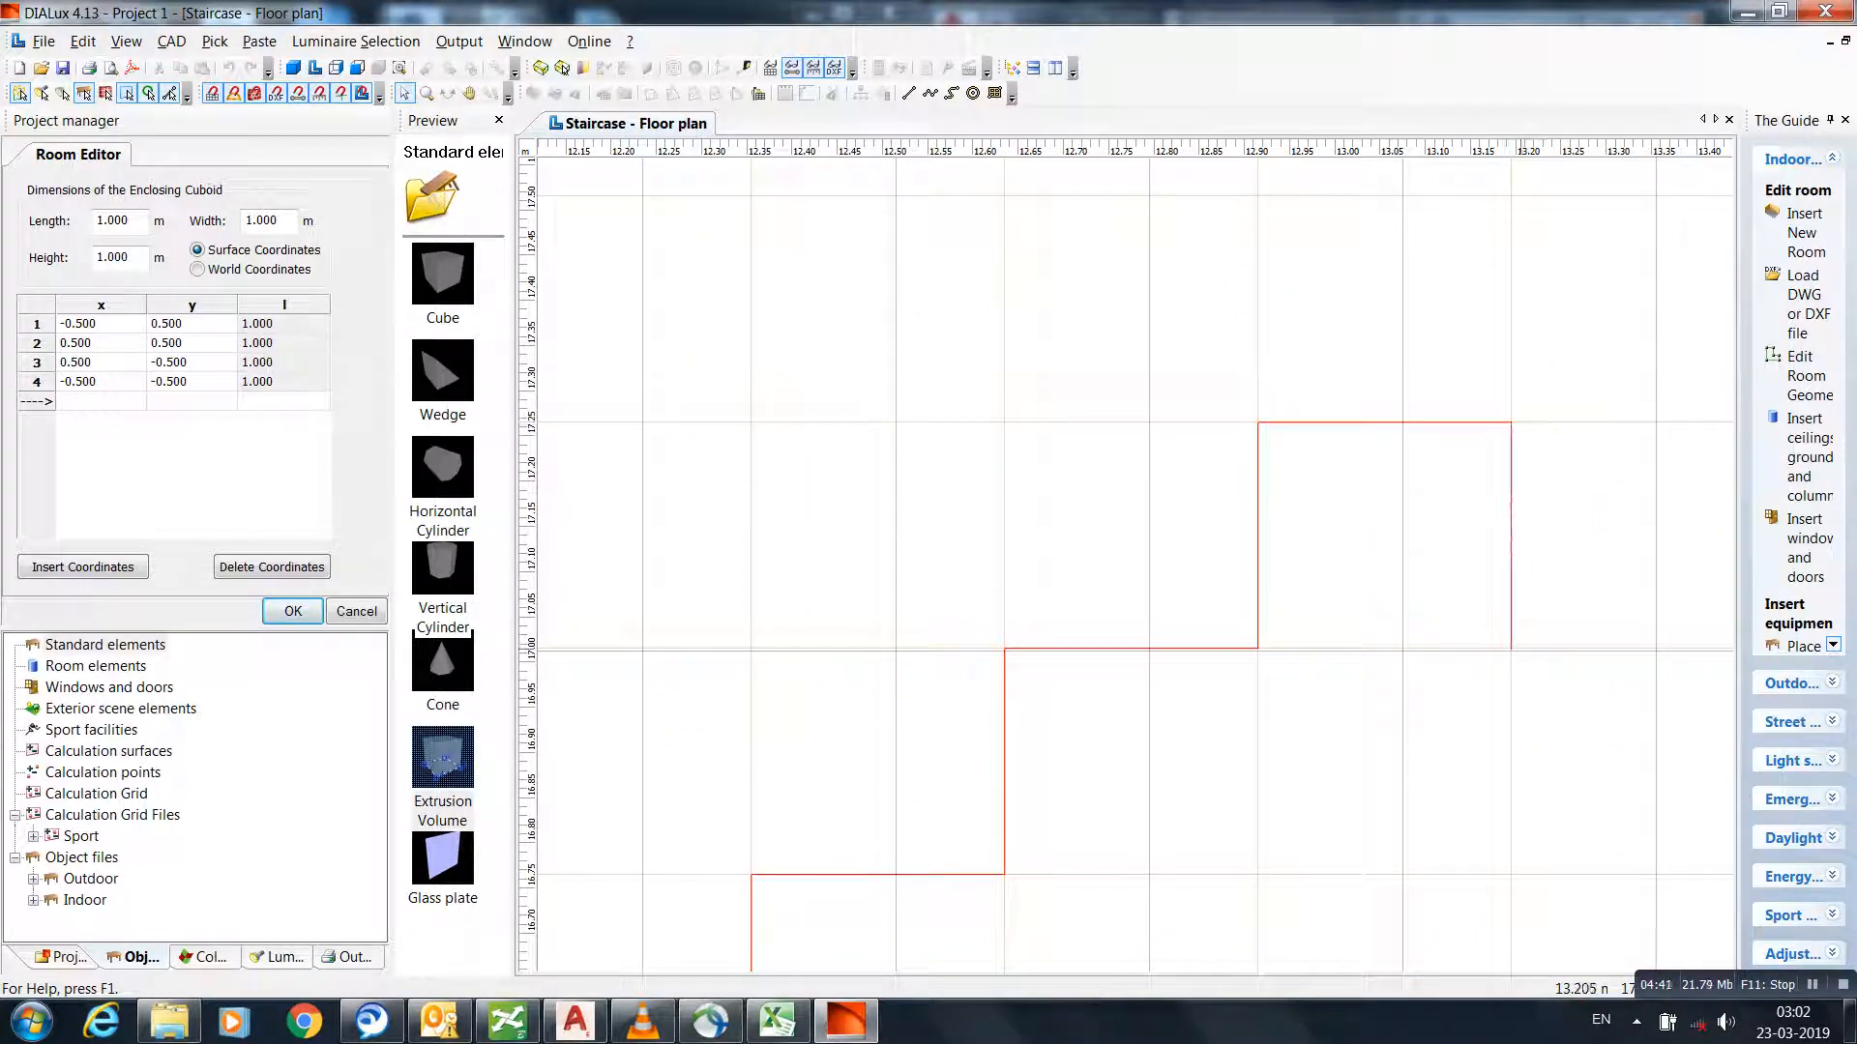
- Draw the sloping underside from below the top step back to the foot of the stairs and close the polygon
scroll(1511, 649, down, 5)
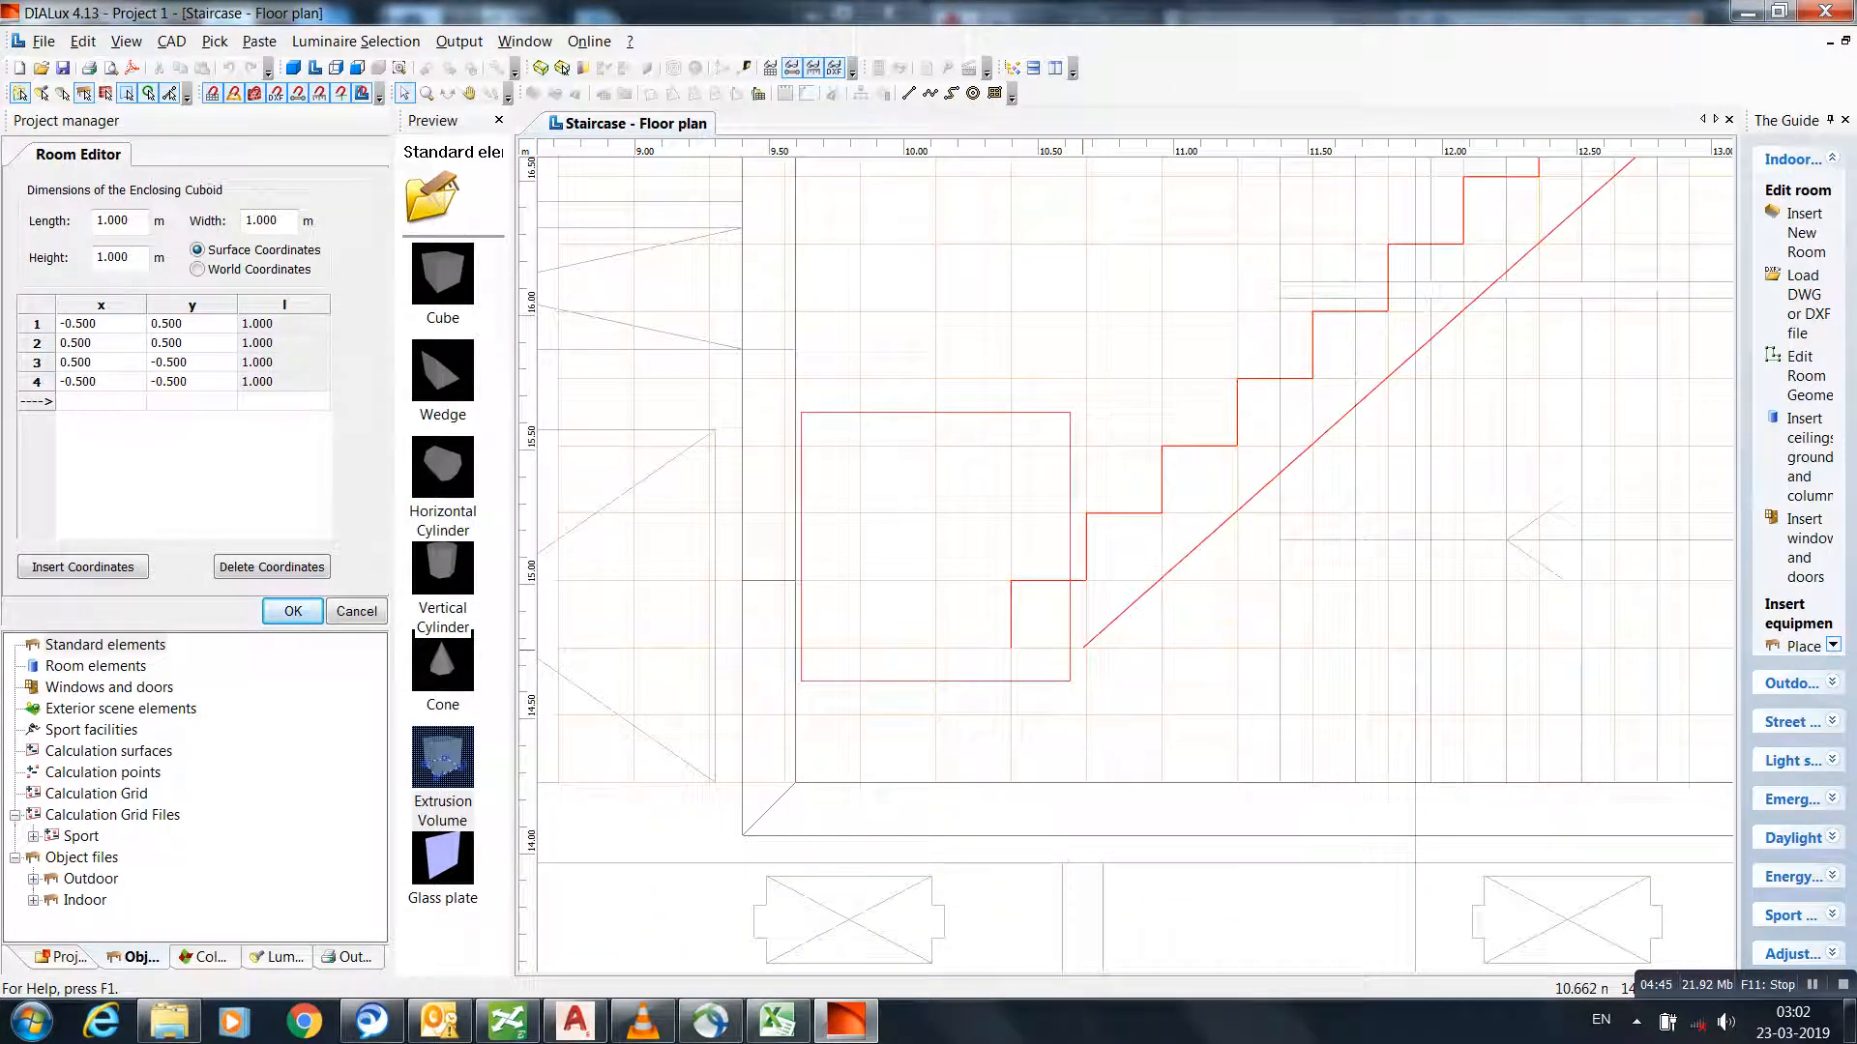
scroll(1131, 641, up, 3)
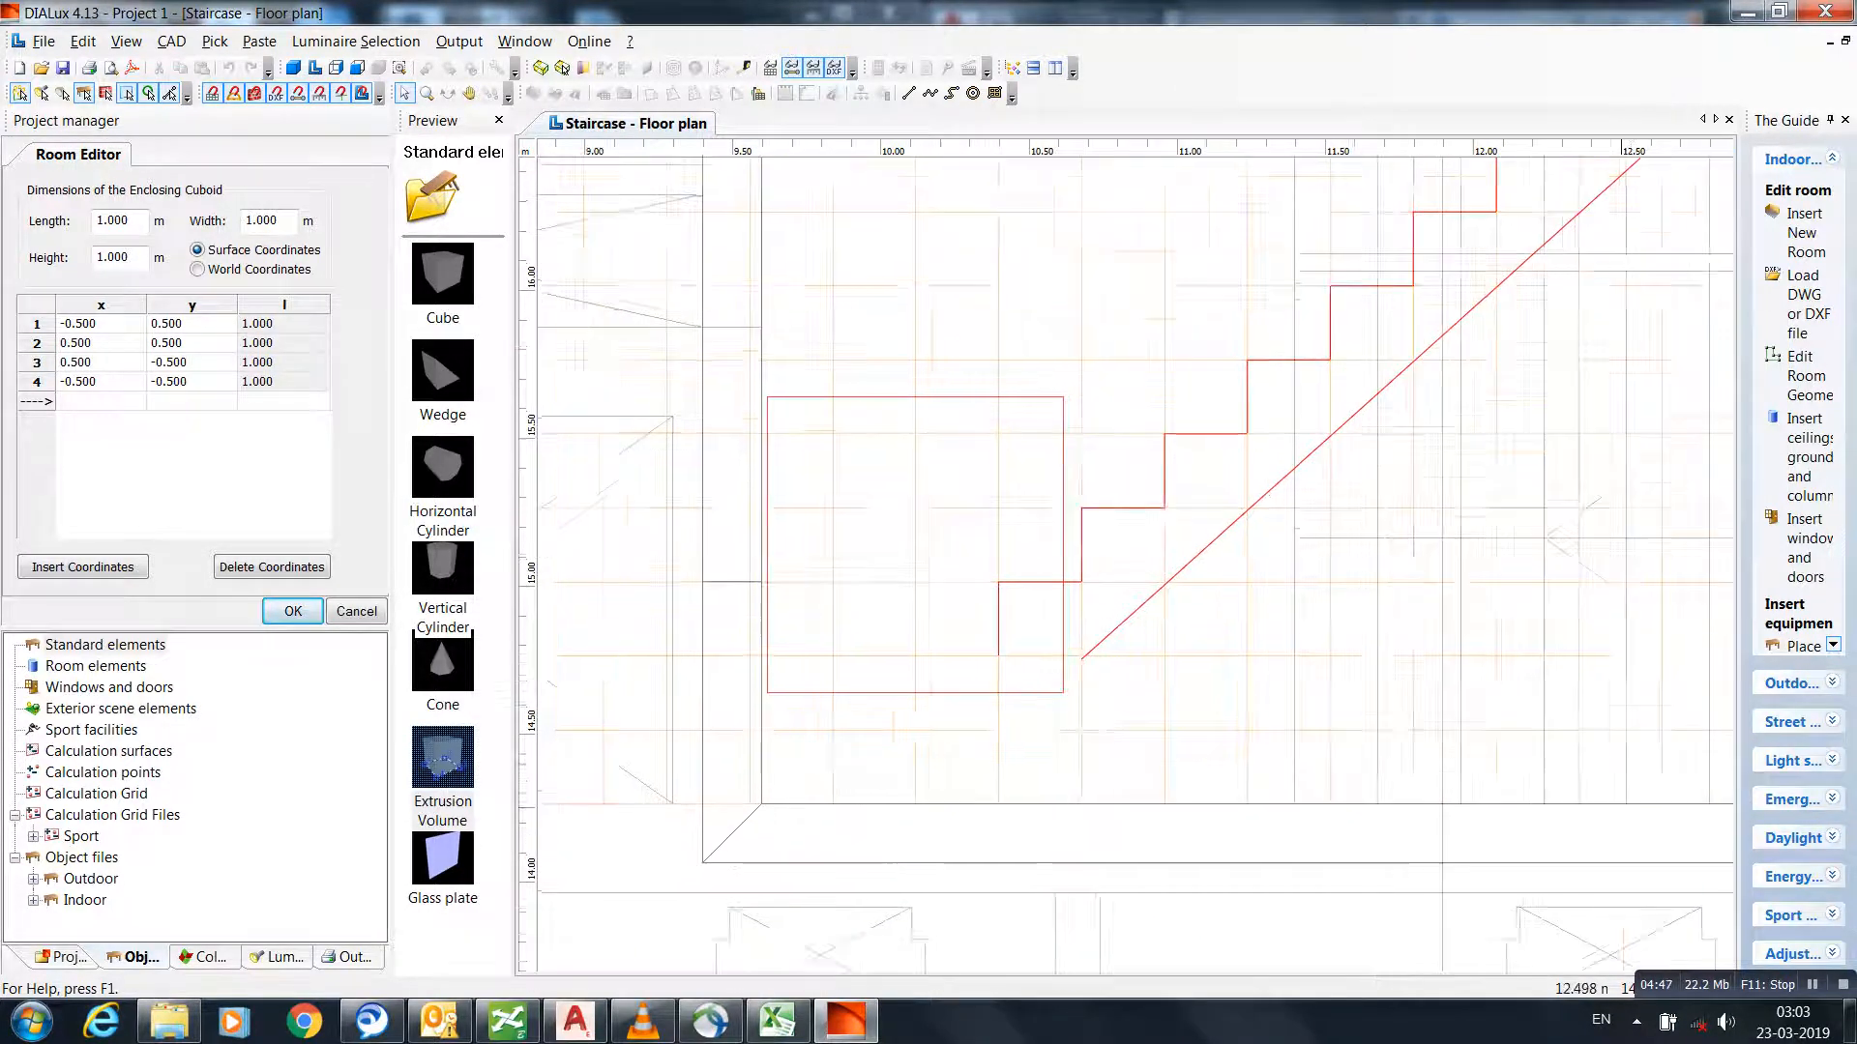
scroll(1110, 754, up, 1)
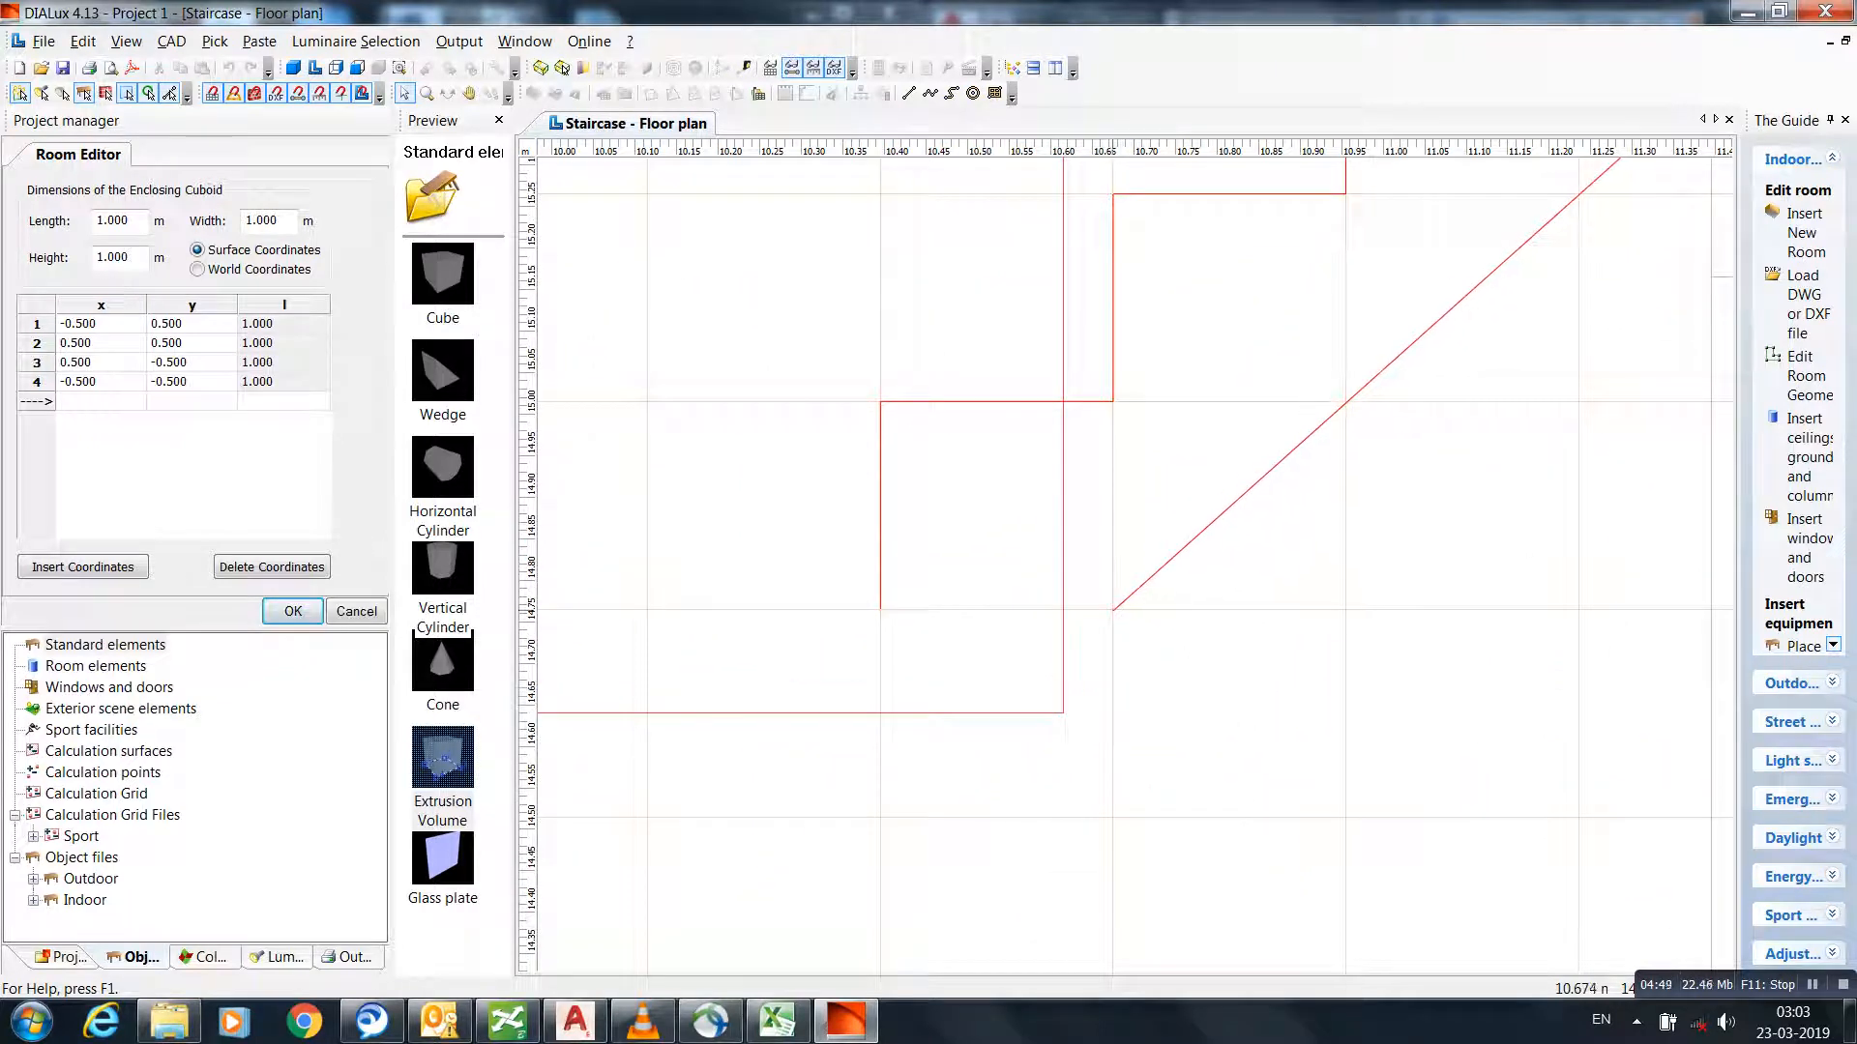
click(1112, 611)
right_click(882, 608)
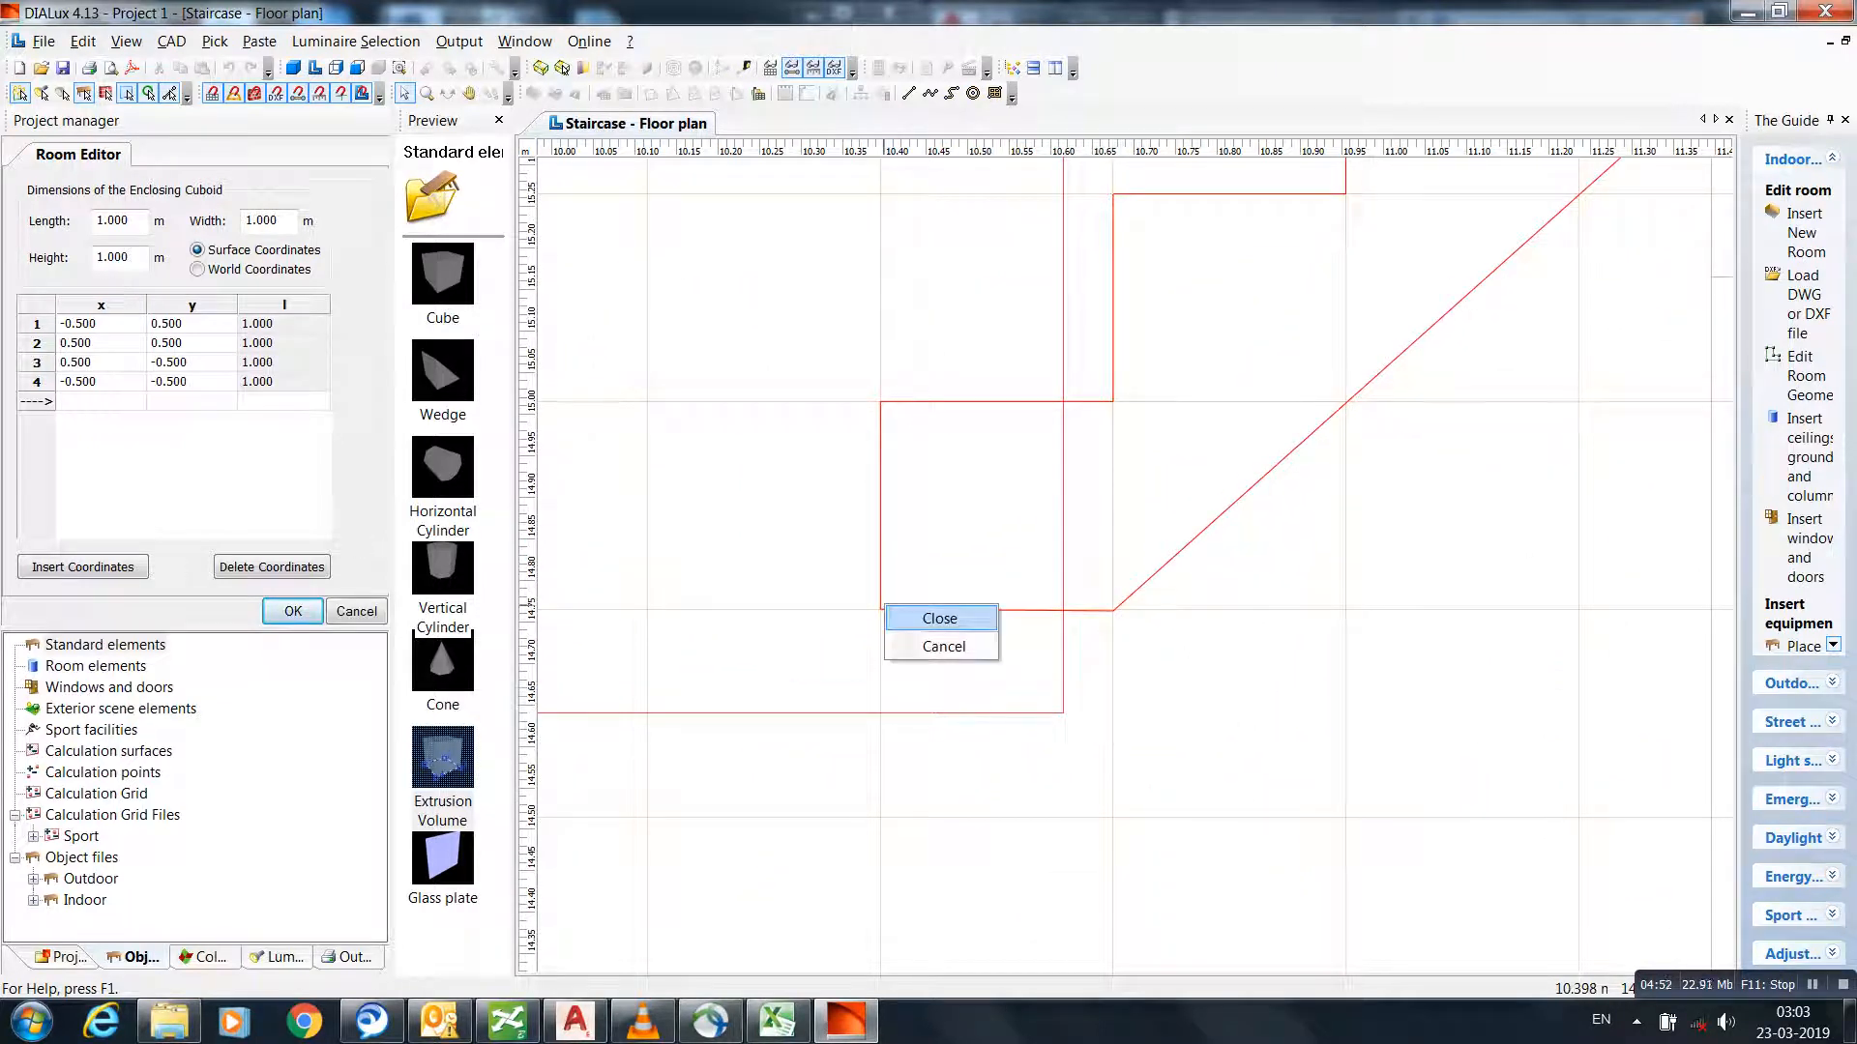
click(939, 618)
scroll(1071, 736, down, 5)
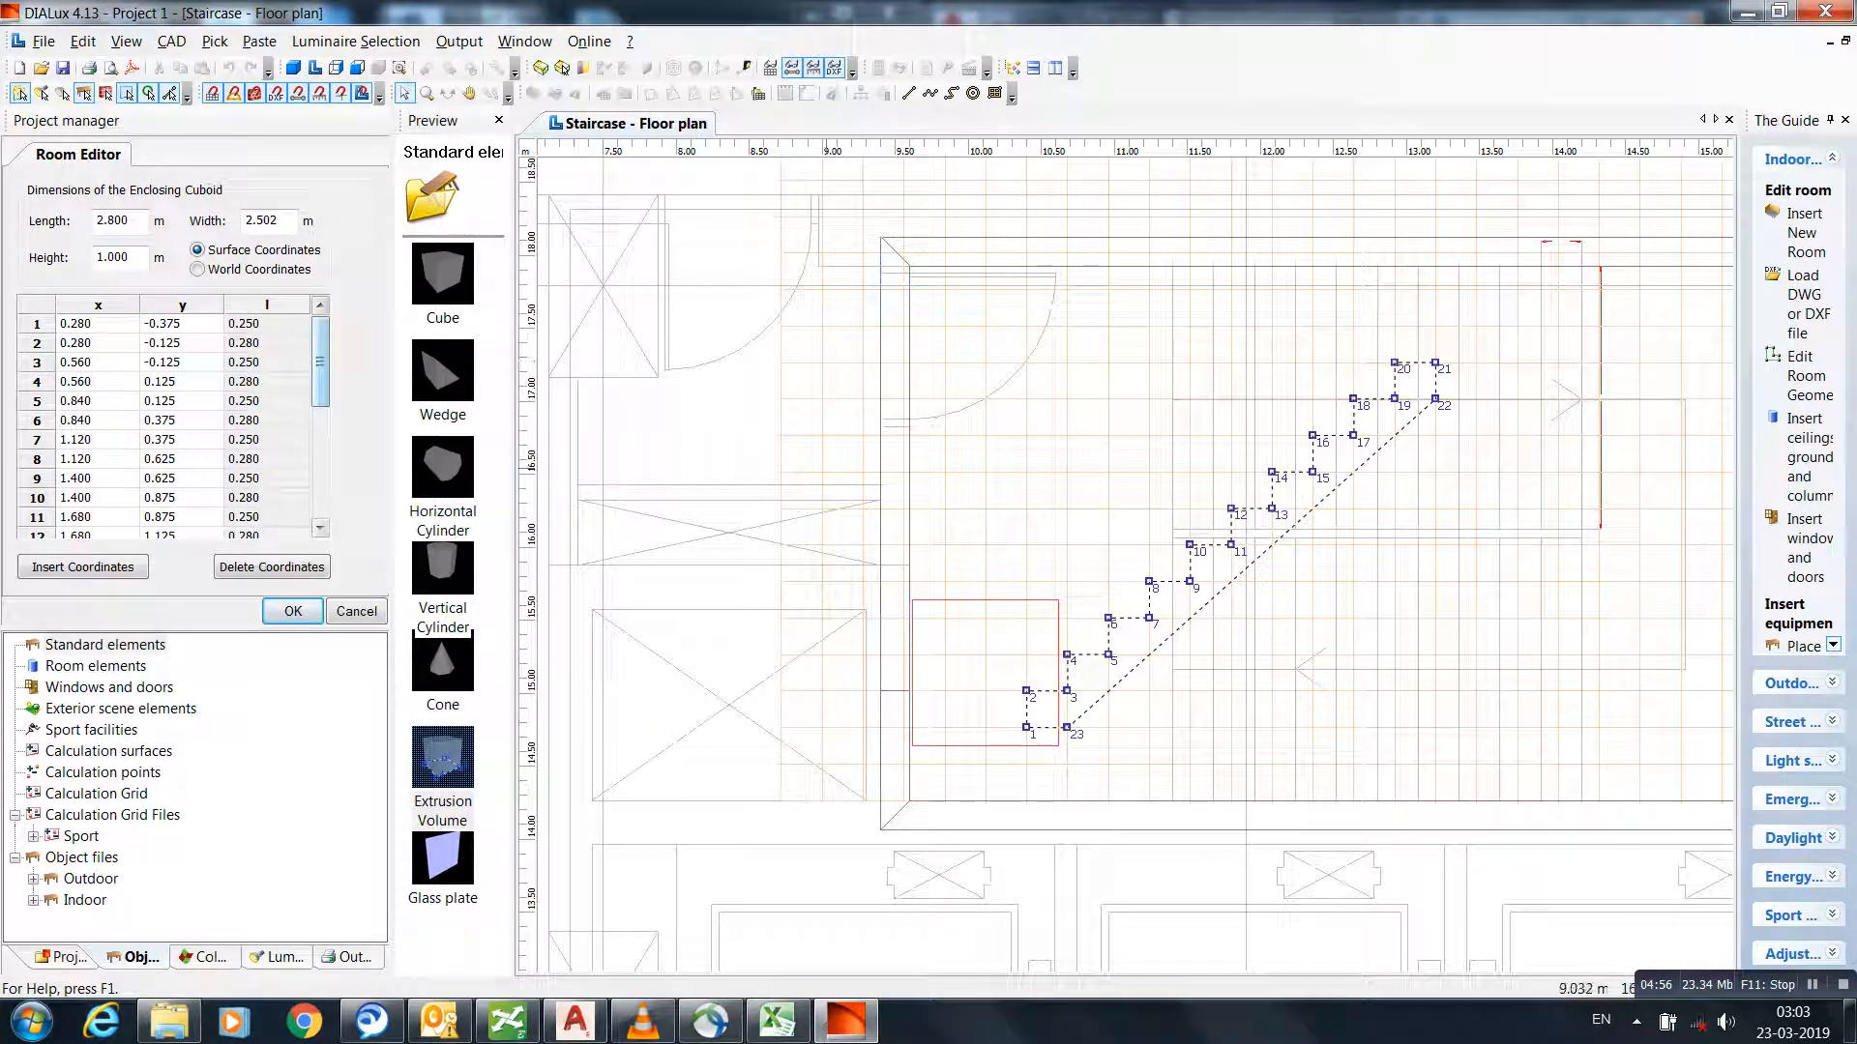
- Look up the length of each step in the Excel sheet and return to the DIALux floor plan
double_click(116, 257)
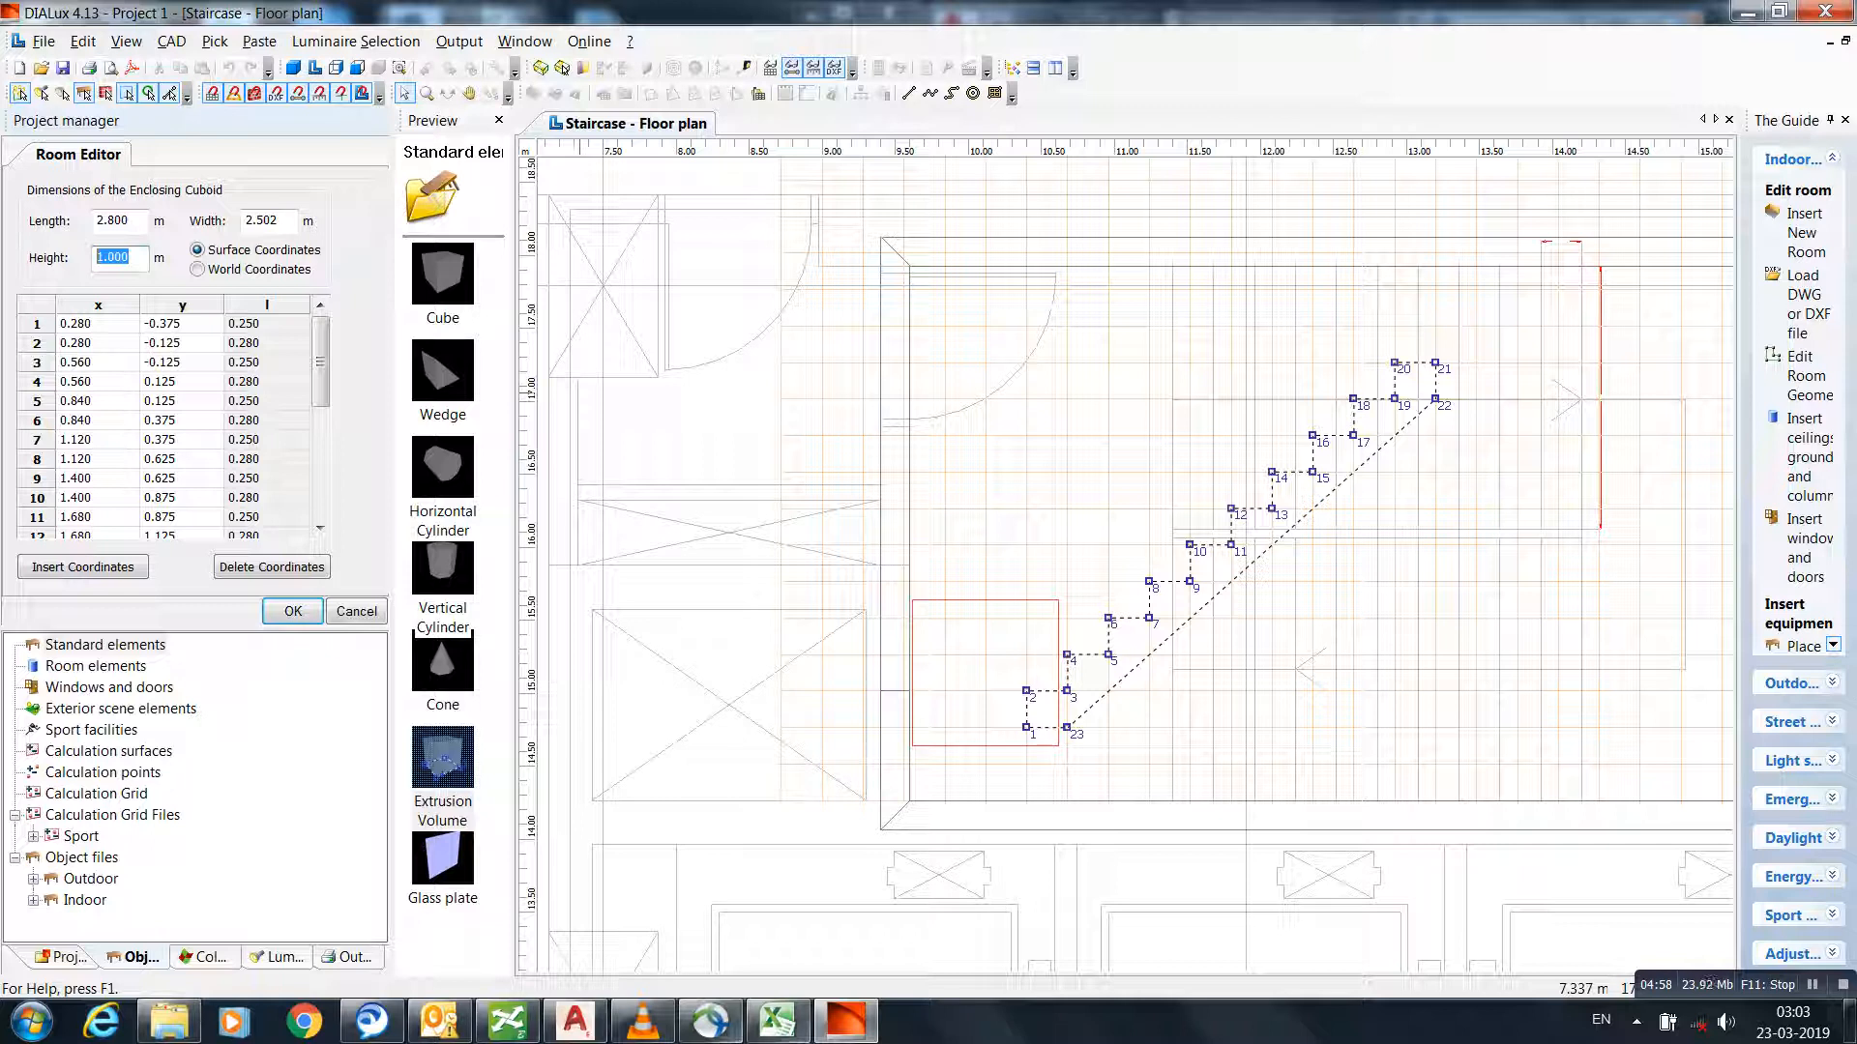
mouse_move(778, 1020)
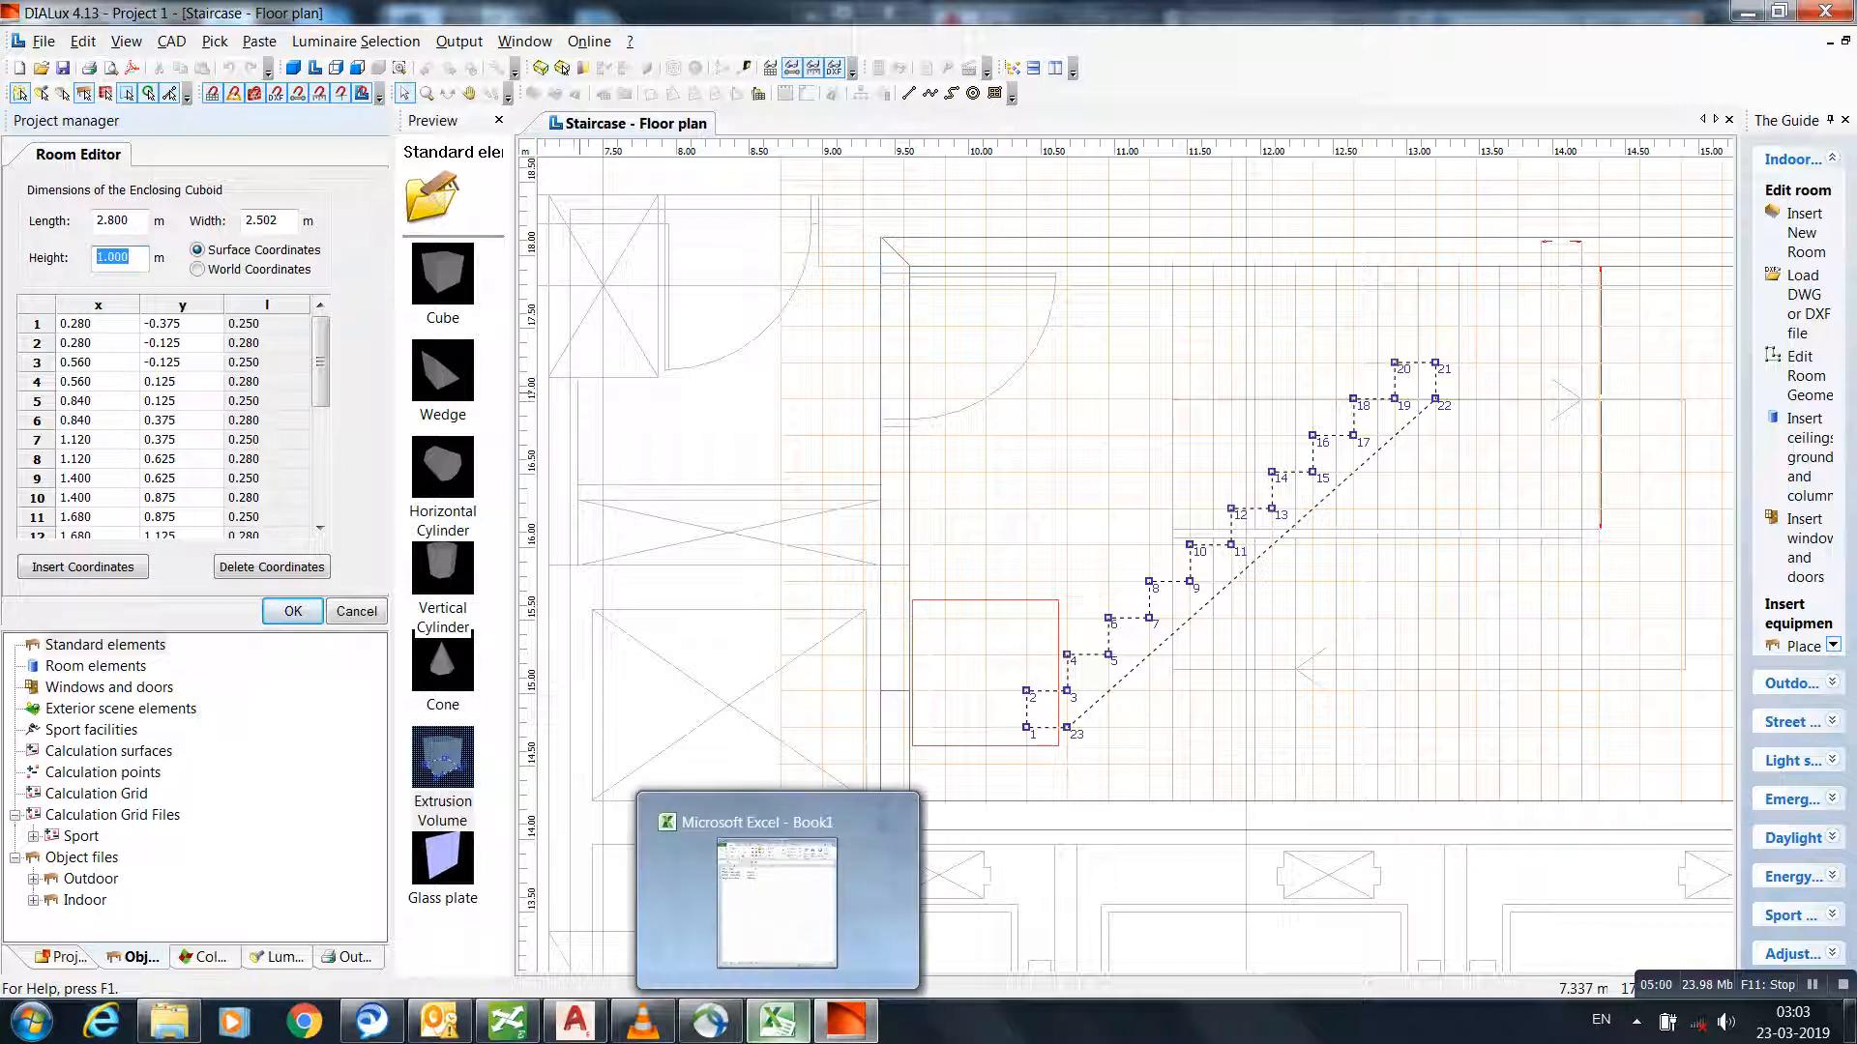
click(778, 1020)
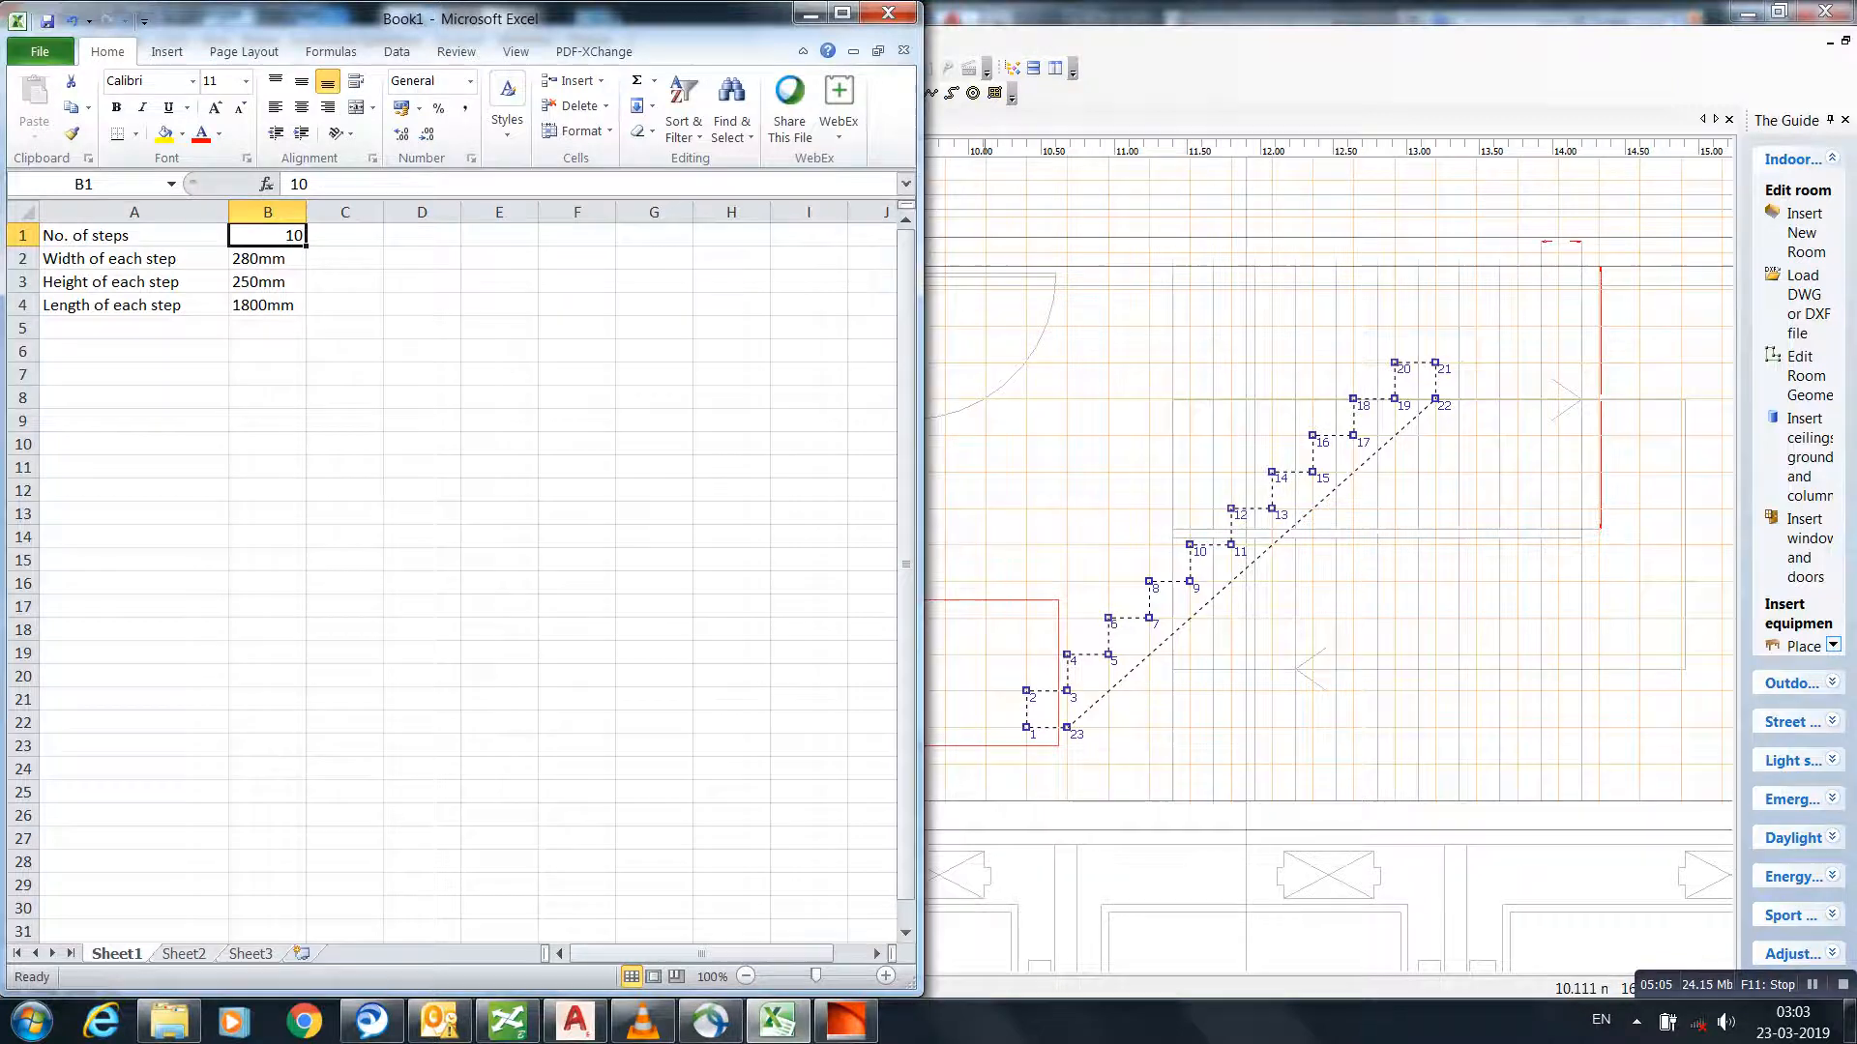
click(810, 12)
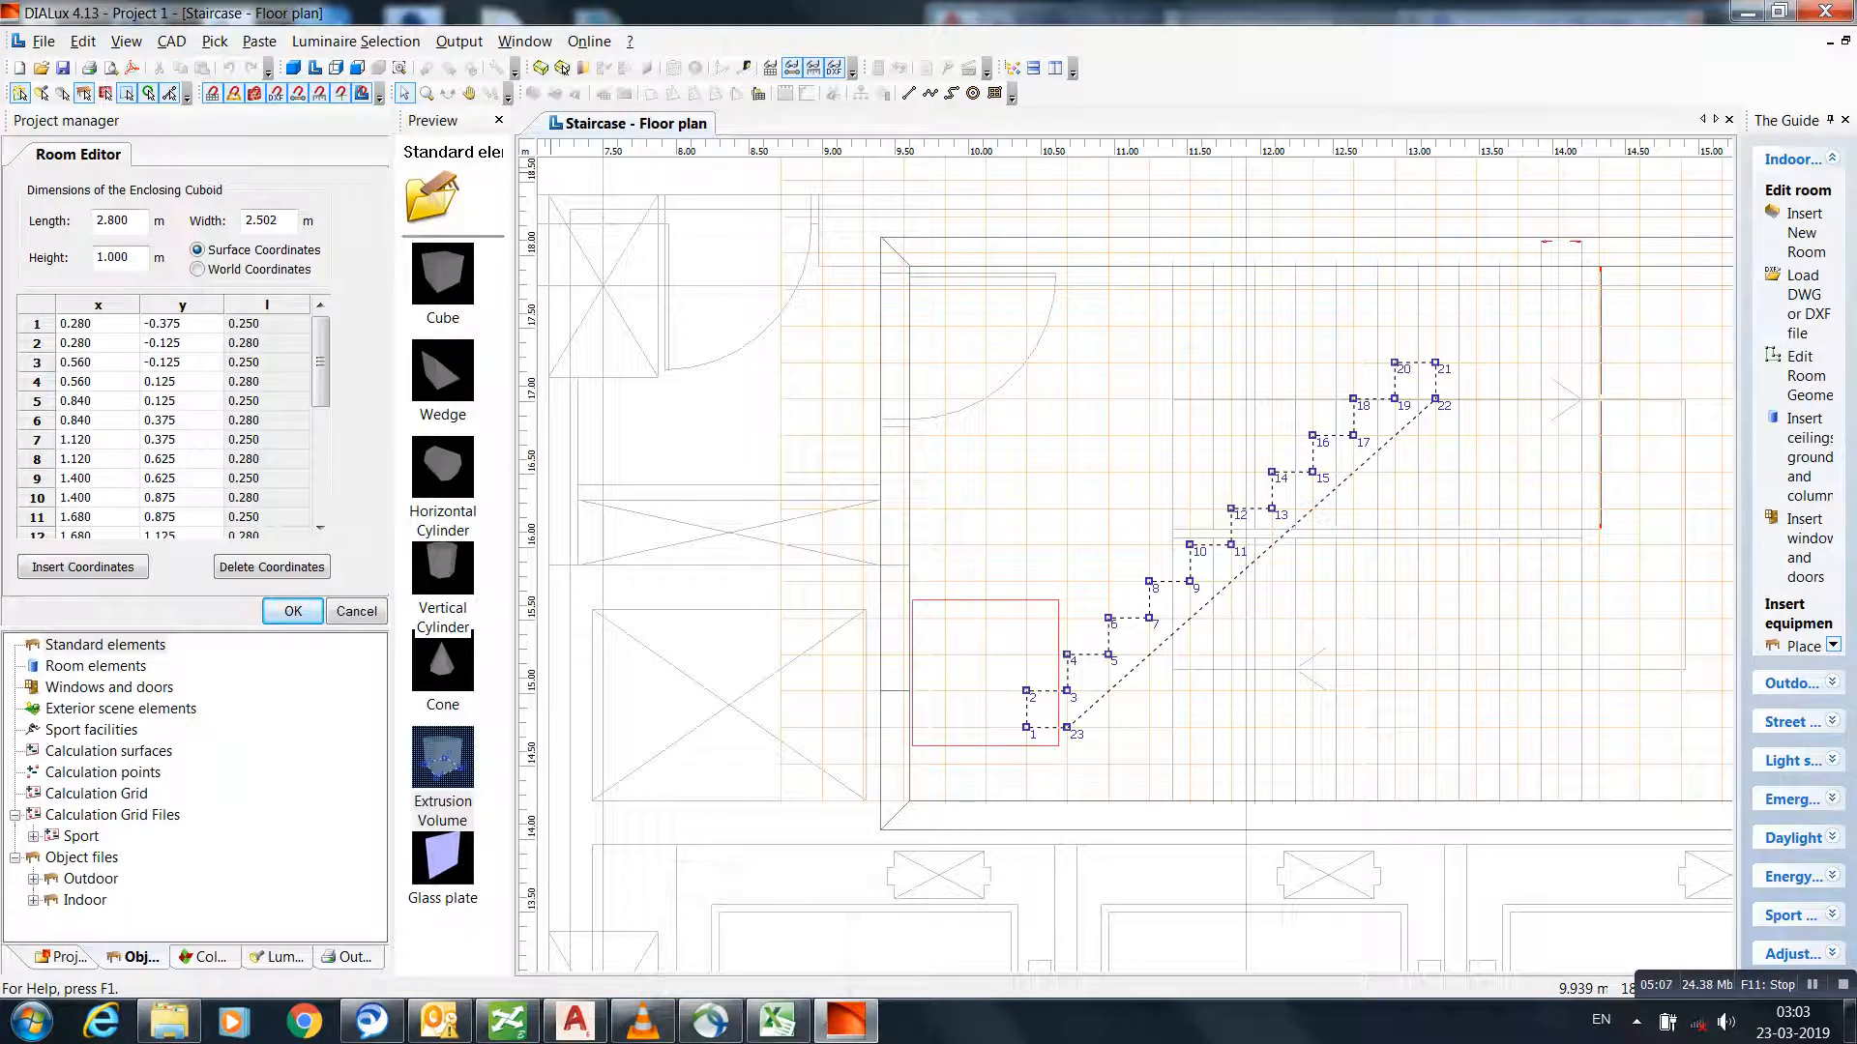
- Set the extrusion volume's height to 1.800 m and accept its geometry
double_click(112, 257)
text(1.1.8)
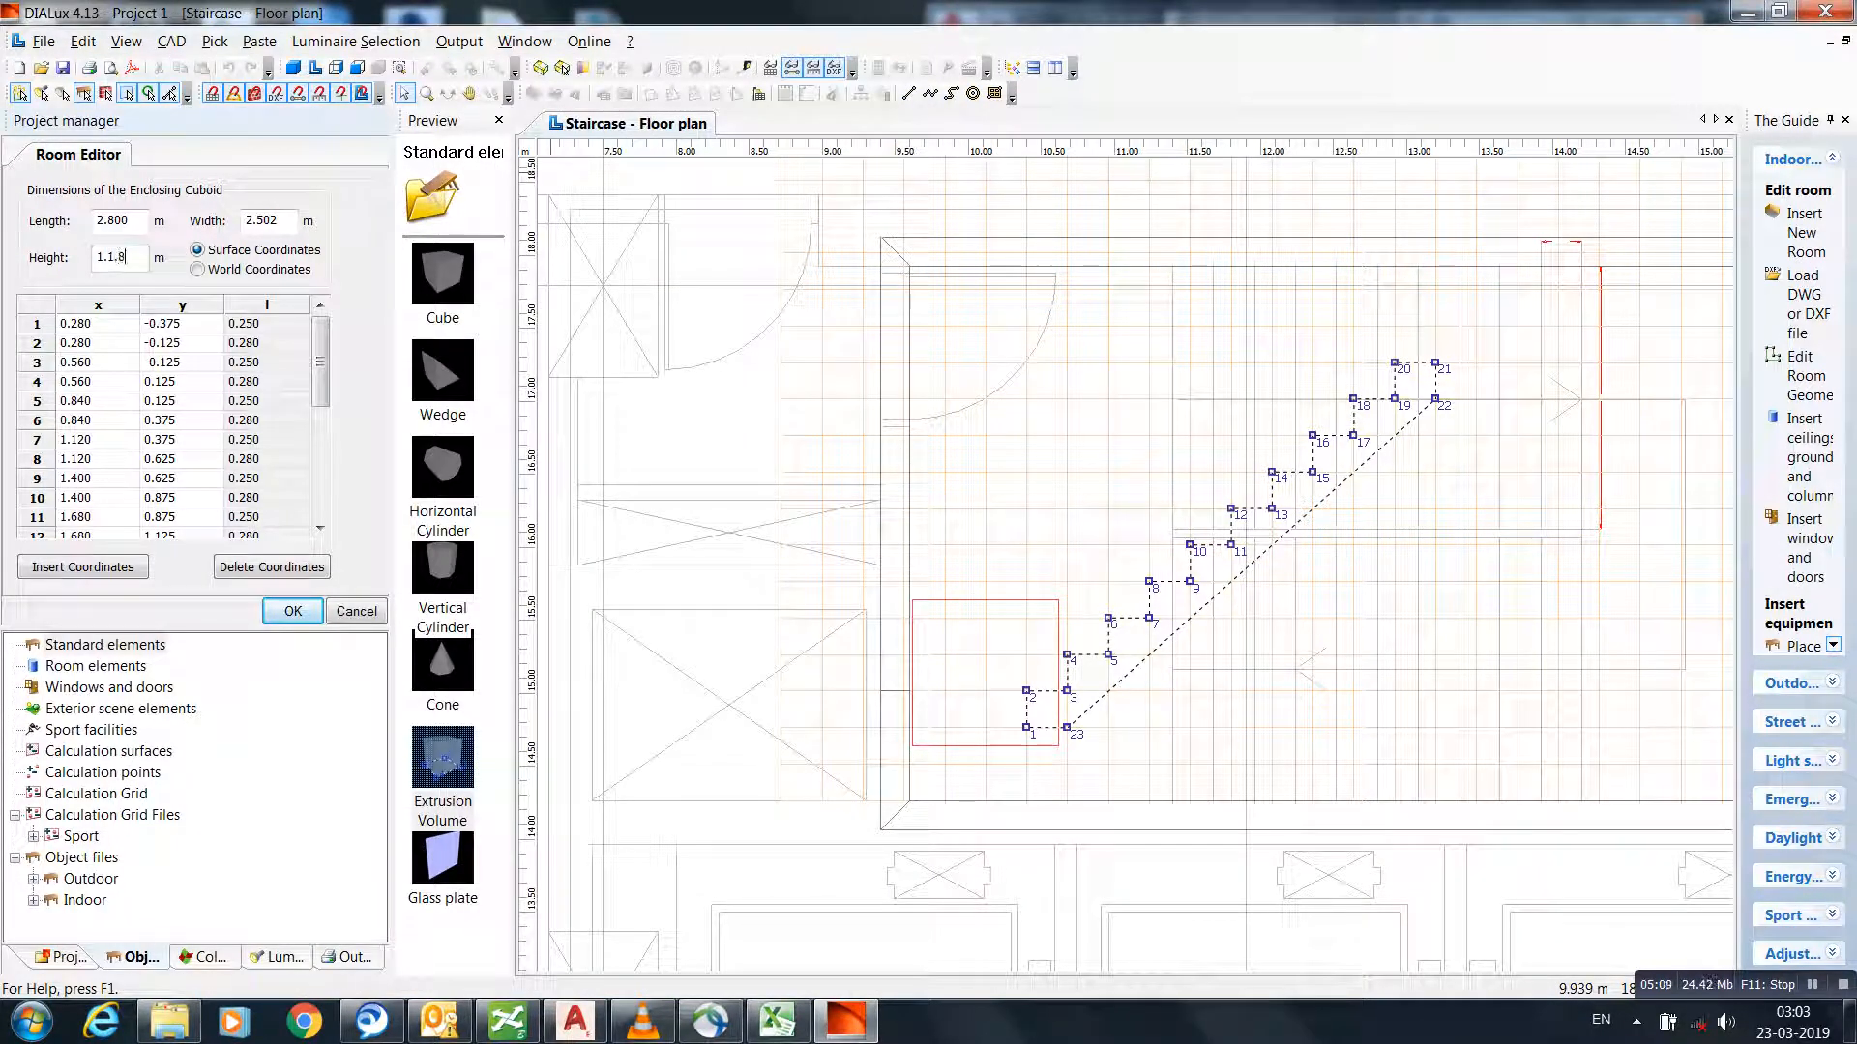
key(BackSpace)
key(BackSpace)
key(BackSpace)
text(.)
click(293, 612)
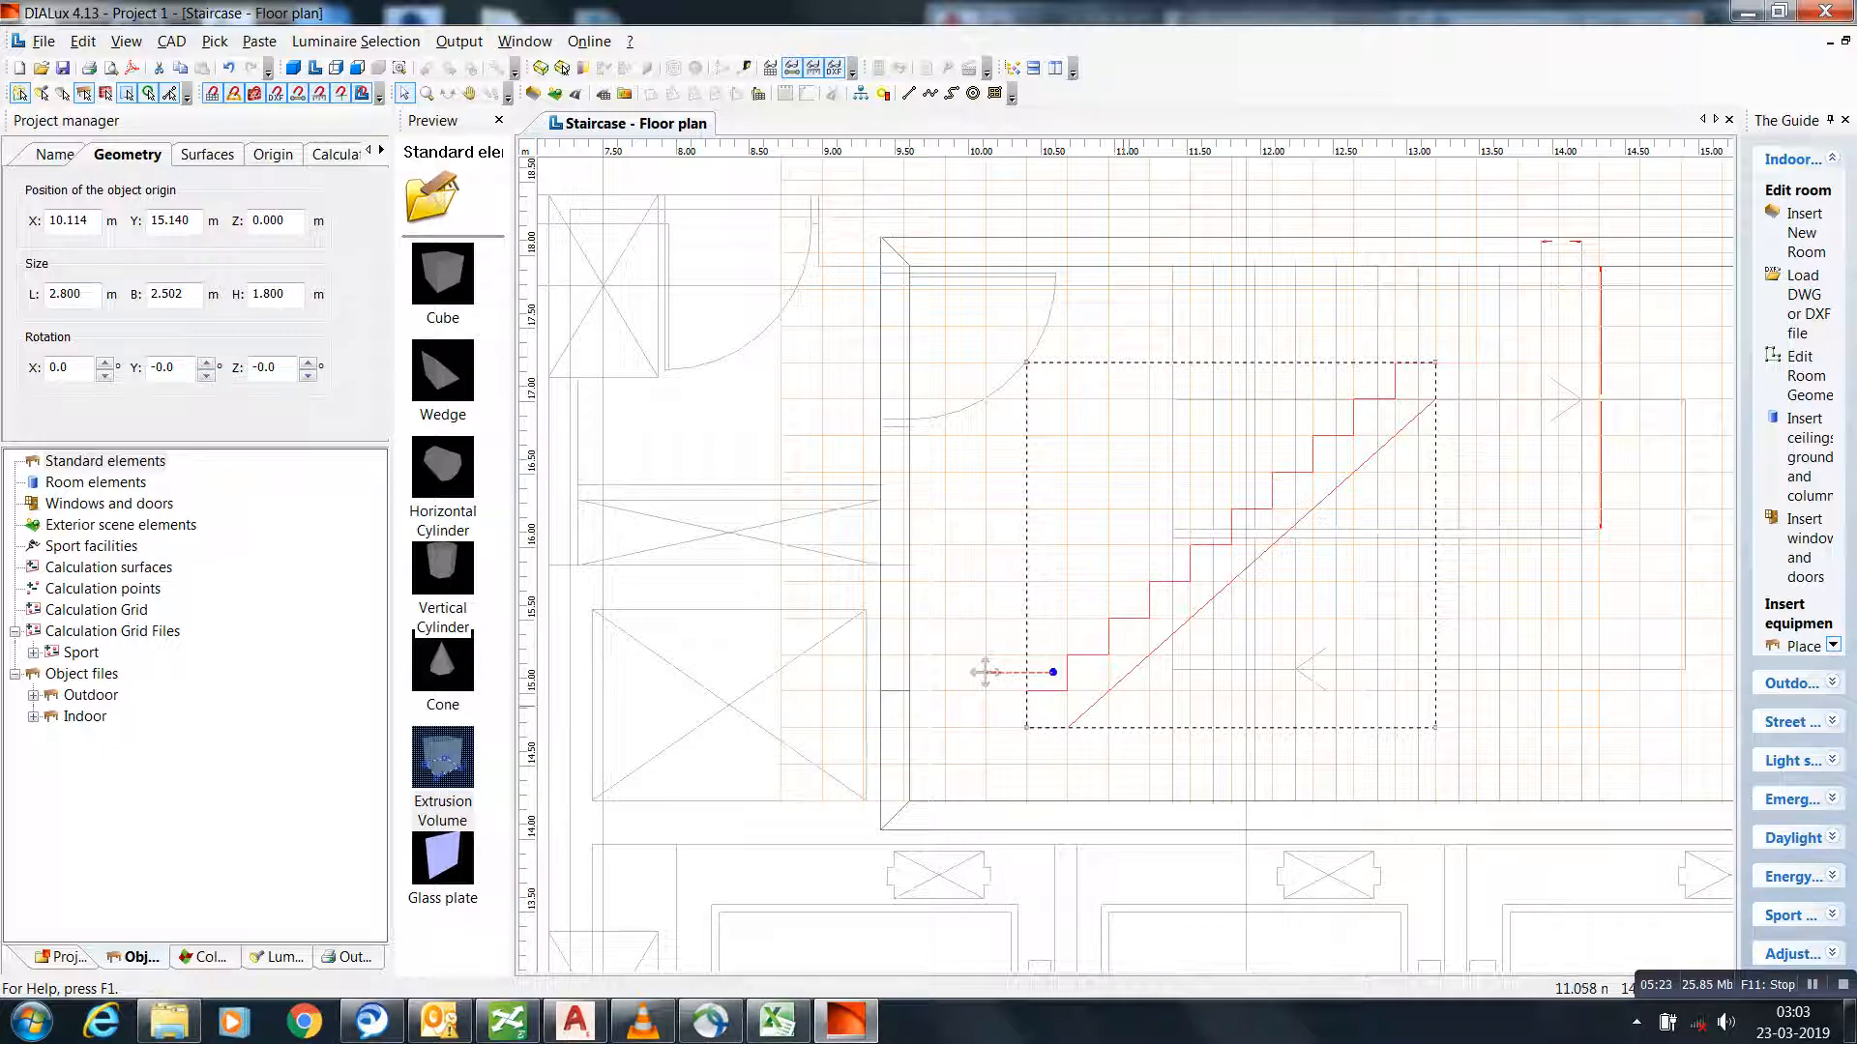
- Move the staircase volume's origin to the lower-left corner of its bounding box, at X 10.394 m and Y 14.765 m
middle_drag(986, 672, 921, 575)
scroll(920, 575, up, 3)
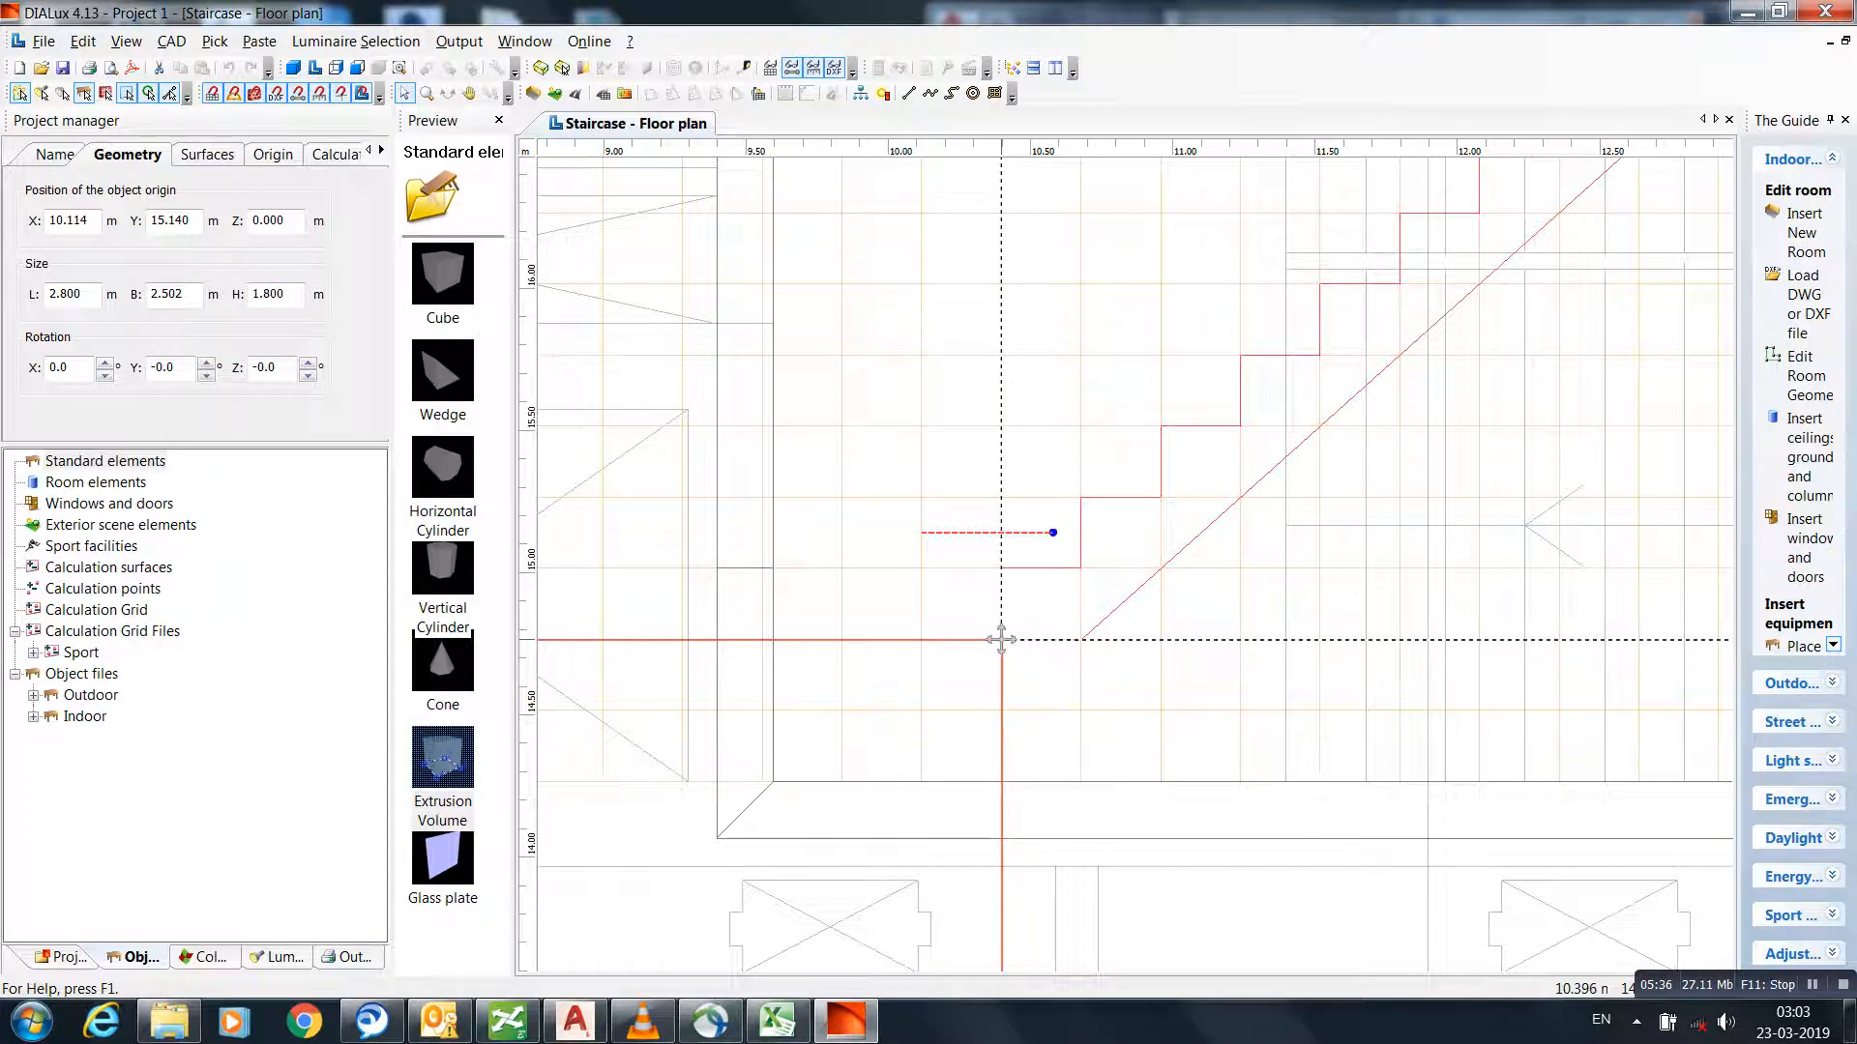
scroll(999, 639, up, 5)
scroll(1064, 605, up, 5)
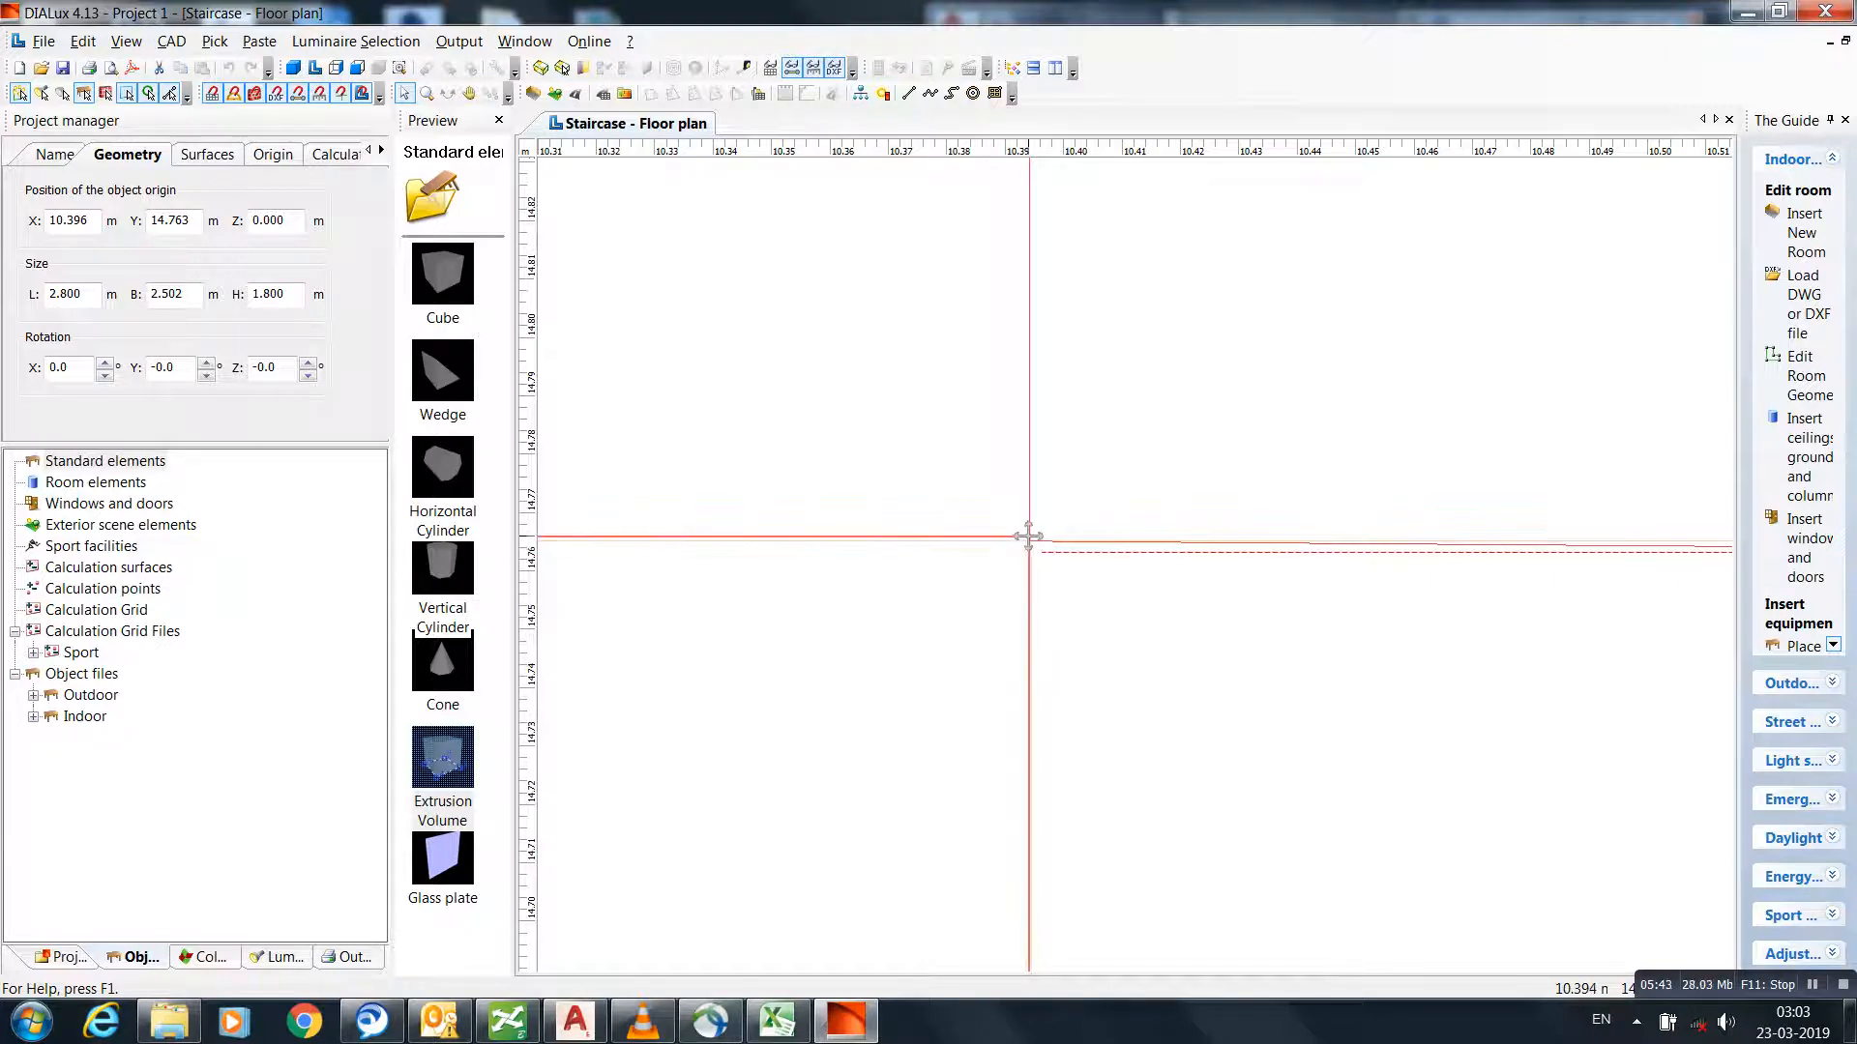
scroll(1086, 551, down, 8)
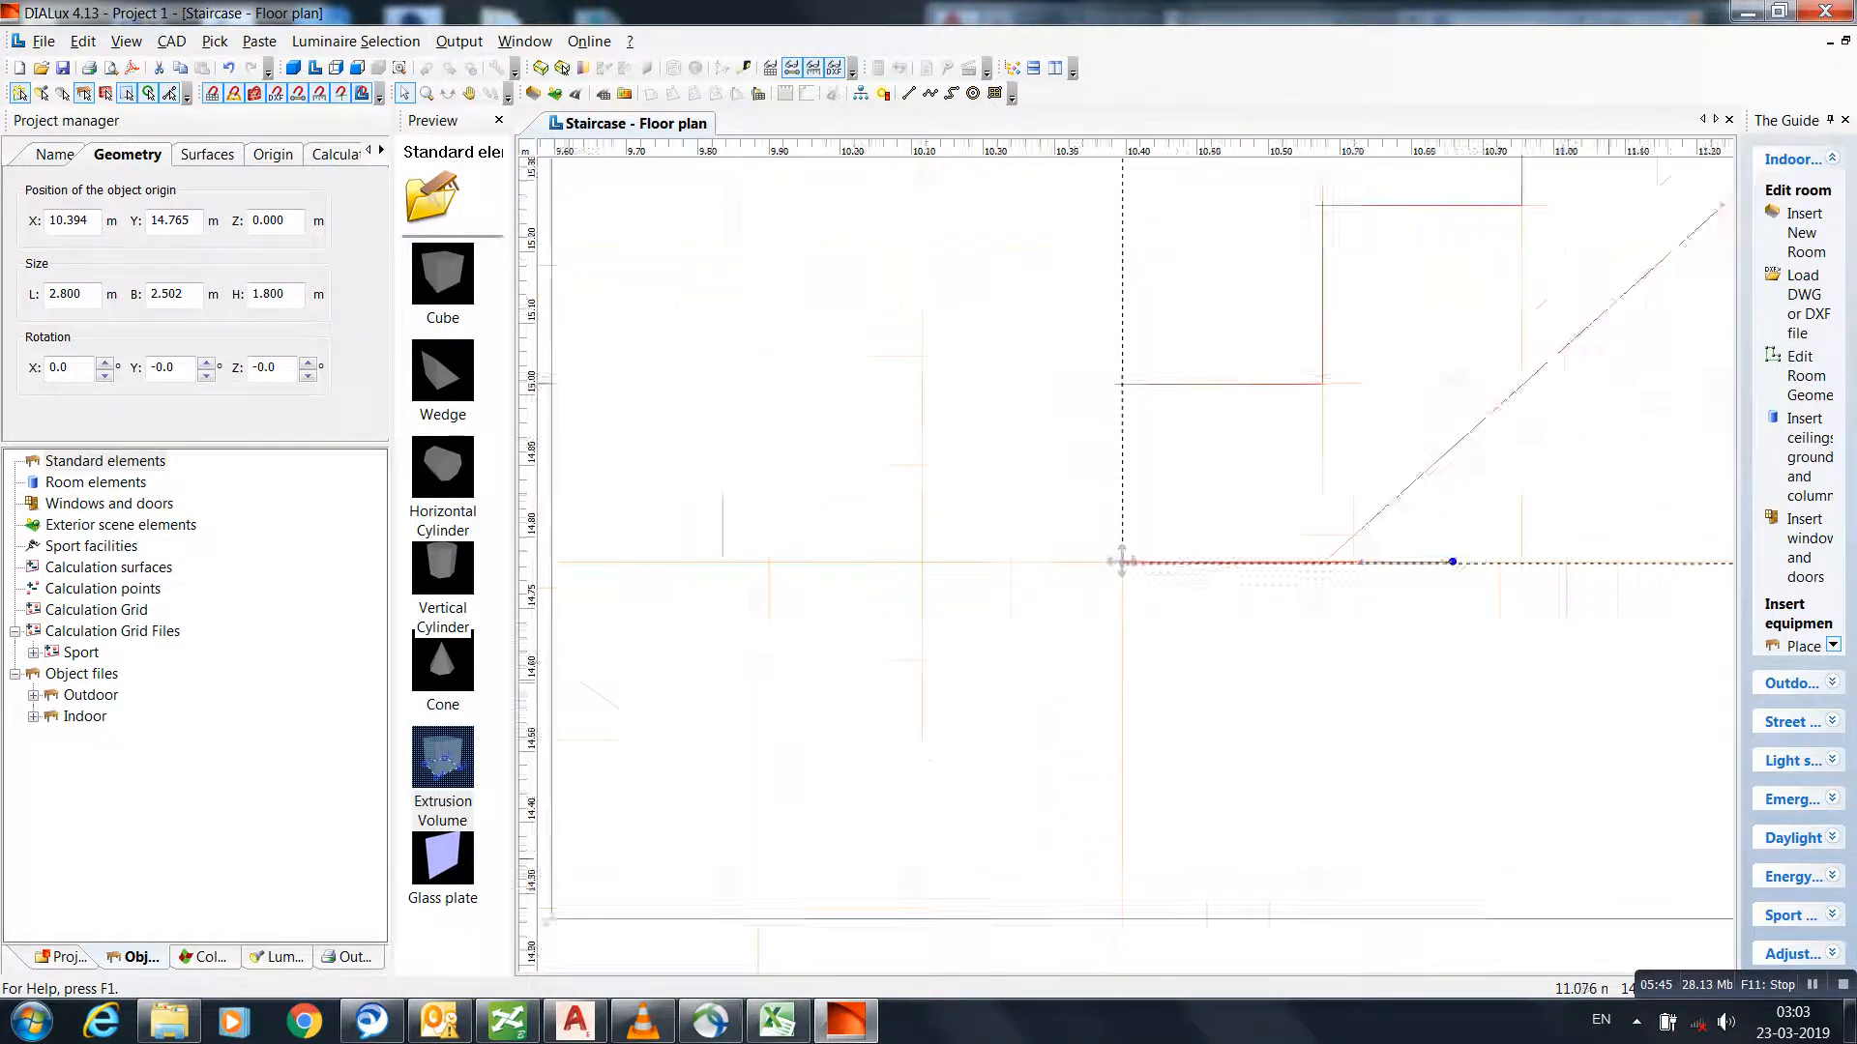
scroll(1129, 564, down, 2)
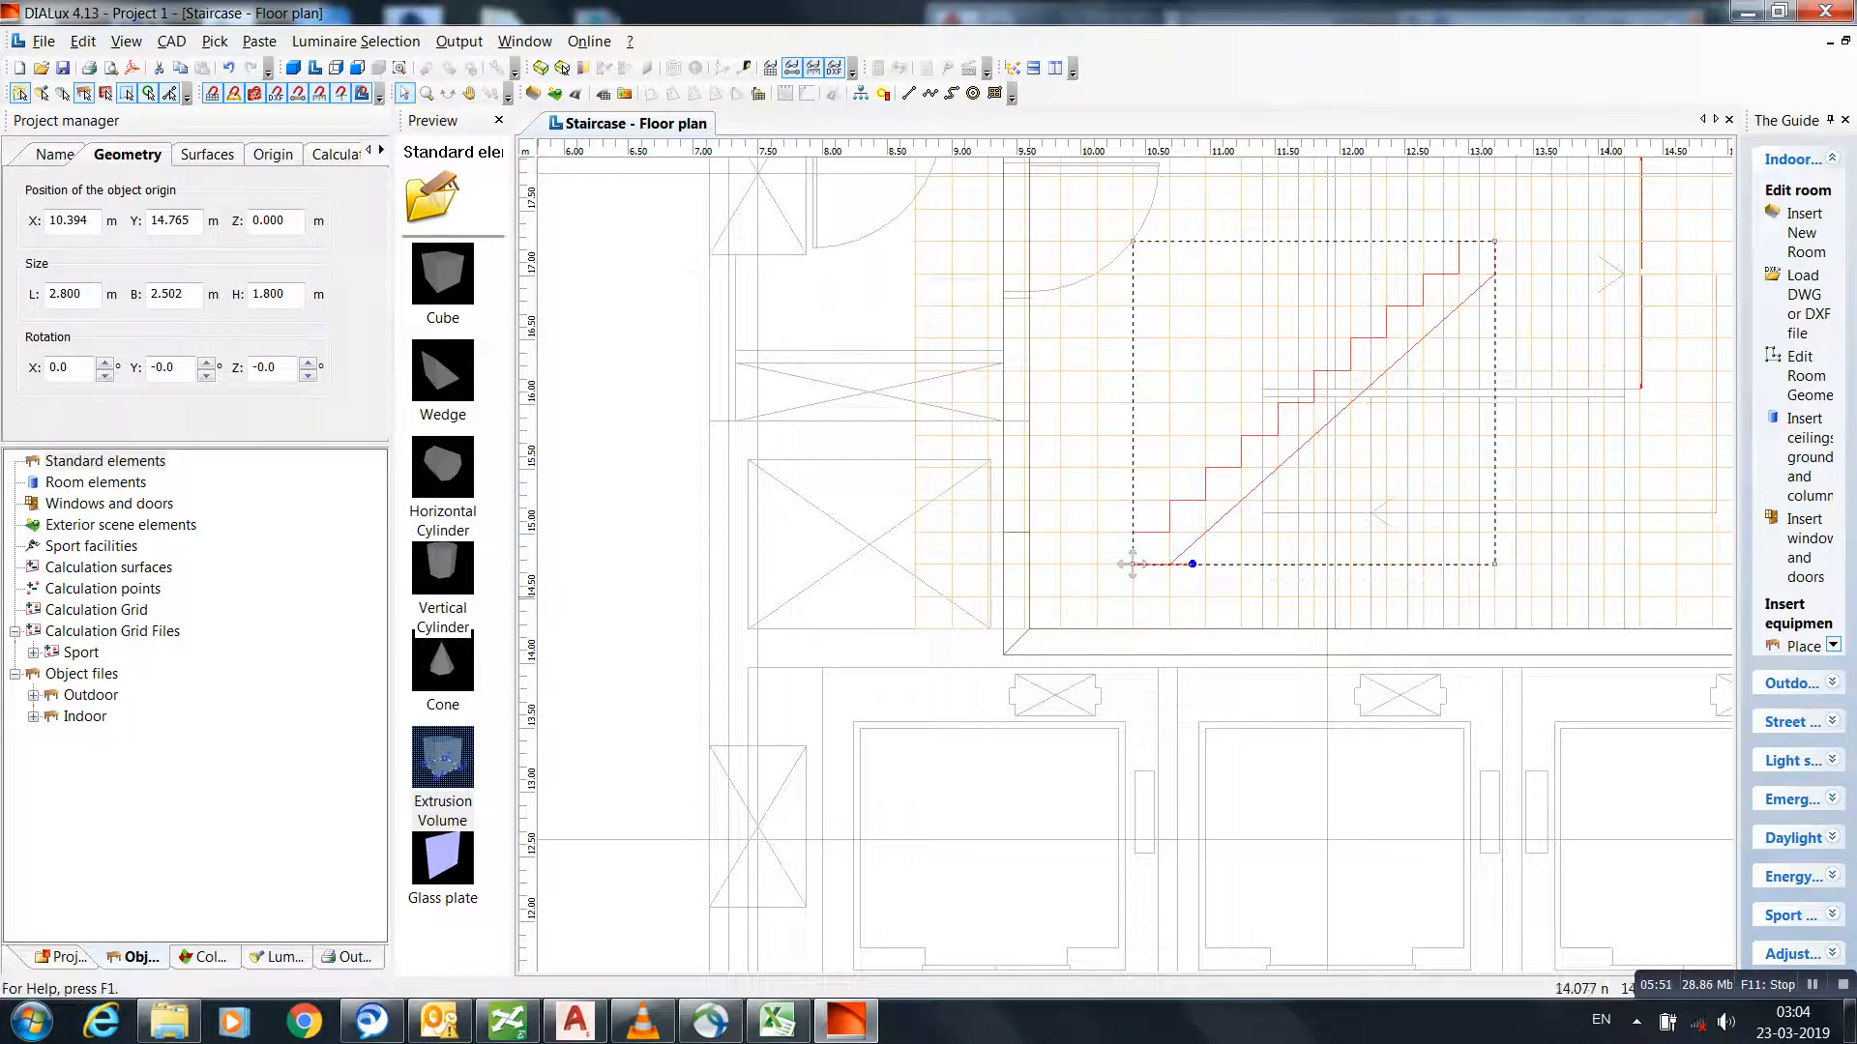
- Examine the extruded staircase in the 3D view, the Y-Z side view and the X-Z front view
click(292, 66)
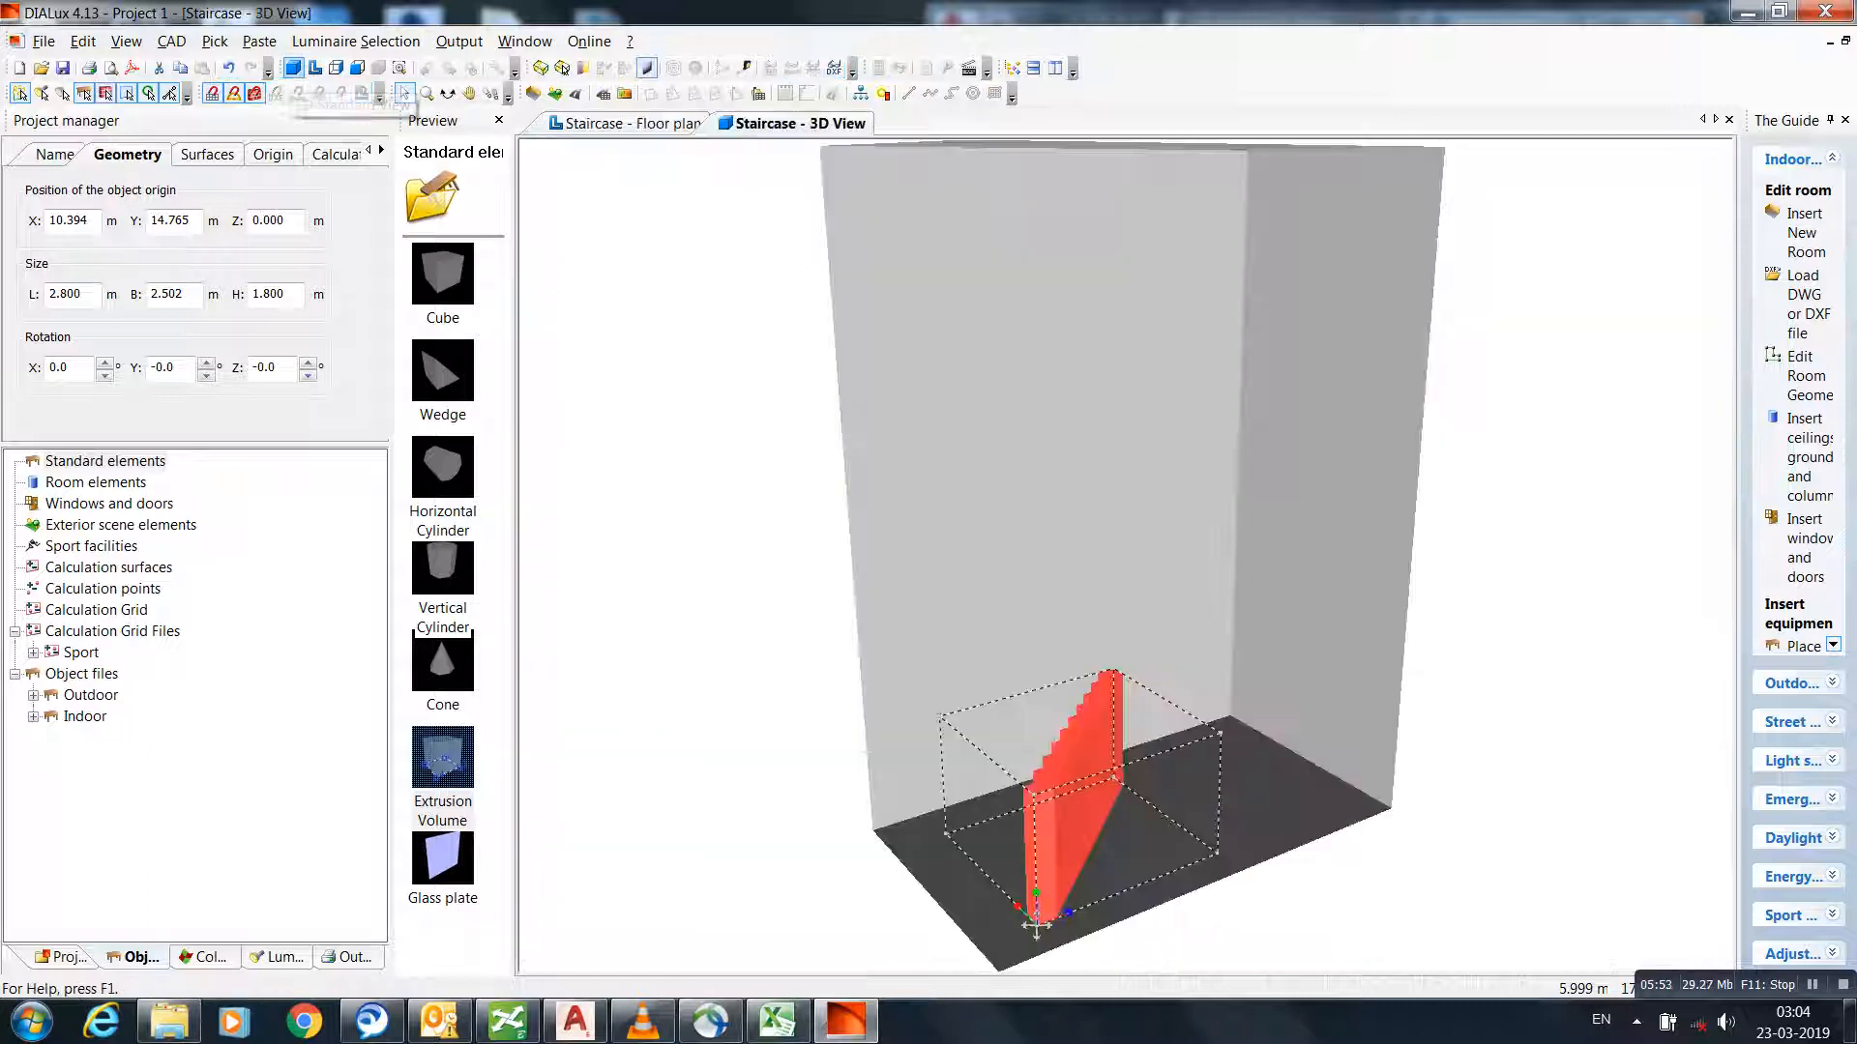
click(357, 66)
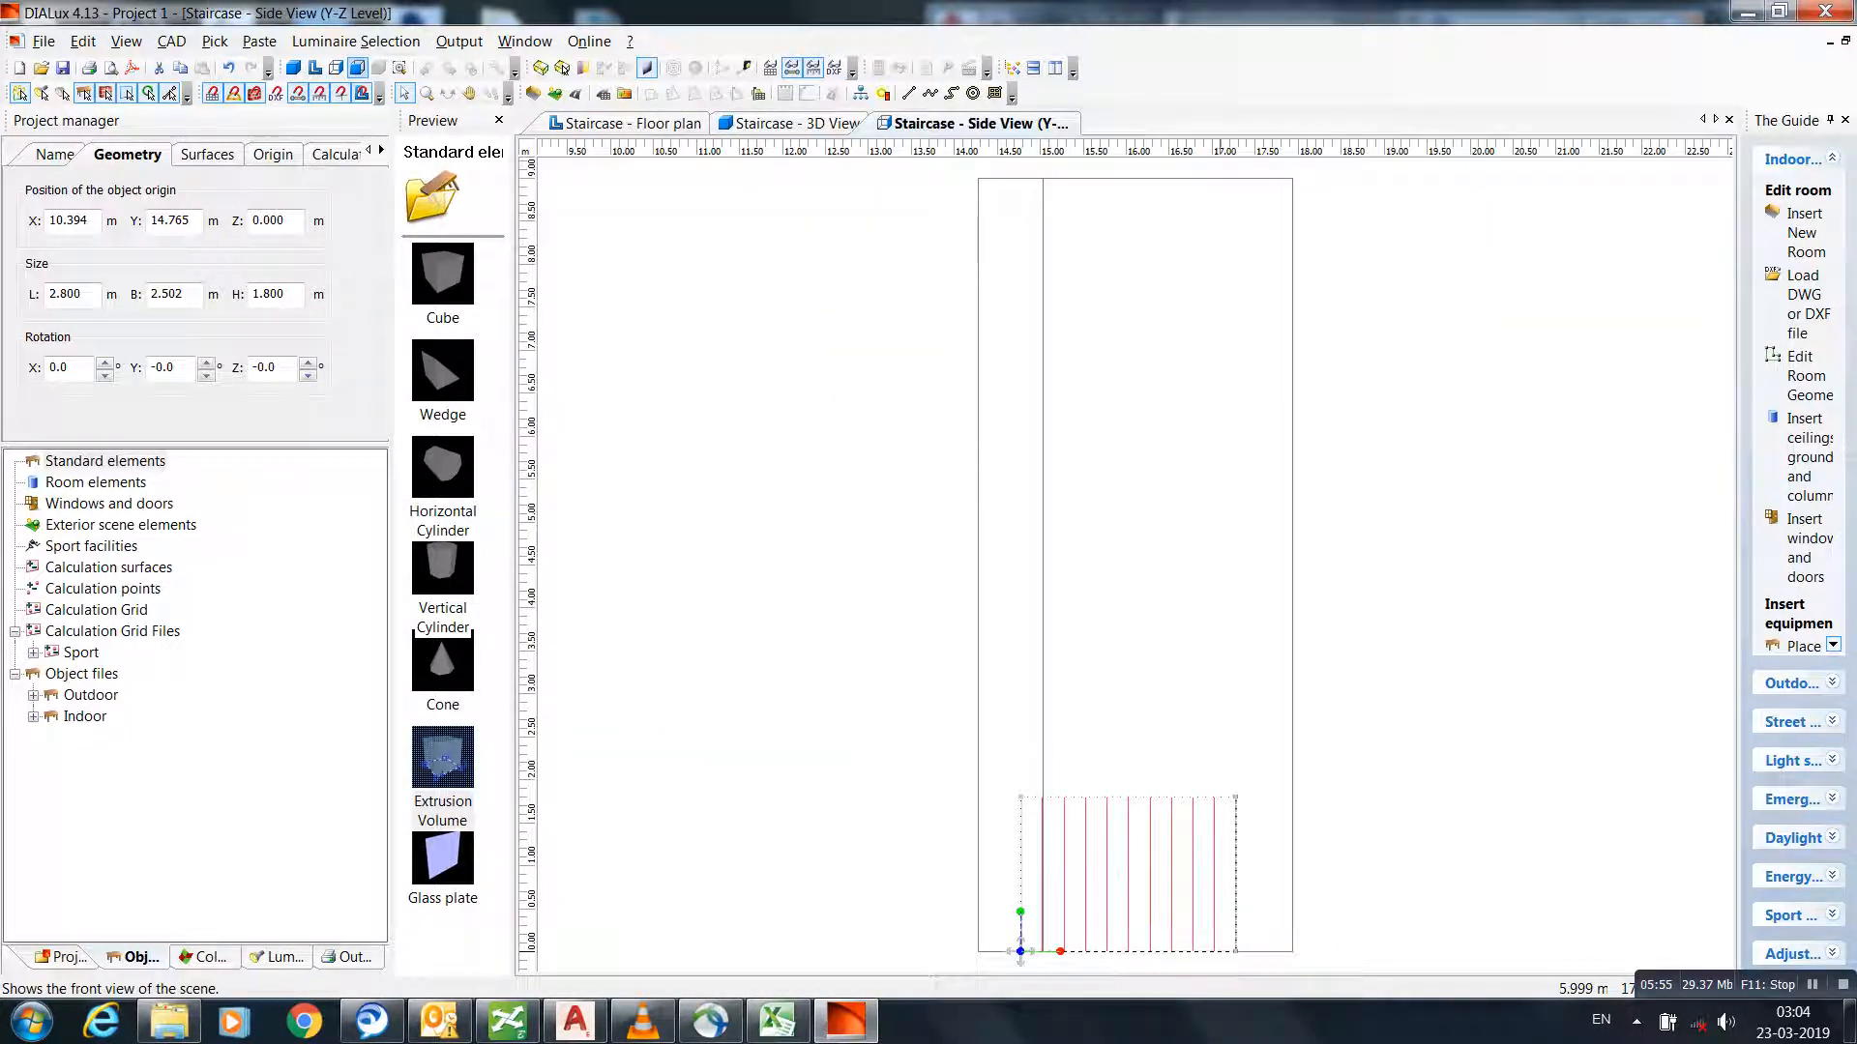
click(336, 66)
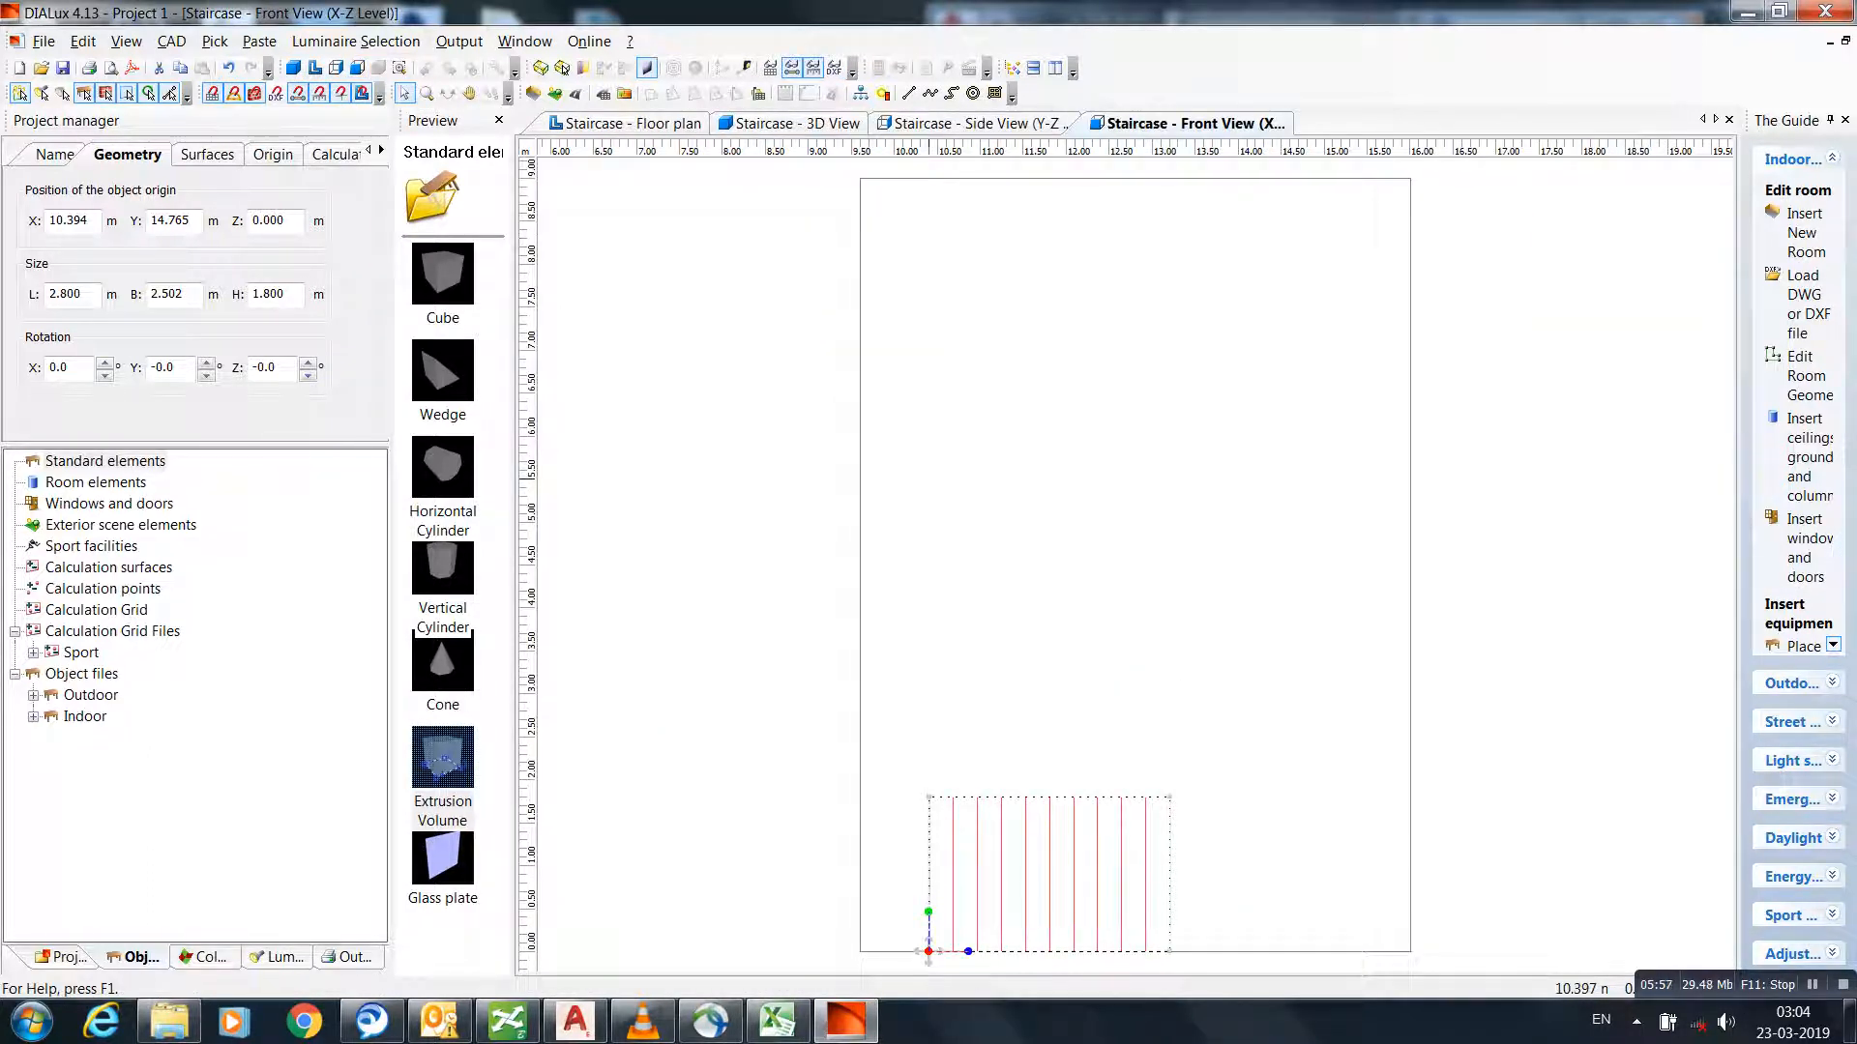
- Rotate the staircase volume to 90° about its X axis in the floor plan
scroll(929, 478, down, 1)
middle_drag(929, 479, 957, 438)
click(980, 124)
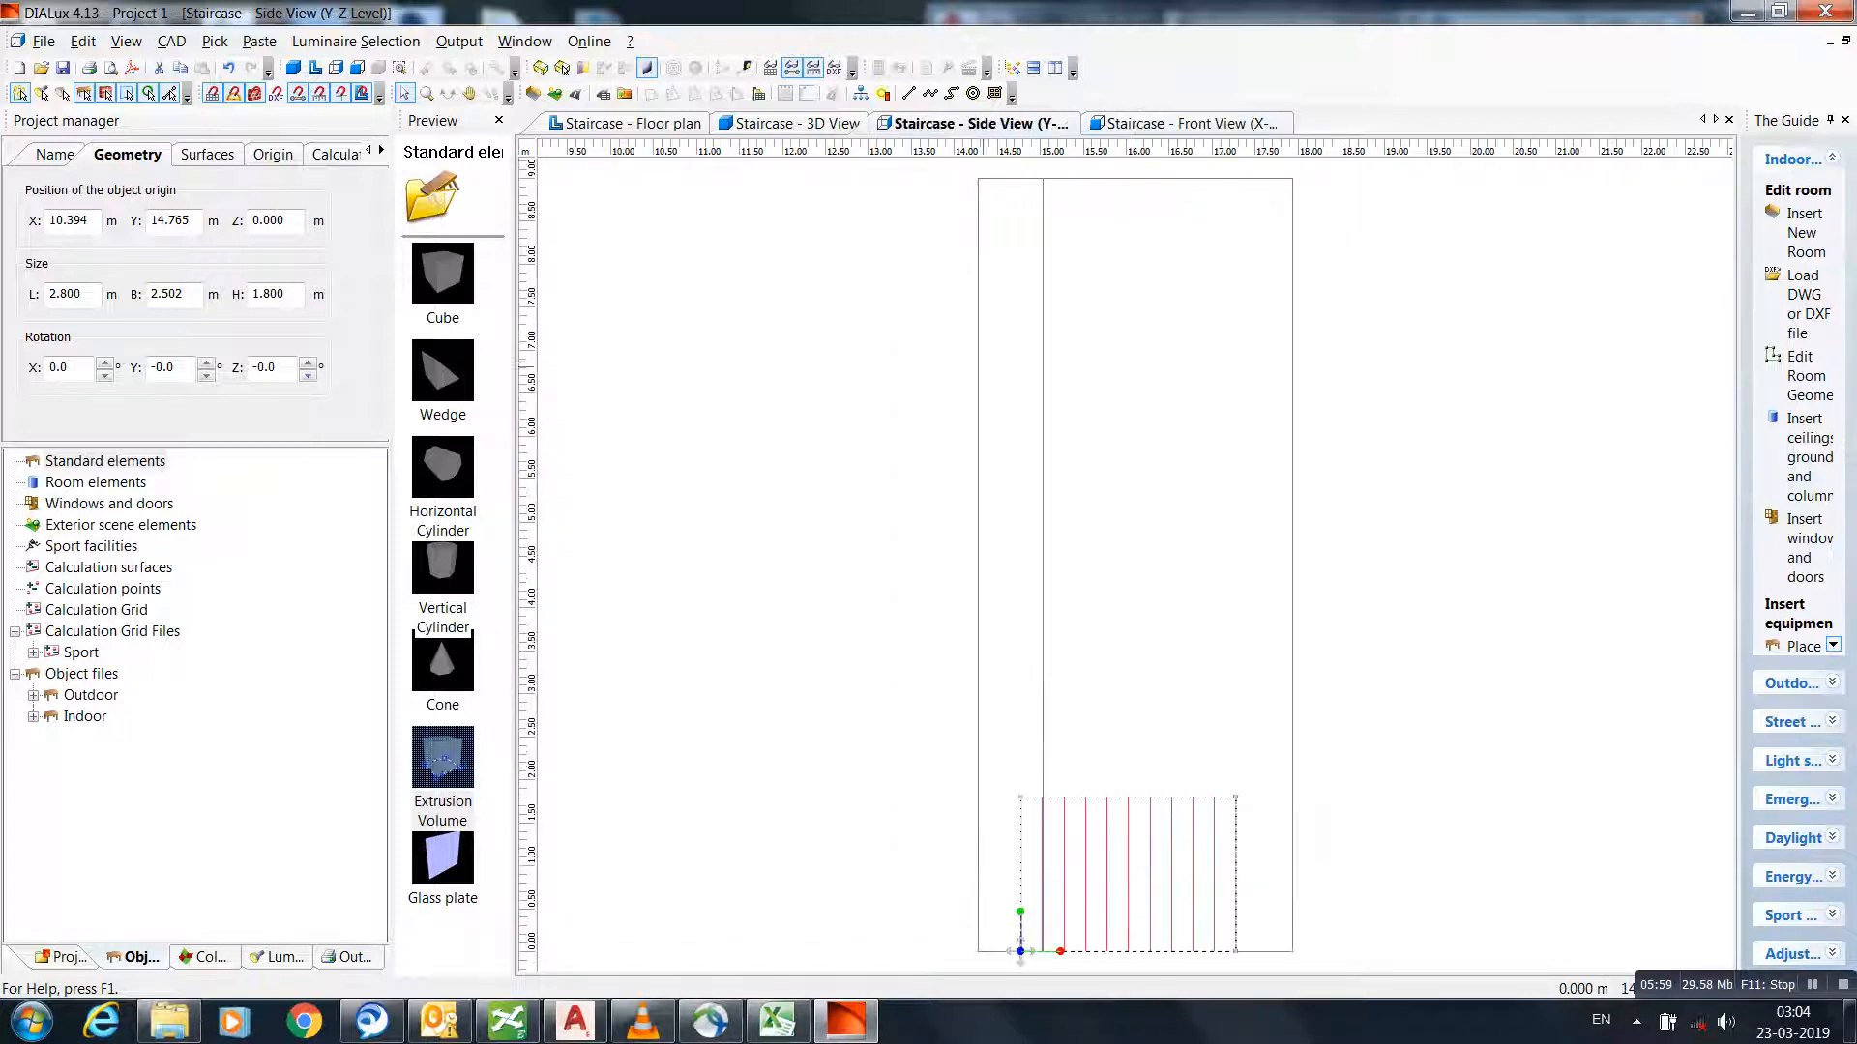
click(797, 124)
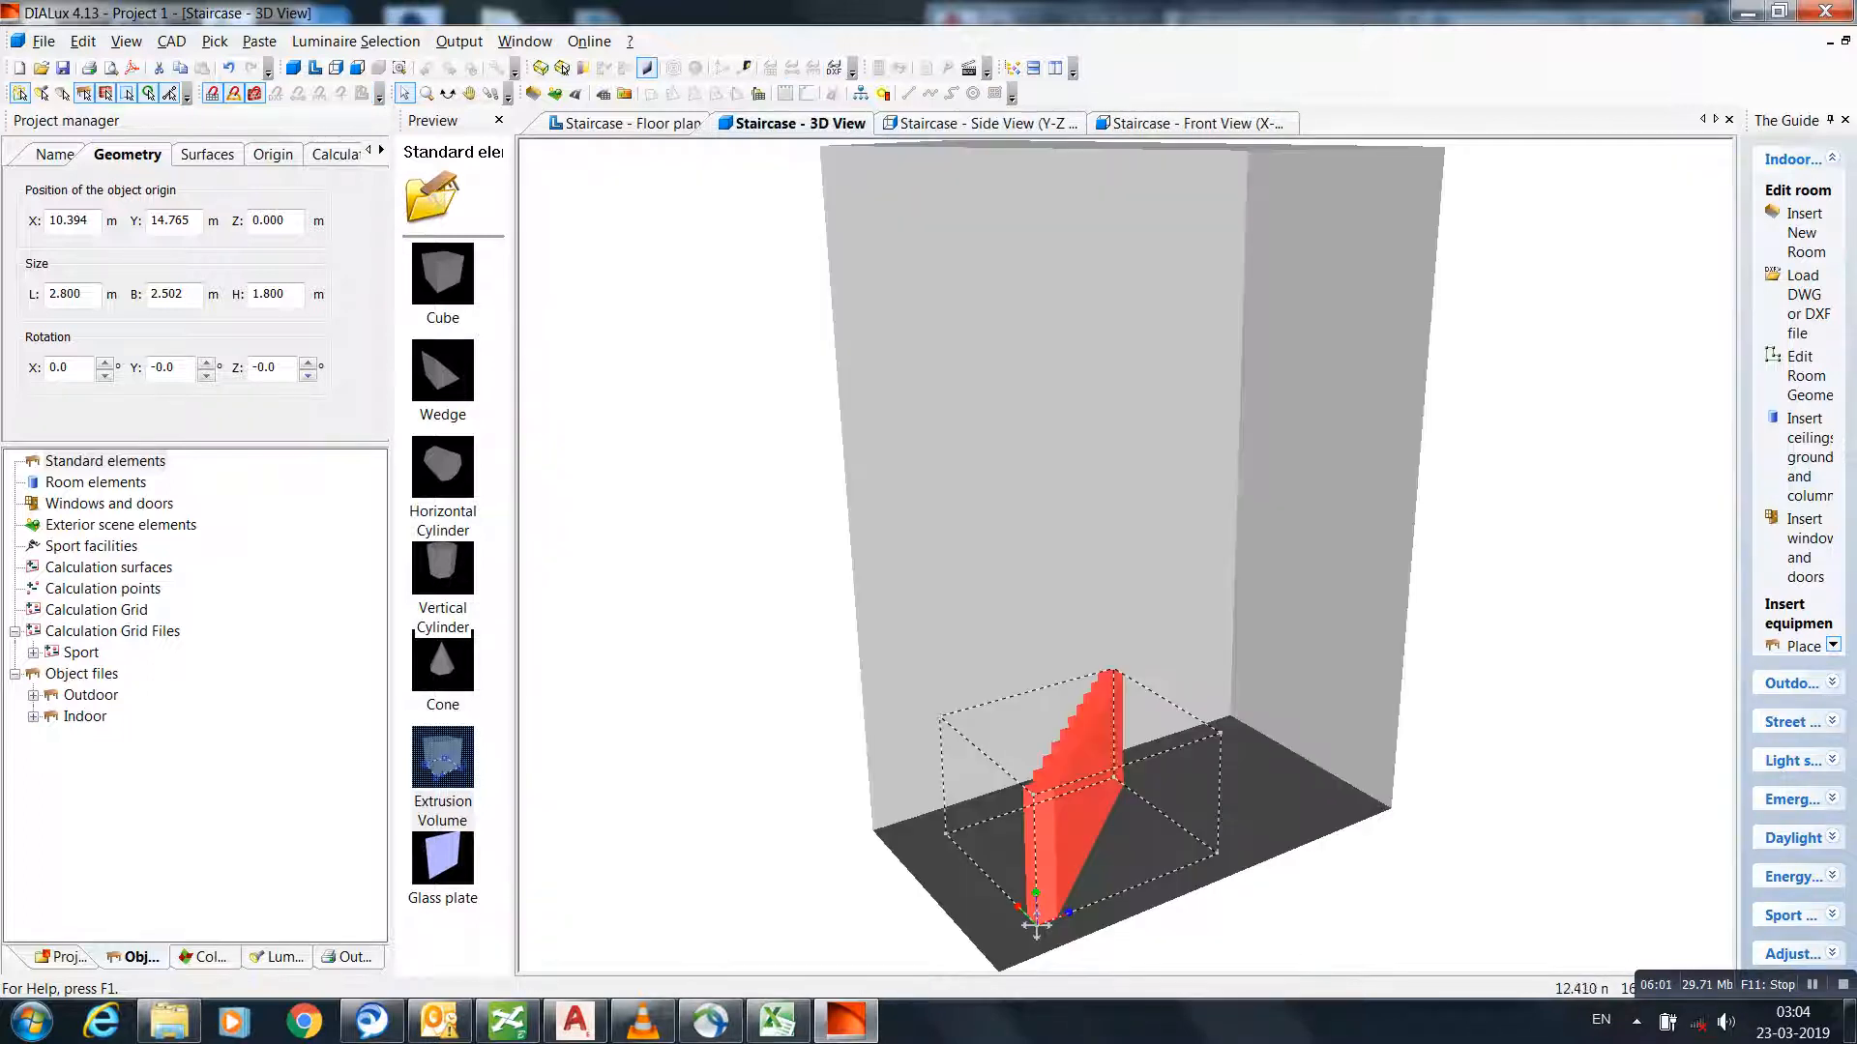
middle_drag(1036, 926, 1052, 870)
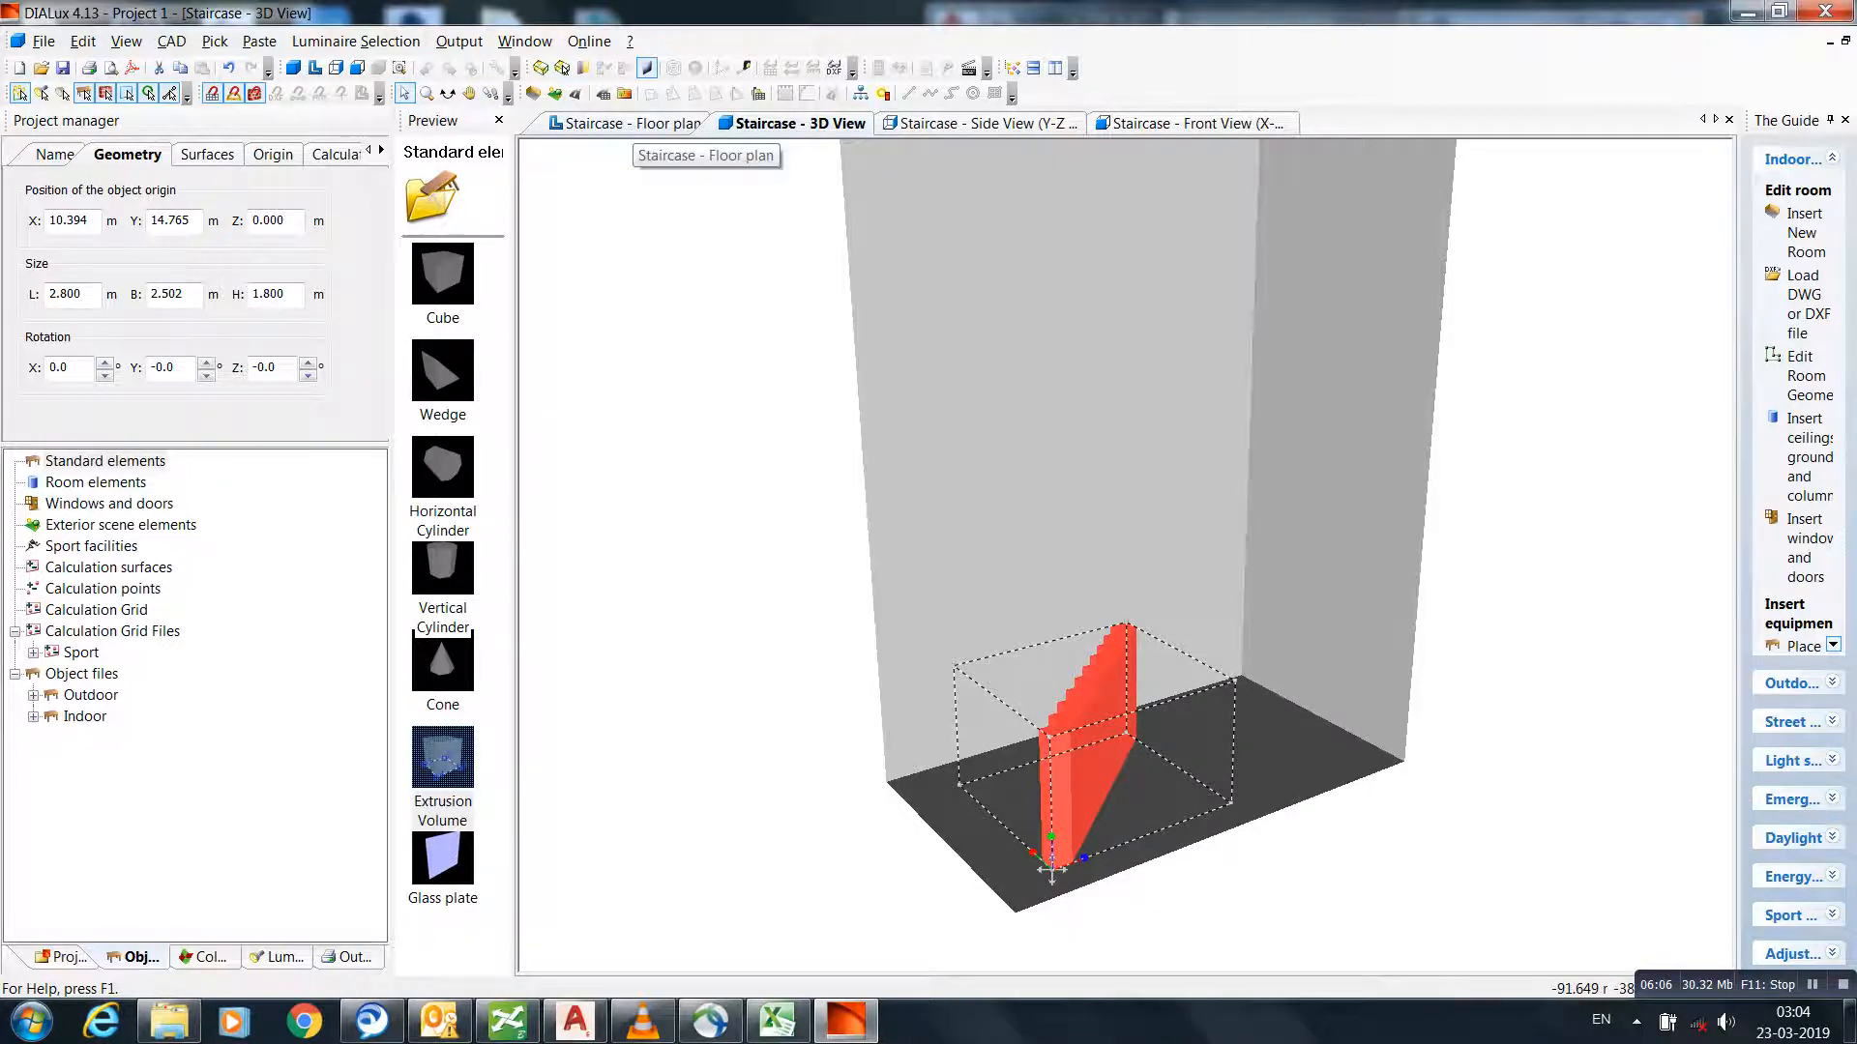
click(629, 123)
double_click(58, 367)
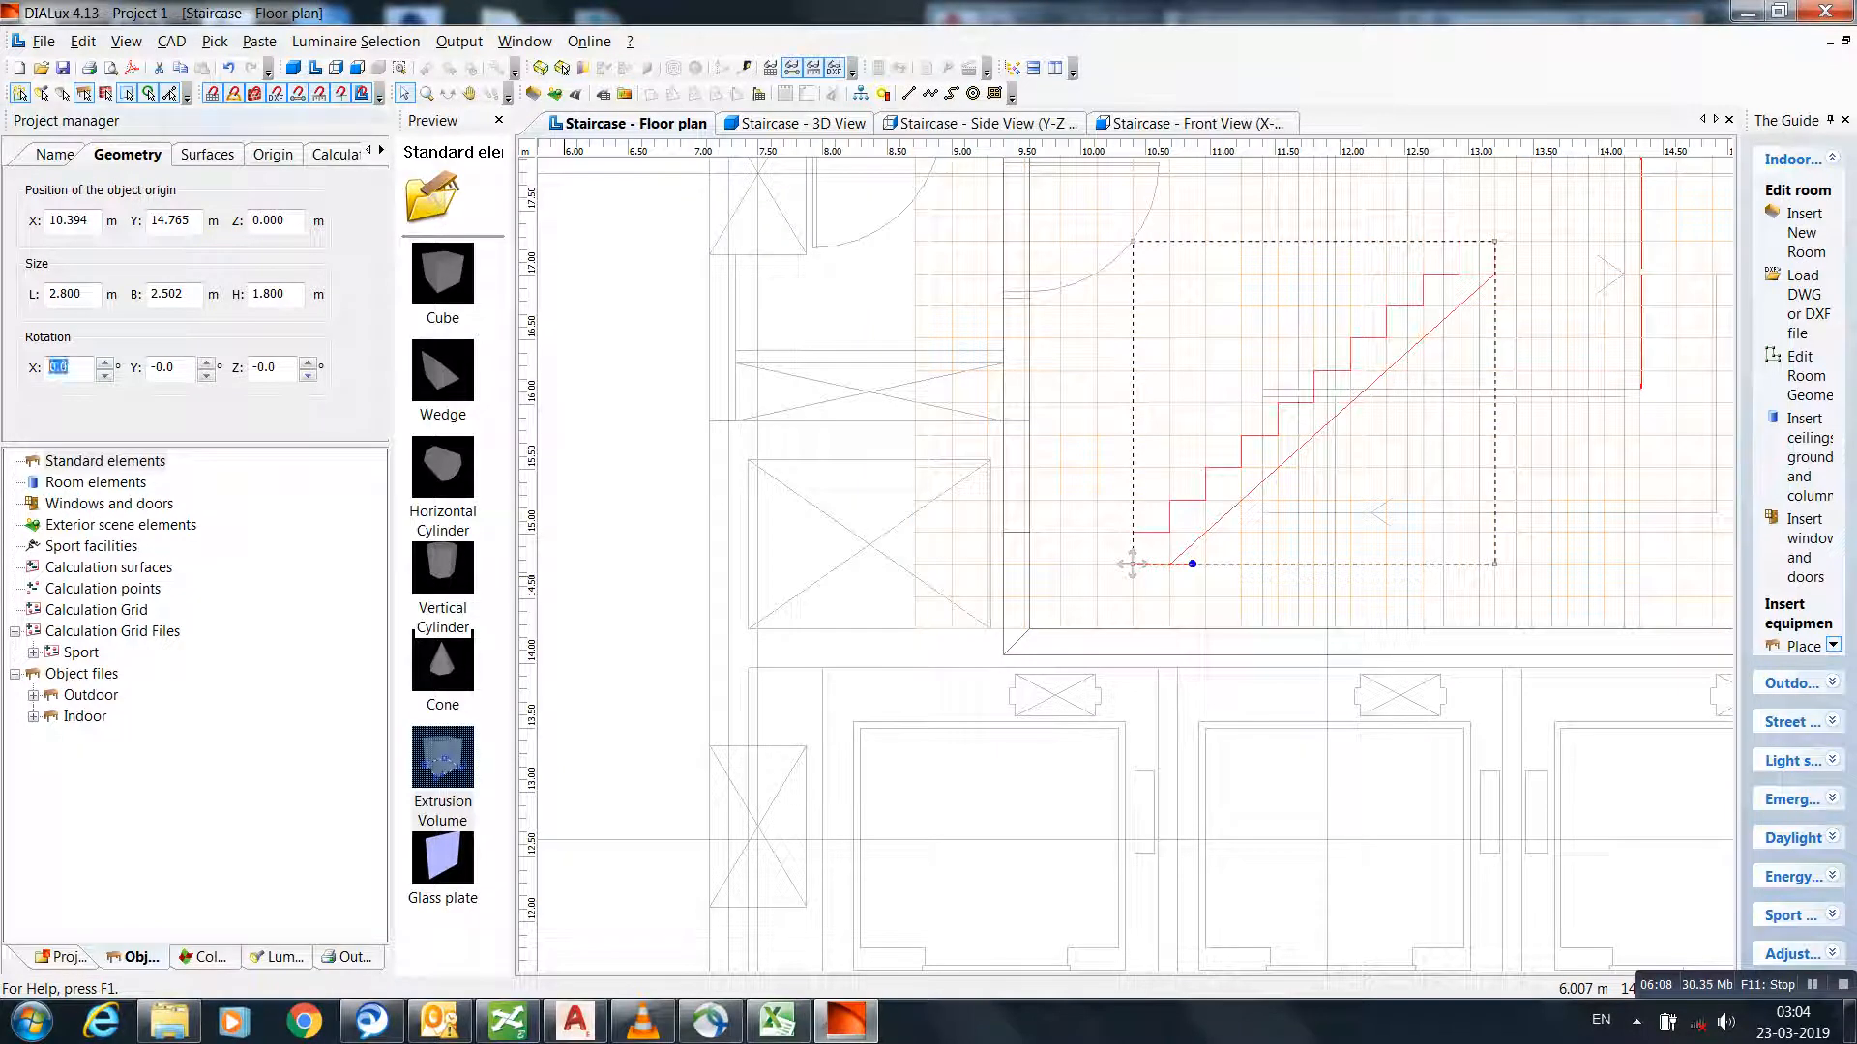
text(90)
key(Return)
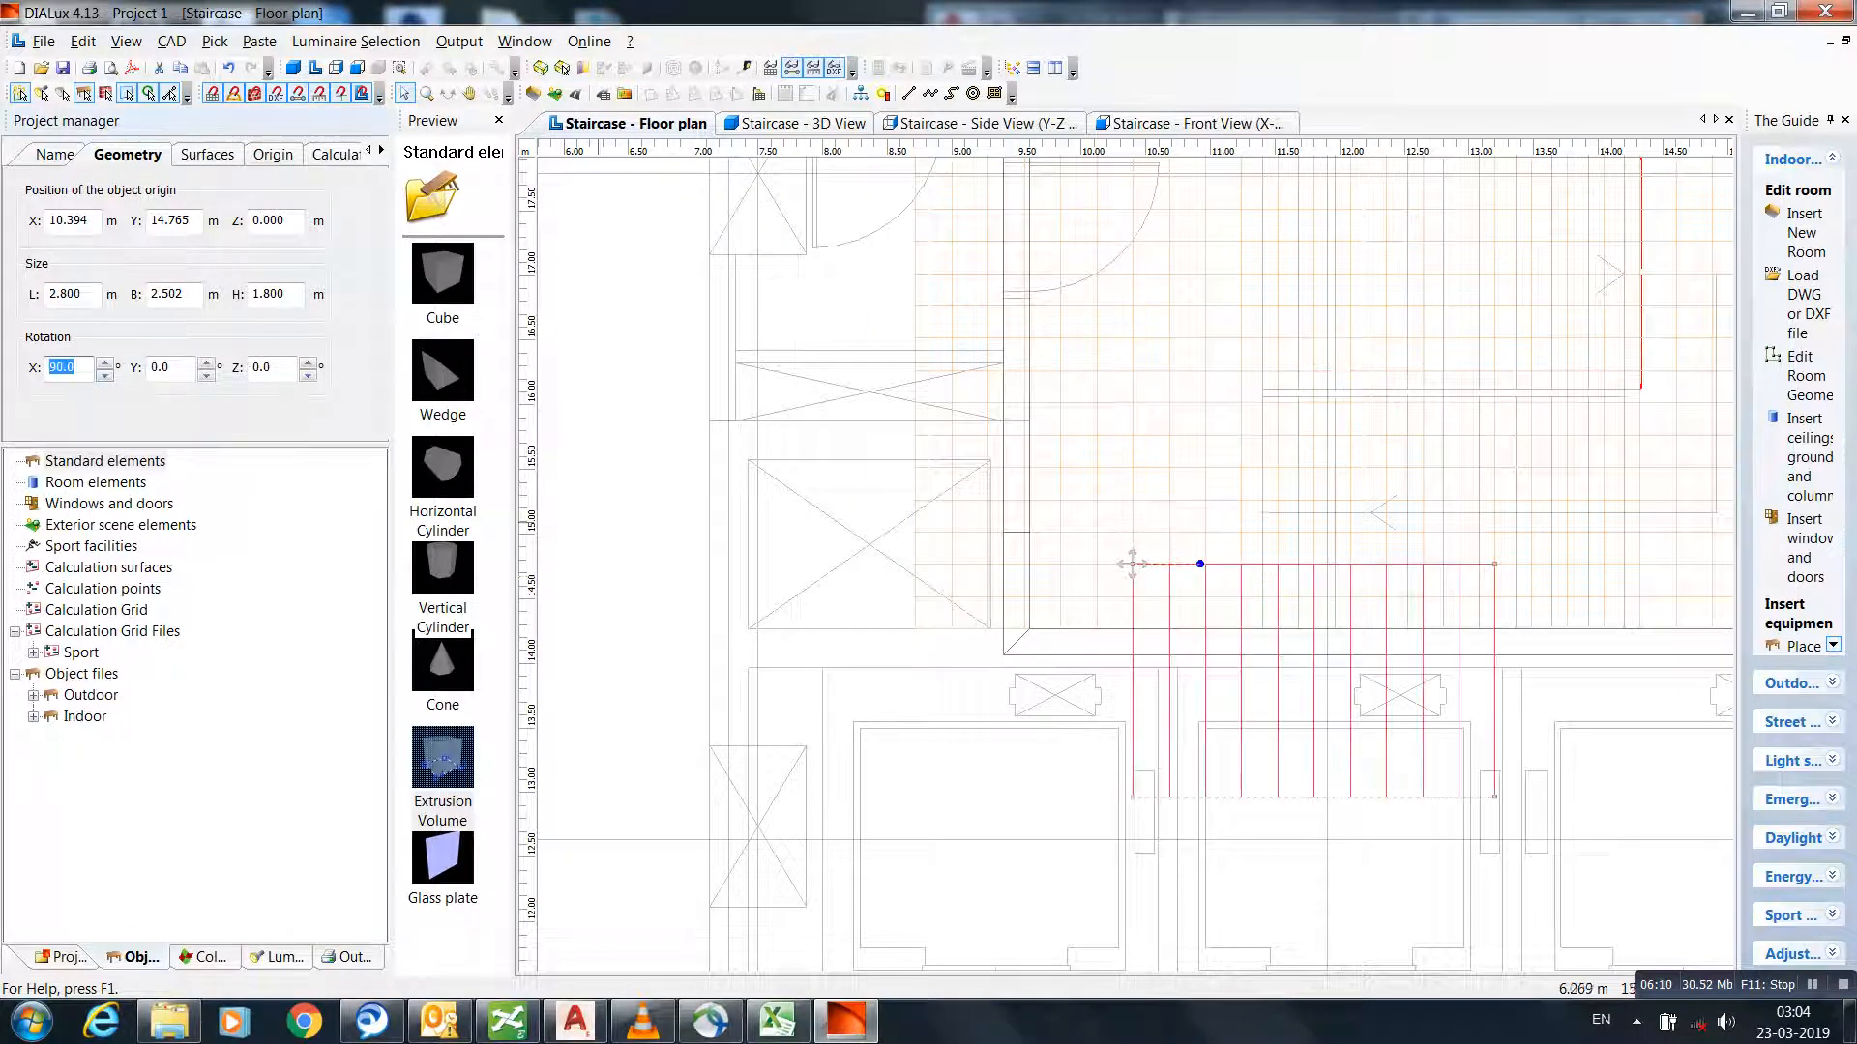
- Move the rotated staircase over the drawing's upper flight, to X 11.514 m and Y 17.890 m, and delete the orange helper grid
middle_drag(1322, 591, 1106, 788)
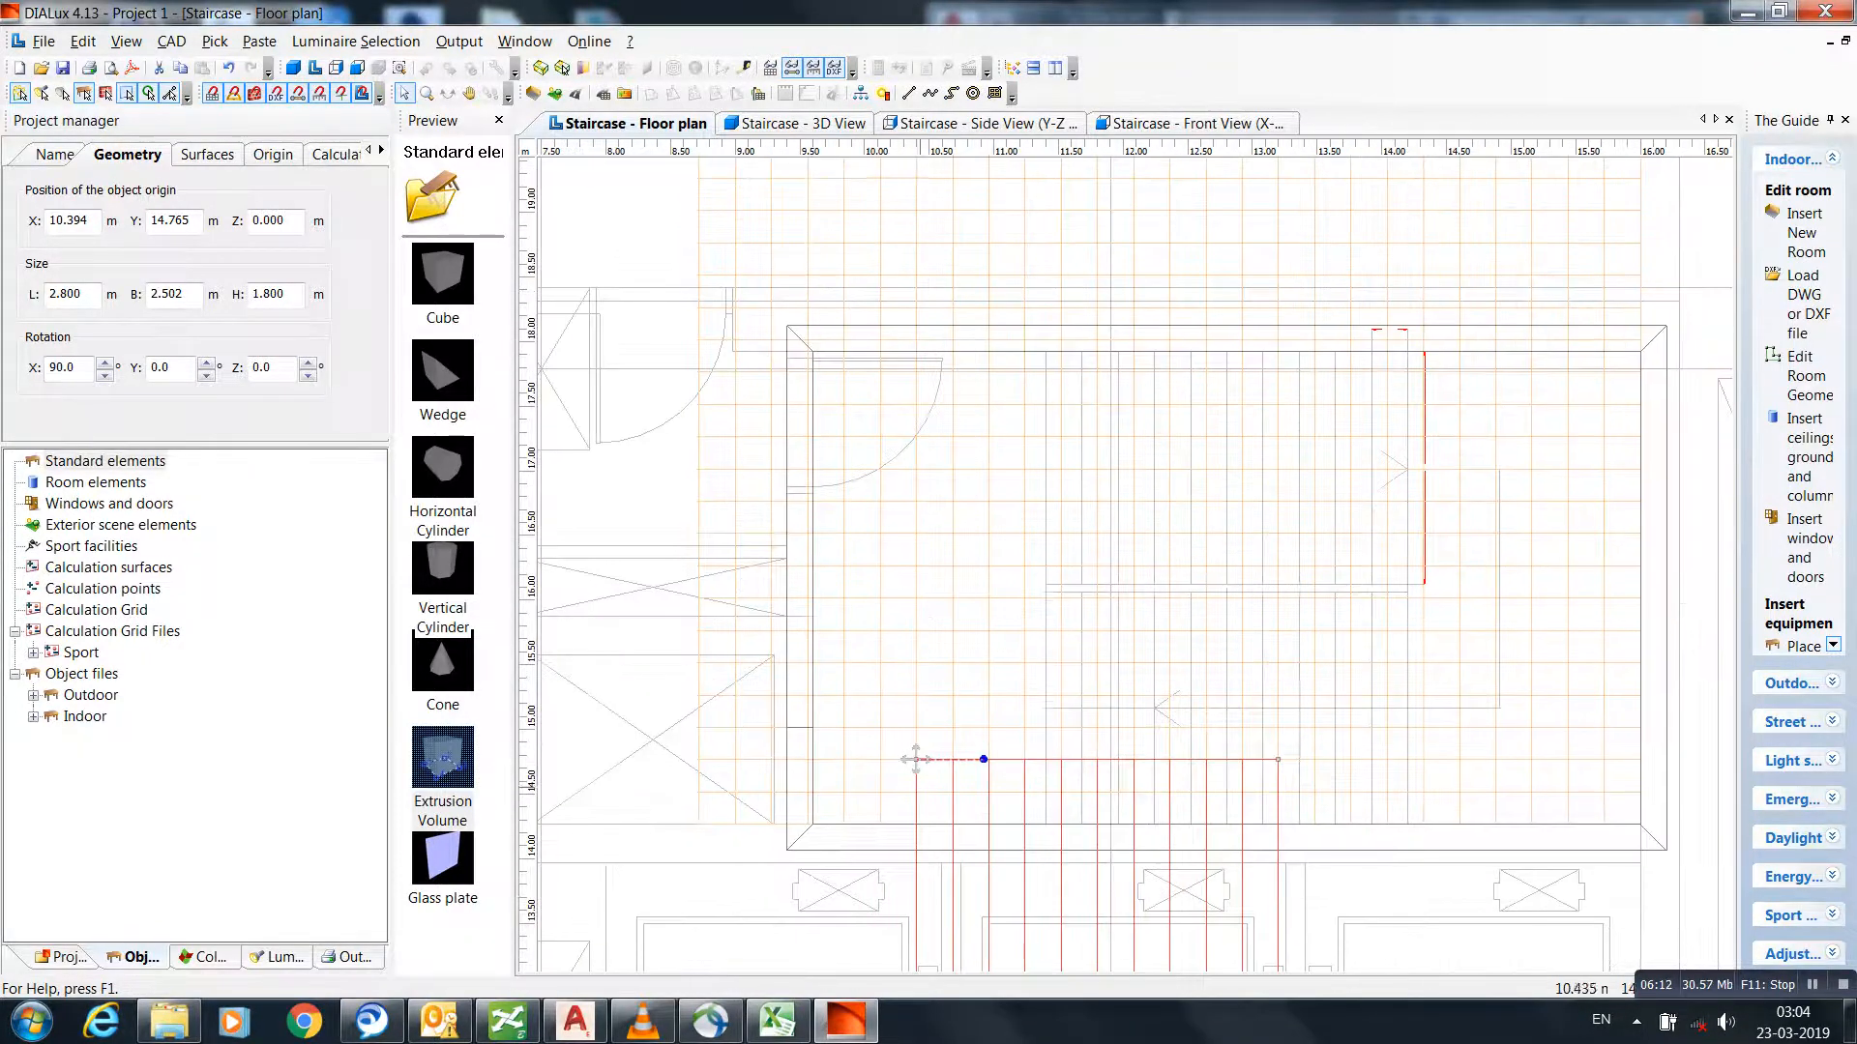
drag(915, 759, 1060, 356)
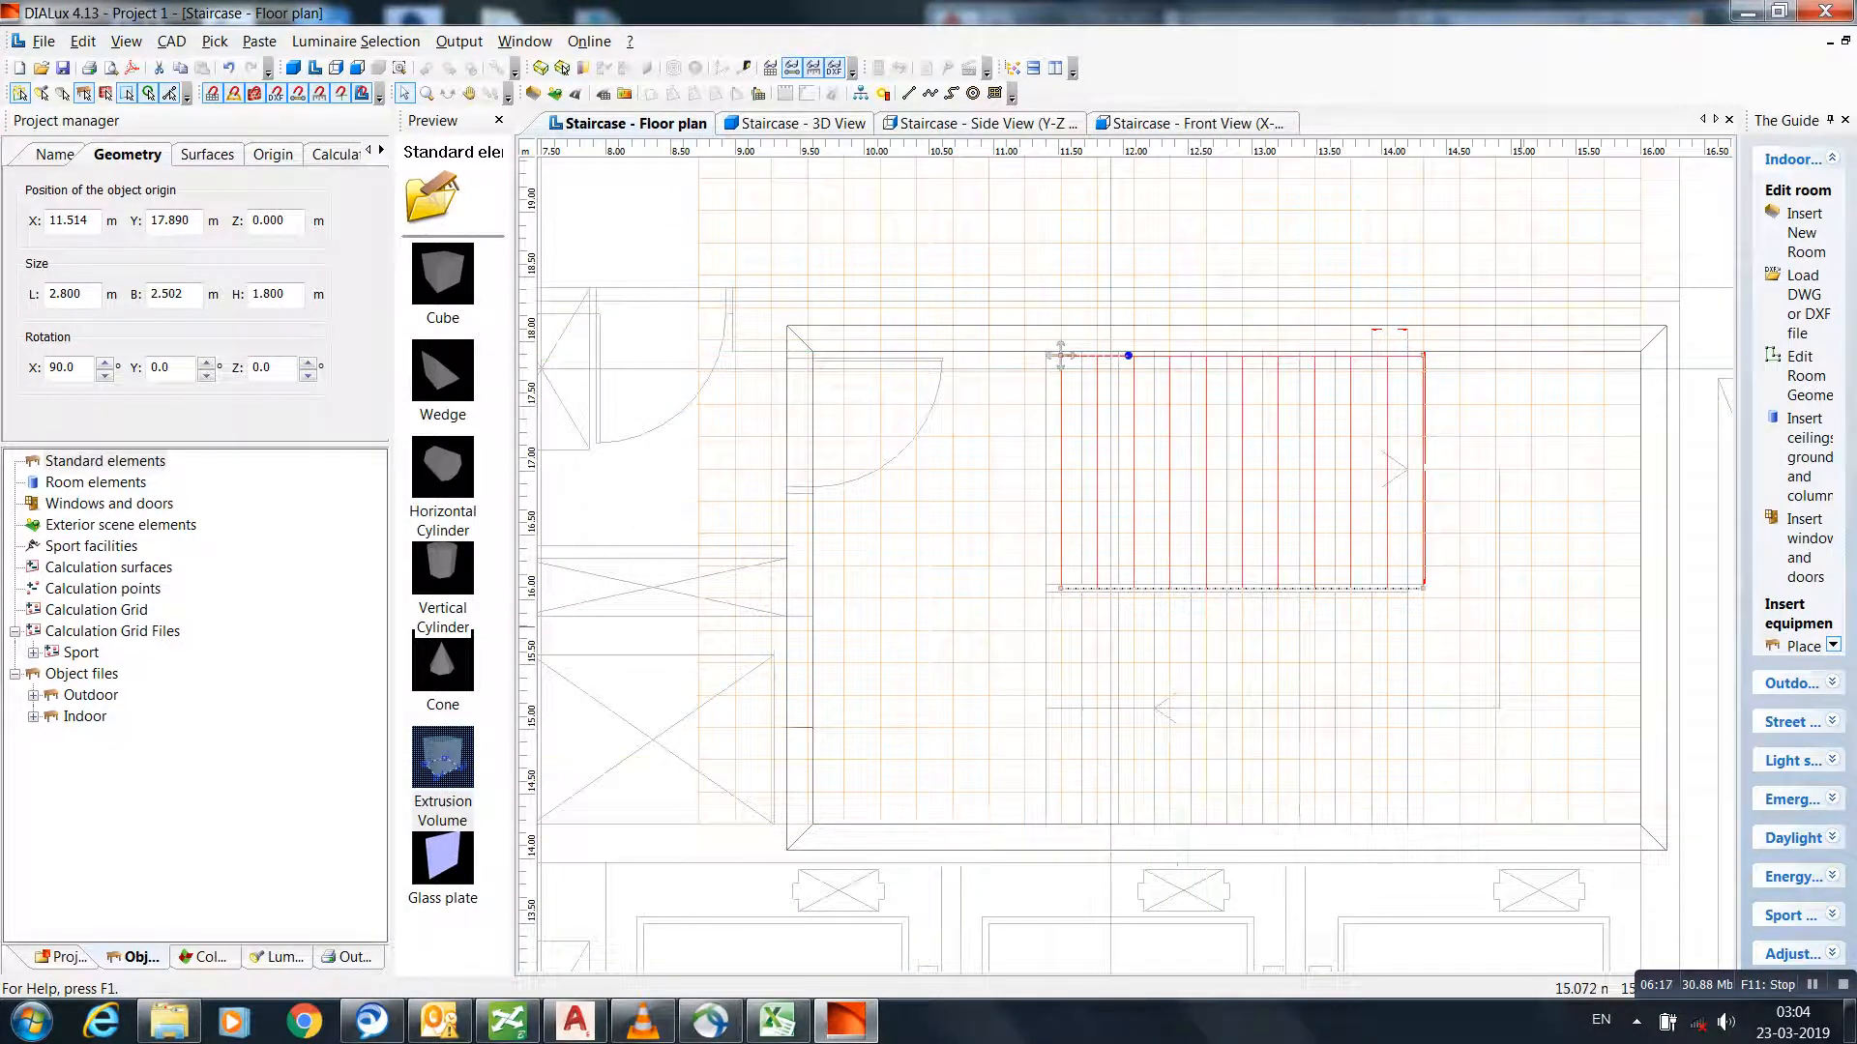
middle_drag(1180, 682, 963, 744)
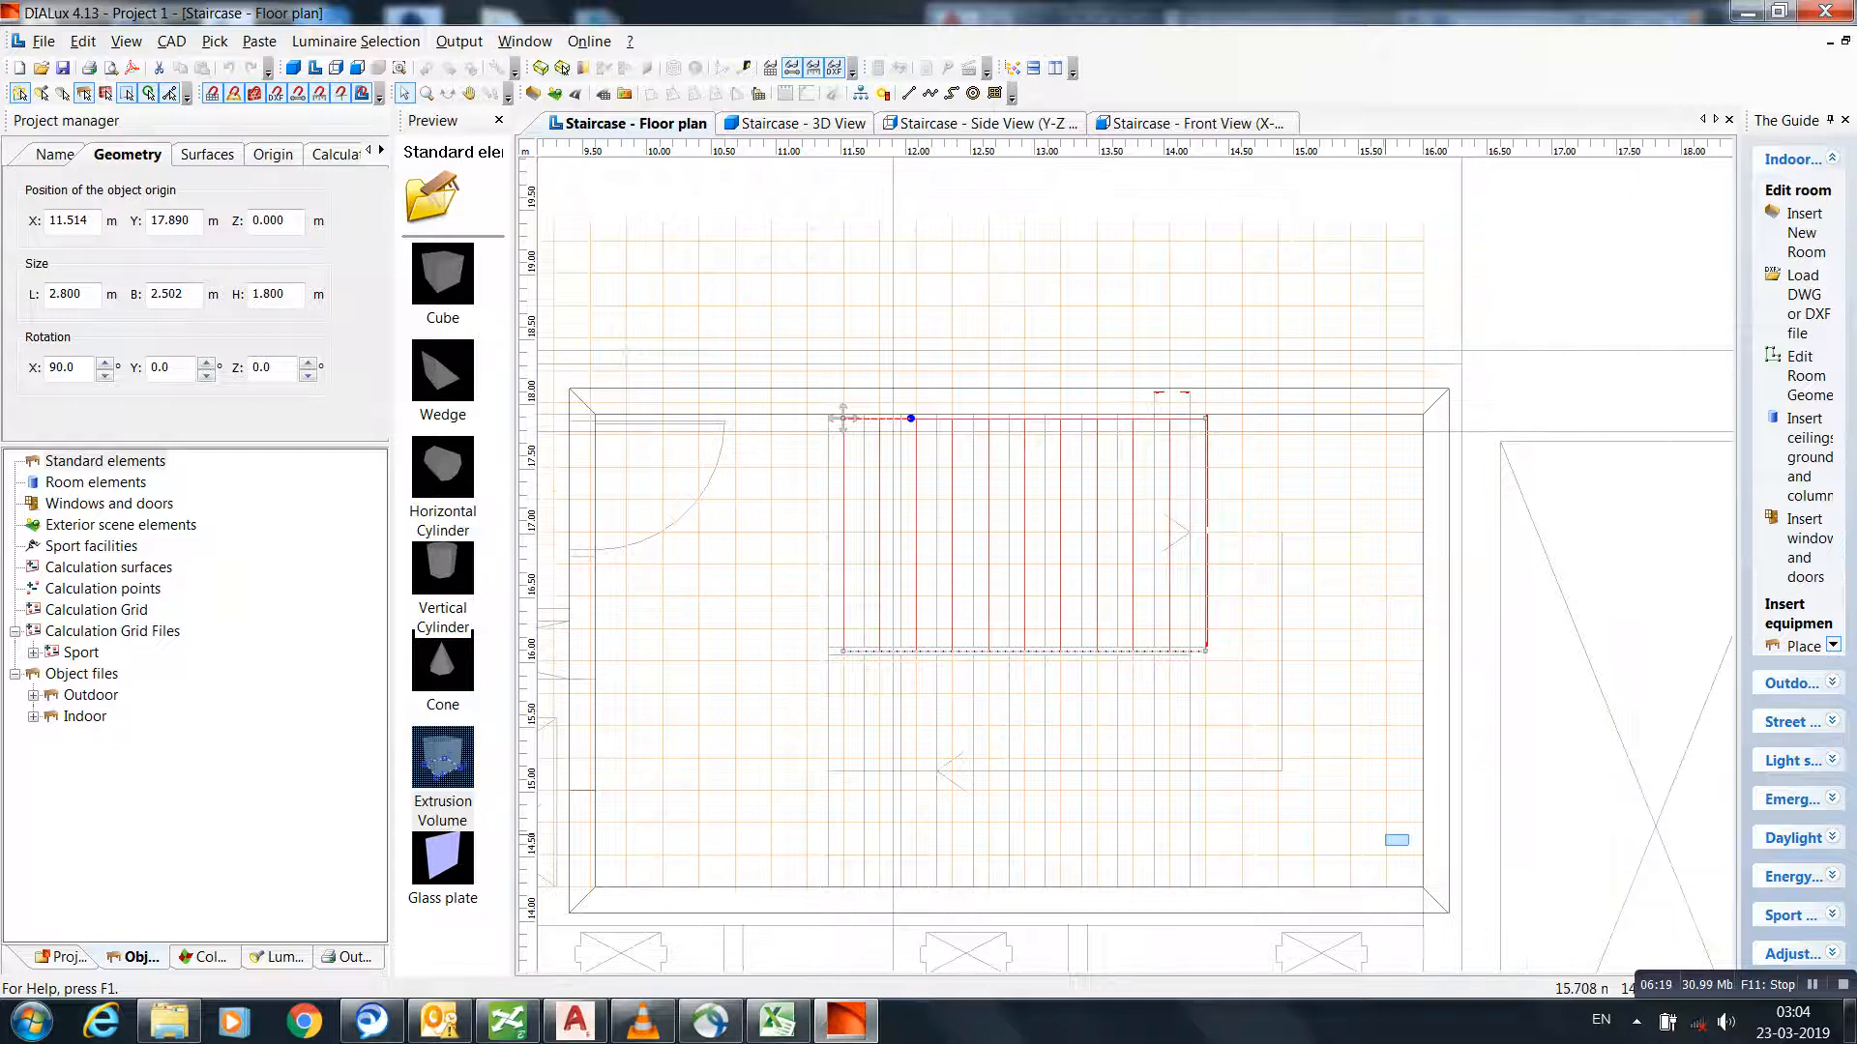
click(1357, 819)
key(Delete)
- Align the staircase's origin with the upper-left corner of the drawn upper flight, at X 11.394 m and Y 17.925 m
middle_drag(991, 430, 1200, 547)
scroll(1161, 546, up, 8)
click(957, 551)
middle_drag(957, 551, 1259, 692)
scroll(1102, 764, up, 8)
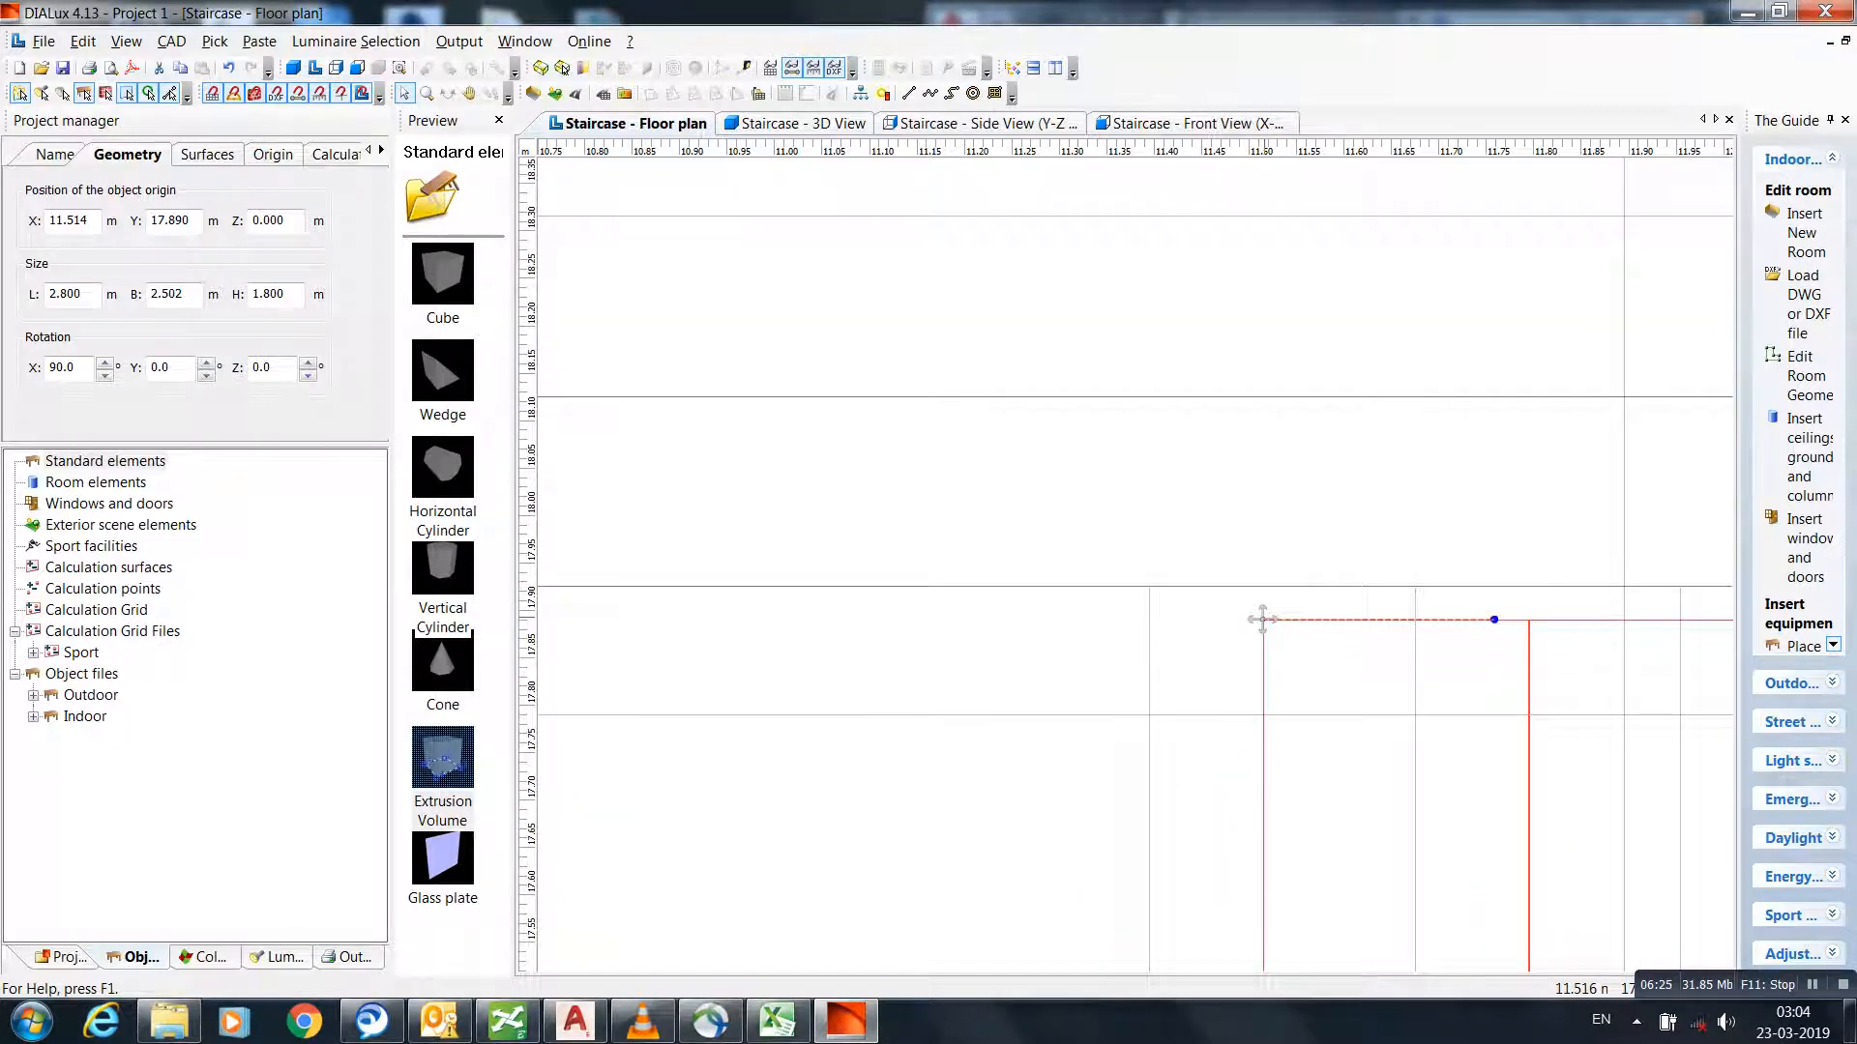
drag(1262, 619, 1148, 586)
scroll(1148, 586, down, 8)
scroll(1119, 660, down, 6)
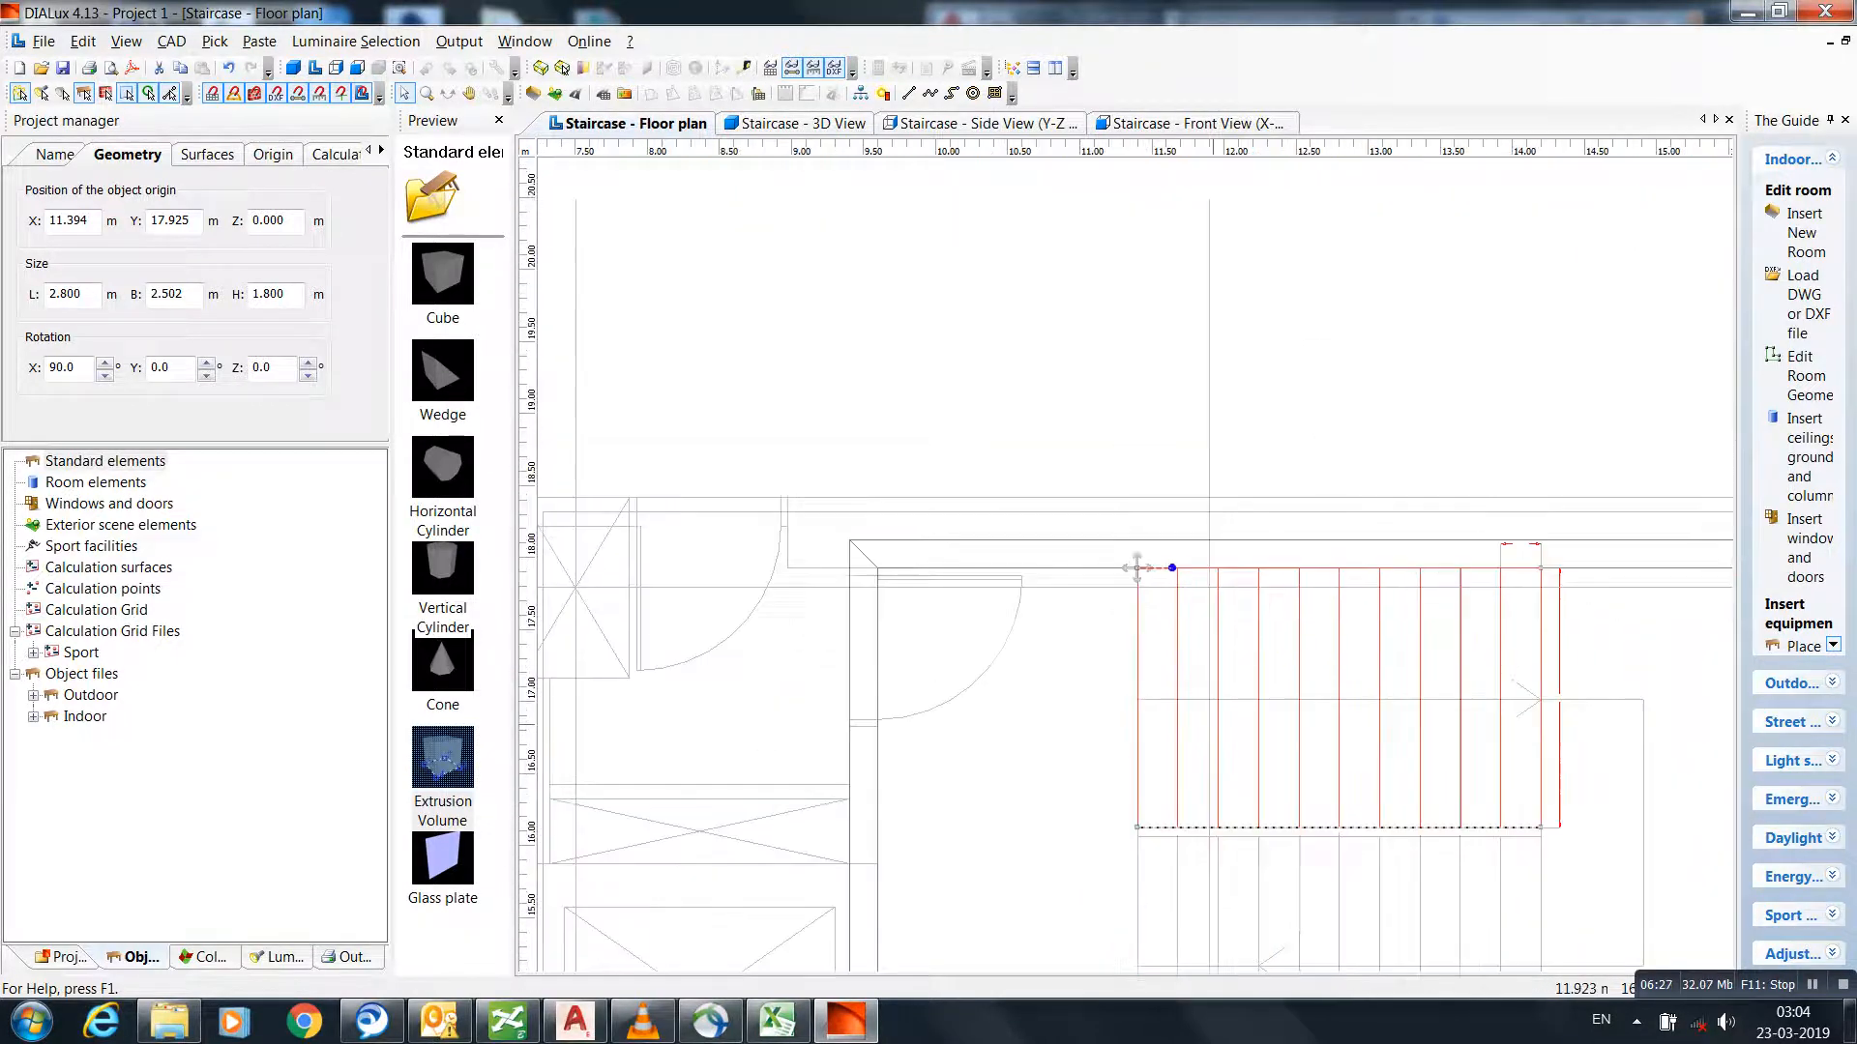
- Check the staircase's edges against the step lines of the upper flight in the floor plan
middle_drag(1280, 795, 1132, 708)
scroll(1343, 715, up, 8)
middle_drag(1153, 941, 1327, 808)
scroll(1327, 807, up, 3)
scroll(1327, 807, down, 4)
middle_drag(1465, 379, 1131, 373)
scroll(1130, 373, up, 1)
scroll(1130, 373, down, 2)
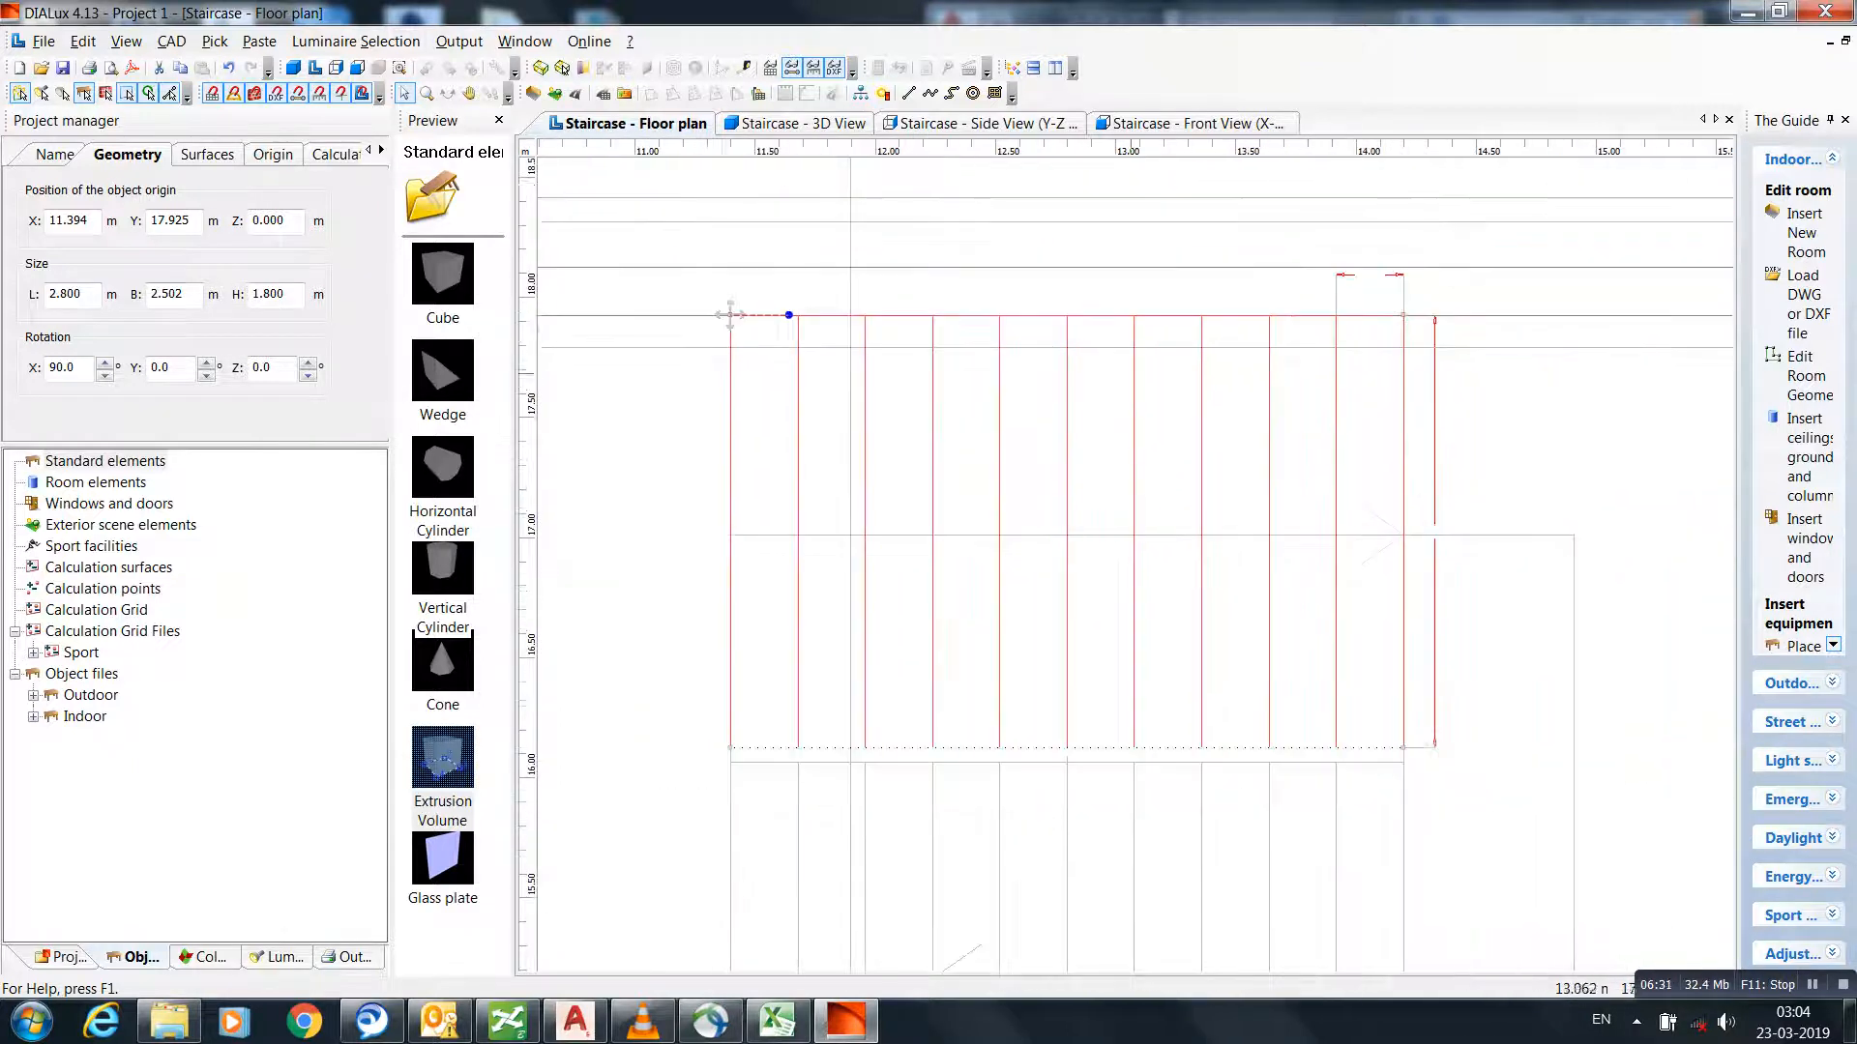
- Examine the orientation and position of the rotated staircase in the 3D view, the Y-Z side view and the X-Z front view
click(799, 124)
scroll(1113, 667, down, 2)
scroll(1112, 668, up, 4)
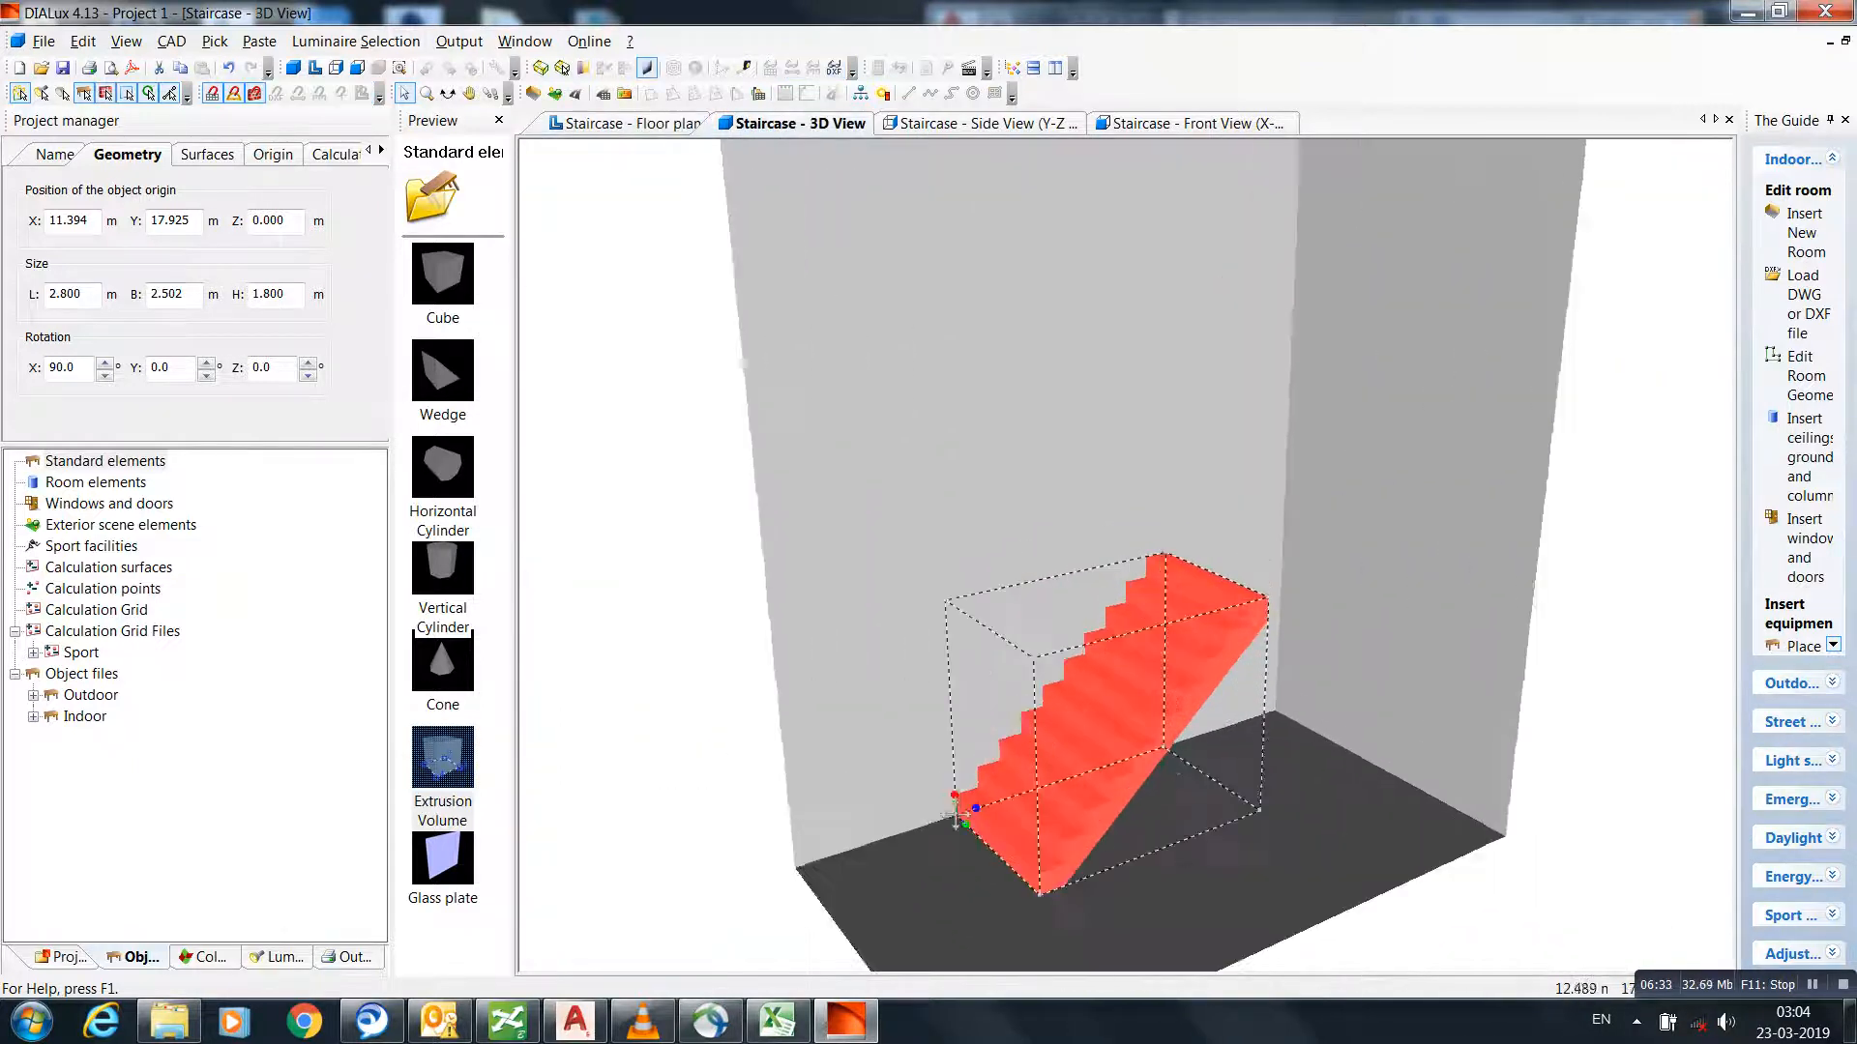
middle_drag(1103, 706, 1265, 598)
scroll(1123, 712, up, 1)
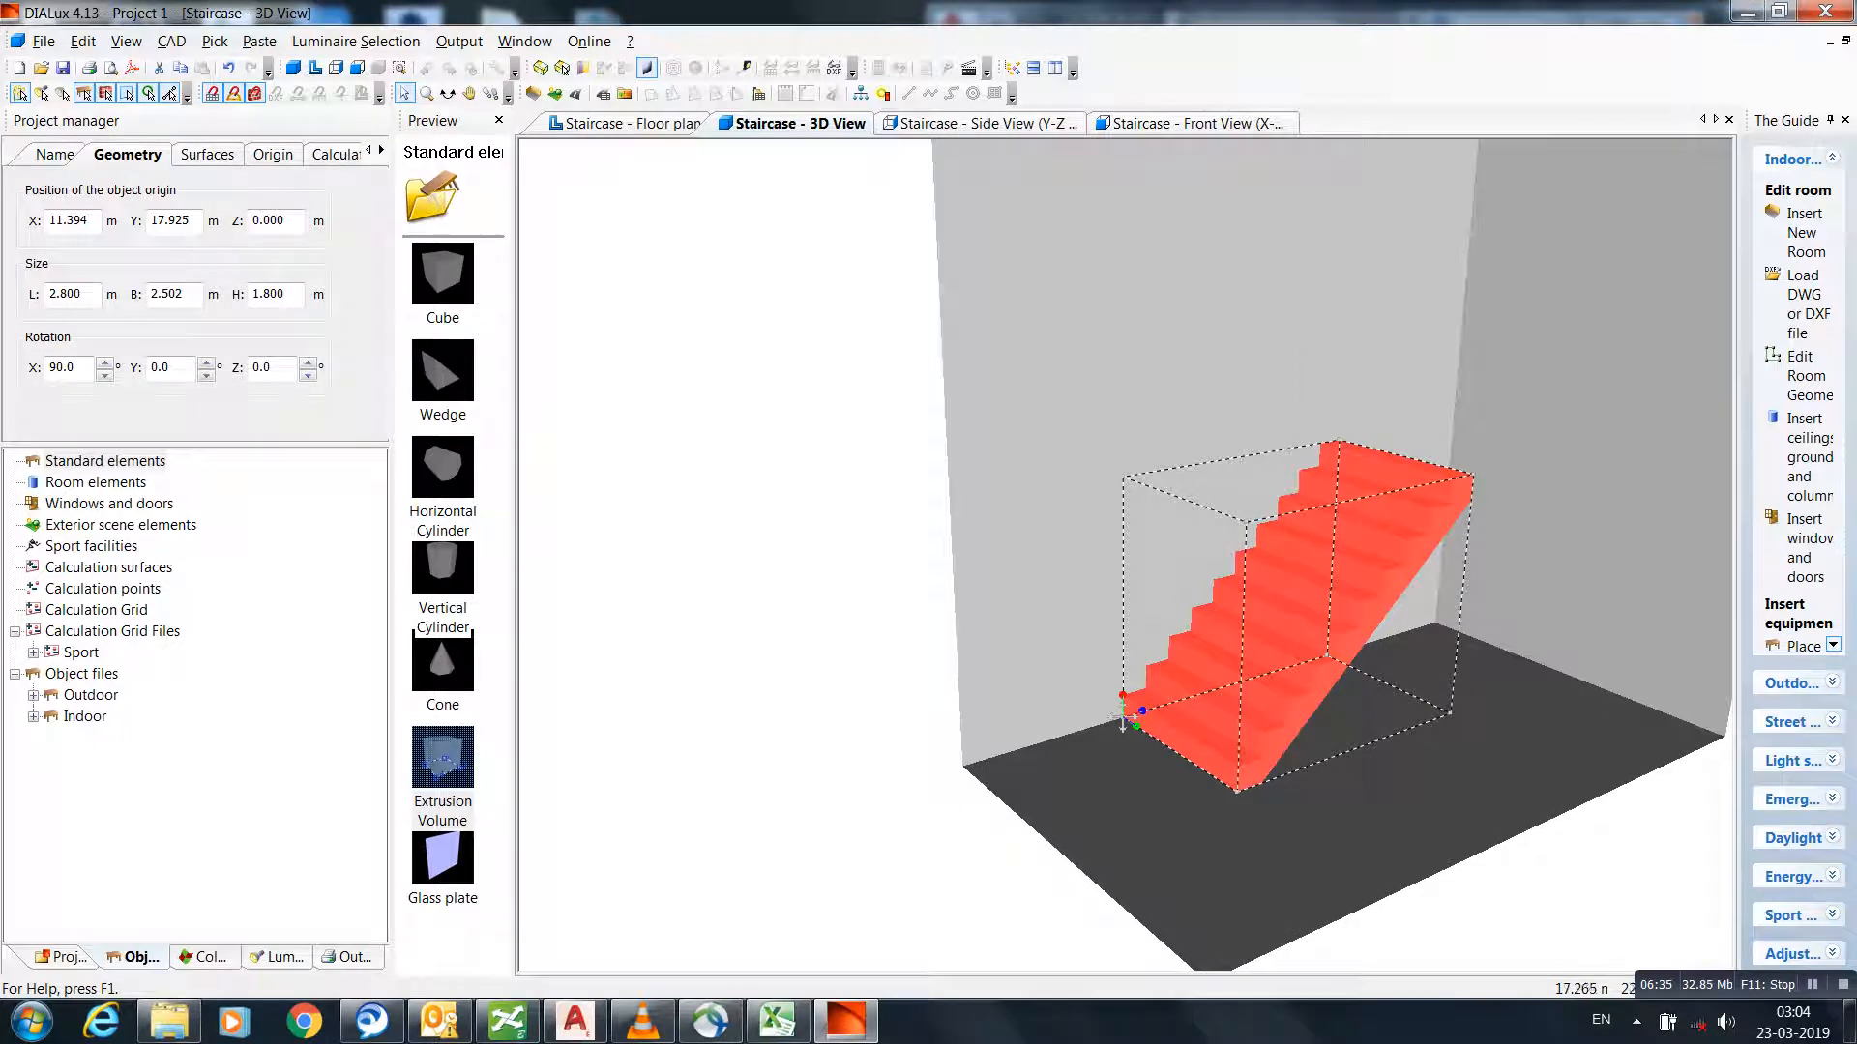
scroll(1127, 581, down, 3)
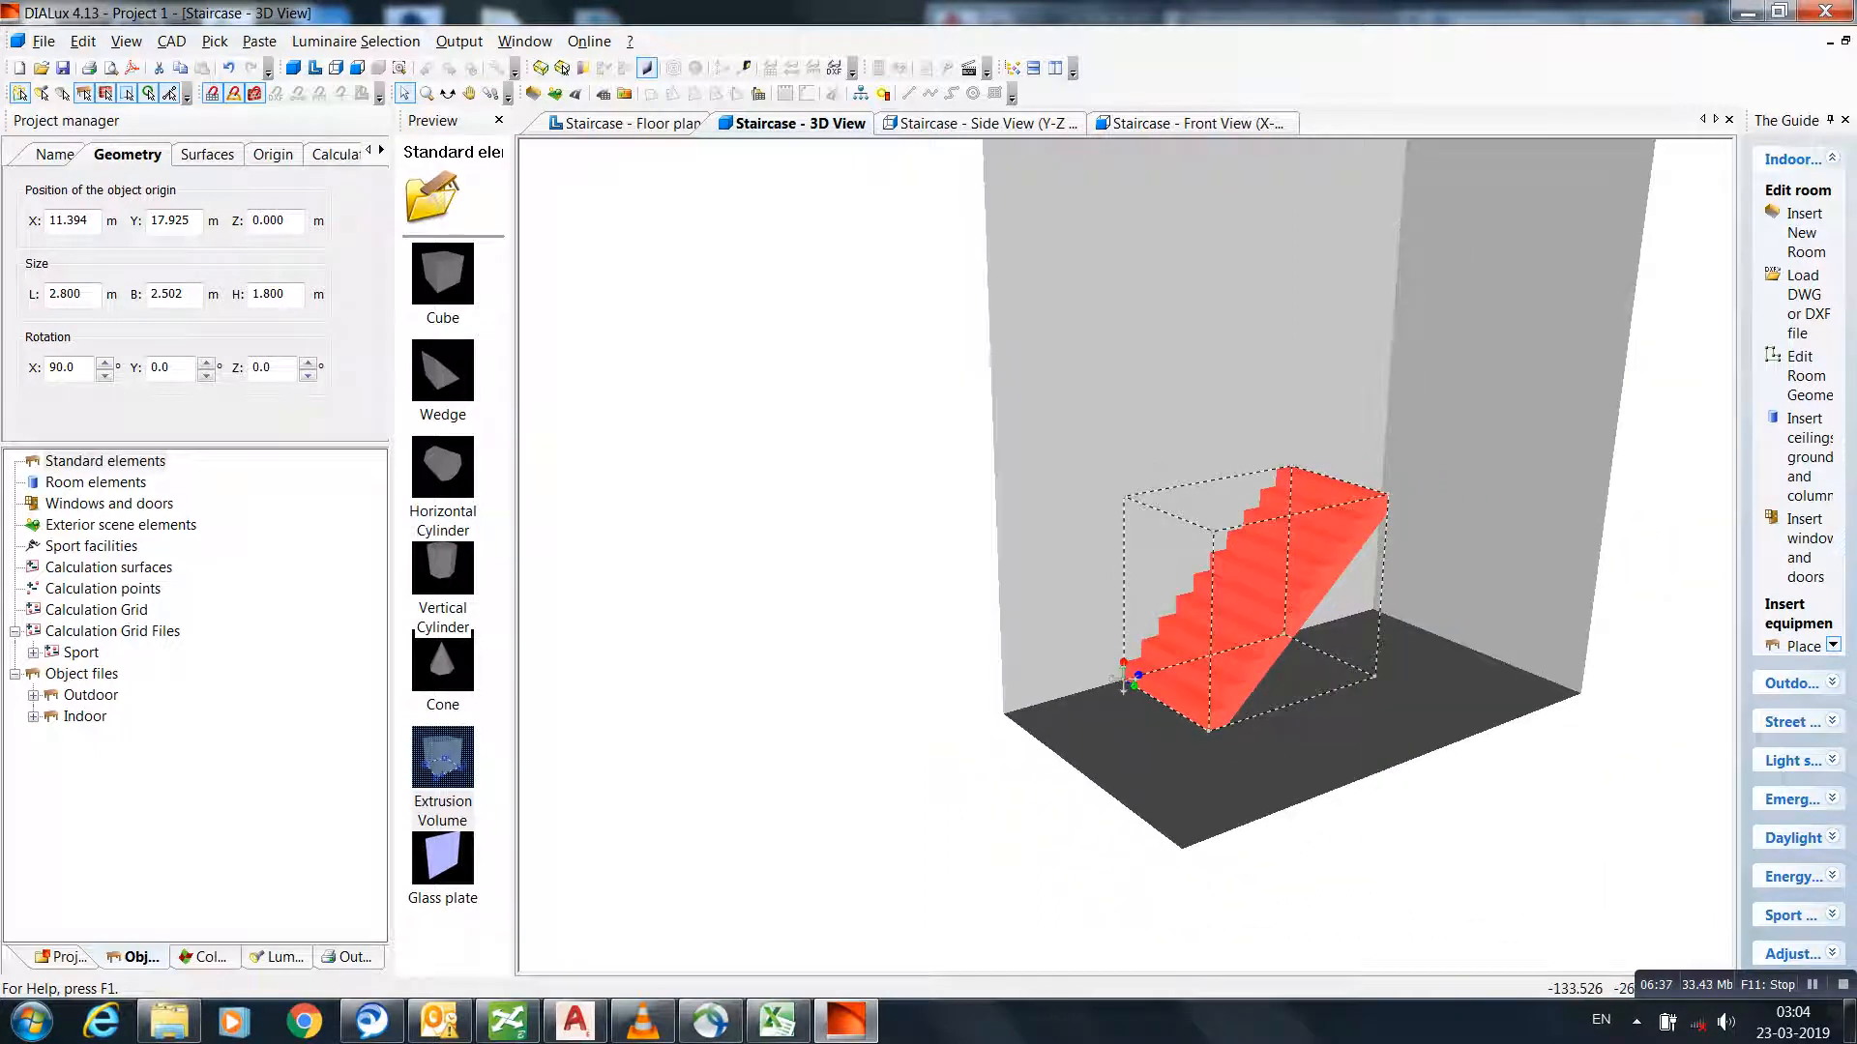
click(985, 123)
middle_drag(1061, 458, 1010, 315)
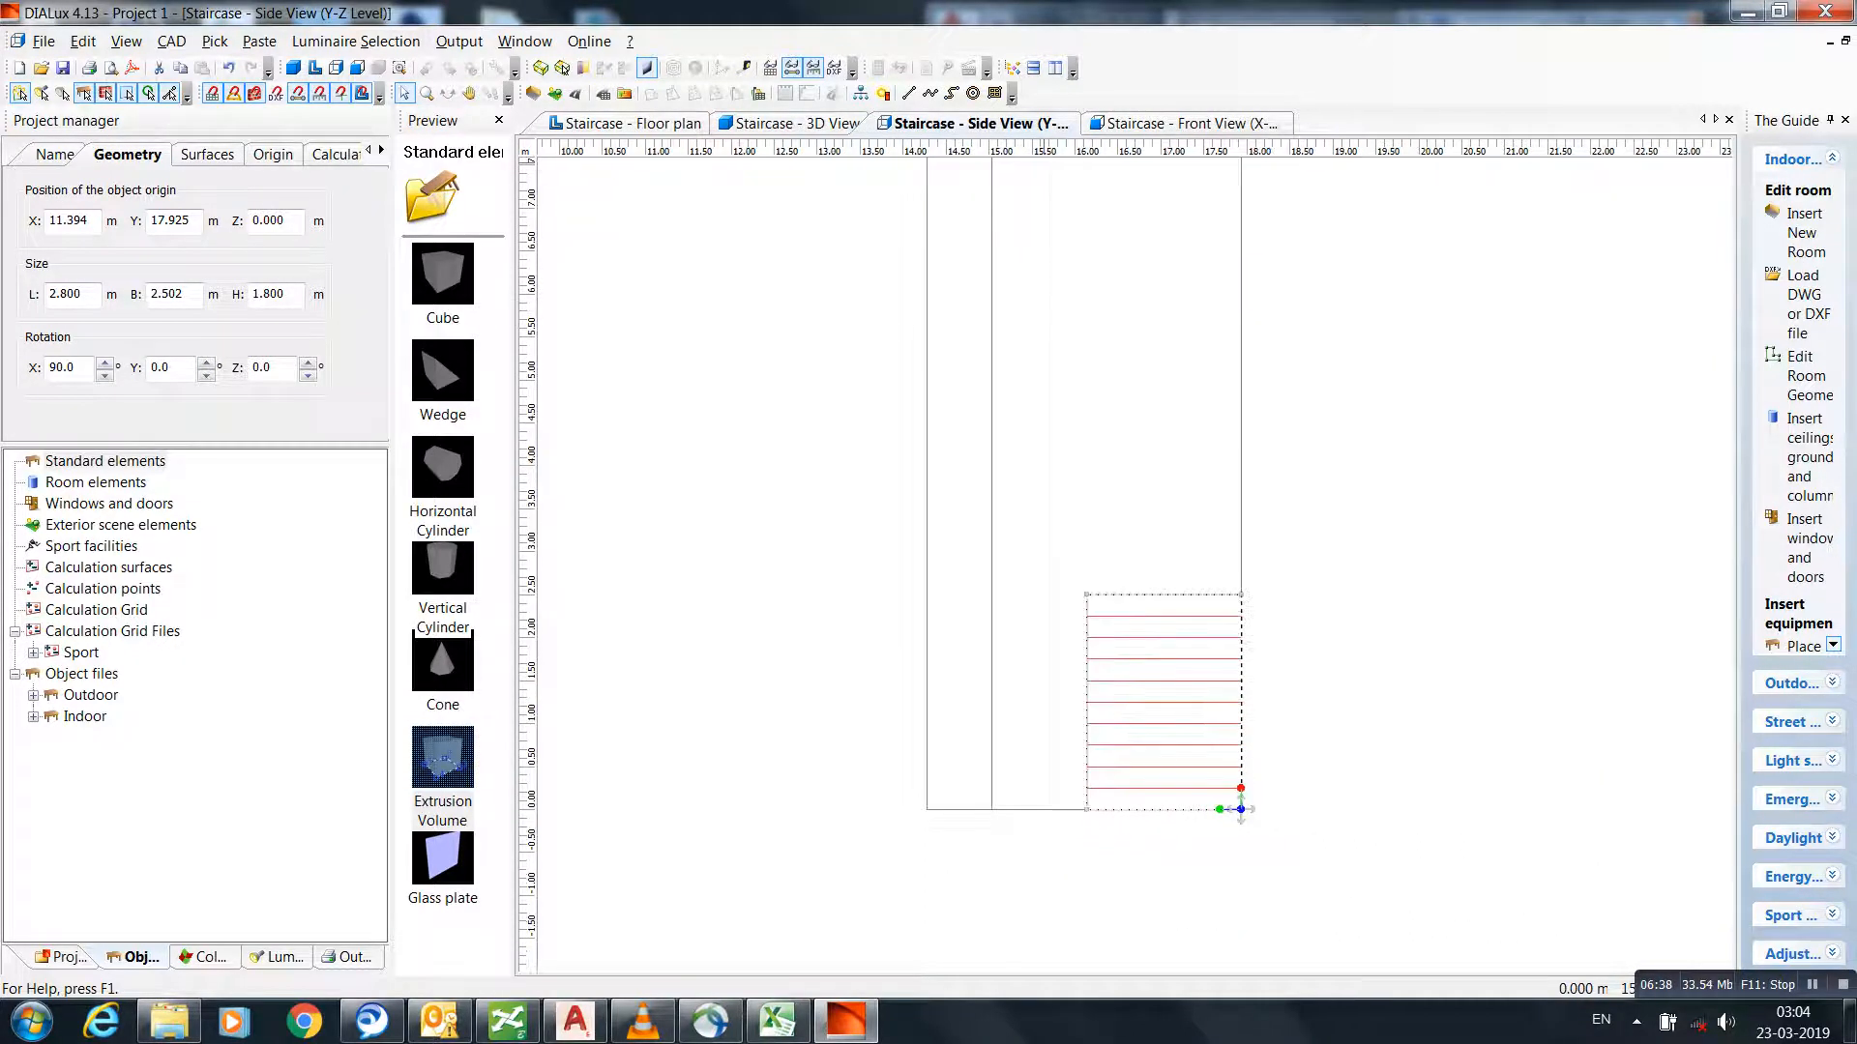
click(1178, 123)
scroll(1107, 832, up, 3)
middle_drag(1091, 909, 1192, 729)
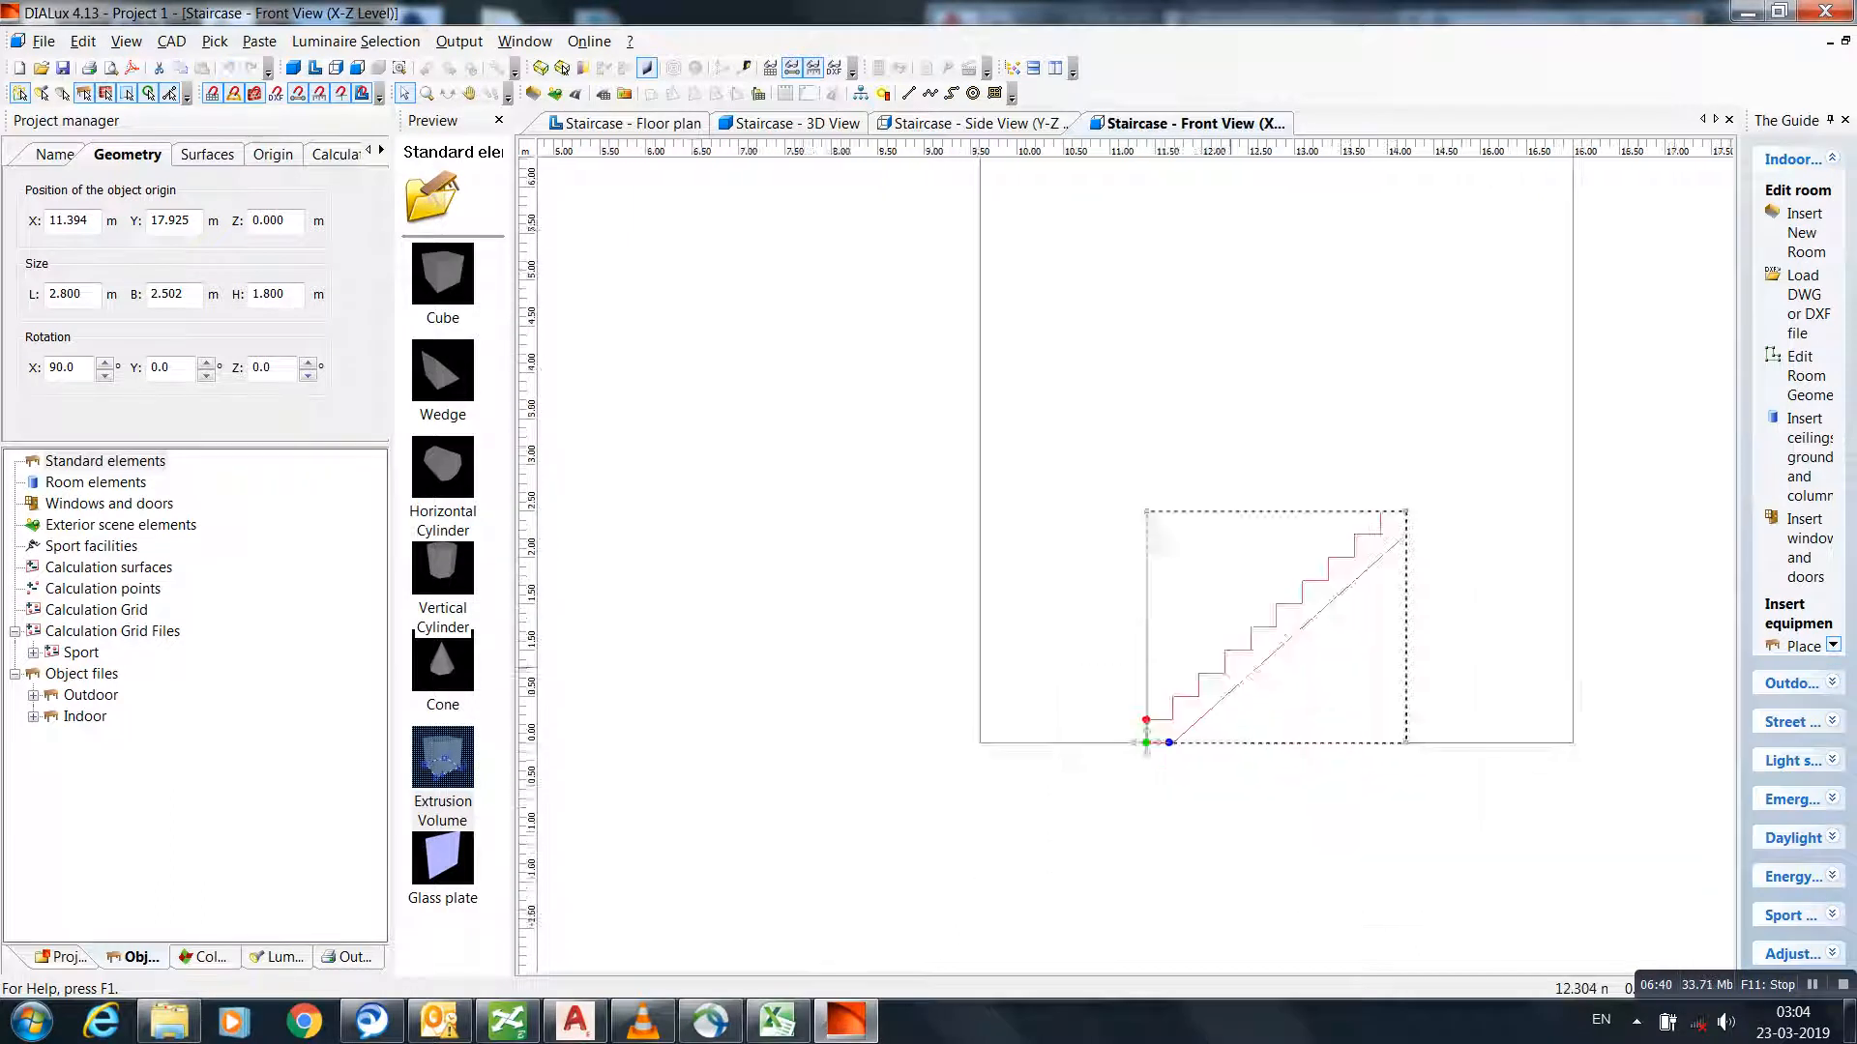
scroll(1190, 764, up, 5)
scroll(1160, 677, down, 2)
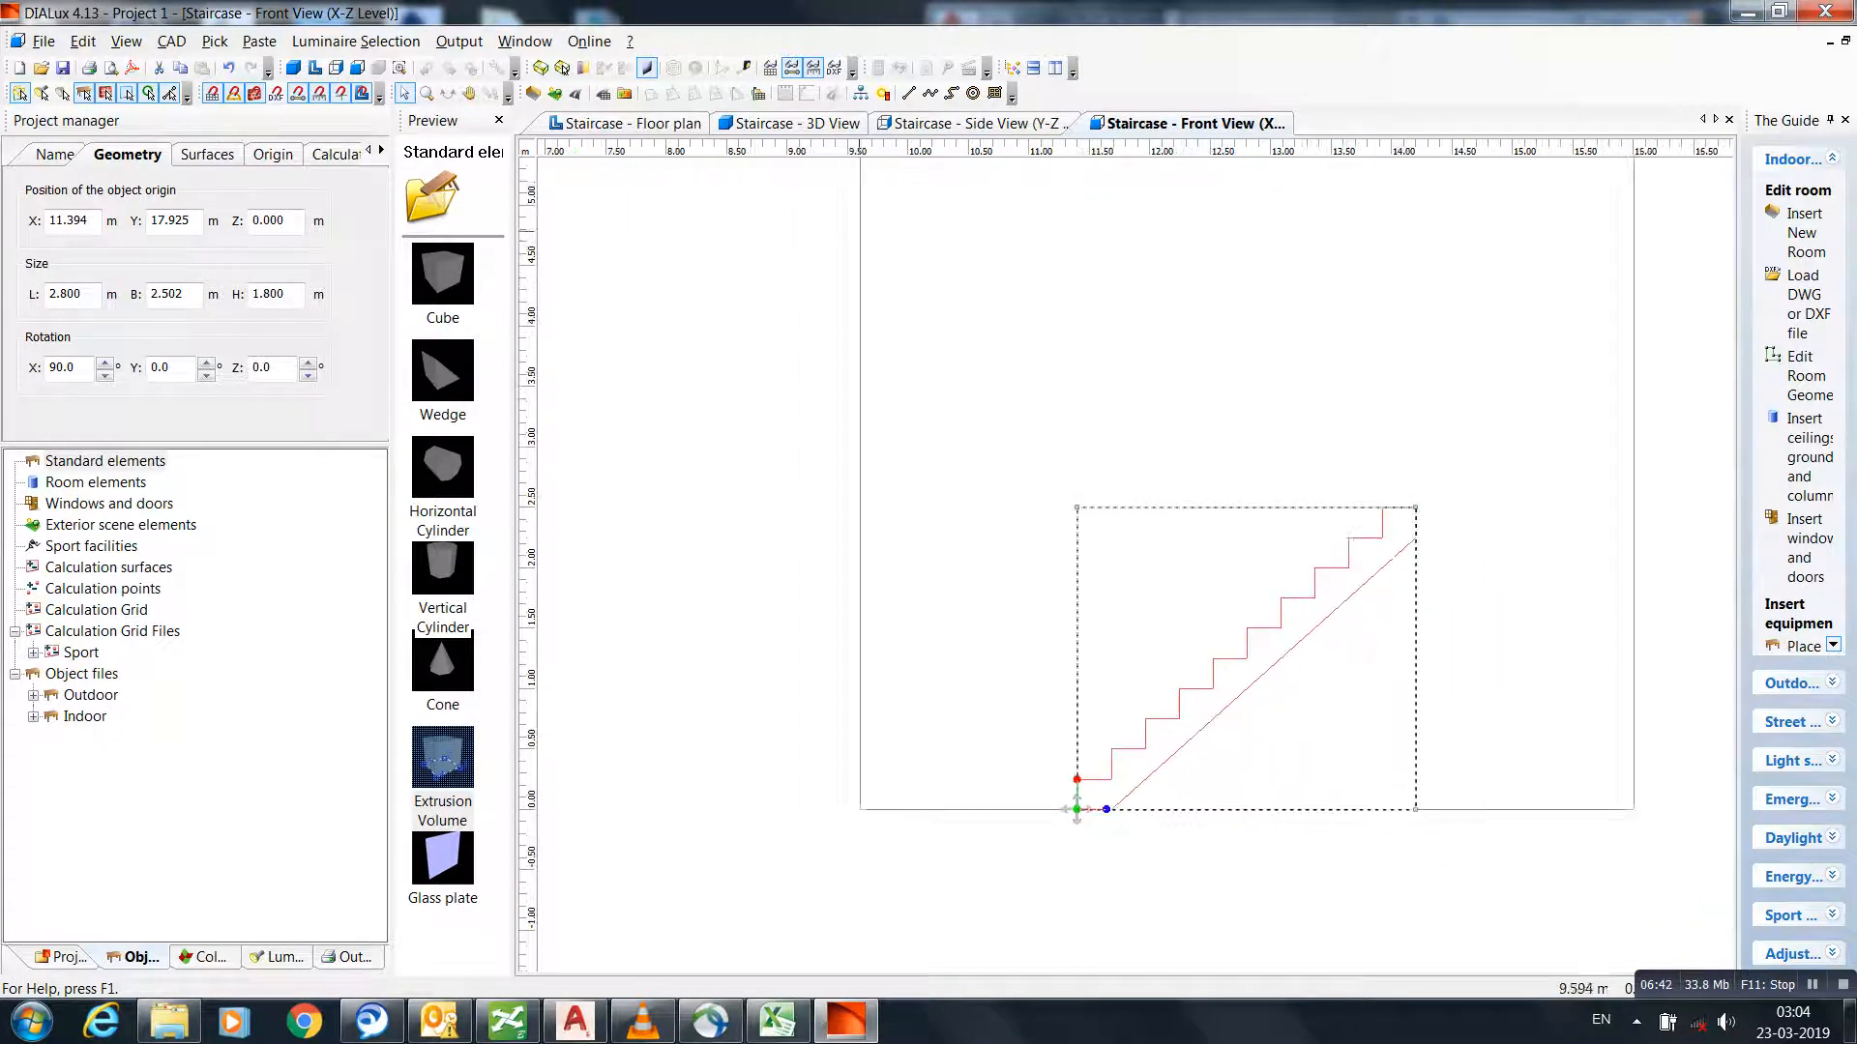
- Duplicate the staircase volume in the floor plan, placing the copy at X 12.394 m and Y 18.925 m
click(632, 124)
scroll(1131, 544, down, 4)
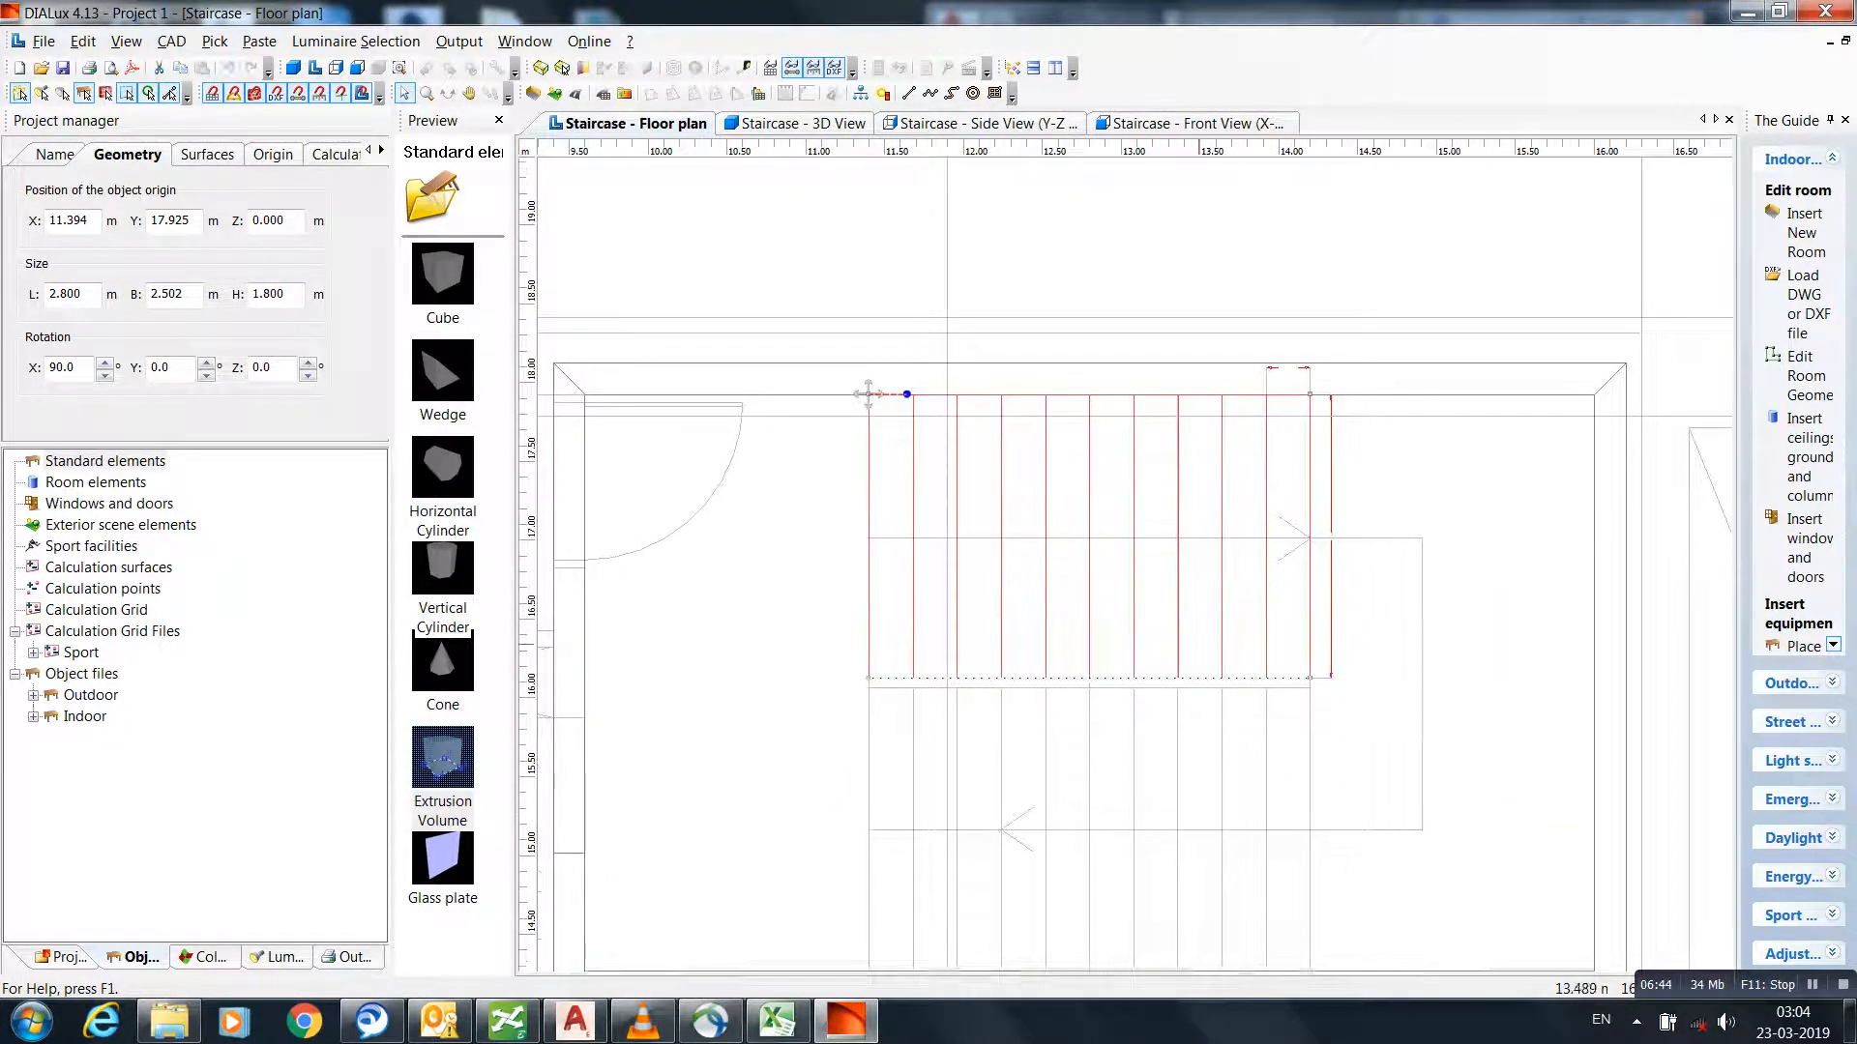
middle_drag(979, 776, 1013, 694)
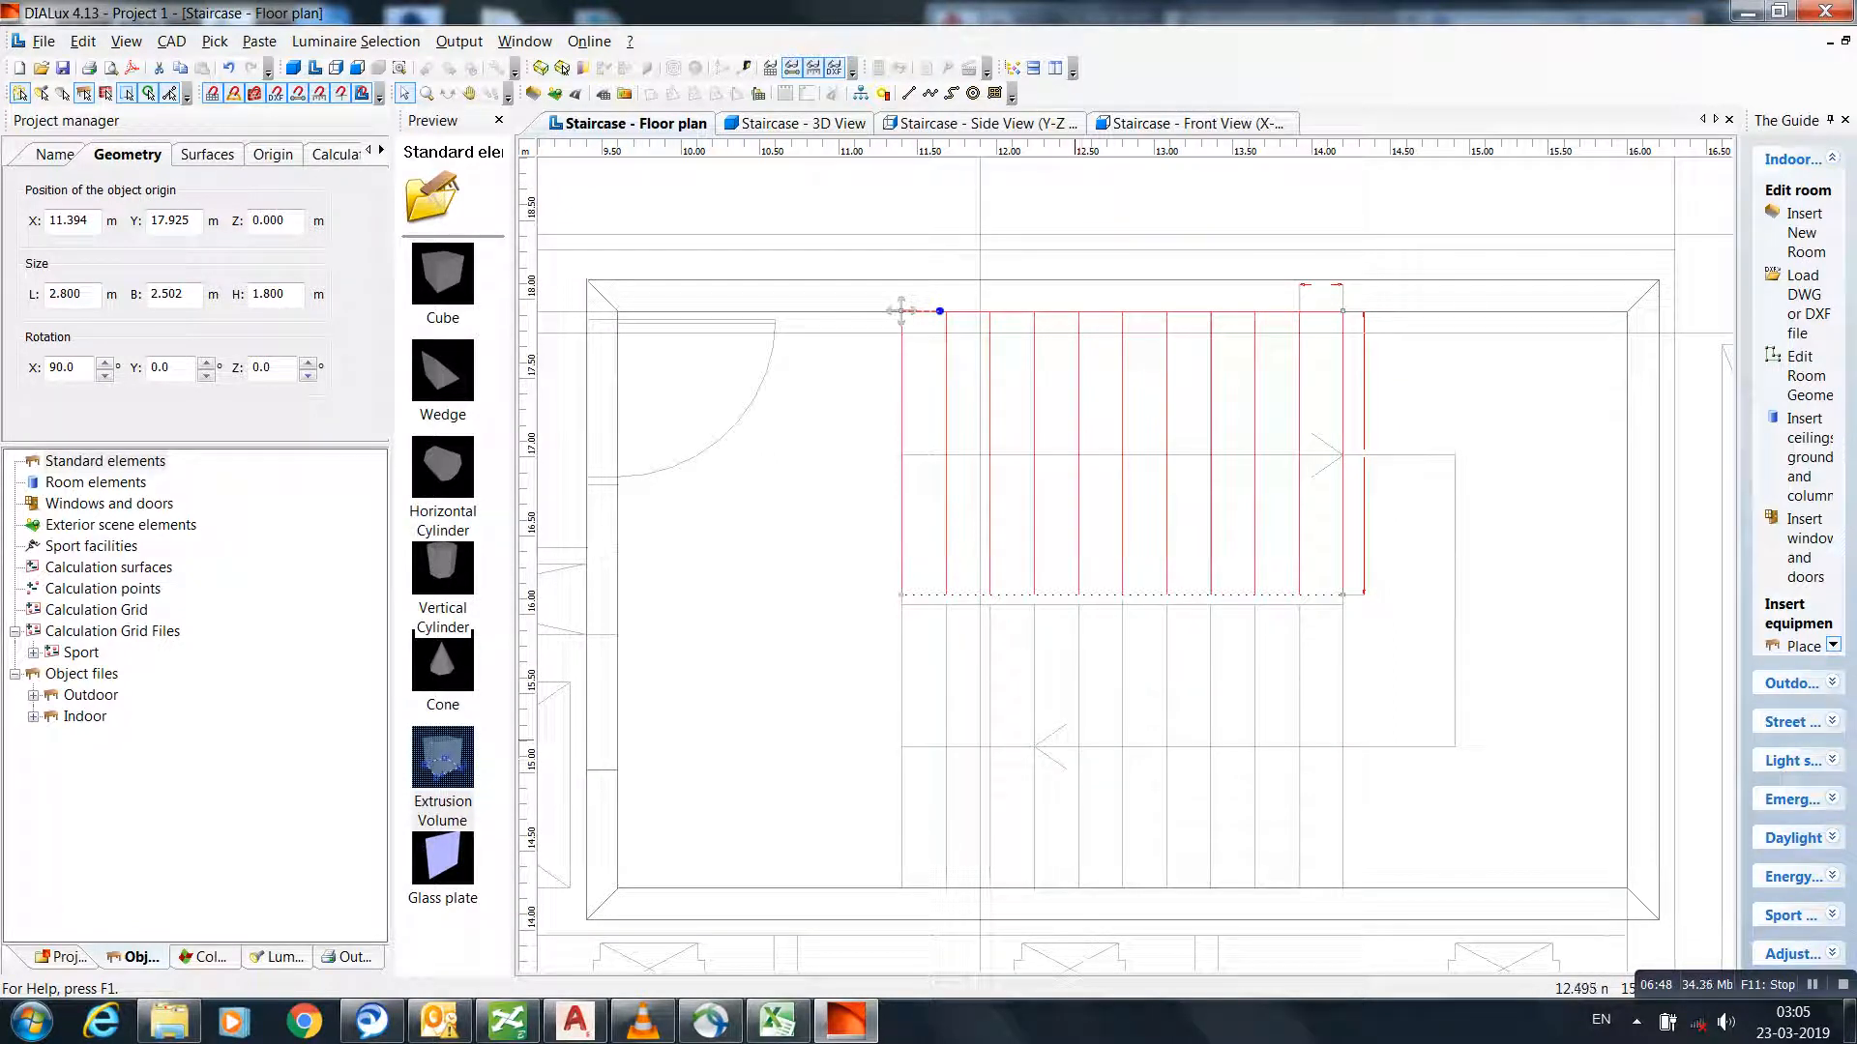
click(1380, 642)
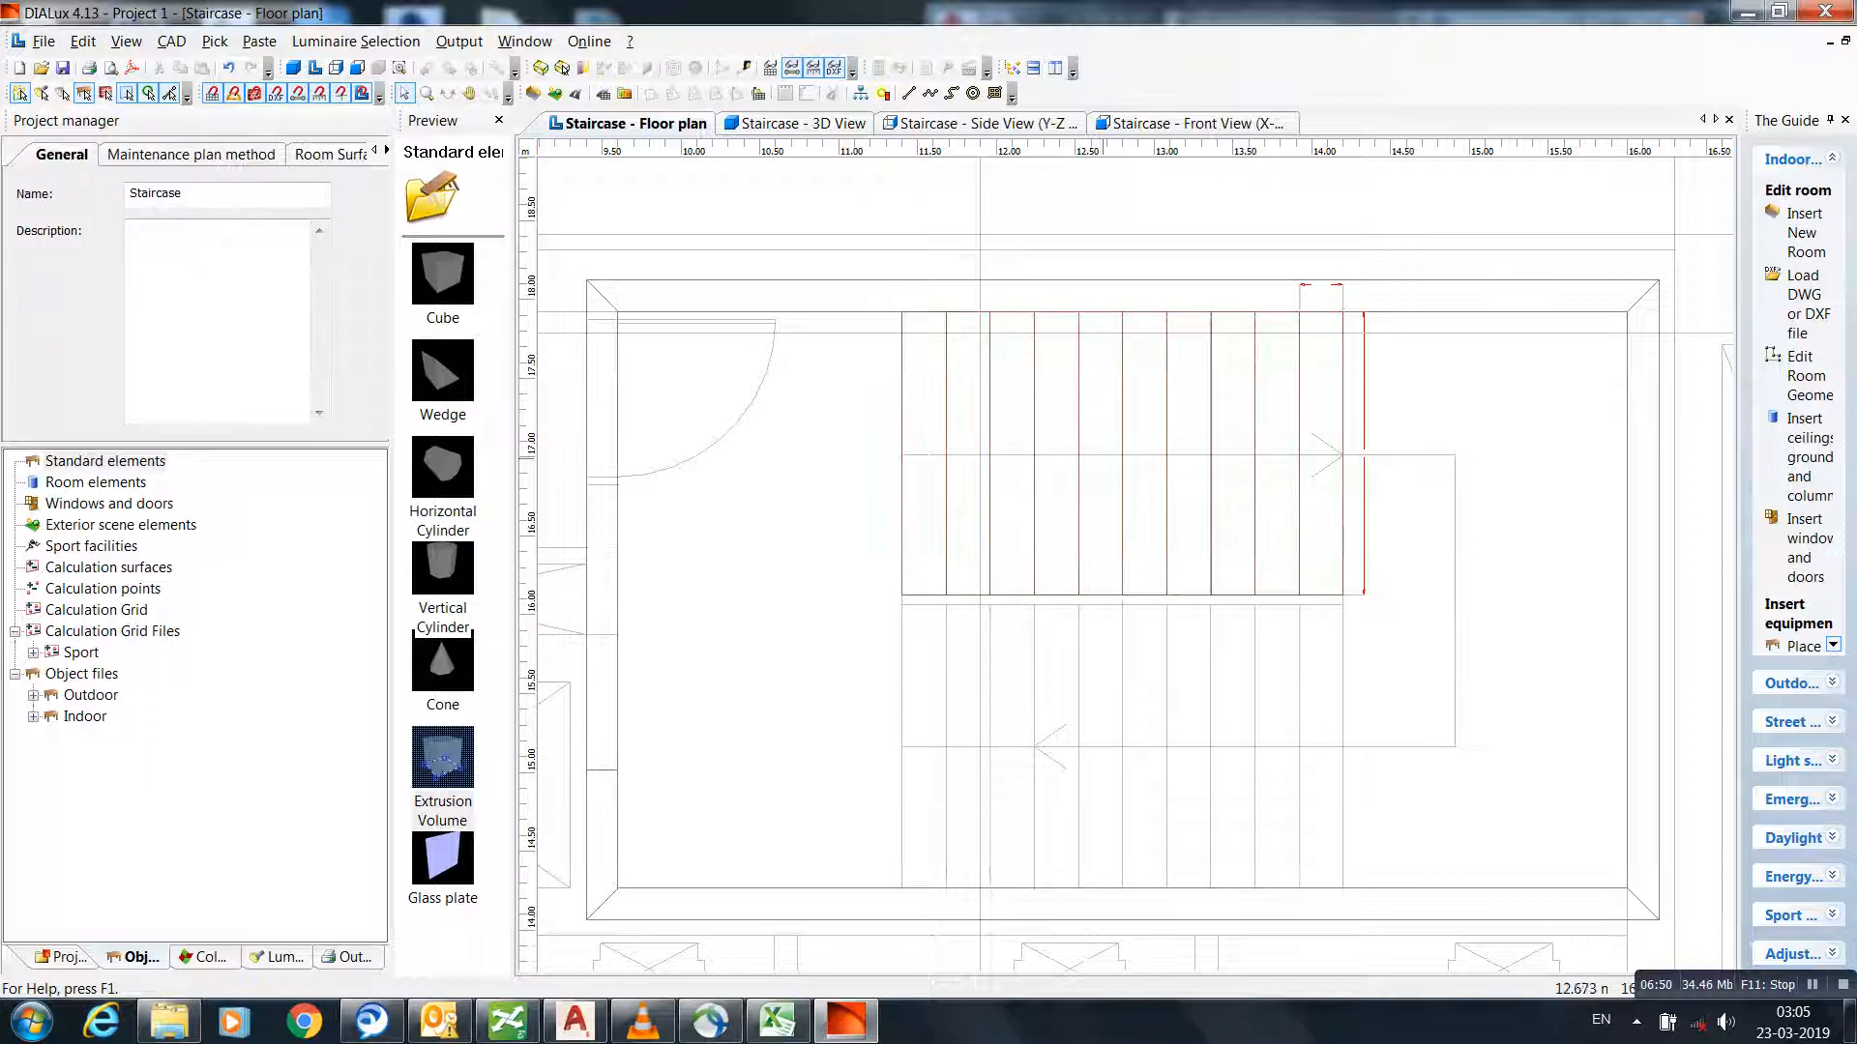
click(902, 311)
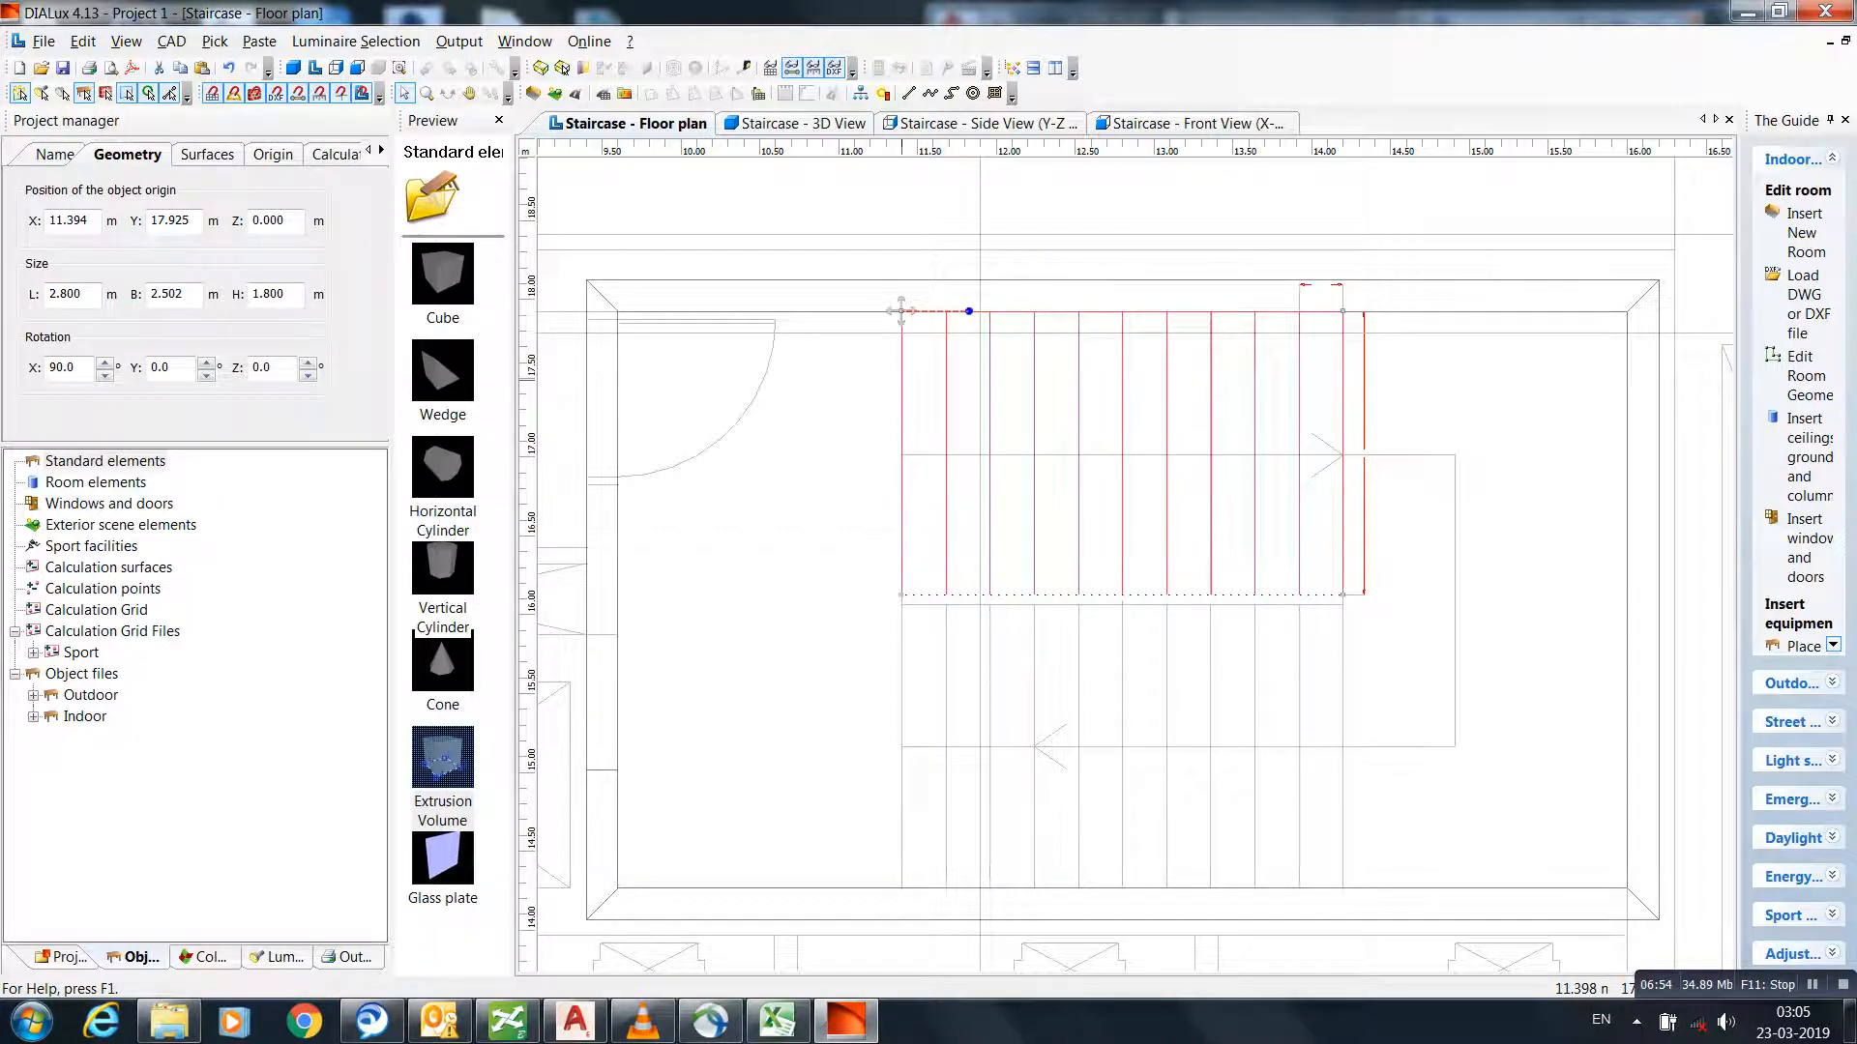
drag(901, 310, 1067, 203)
middle_drag(1069, 425, 1071, 430)
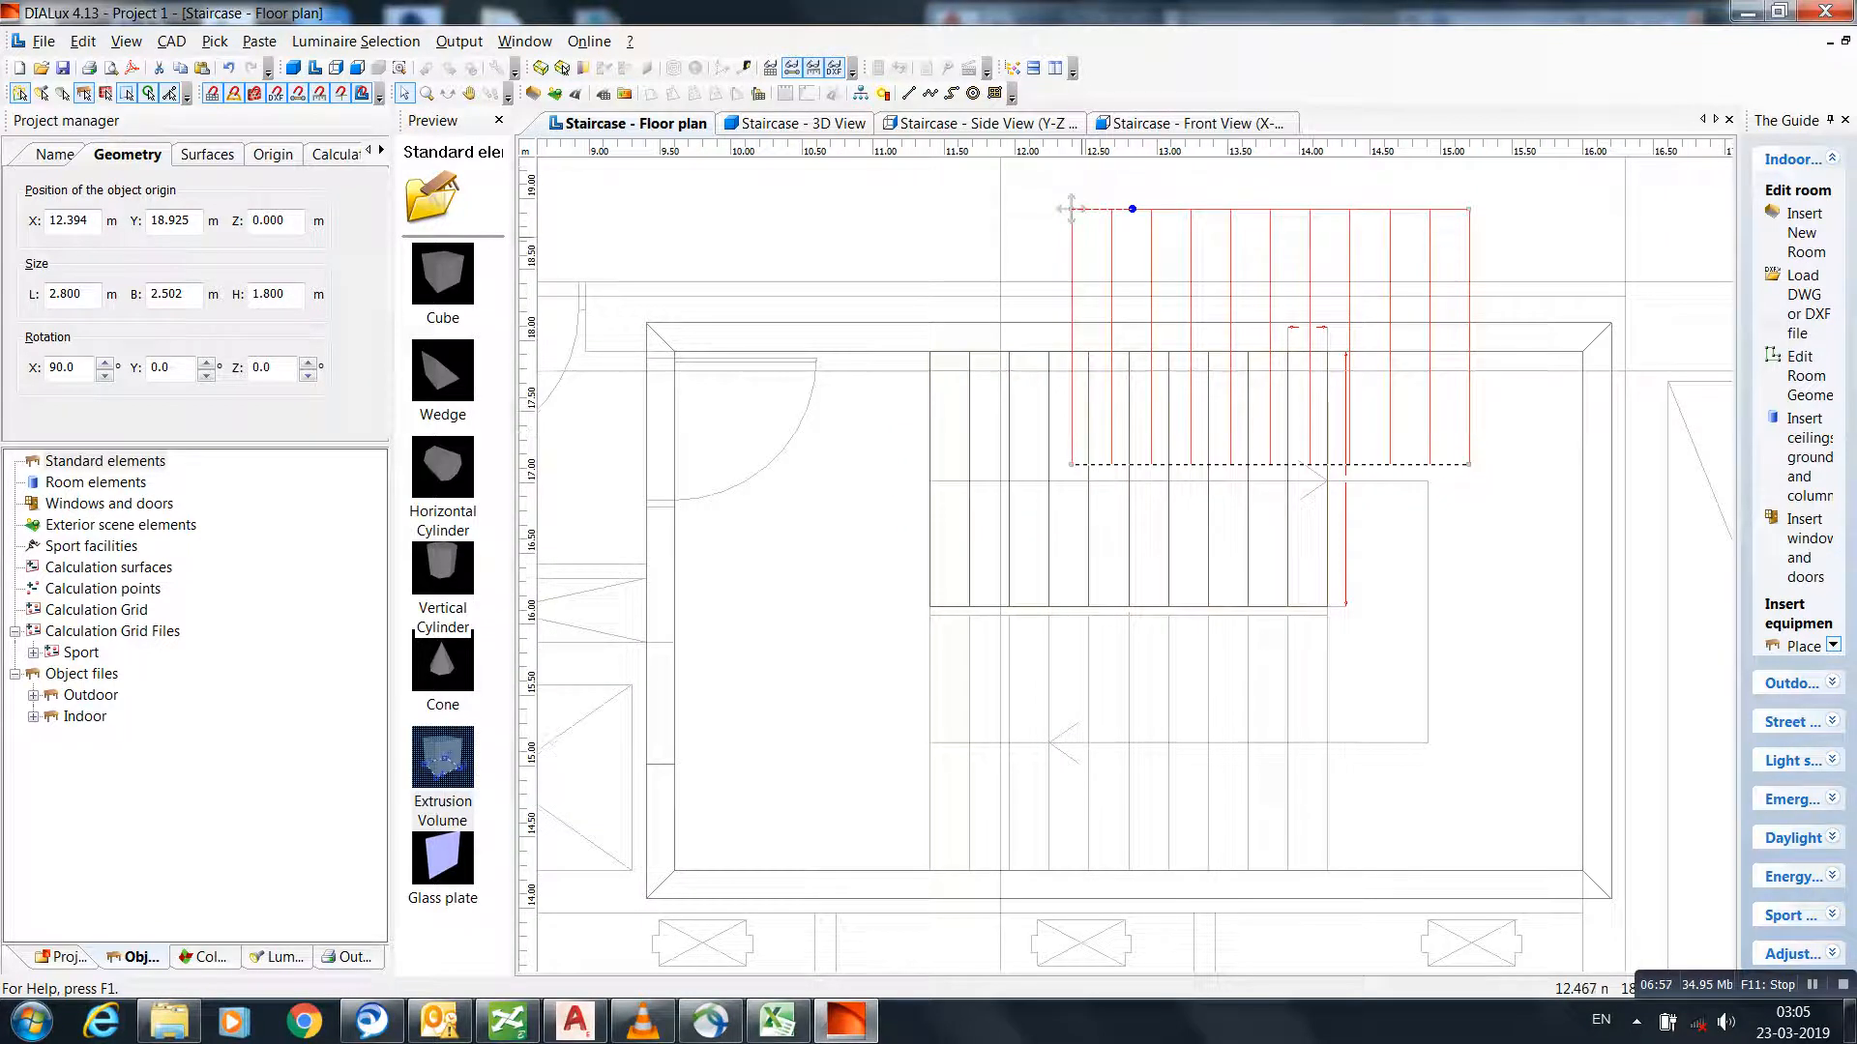
- Set the copied staircase's Z rotation to 180°
double_click(262, 367)
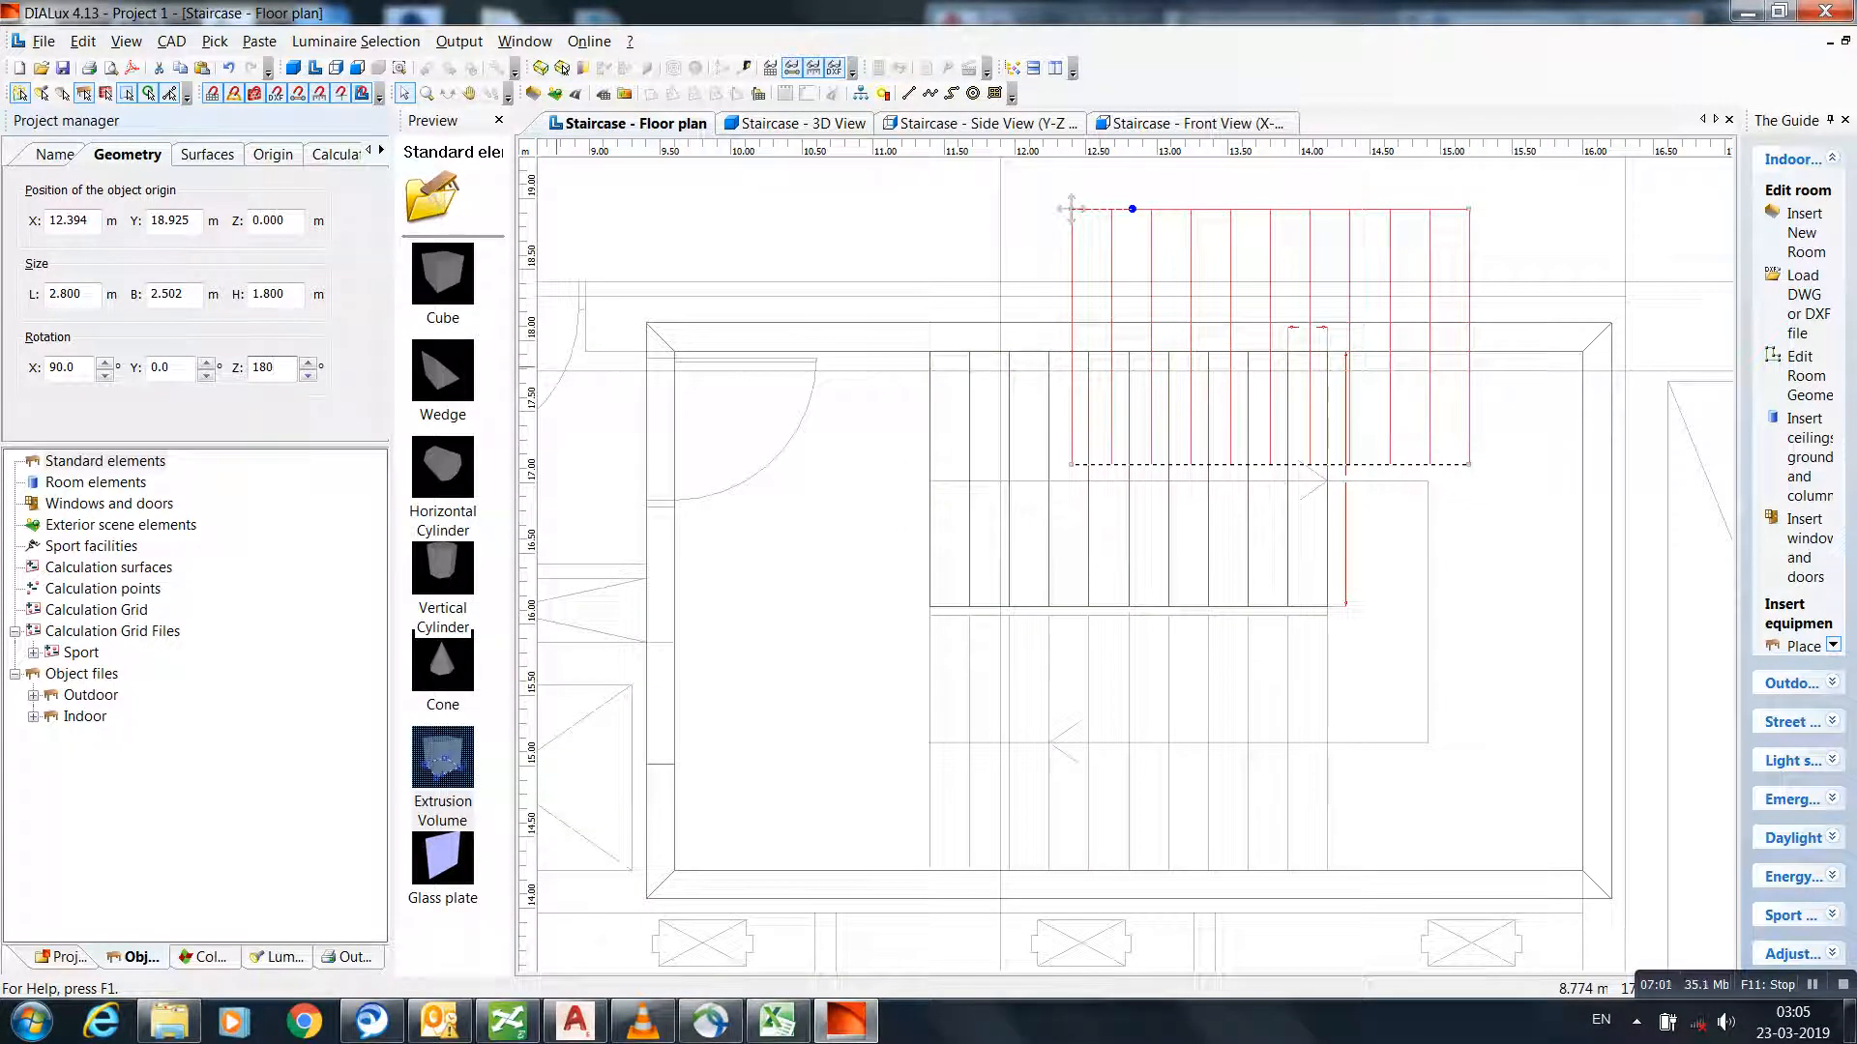
key(Return)
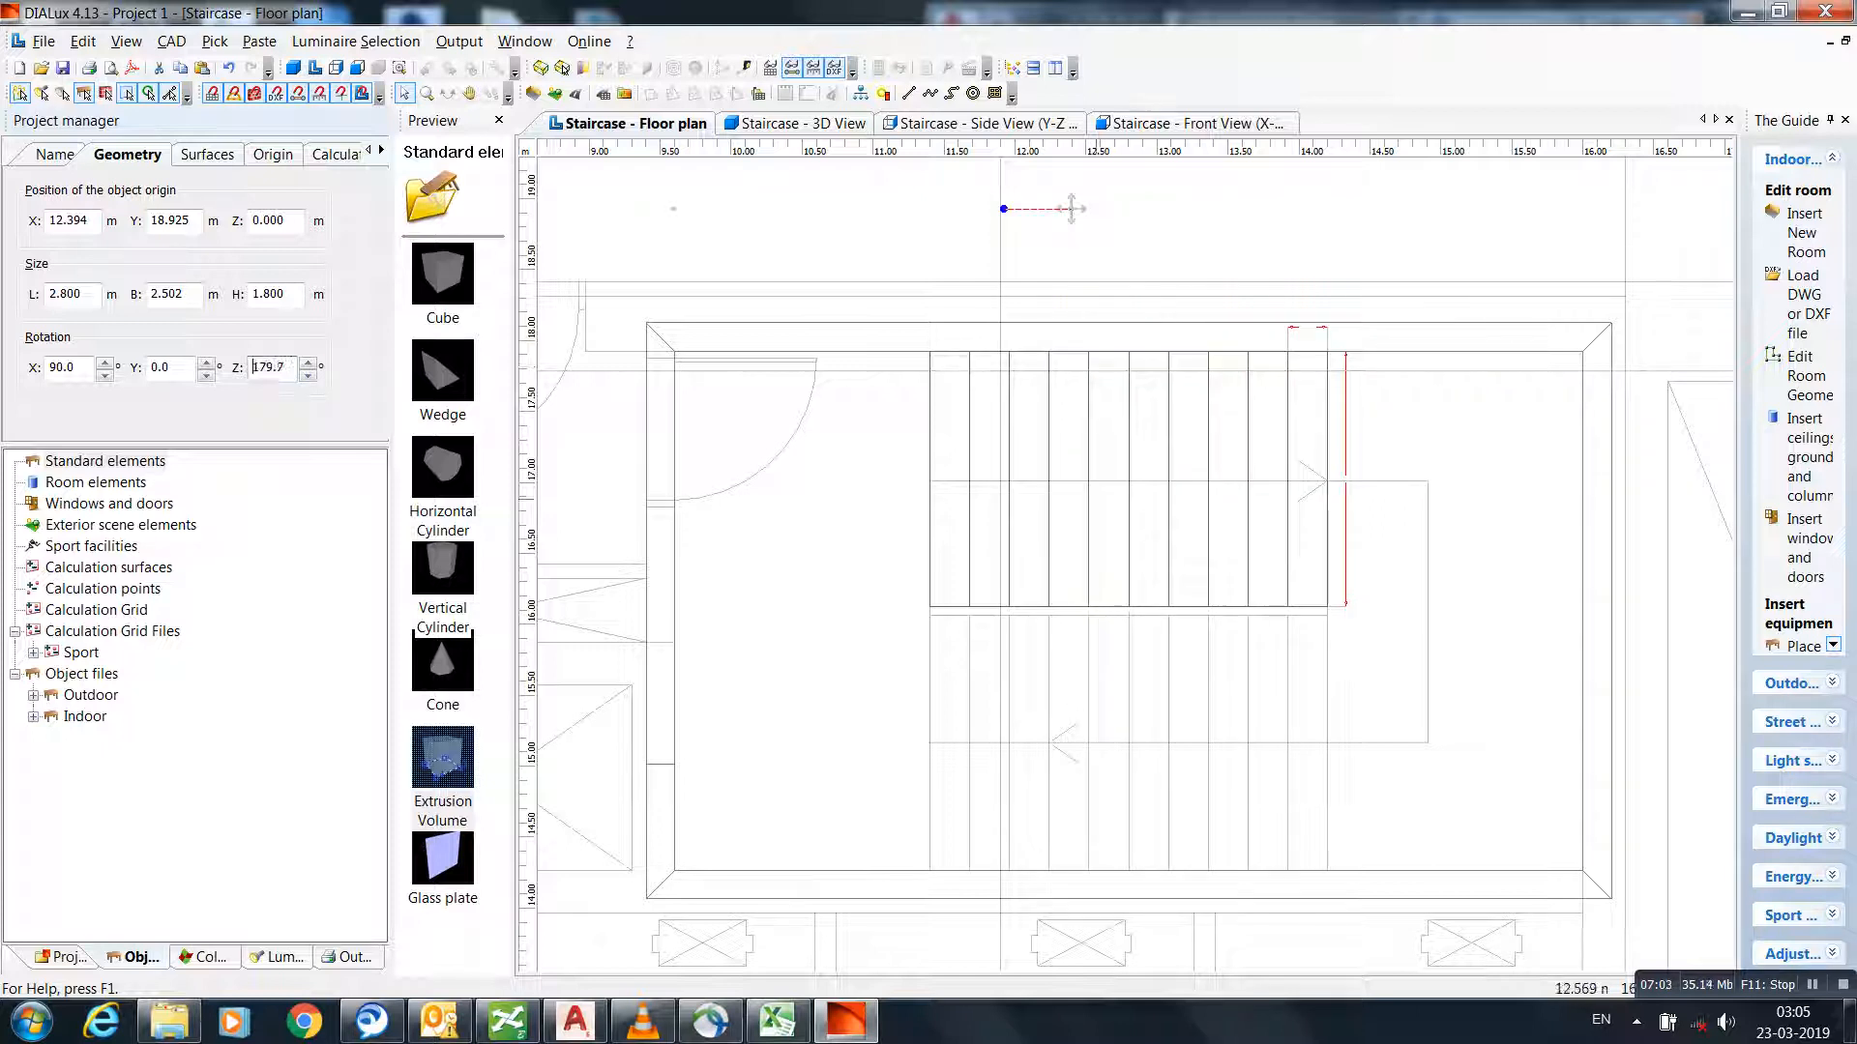
middle_drag(1072, 208, 1126, 397)
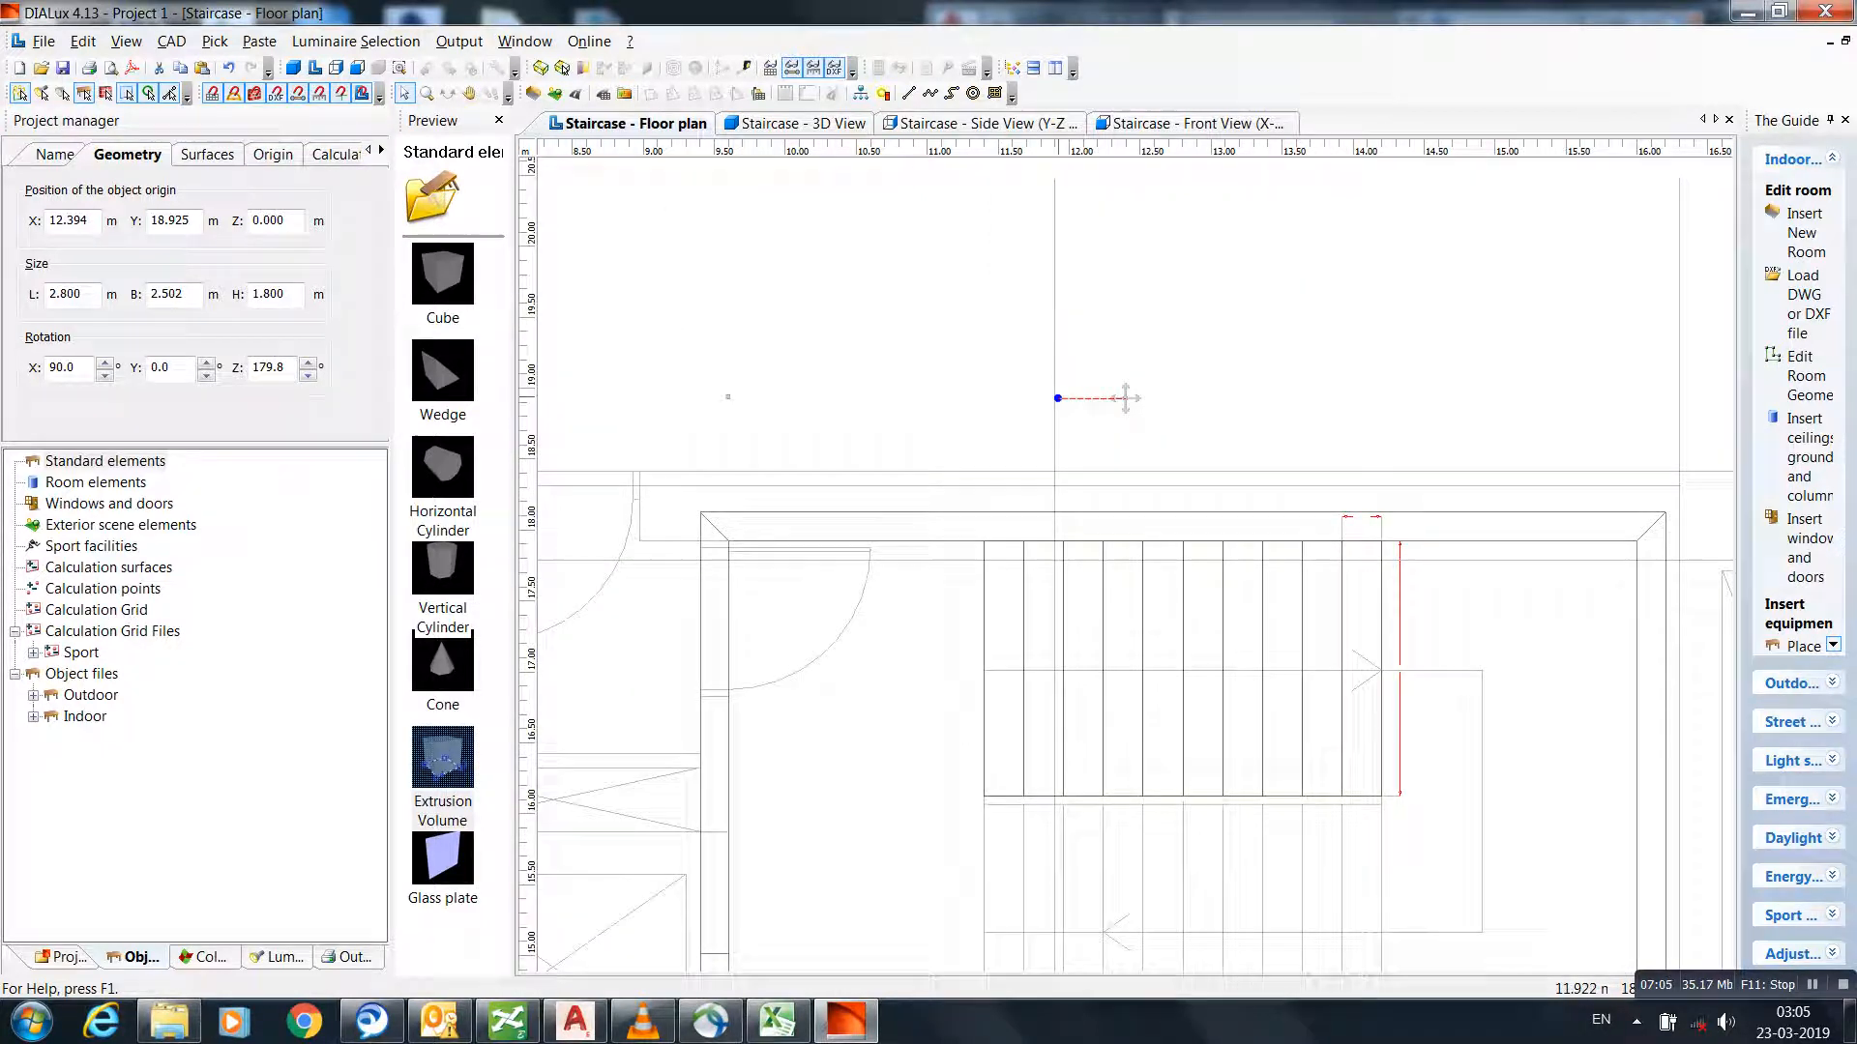
double_click(268, 367)
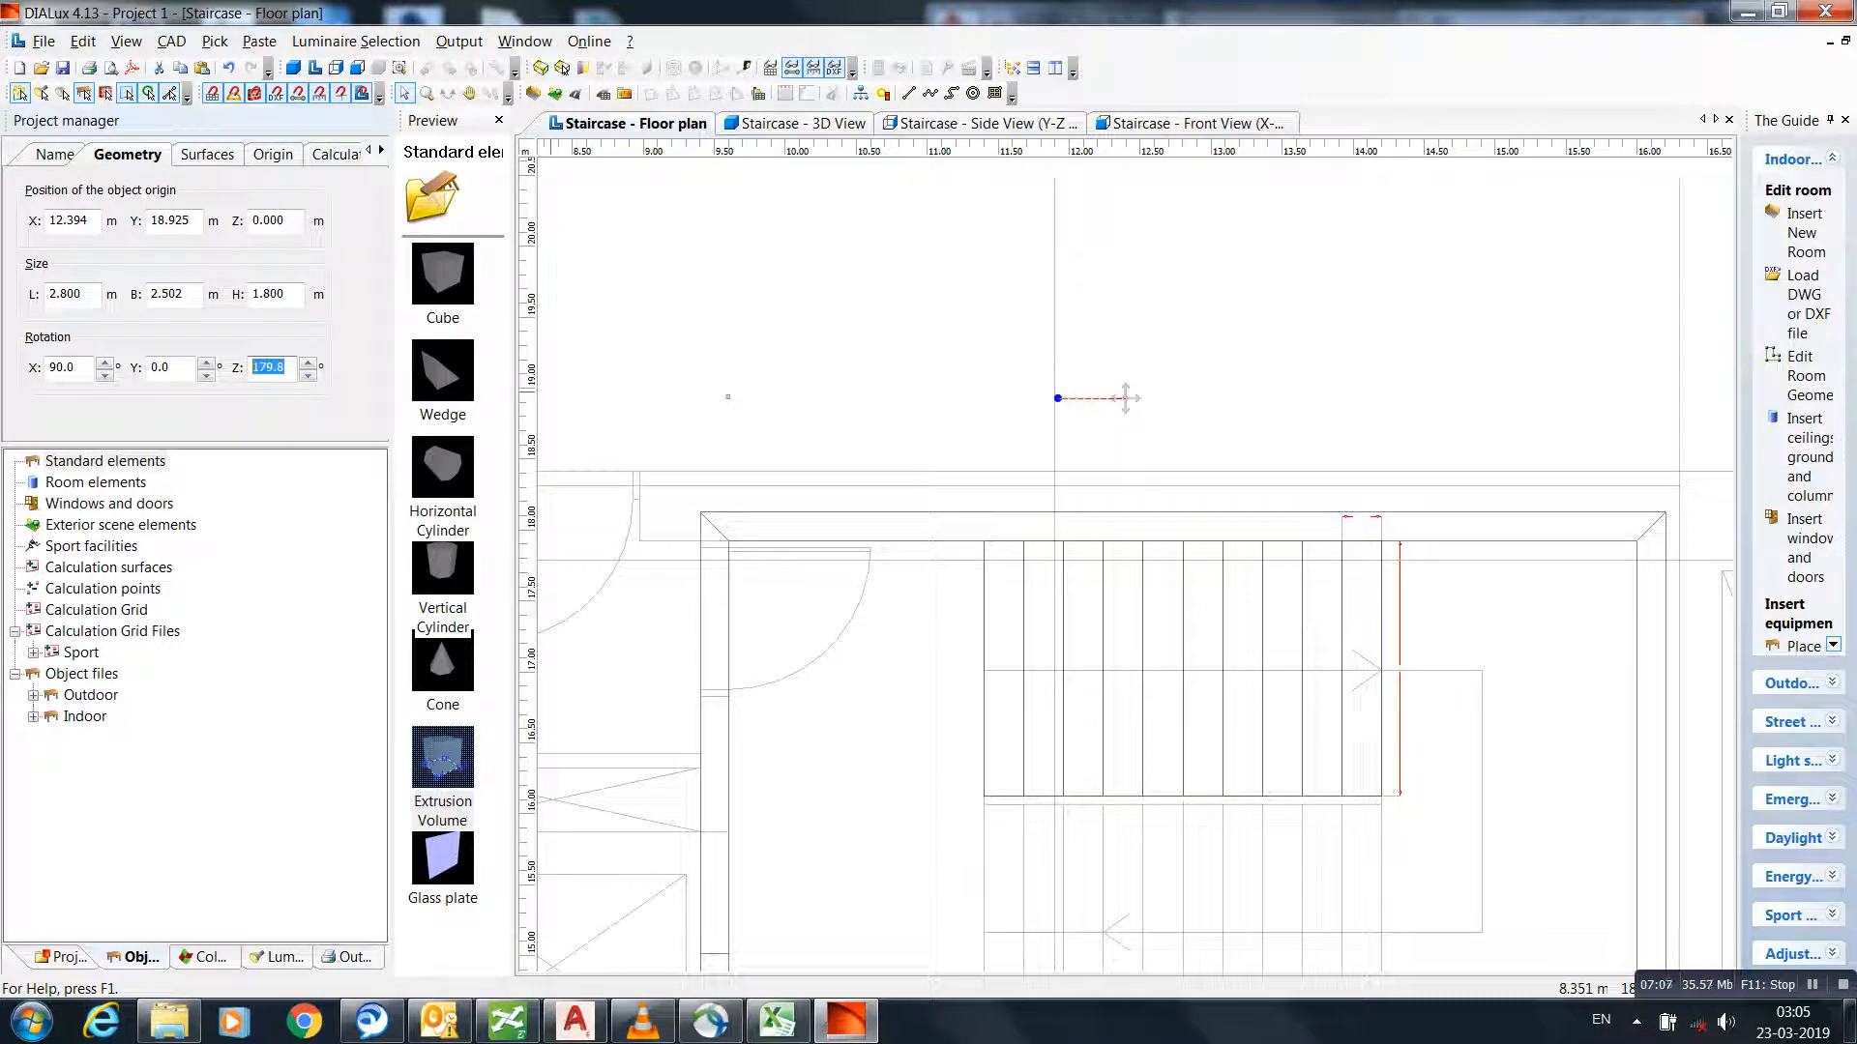
text(180)
key(Return)
- Select the copied extrusion volume among the objects outside the room and move it towards the lower flight, to X 14.600 m and Y 15.300 m
click(1040, 441)
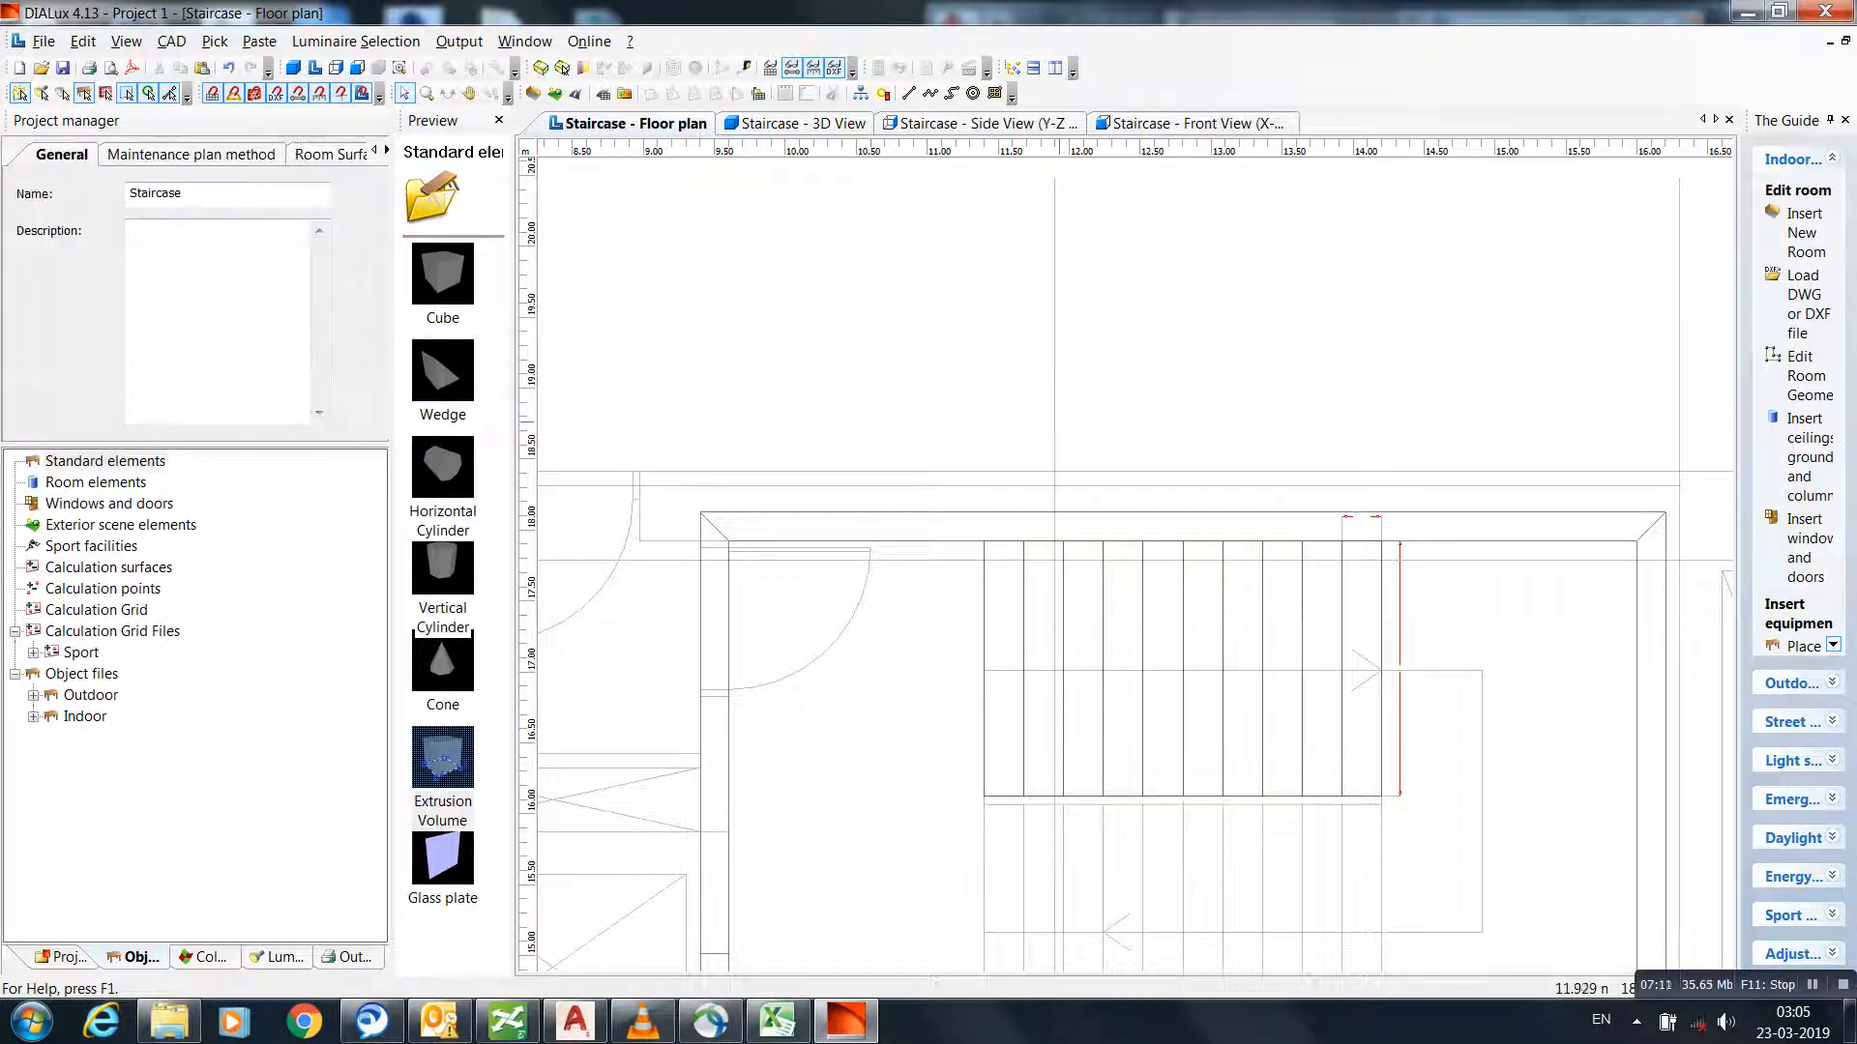
scroll(1141, 570, down, 2)
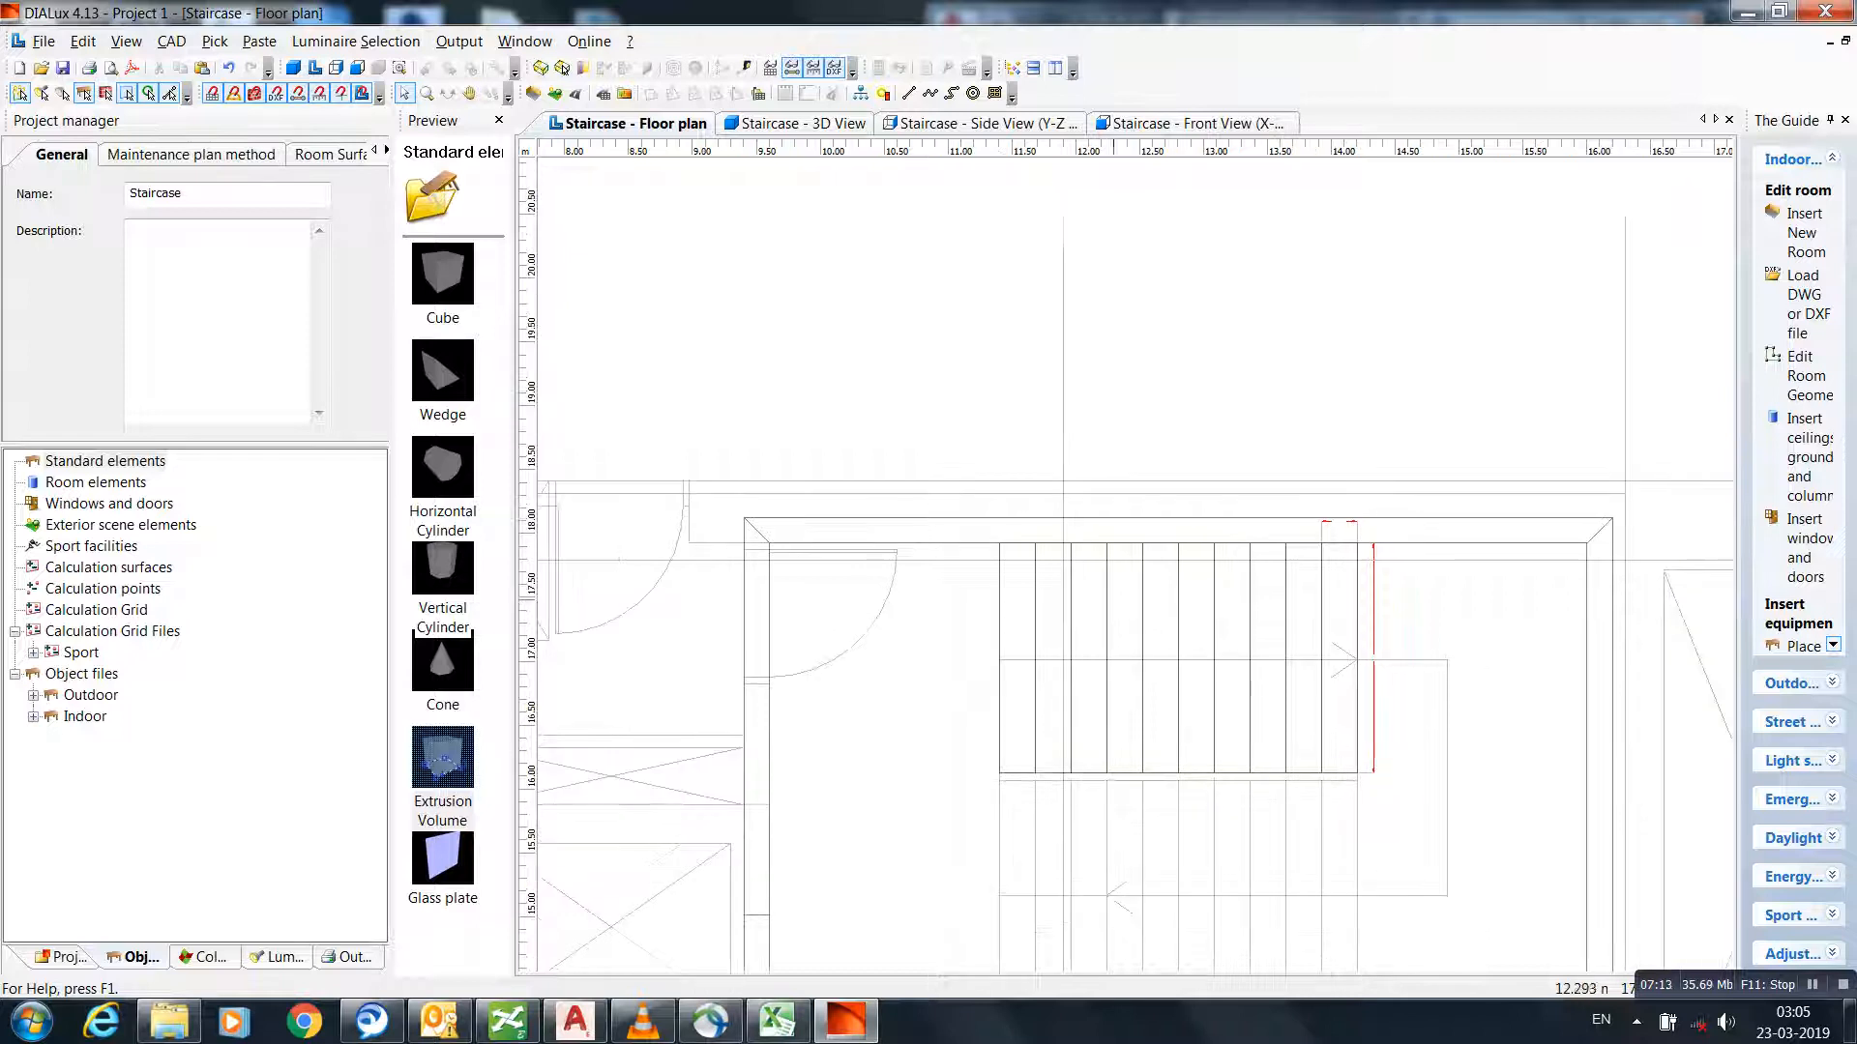
click(1103, 583)
key(Escape)
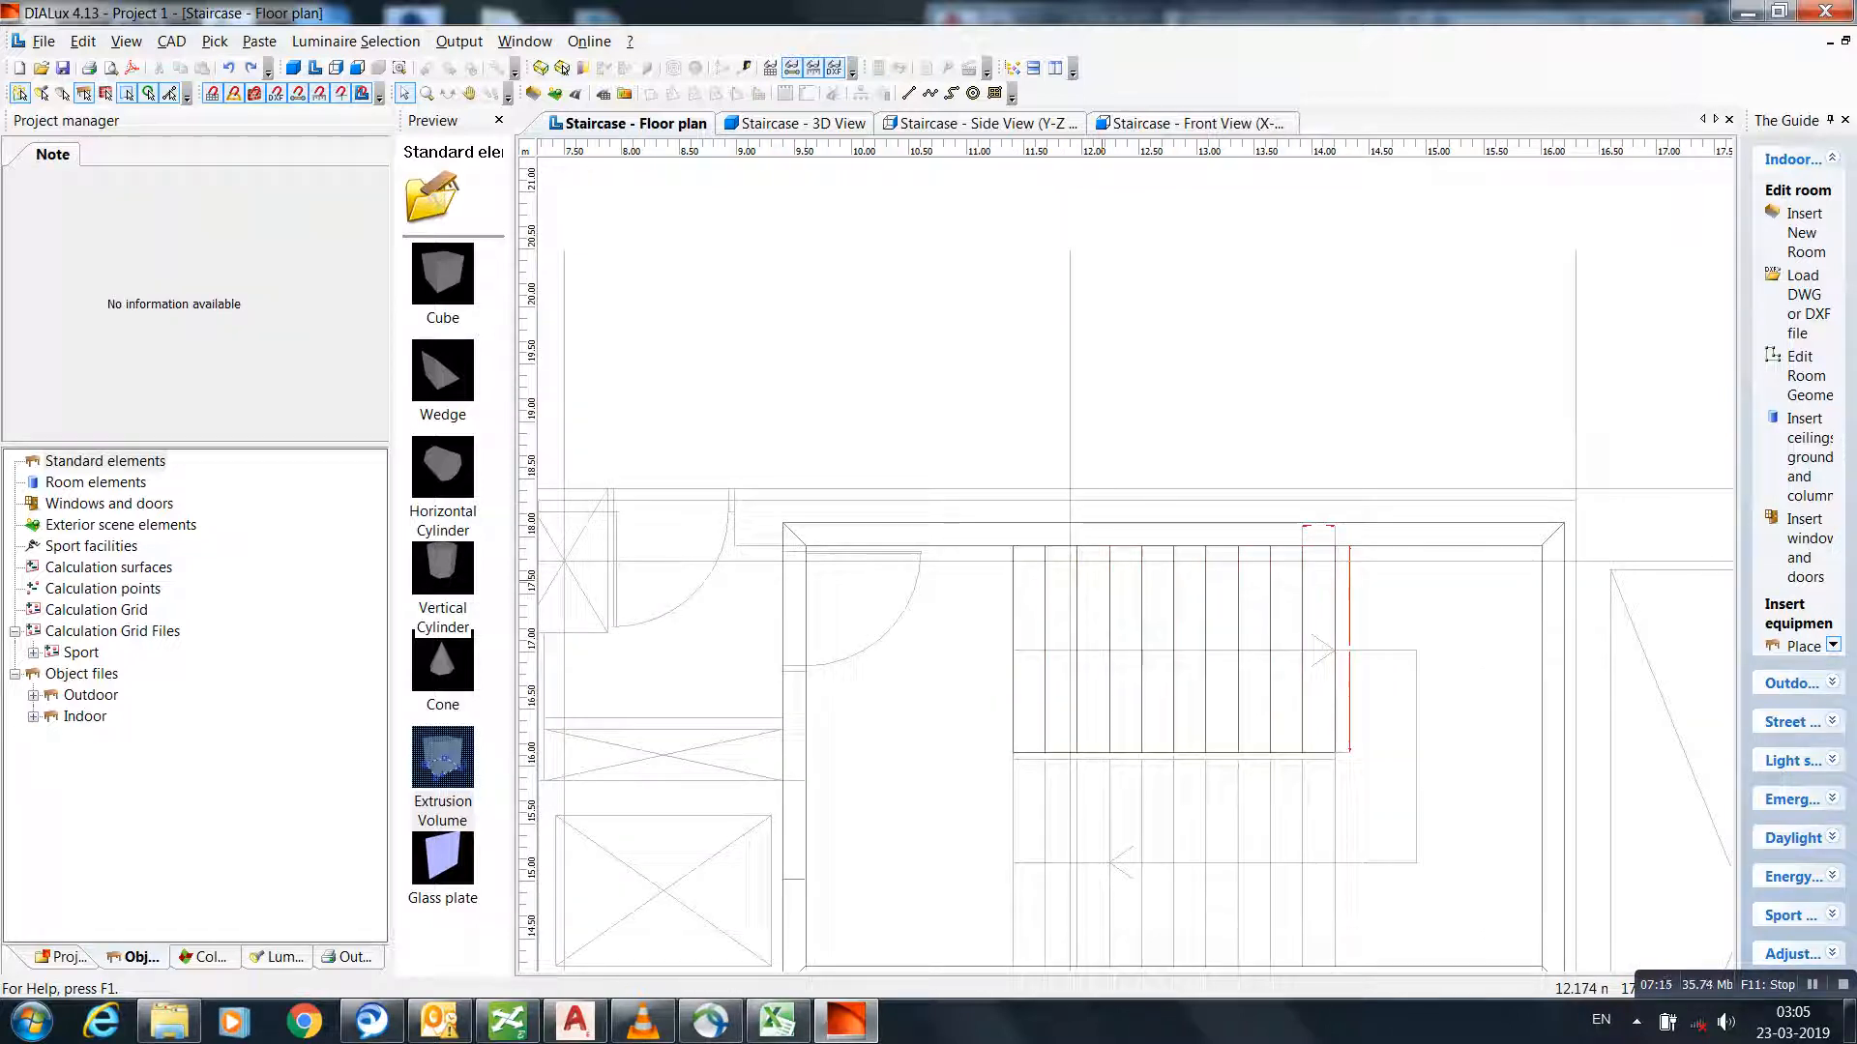
click(1079, 592)
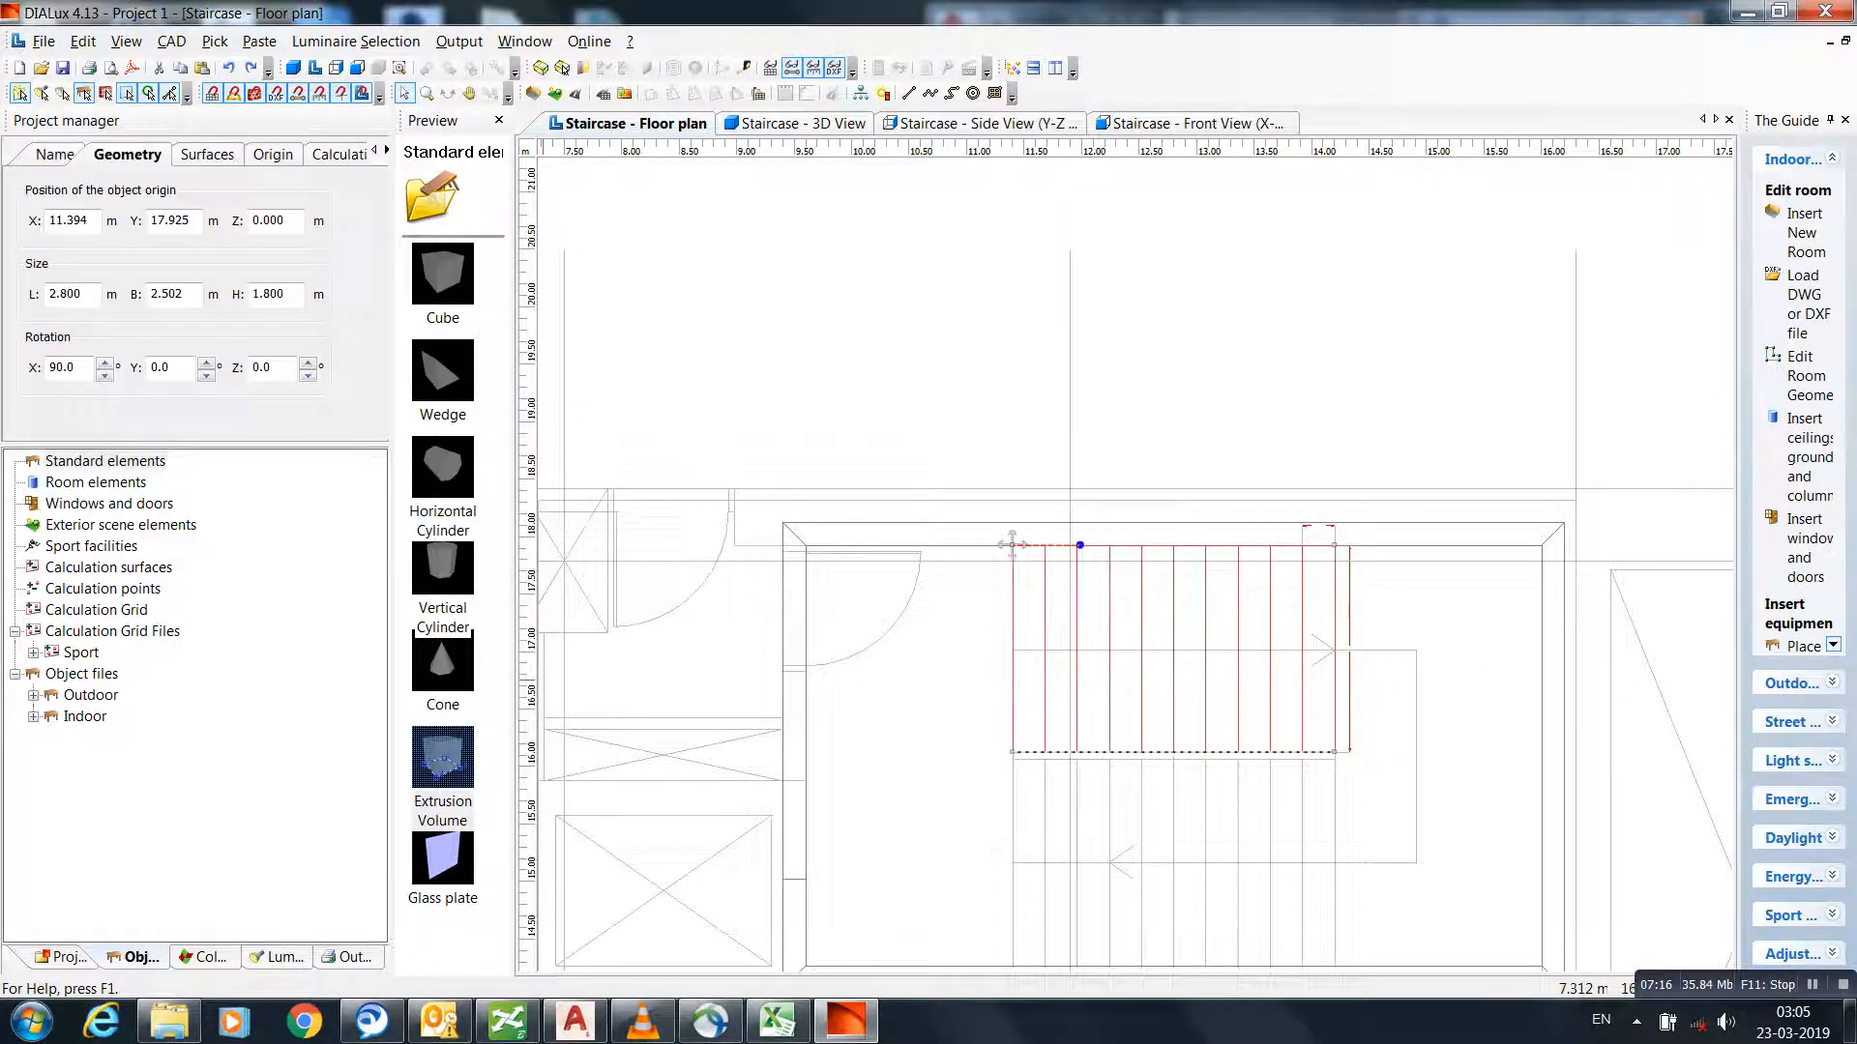
click(62, 957)
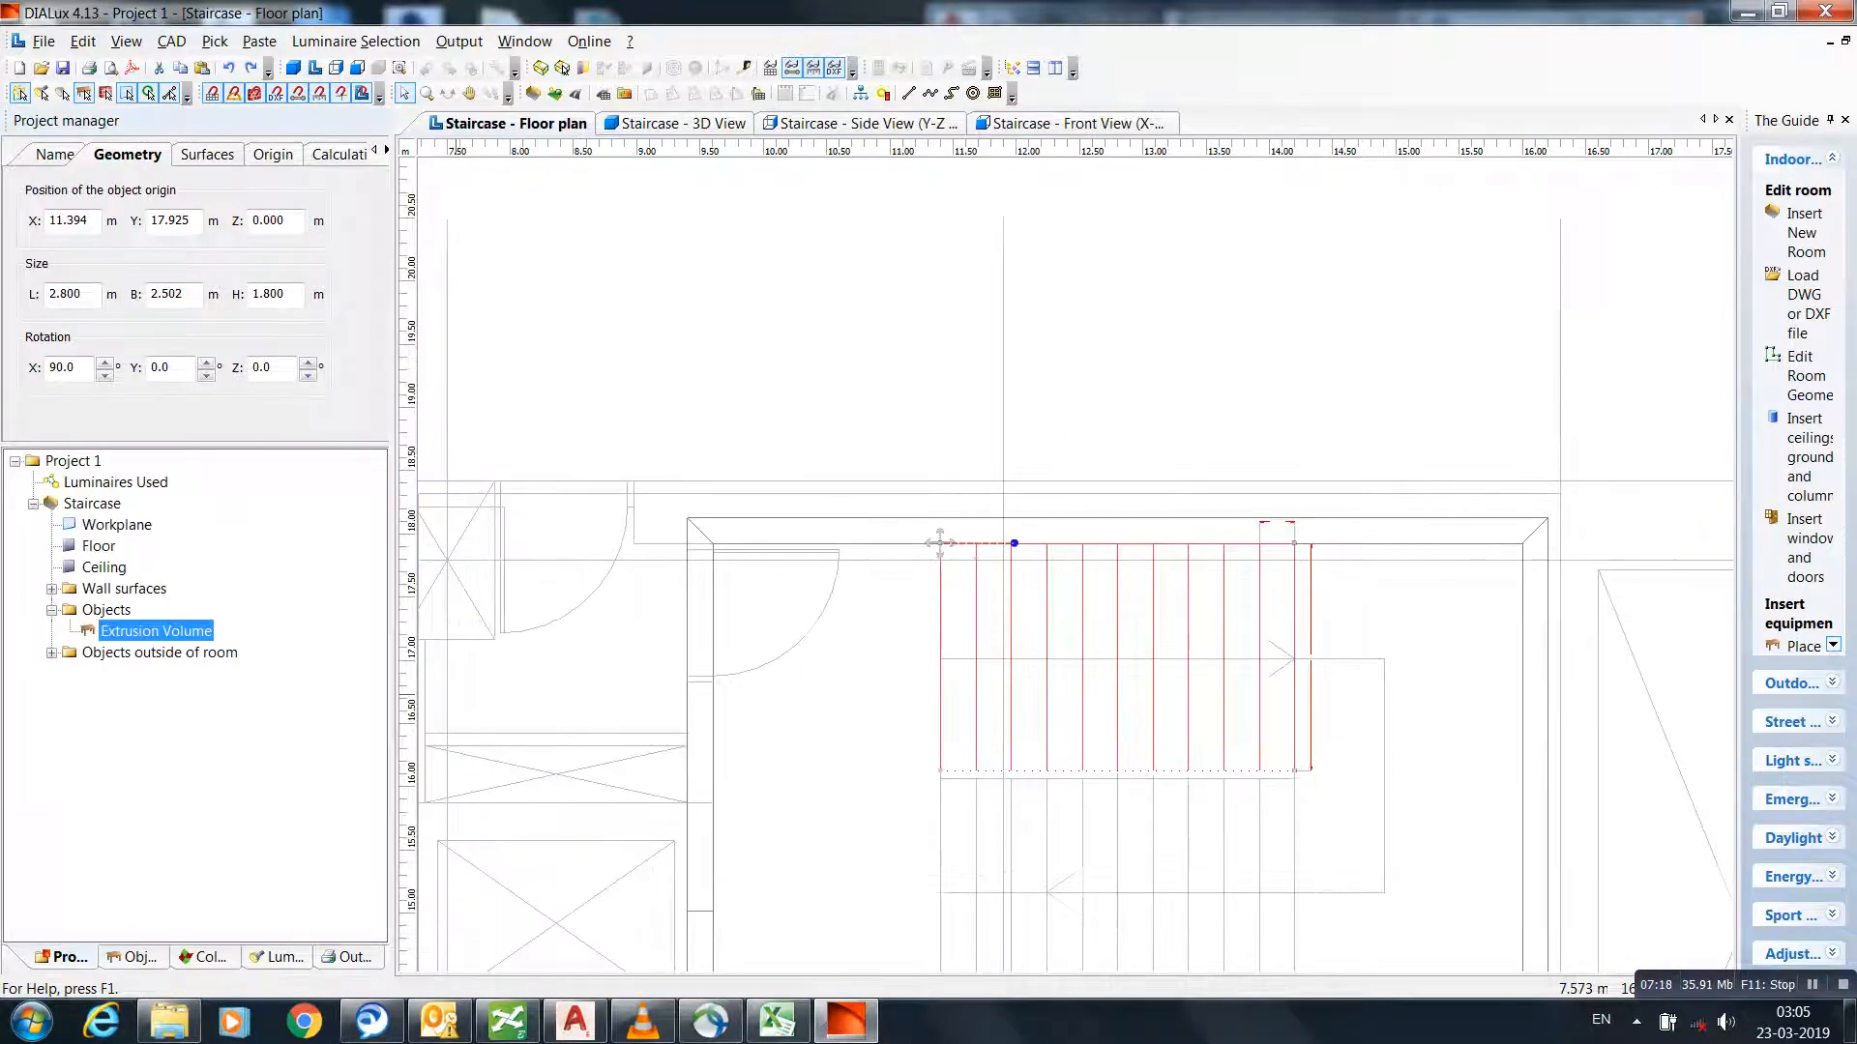
click(159, 653)
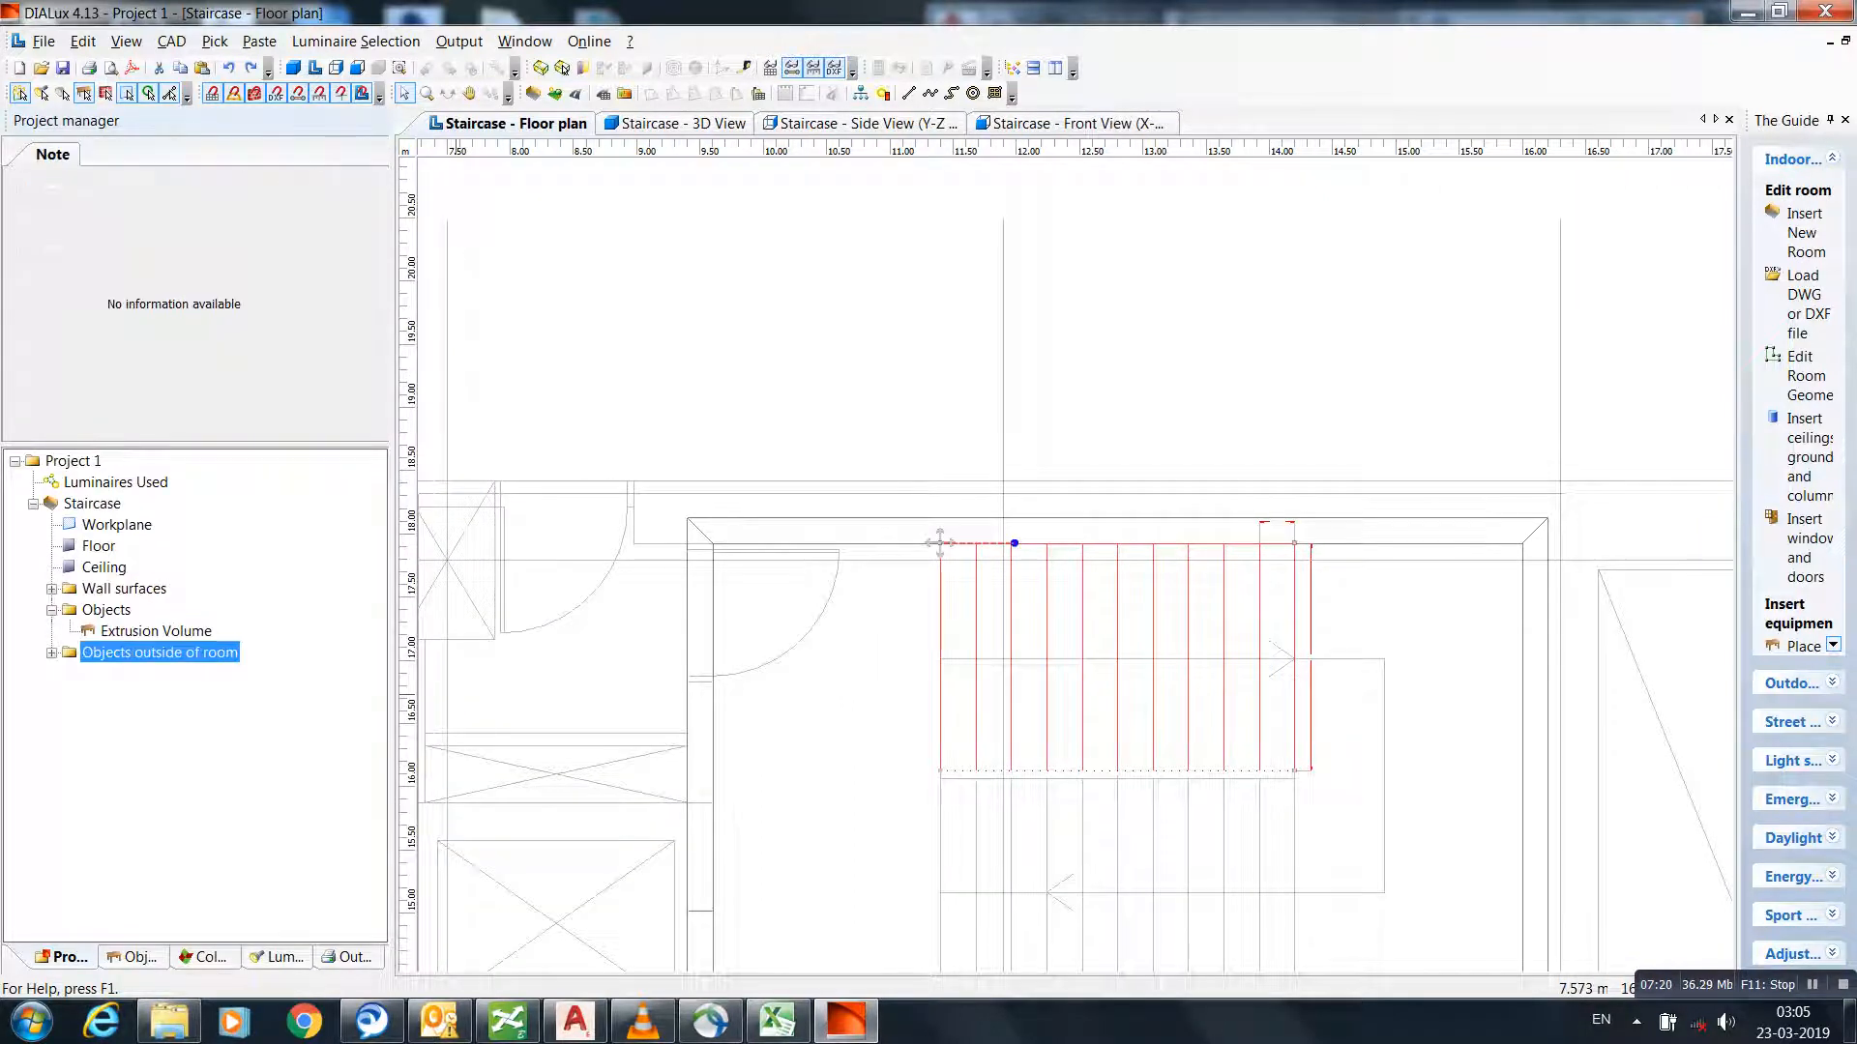
click(51, 653)
click(155, 674)
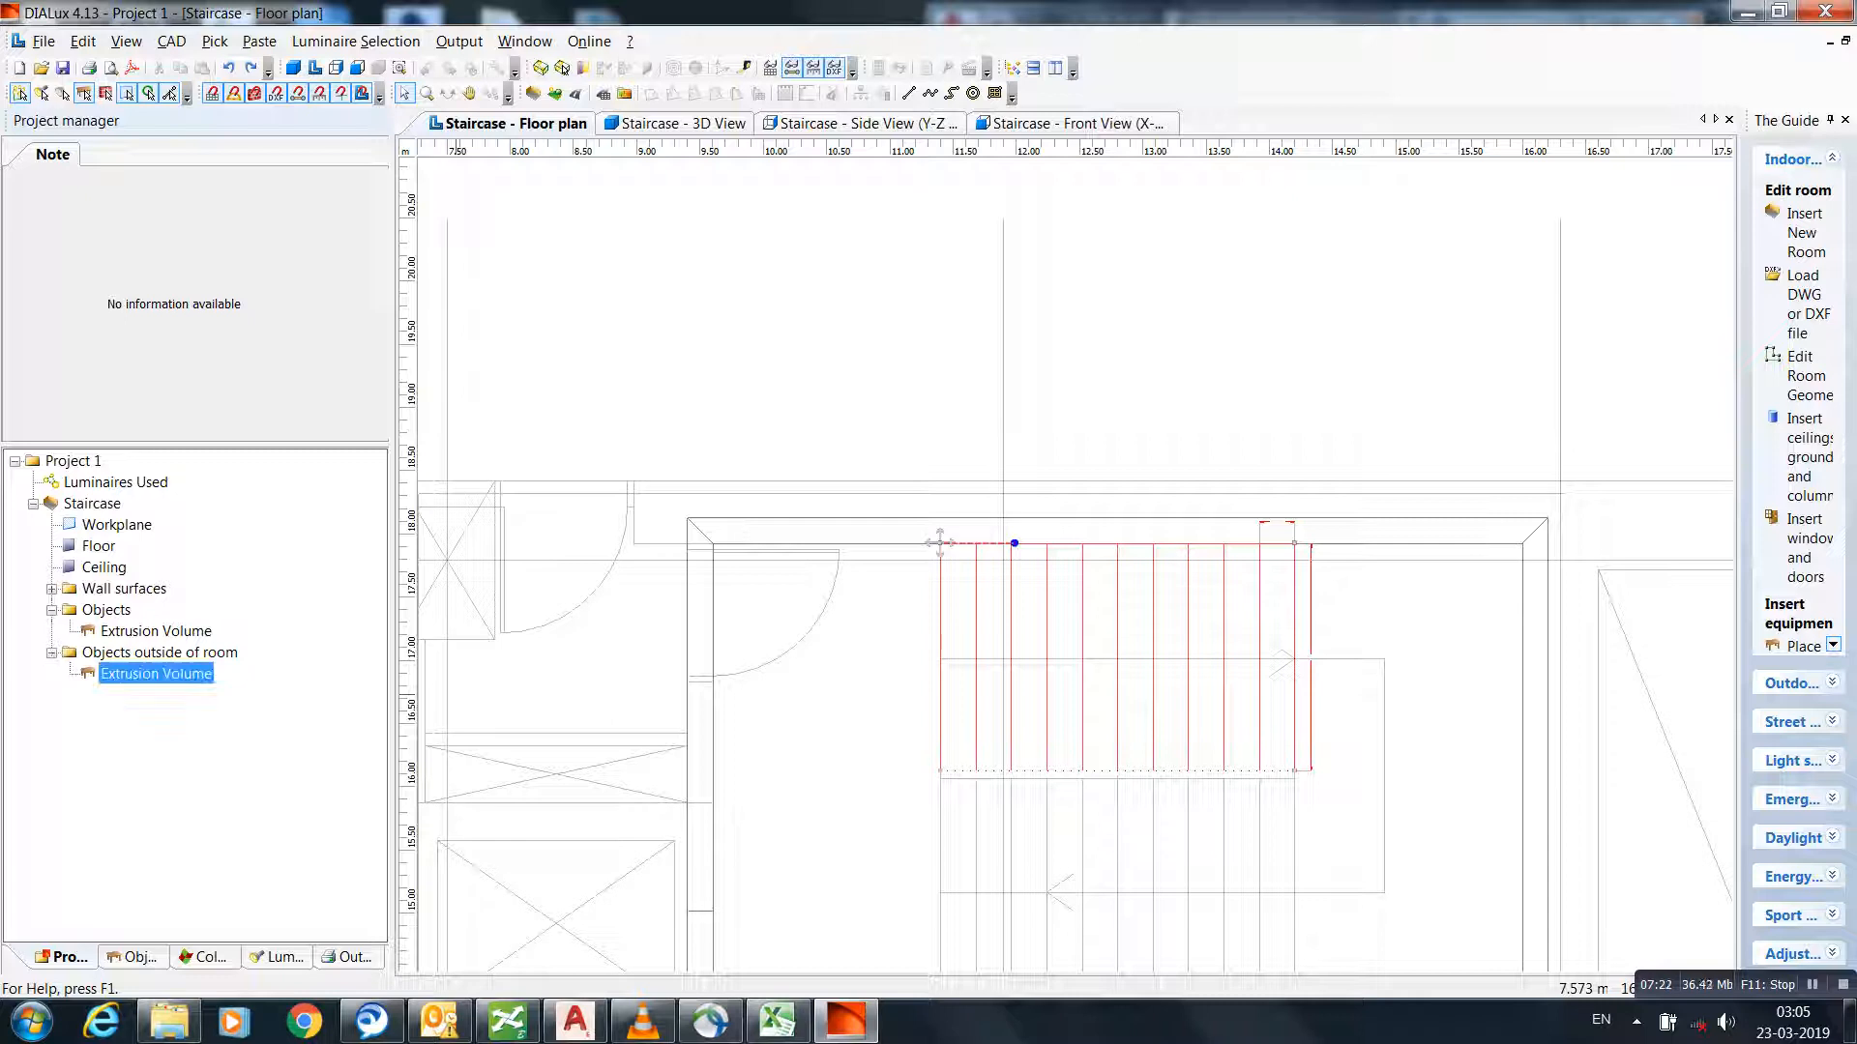
drag(1066, 417, 1345, 876)
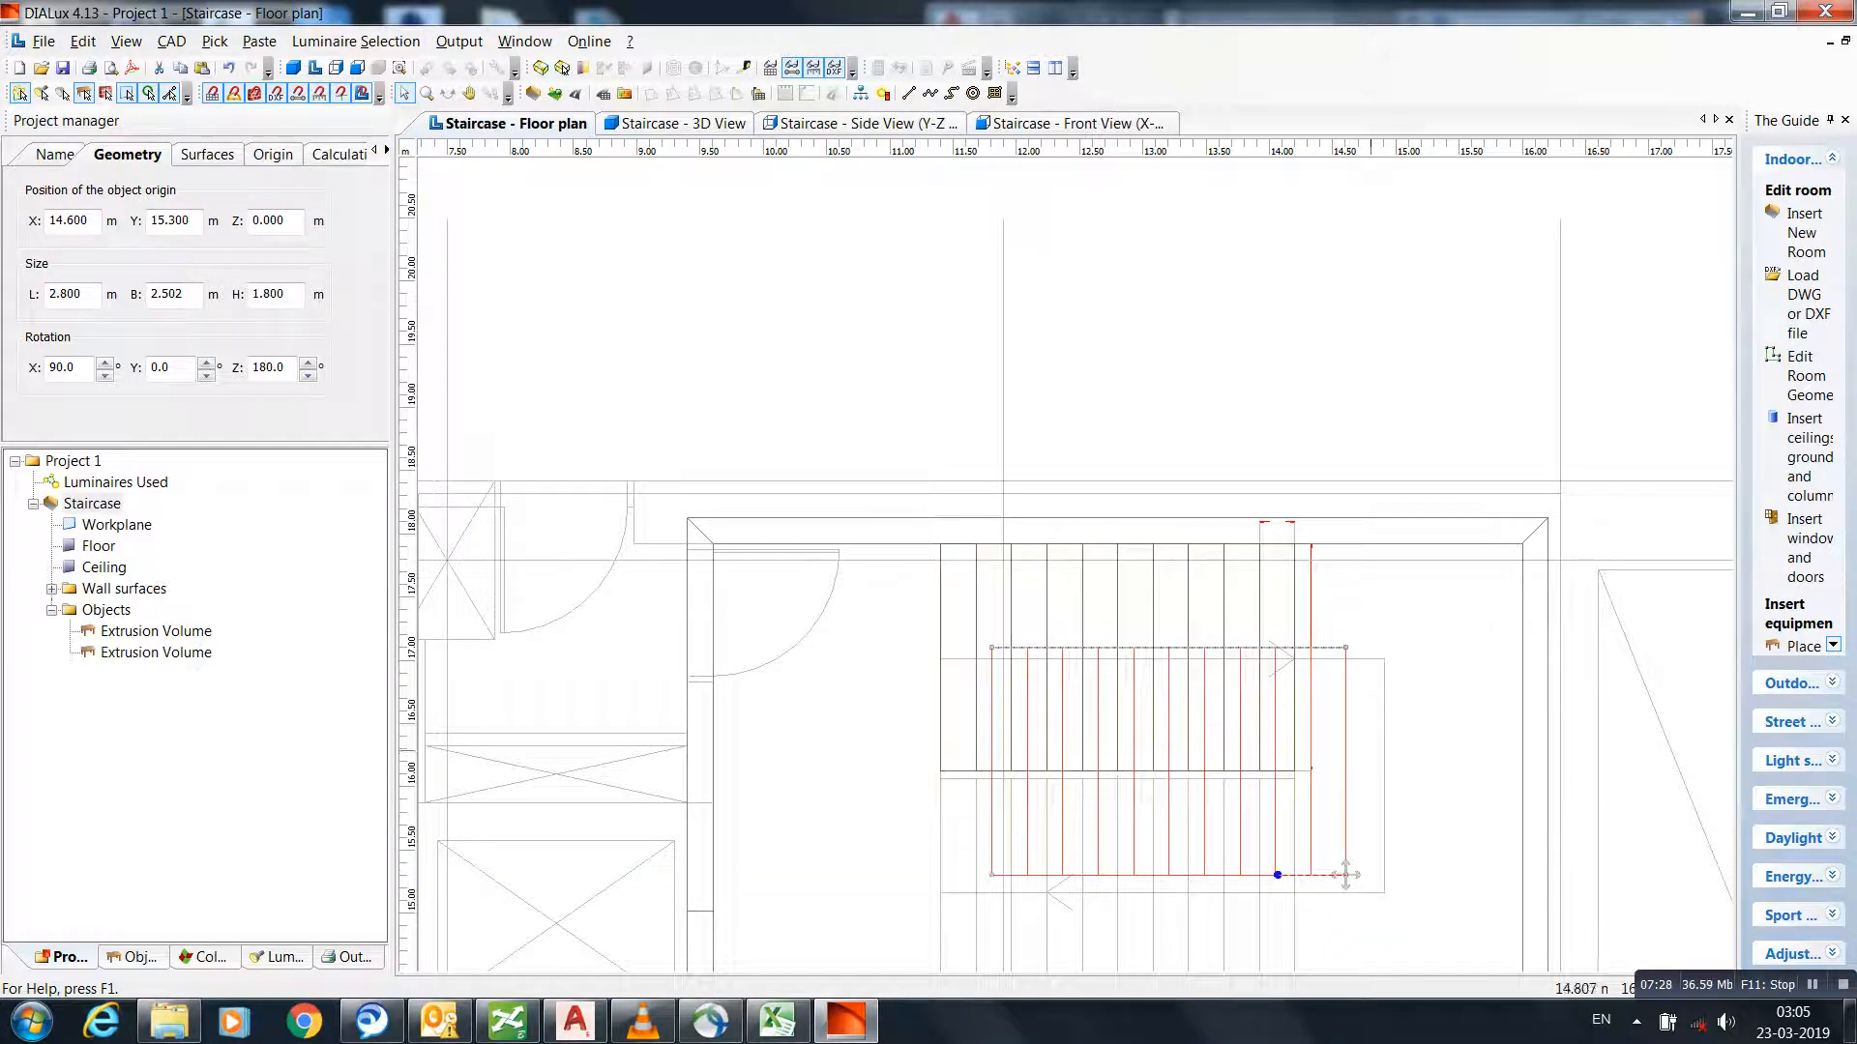
scroll(1346, 875, up, 5)
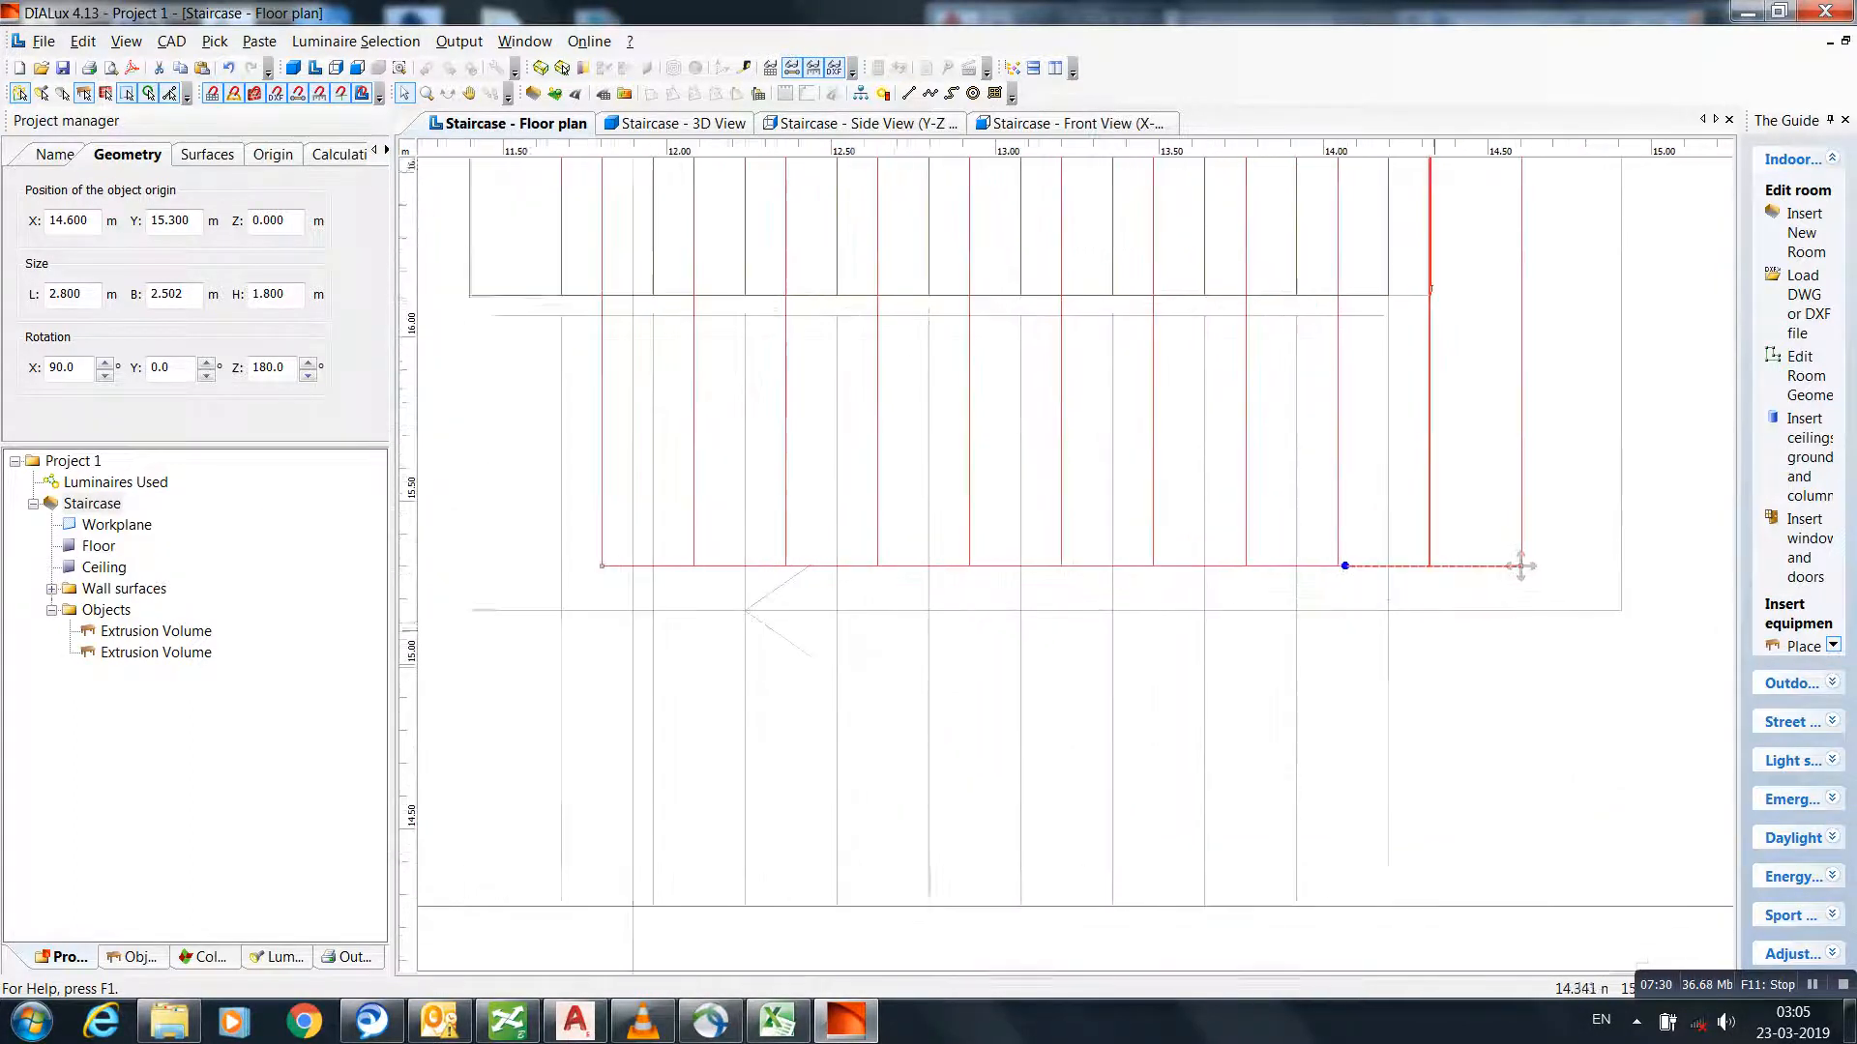
- Move the copied flight against the stairwell's lower wall at X 14.194 m and Y 14.265 m, and check both flights in 3D
scroll(1435, 631, up, 1)
drag(1385, 436, 1239, 808)
scroll(1238, 808, down, 5)
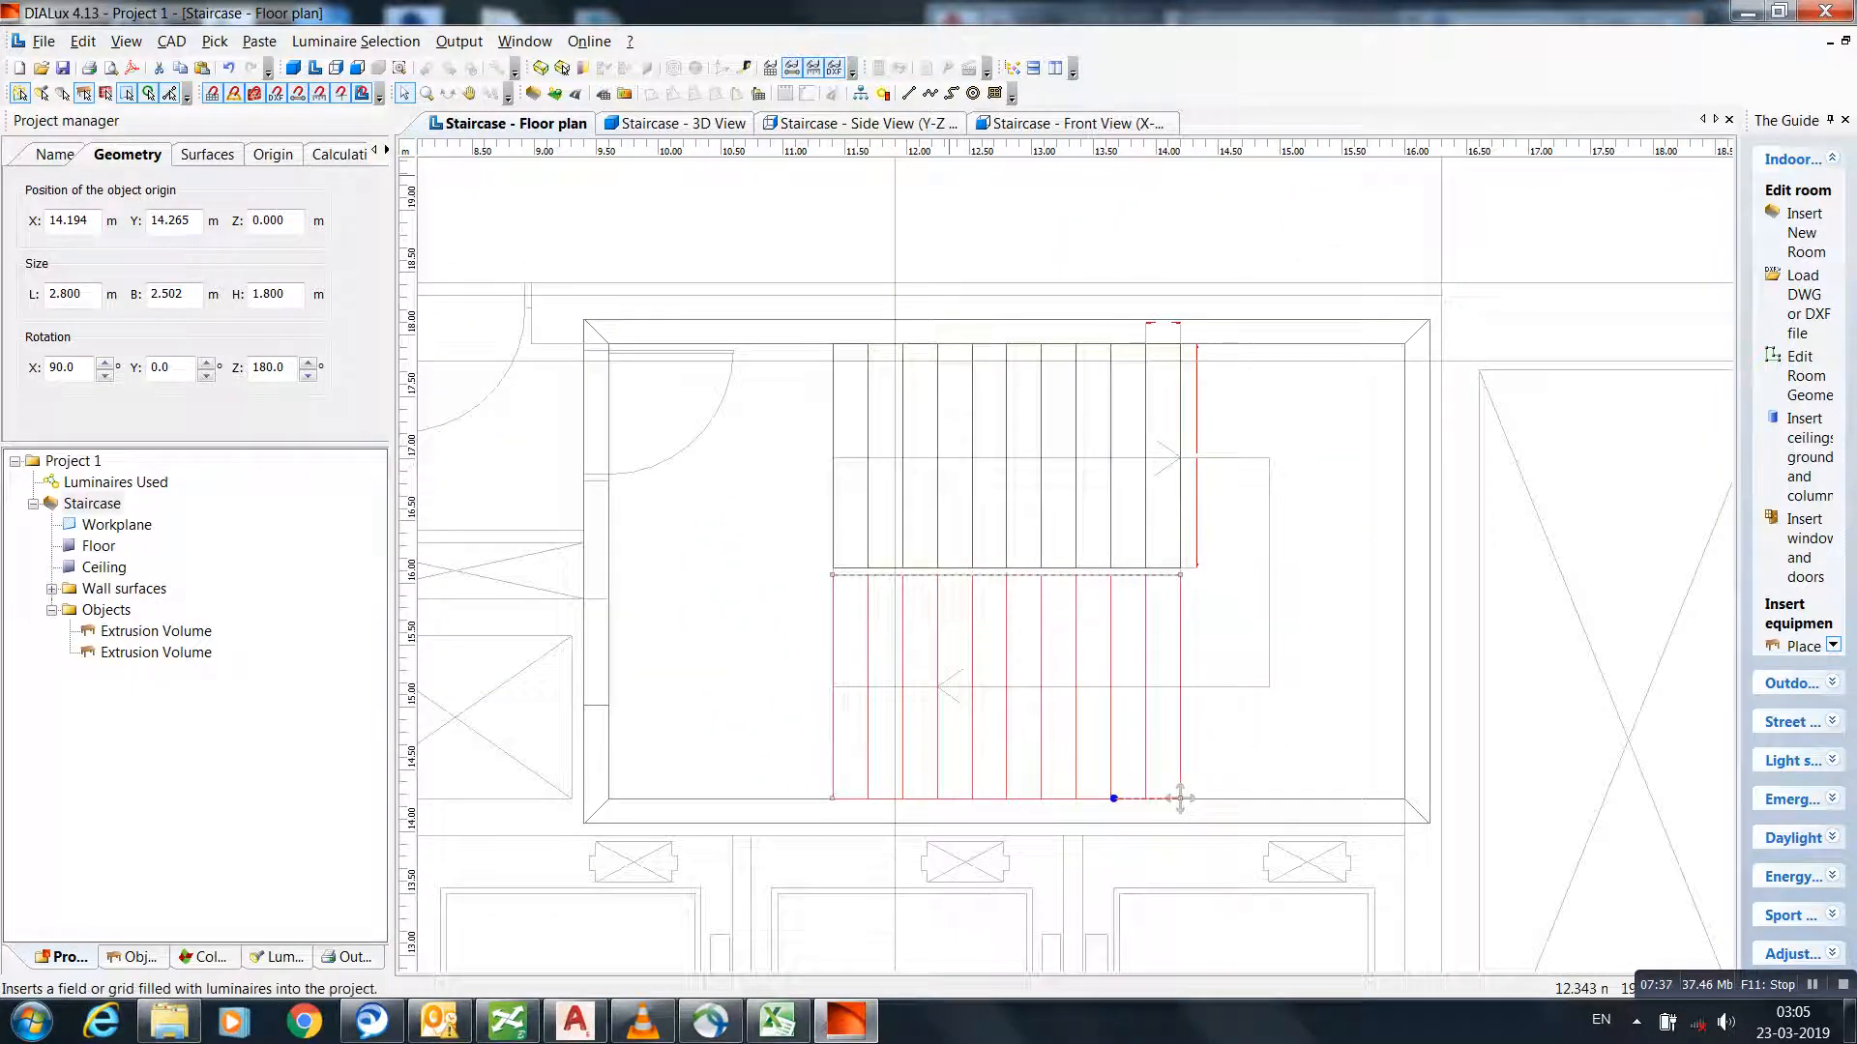
click(677, 123)
middle_drag(1422, 519, 1103, 452)
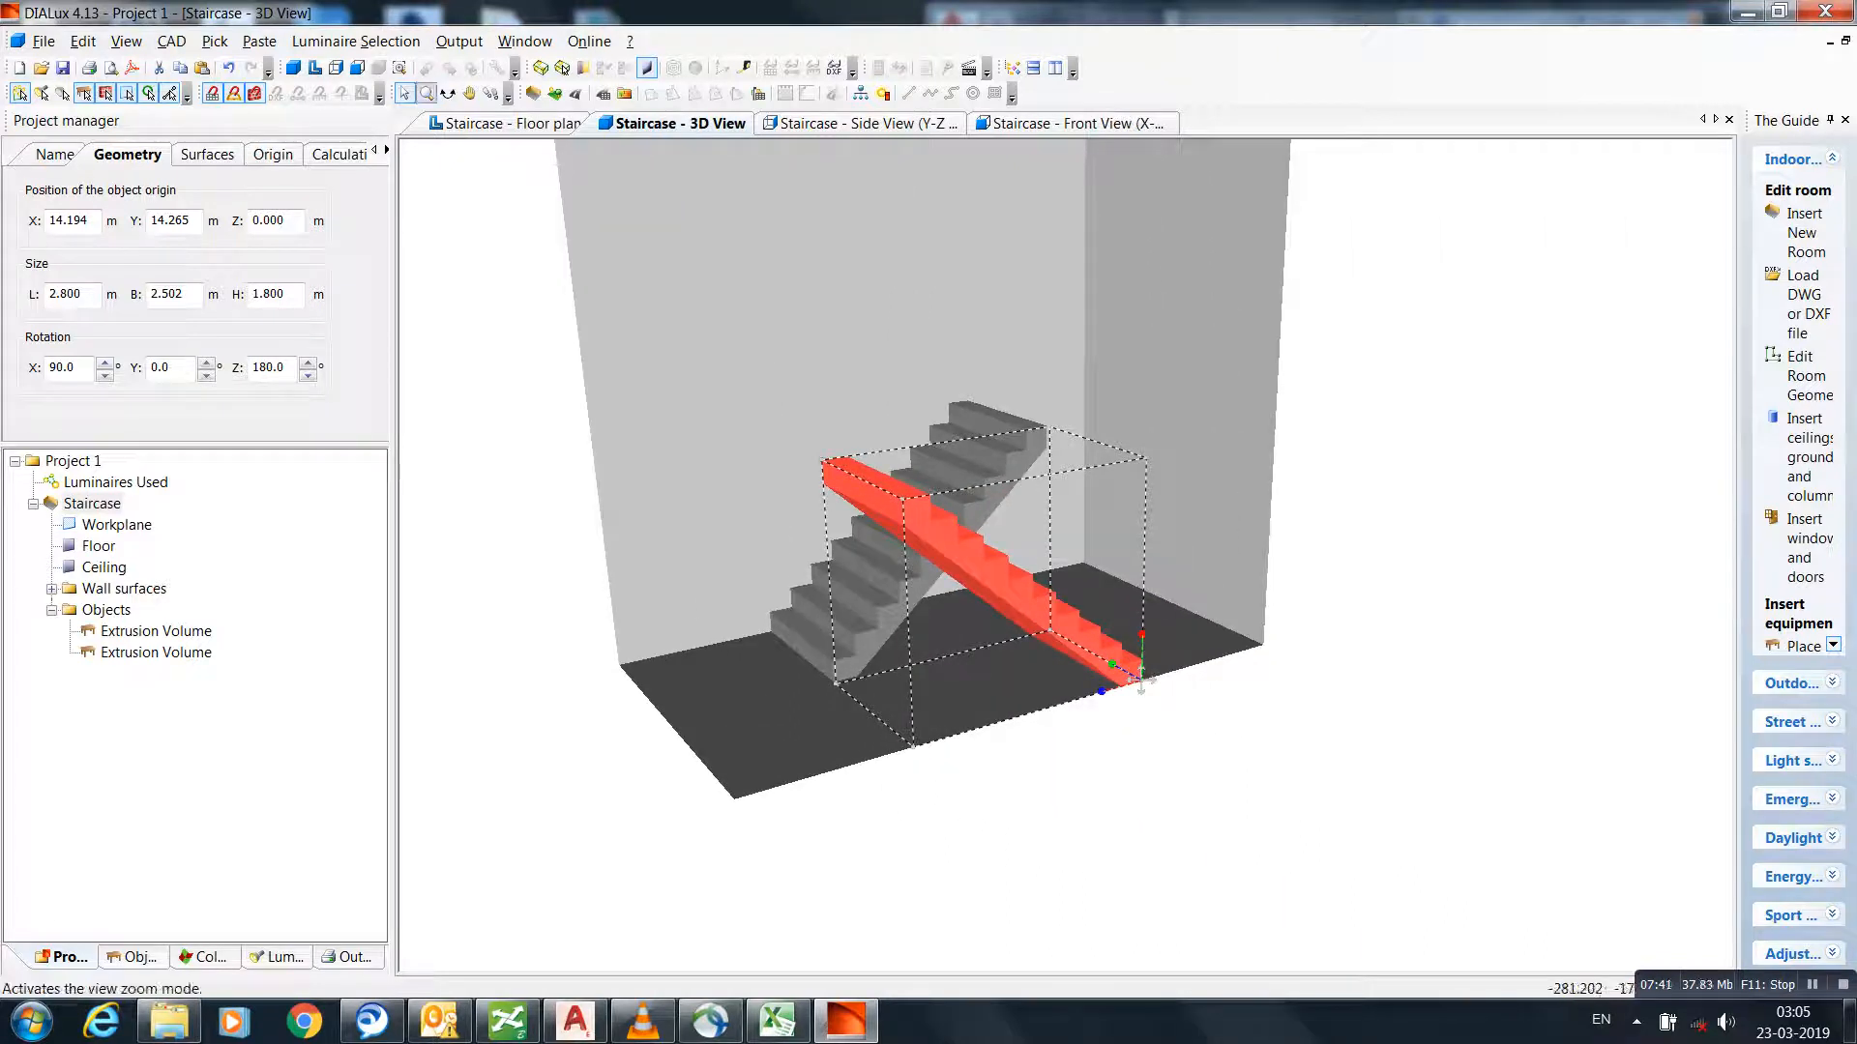
click(447, 94)
drag(834, 617, 813, 561)
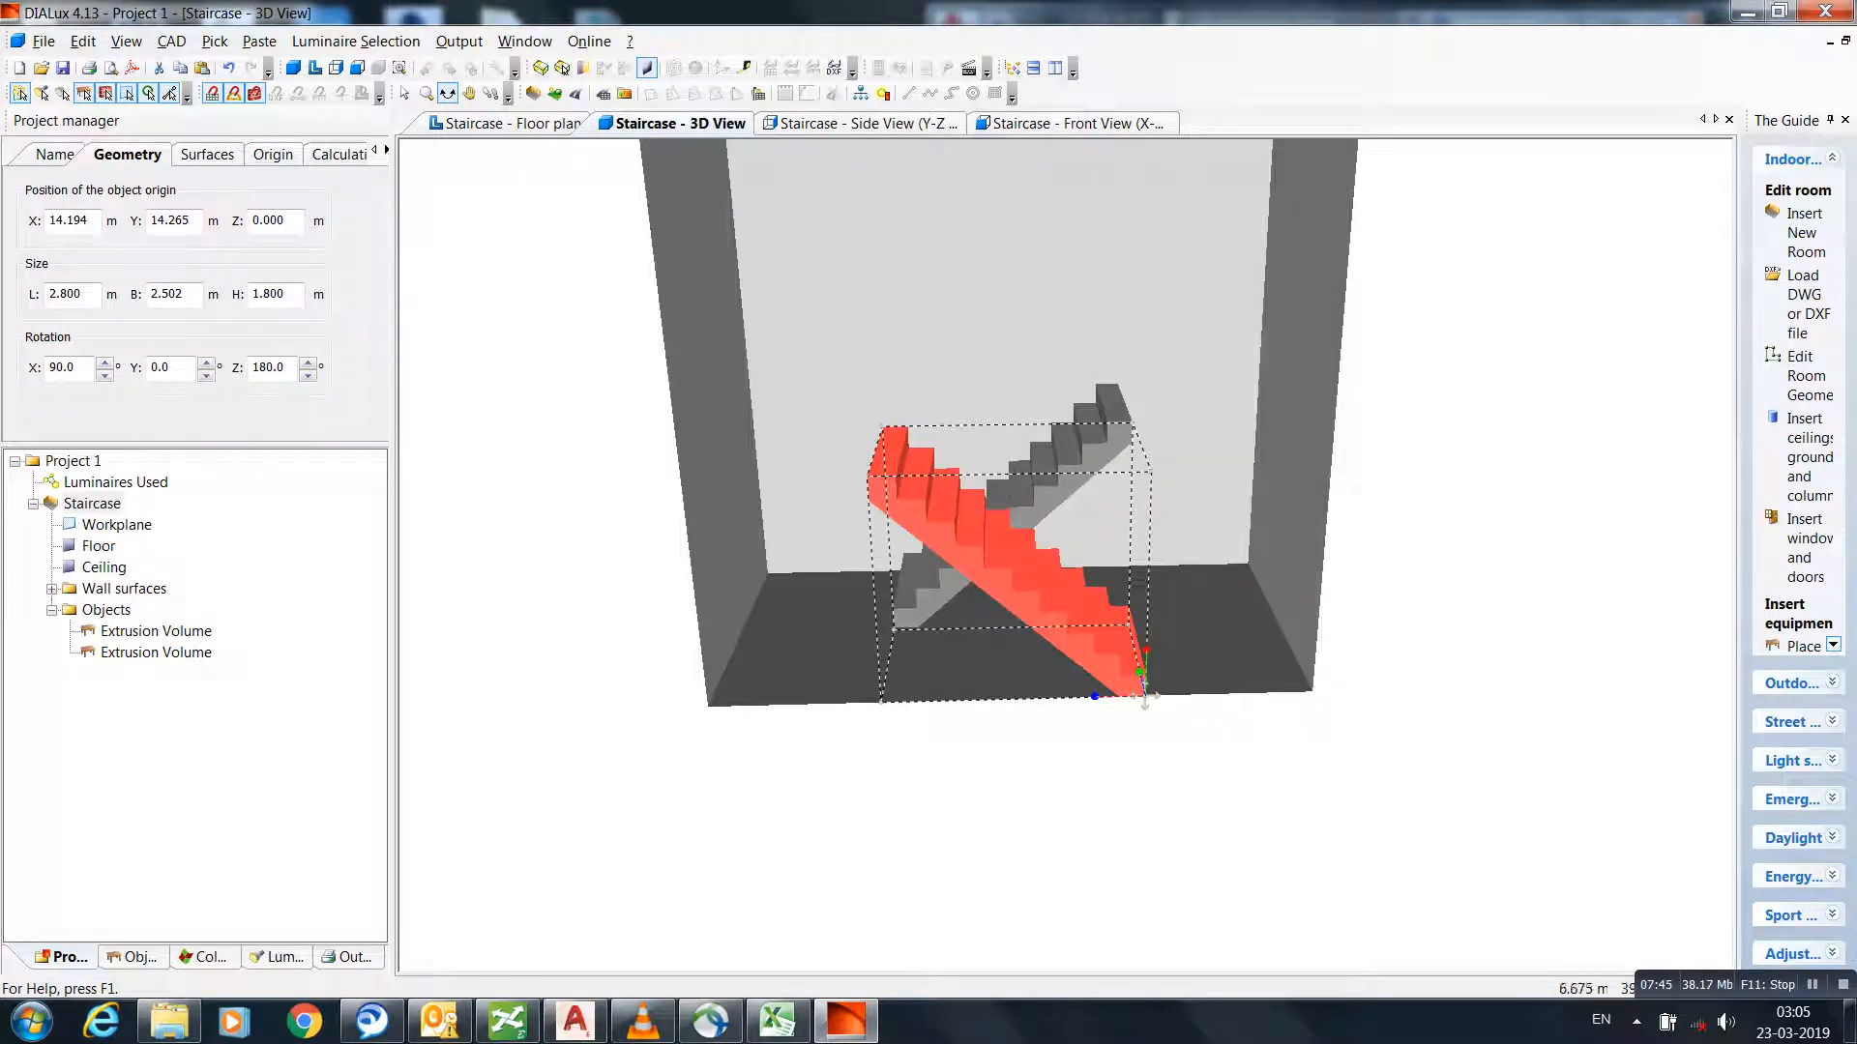
- Raise the copied flight to Z 2.500 m in the X-Z front view so it starts at the top of the first flight
click(868, 124)
mouse_move(1056, 711)
middle_down()
mouse_move(1193, 691)
mouse_move(1079, 719)
mouse_move(1066, 777)
mouse_move(933, 761)
middle_up()
click(1071, 124)
scroll(1083, 764, down, 1)
scroll(934, 761, up, 1)
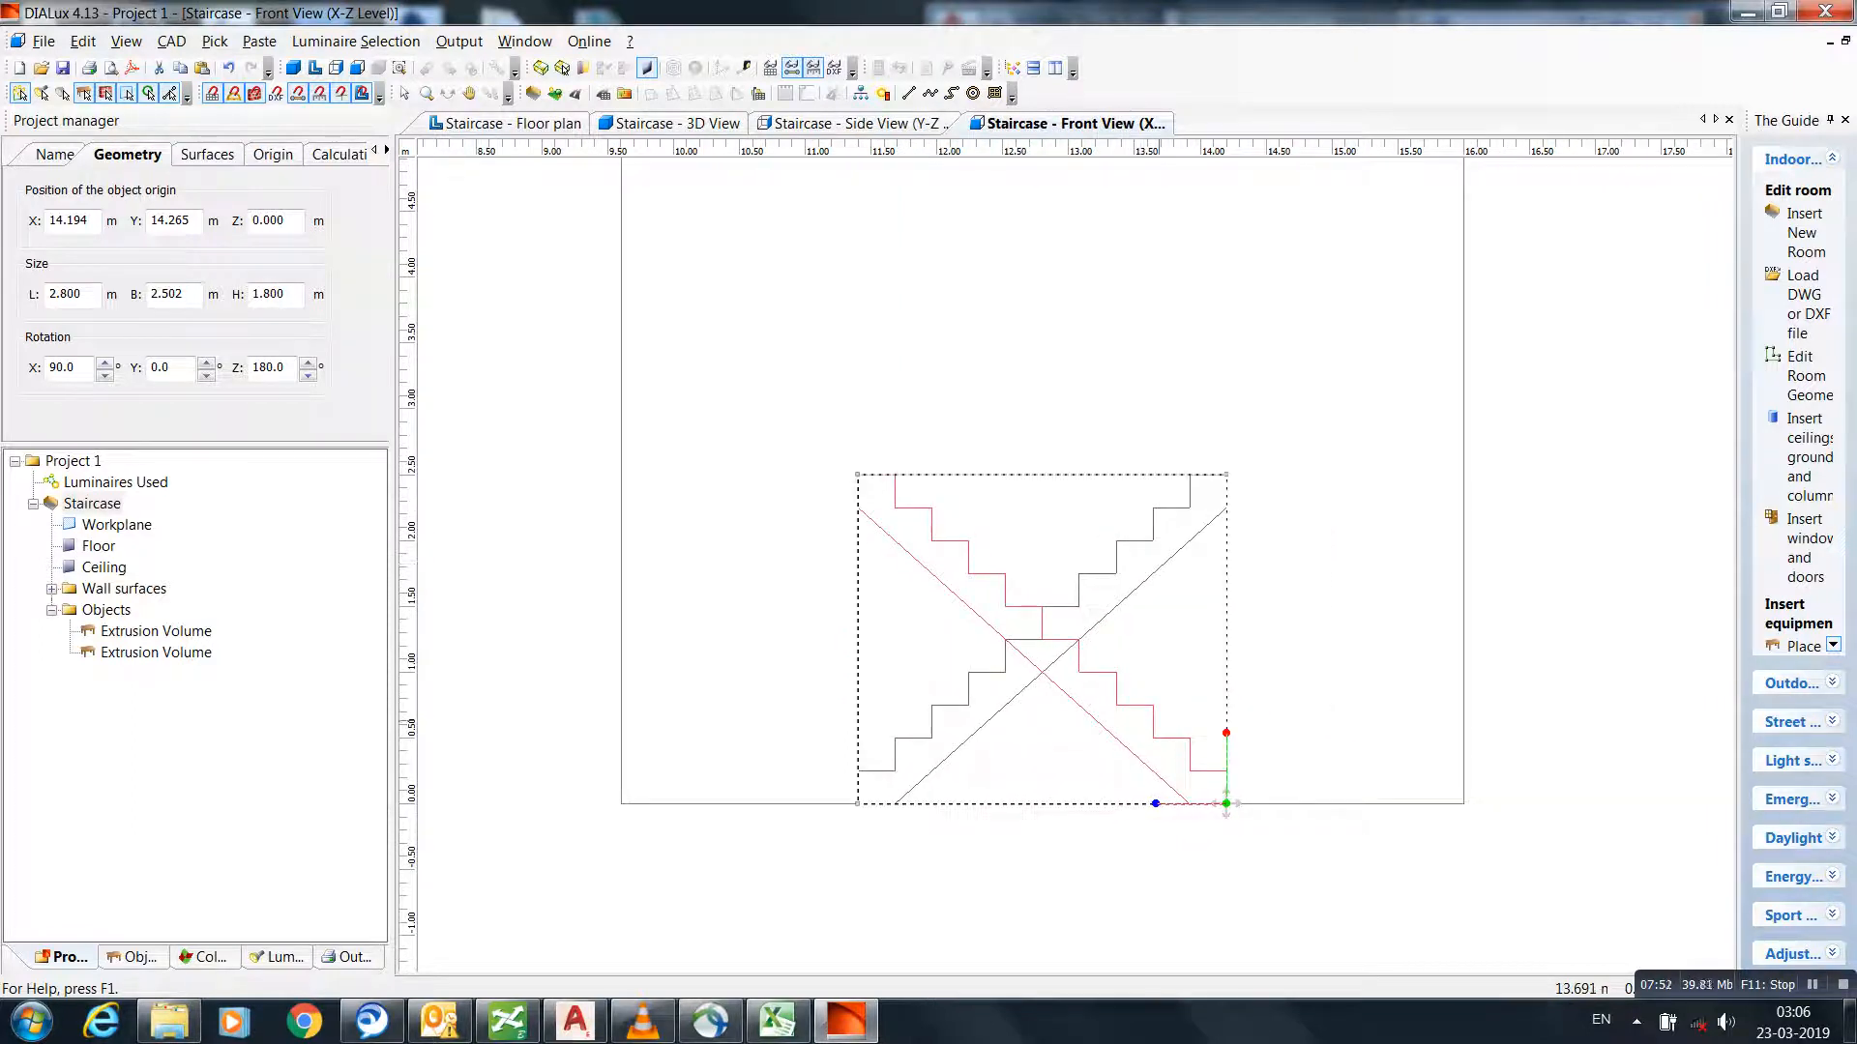
drag(1226, 803, 1226, 474)
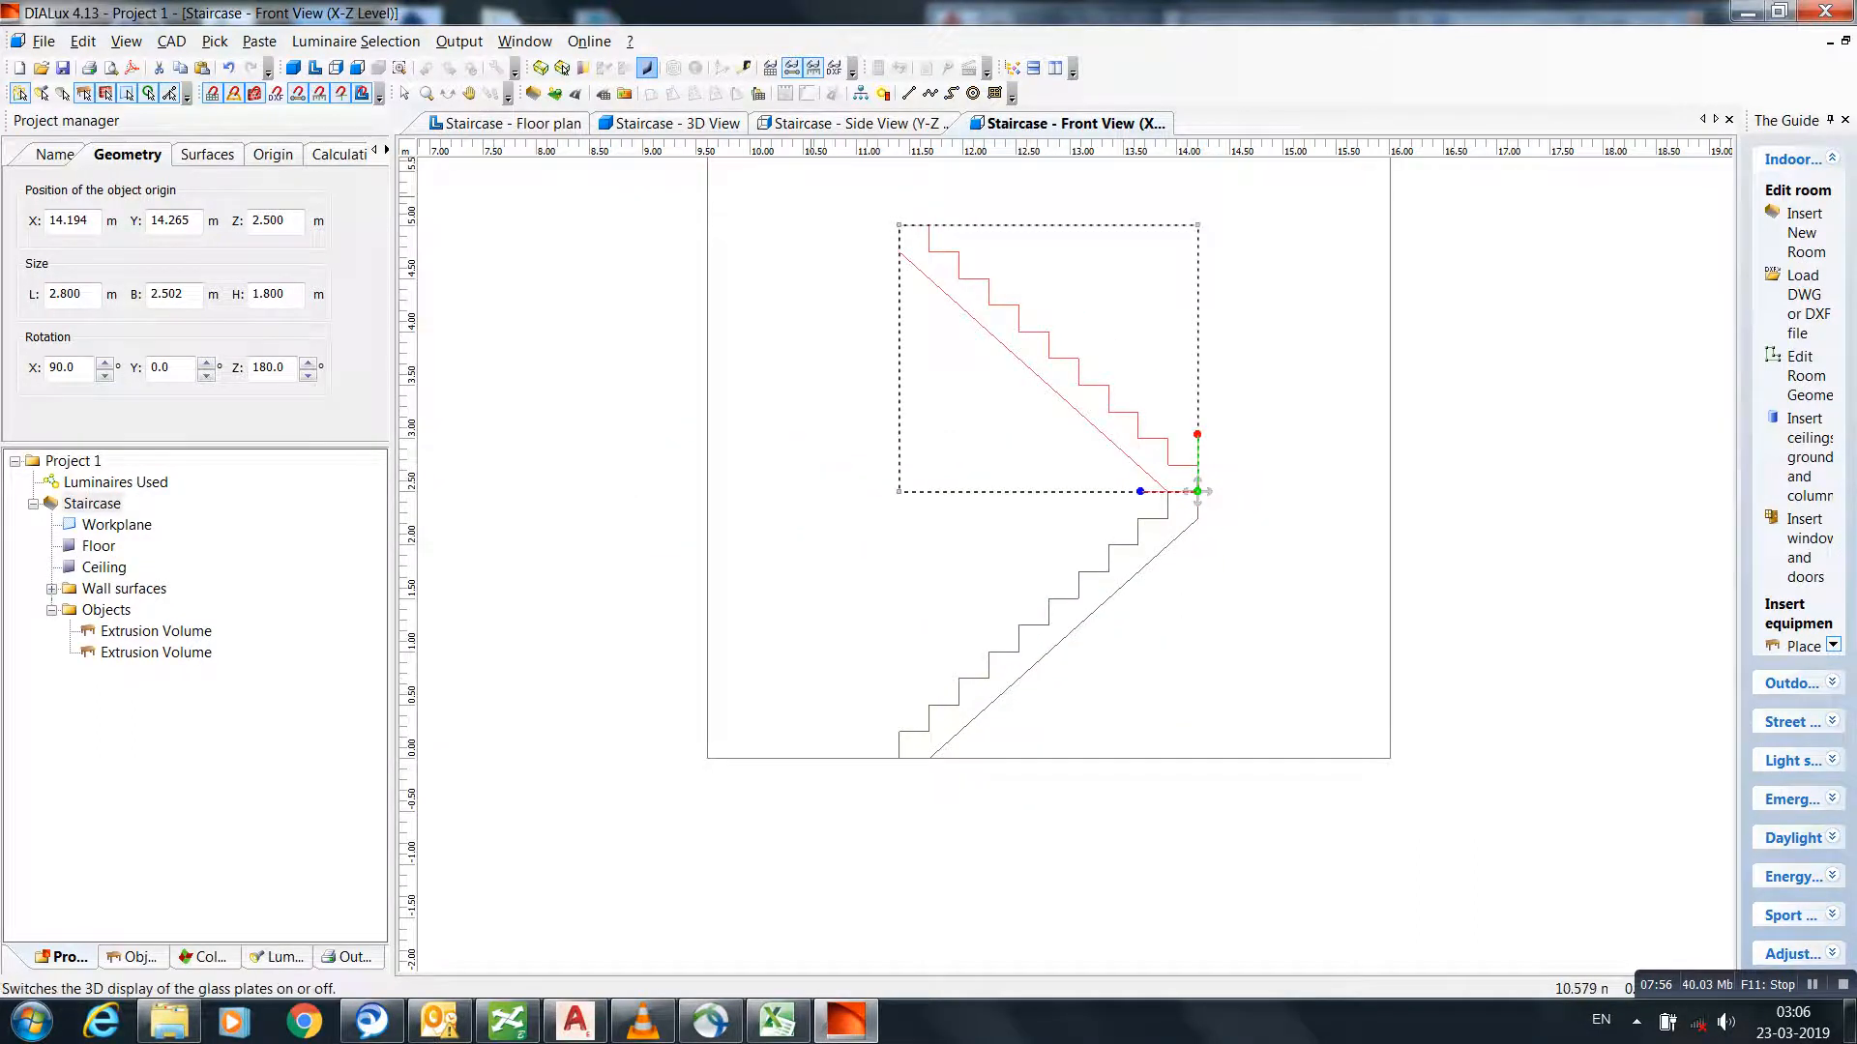
click(669, 122)
drag(851, 696, 909, 711)
drag(861, 333, 1257, 445)
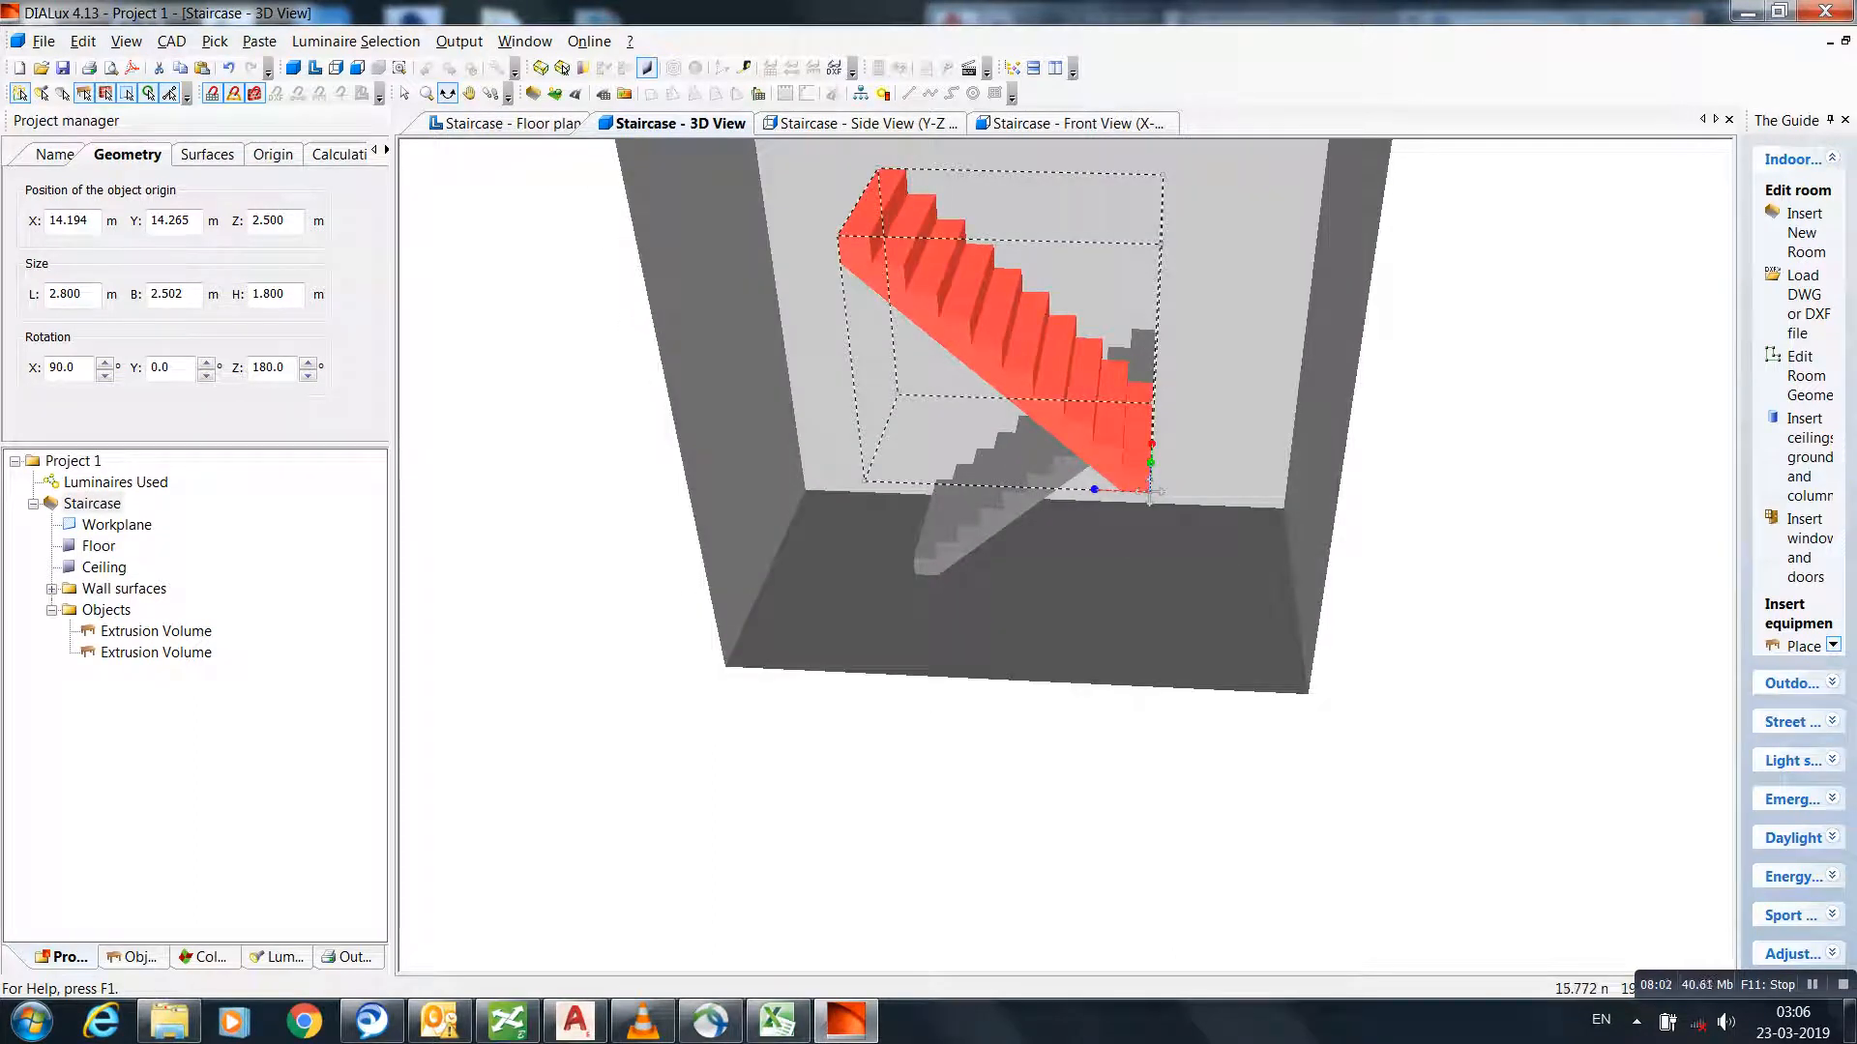
- Insert an extrusion volume in the floor plan with a 1.800 × 3.660 m rectangular base filling the landing area beside both flights
click(517, 124)
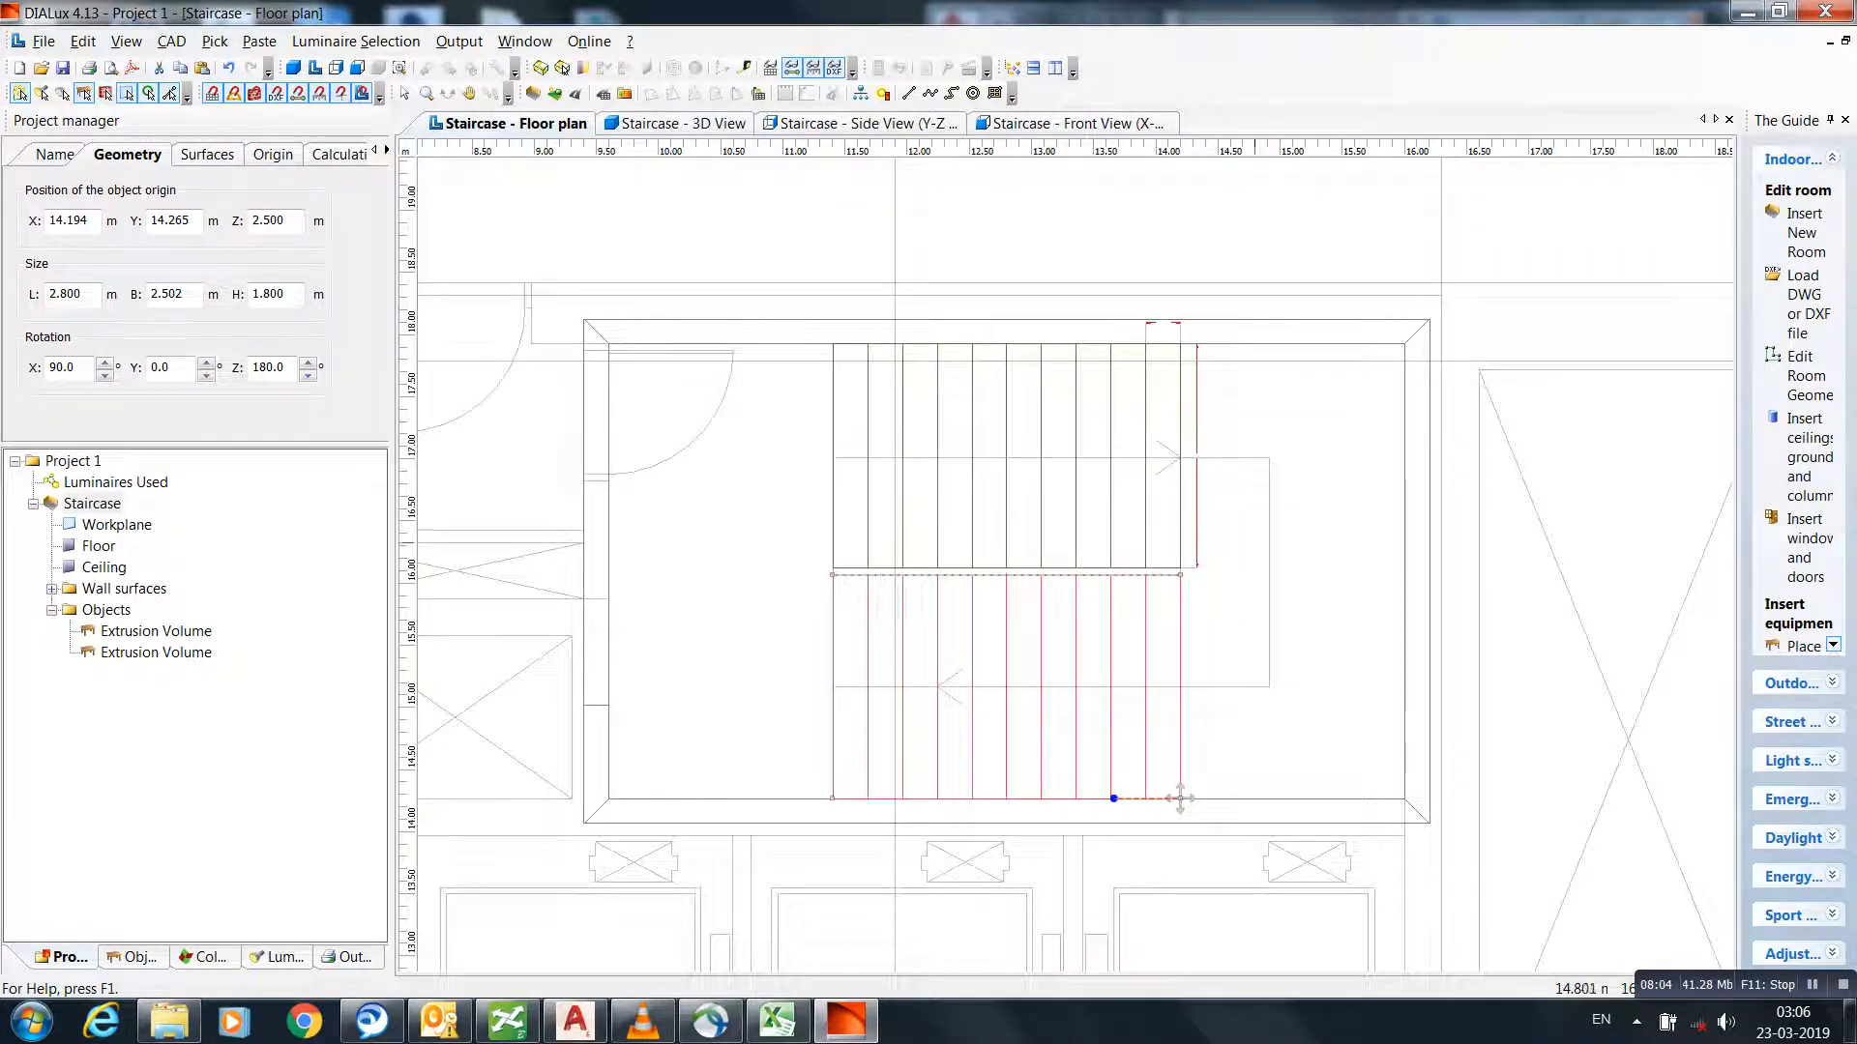
click(133, 956)
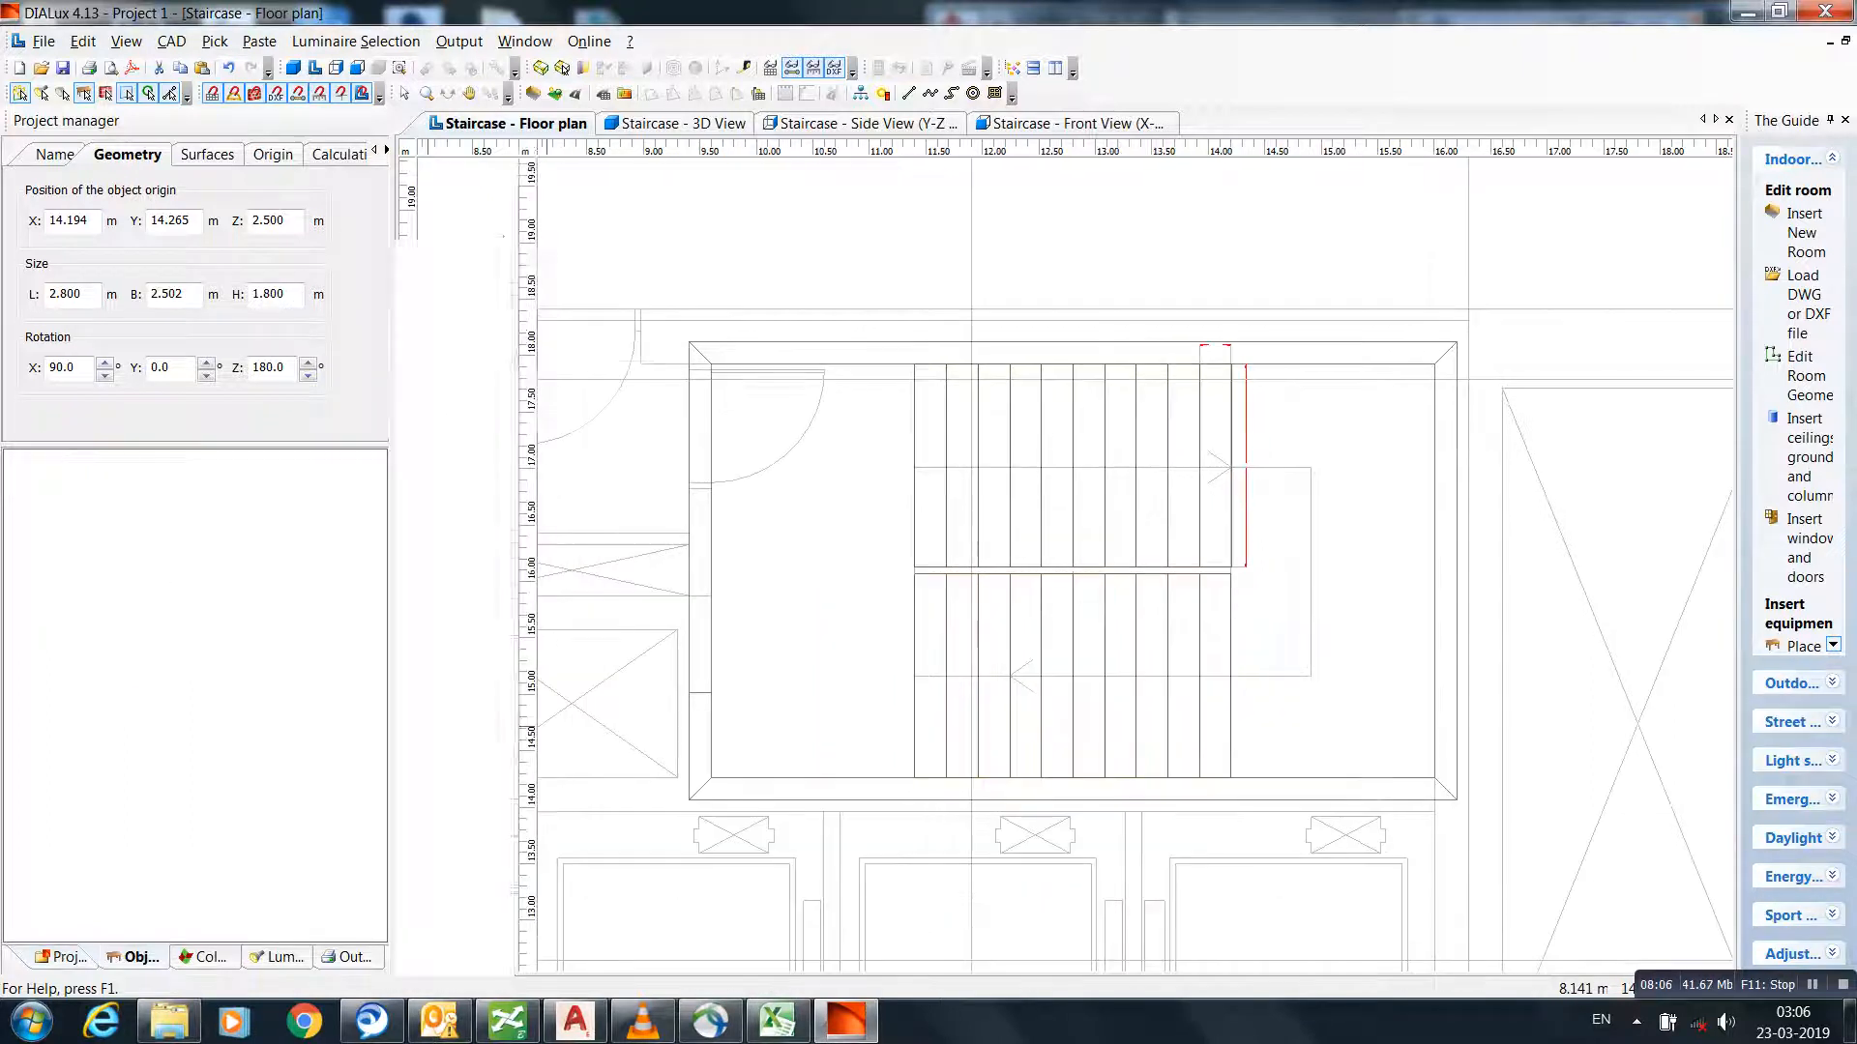
drag(443, 758, 836, 593)
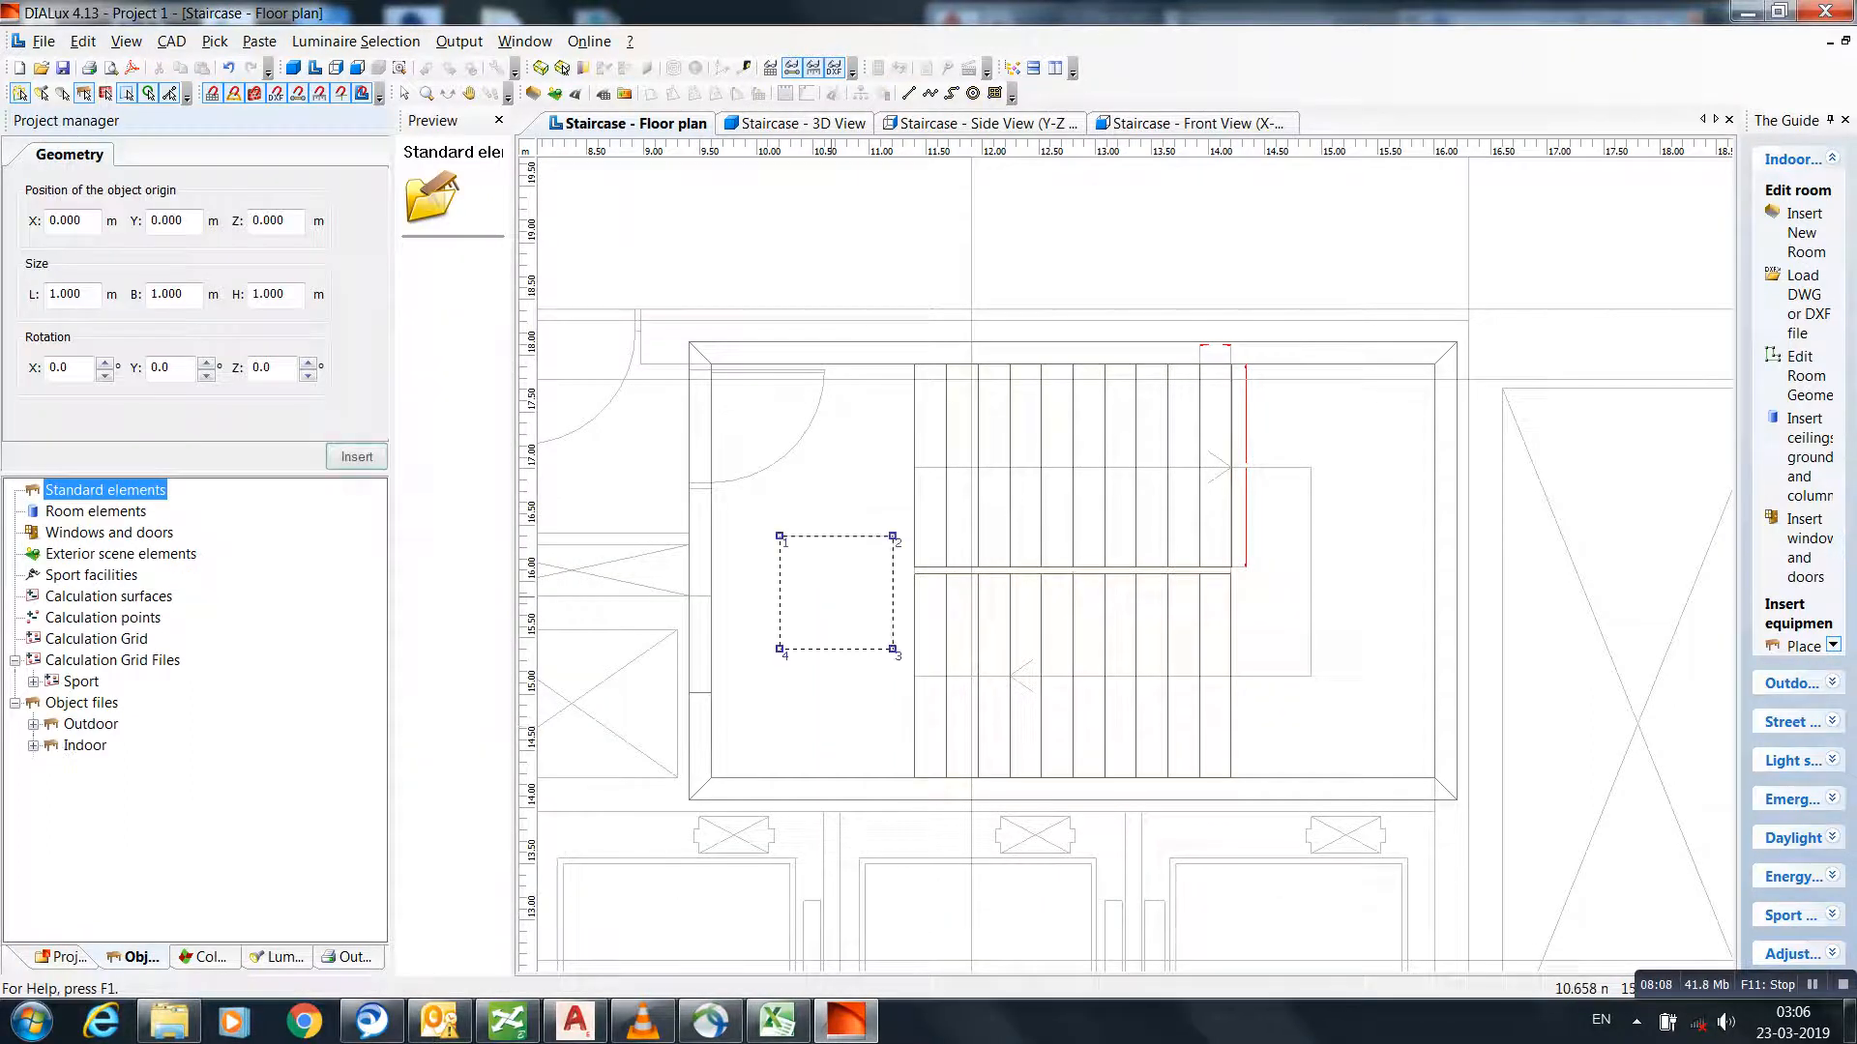
right_click(832, 597)
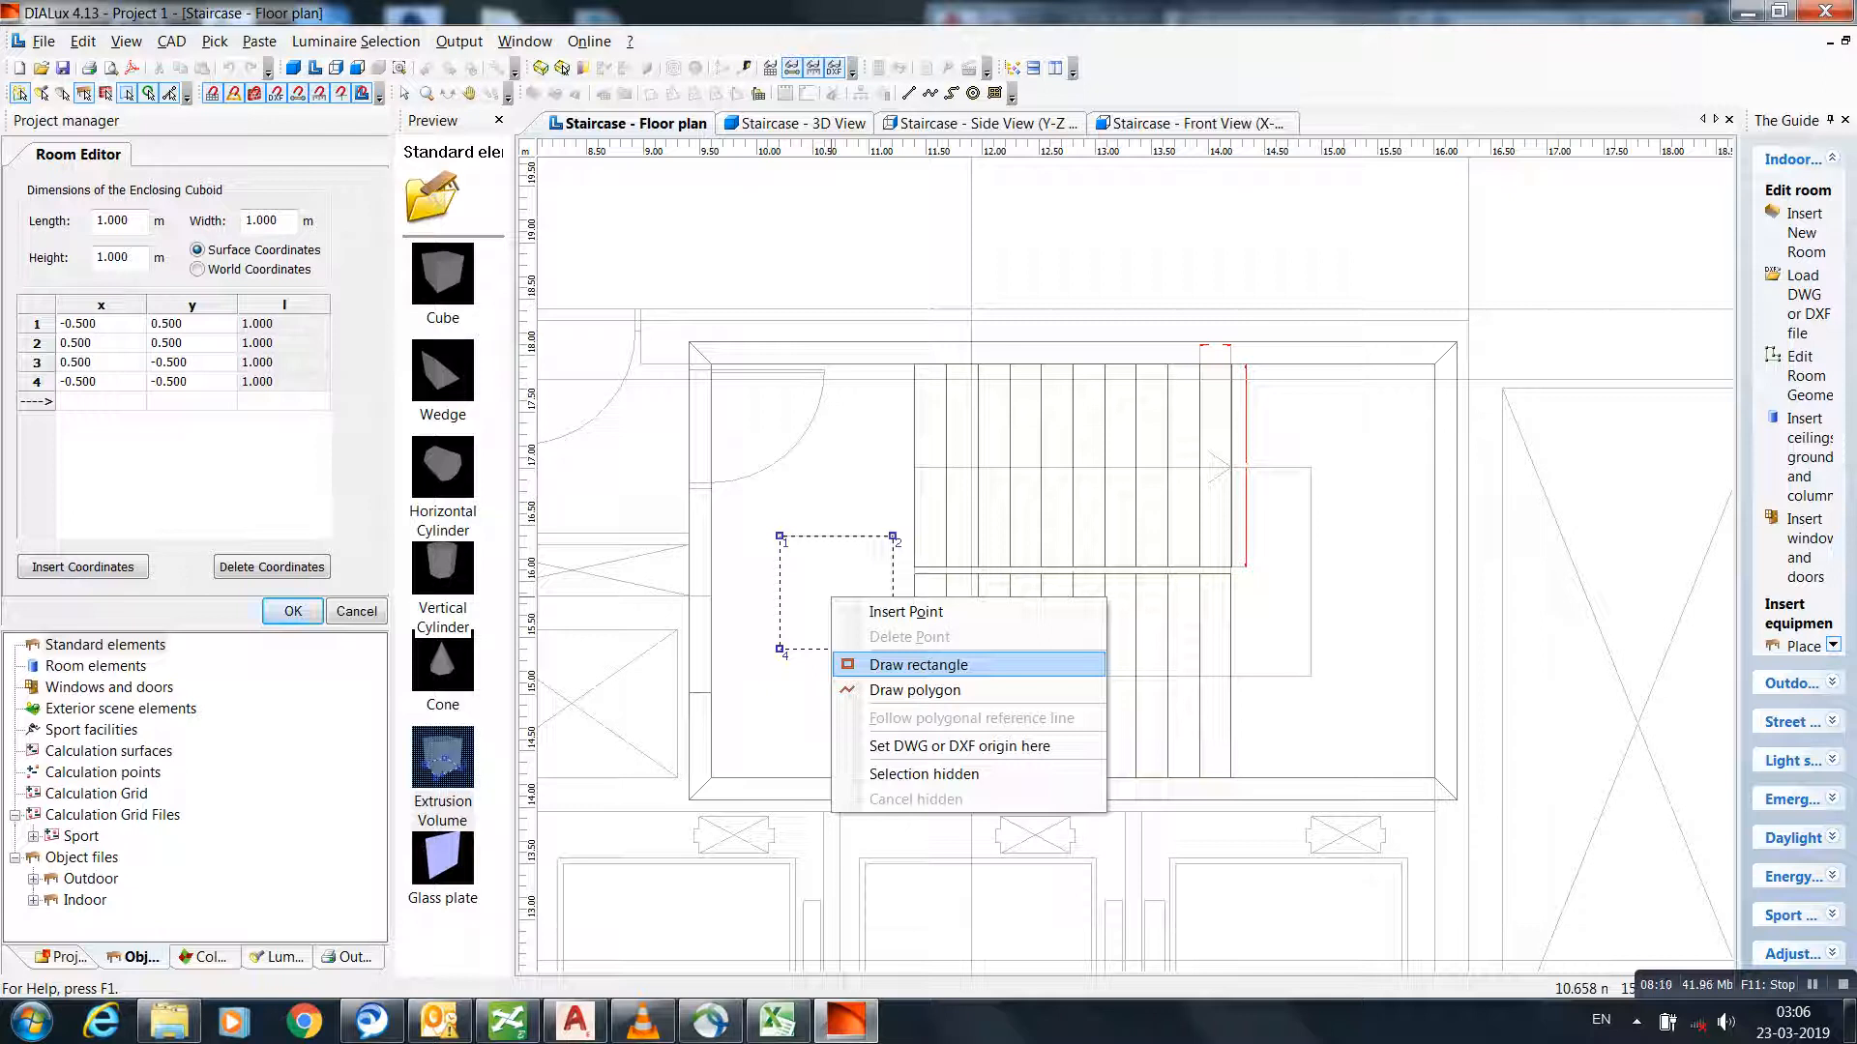
click(914, 665)
scroll(1456, 357, up, 8)
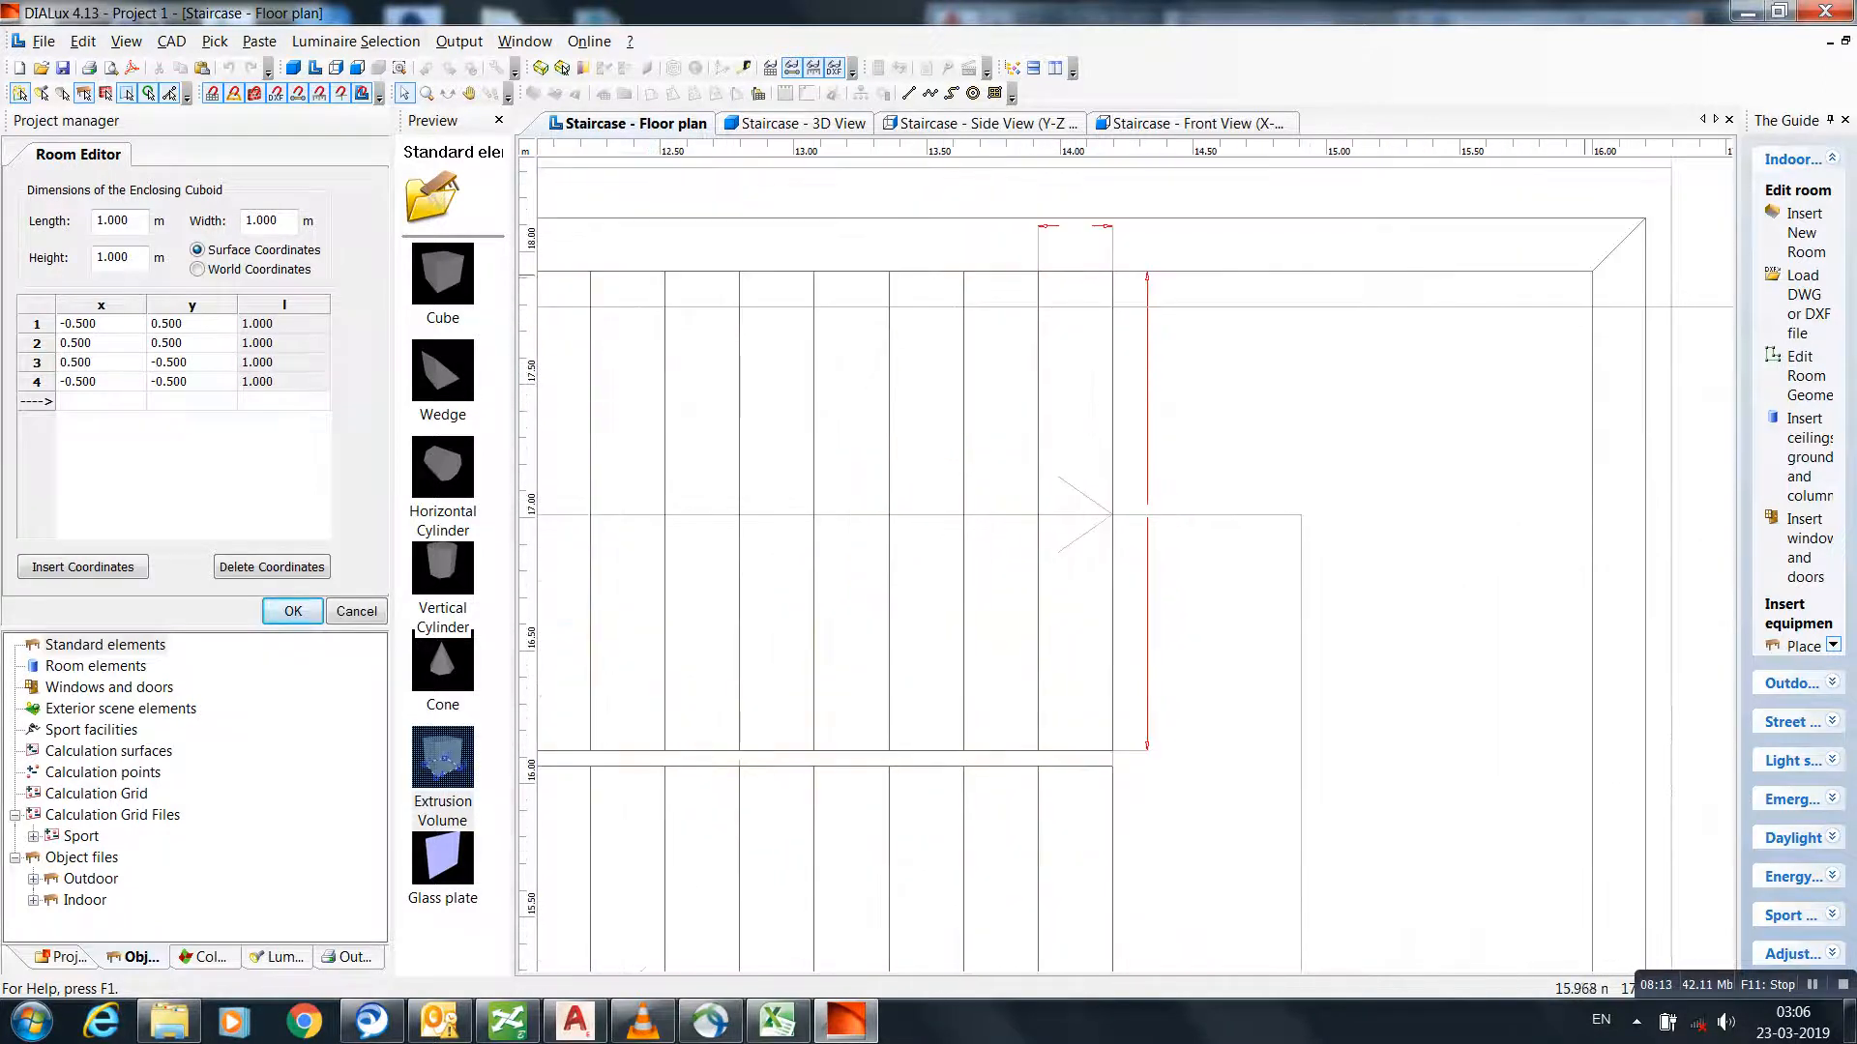
click(1592, 272)
scroll(1551, 665, down, 3)
middle_drag(1491, 703, 1232, 298)
click(1317, 641)
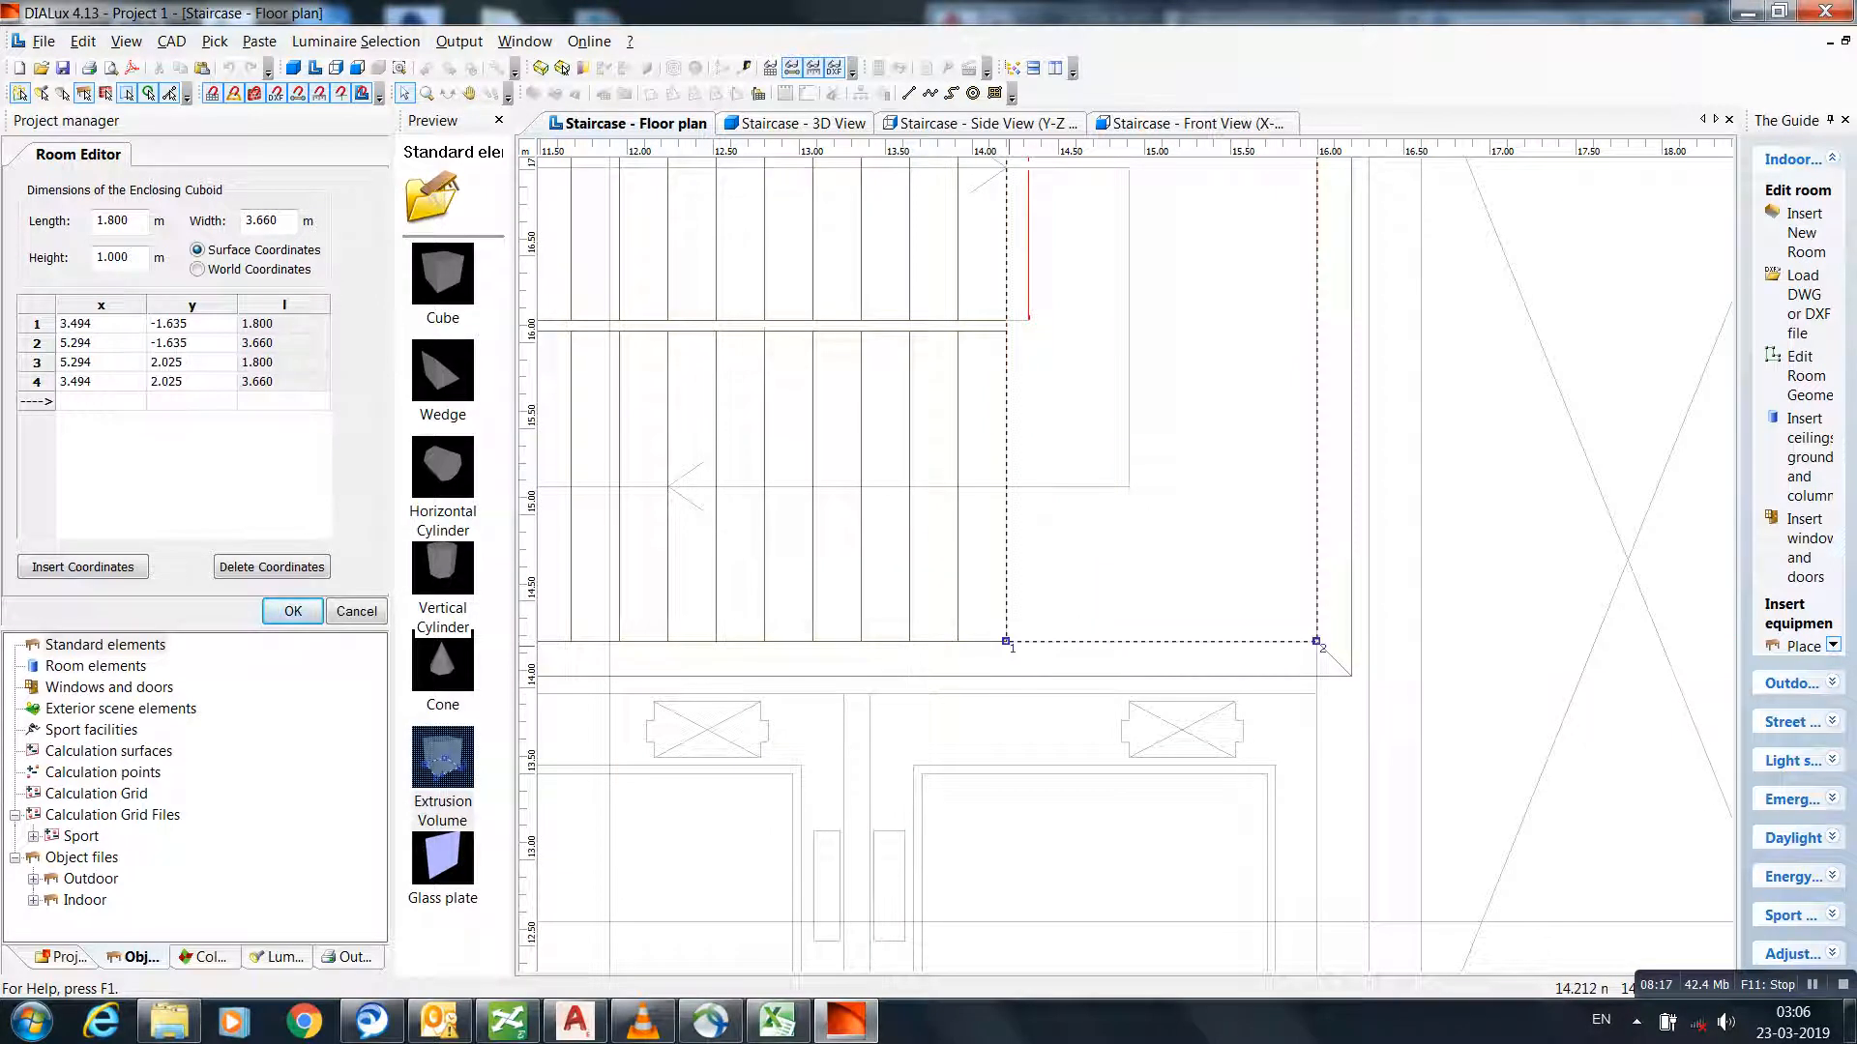
- Look up the height of each step in the Excel sheet and set the landing volume's height to 0.250 m
click(120, 259)
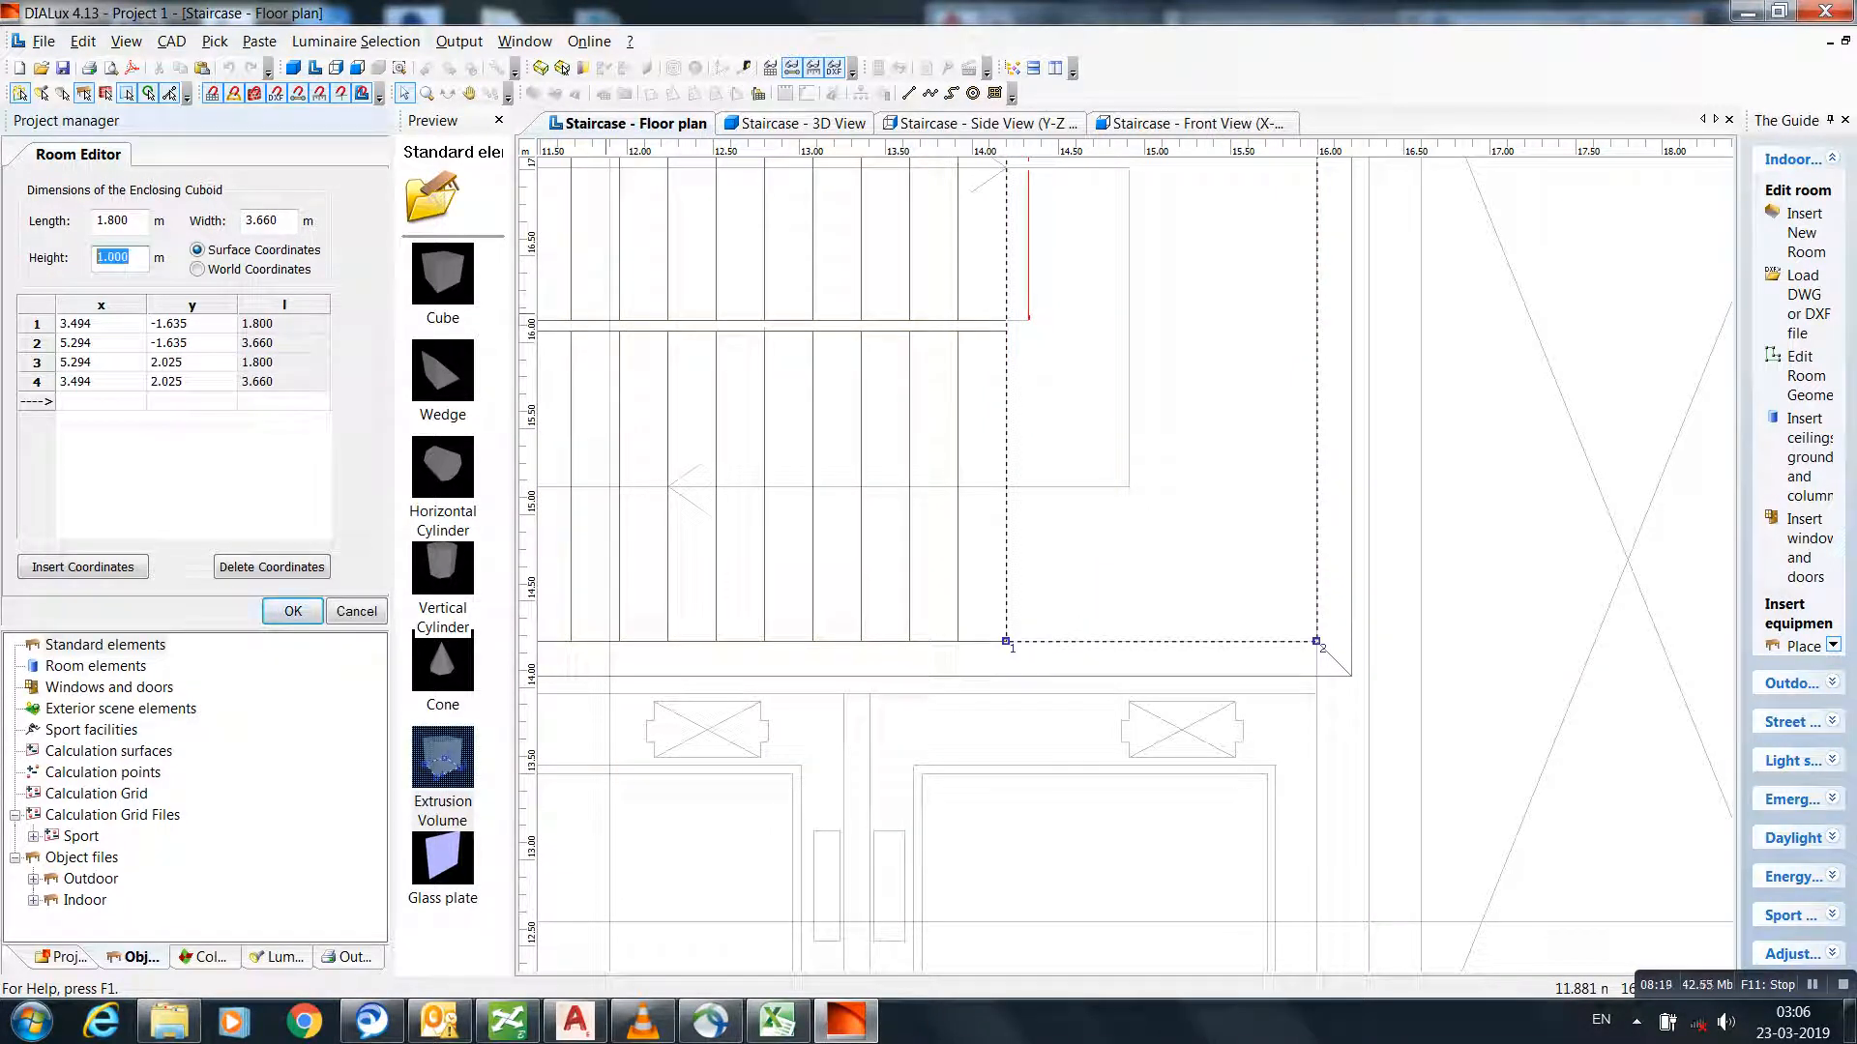
click(778, 1021)
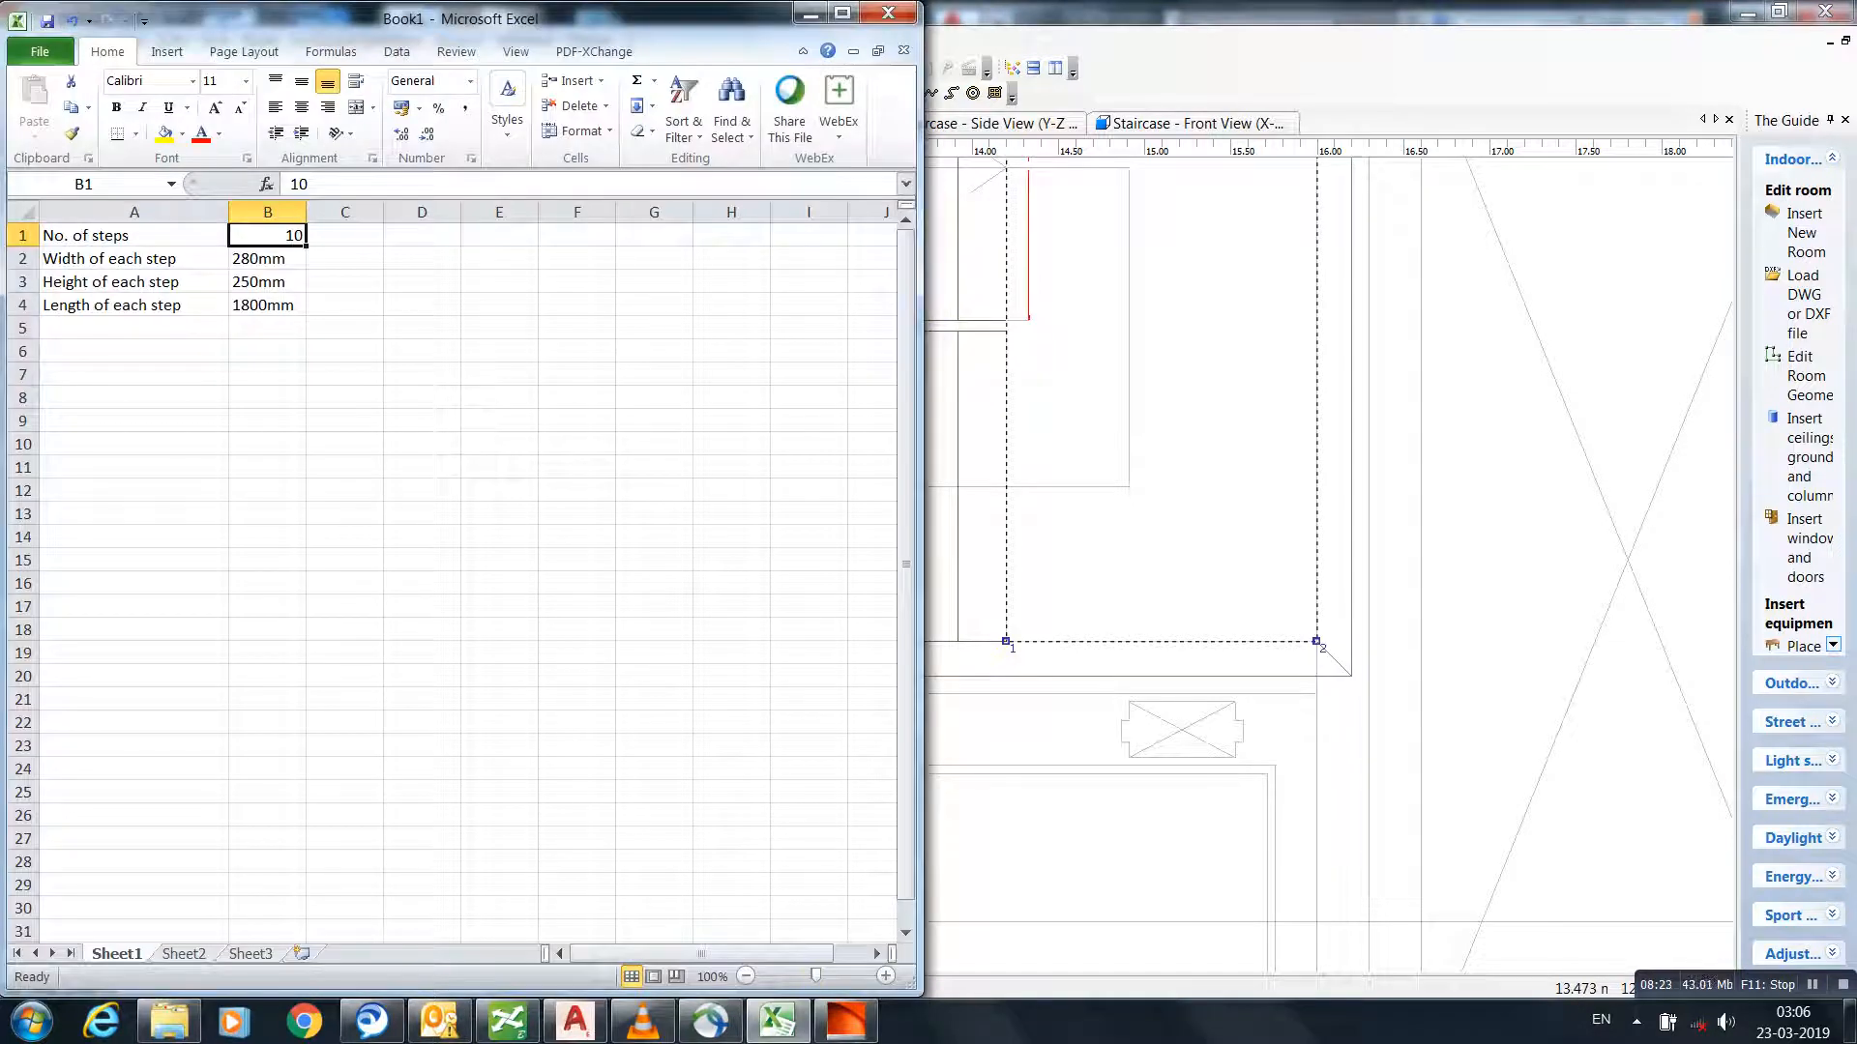
click(135, 281)
click(267, 282)
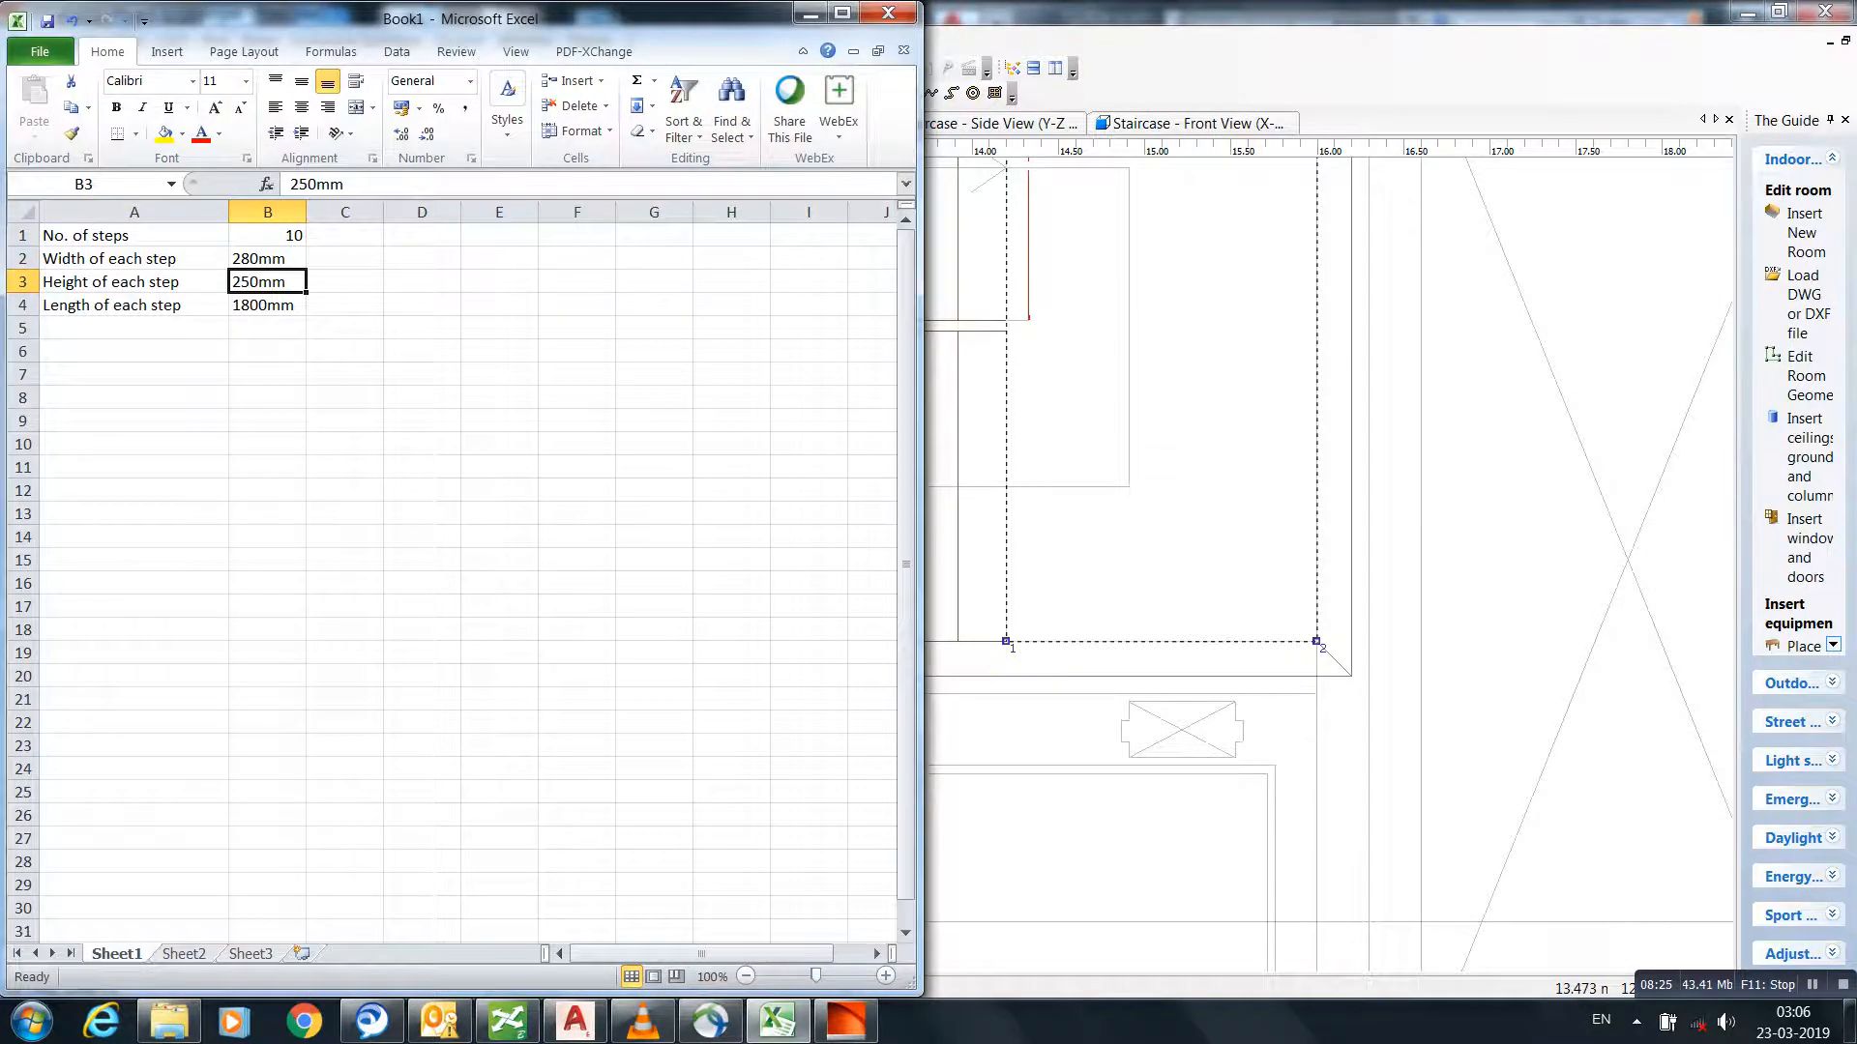
click(810, 13)
double_click(113, 258)
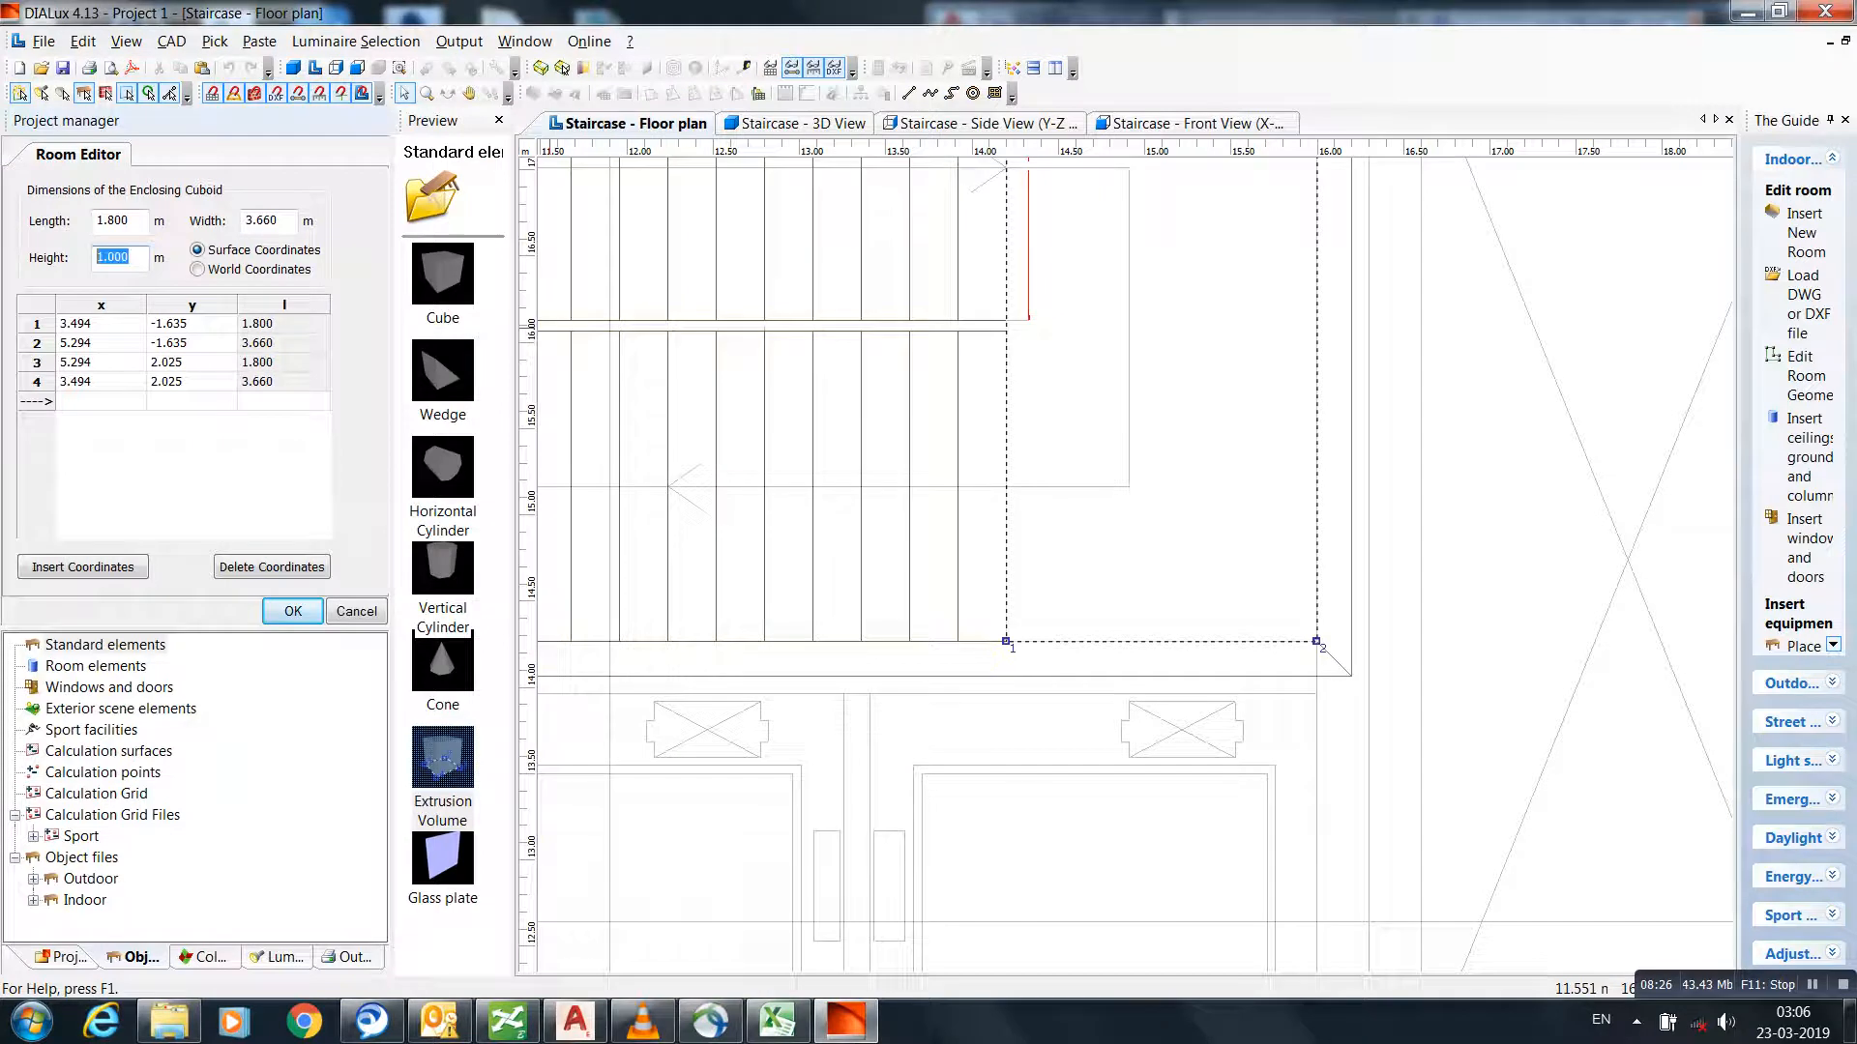
text(0.250)
click(286, 611)
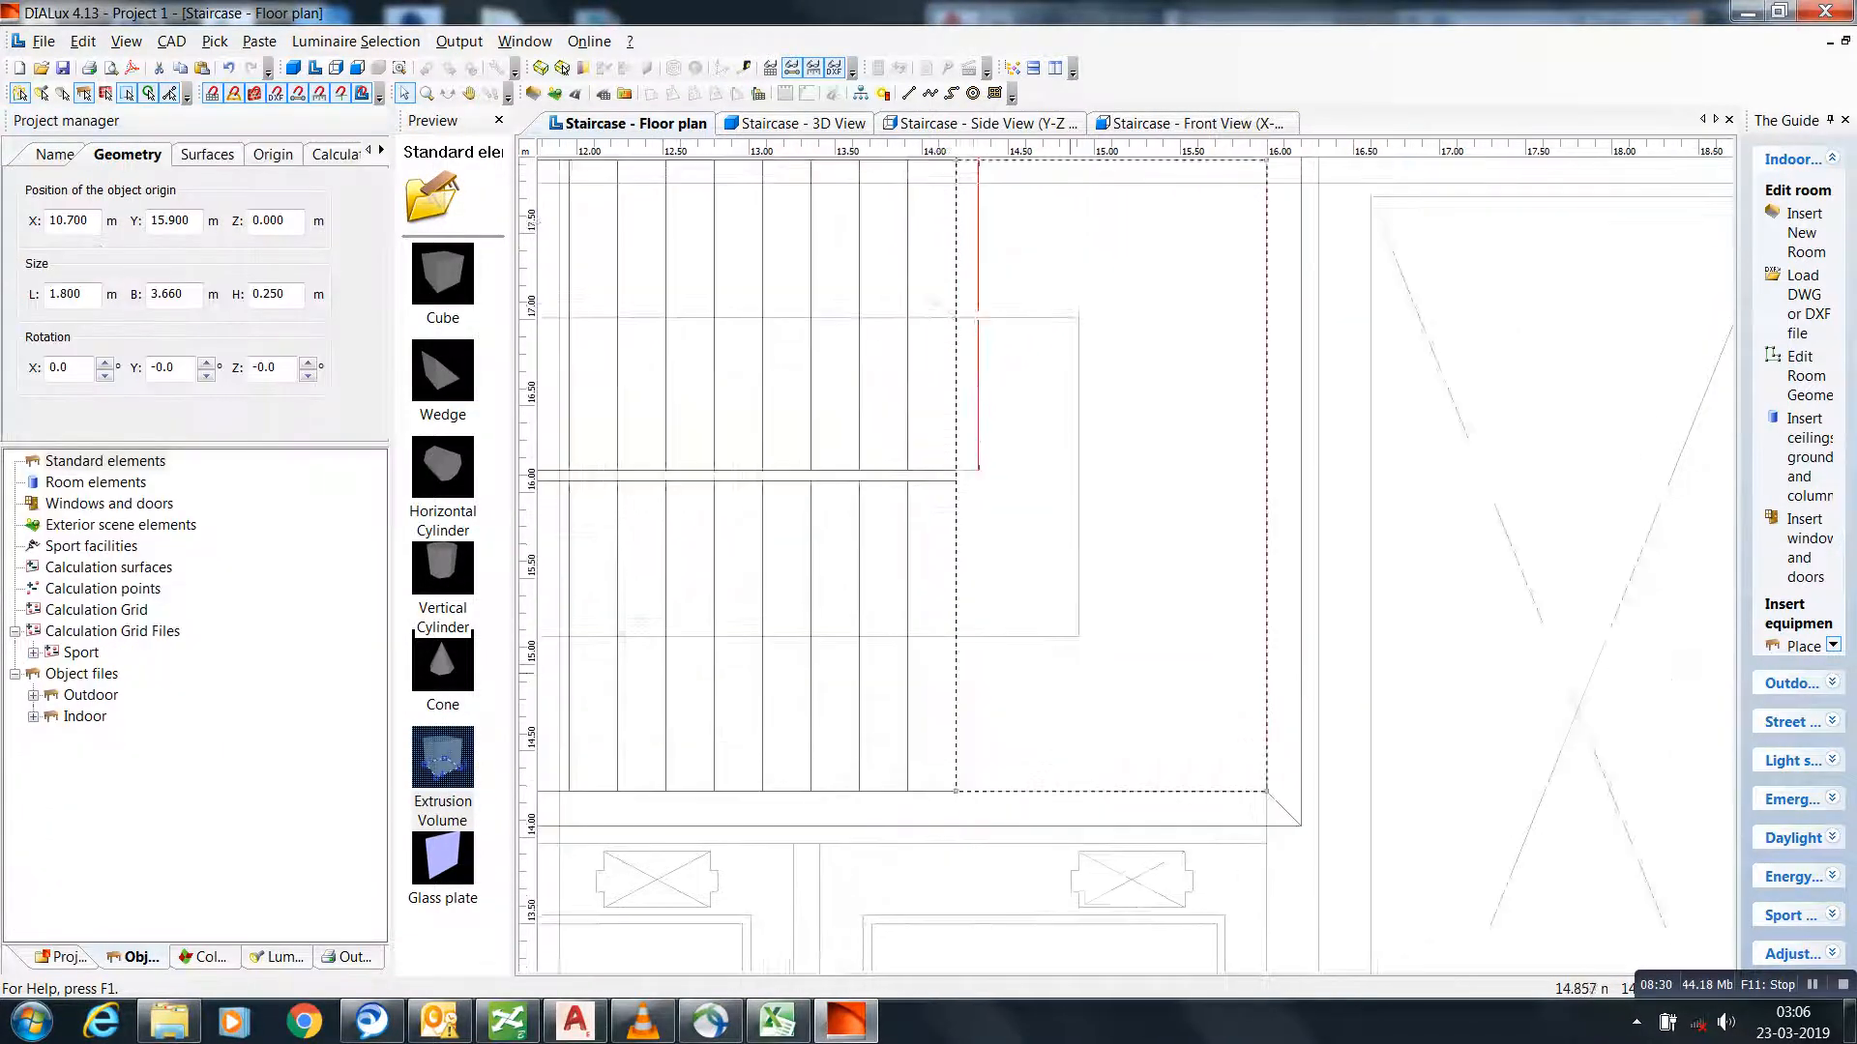
- Move the landing volume's origin onto its lower-right corner in the floor plan, at X 15.994 m and Y 14.265 m
middle_drag(1085, 598, 1065, 625)
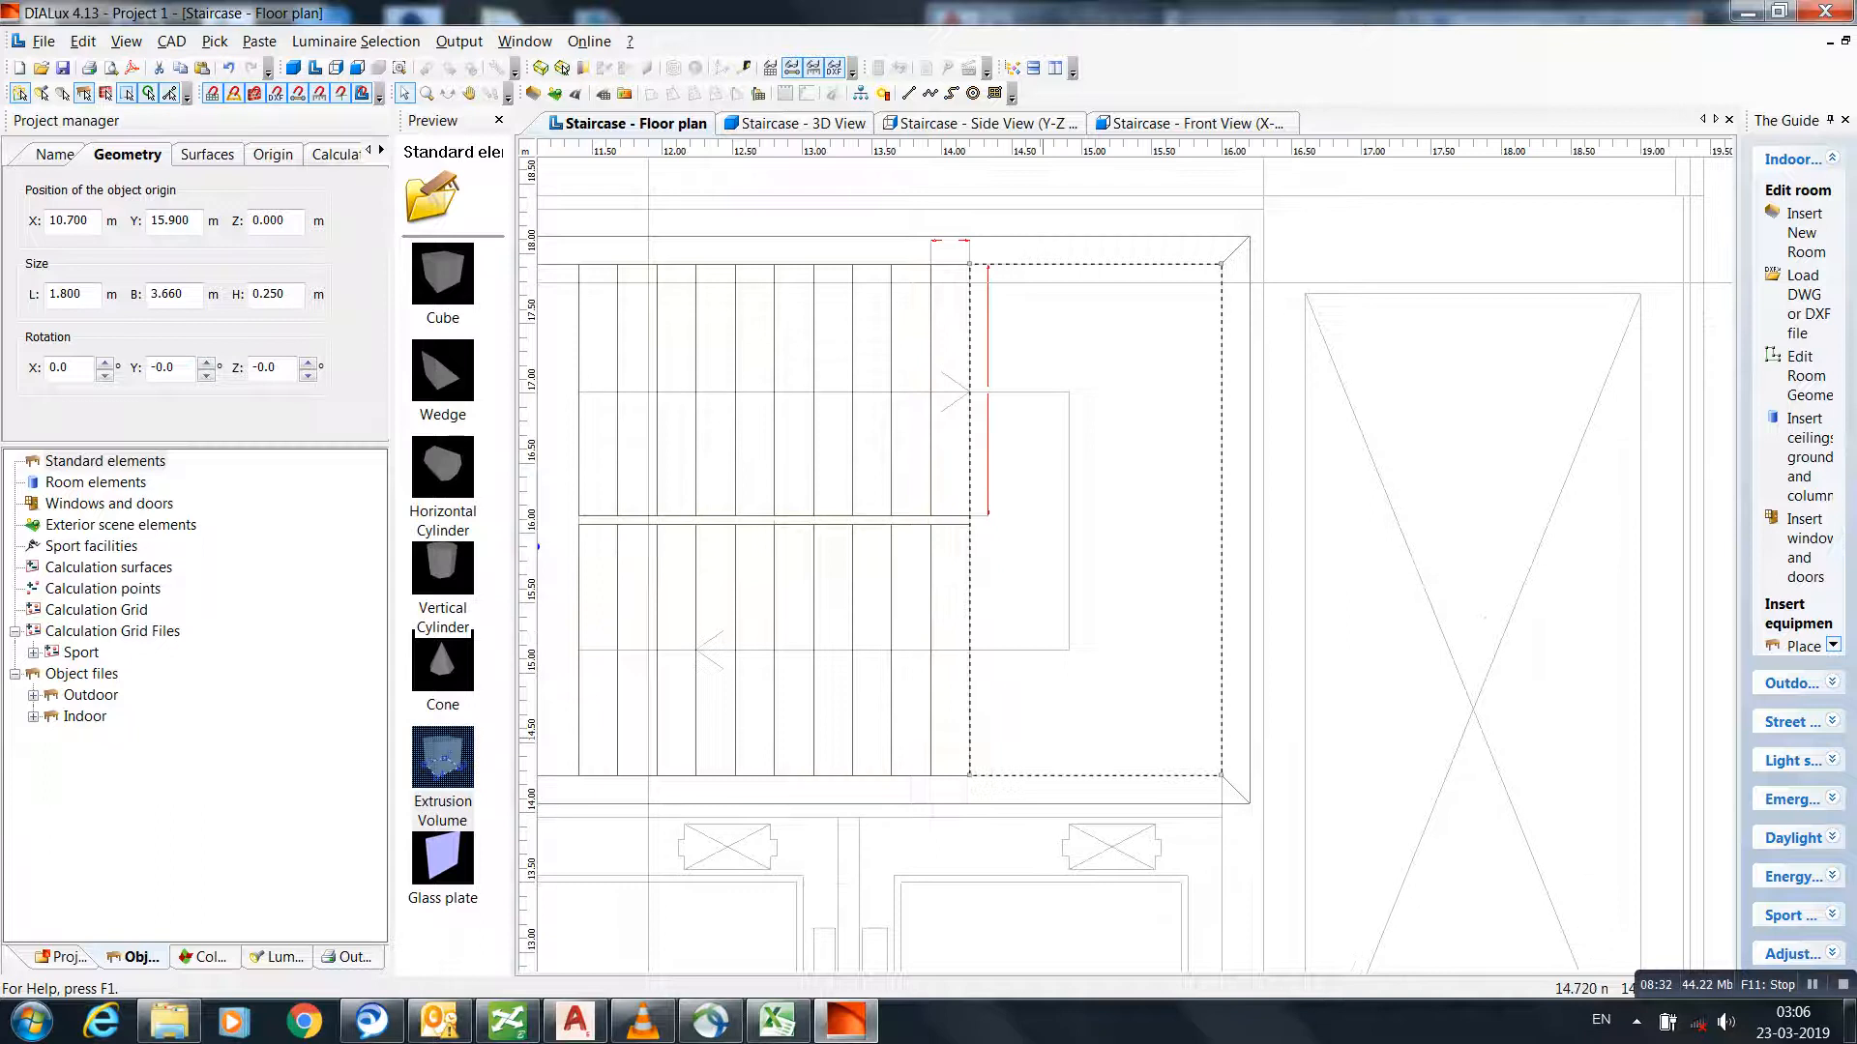
click(969, 775)
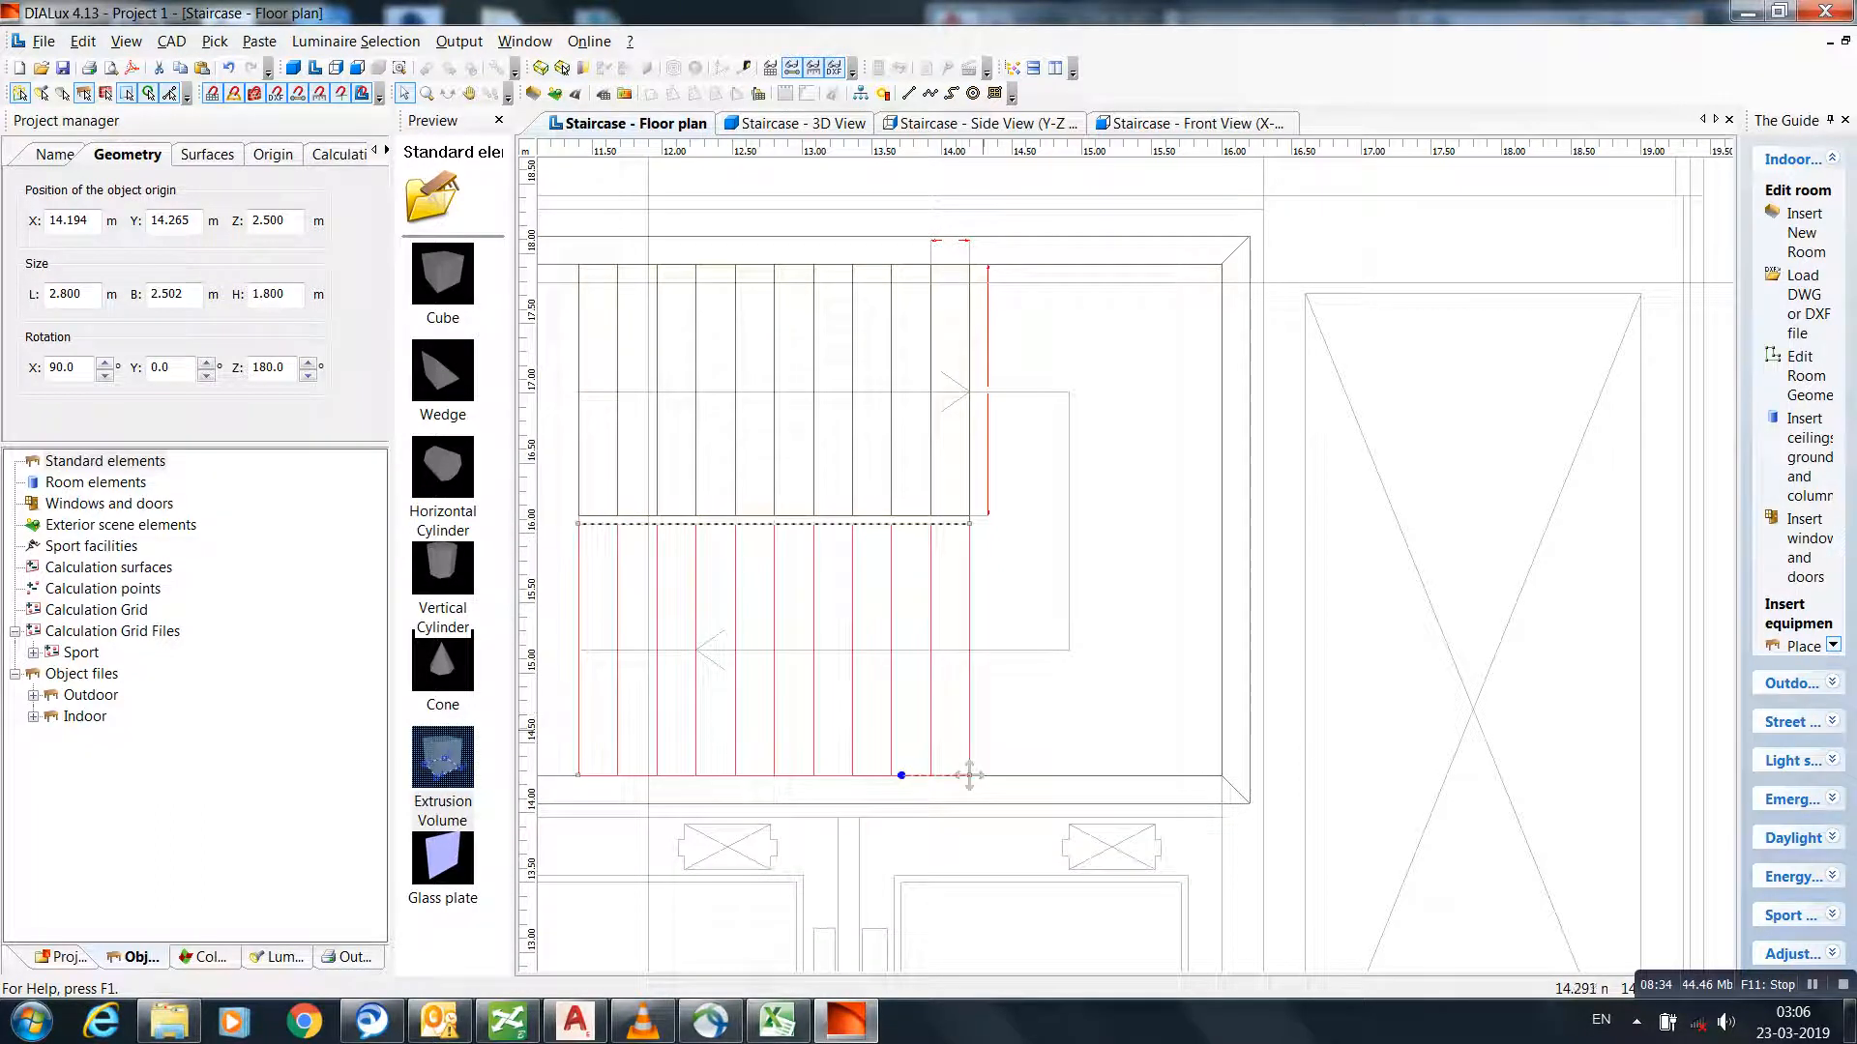
click(1102, 706)
scroll(1135, 565, down, 4)
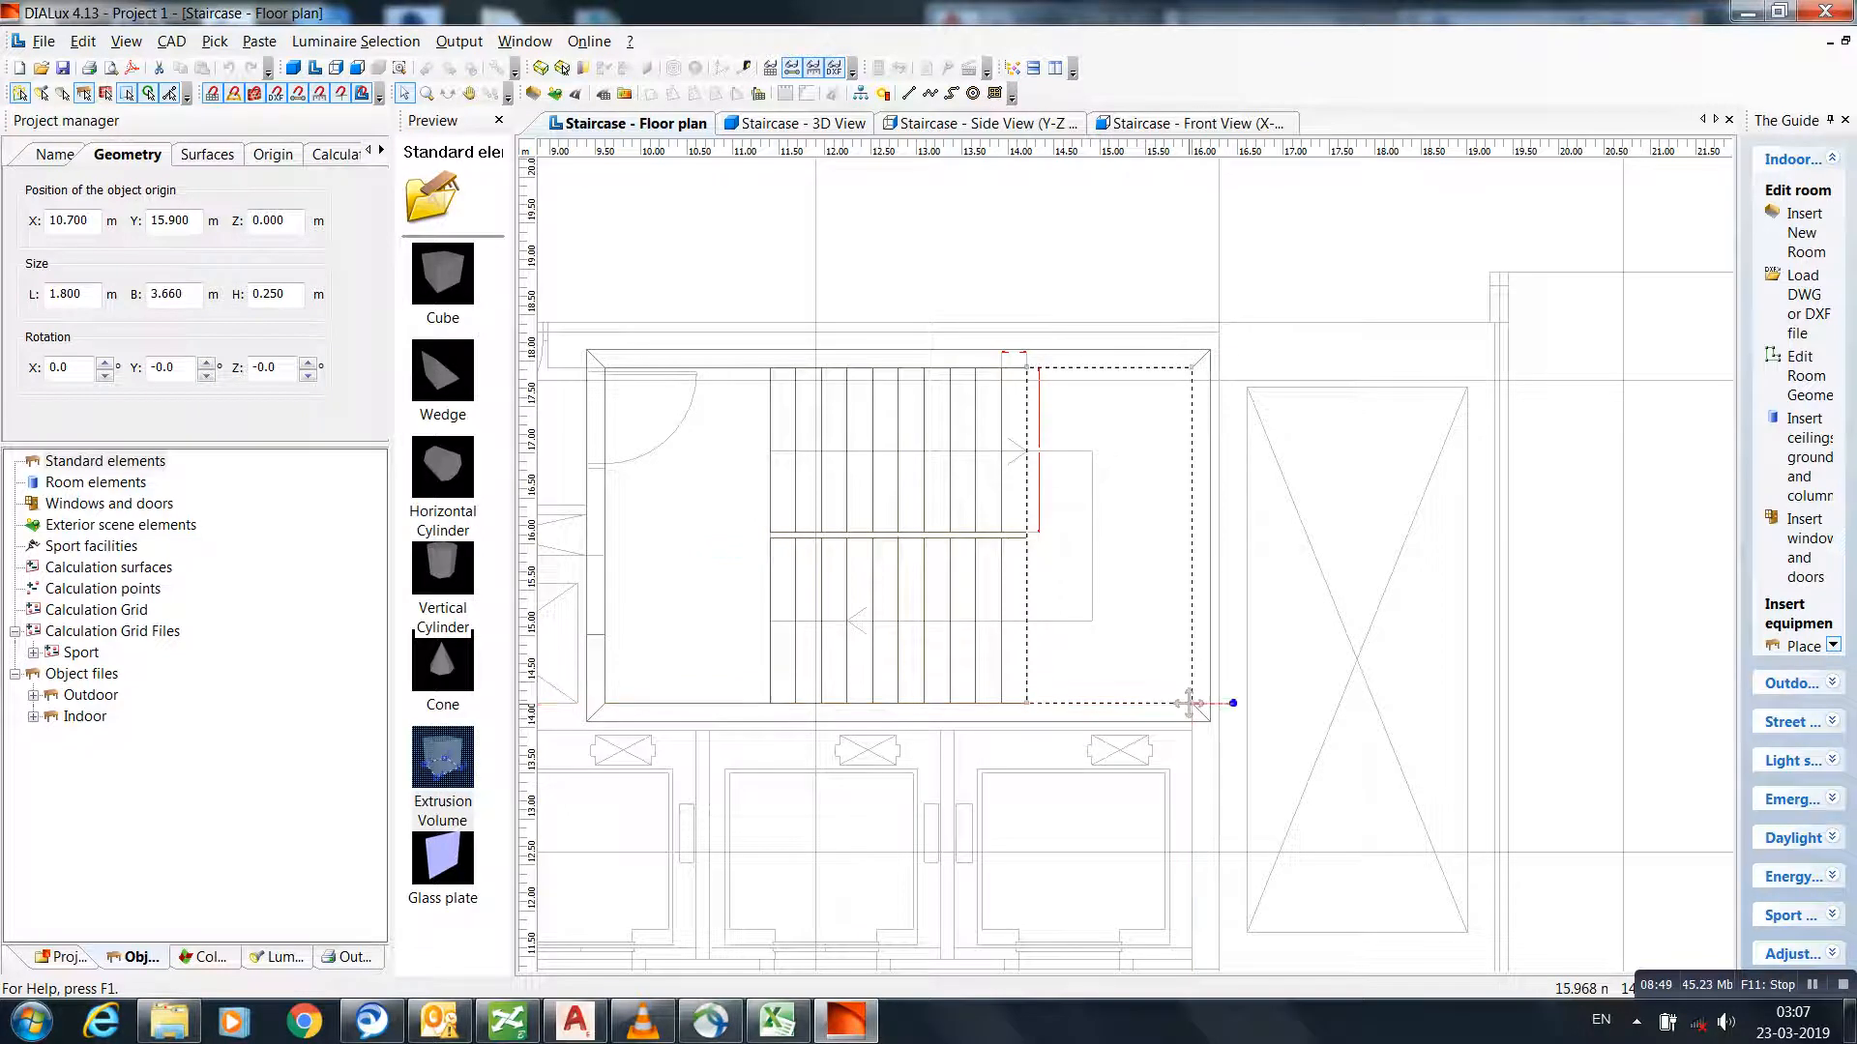
scroll(1197, 703, up, 4)
scroll(1080, 460, up, 6)
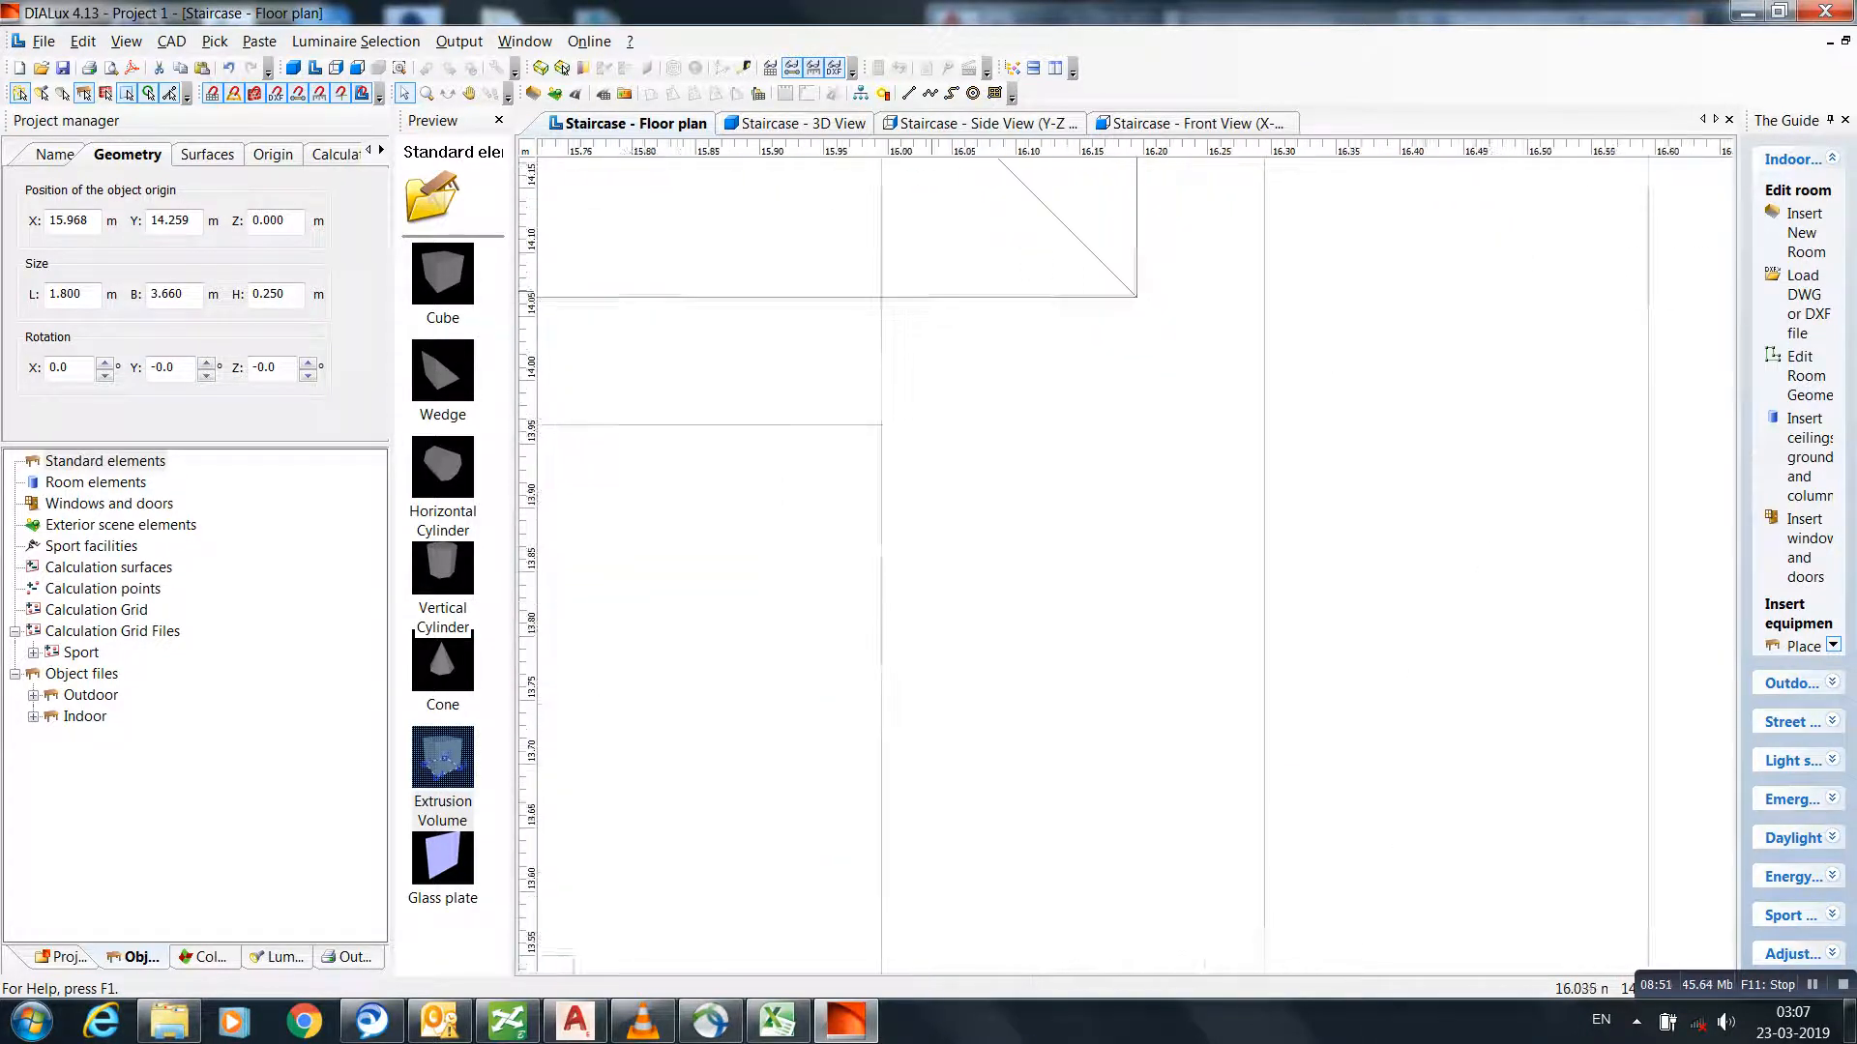
scroll(1097, 672, up, 1)
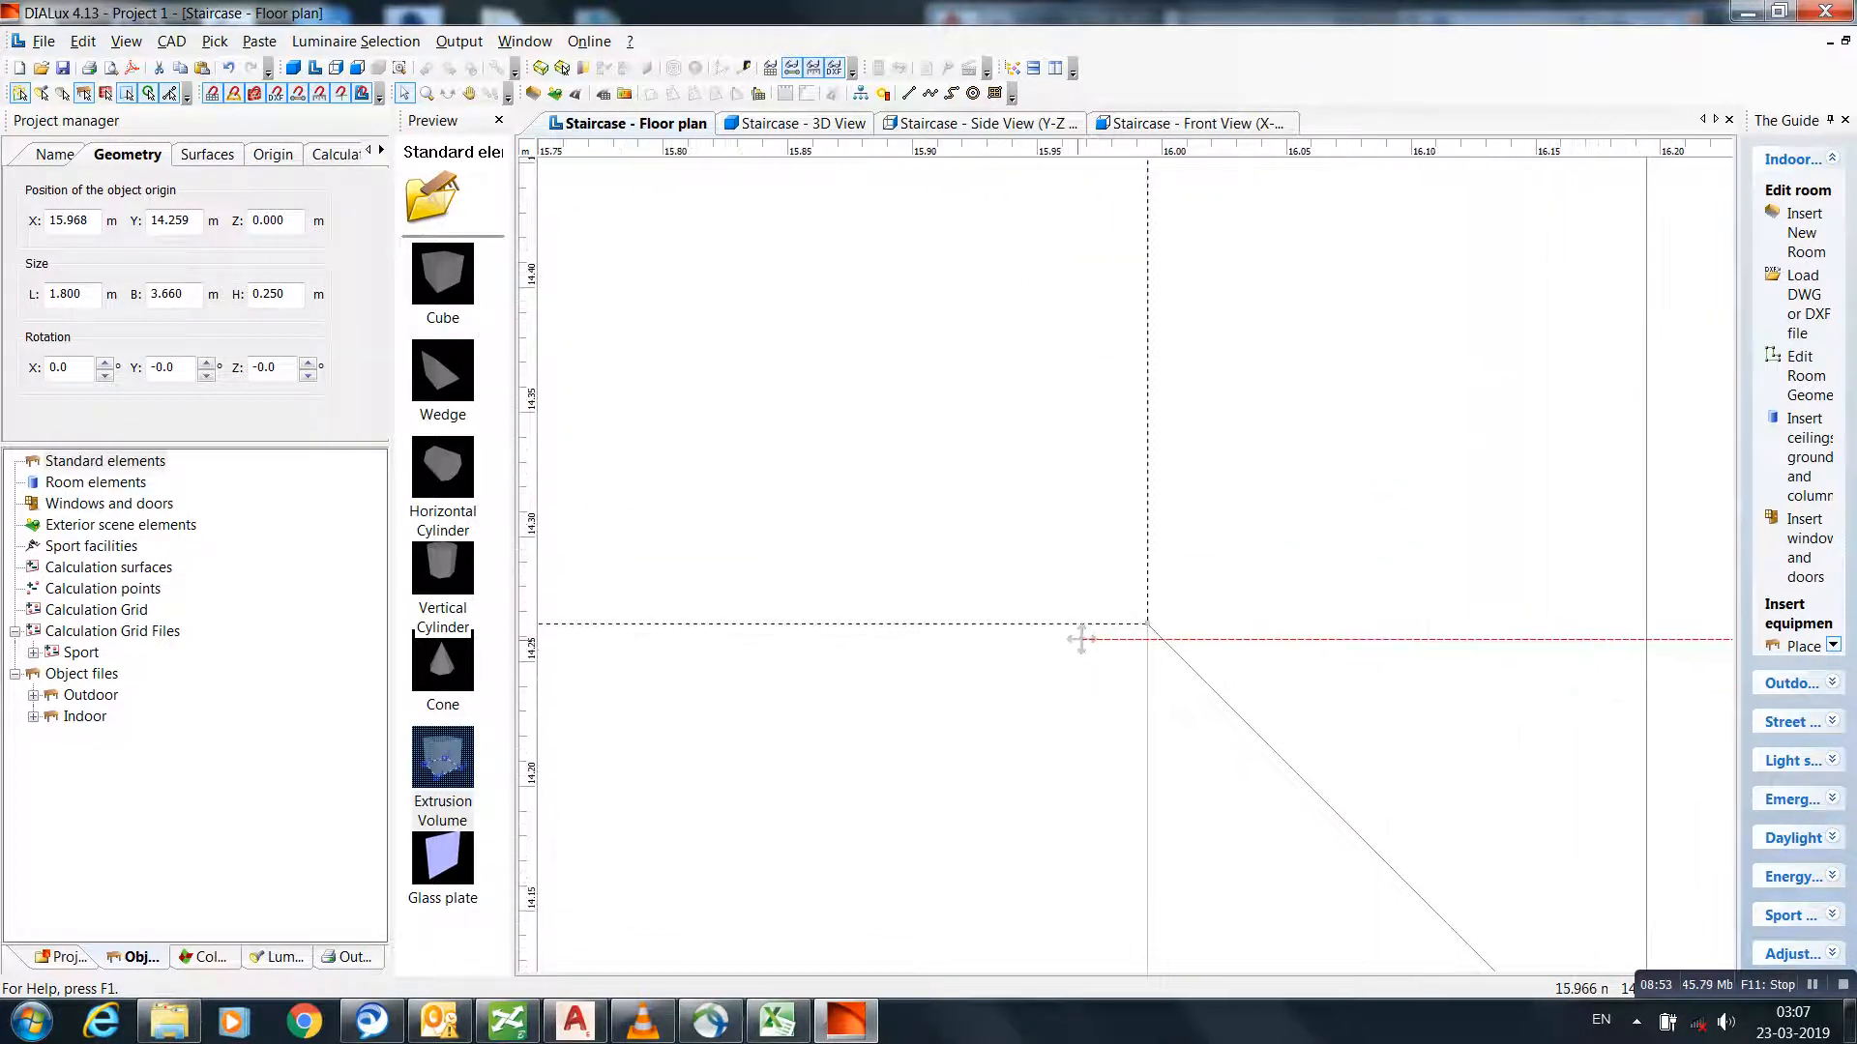
drag(1080, 640, 1148, 624)
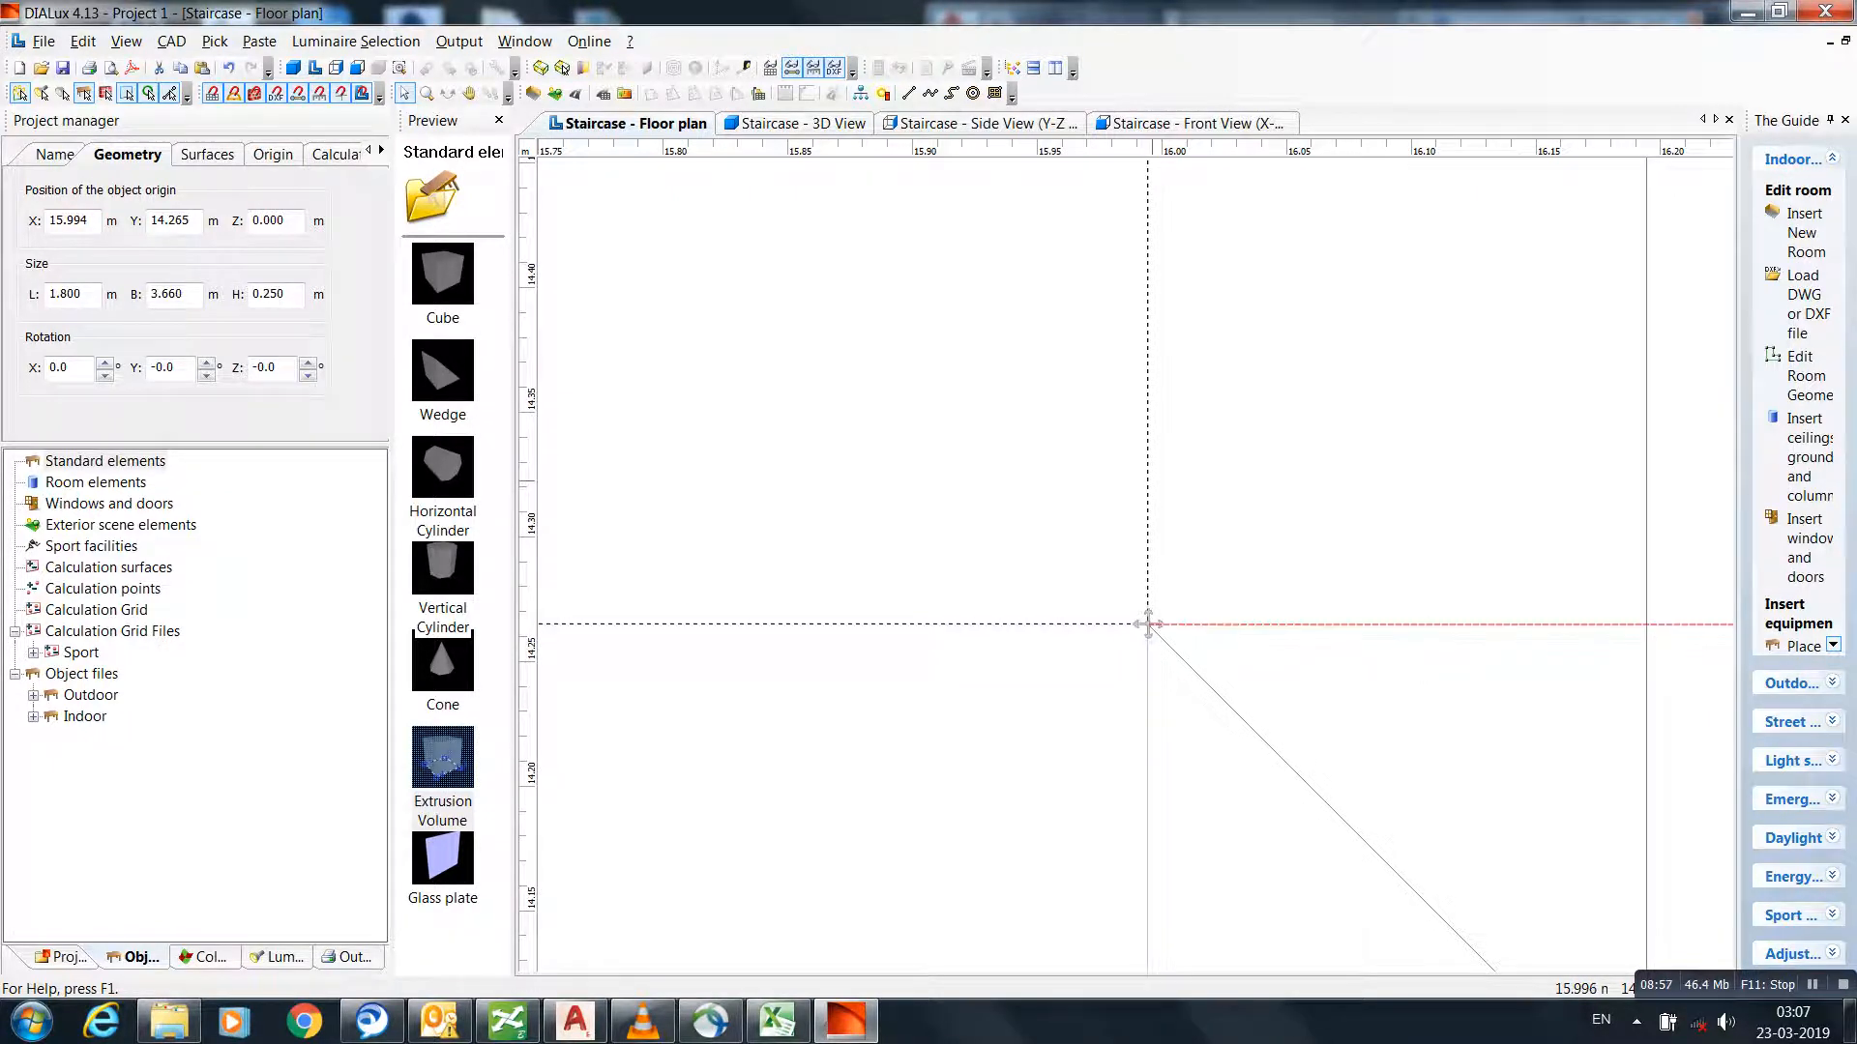
scroll(1142, 580, down, 5)
scroll(1137, 569, down, 2)
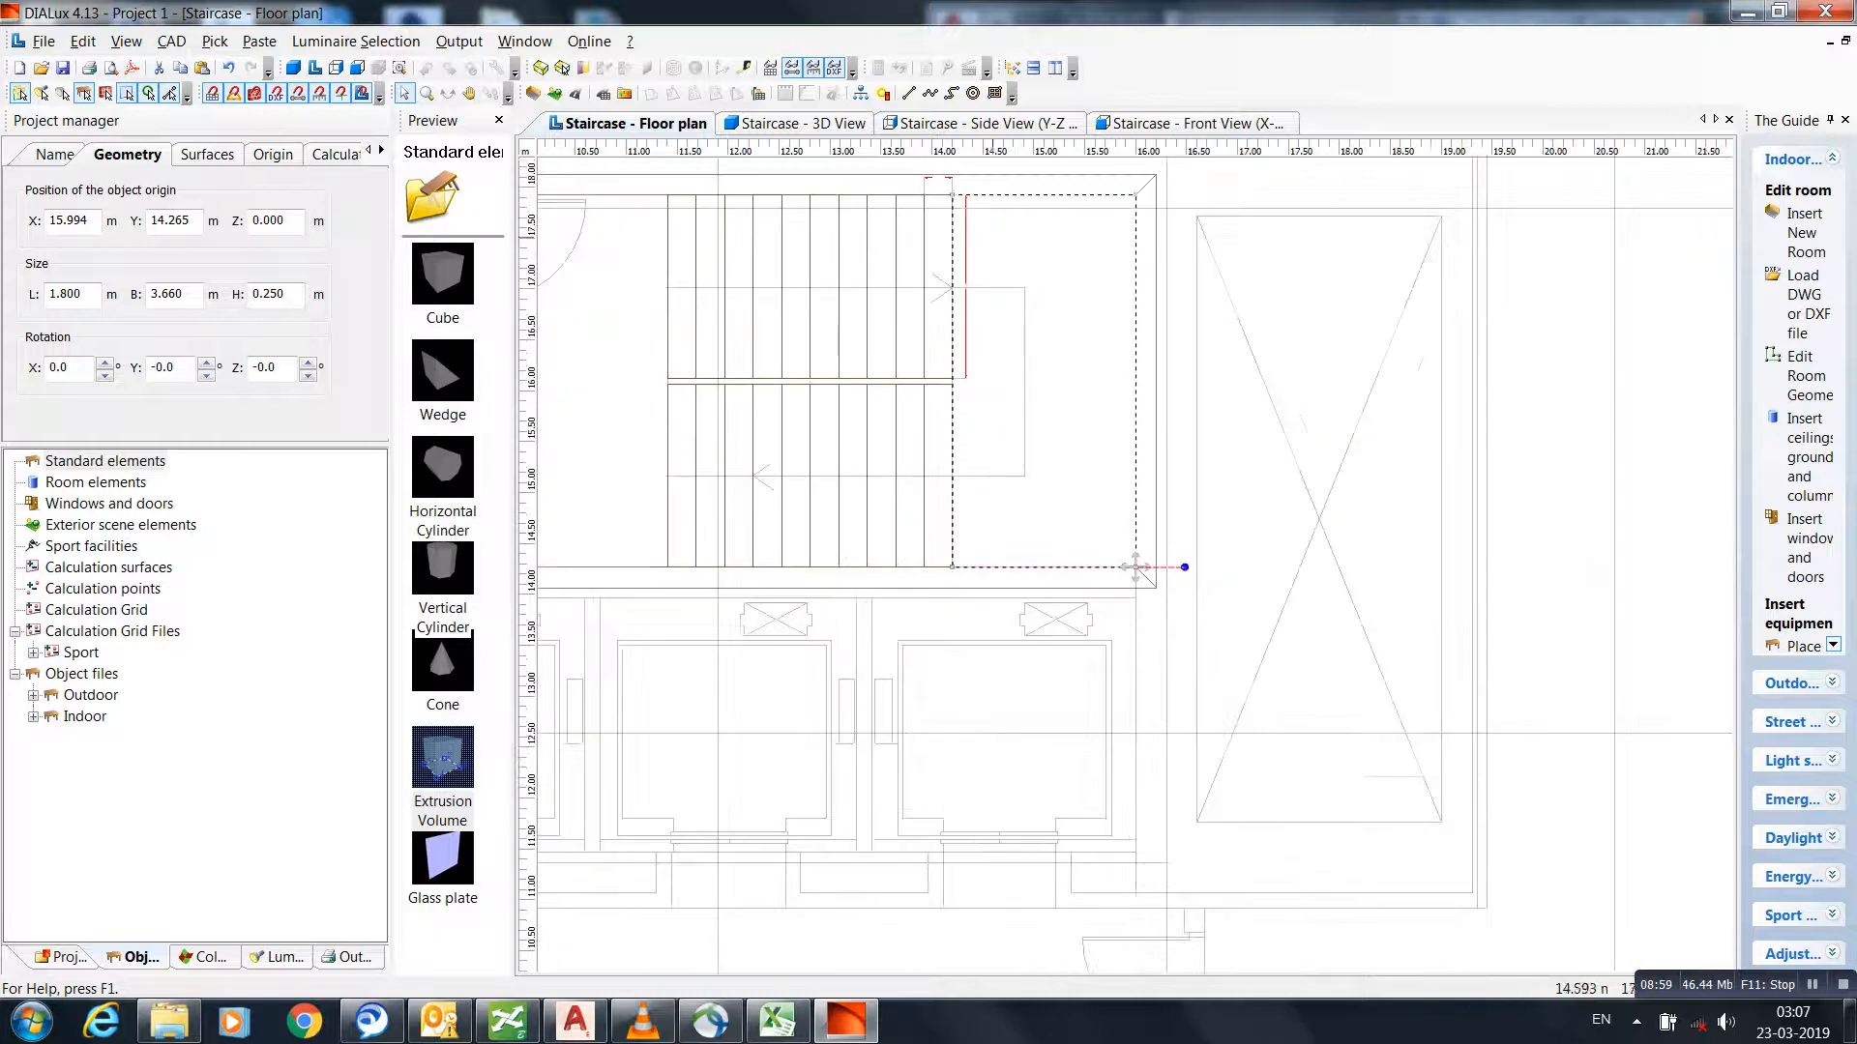
- Raise the landing volume to Z 2.500 m in the Y-Z side view, aligning its underside with the base of the upper flight
click(802, 124)
scroll(1125, 554, down, 1)
middle_drag(1125, 554, 1127, 597)
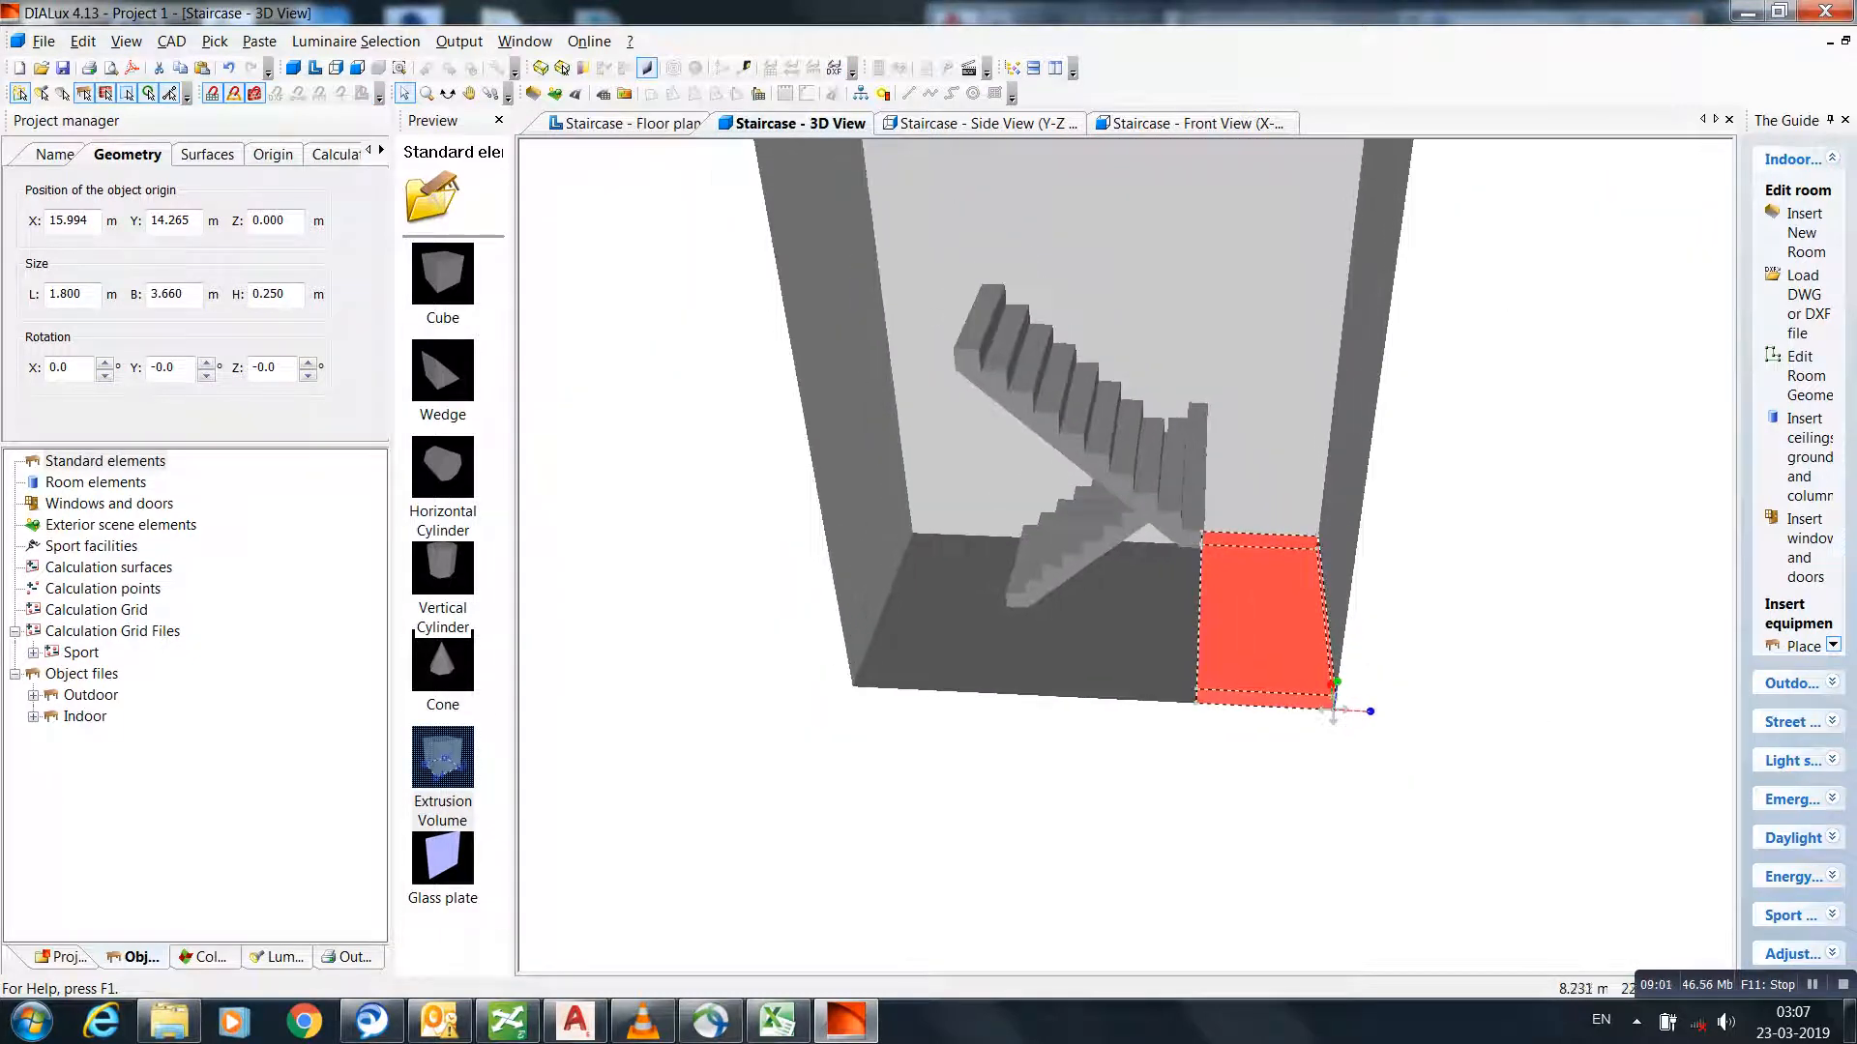
click(447, 93)
drag(1055, 522, 1025, 456)
scroll(1125, 554, down, 2)
click(986, 124)
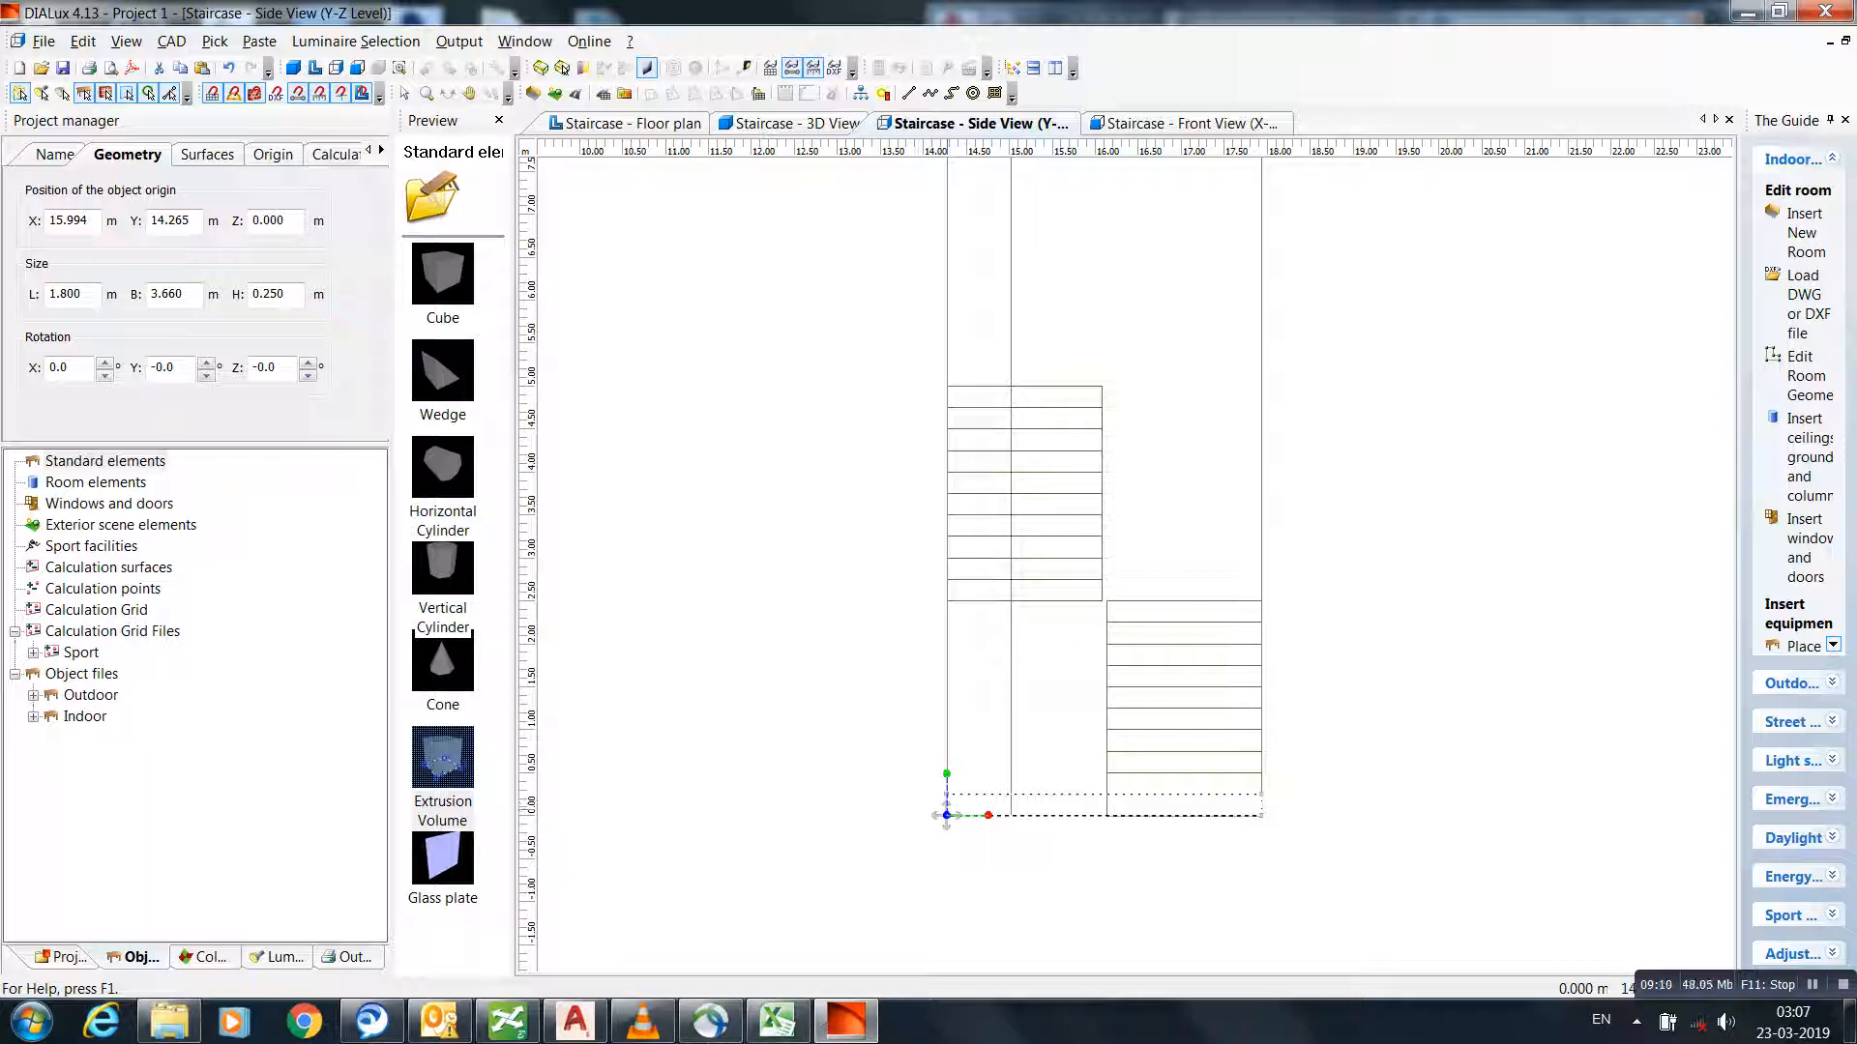
drag(946, 816, 946, 599)
scroll(1044, 584, up, 3)
scroll(733, 655, up, 6)
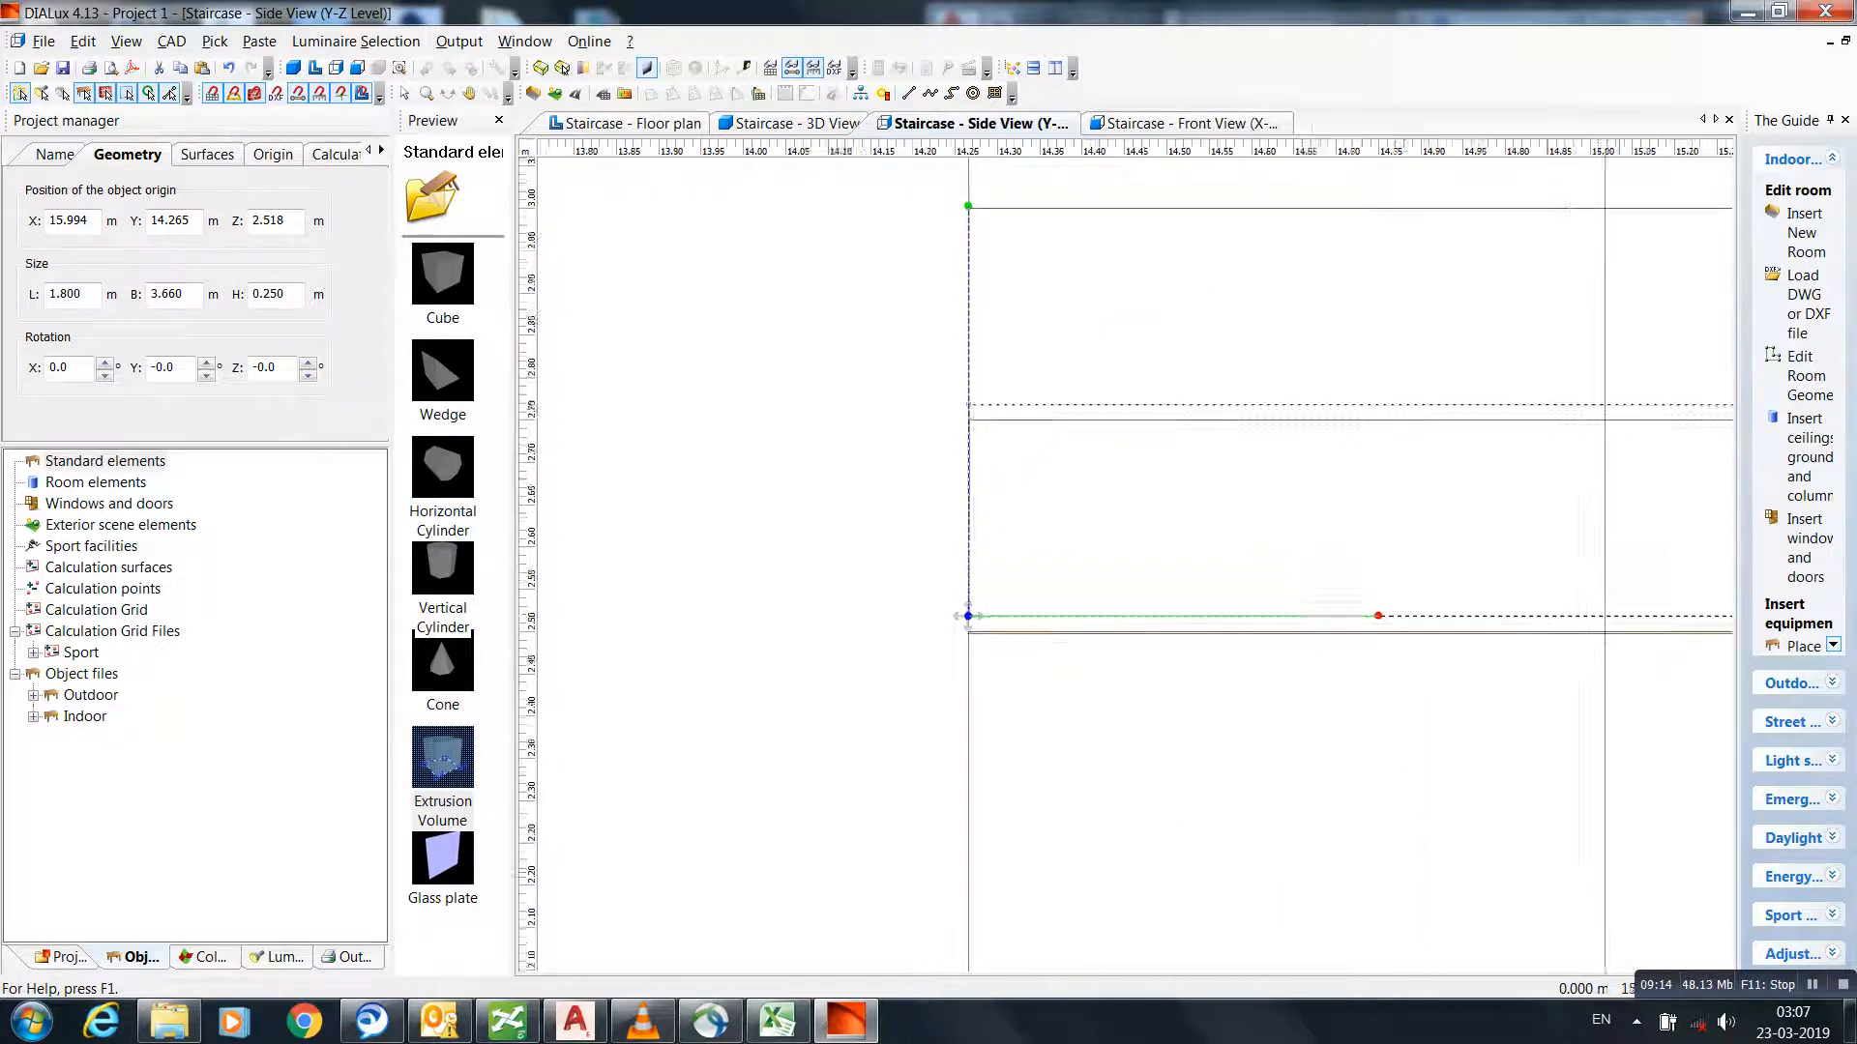
drag(1016, 464, 1016, 487)
scroll(1015, 487, down, 3)
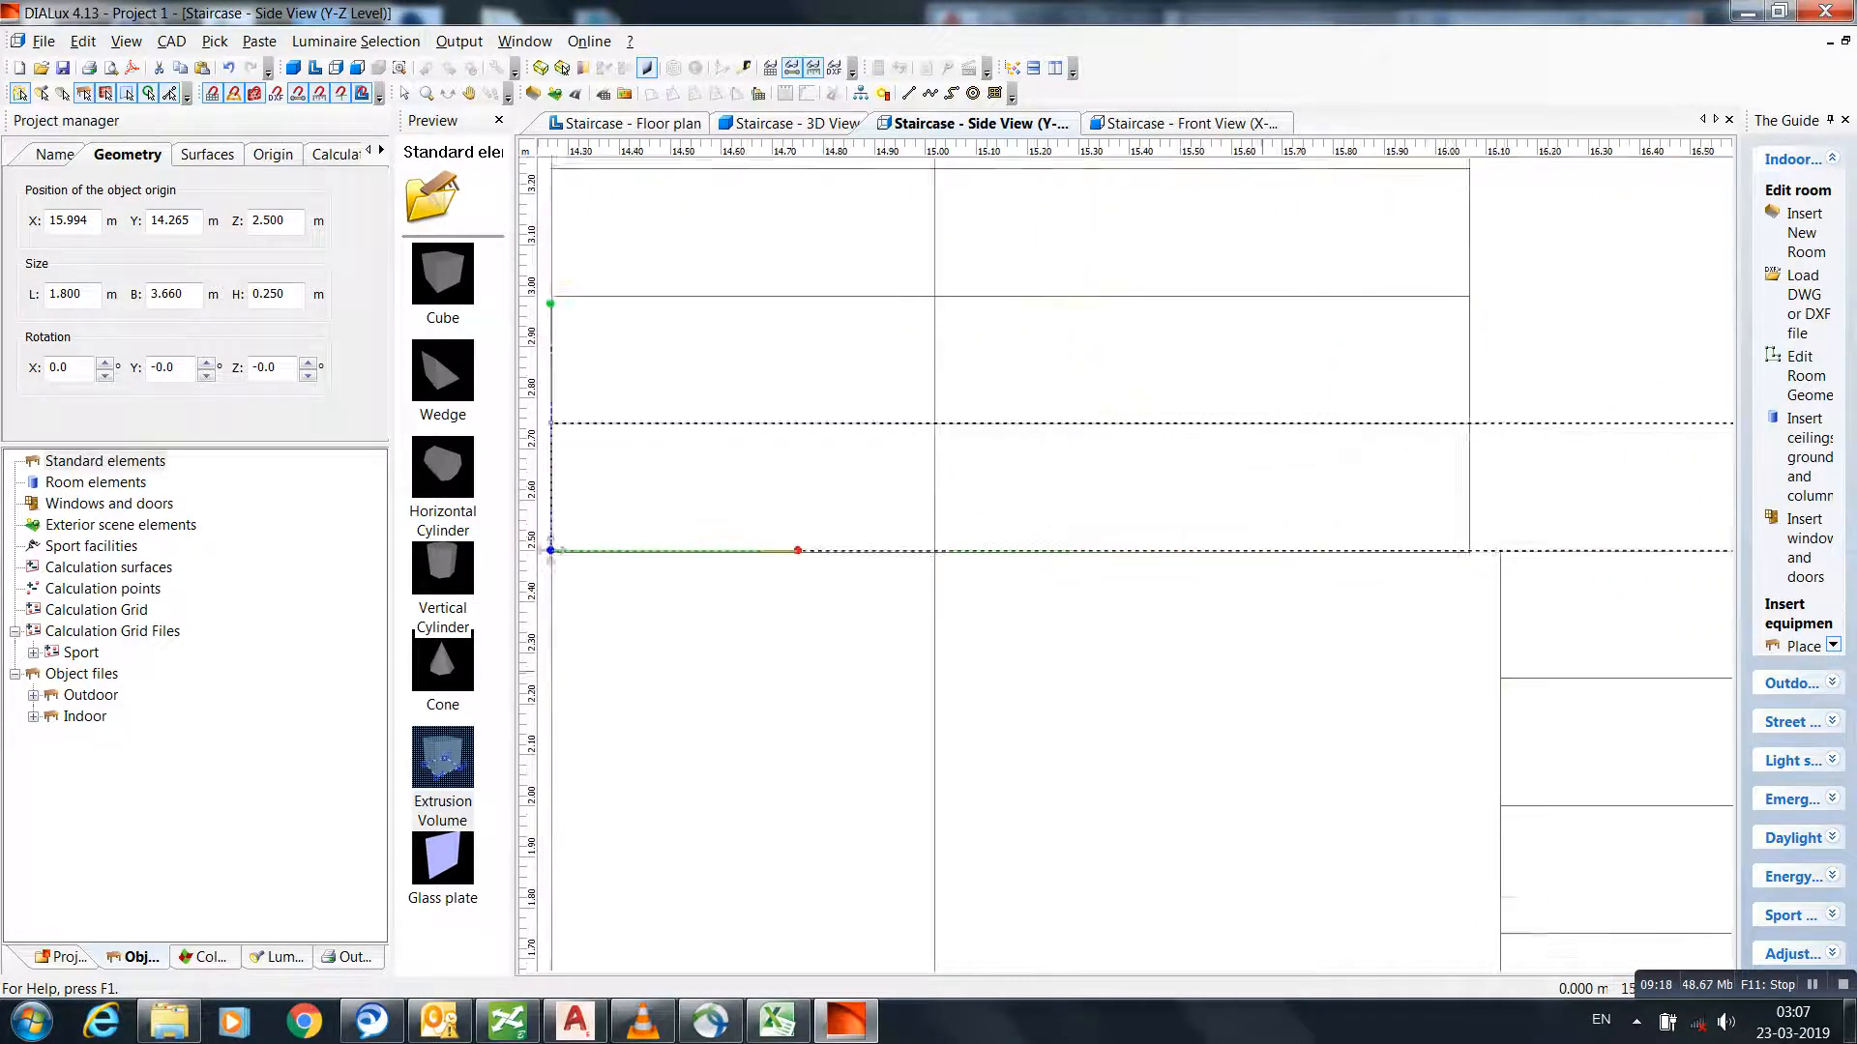
- Try raising the landing volume by its own thickness in the Y-Z side view, and undo the move
scroll(934, 488, down, 5)
middle_drag(1016, 487, 1161, 566)
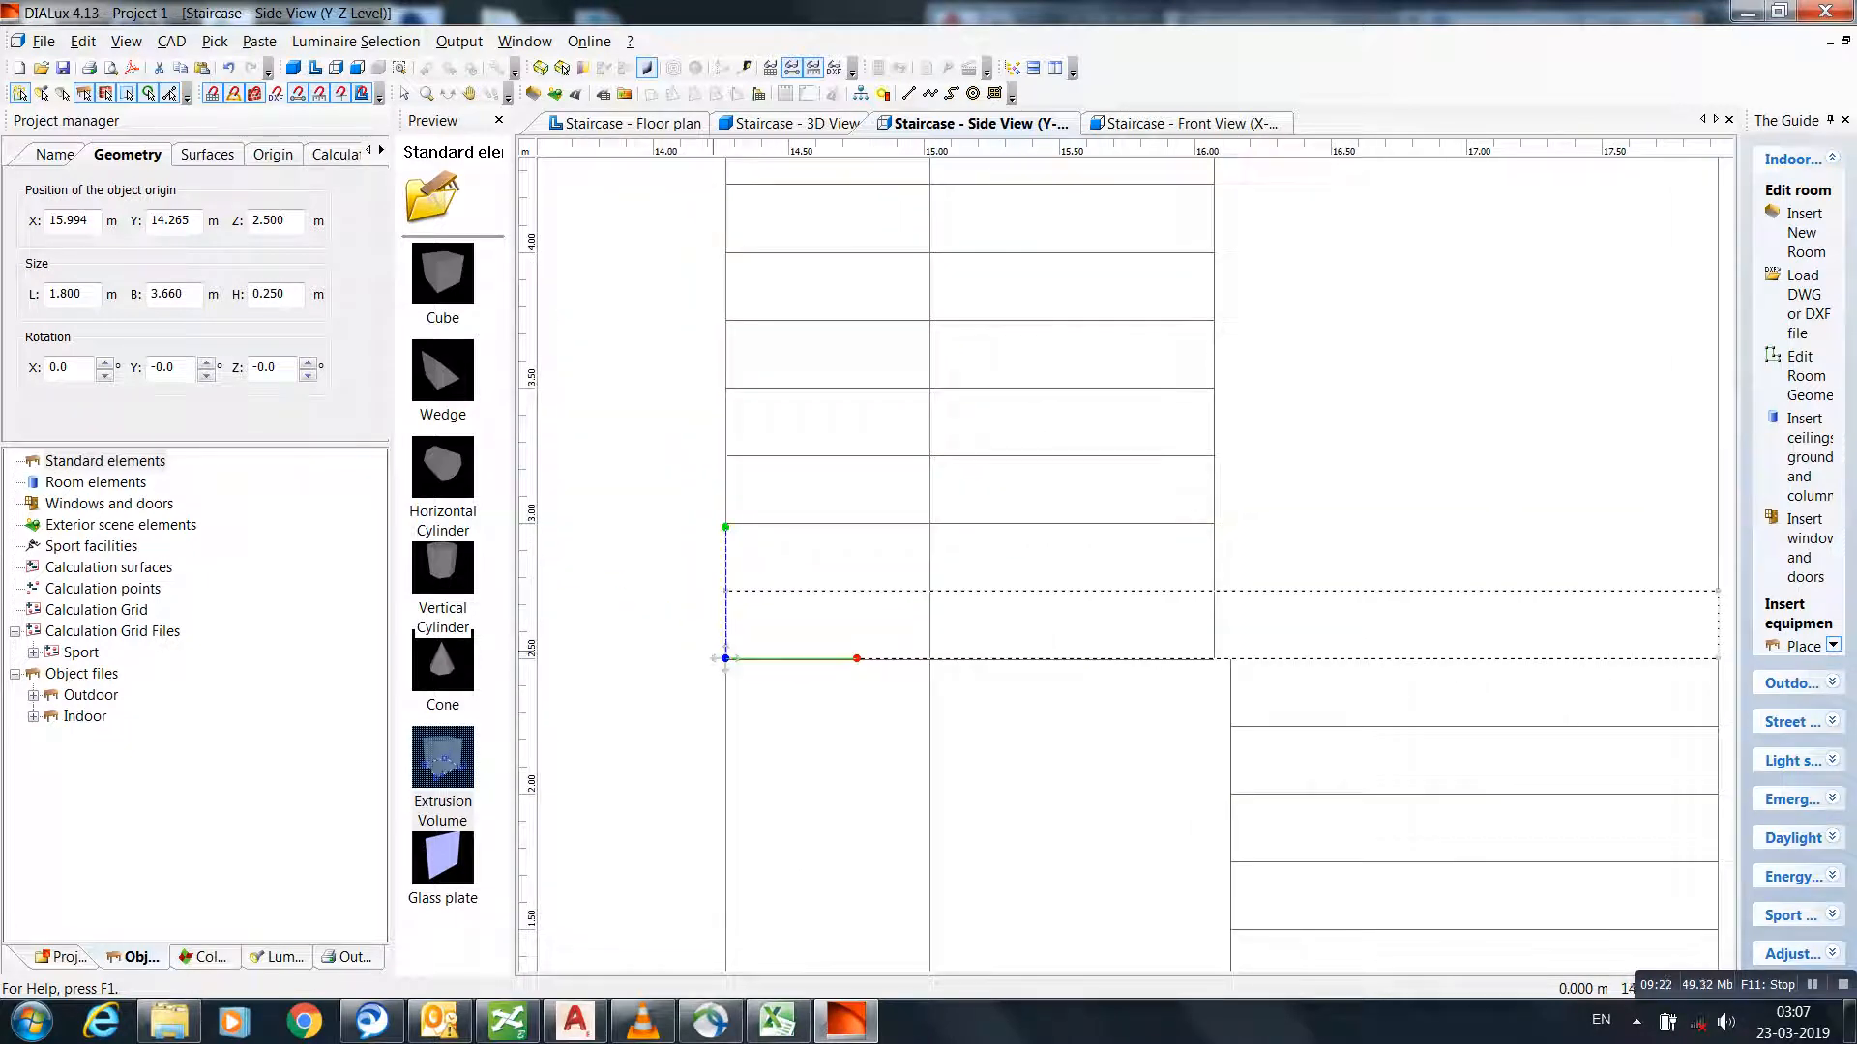
drag(725, 657, 725, 591)
key(ctrl+z)
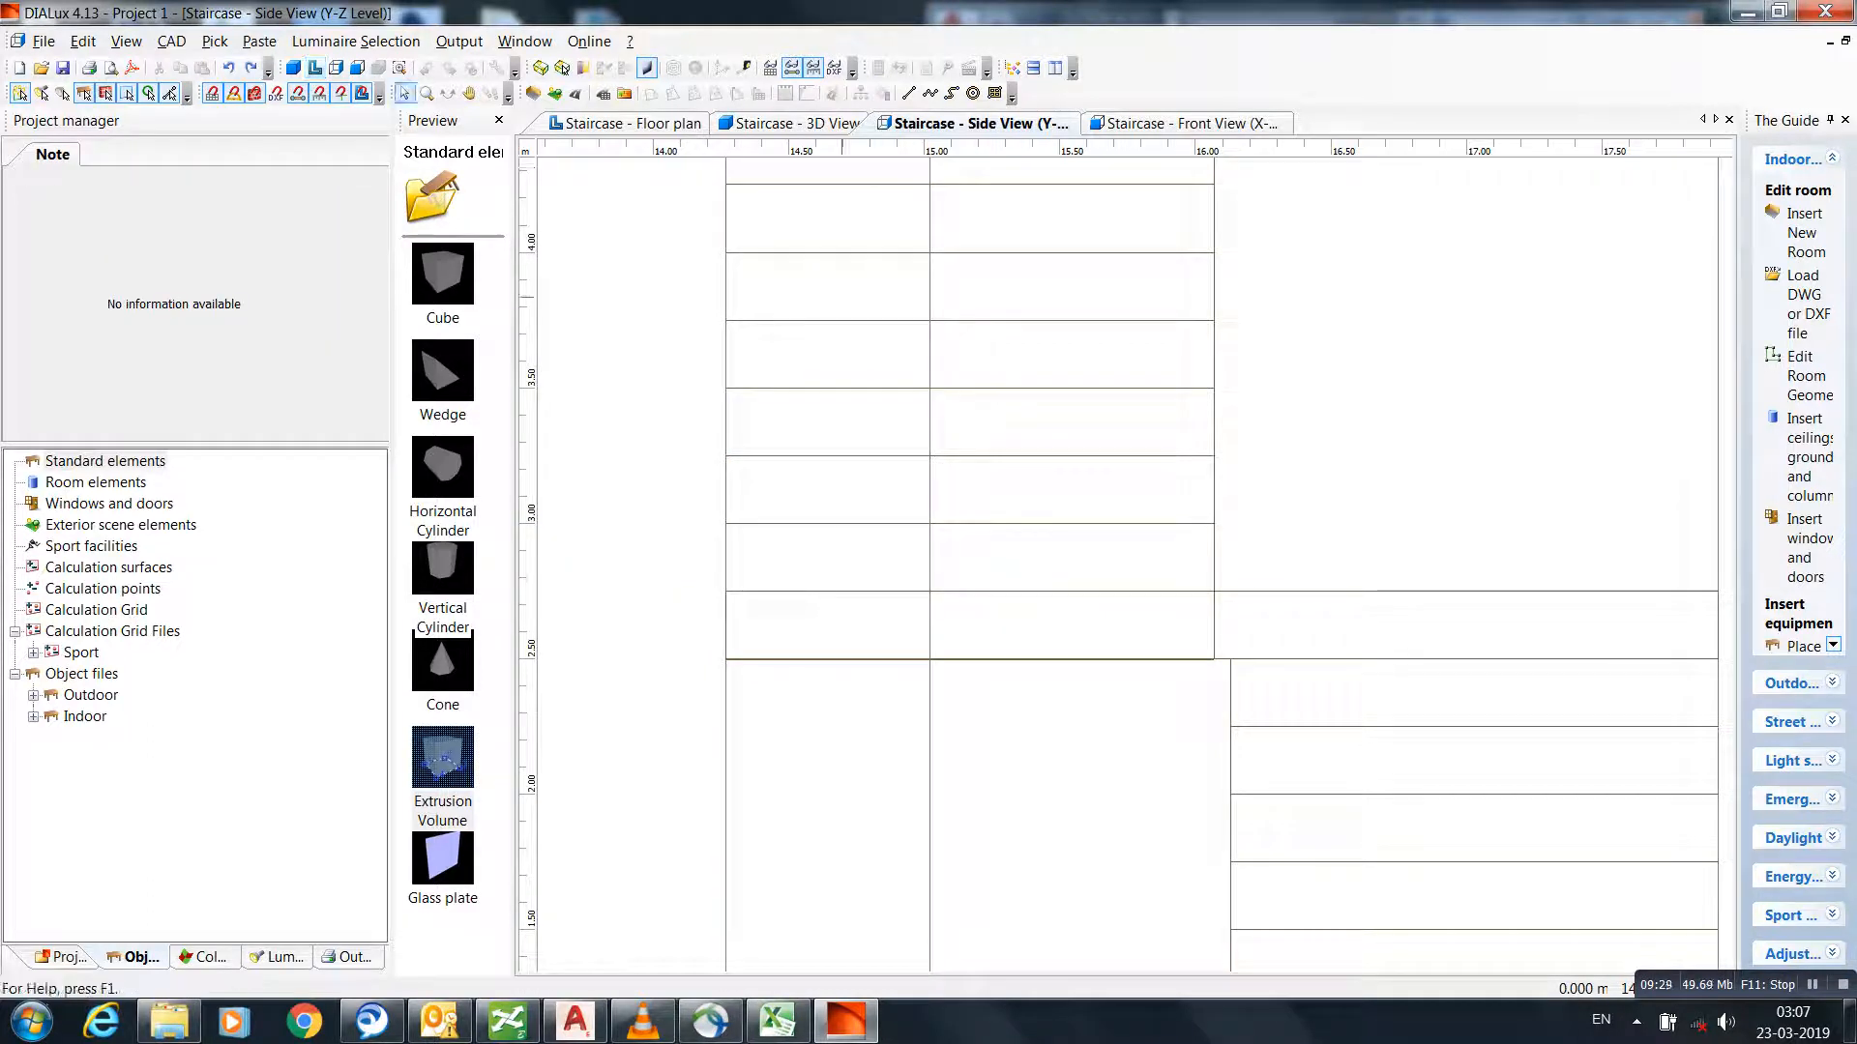
- Raise the upper flight onto the landing's top face at Z 2.755 m in the side view, and inspect the front view
click(854, 253)
scroll(771, 638, up, 2)
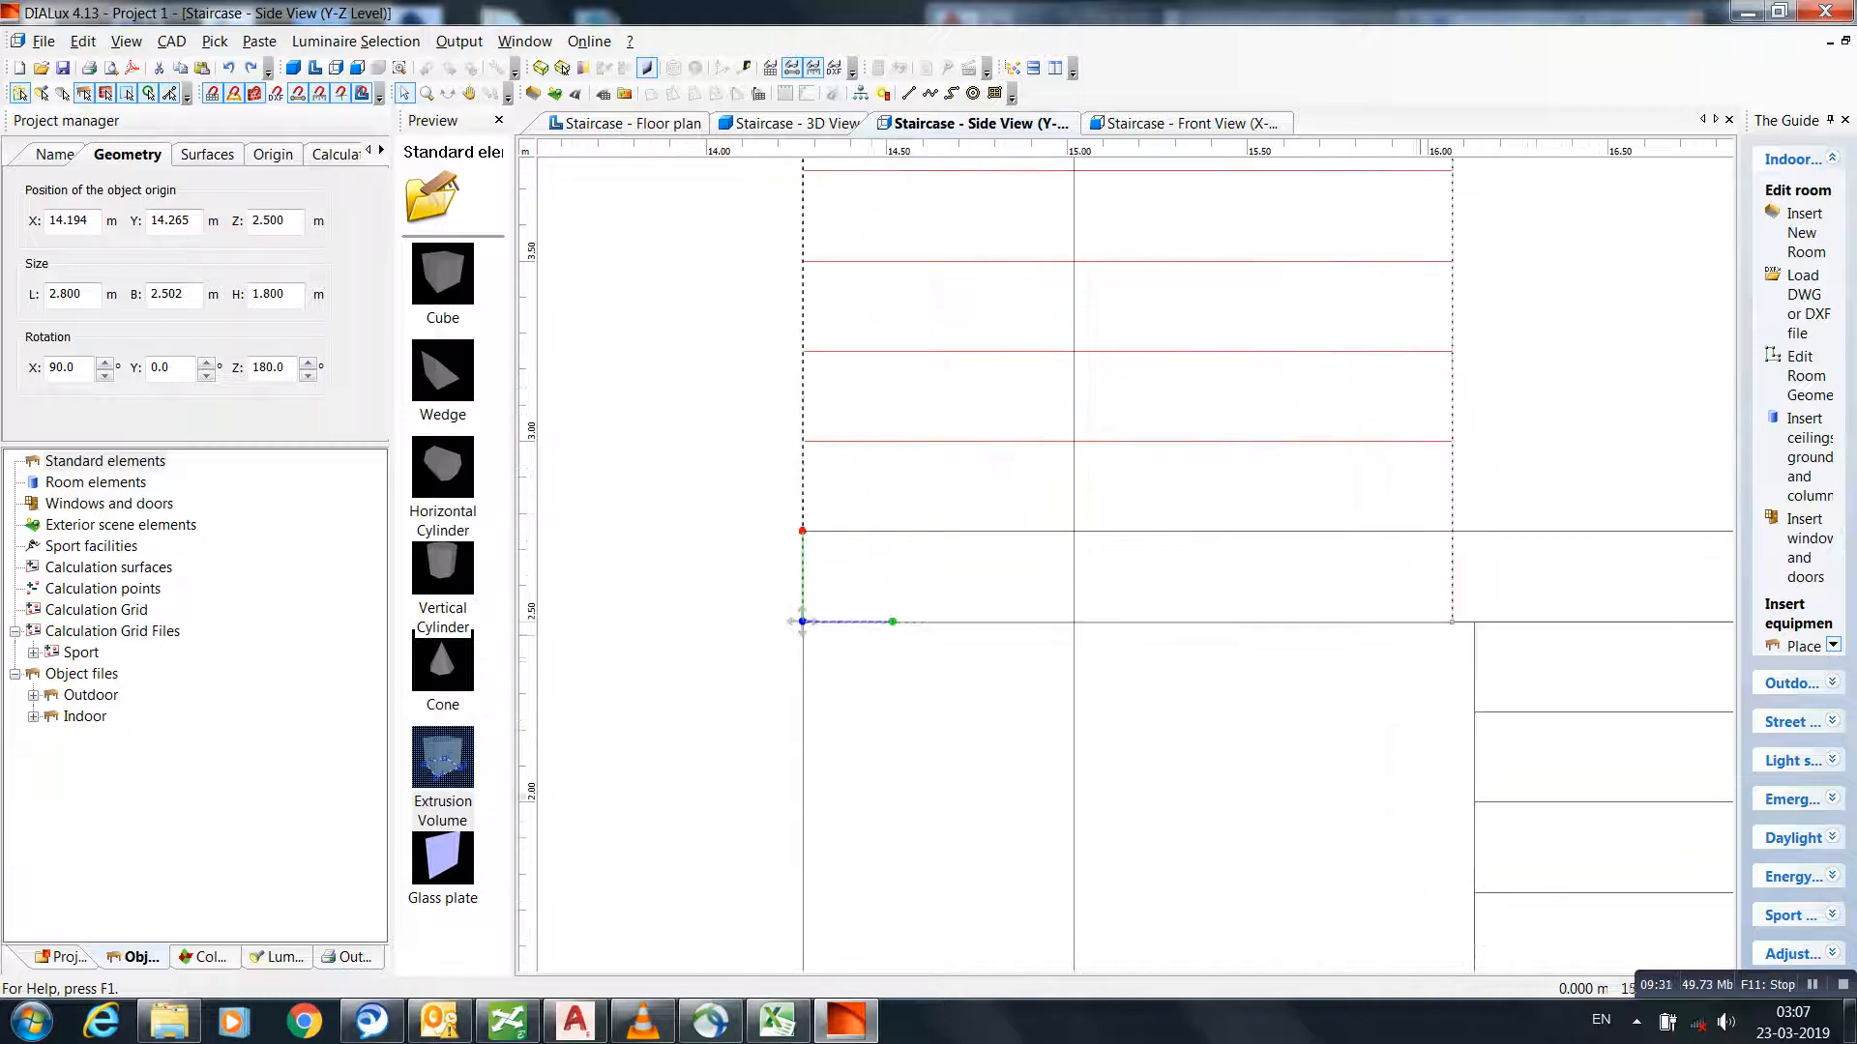
drag(802, 622, 803, 530)
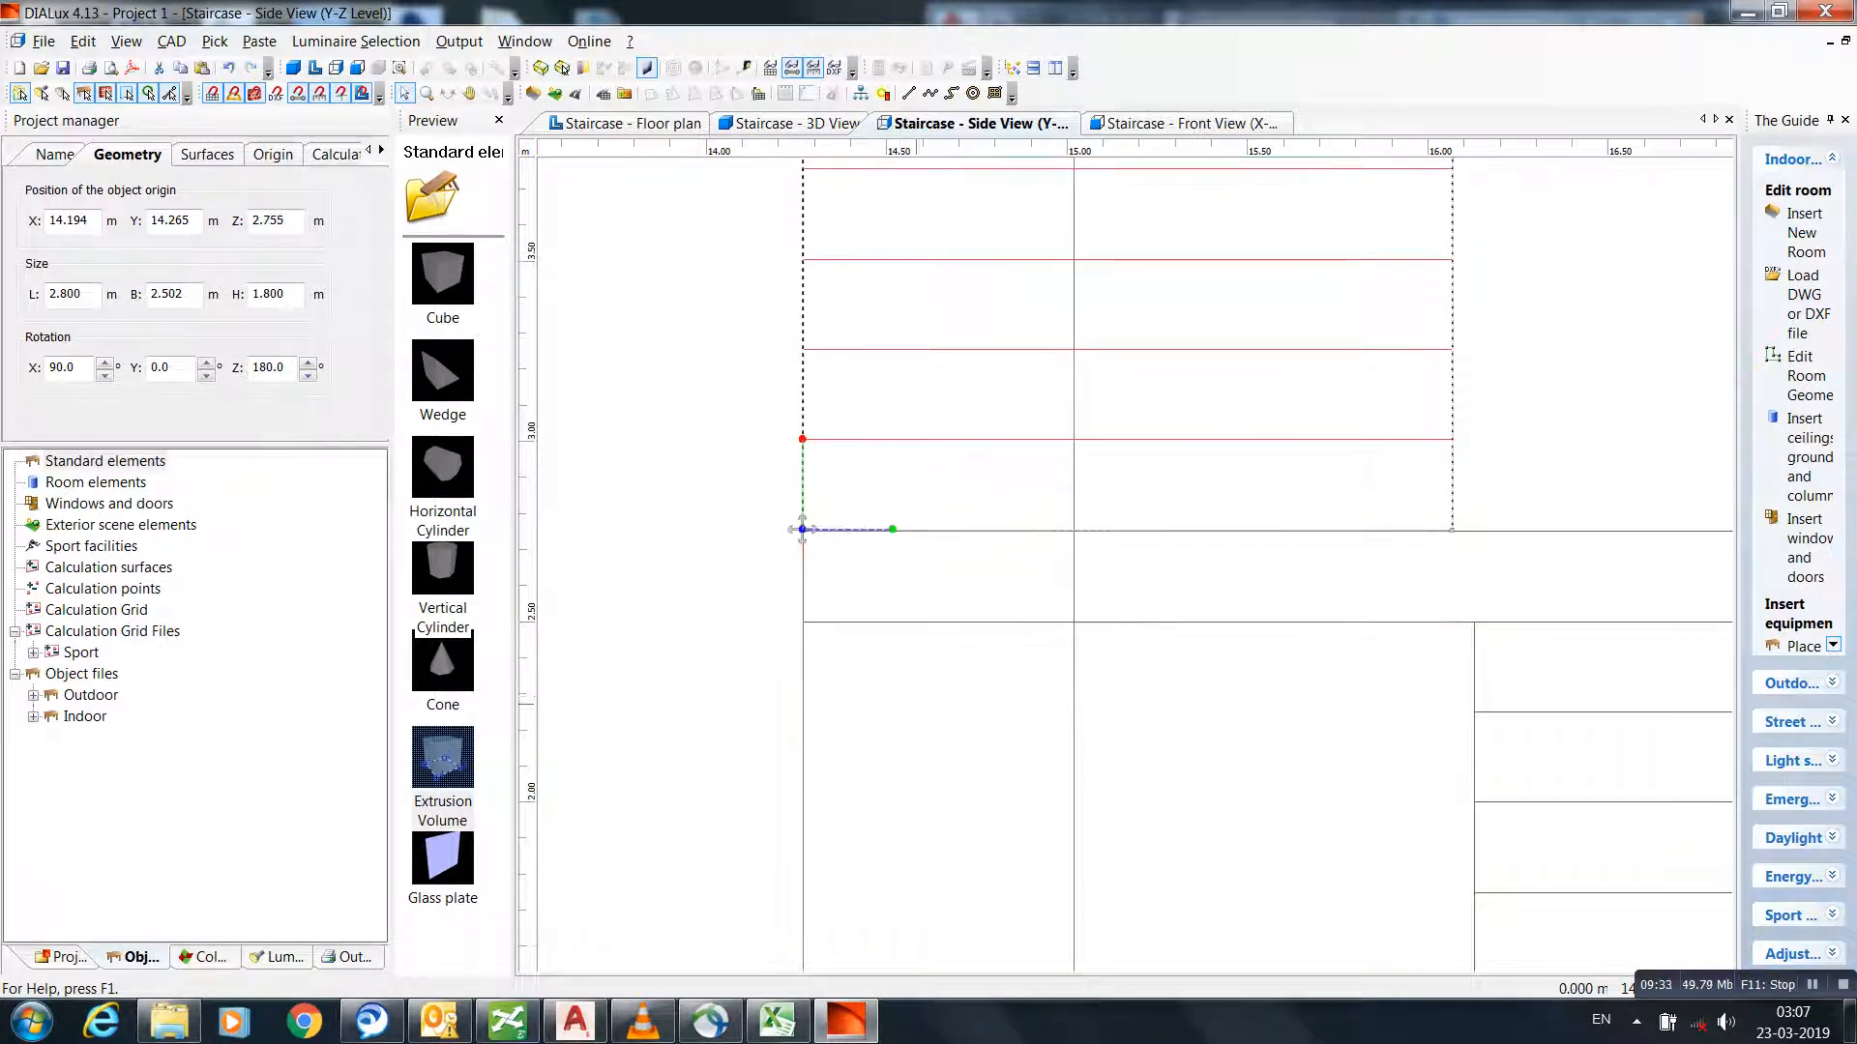
scroll(802, 530, down, 3)
scroll(1146, 544, down, 1)
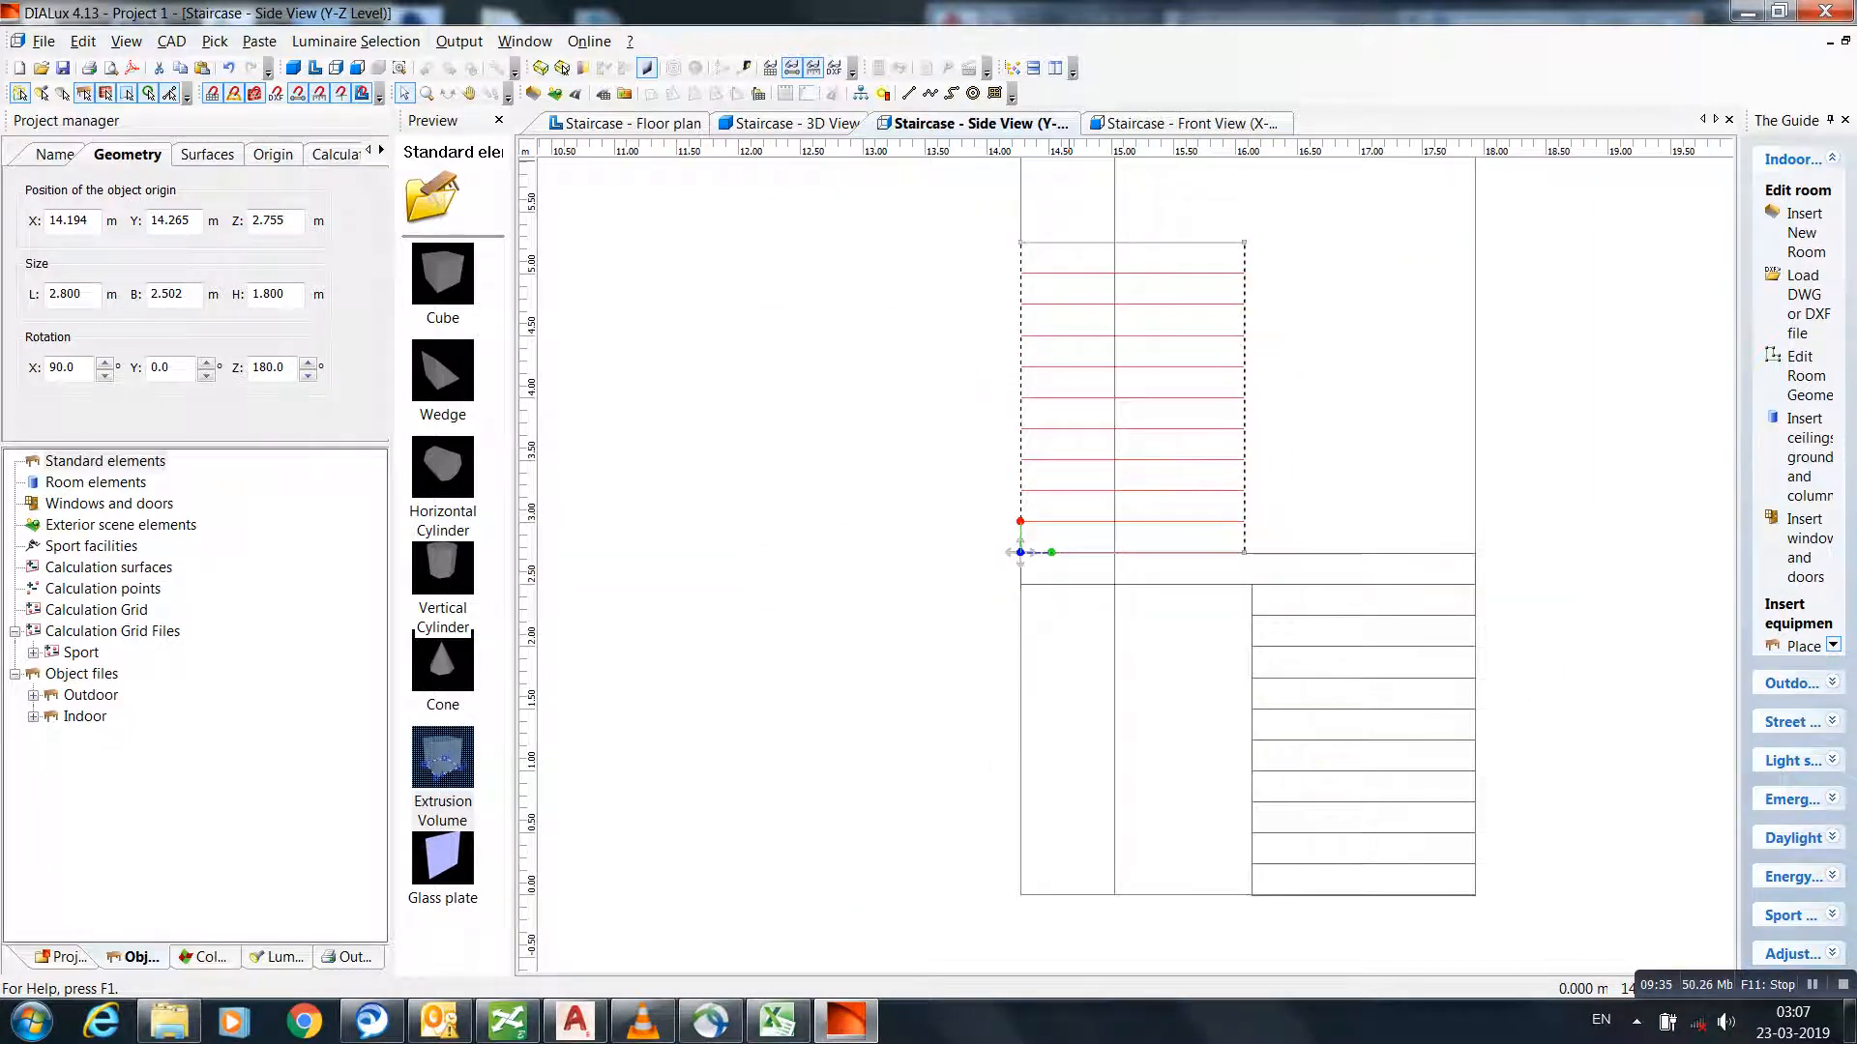
click(1193, 124)
scroll(1312, 526, up, 1)
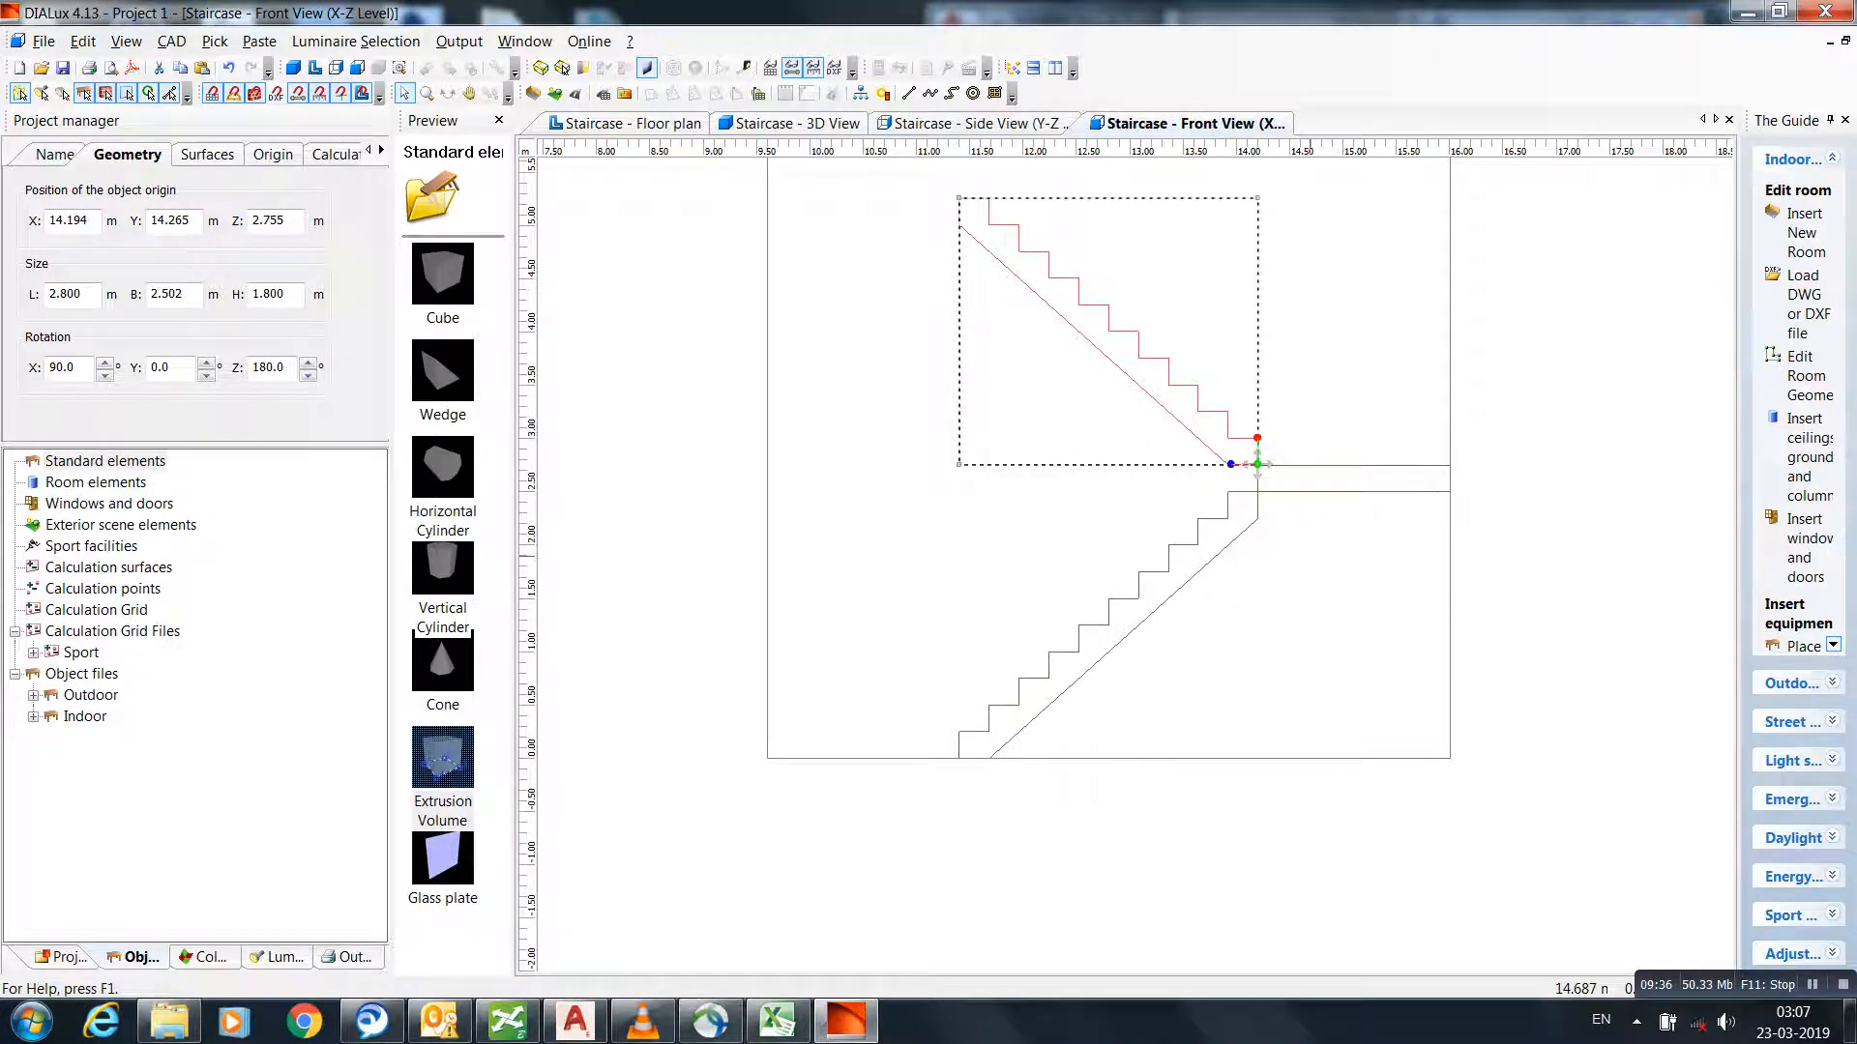
click(1305, 528)
drag(1375, 589, 1354, 600)
scroll(1352, 599, down, 1)
middle_drag(1312, 594, 1244, 718)
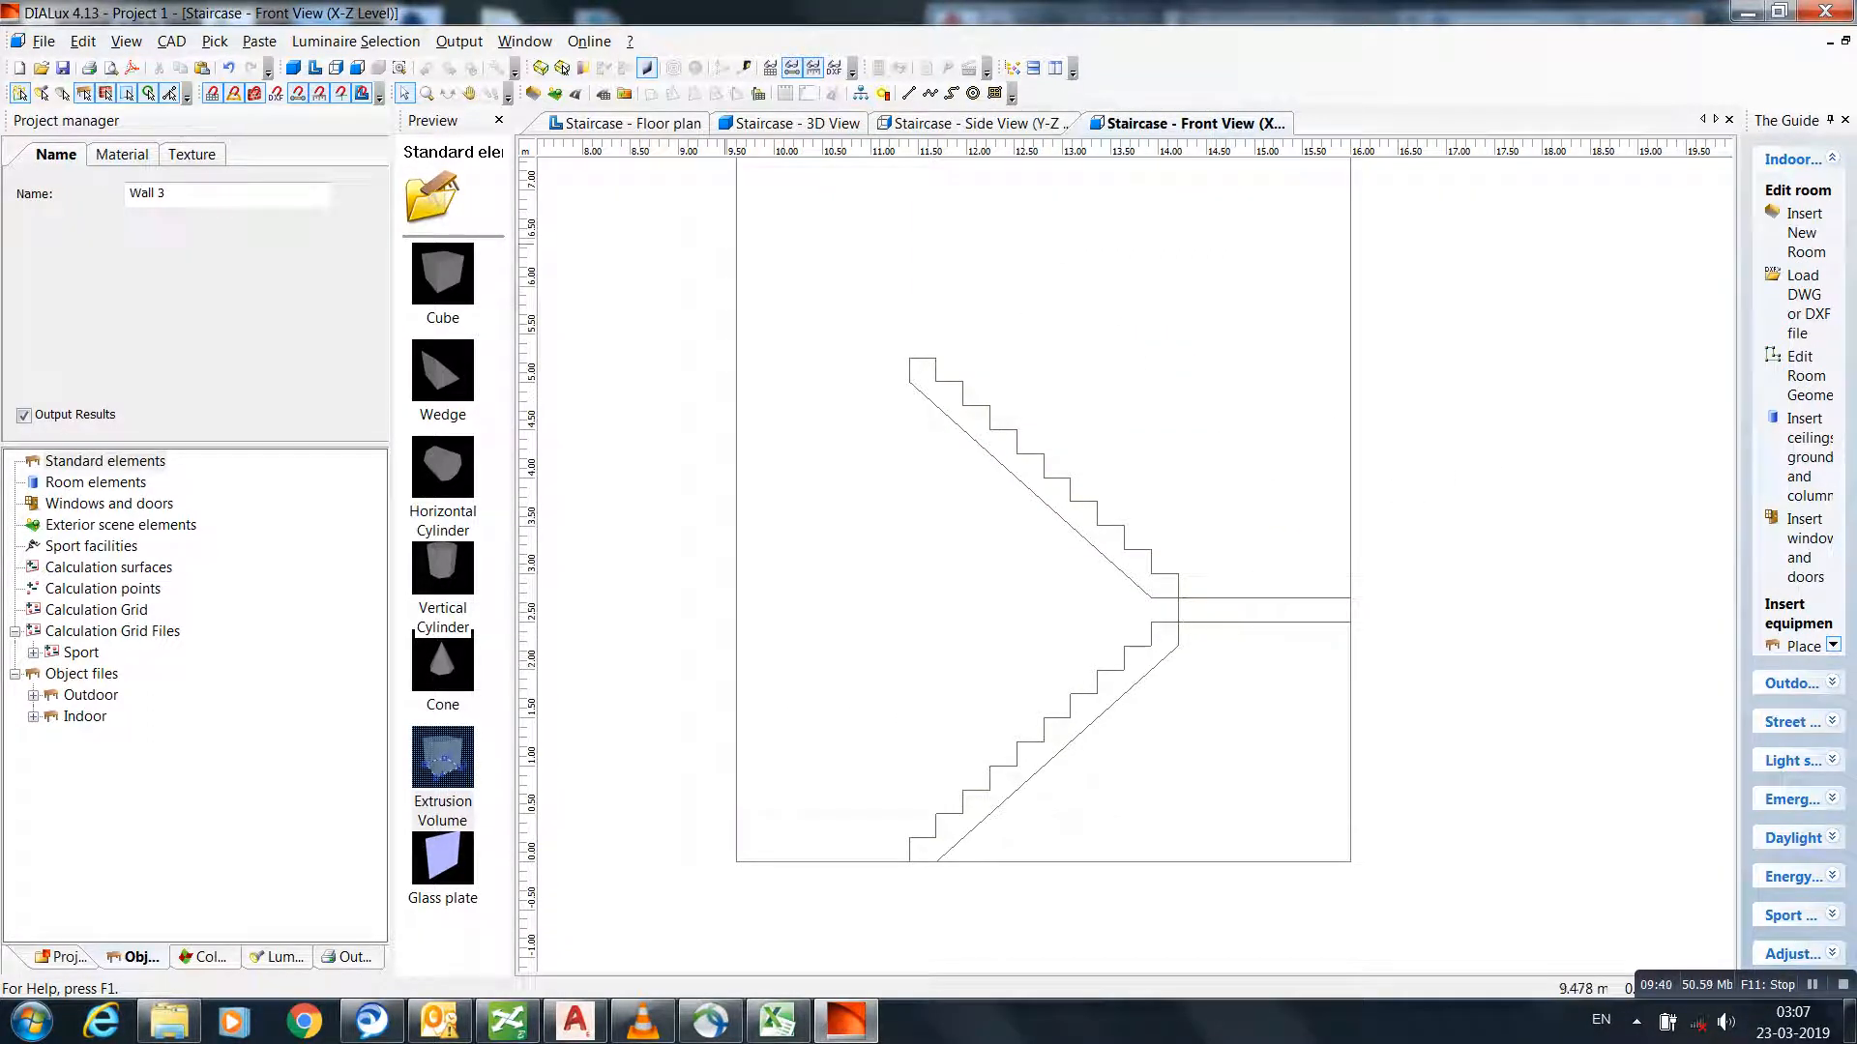
- Examine how the two flights and the landing meet in the 3D and side views, with the upper flight selected
click(793, 124)
middle_drag(1243, 484, 1216, 571)
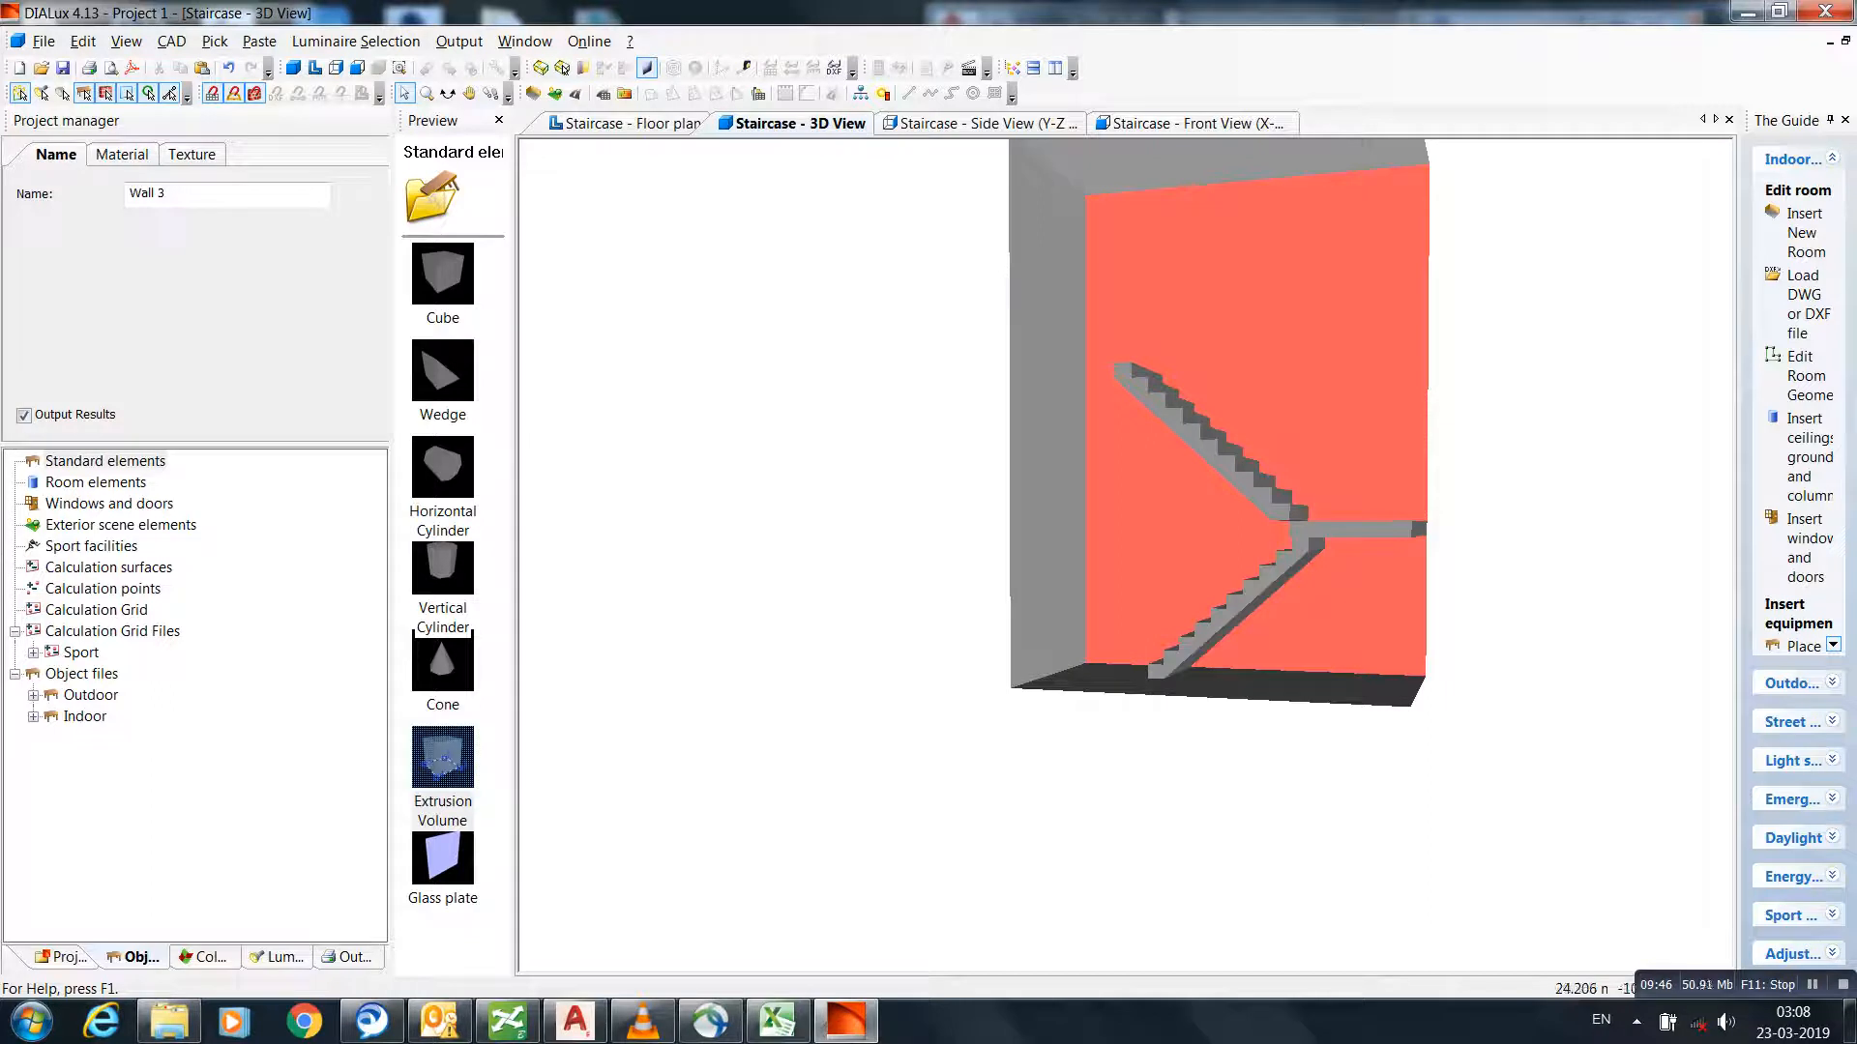
click(447, 94)
drag(1122, 542, 1035, 623)
click(967, 124)
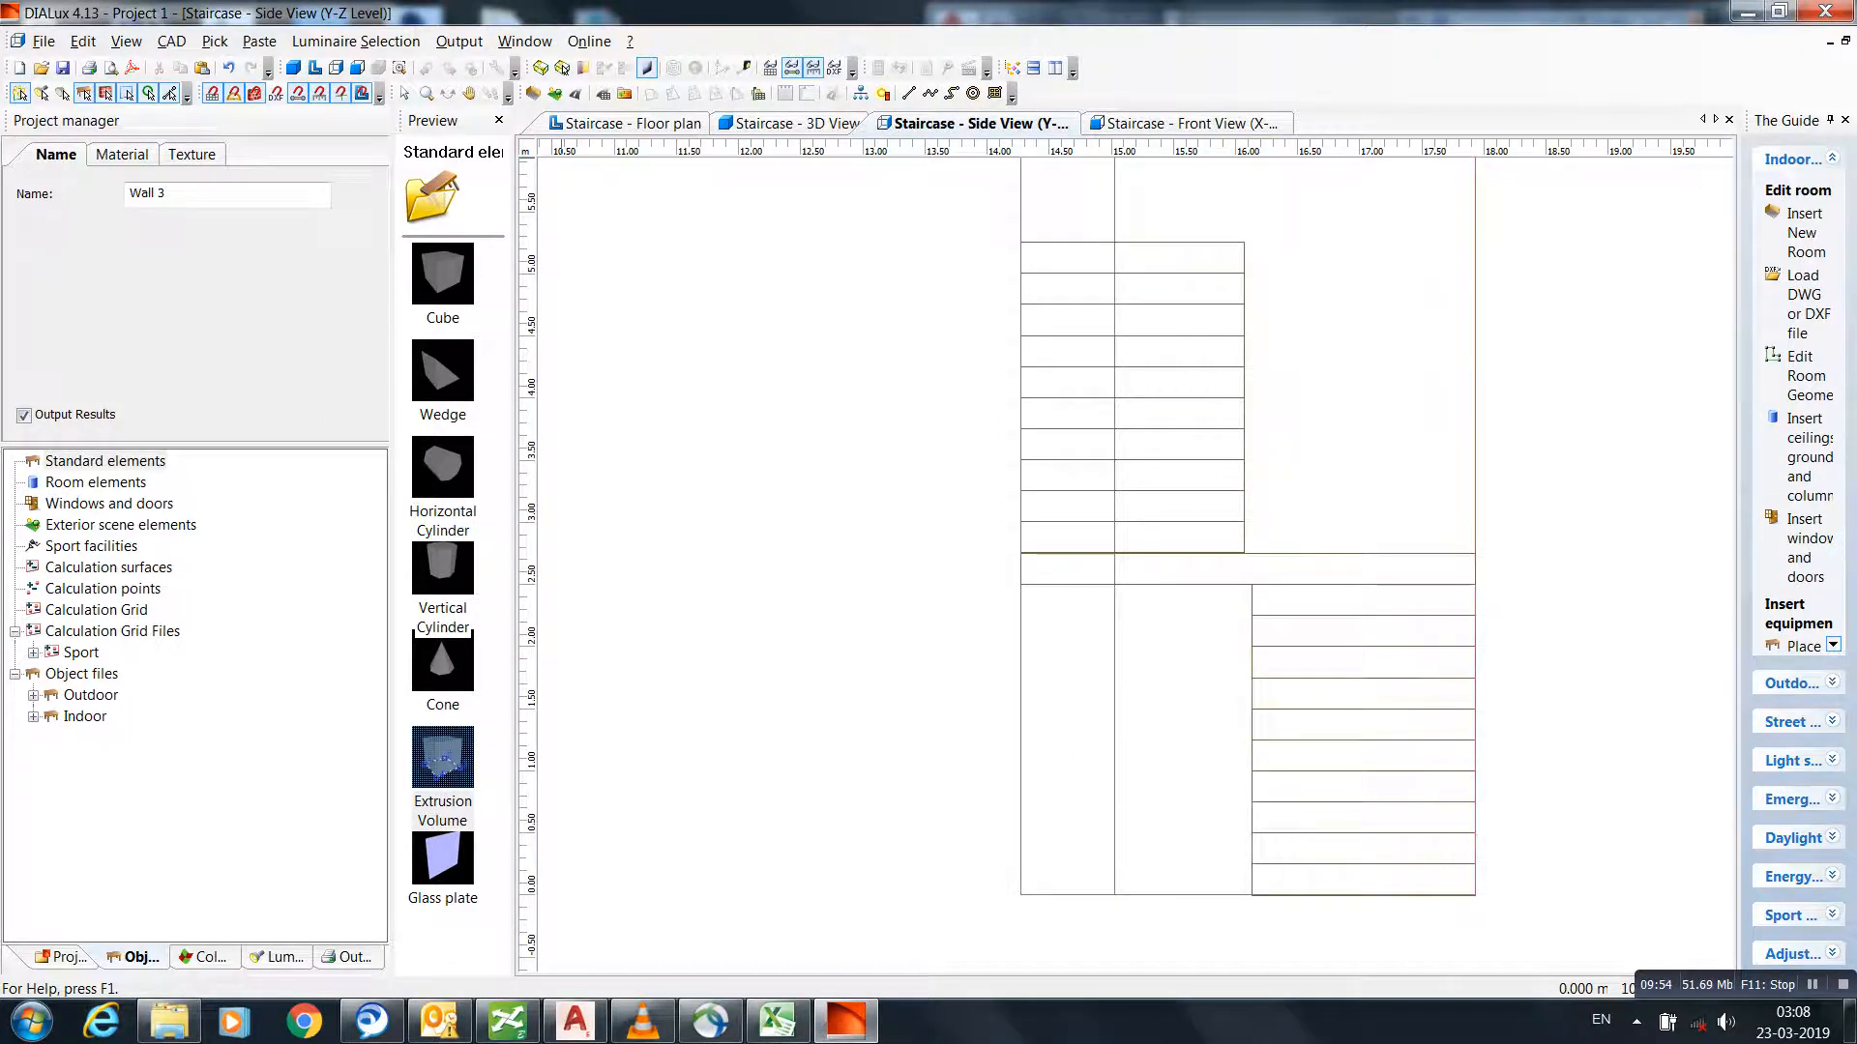
click(404, 93)
click(1123, 459)
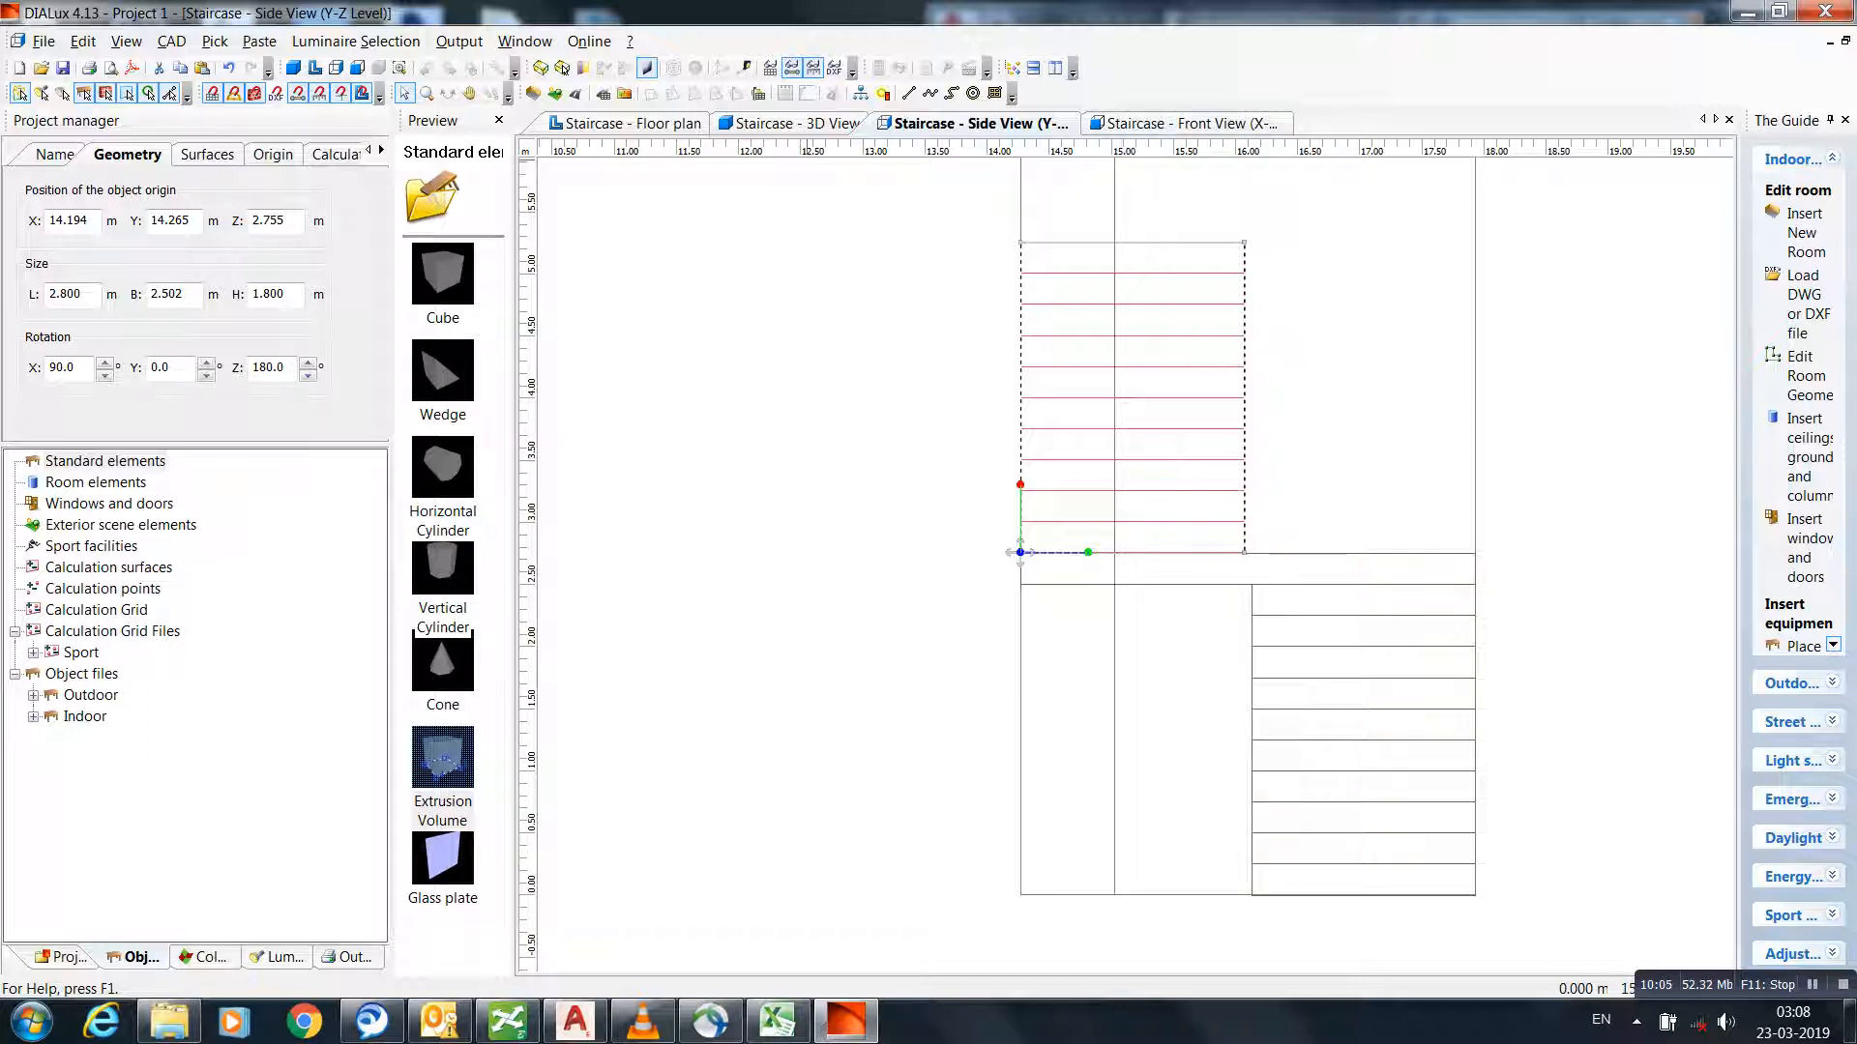
click(797, 123)
scroll(1186, 483, down, 1)
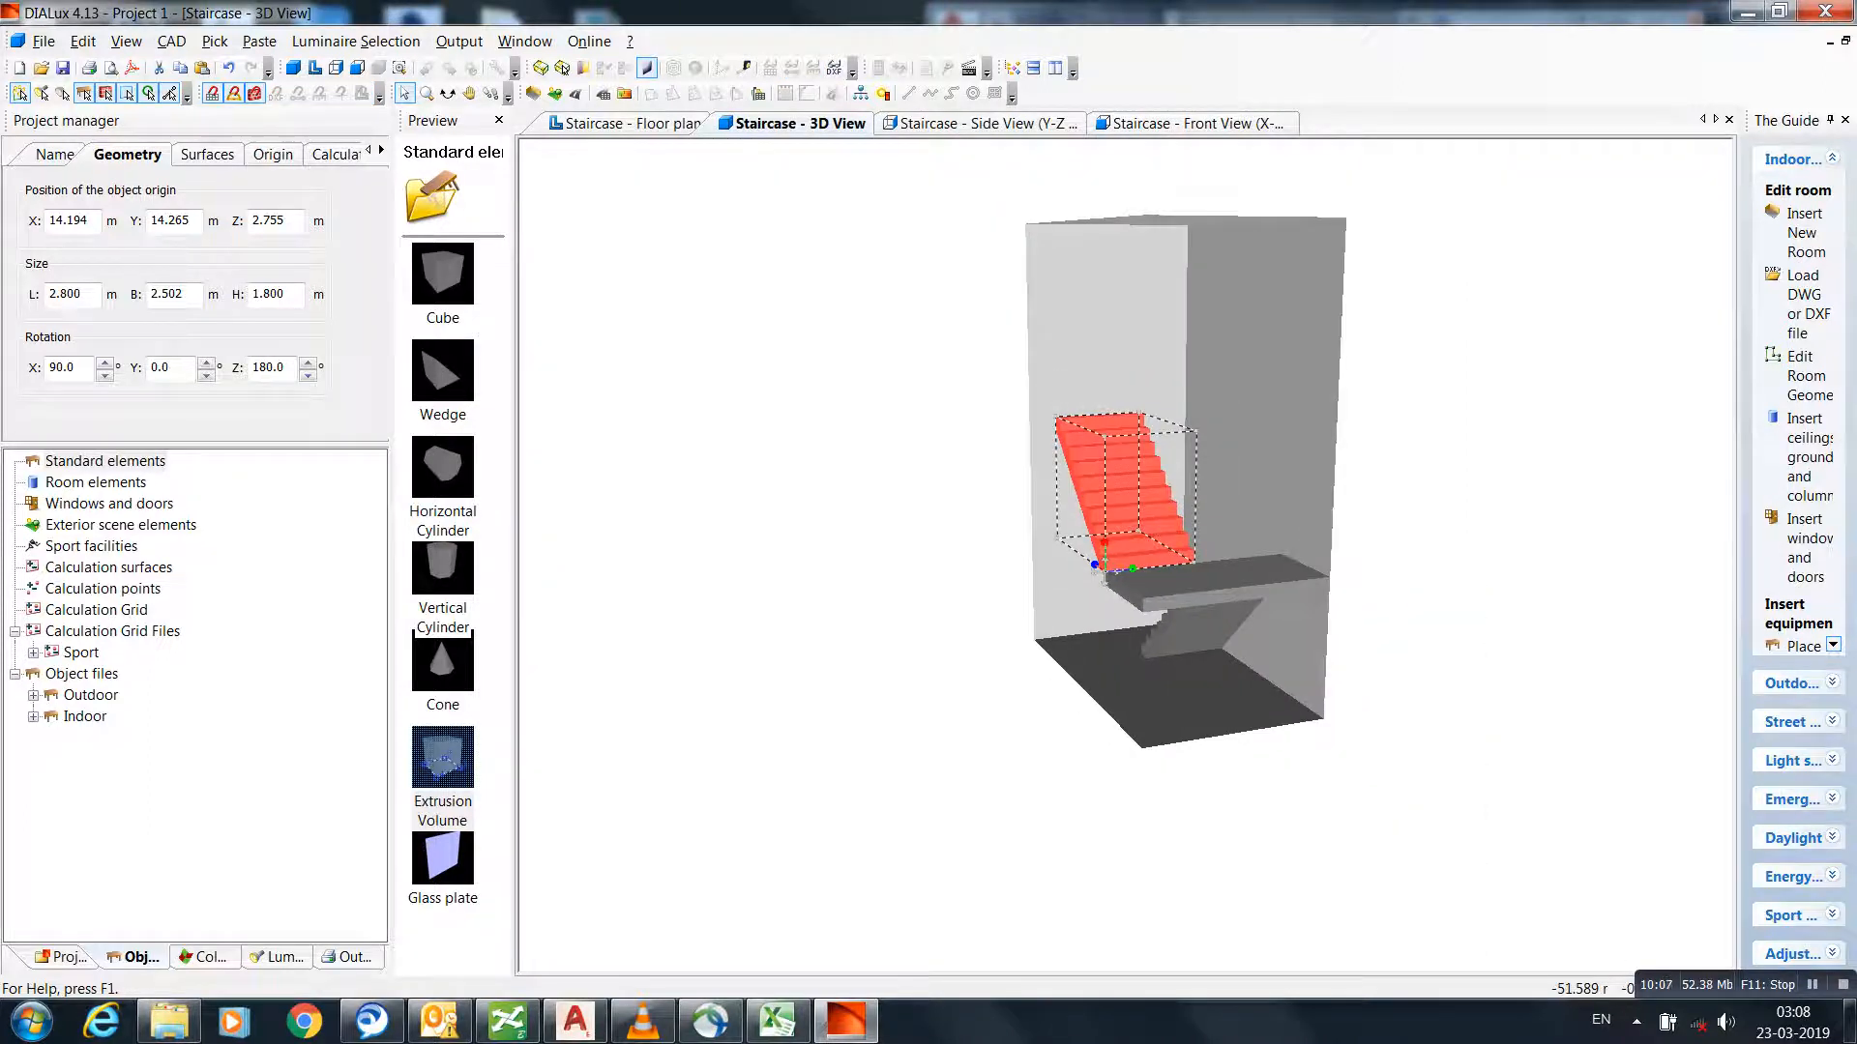
click(448, 94)
drag(1121, 546, 1269, 478)
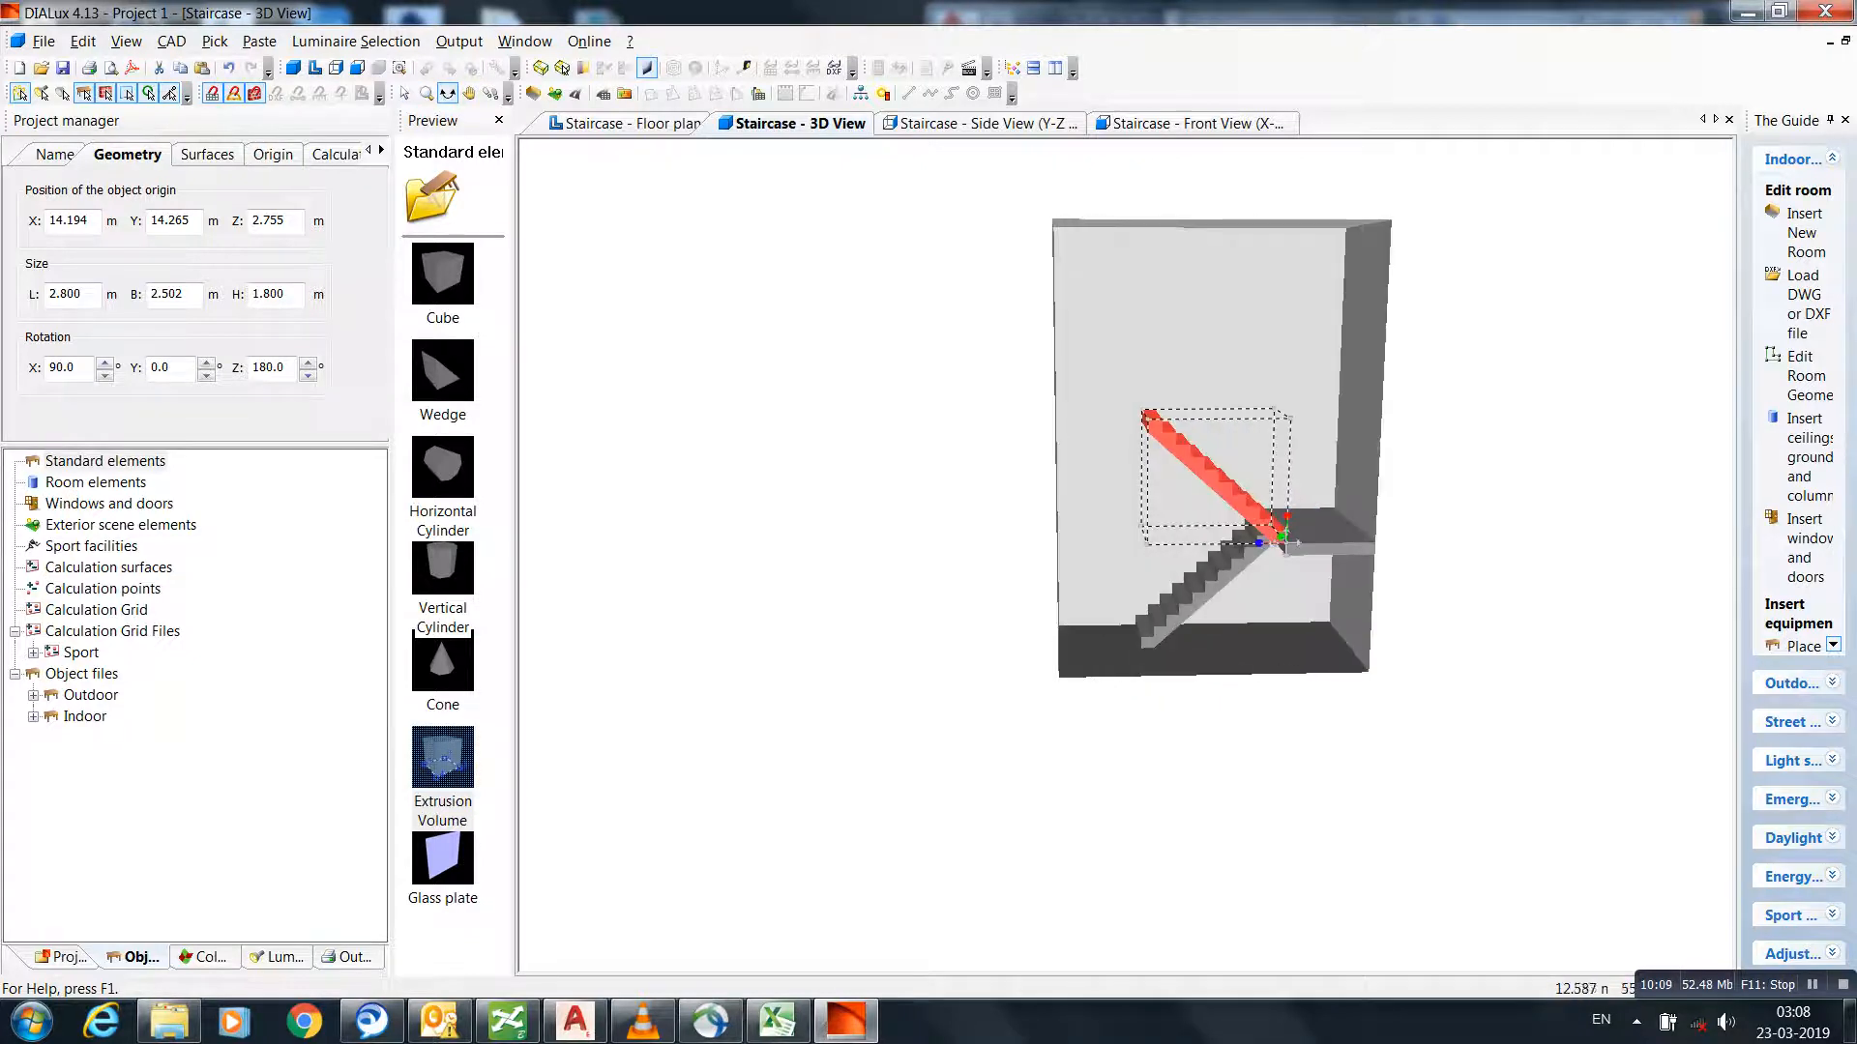
- Insert an extrusion volume in the floor plan at X 10.300 m and Y 15.100 m, in the free area before the flights
click(631, 124)
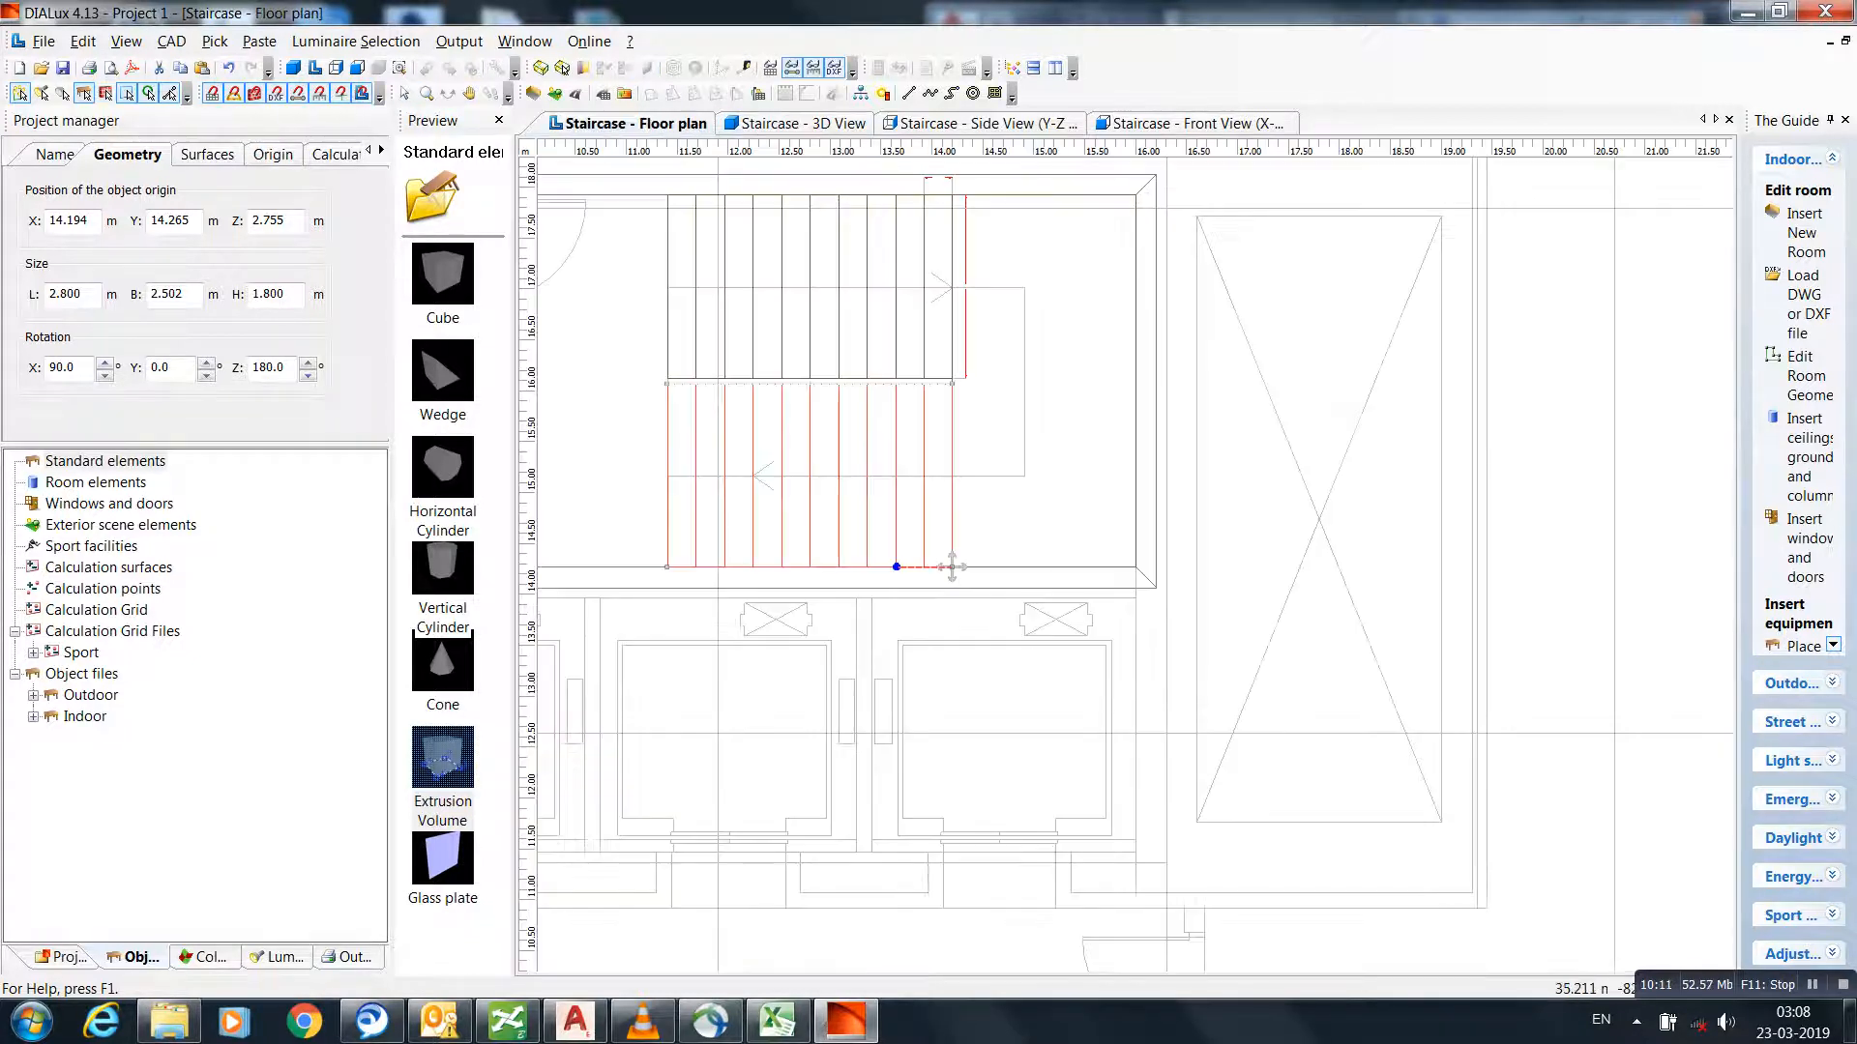
scroll(730, 389, down, 2)
middle_drag(730, 388, 851, 450)
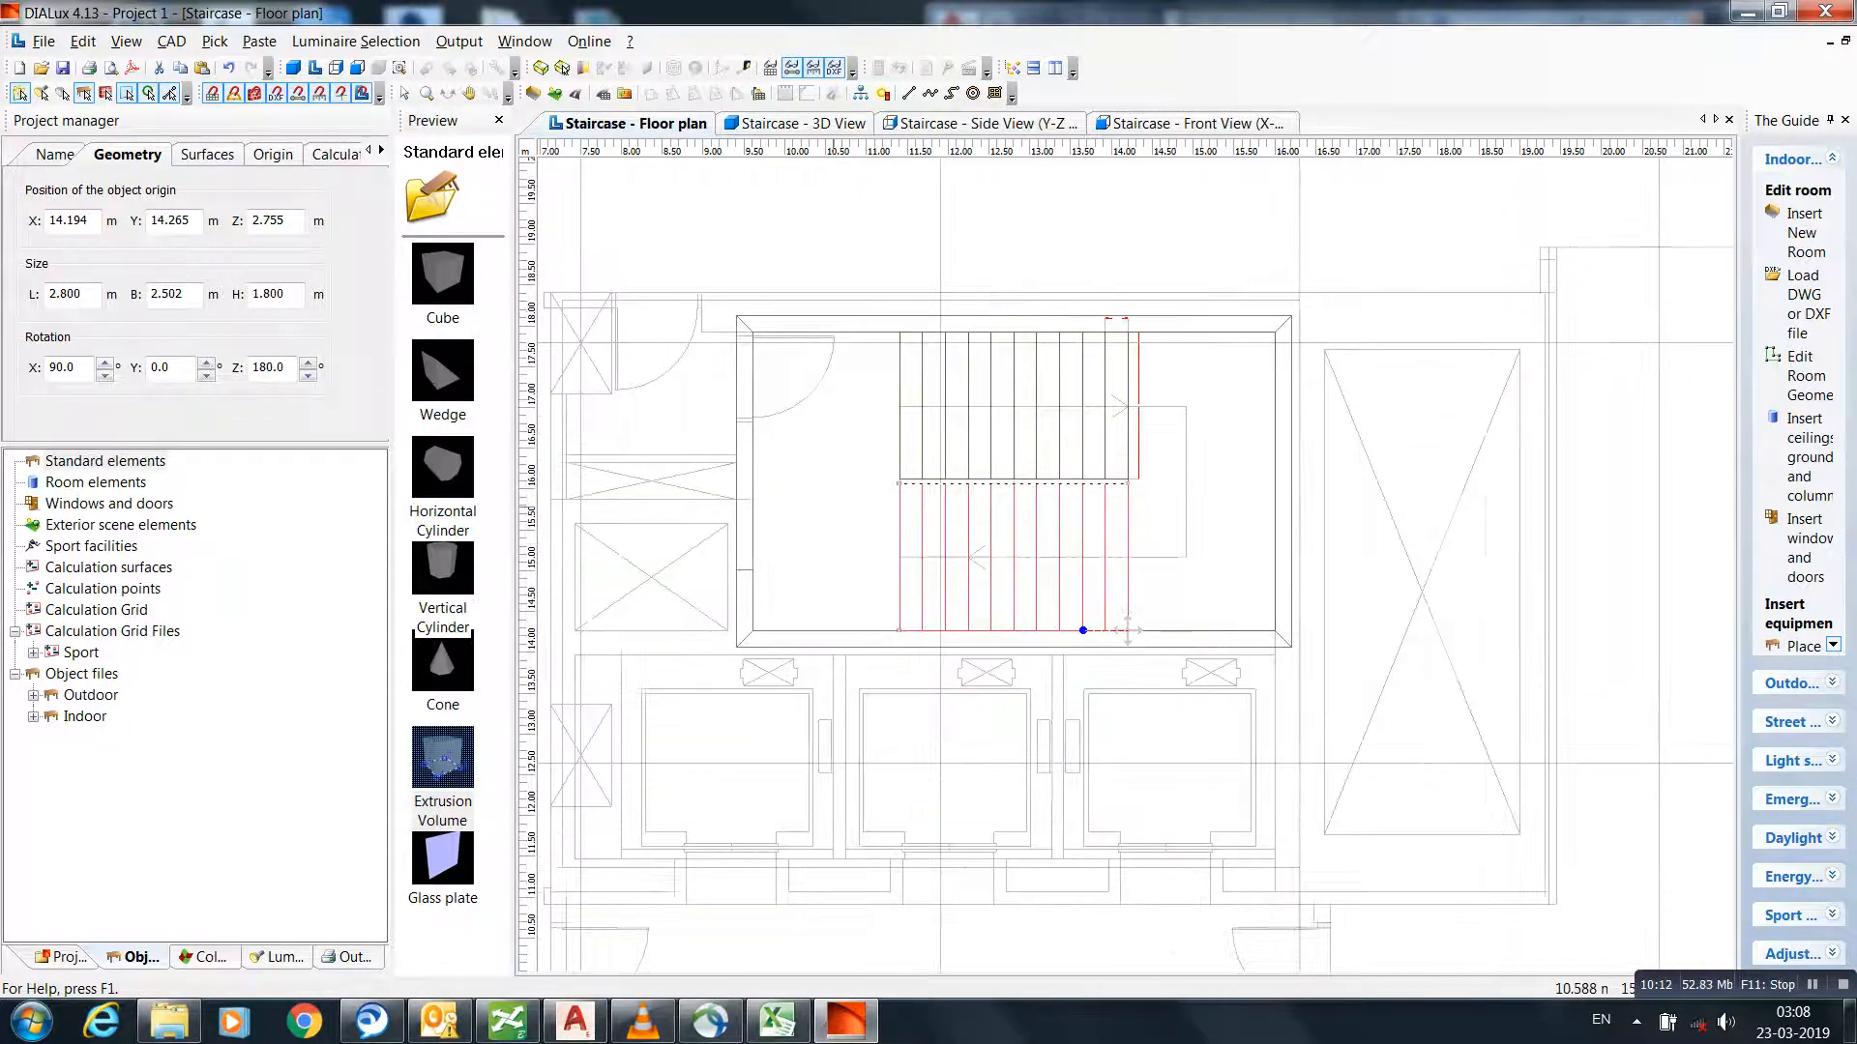
right_click(808, 568)
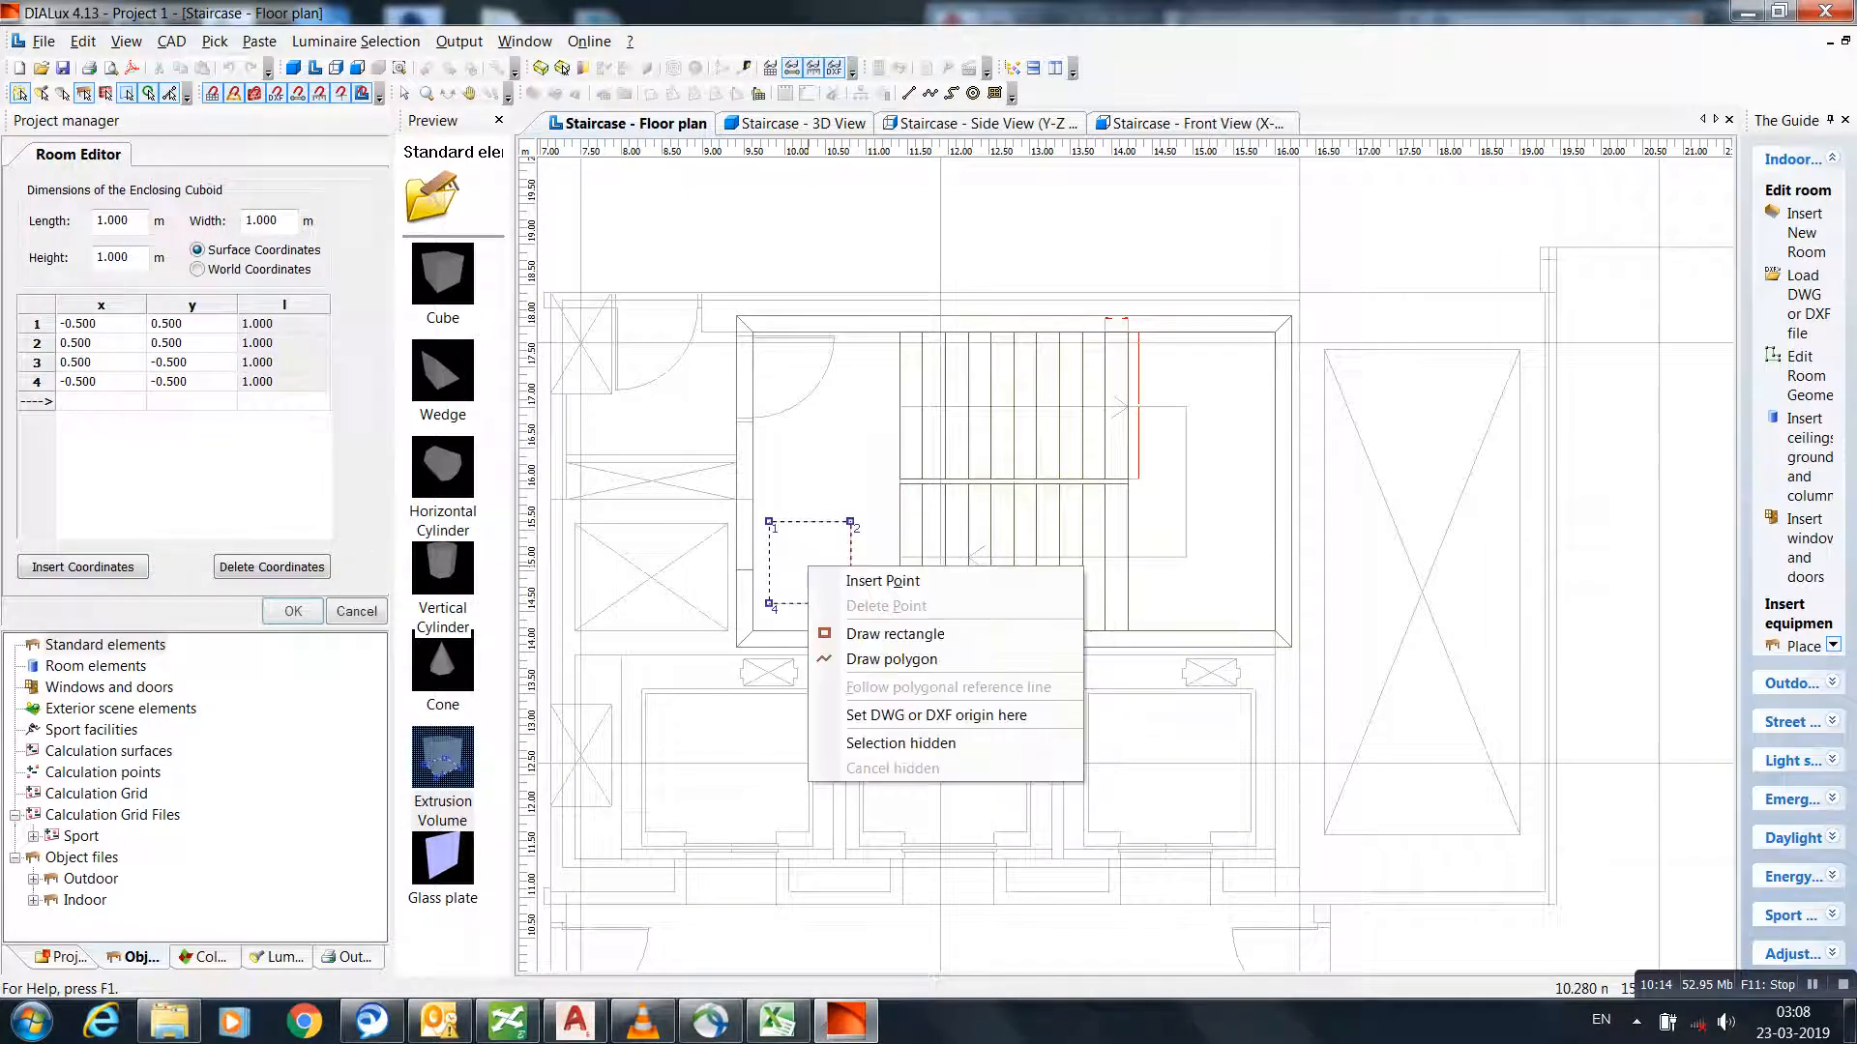
click(895, 634)
scroll(651, 566, up, 5)
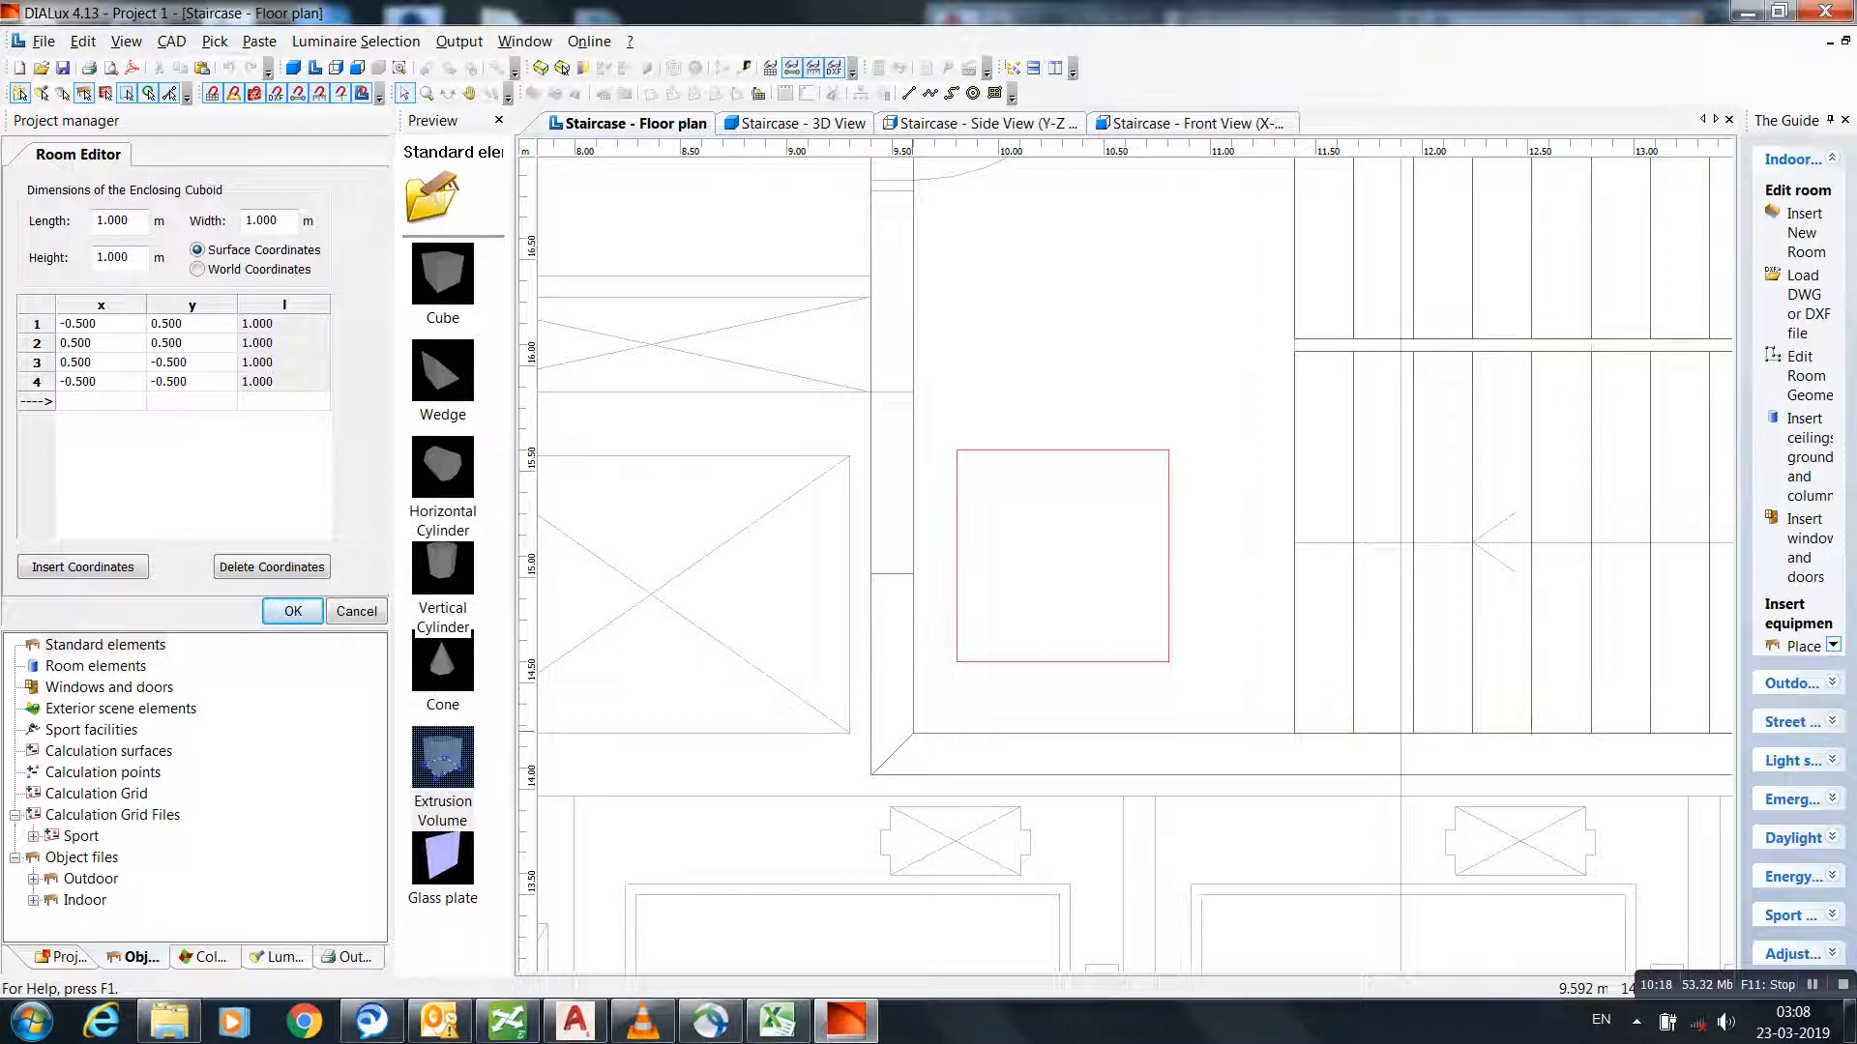
drag(913, 733, 935, 726)
scroll(1036, 677, down, 1)
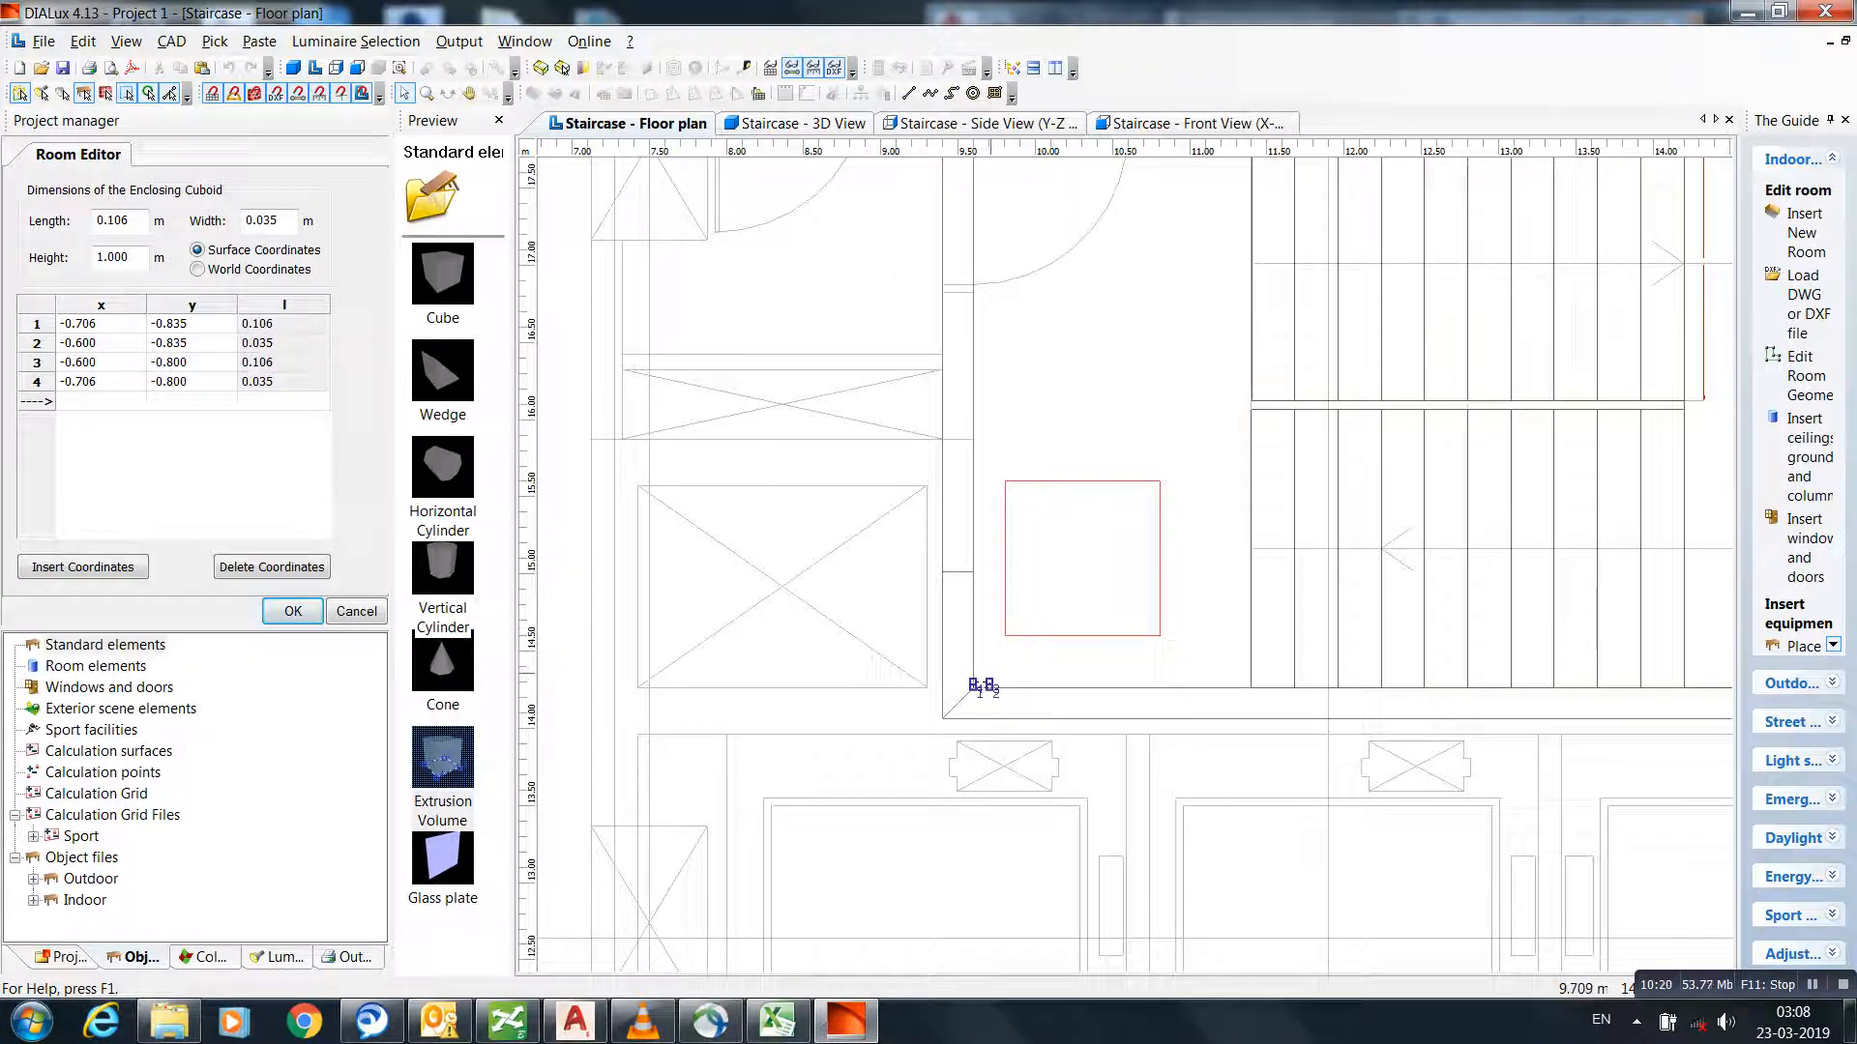
key(Escape)
right_click(1003, 645)
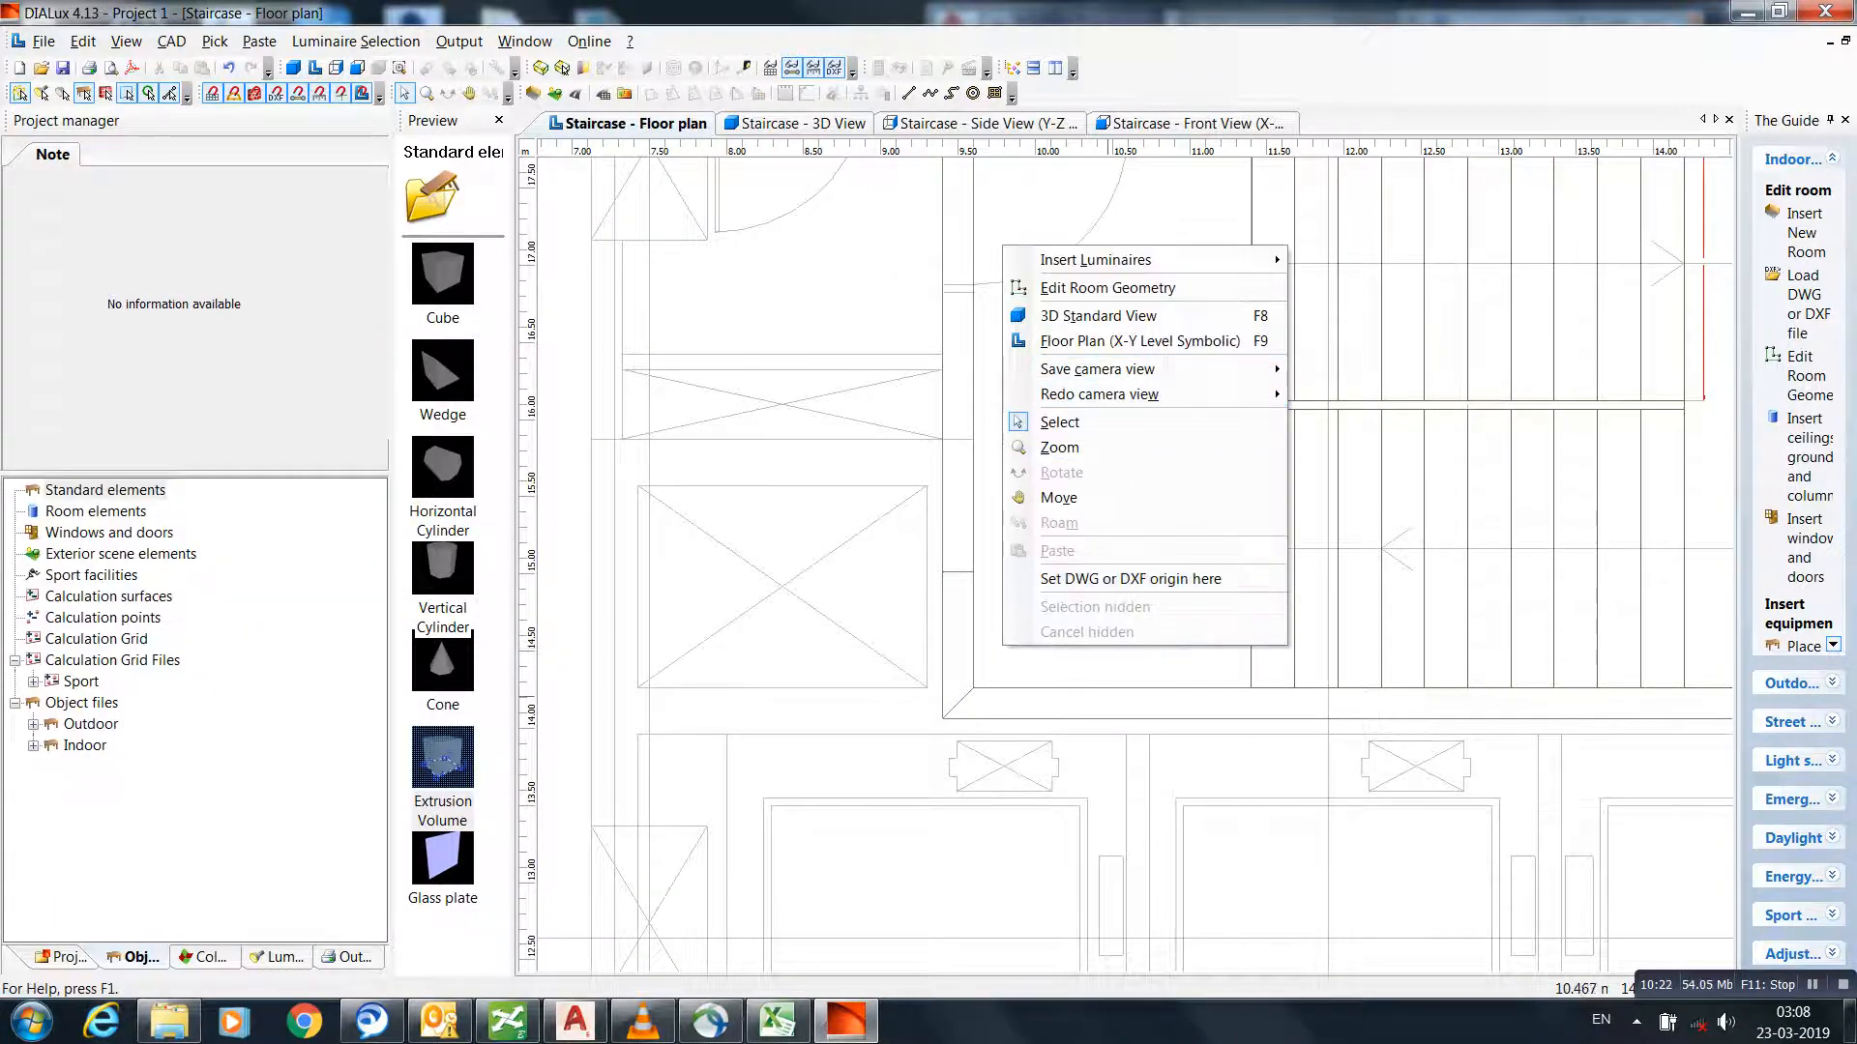
click(1109, 694)
- Redraw the new volume's base polygon as a 1.800 by 3.660 m rectangle filling the floor area between the end wall and the flights
click(1097, 561)
right_click(1083, 558)
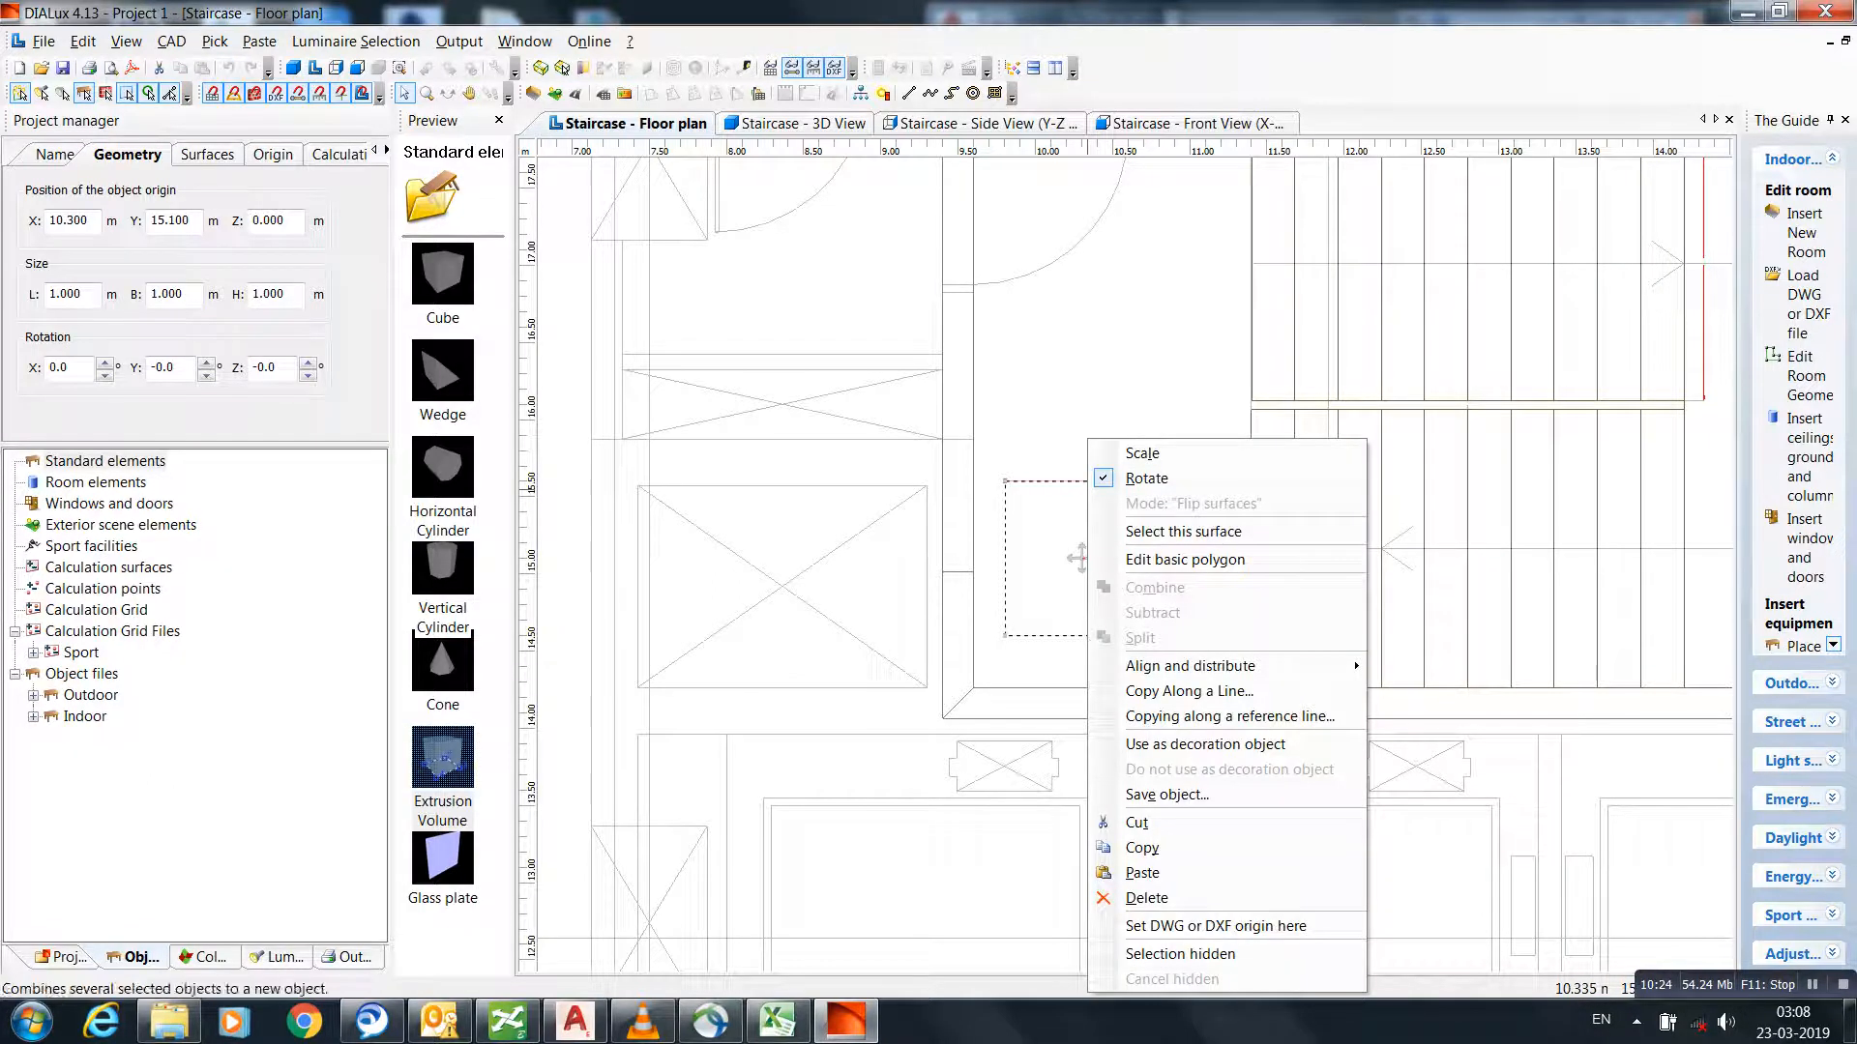
click(1189, 560)
right_click(1133, 557)
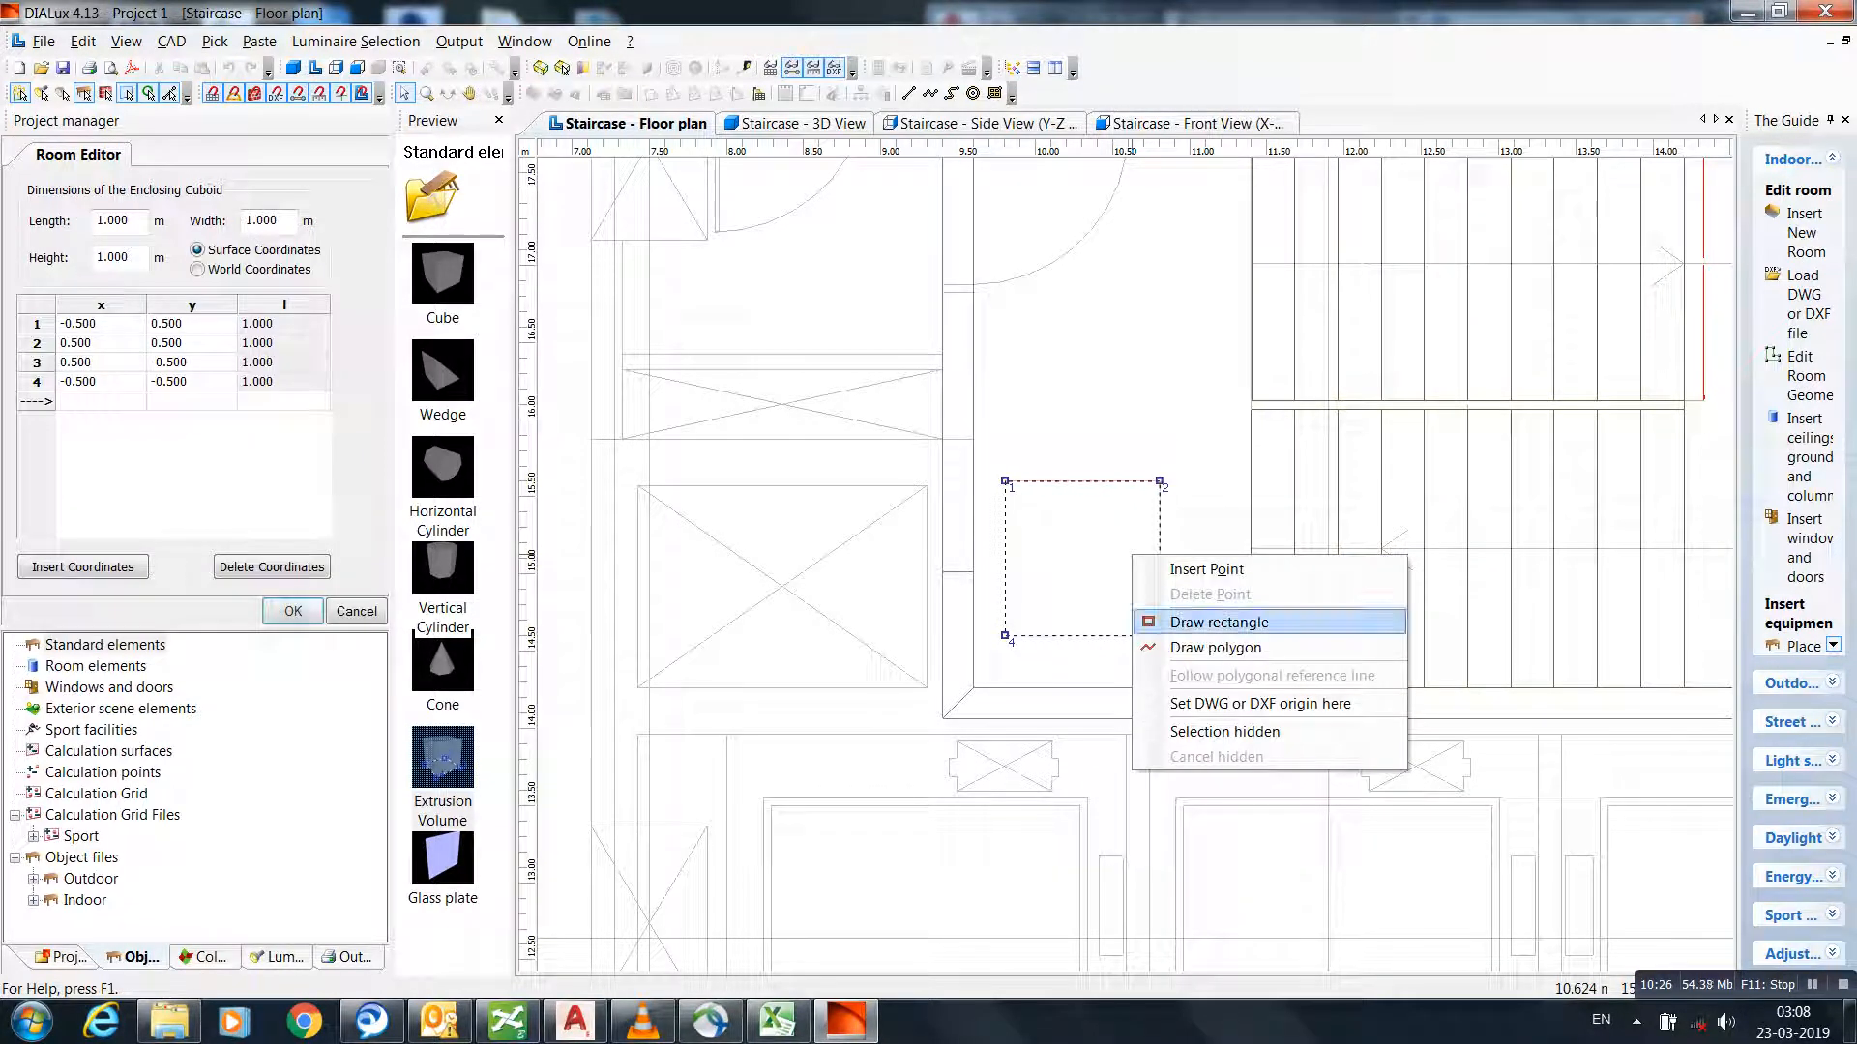
click(1181, 624)
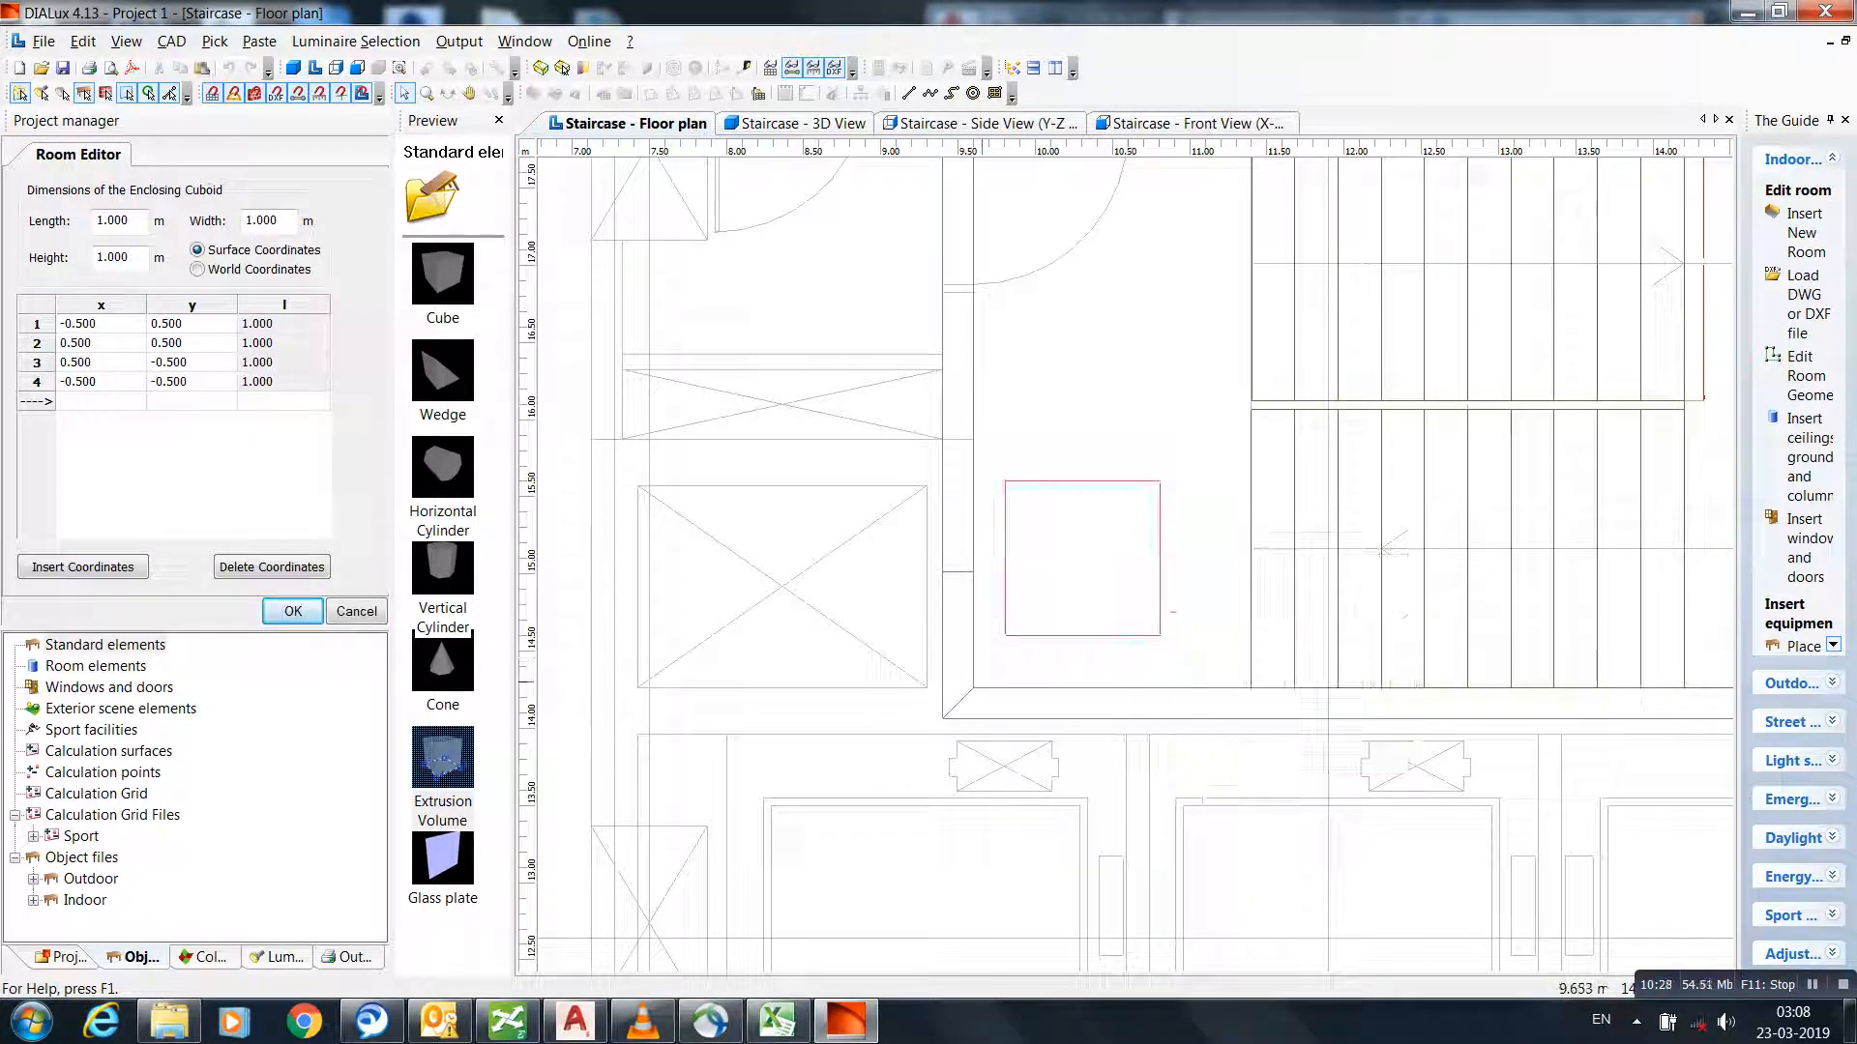
click(974, 687)
scroll(1112, 387, down, 3)
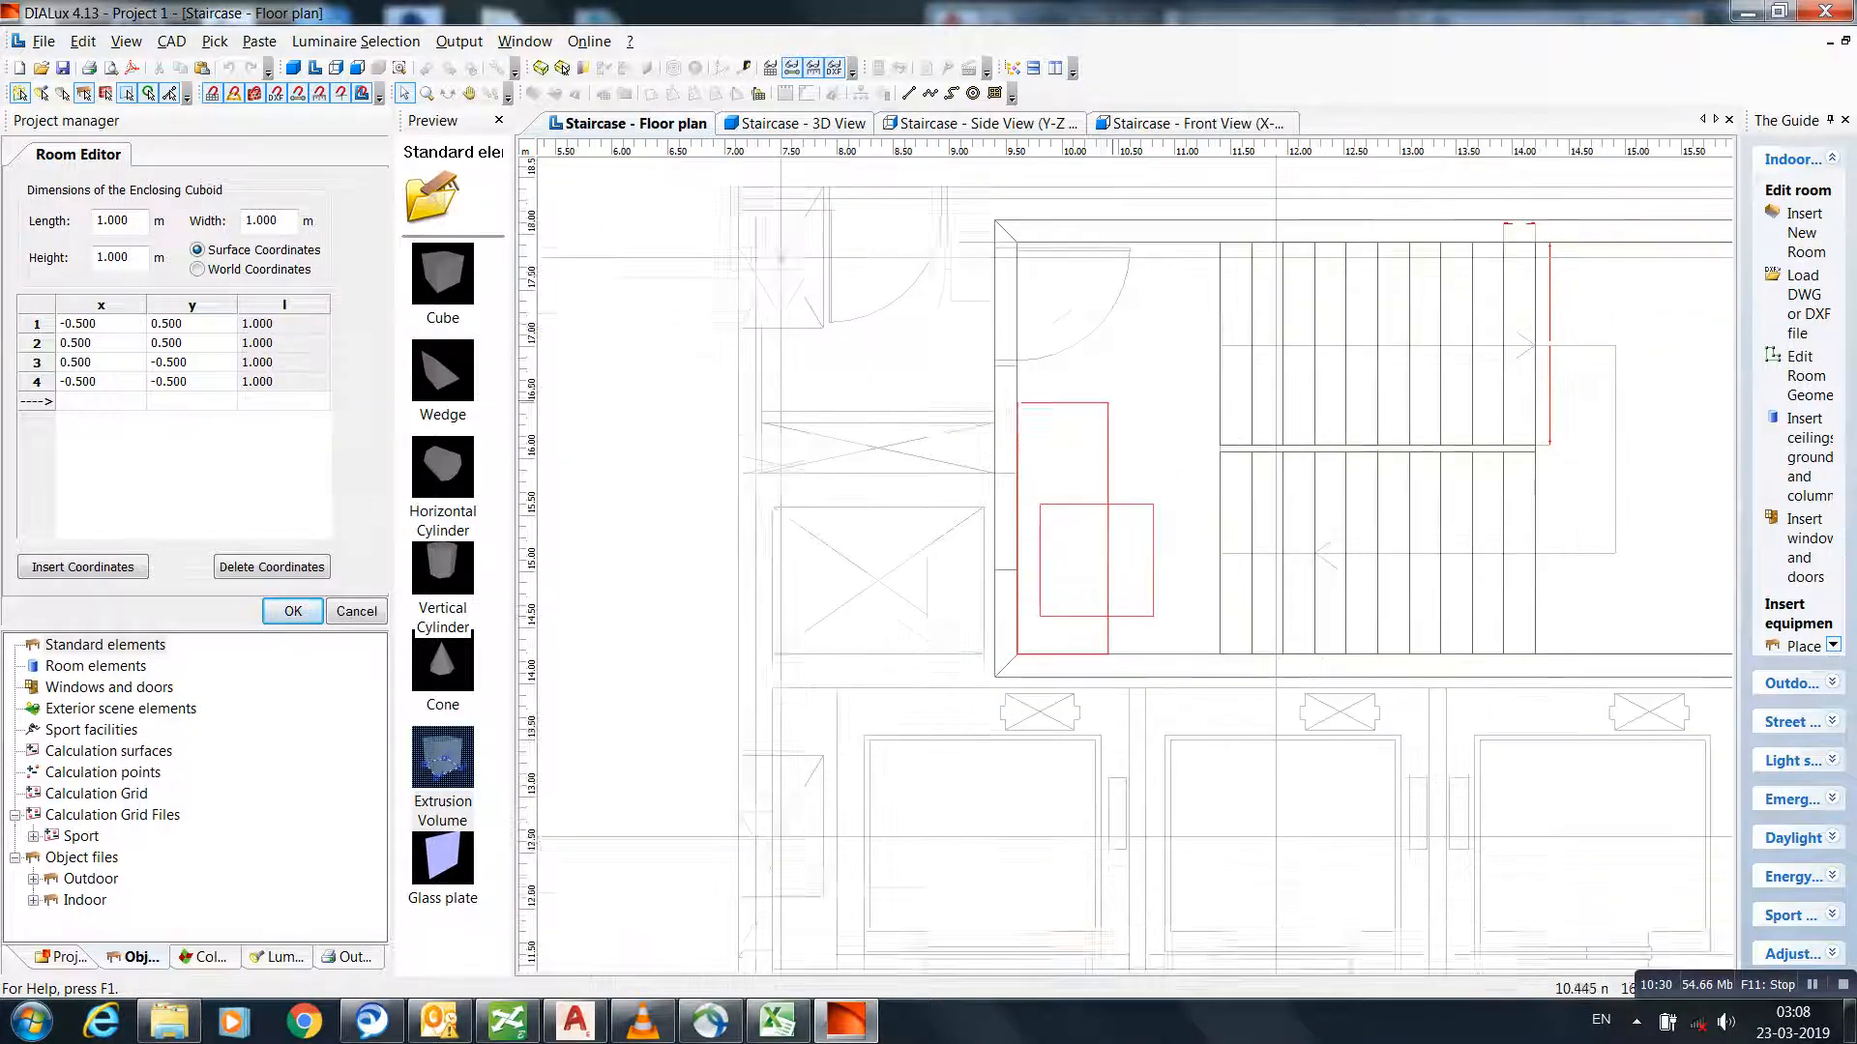
middle_drag(1197, 243, 1169, 426)
click(1193, 427)
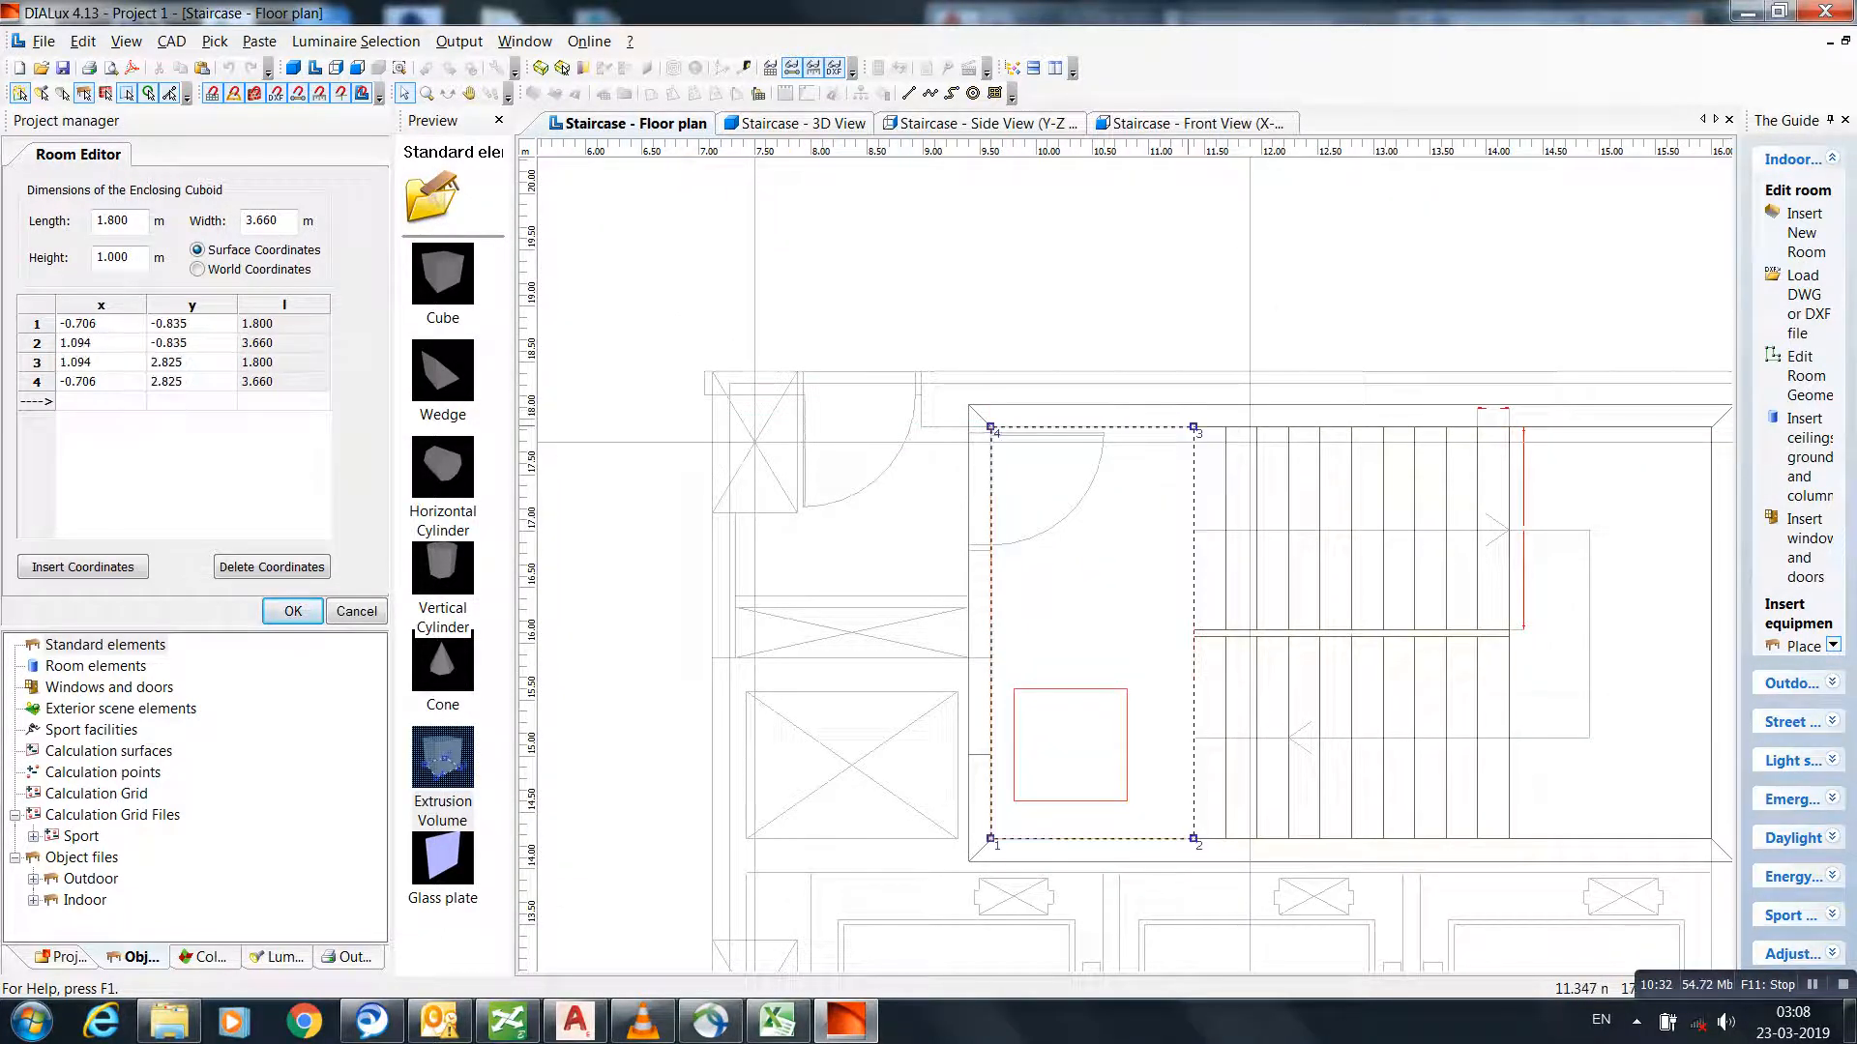
- Set the new volume's height to 0.250 m and move its origin onto its lower-right corner at X 11.393 m and Y 14.263 m
double_click(112, 258)
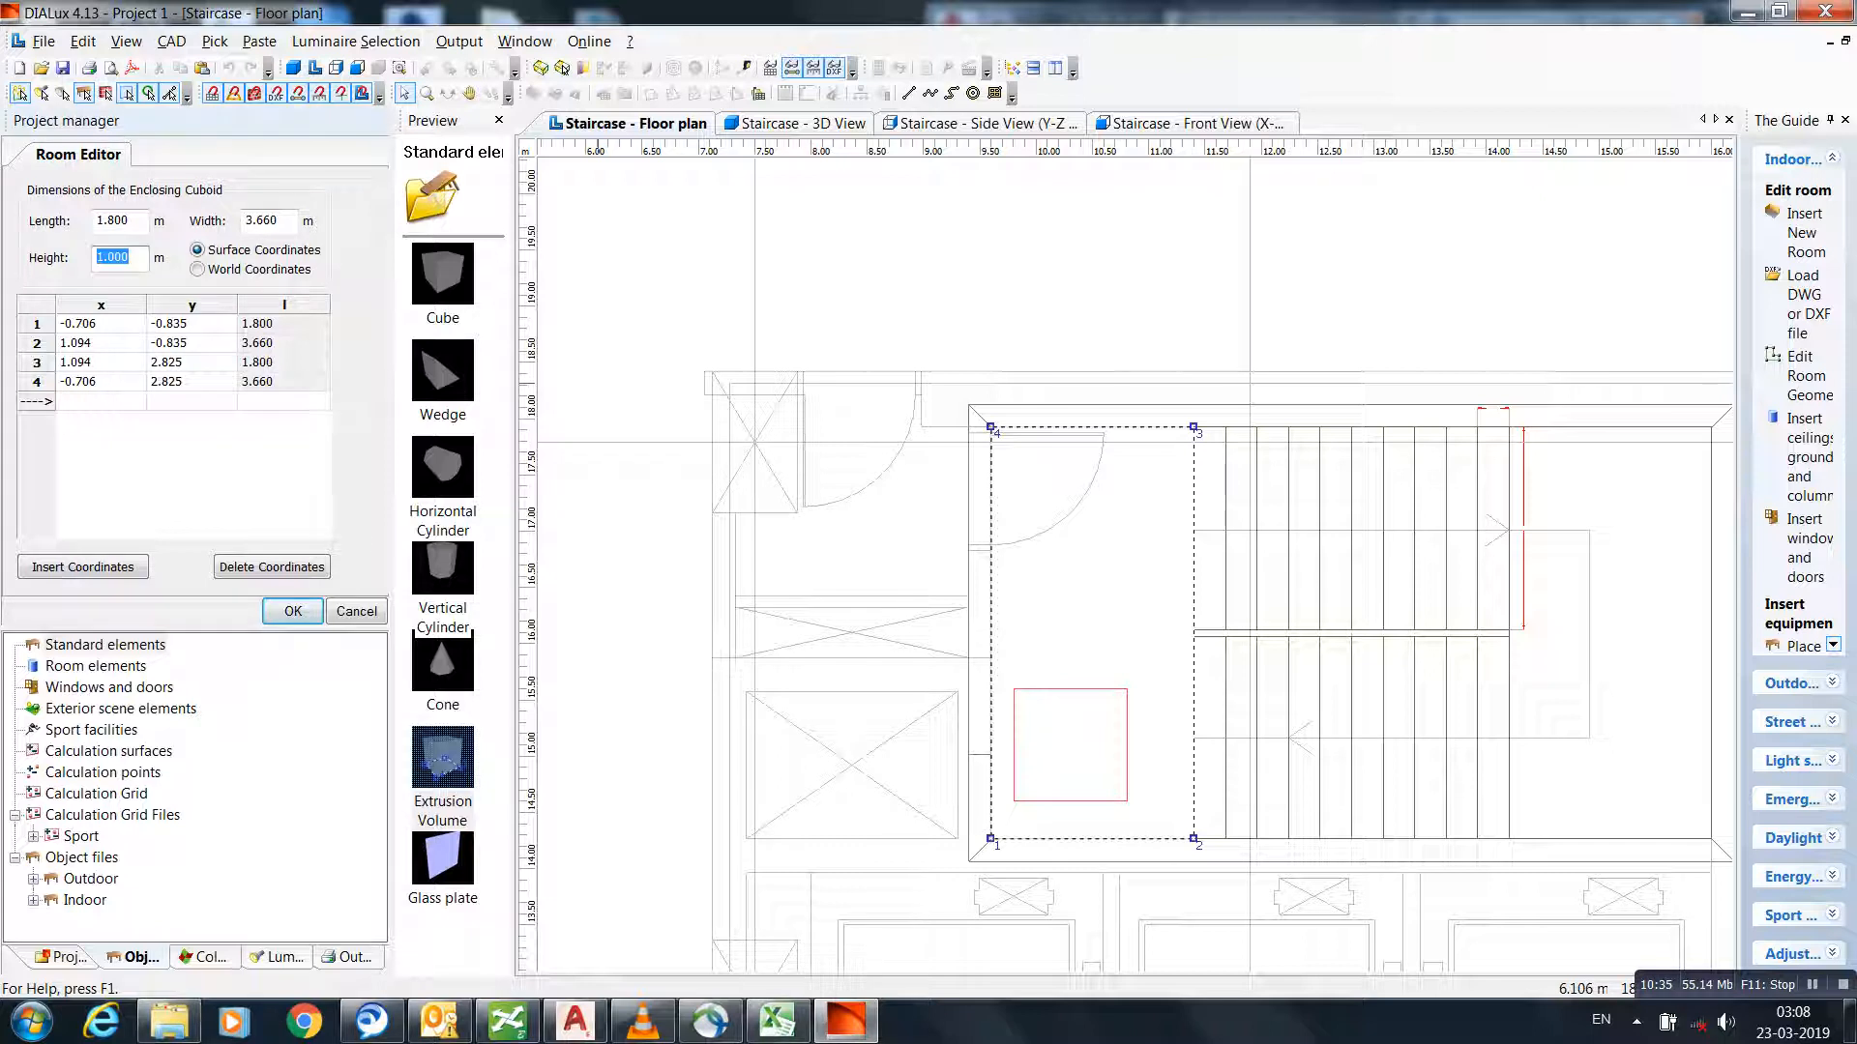
text(0.250)
click(295, 612)
scroll(1096, 743, up, 4)
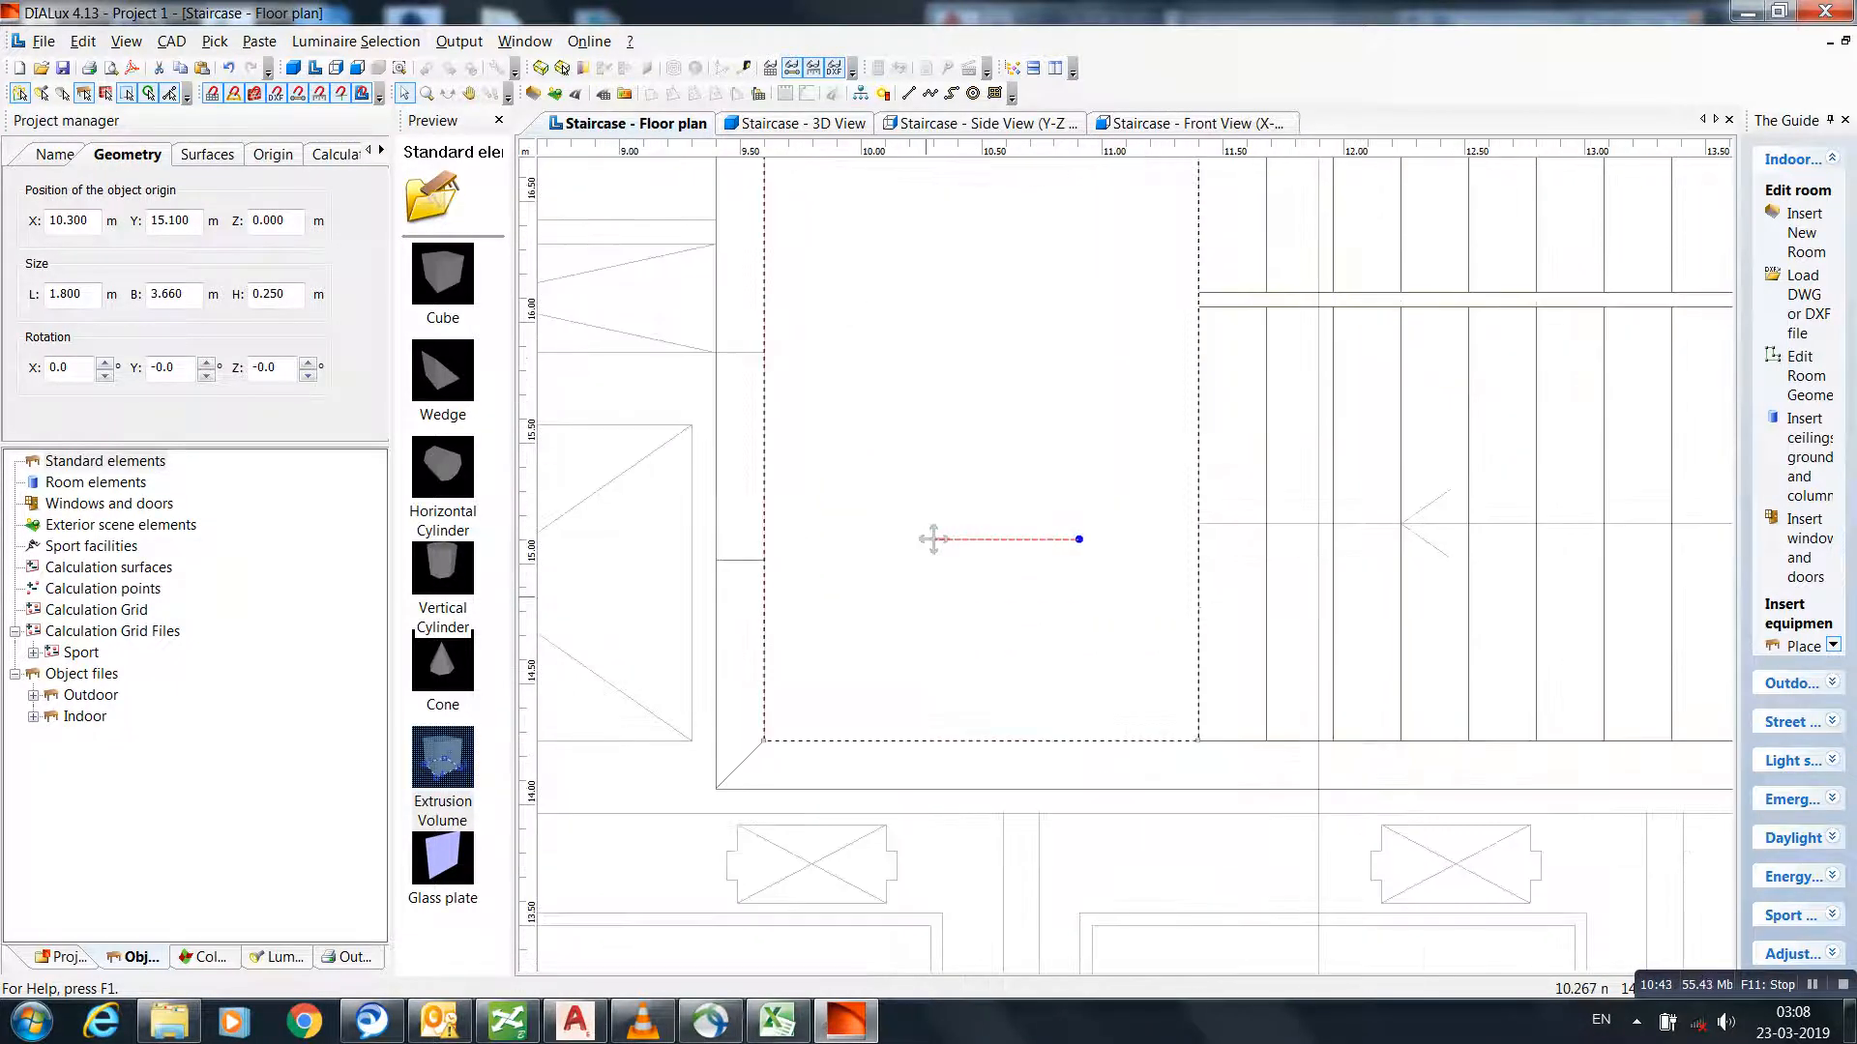
drag(933, 539, 1197, 741)
- Raise the new landing slab in the front view onto the top corner of the upper flight at Z 5.254 m
key(ctrl+Tab)
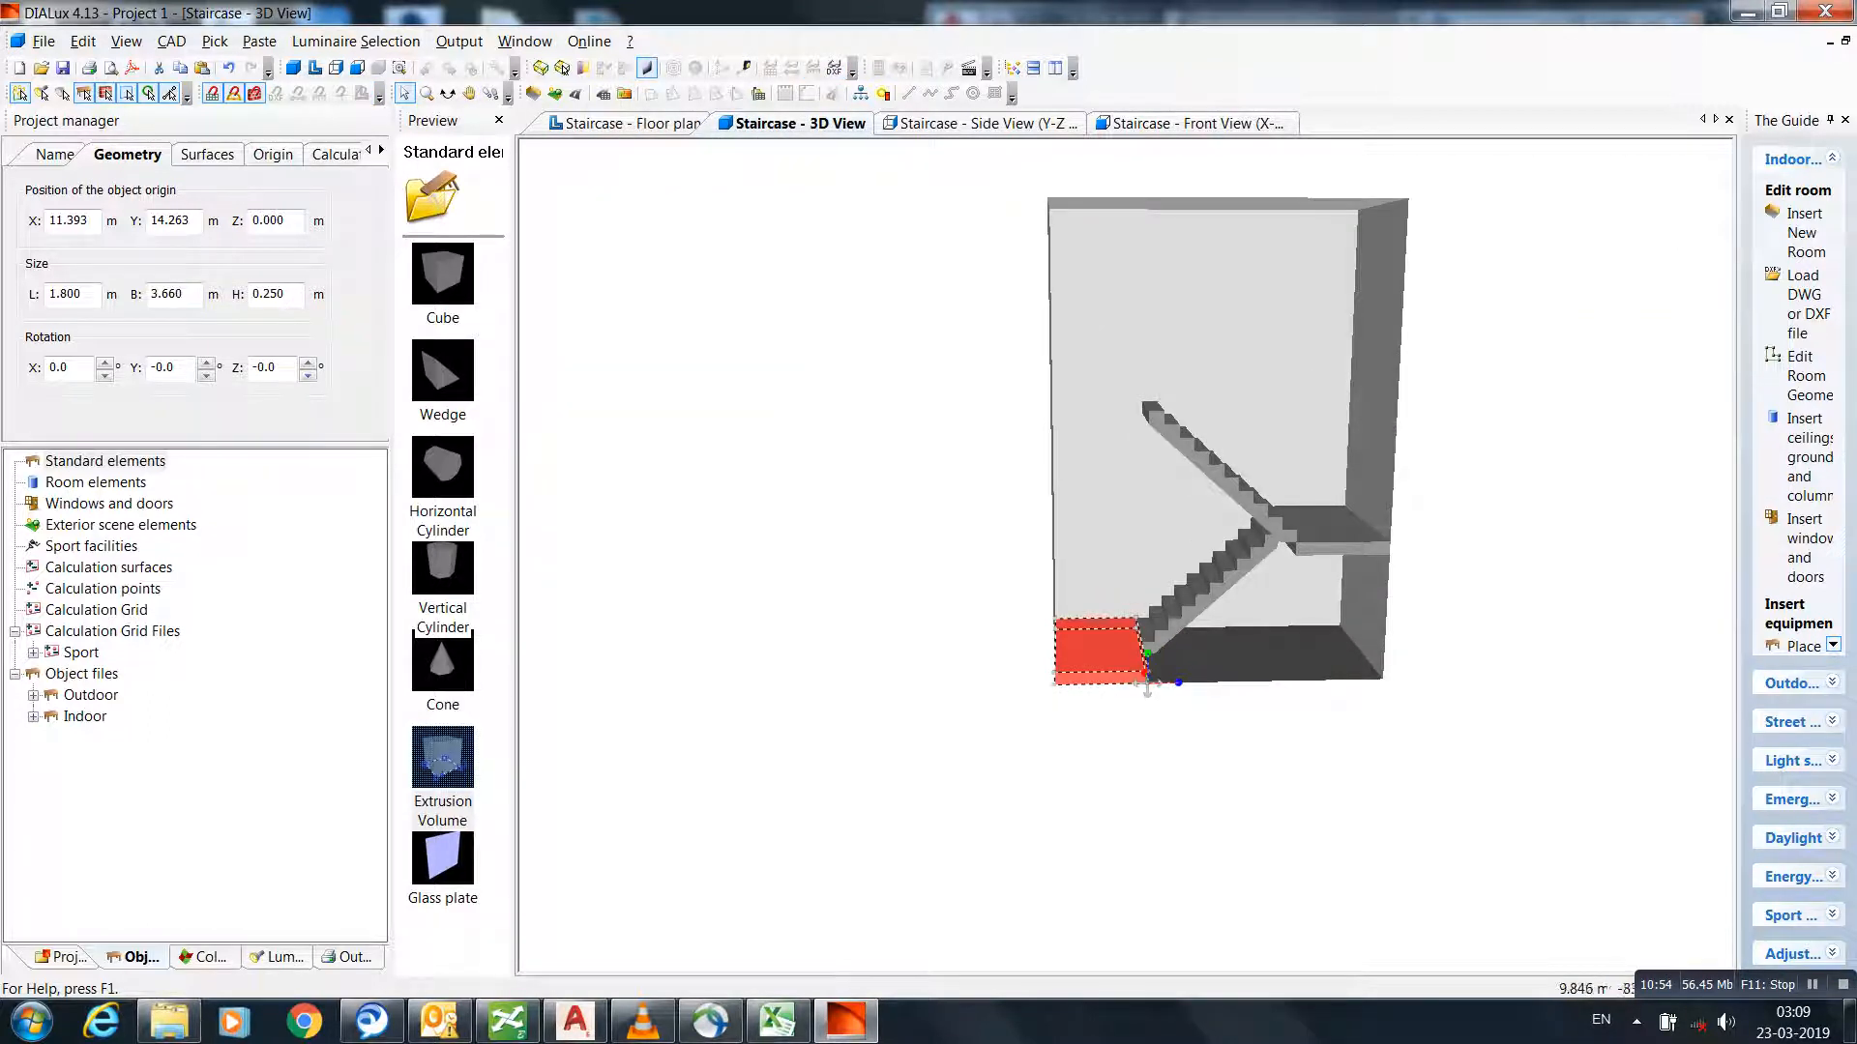
key(ctrl+Tab)
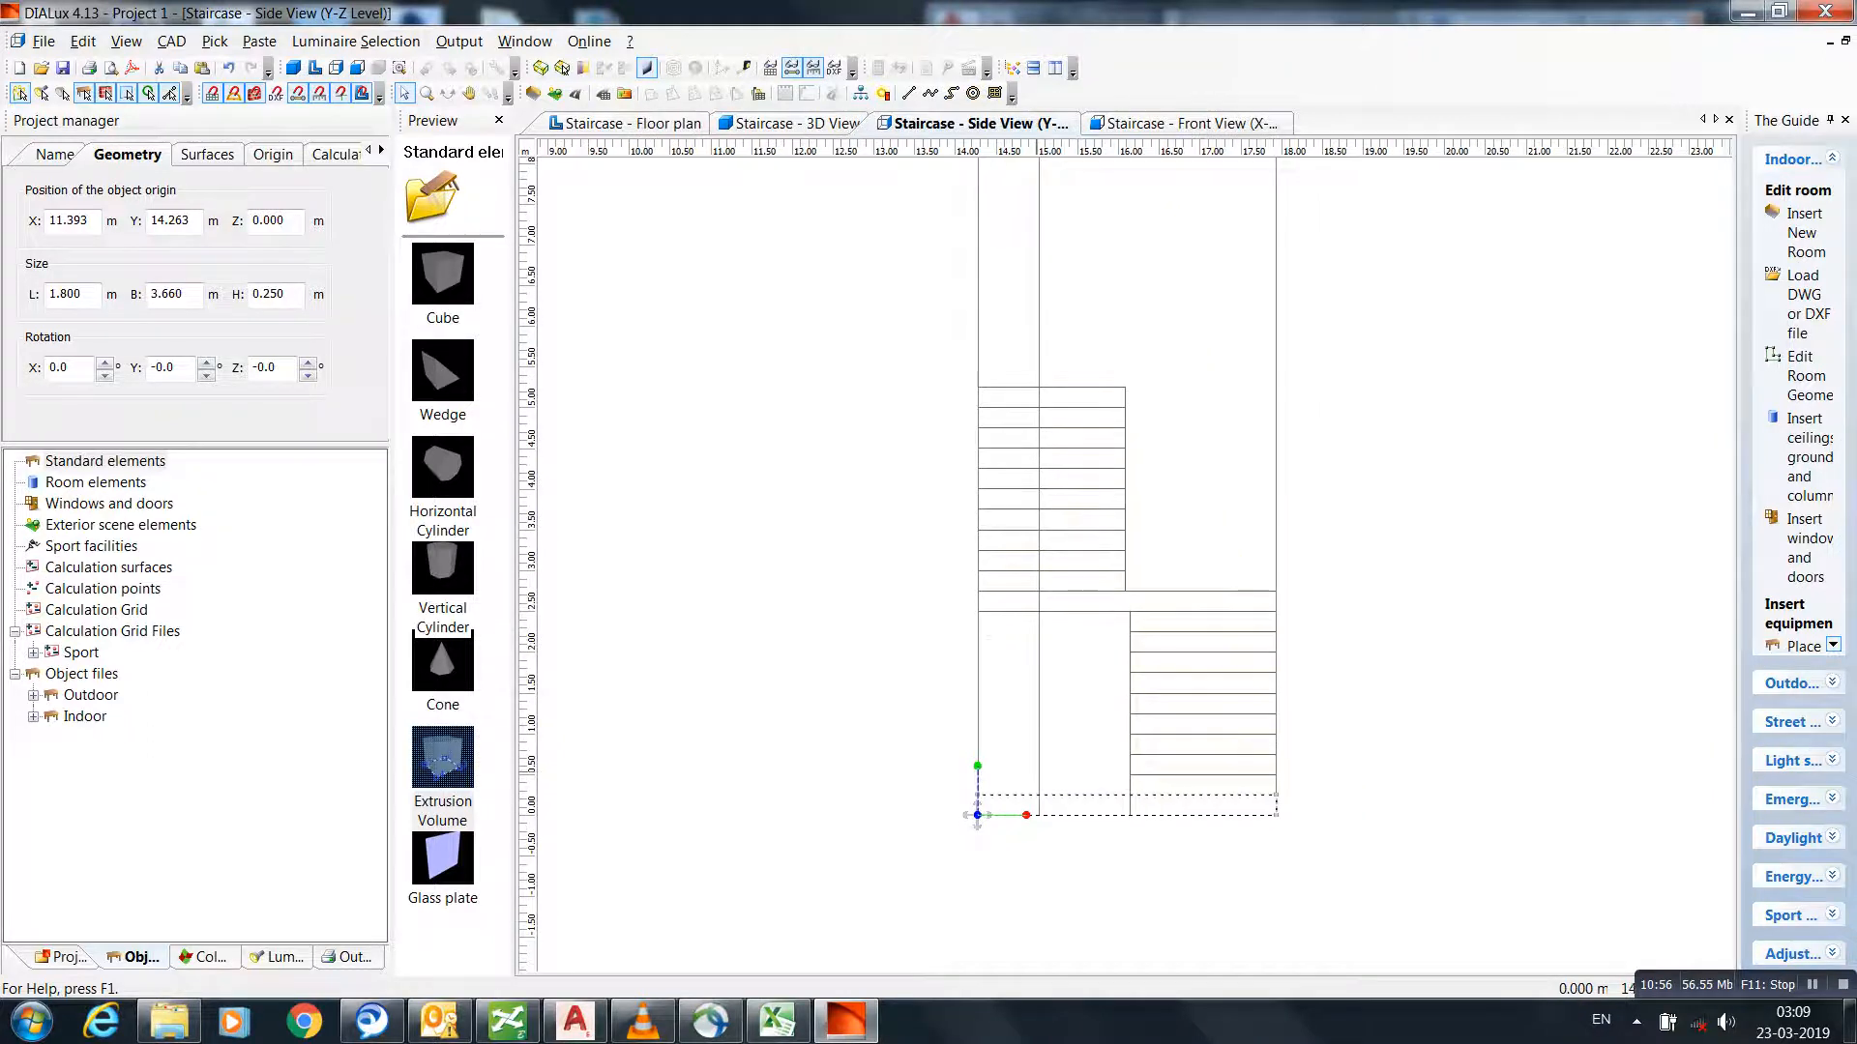
key(ctrl+Tab)
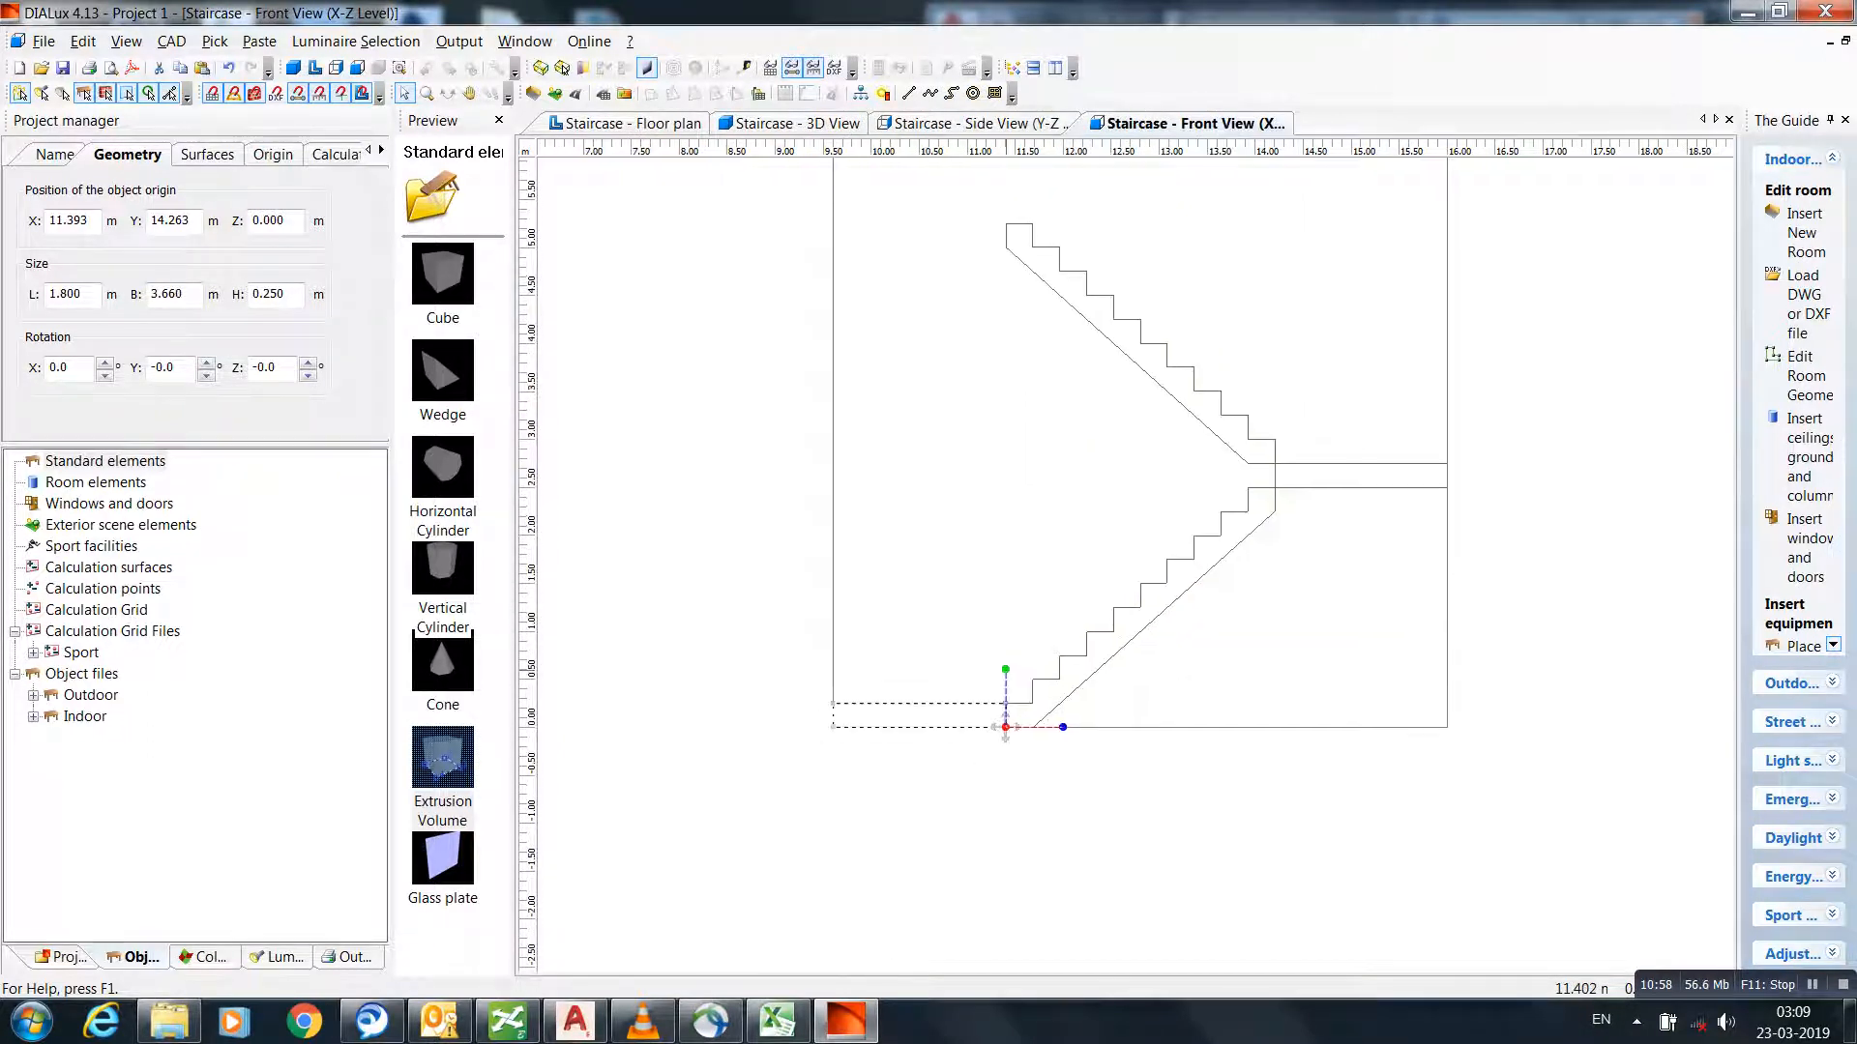
drag(1087, 824, 1086, 270)
scroll(1089, 252, up, 10)
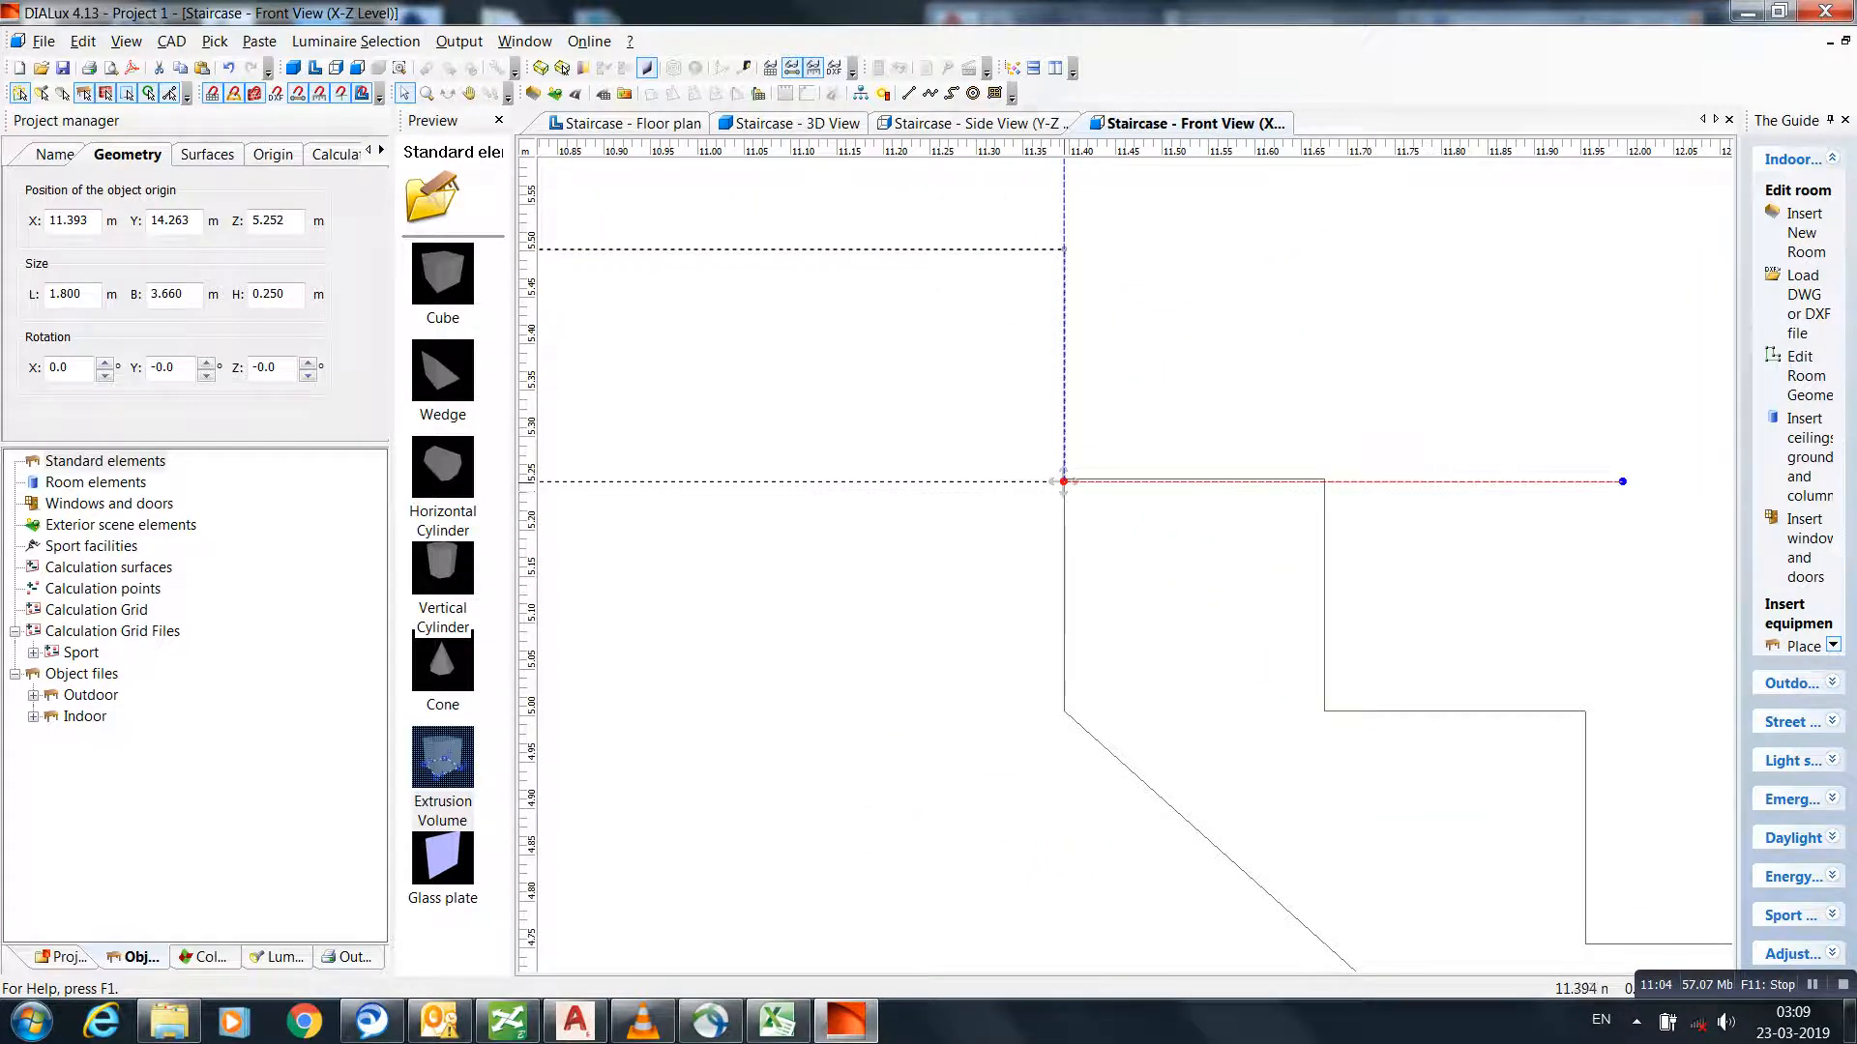
scroll(1061, 419, up, 4)
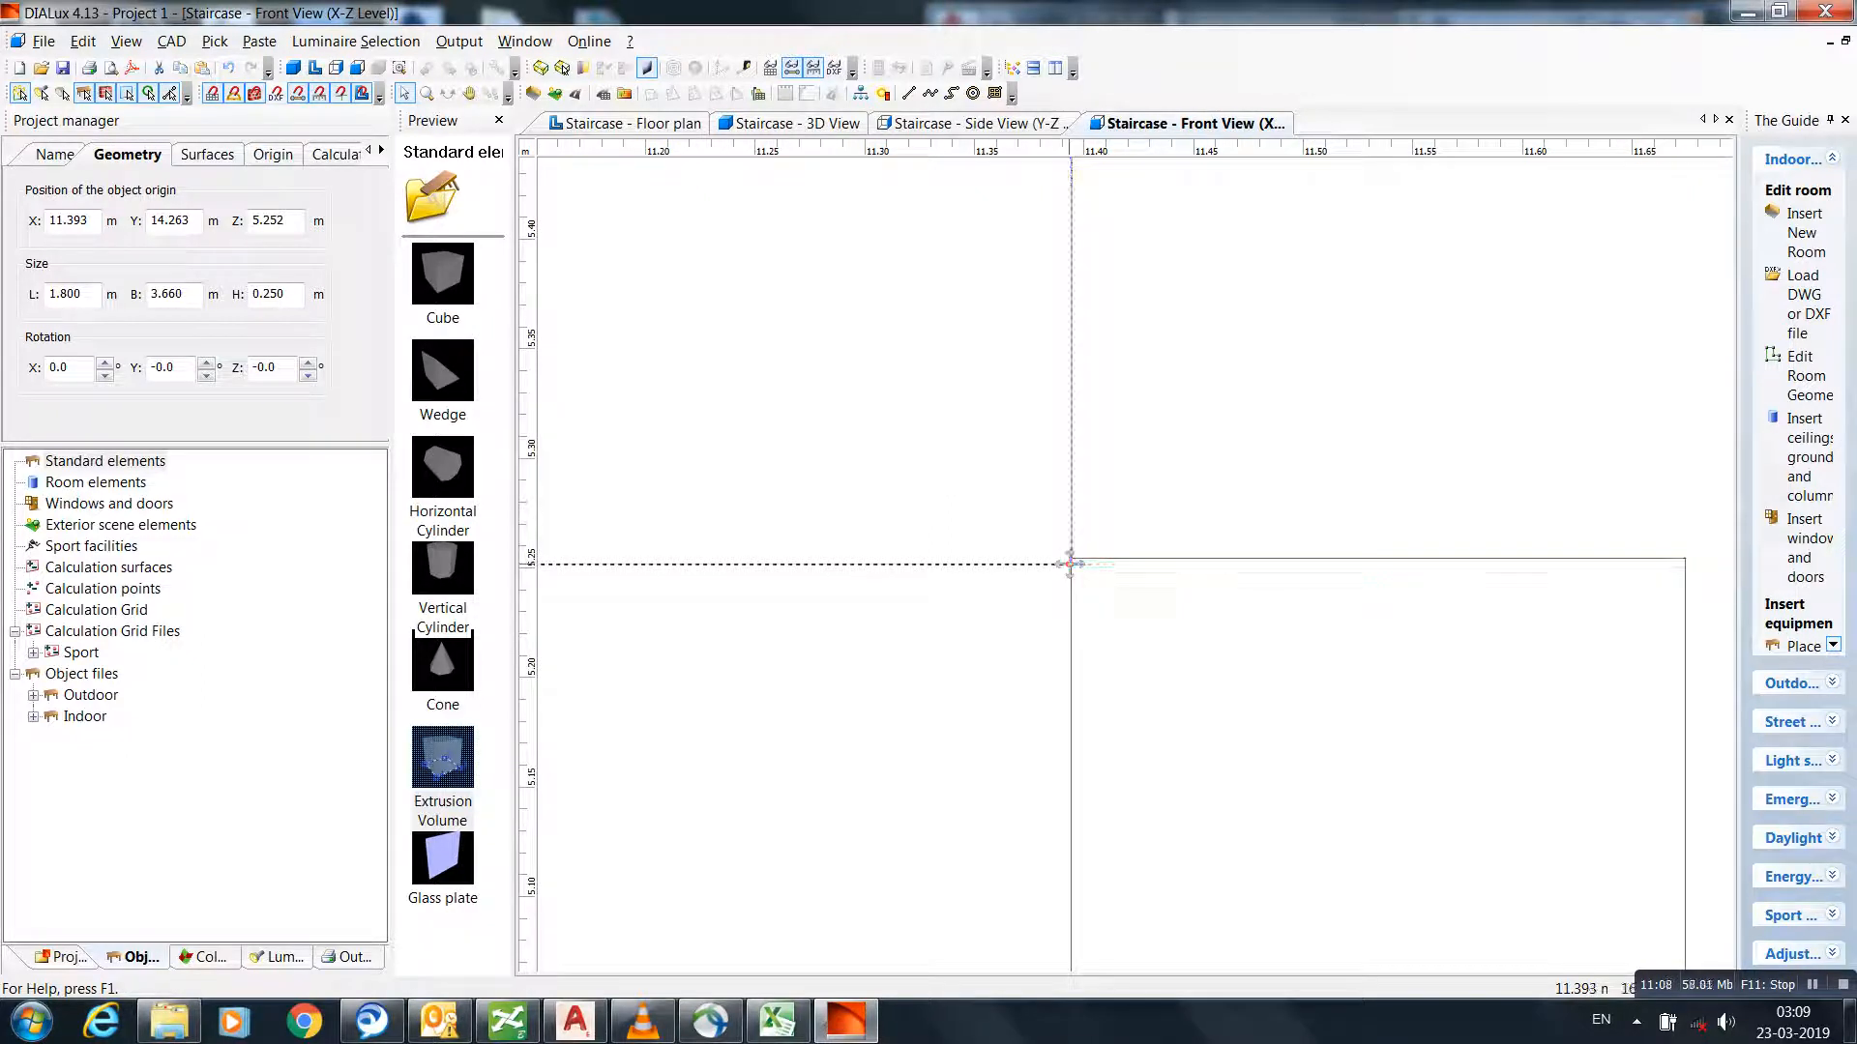
click(1070, 563)
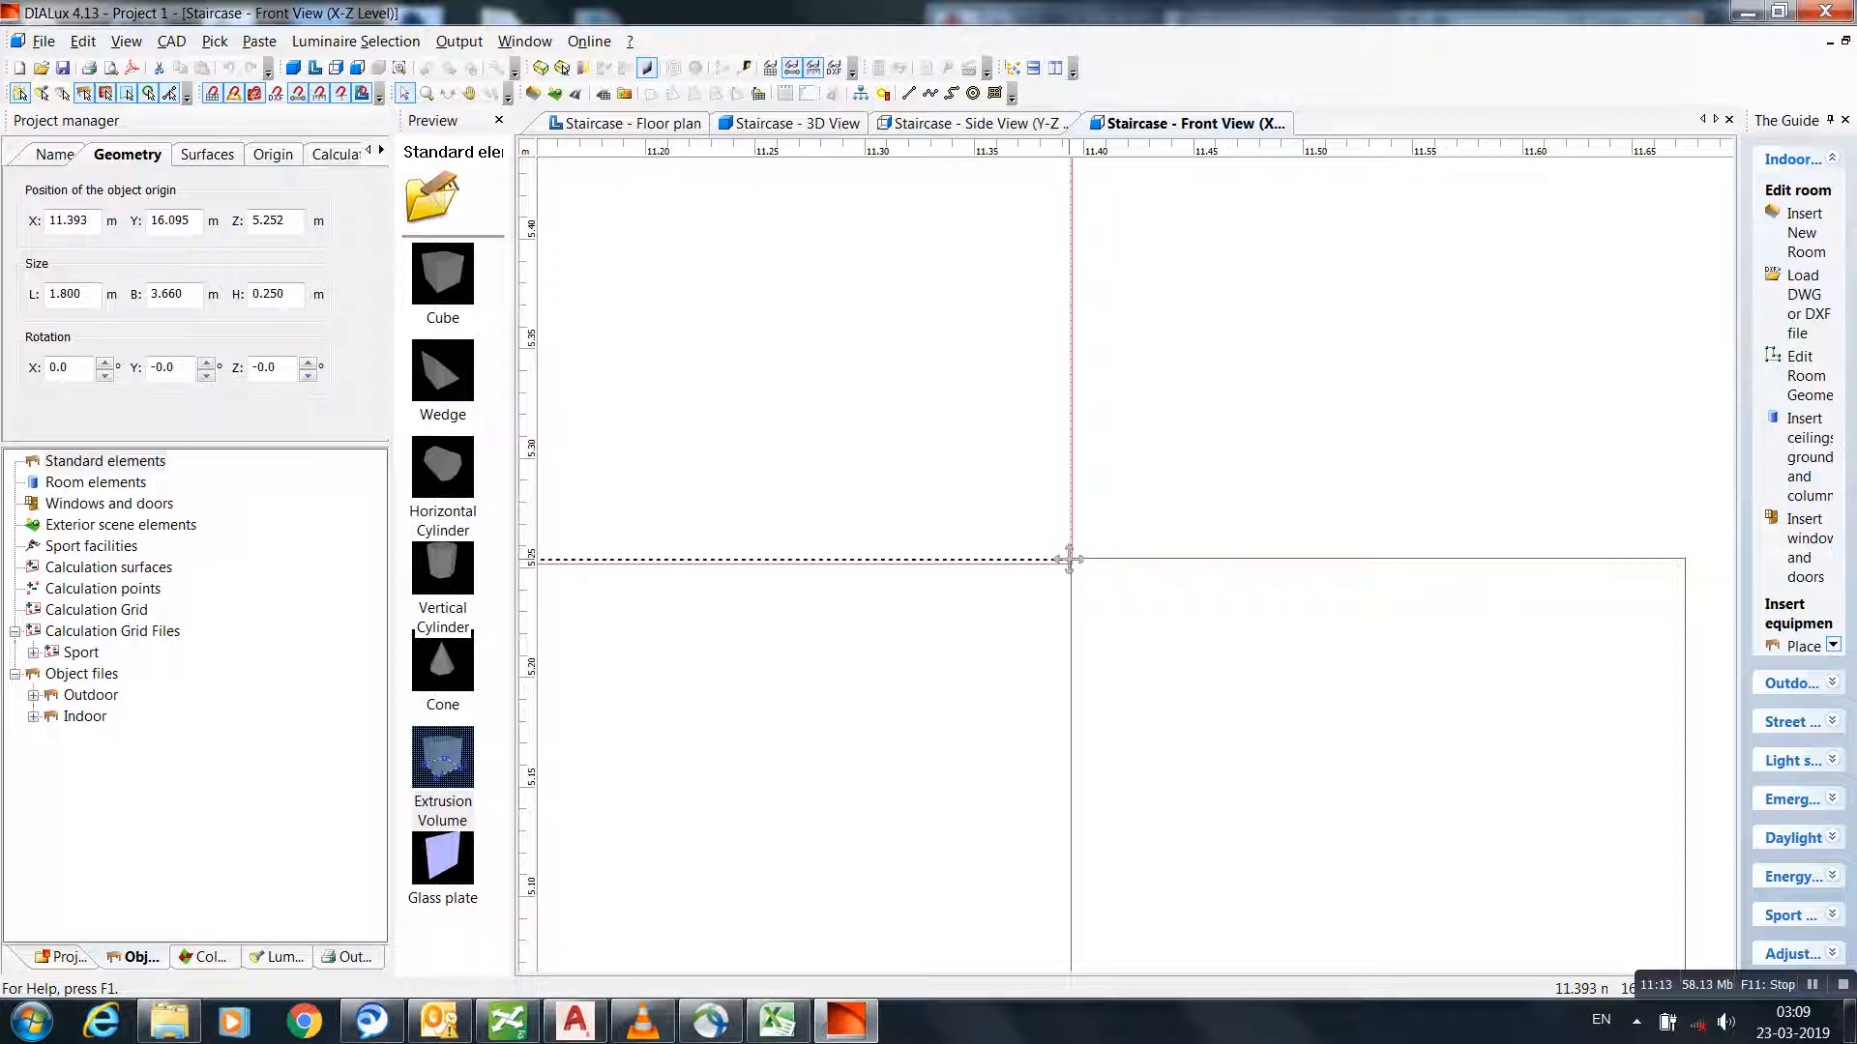
click(1069, 559)
- Slide the raised slab in the Y-Z side view back inside the stairwell to about Y 14.270 m
click(1006, 123)
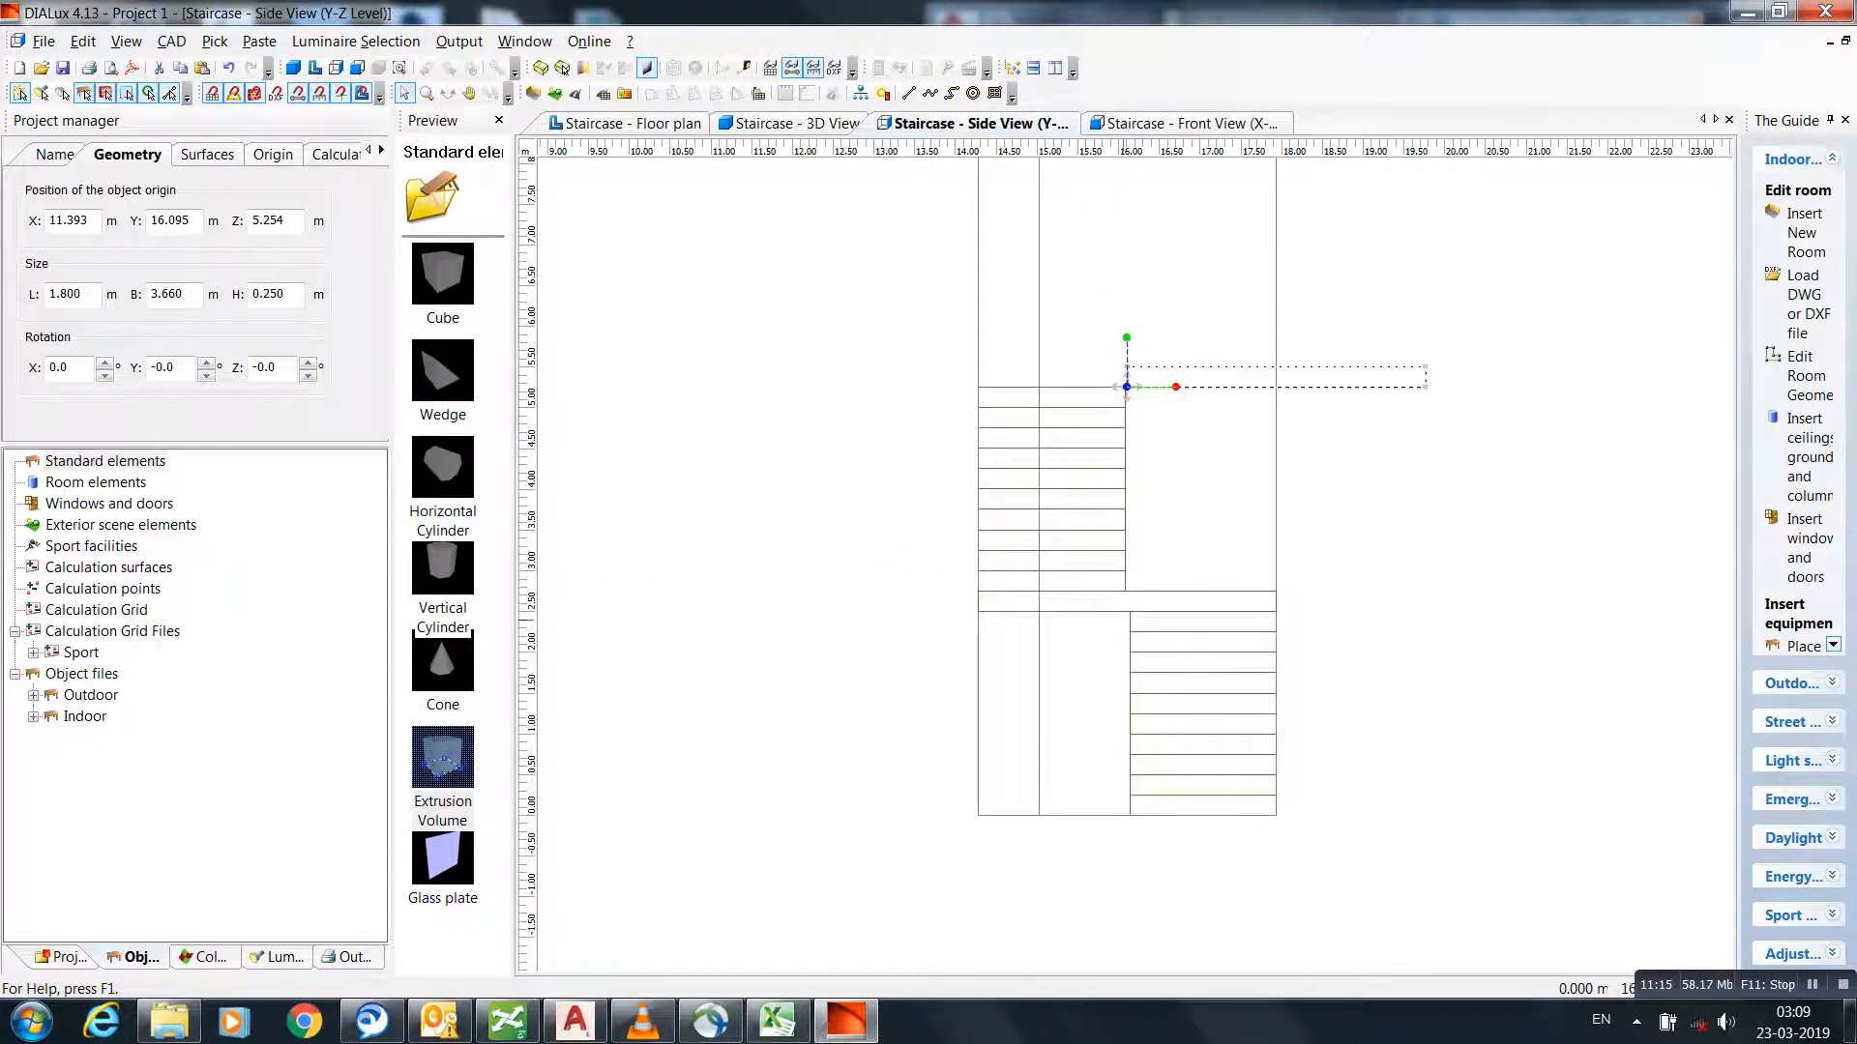
middle_drag(1163, 389, 1174, 582)
scroll(1174, 582, up, 2)
drag(1119, 581, 900, 580)
- Align the slab's origin with the upper flight's top corner in the side view at Y 14.264 m and Z 5.255 m
scroll(900, 580, up, 4)
middle_drag(546, 602, 1132, 587)
scroll(1131, 590, up, 3)
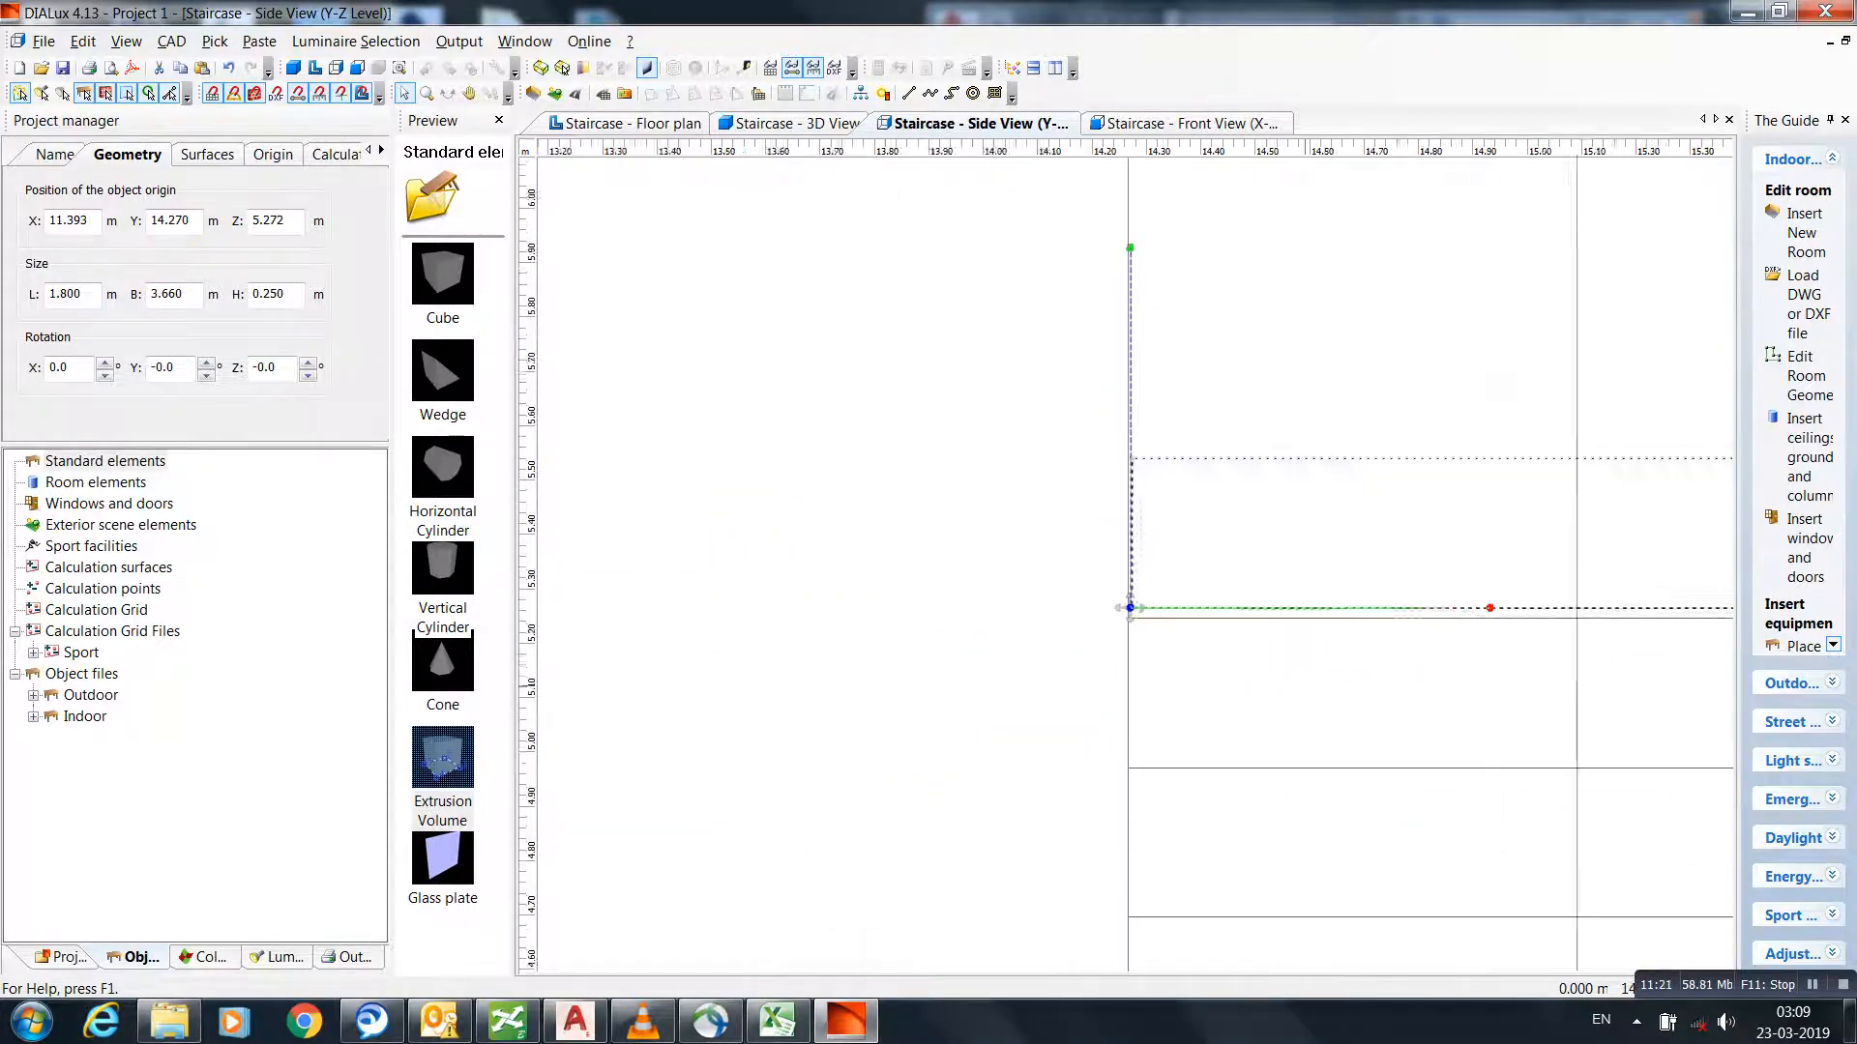
scroll(1129, 607, up, 4)
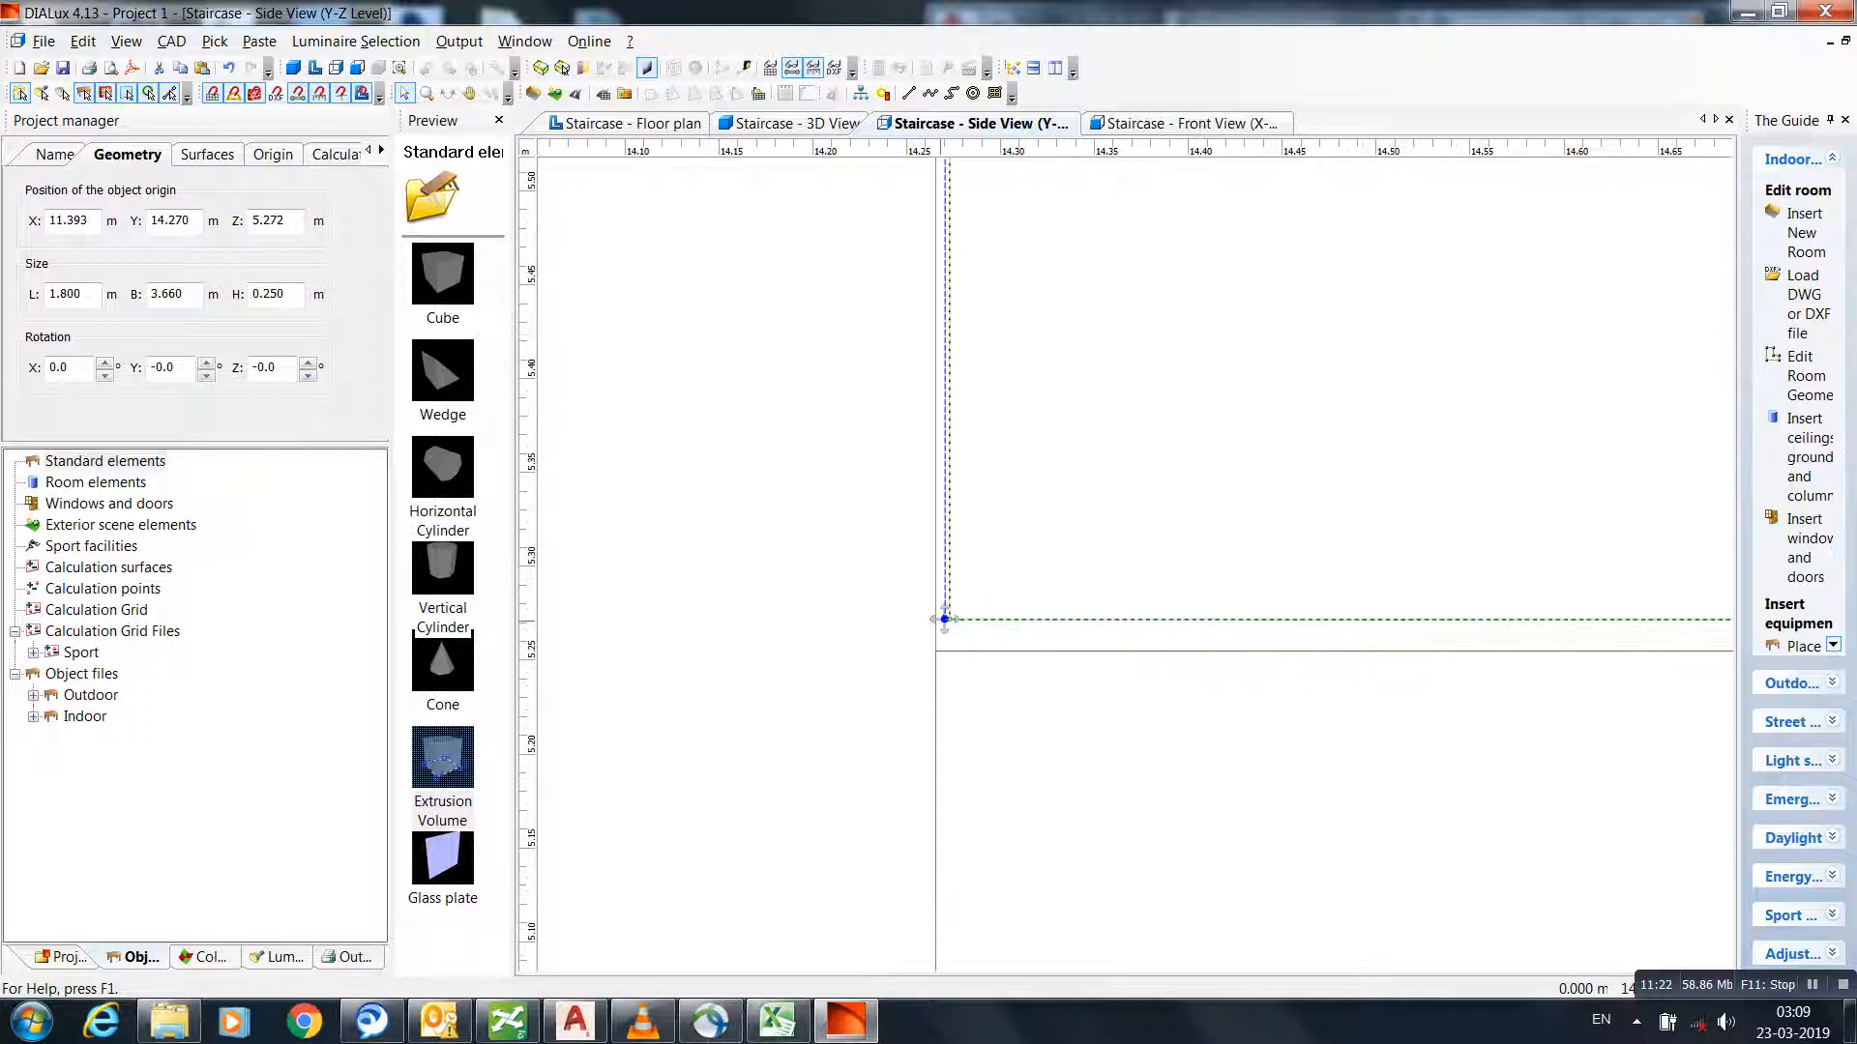
drag(945, 619, 934, 648)
scroll(937, 648, up, 2)
scroll(1066, 600, up, 3)
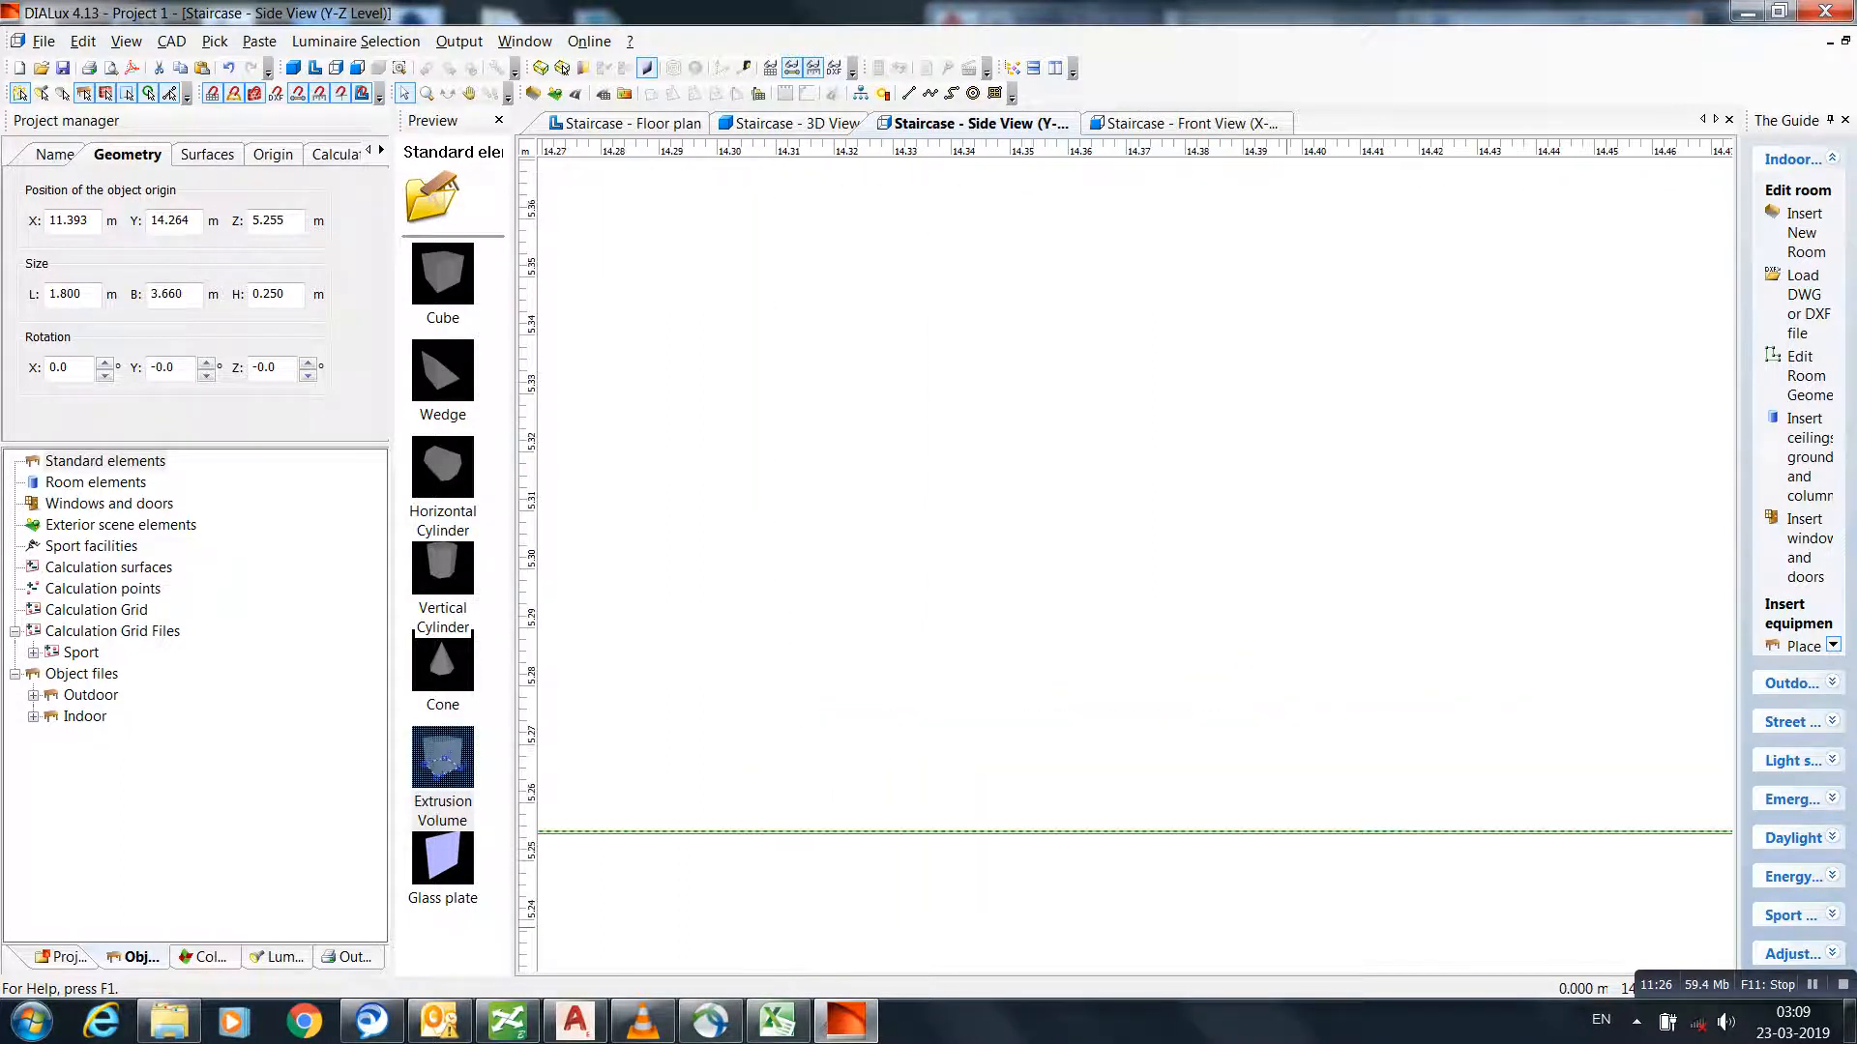
scroll(1066, 600, down, 1)
middle_drag(735, 715, 1381, 502)
scroll(1125, 556, down, 5)
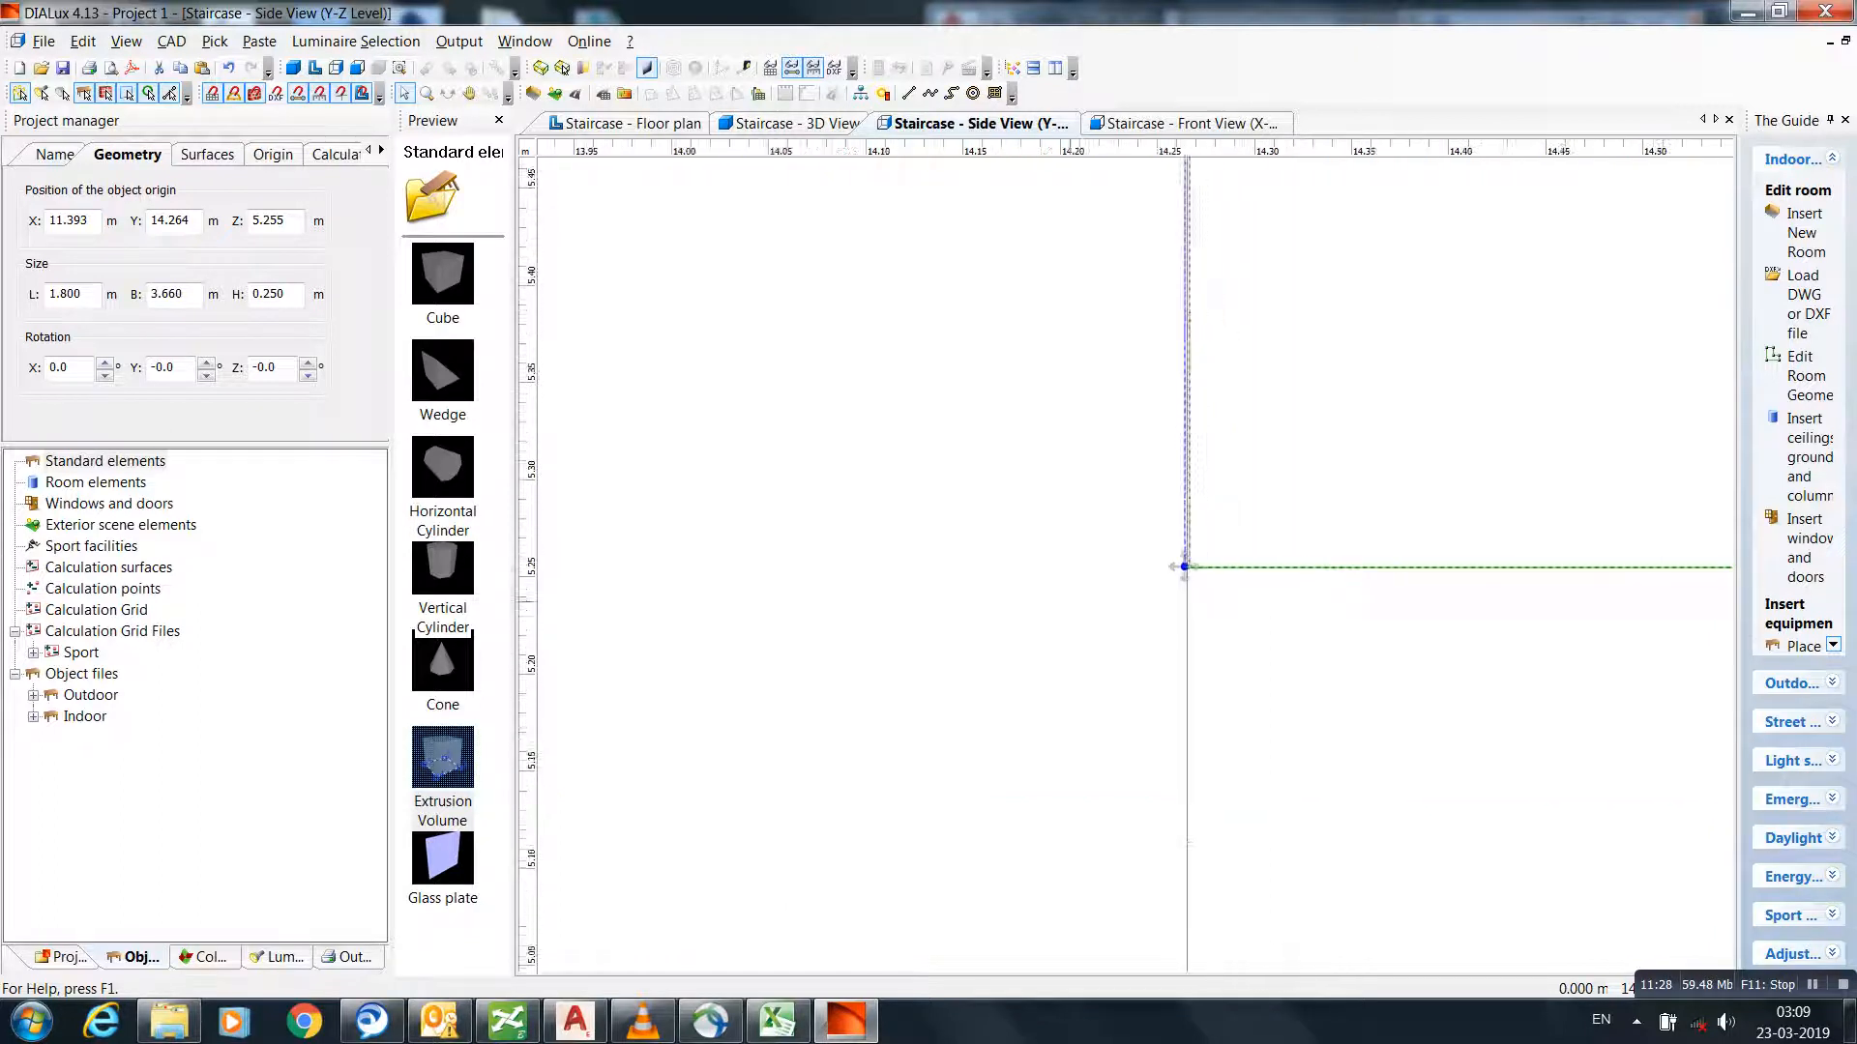
- Examine the two flights and both landings in 3D from several angles, and show them in the floor plan
click(797, 124)
scroll(1141, 454, down, 3)
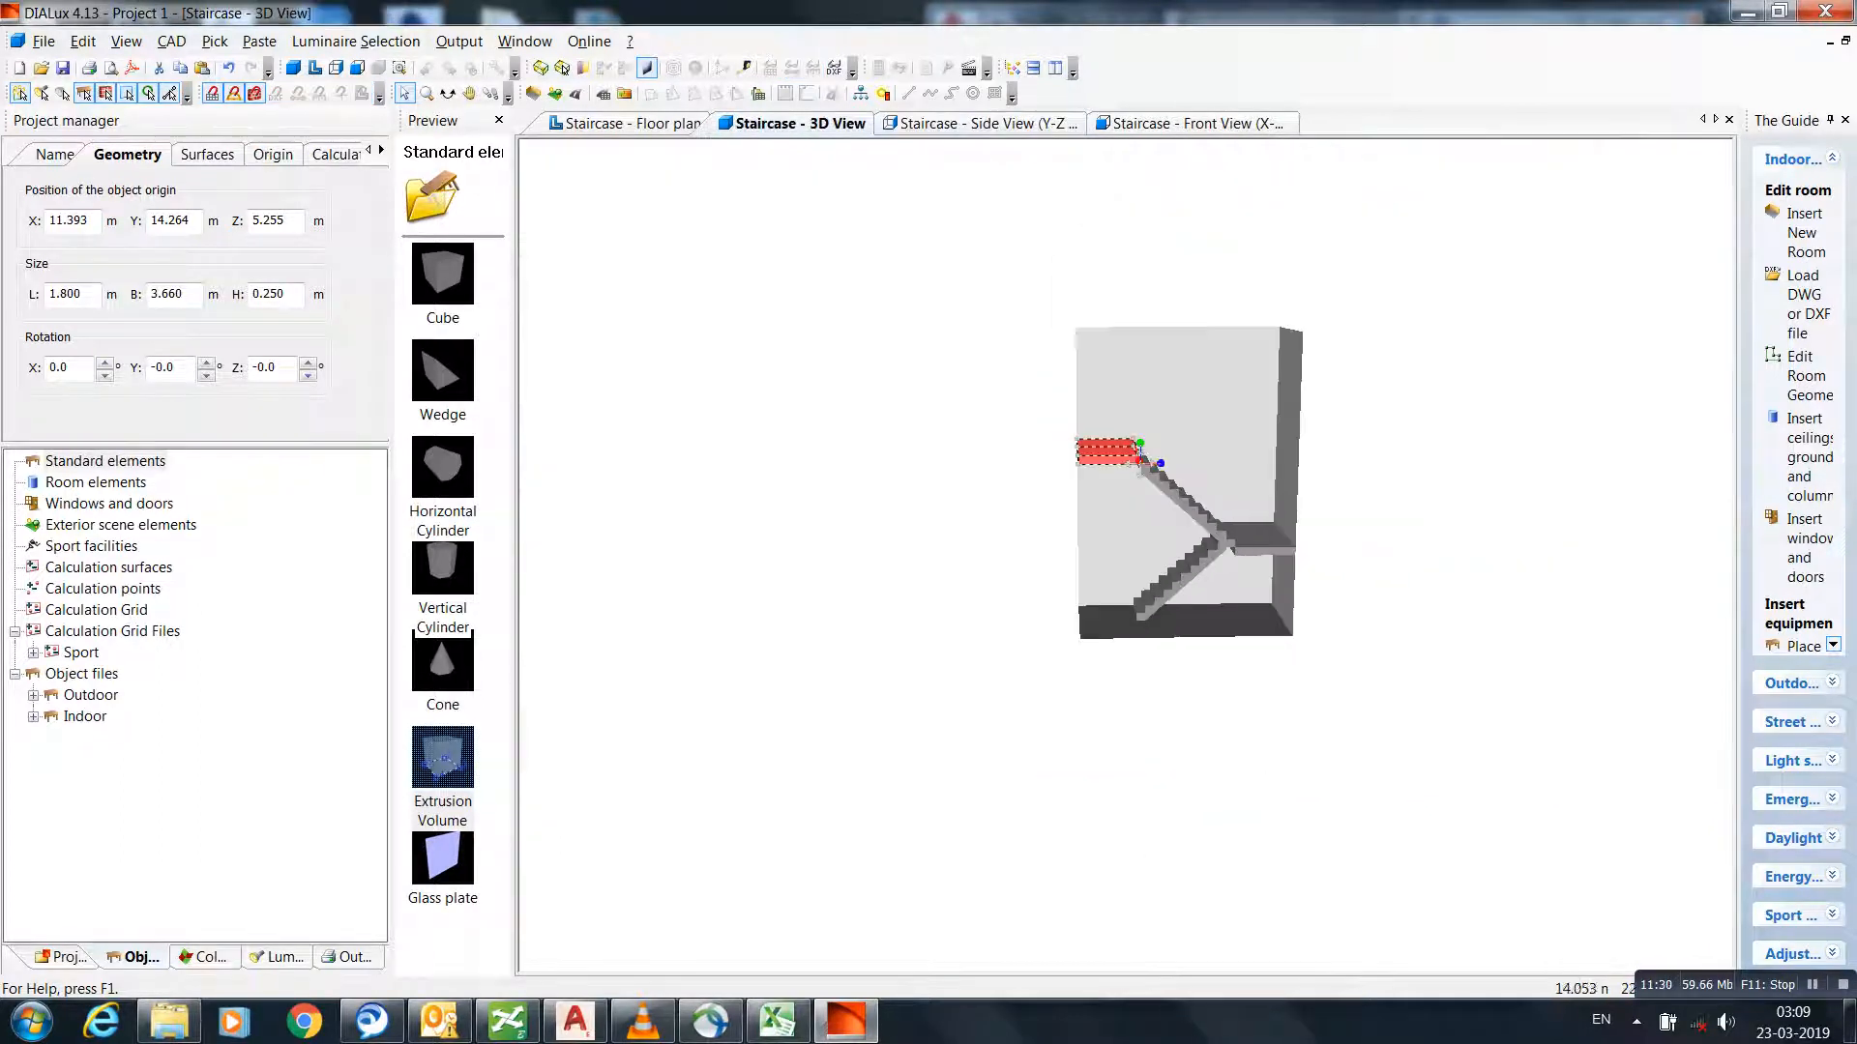
click(447, 94)
drag(745, 542, 856, 512)
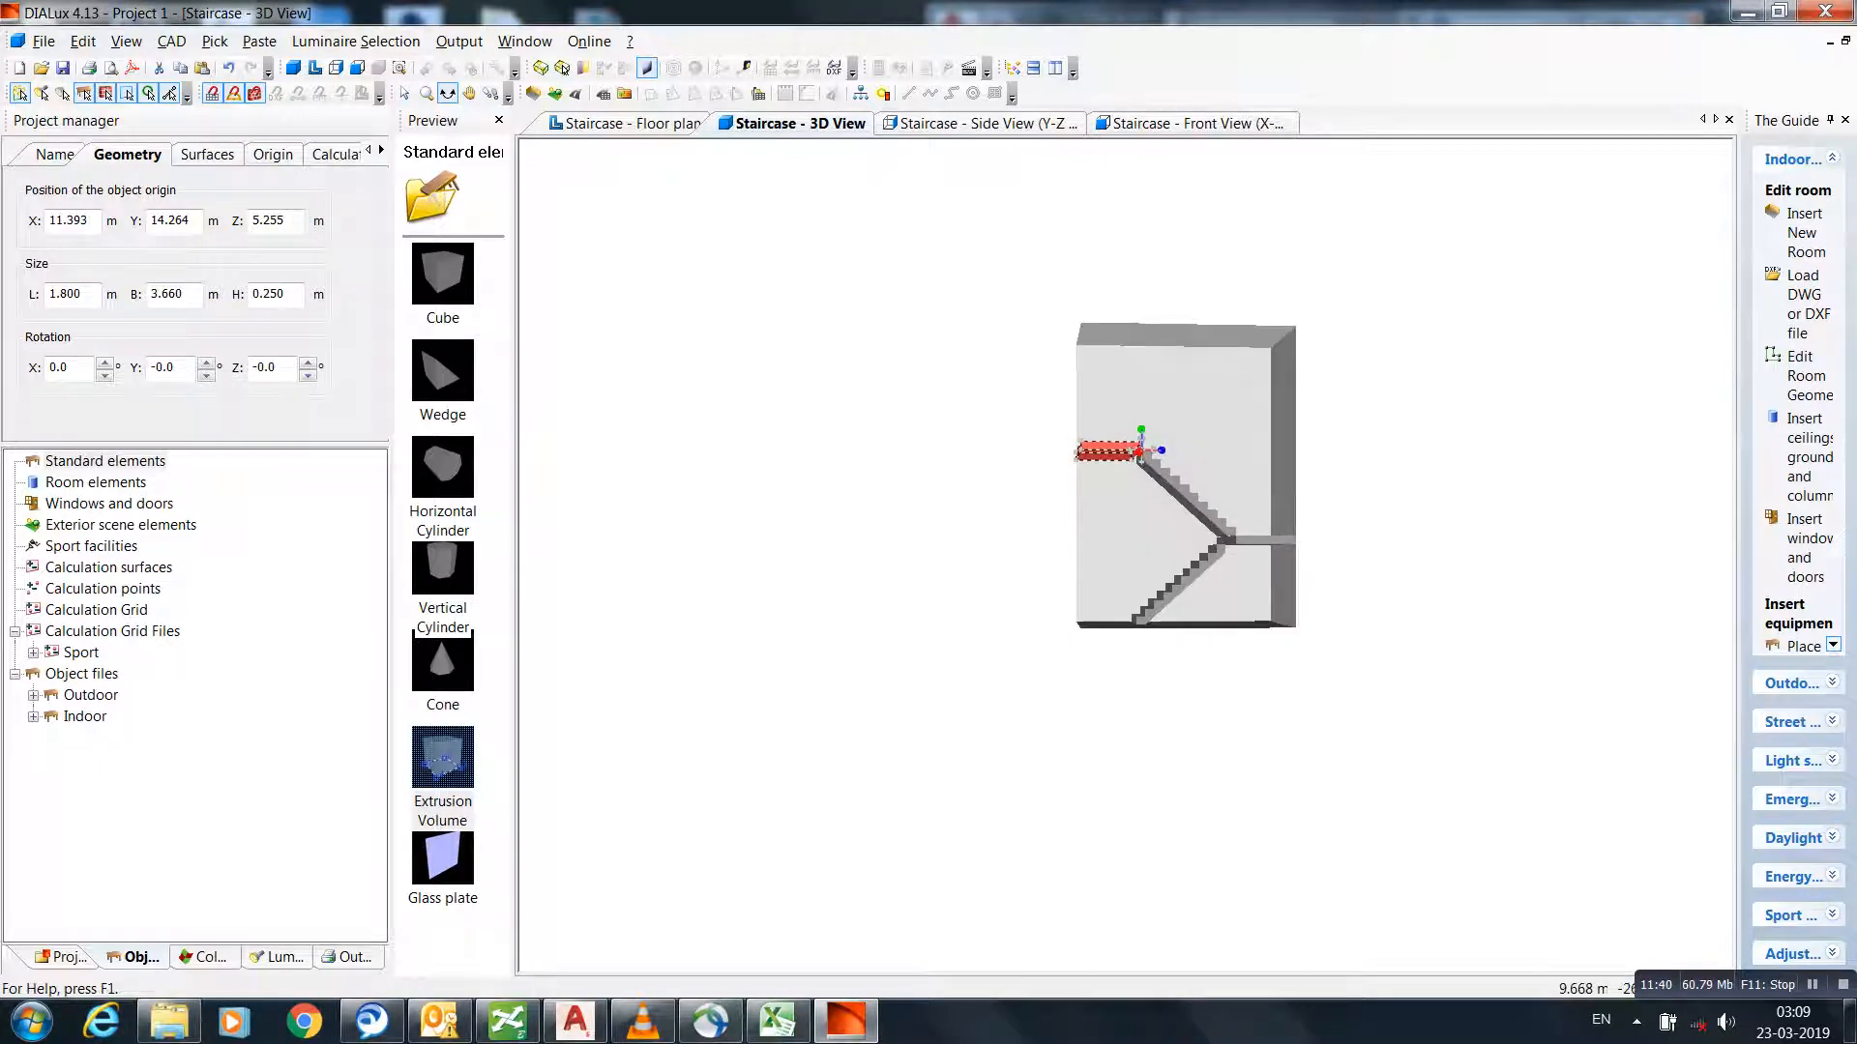
click(405, 94)
click(1146, 507)
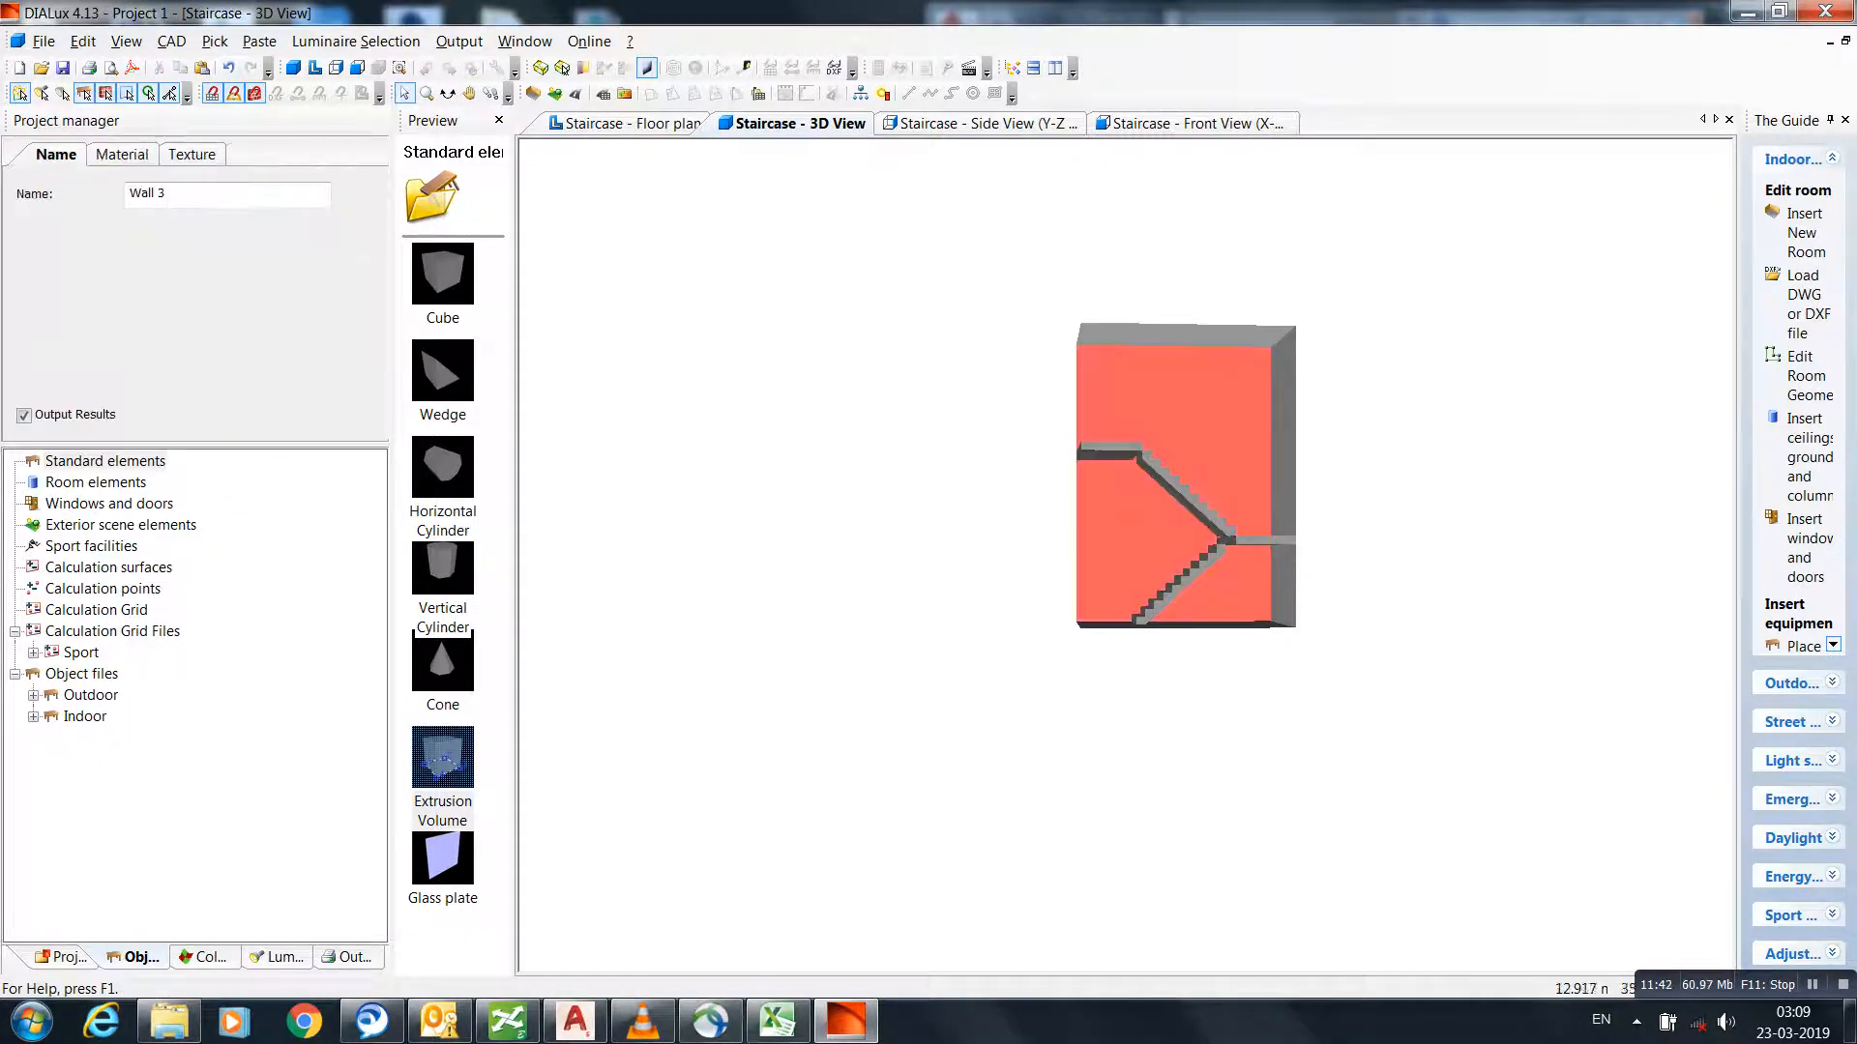
click(447, 93)
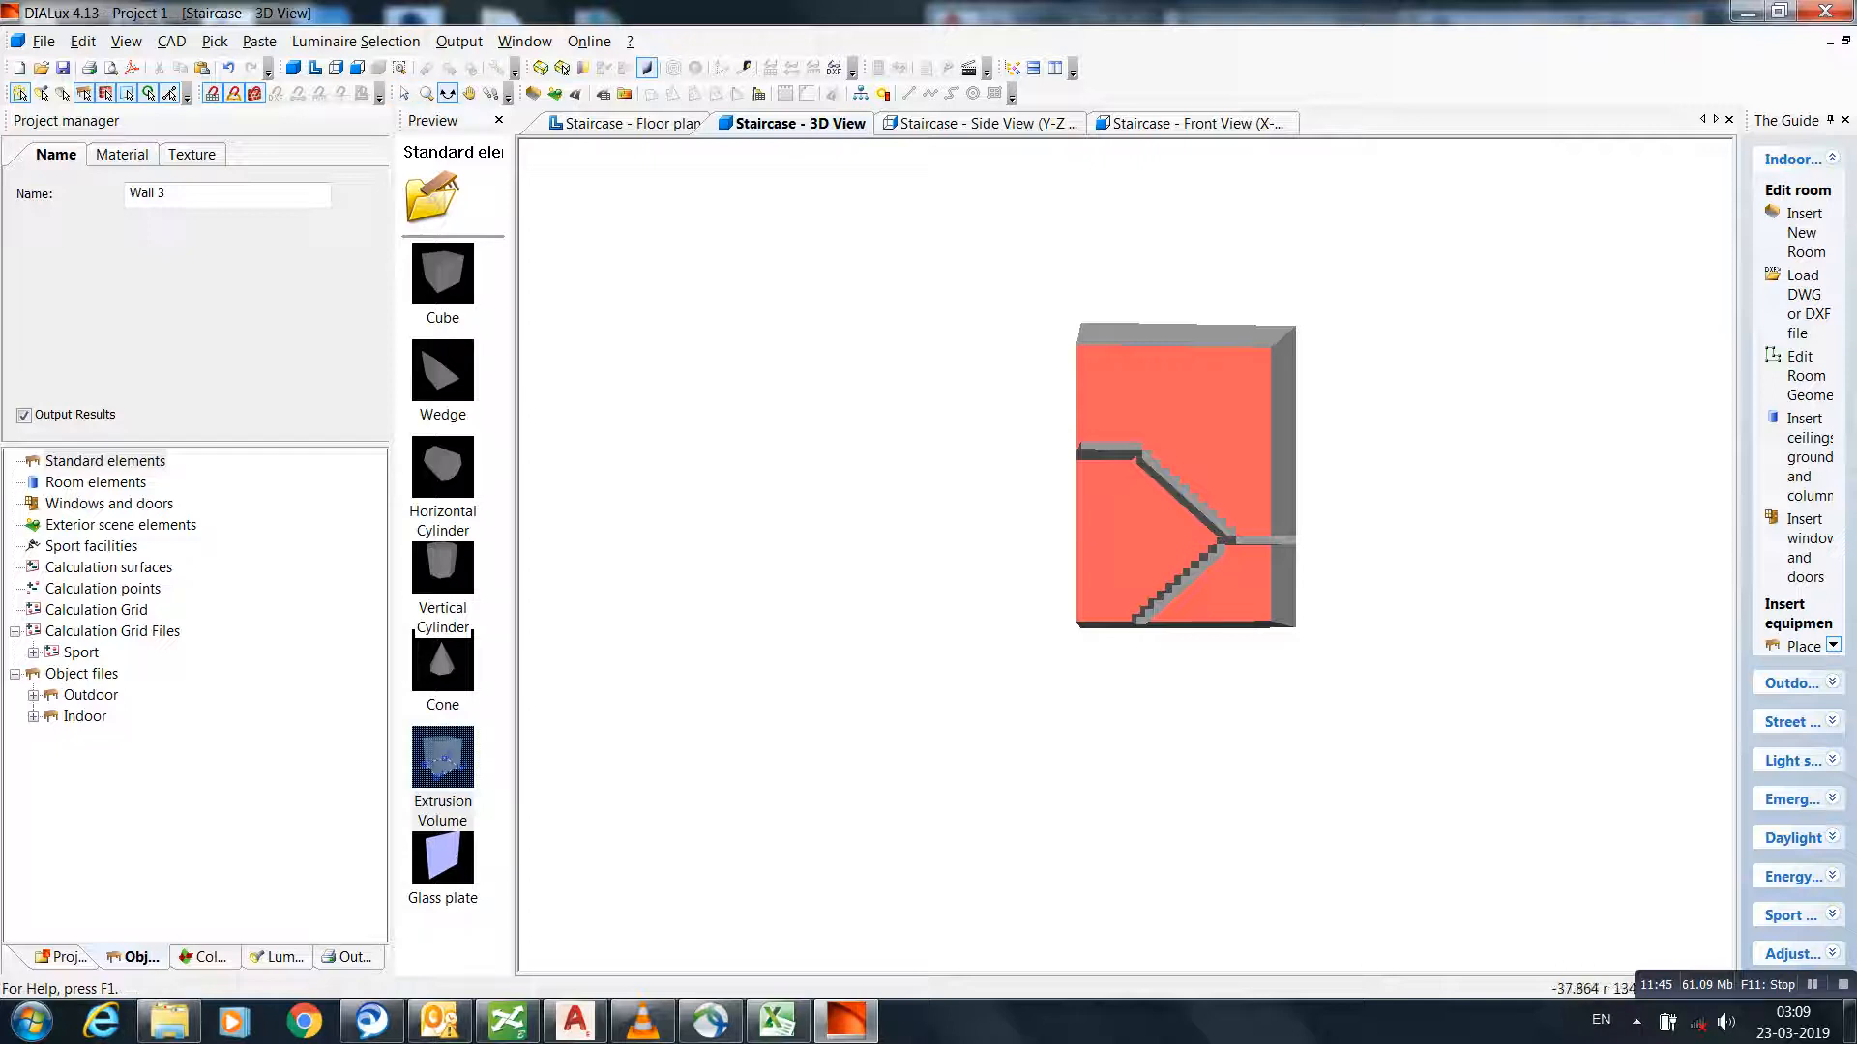
mouse_move(928, 503)
mouse_down()
mouse_move(822, 560)
mouse_move(919, 538)
mouse_up()
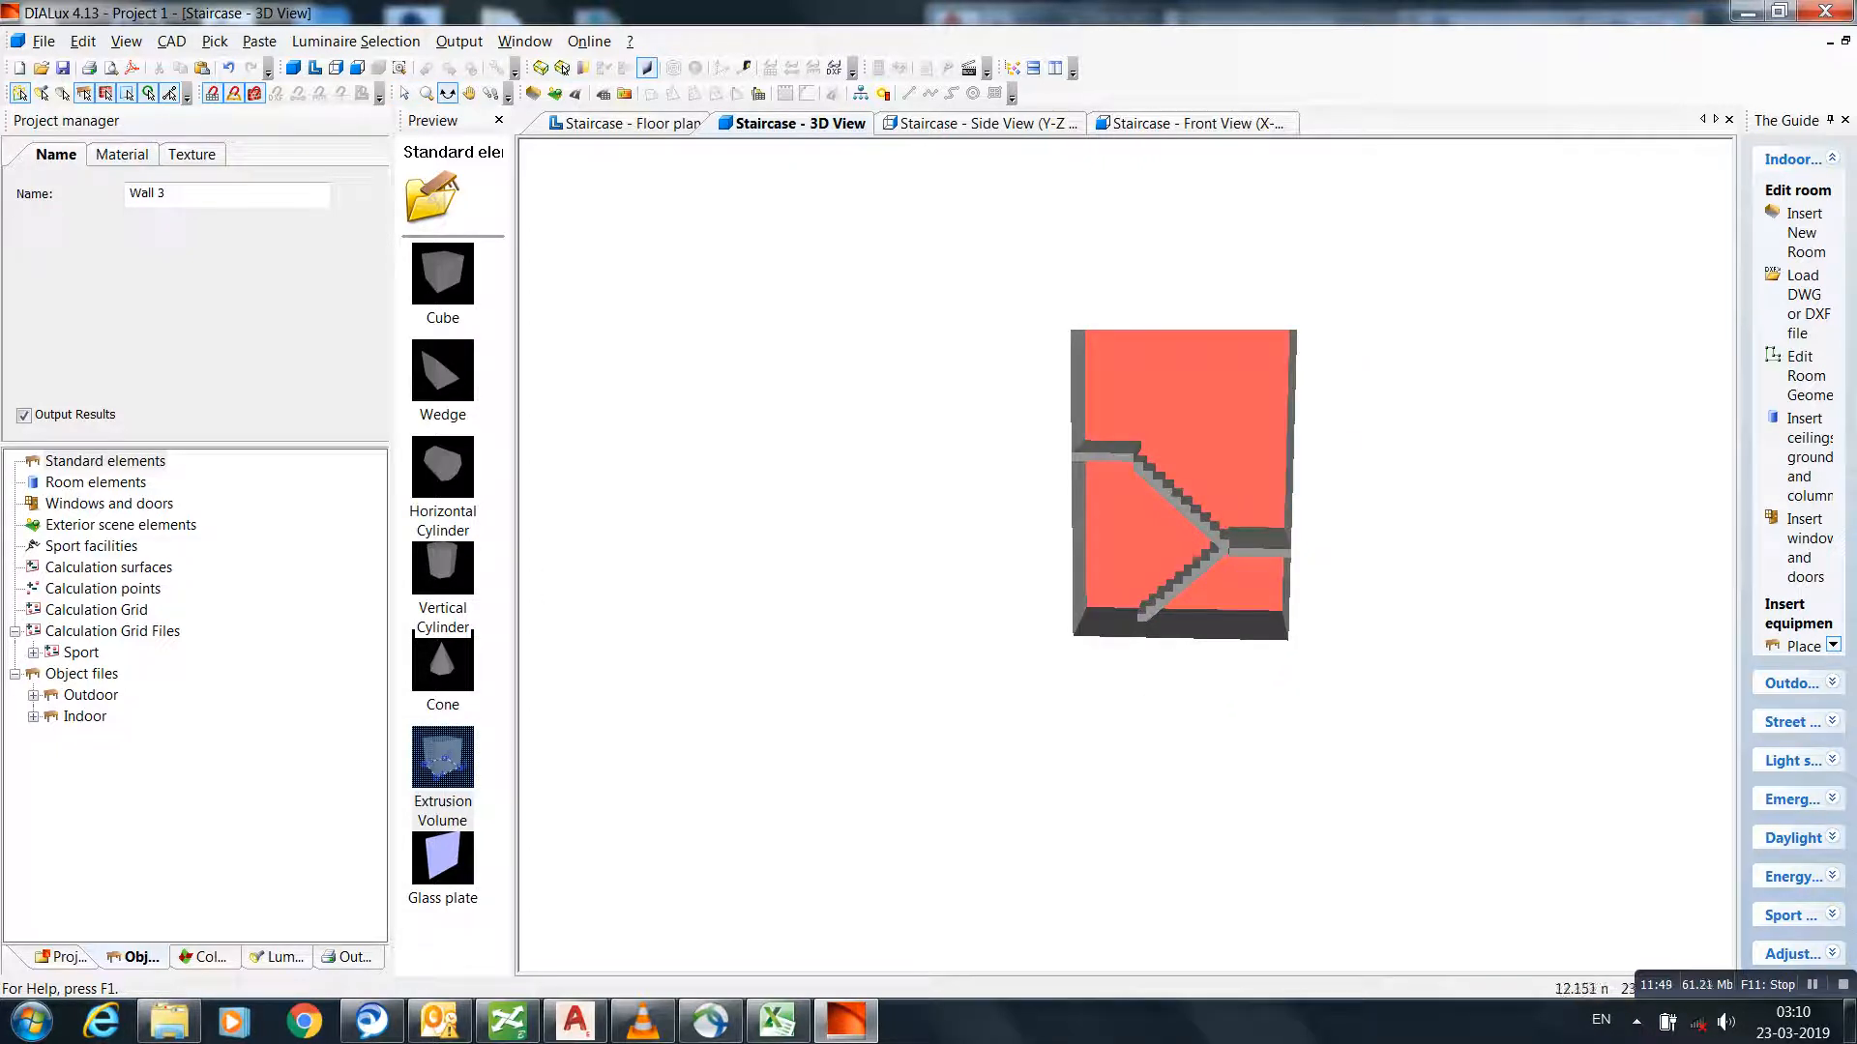
click(633, 124)
scroll(1182, 436, down, 7)
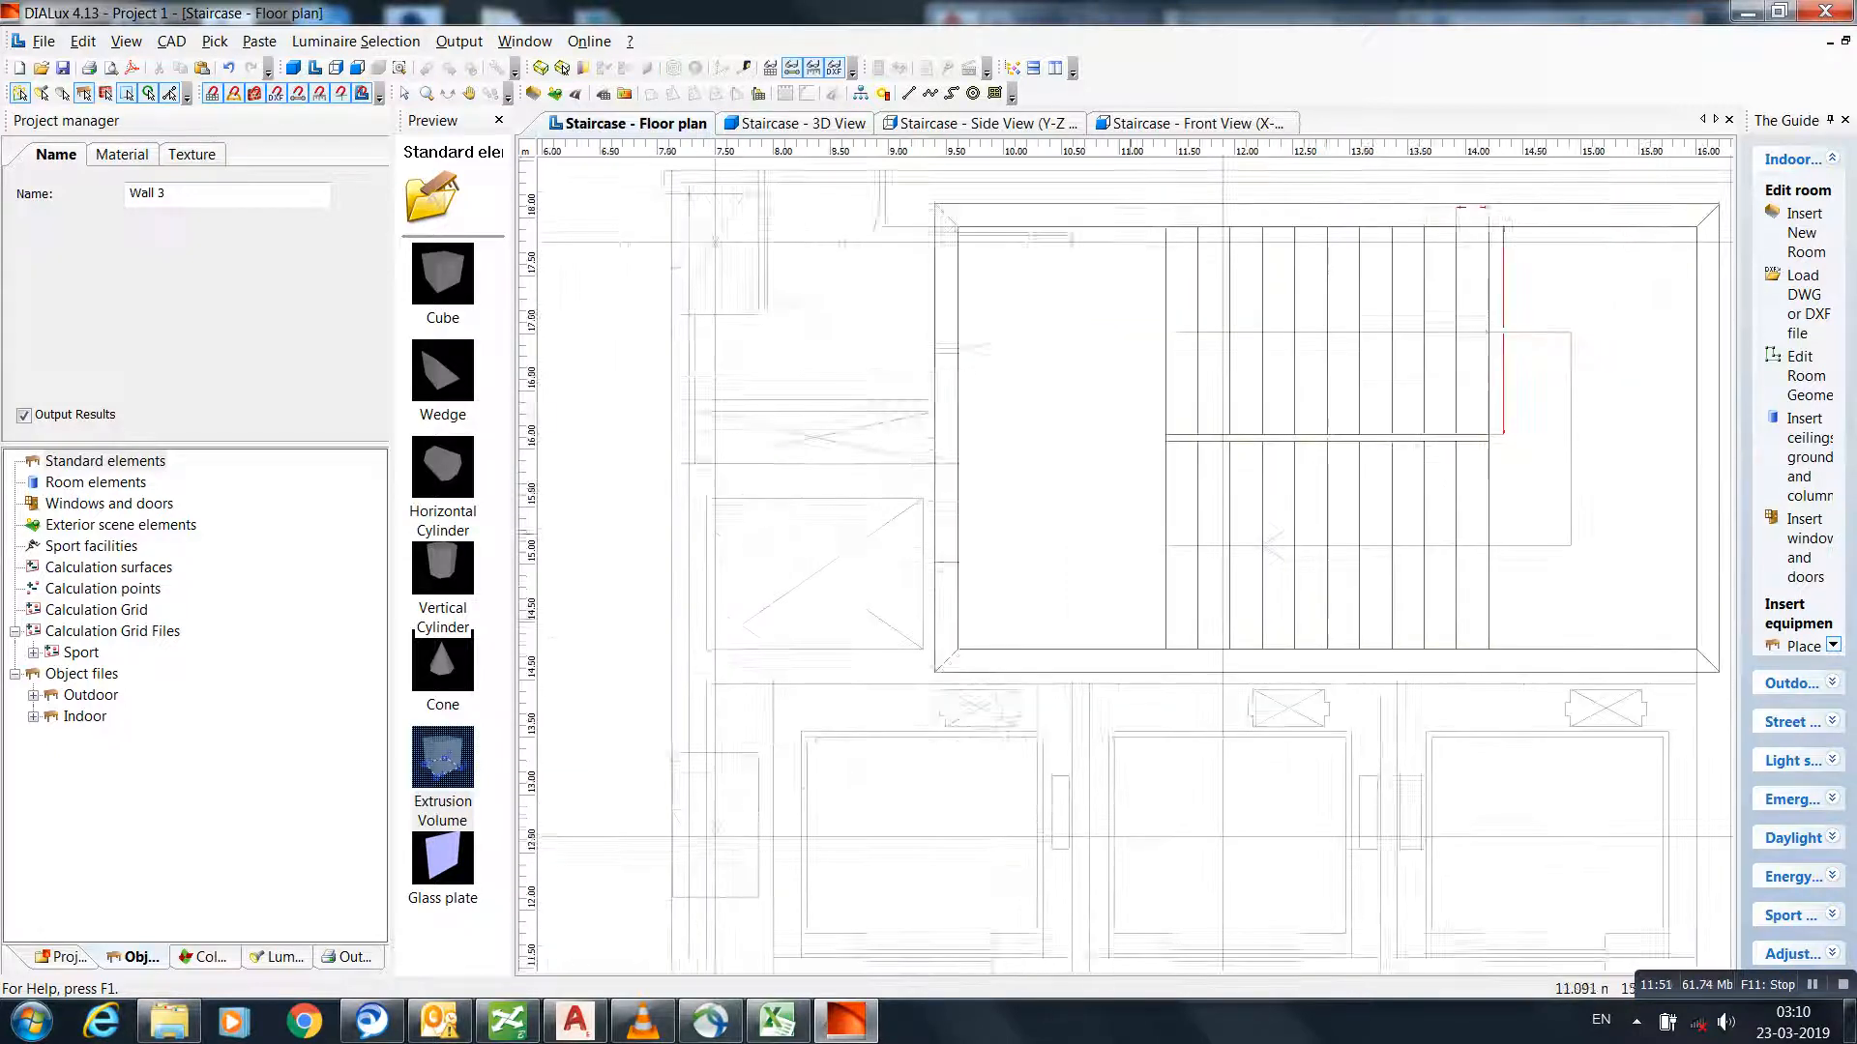
- Duplicate the lower flight in the floor plan and place the copy exactly over the original at X 11.394 m, Y 17.925 m
middle_drag(1182, 435, 1127, 498)
scroll(1127, 498, up, 1)
click(404, 94)
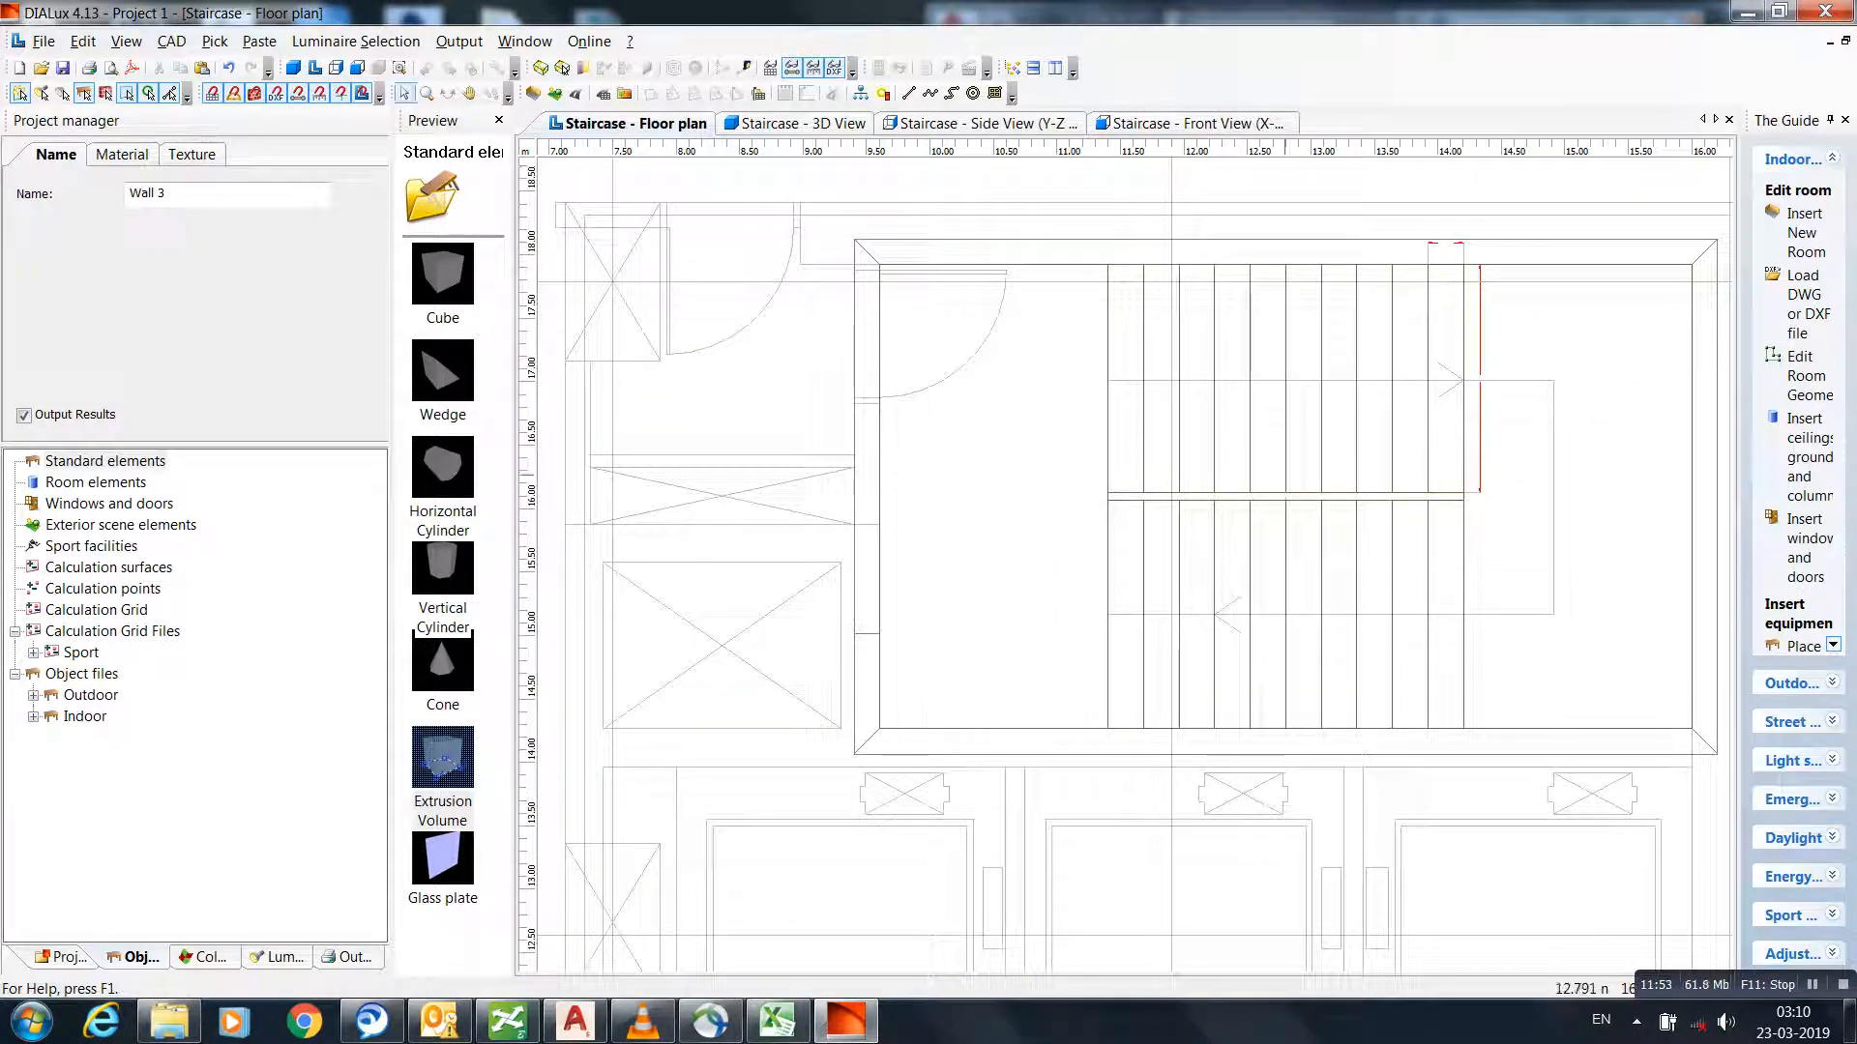
middle_drag(1298, 358, 1230, 455)
click(1039, 360)
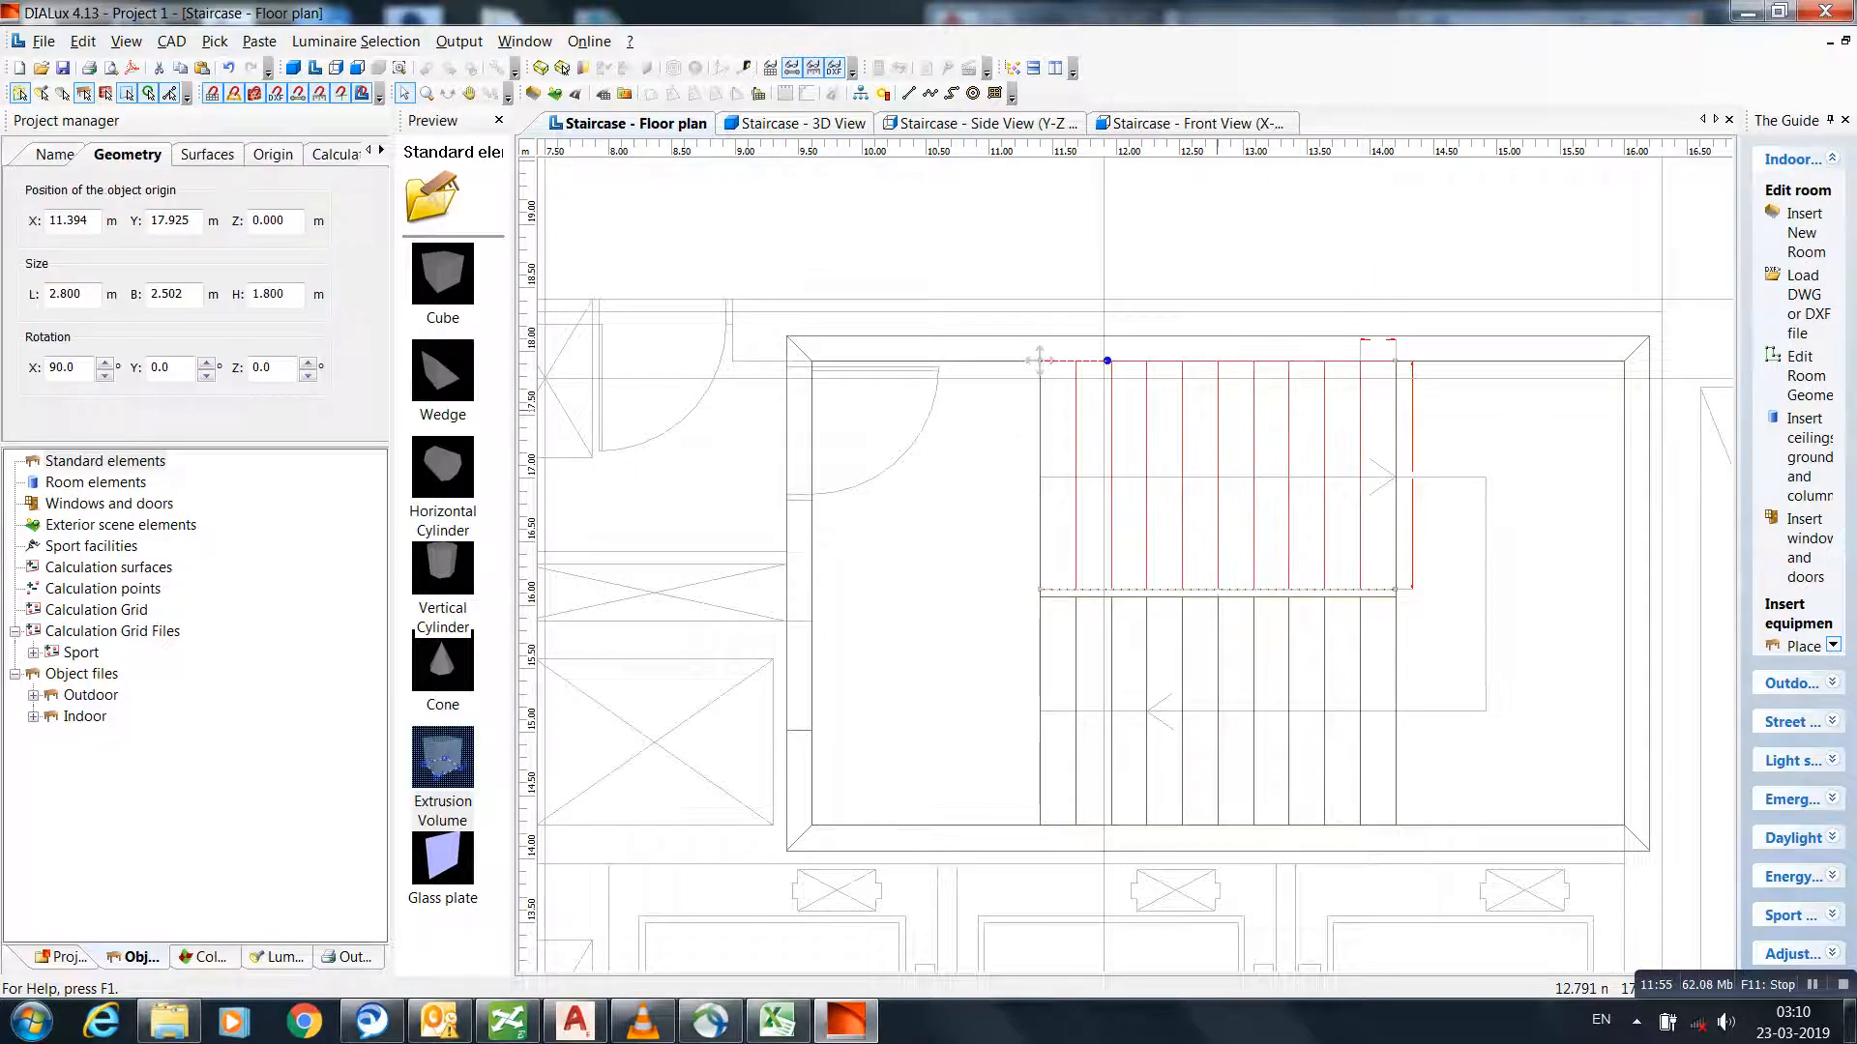
mouse_move(1039, 360)
mouse_down()
mouse_move(1167, 233)
mouse_move(1039, 360)
mouse_up()
- Duplicate the intermediate landing slab and move the copy exactly over the original at X 15.994 m, Y 14.265 m
click(1623, 825)
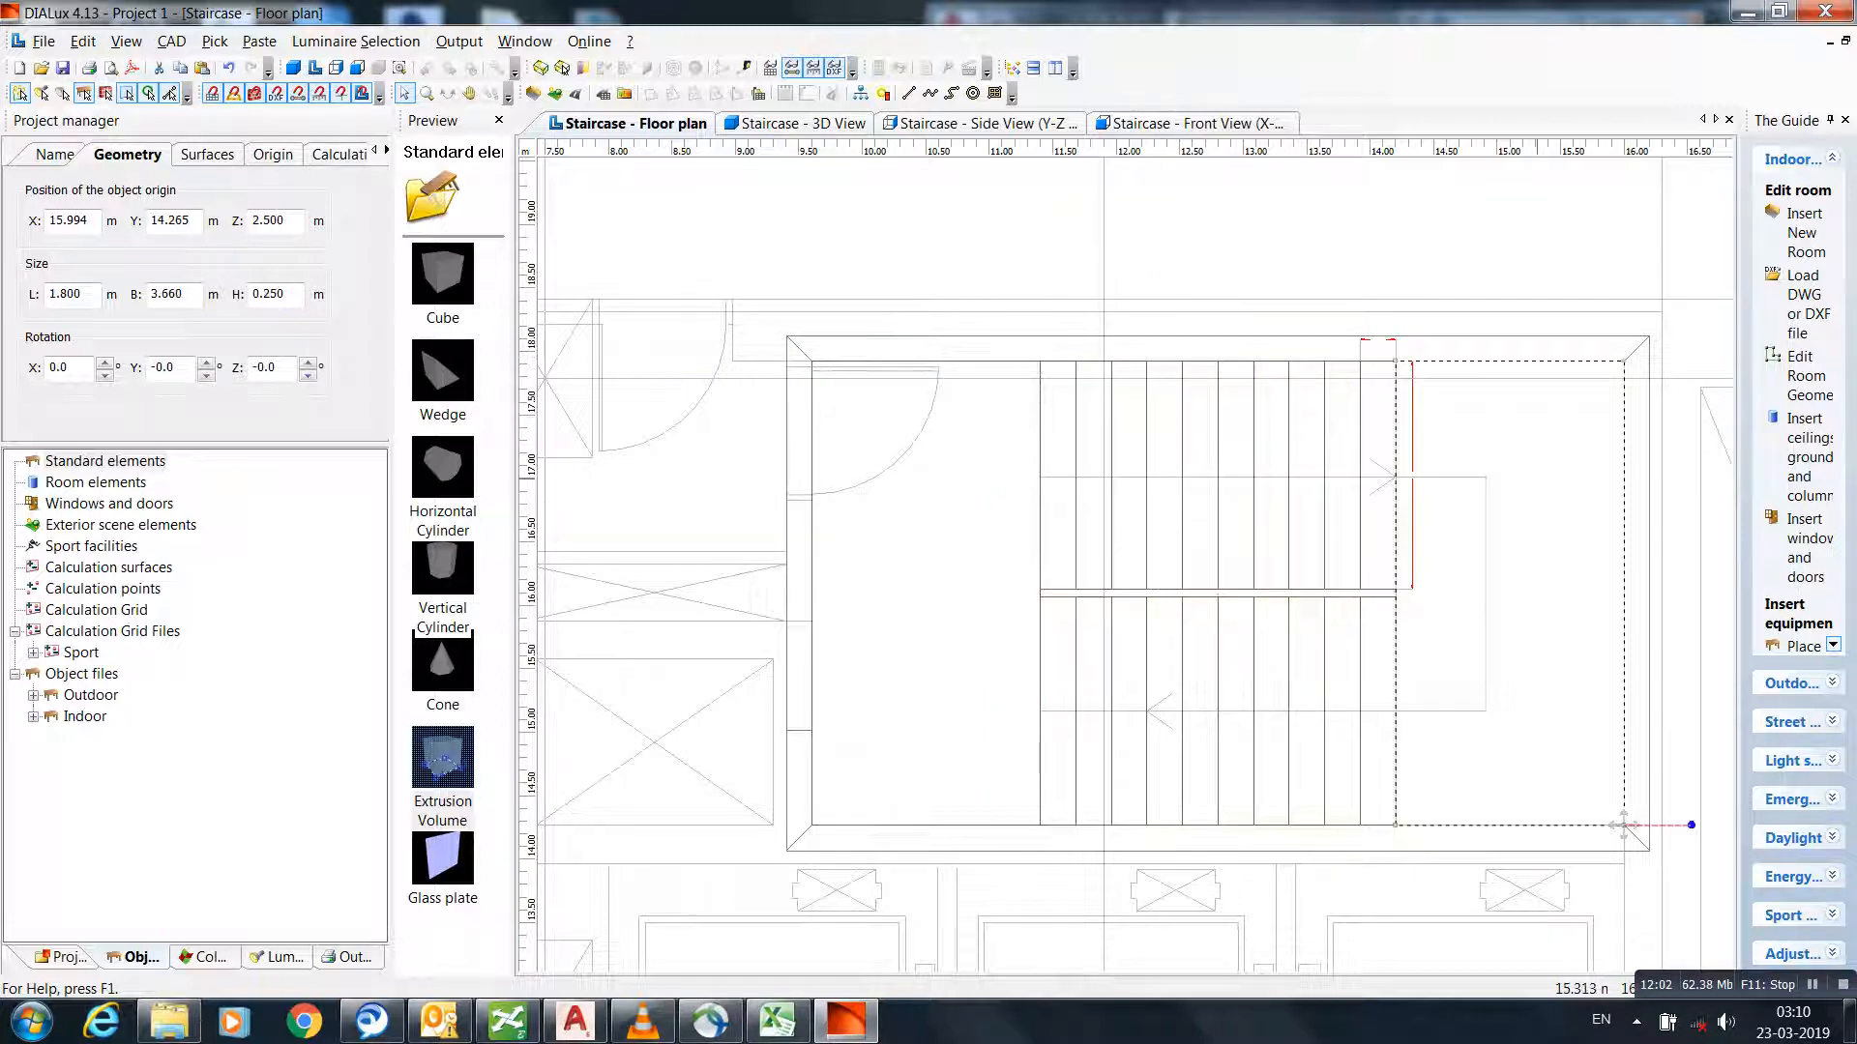
key(ctrl+c)
key(ctrl+v)
middle_drag(1727, 701, 1391, 663)
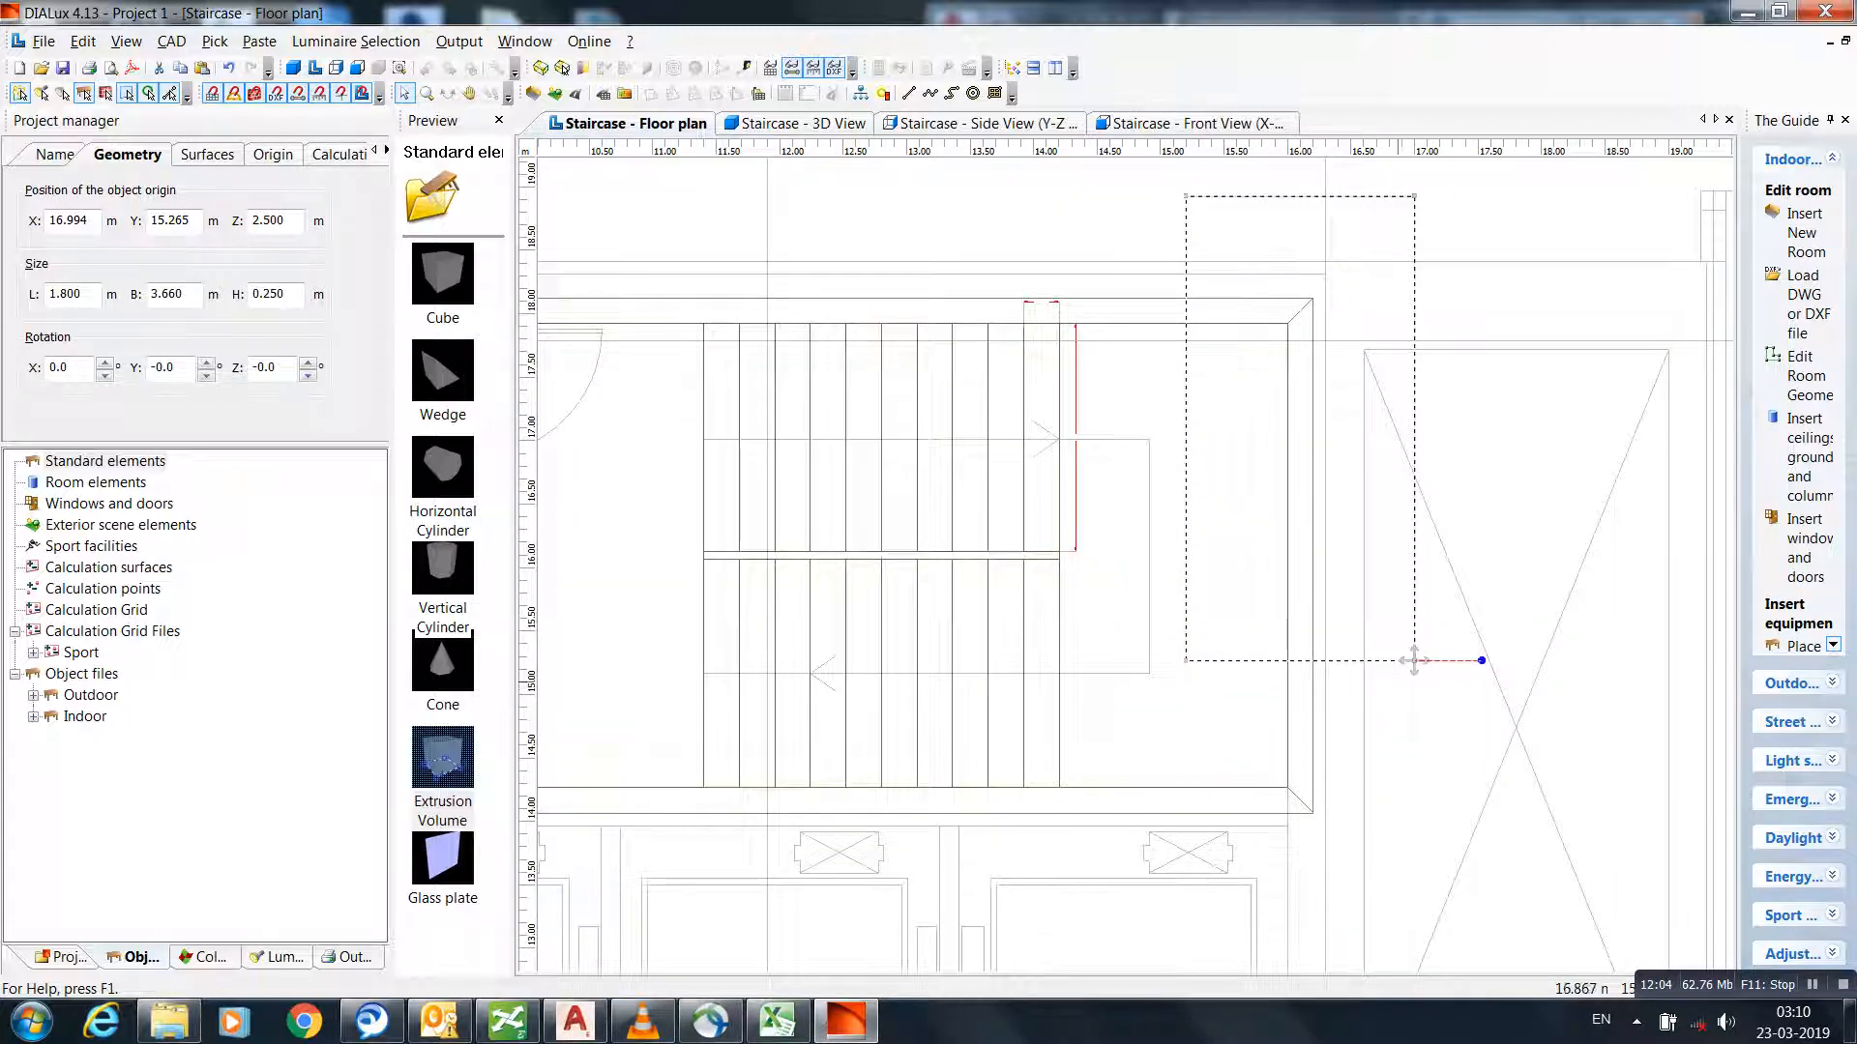
drag(1414, 661, 1286, 787)
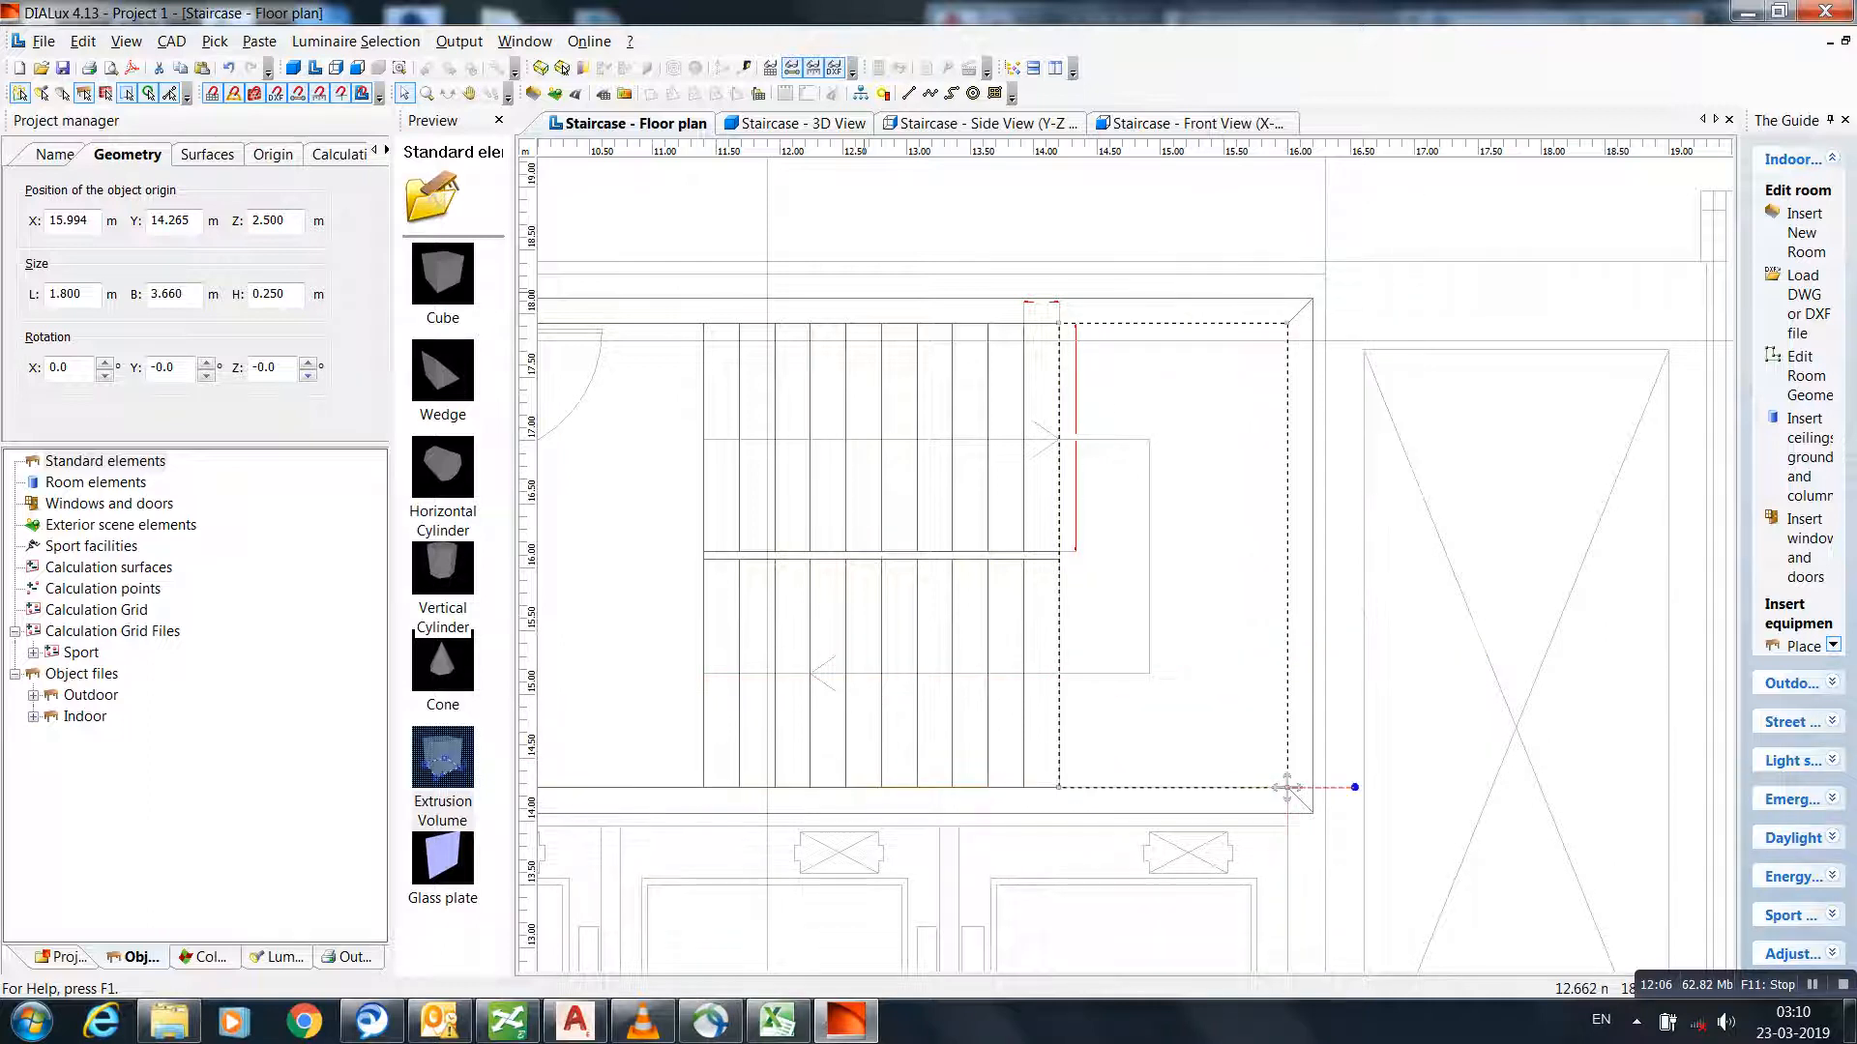
- Raise the duplicated lower flight in the Y-Z side view onto the top of the upper landing slab at Z 5.516 m
click(795, 123)
scroll(1126, 556, up, 2)
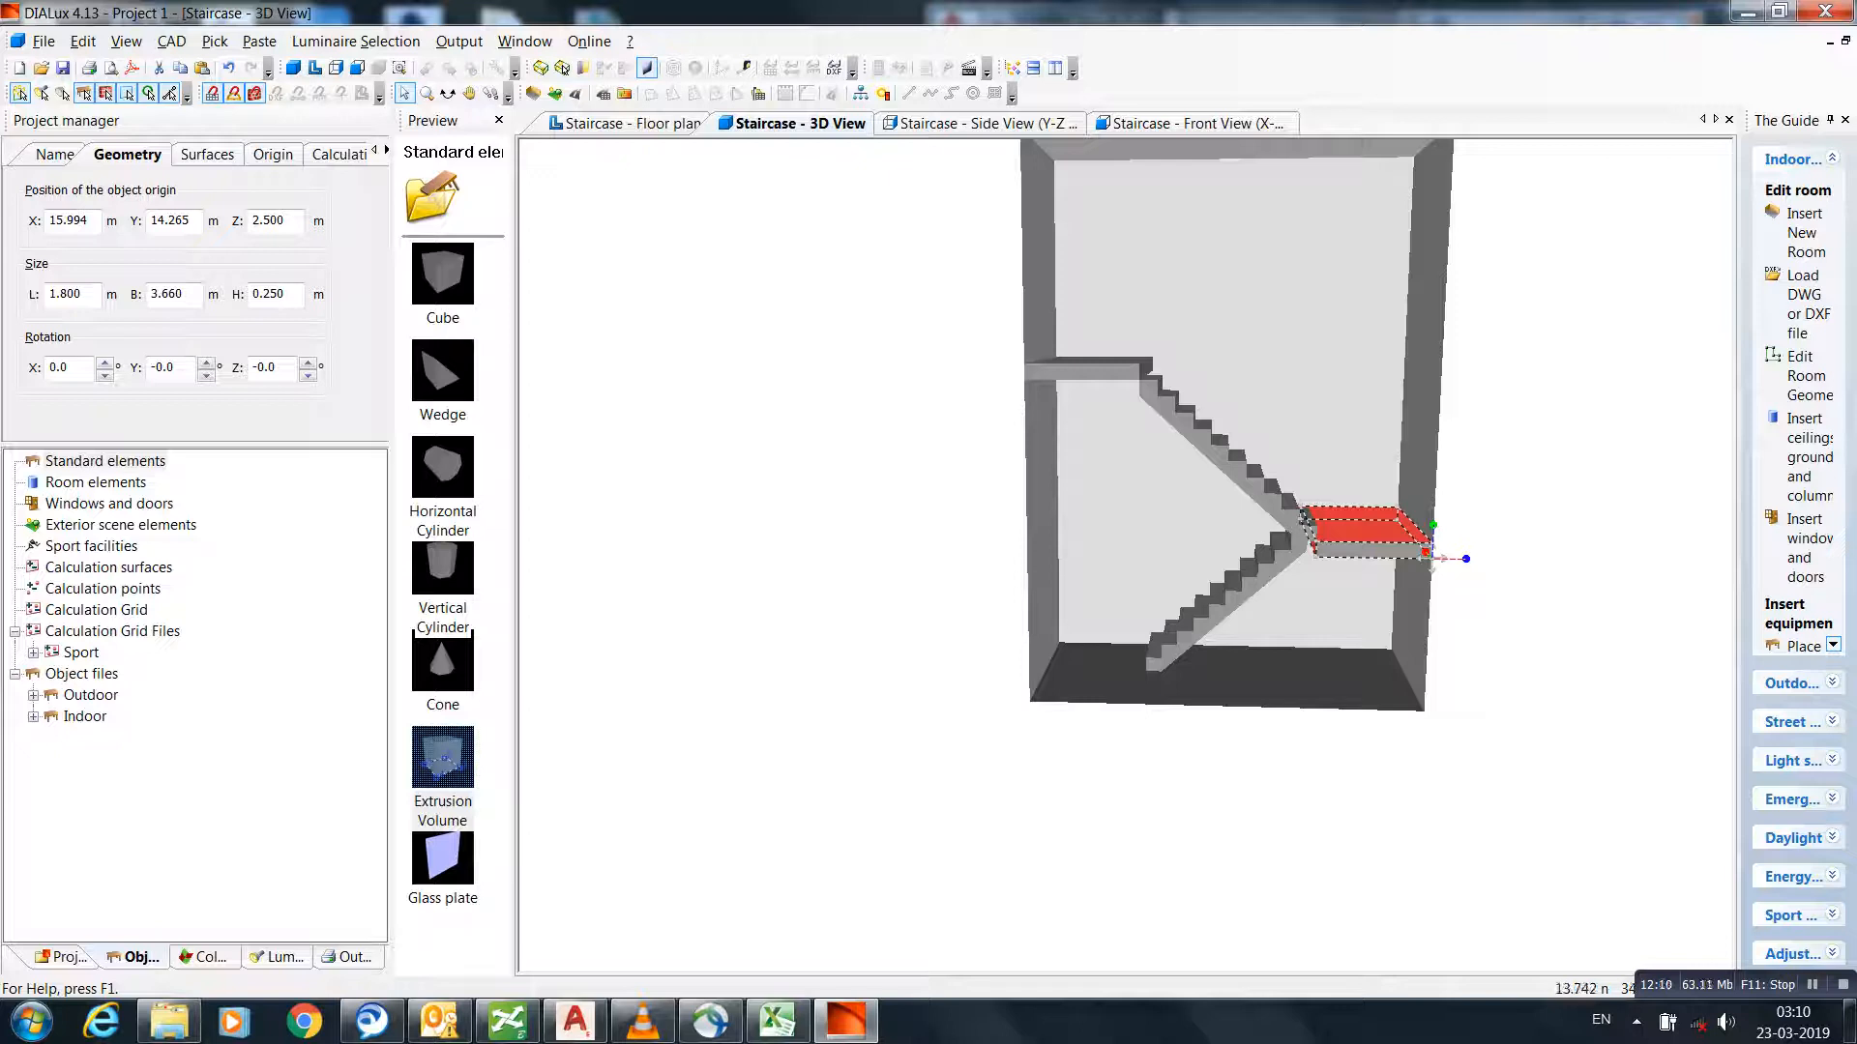
click(984, 124)
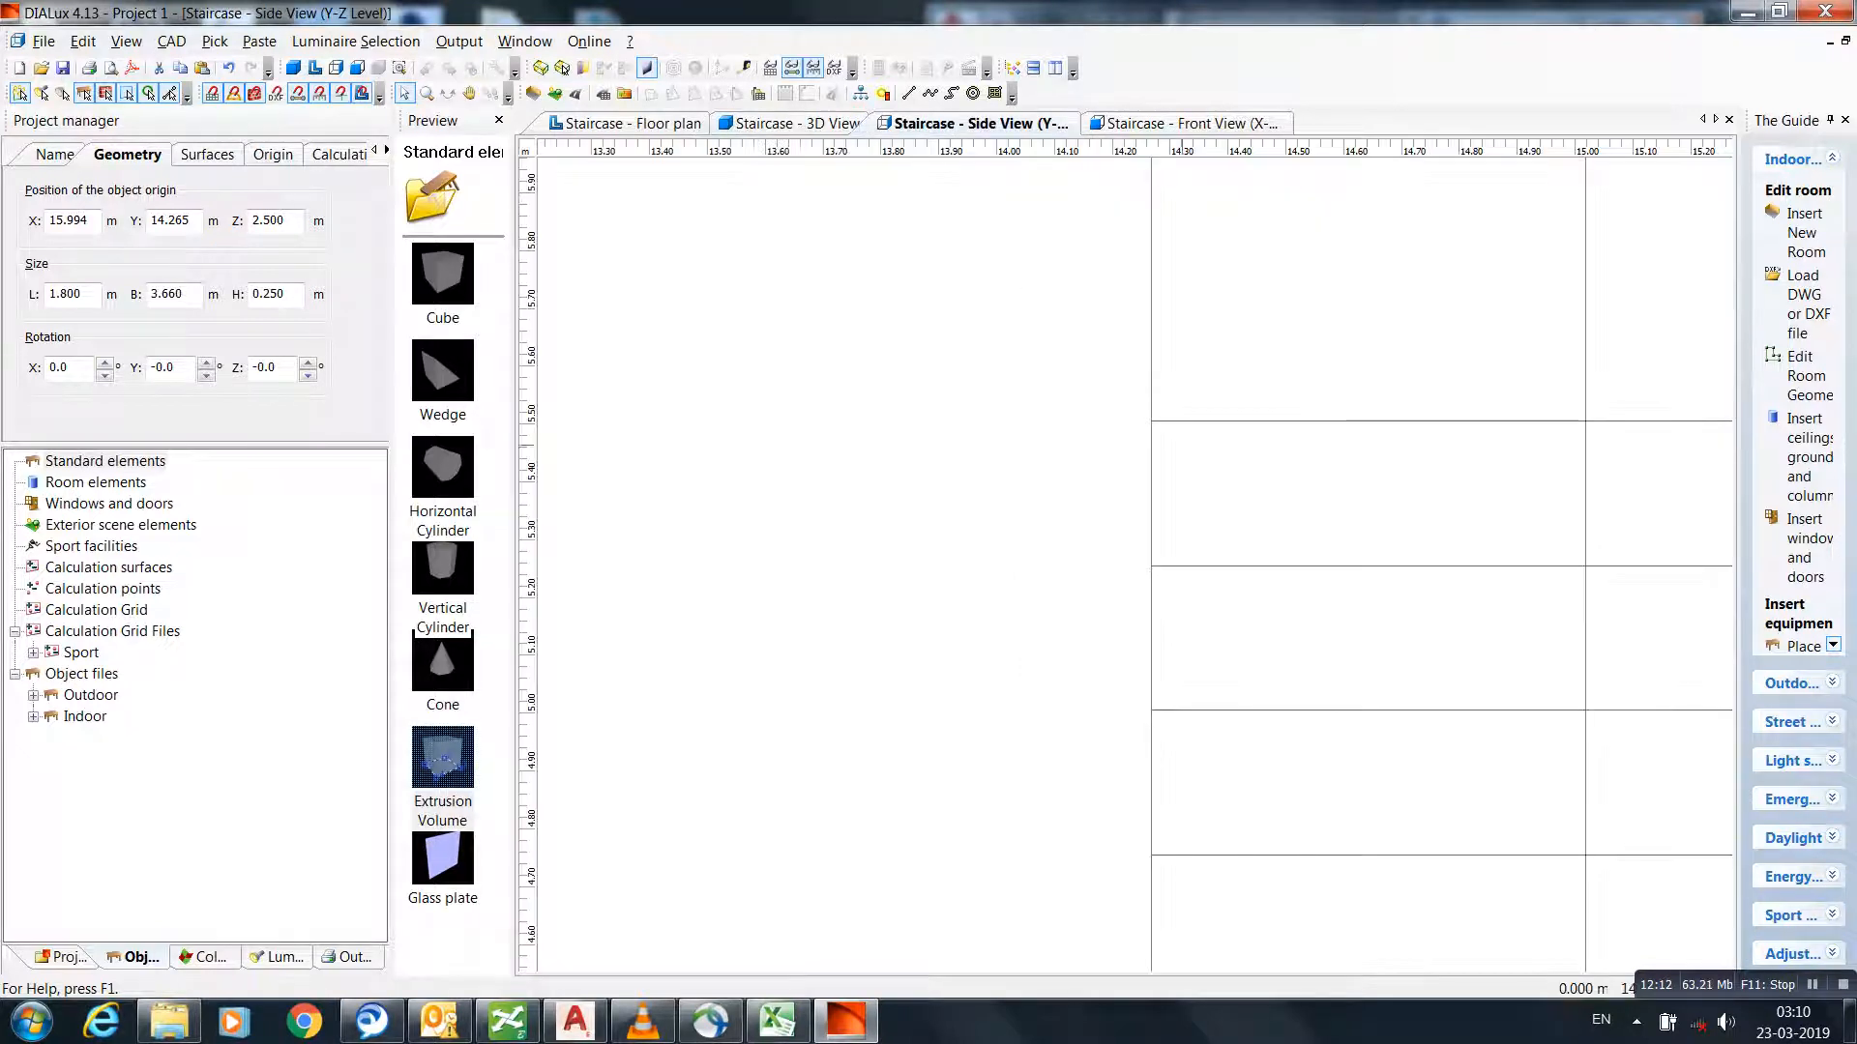
scroll(1136, 561, down, 7)
scroll(1031, 570, down, 3)
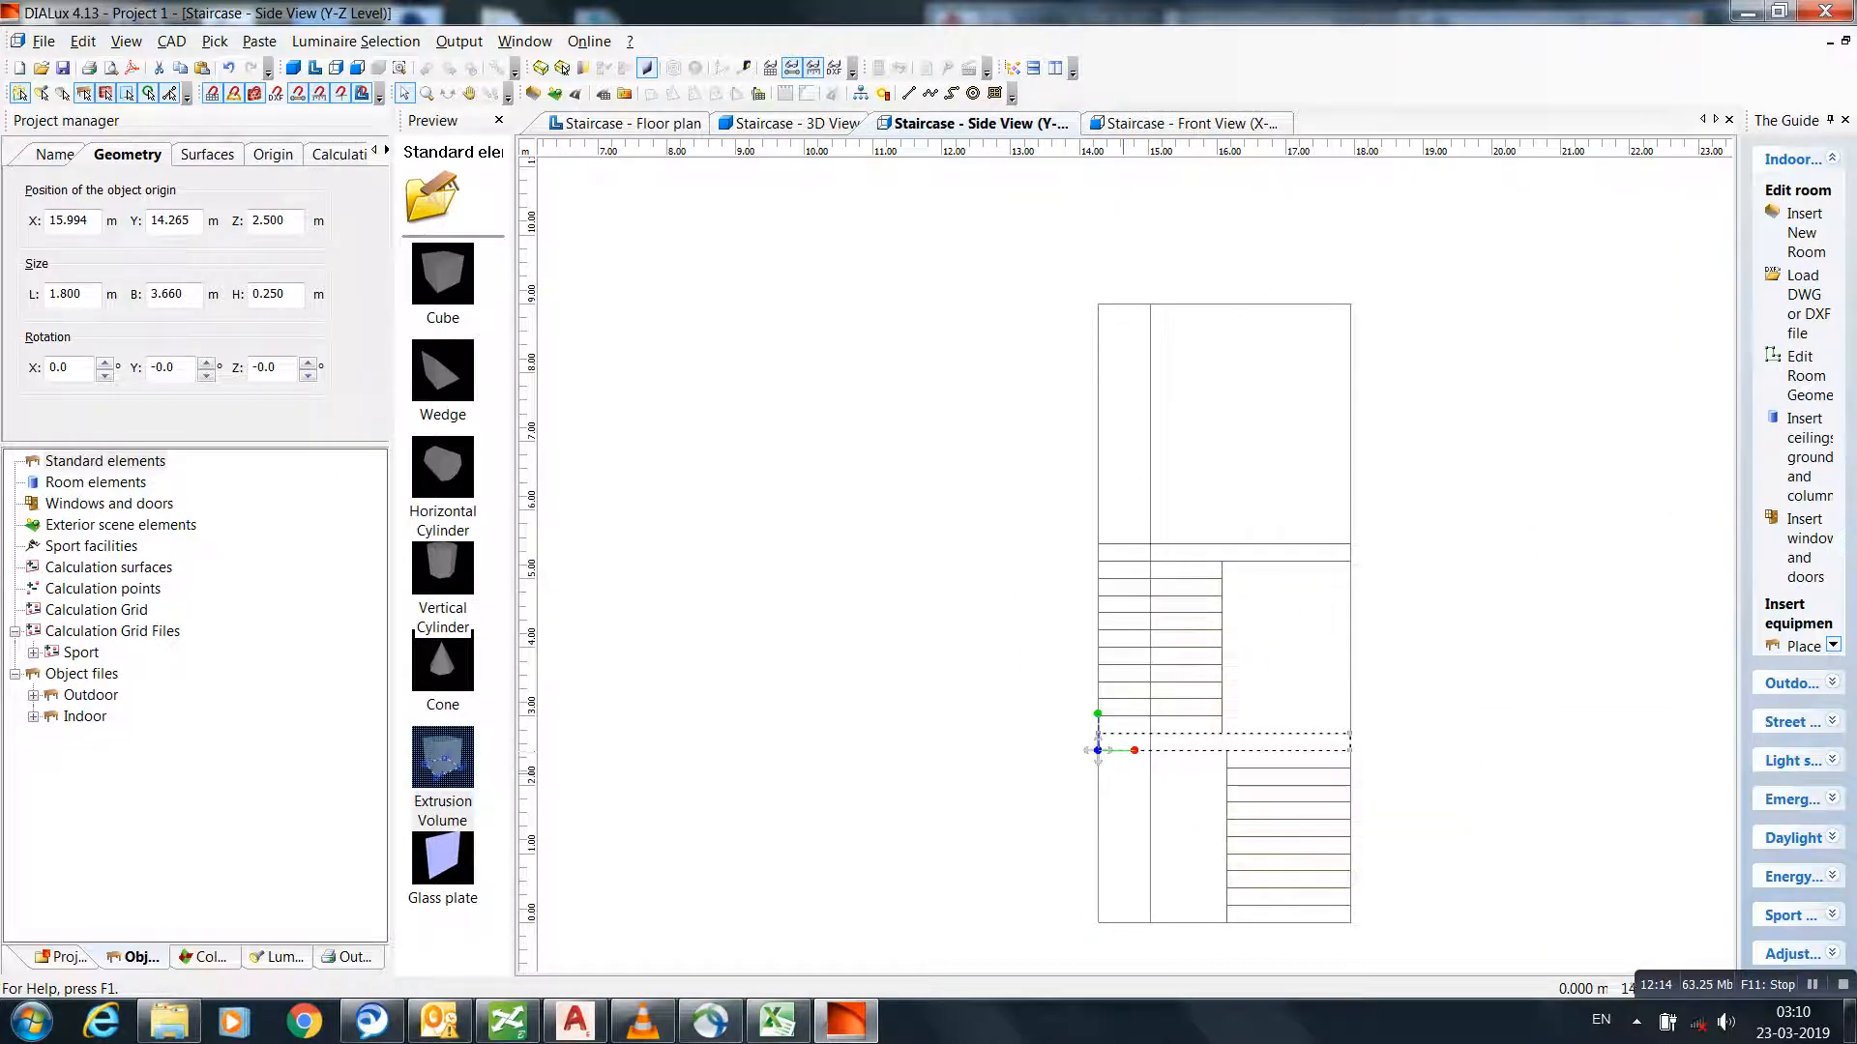
click(1098, 750)
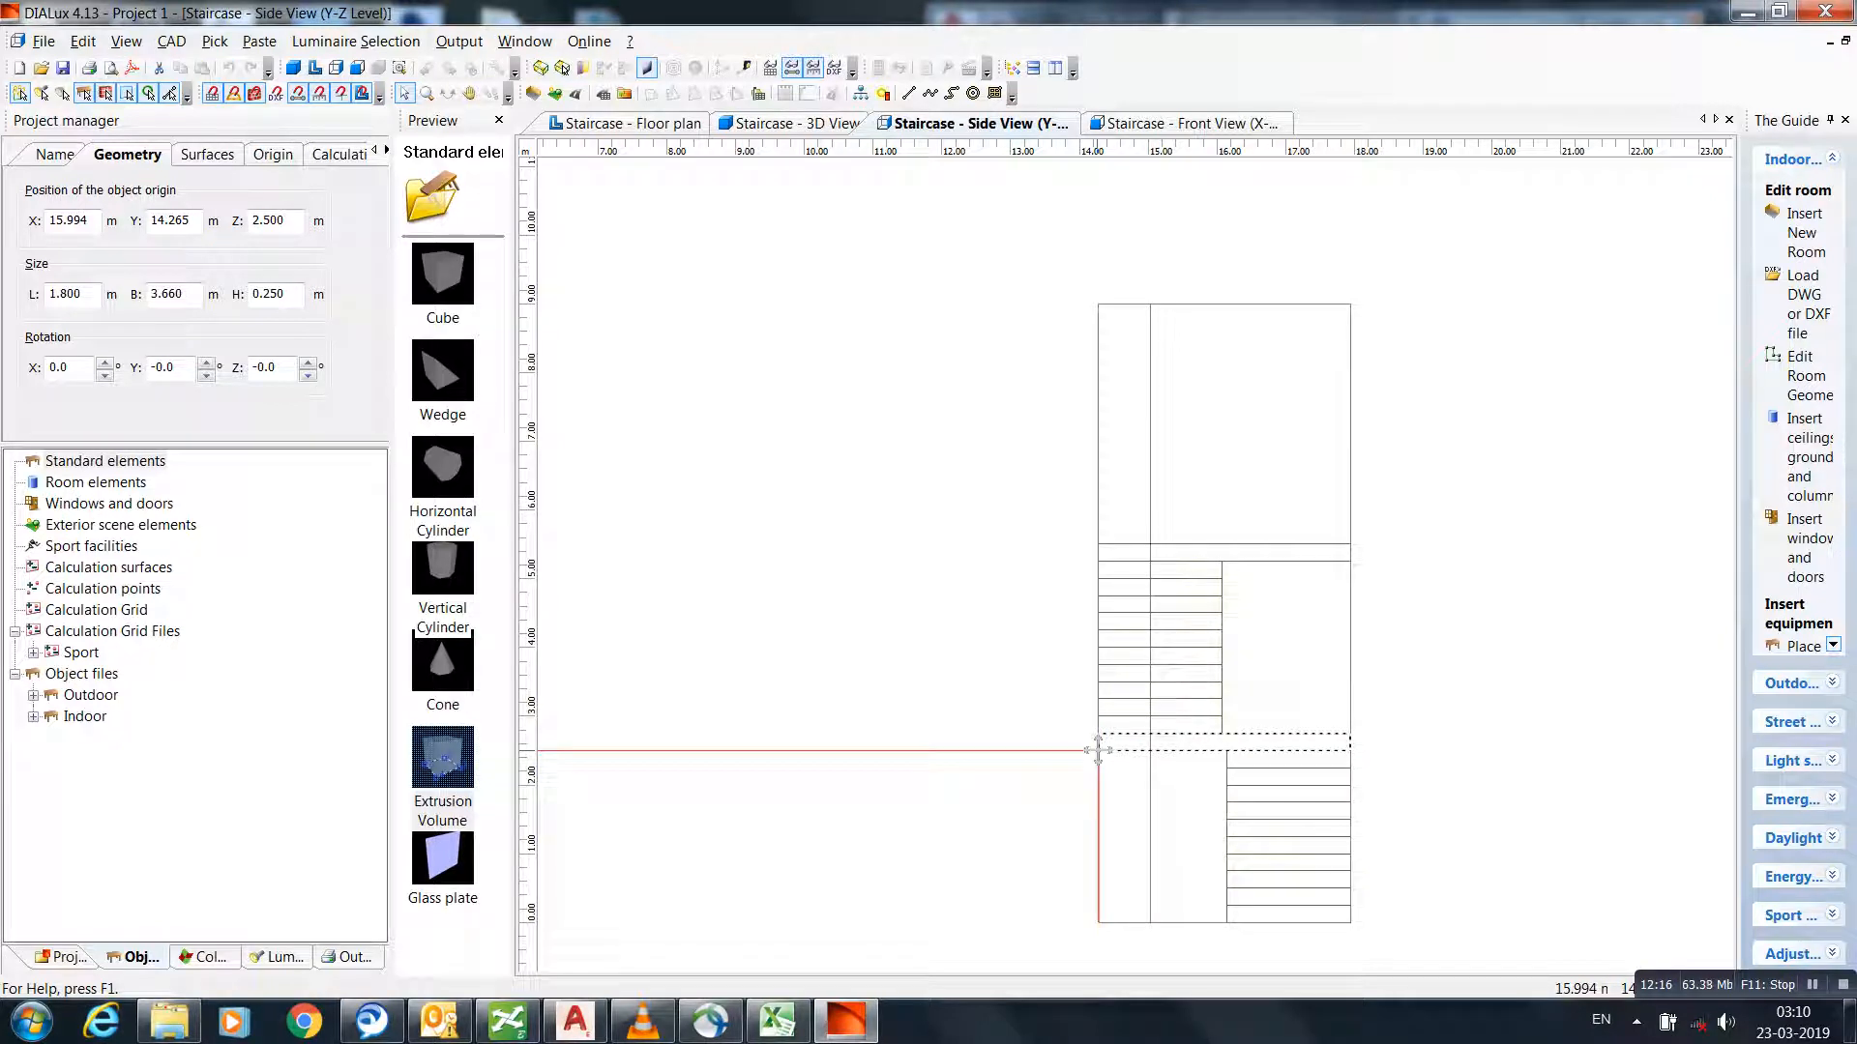
click(1249, 802)
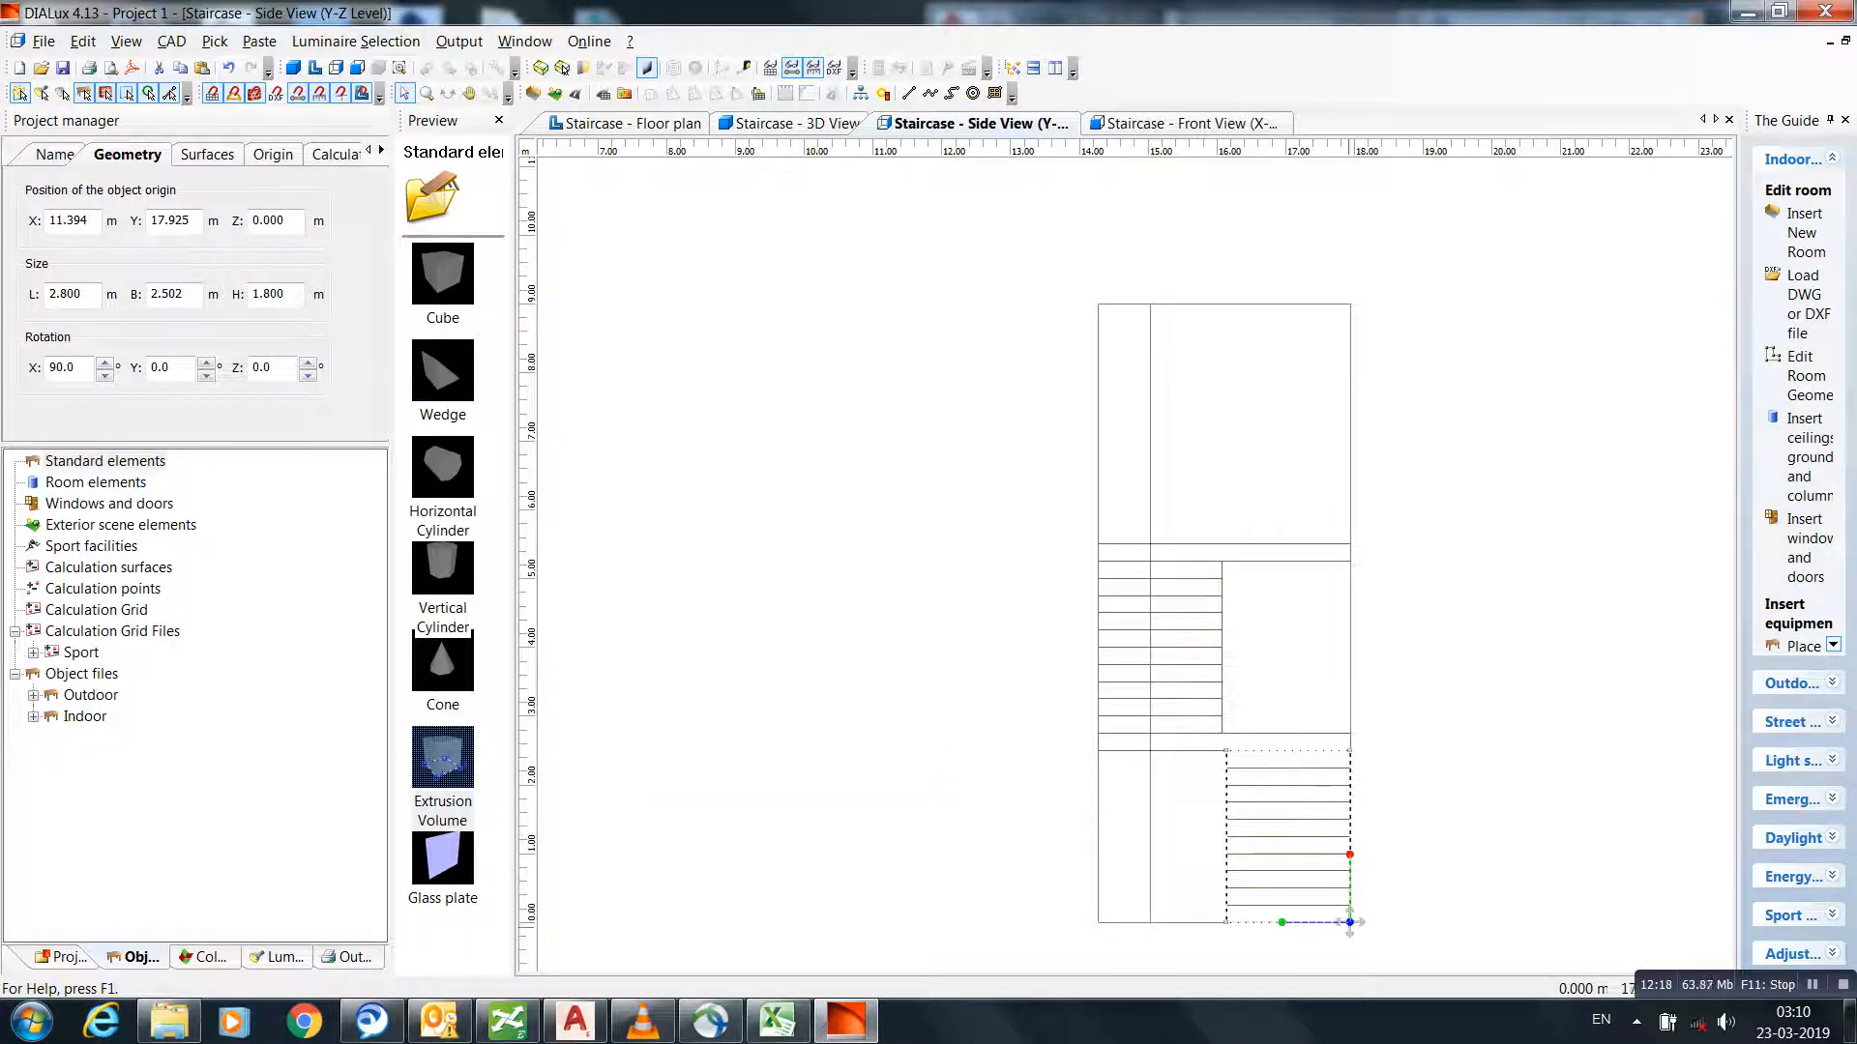
drag(1350, 855, 1350, 475)
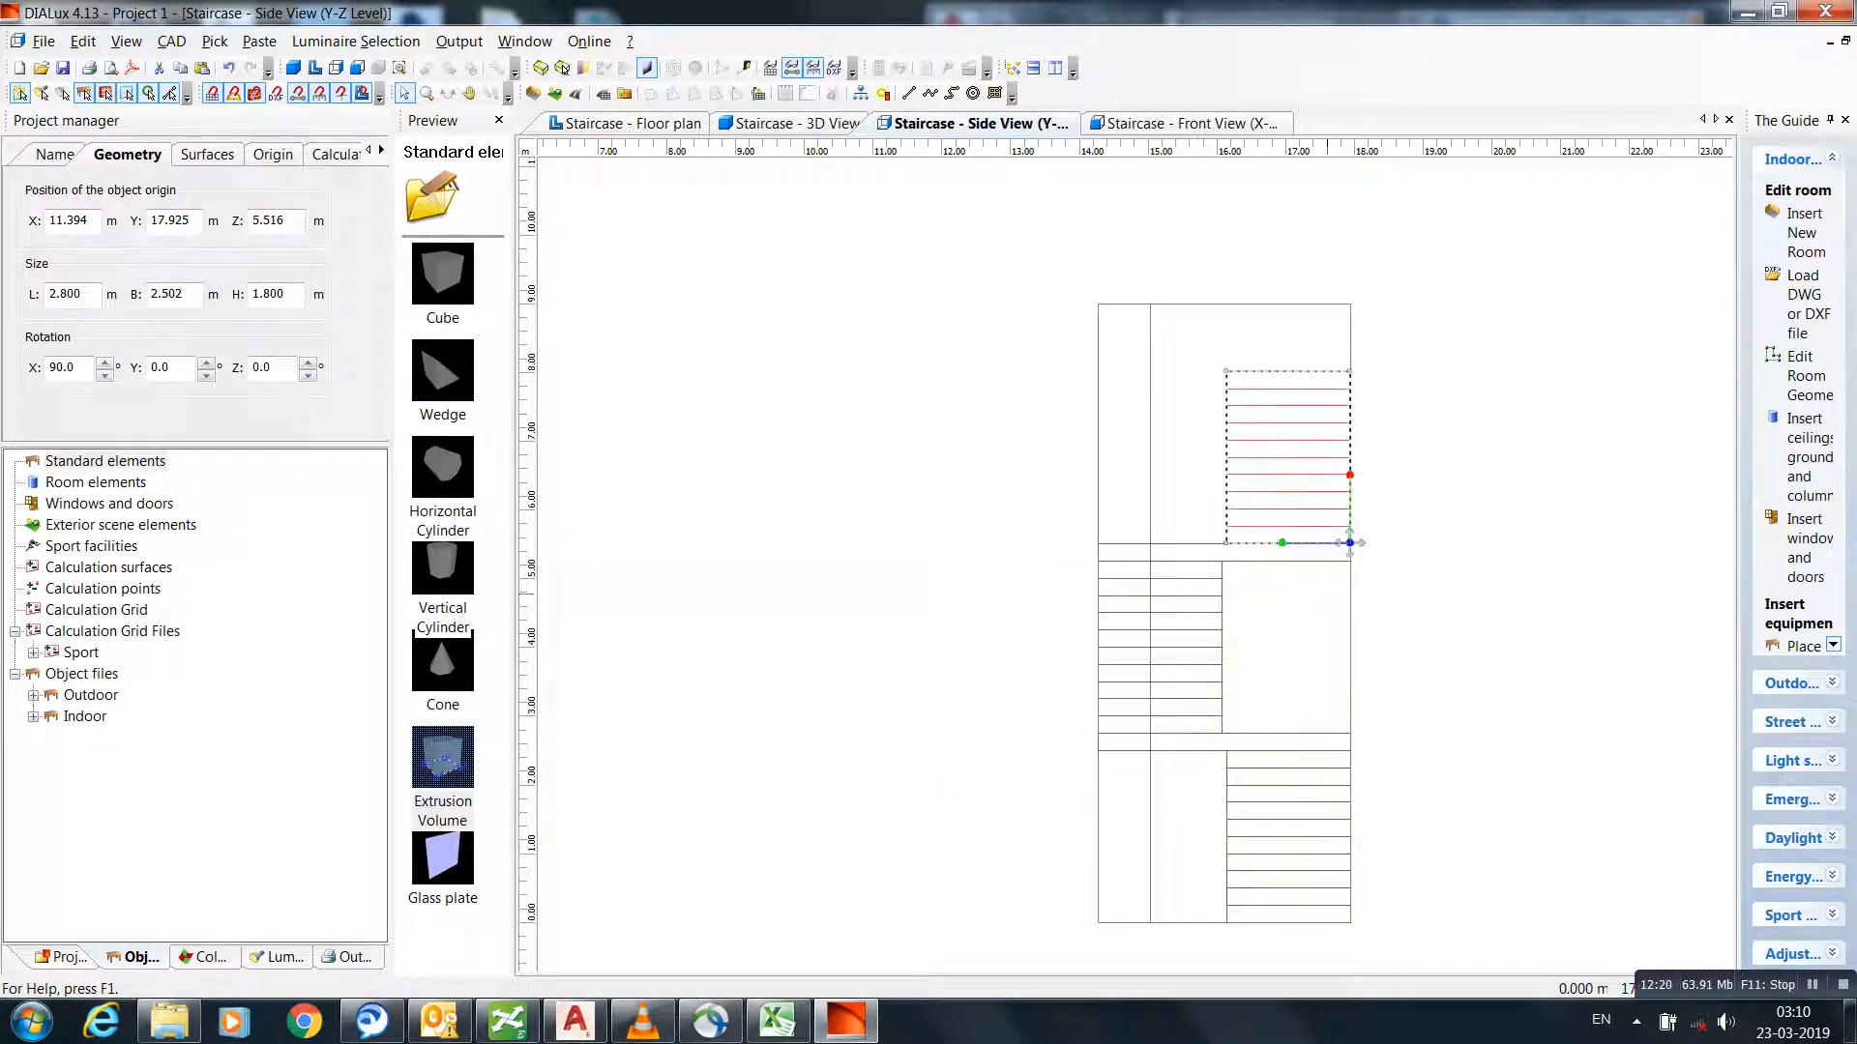
- Raise the duplicated landing slab to the top of the third flight at Z 8.020 m and show the whole stair in the front view
drag(1097, 750, 1098, 371)
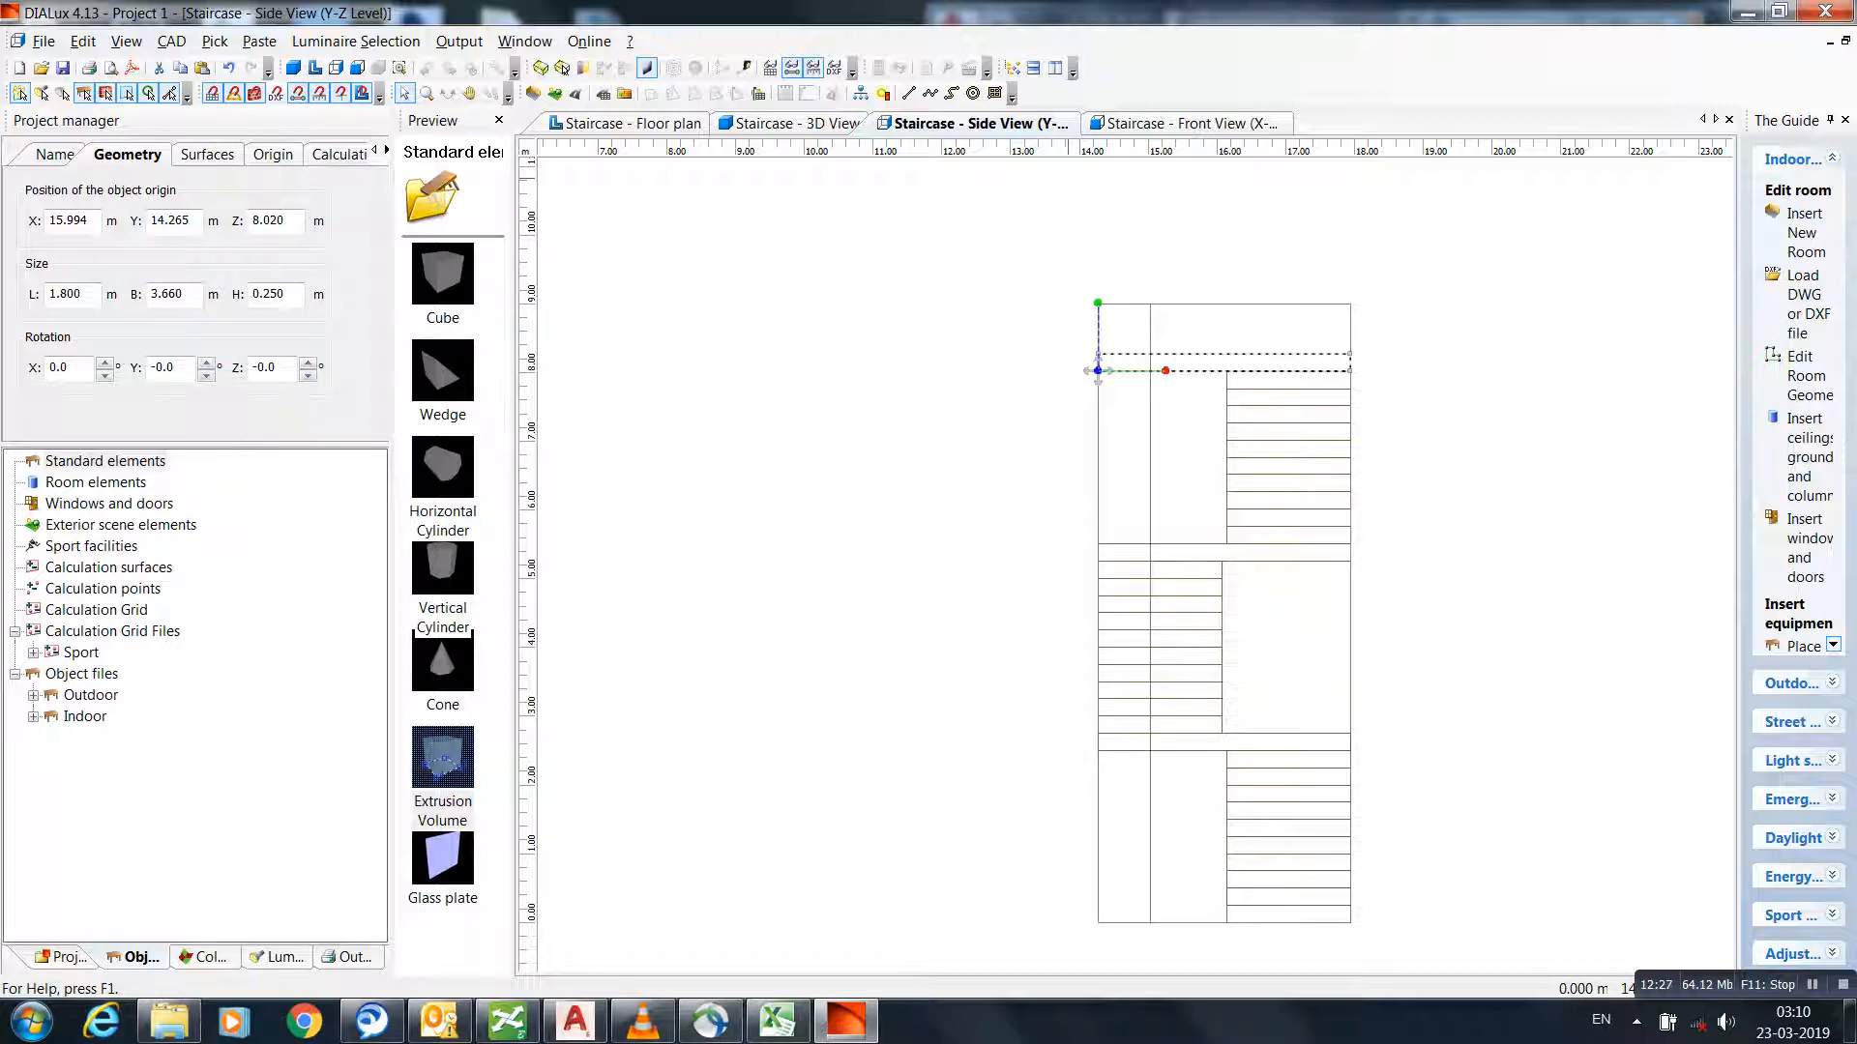
click(1191, 124)
scroll(1612, 746, down, 5)
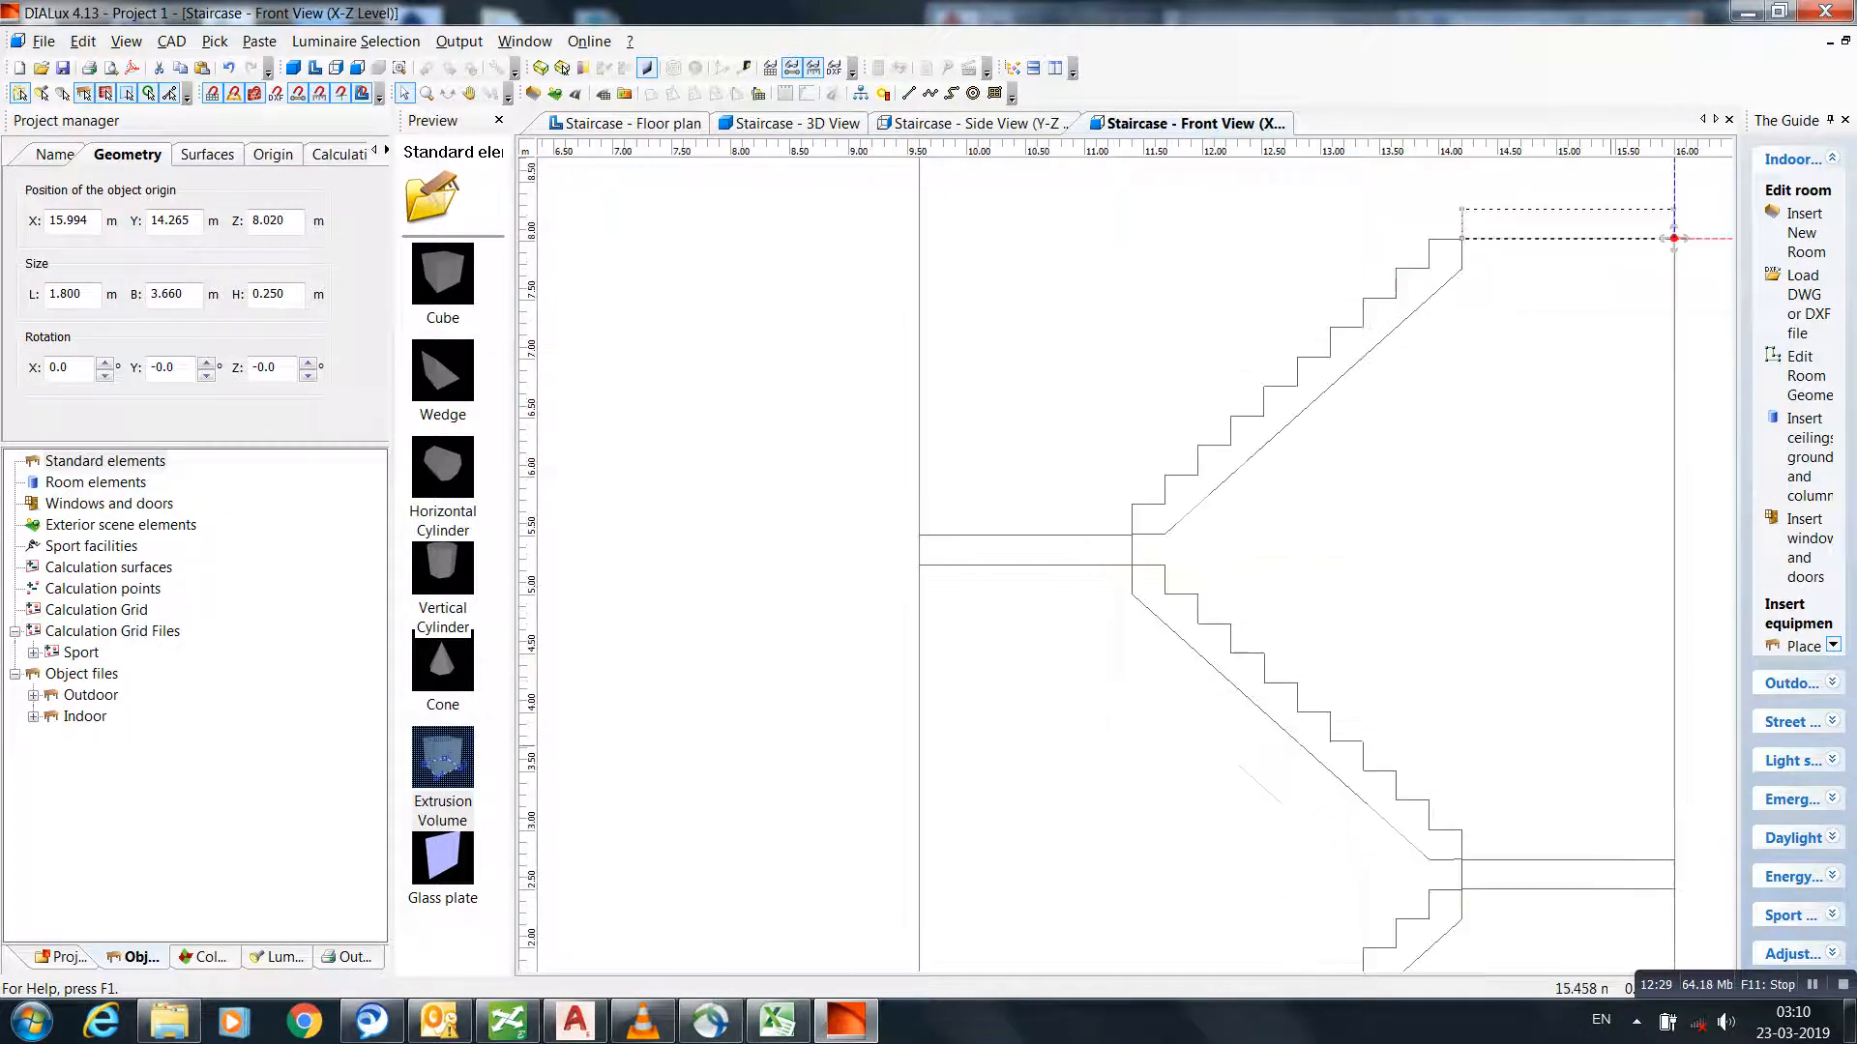
scroll(1126, 557, down, 5)
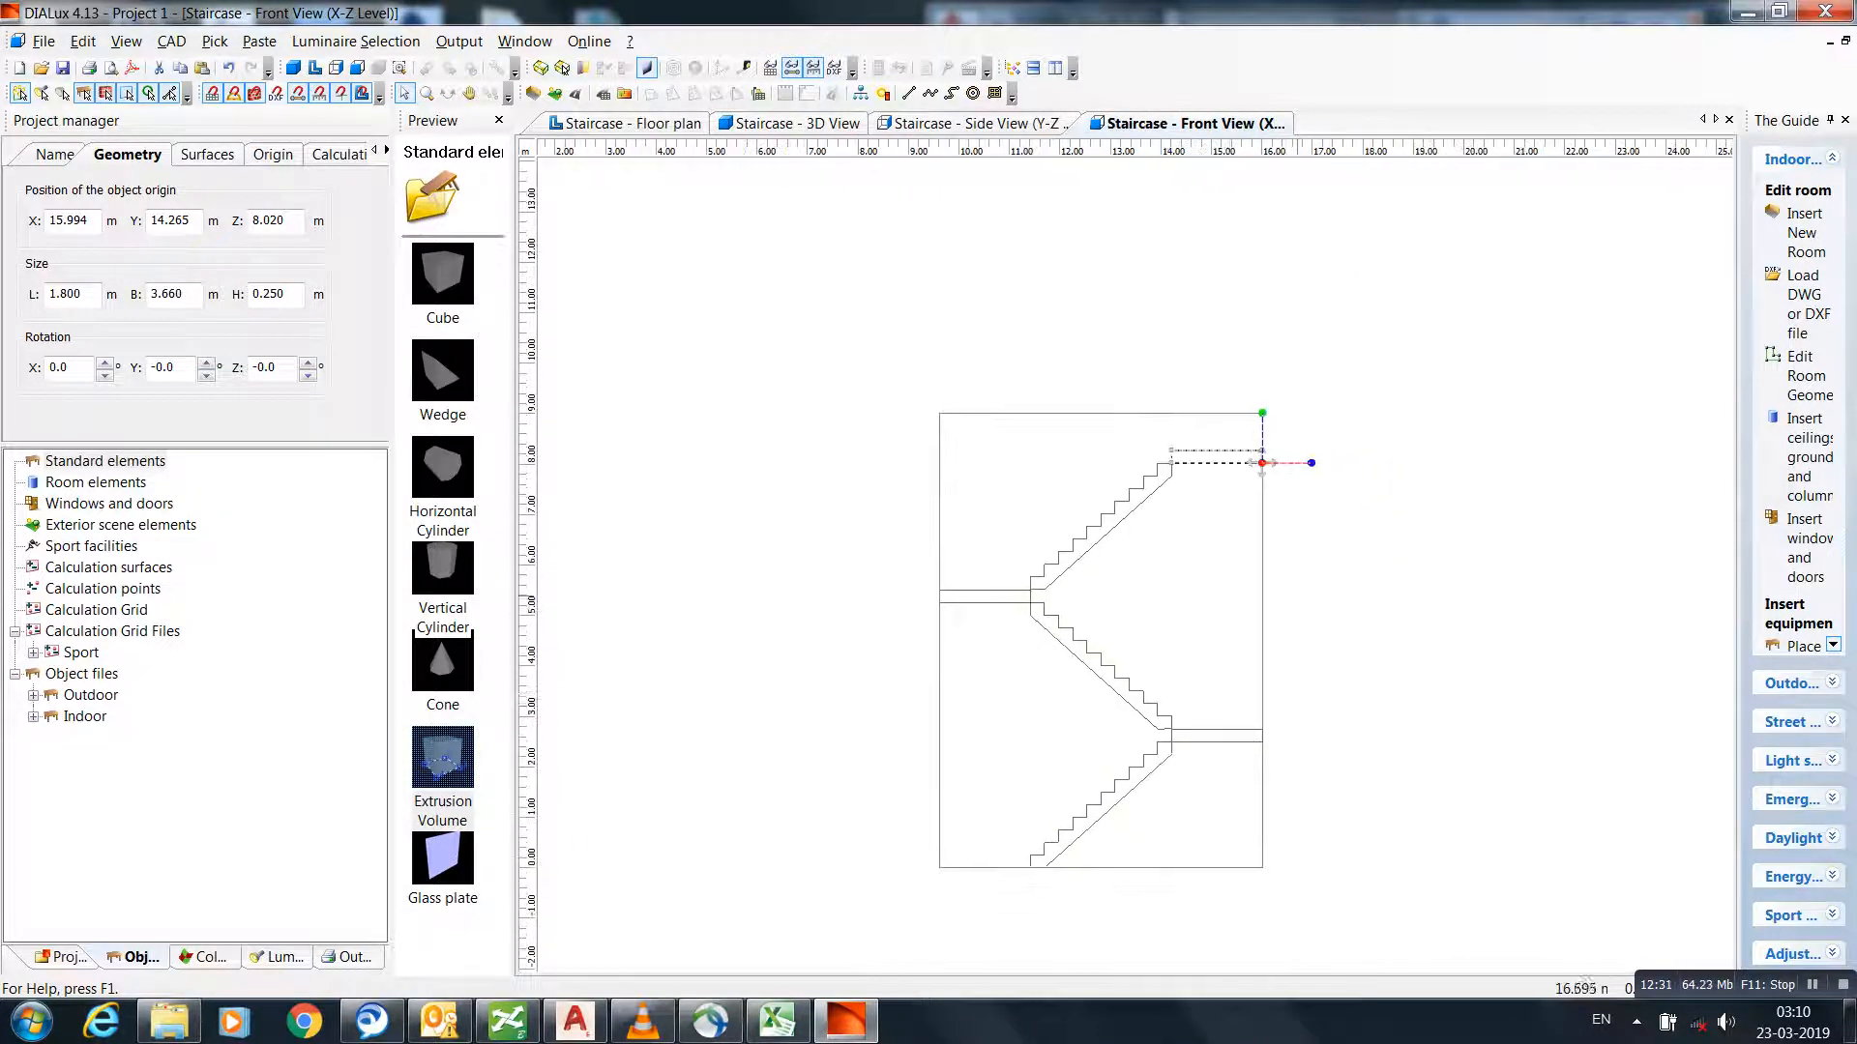
- Examine the three flights and their landings inside the stairwell in 3D from several angles
click(797, 123)
scroll(1126, 556, down, 1)
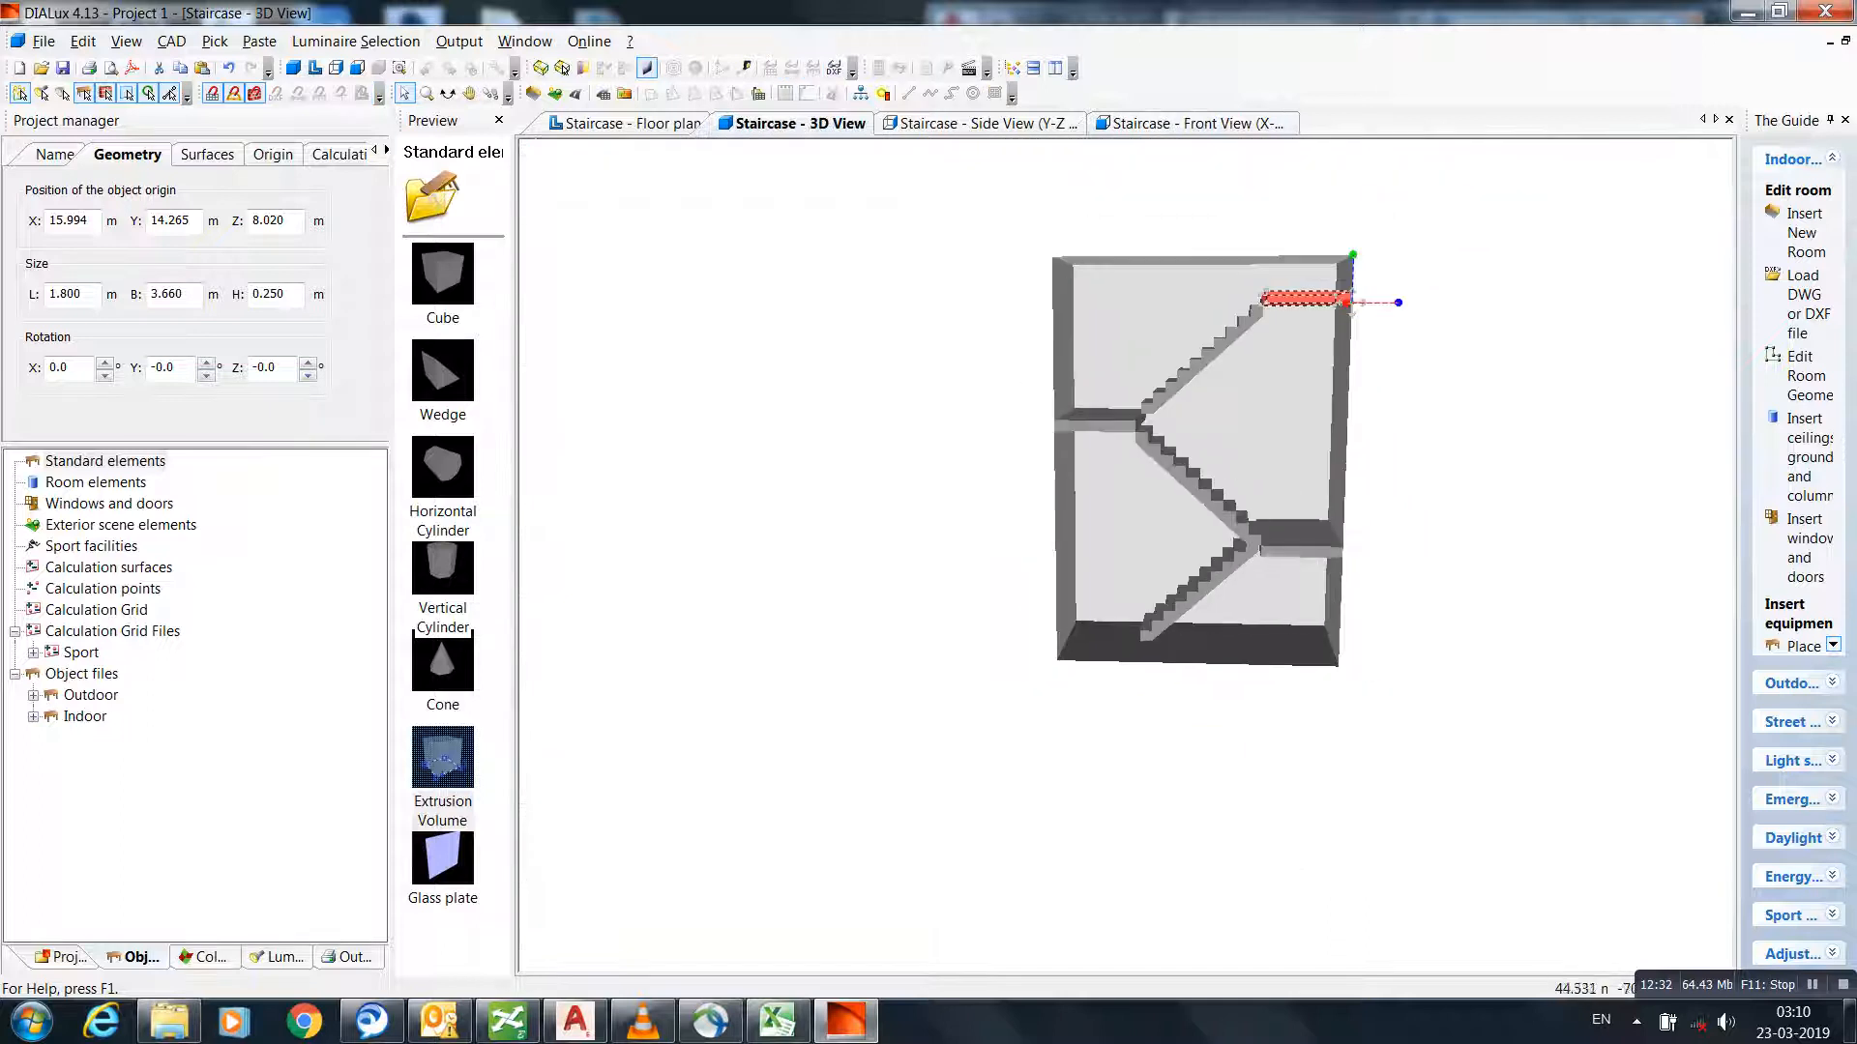
click(448, 94)
scroll(1127, 556, down, 1)
drag(1184, 493, 1160, 649)
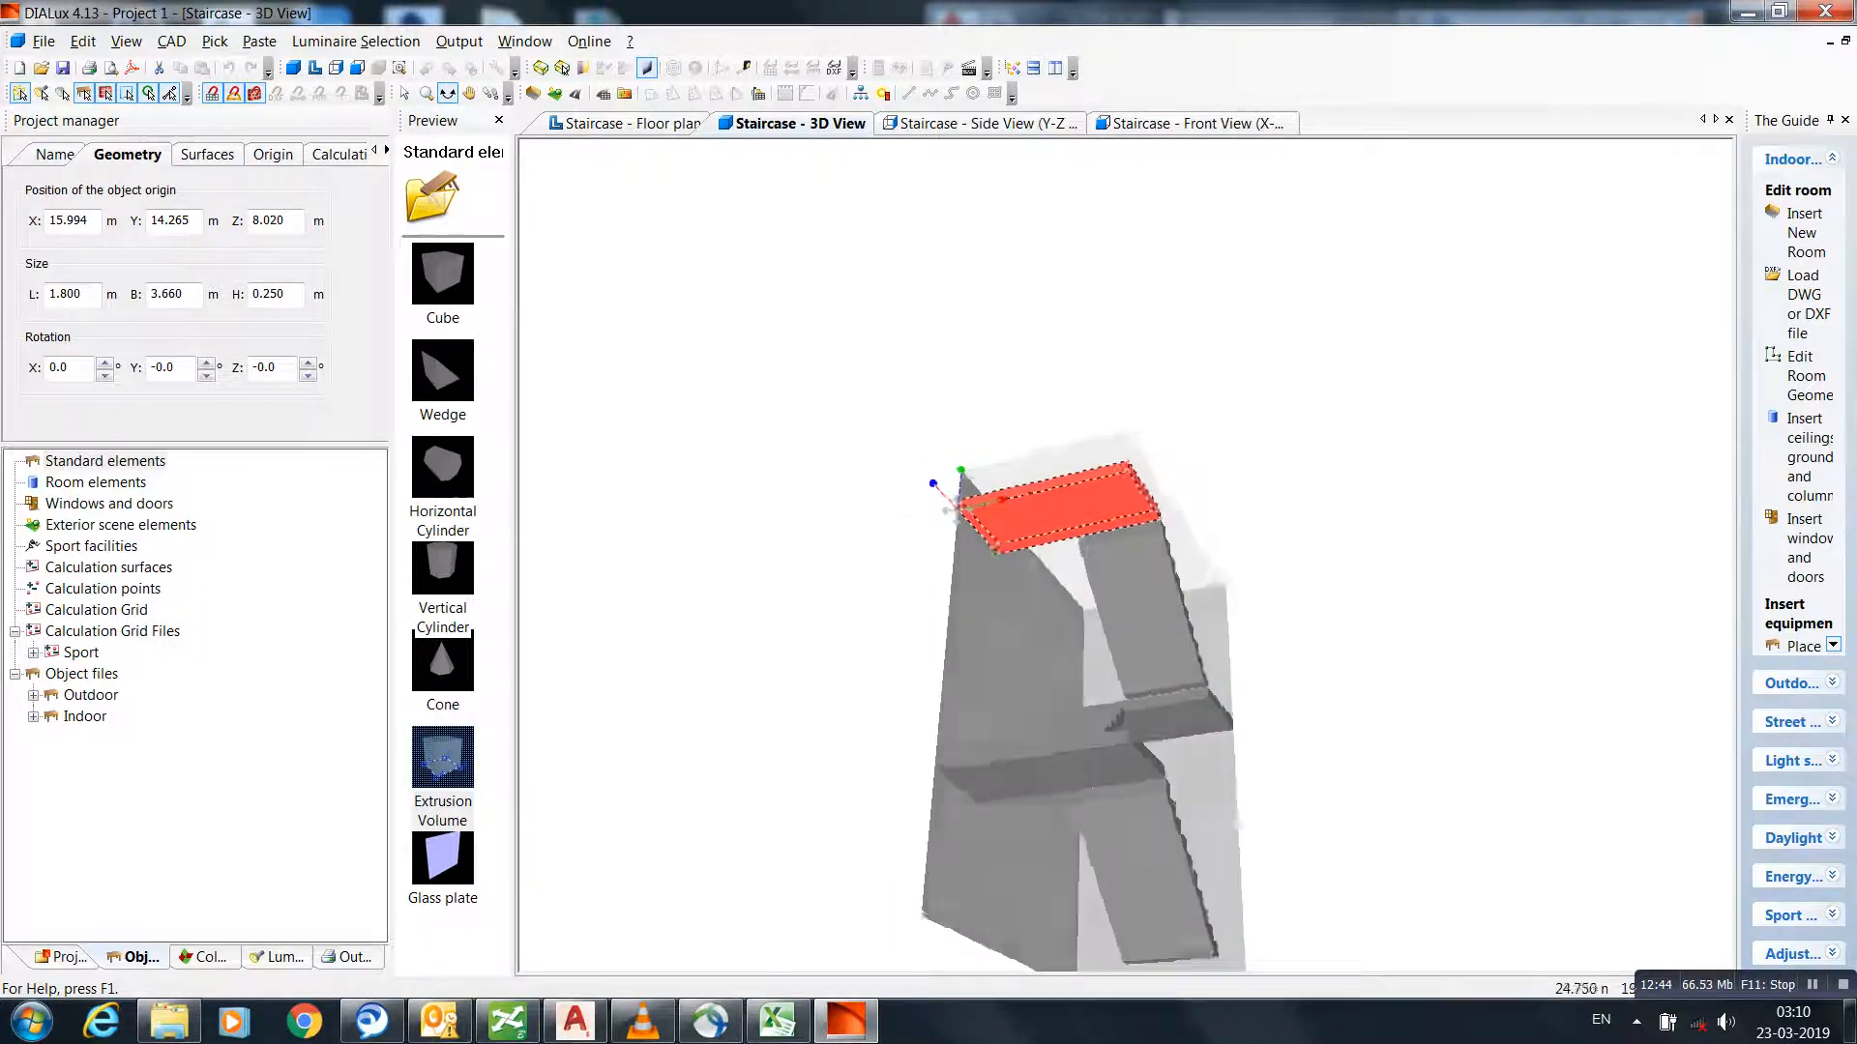
drag(953, 542, 1257, 624)
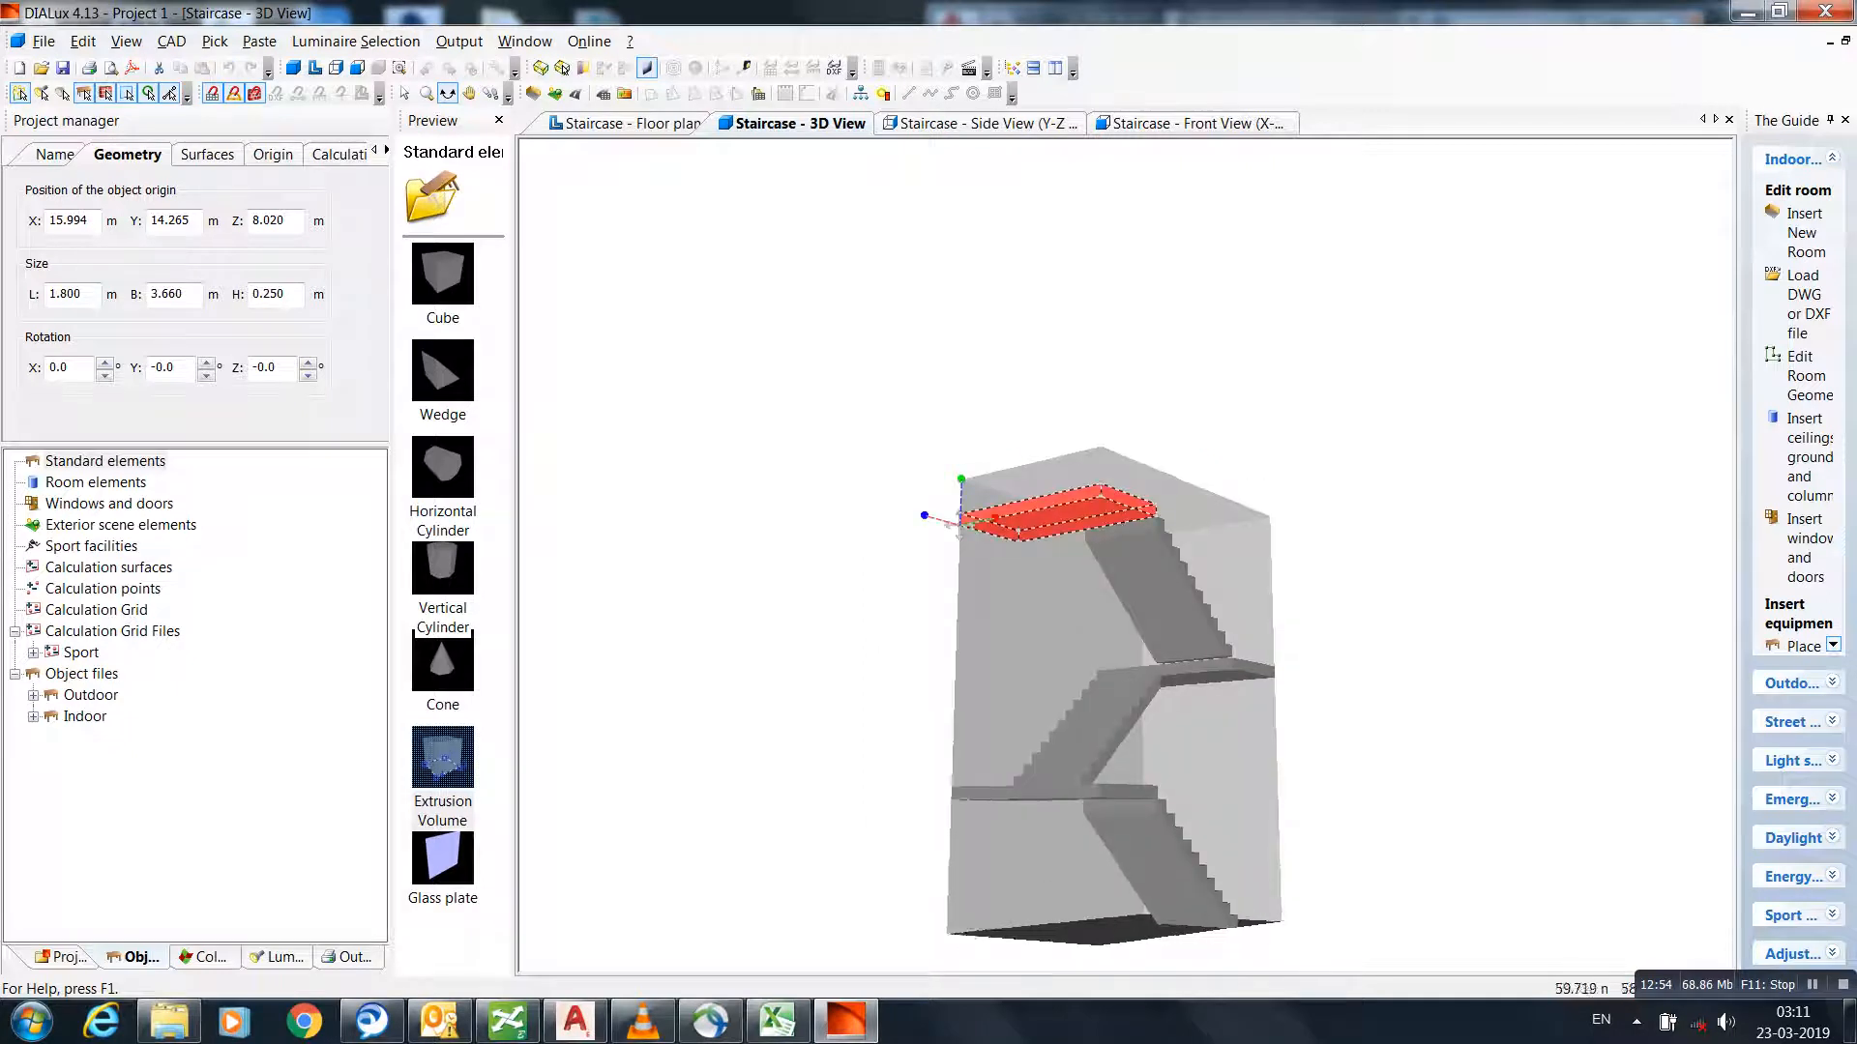
drag(1039, 624, 1110, 624)
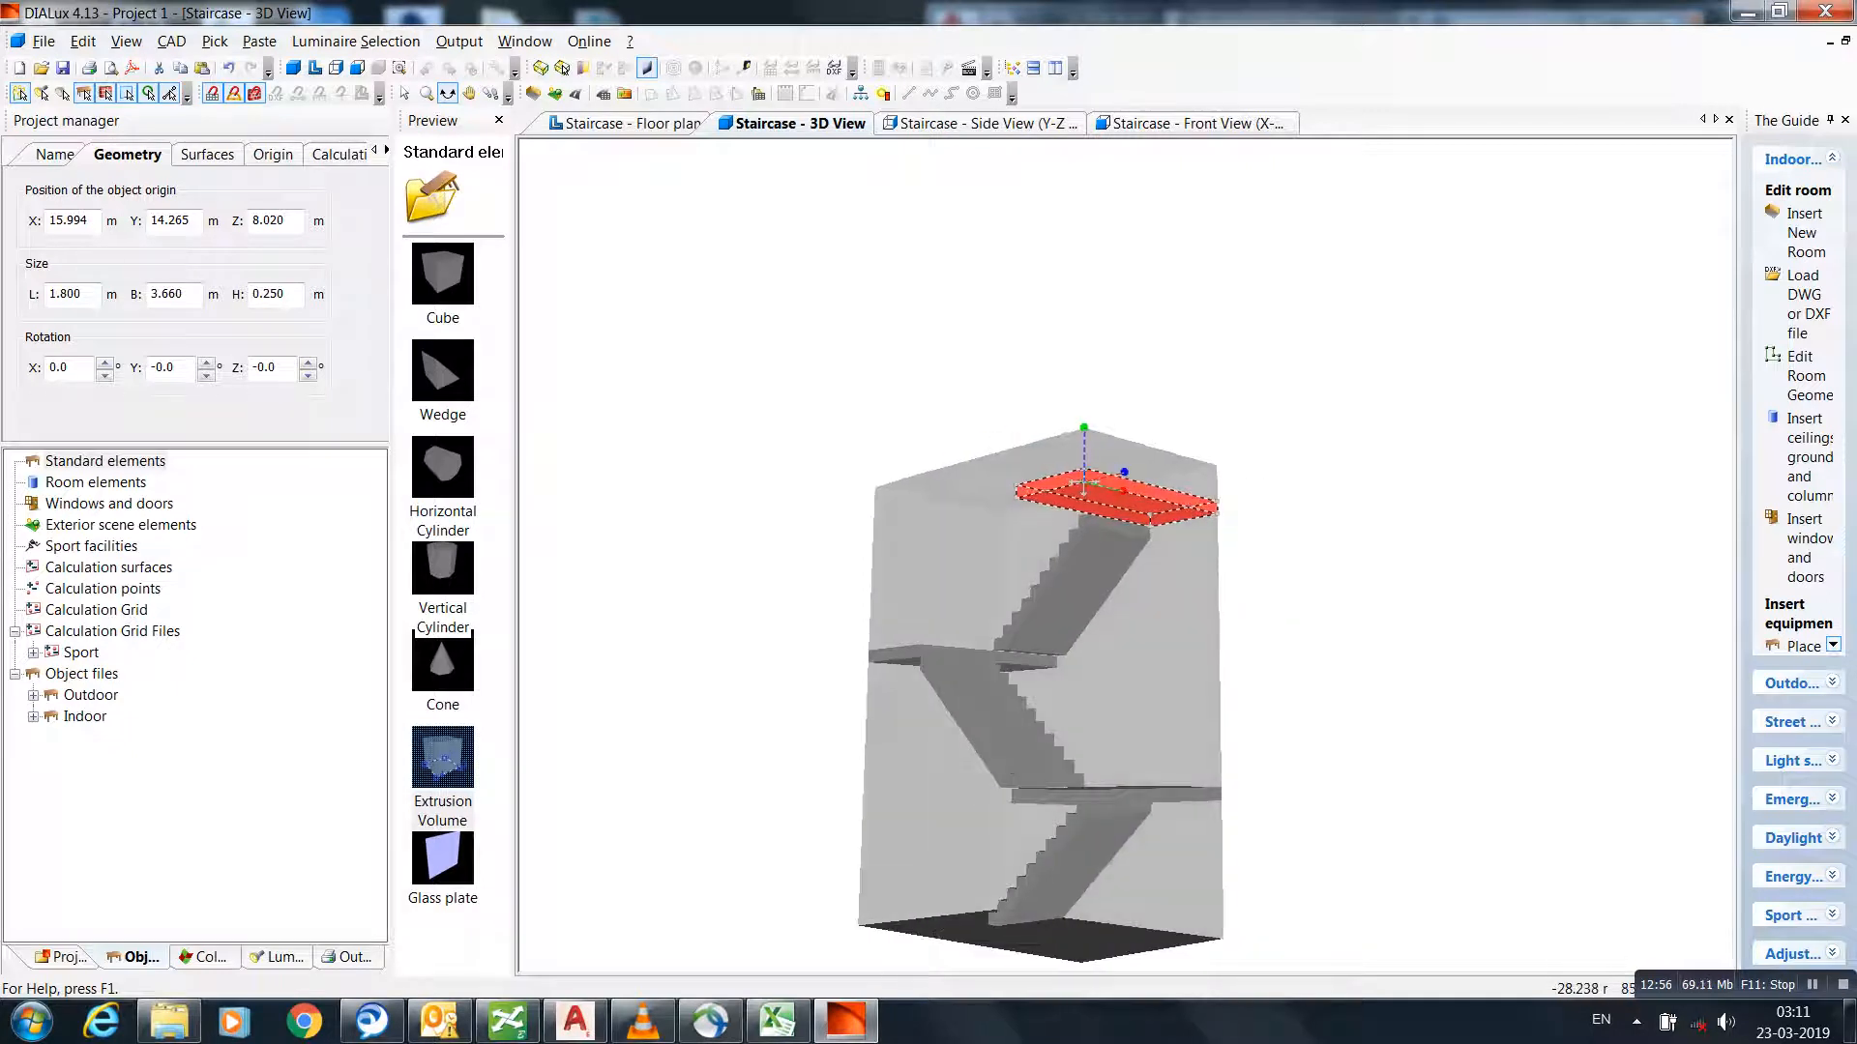